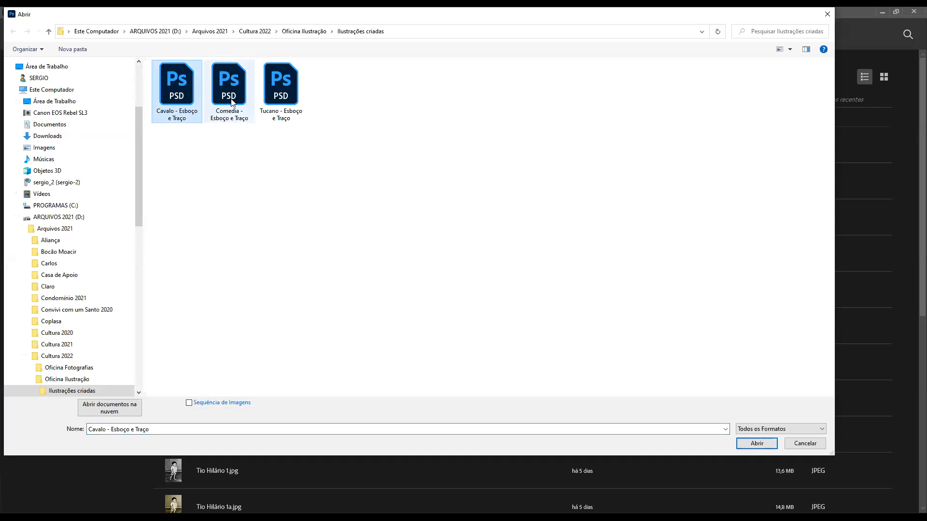
Open the Cavalo, Comedia and Tucano "Esboço e Traço" PSD files together, leaving their missing colour profiles as they are
{"action": "left_click", "coordinate": [286, 101], "text": "shift"}
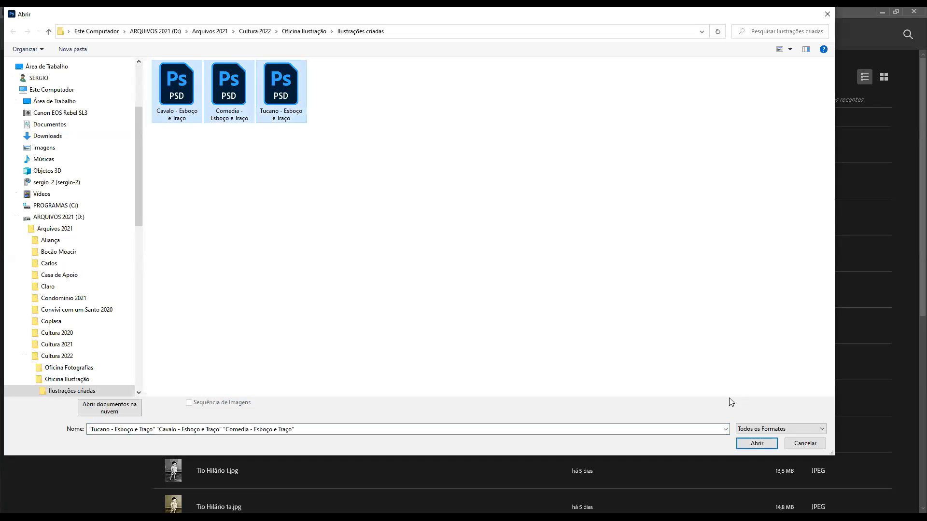
{"action": "left_click", "coordinate": [757, 443]}
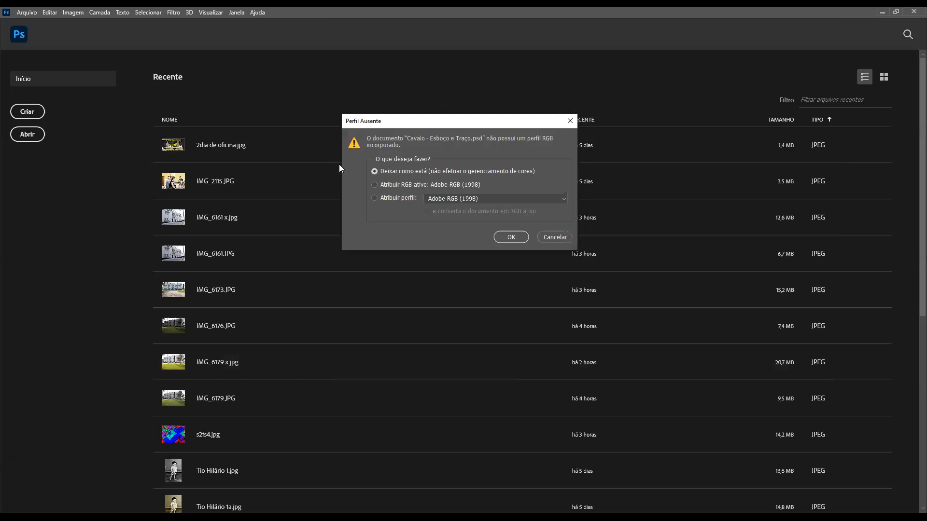
{"action": "left_click", "coordinate": [508, 238]}
{"action": "left_click", "coordinate": [509, 238]}
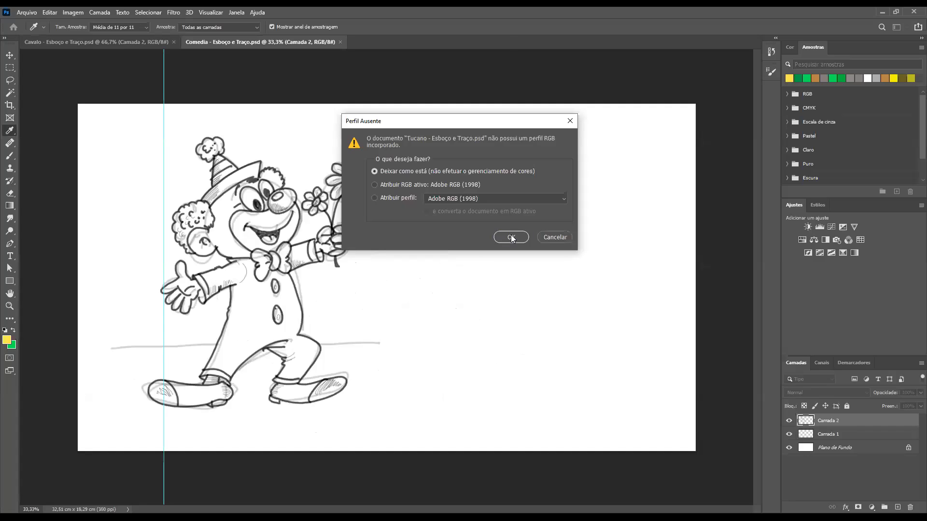
{"action": "key", "text": "Return"}
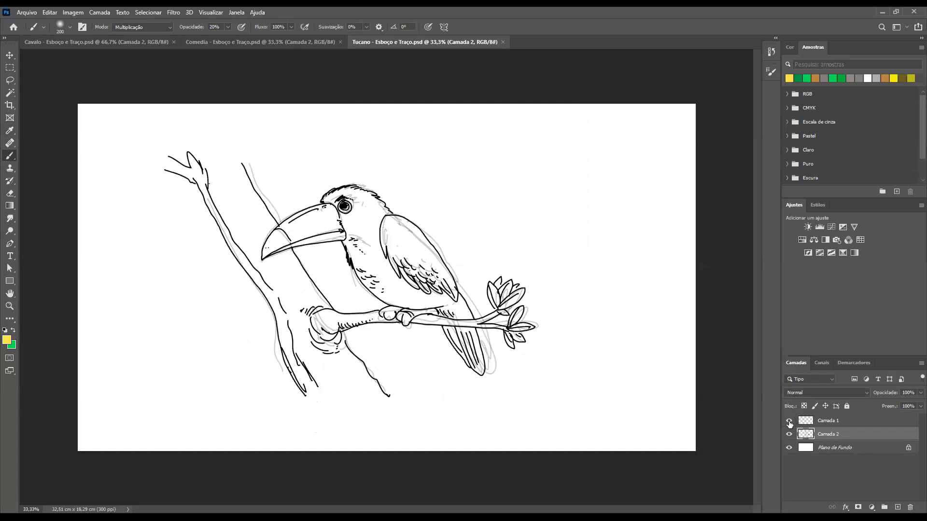
Compare the toucan's rough sketch with its final line art by hiding and reshowing Camada 1 and Camada 2, including close up on the head
{"action": "left_click", "coordinate": [789, 436]}
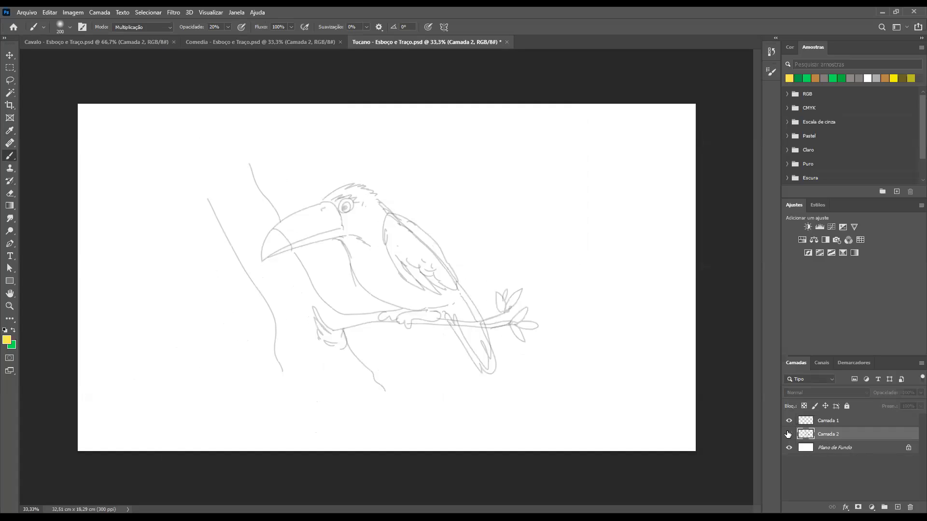
{"action": "left_click", "coordinate": [789, 434]}
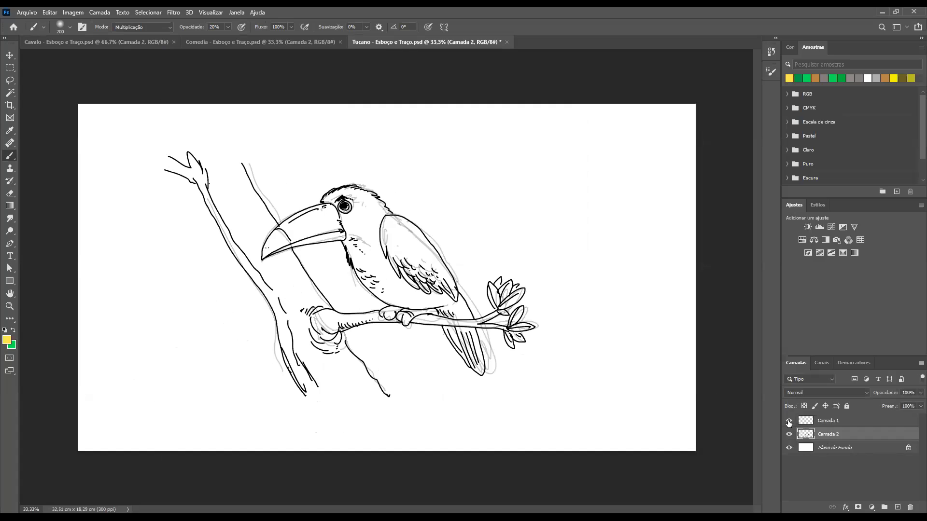
{"action": "left_click", "coordinate": [789, 422]}
{"action": "left_click", "coordinate": [789, 422]}
{"action": "left_click", "coordinate": [789, 435]}
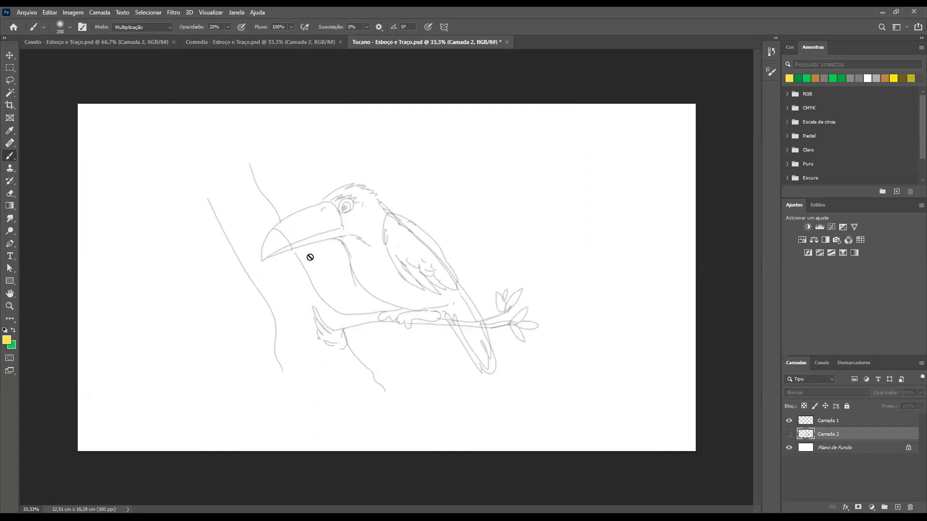
{"action": "left_click", "coordinate": [789, 434]}
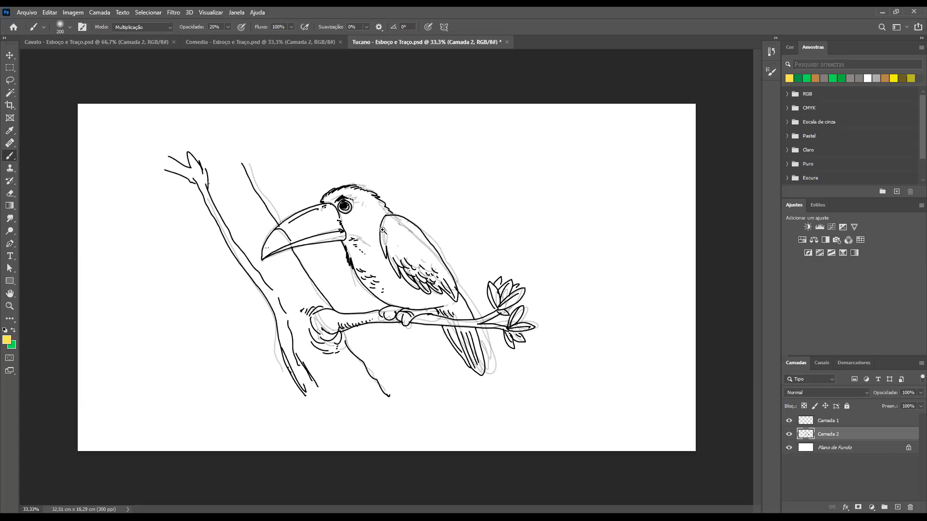
{"action": "left_click_drag", "start_coordinate": [382, 230], "coordinate": [449, 251]}
{"action": "left_click", "coordinate": [789, 434]}
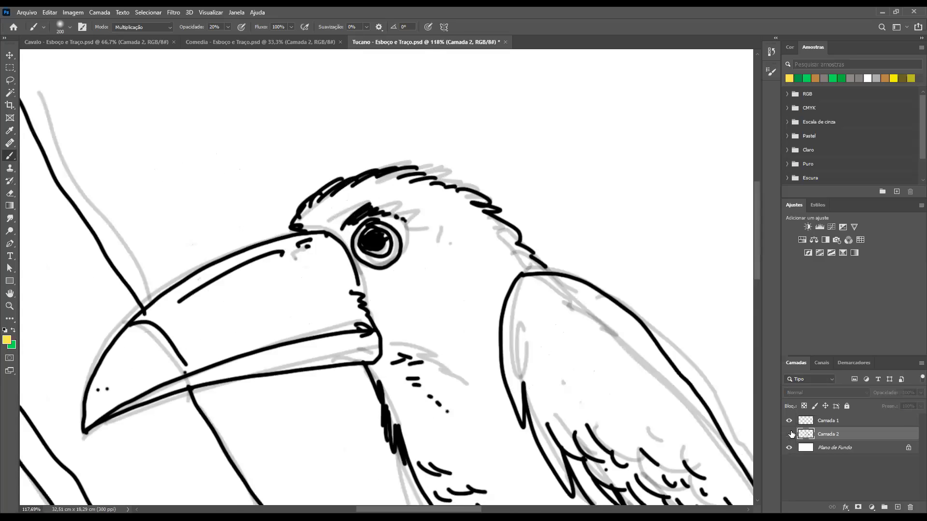
{"action": "left_click", "coordinate": [790, 435]}
{"action": "left_click", "coordinate": [789, 421]}
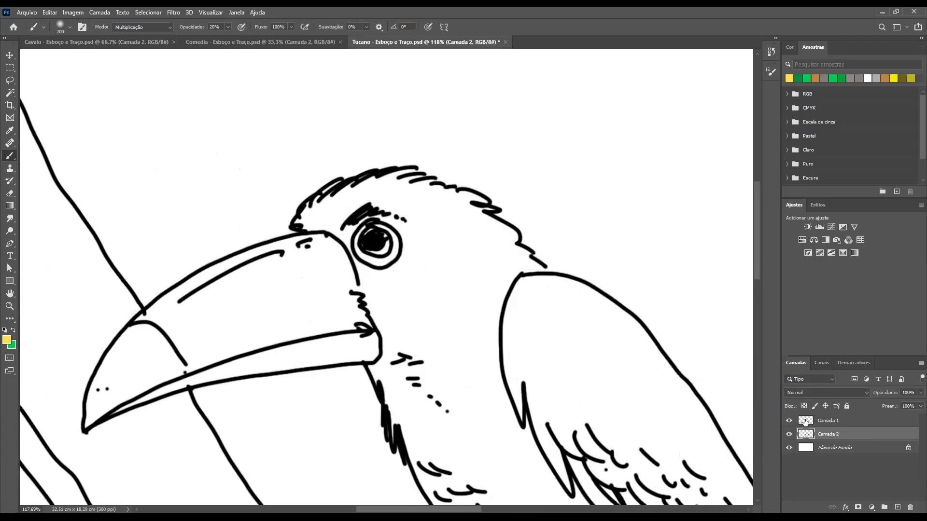
{"action": "left_click", "coordinate": [789, 421]}
Set the toucan's sketch layer Camada 1 to 50% opacity and check the drawing with that layer hidden and shown
{"action": "left_click", "coordinate": [821, 422]}
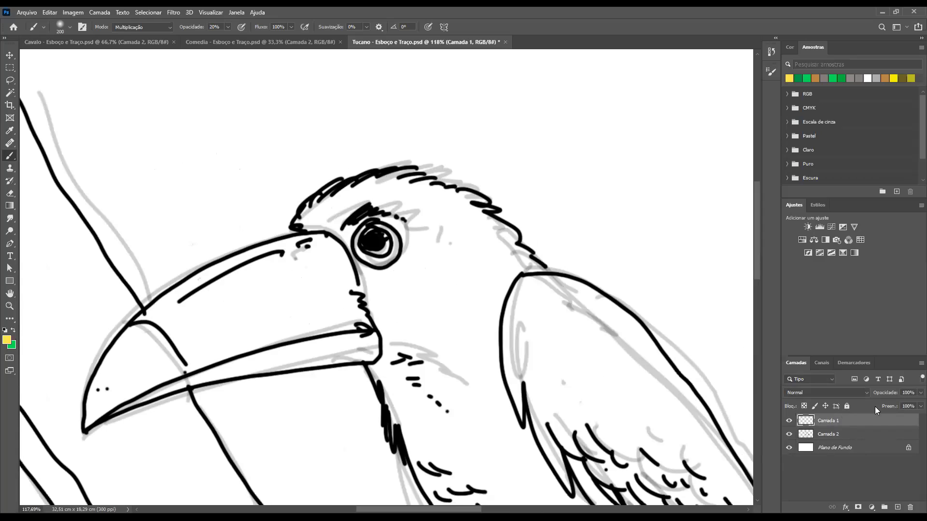
{"action": "left_click", "coordinate": [915, 392]}
{"action": "type", "text": "50"}
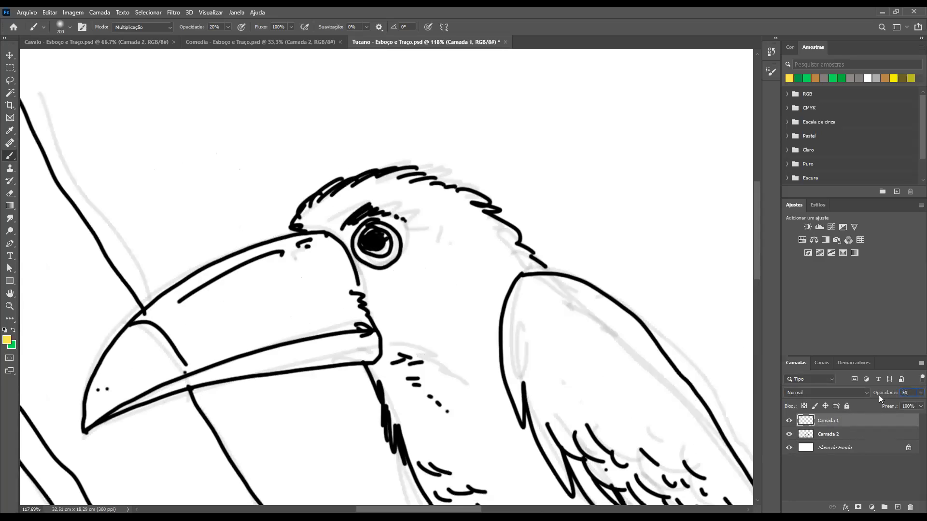
{"action": "left_click", "coordinate": [790, 423]}
{"action": "left_click", "coordinate": [791, 423]}
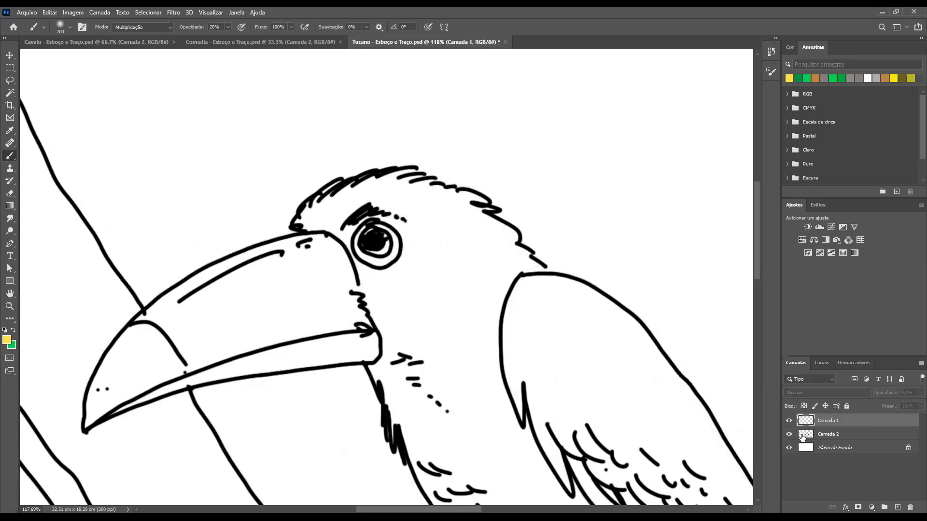
{"action": "key", "text": "ctrl+minus"}
{"action": "key", "text": "ctrl+minus"}
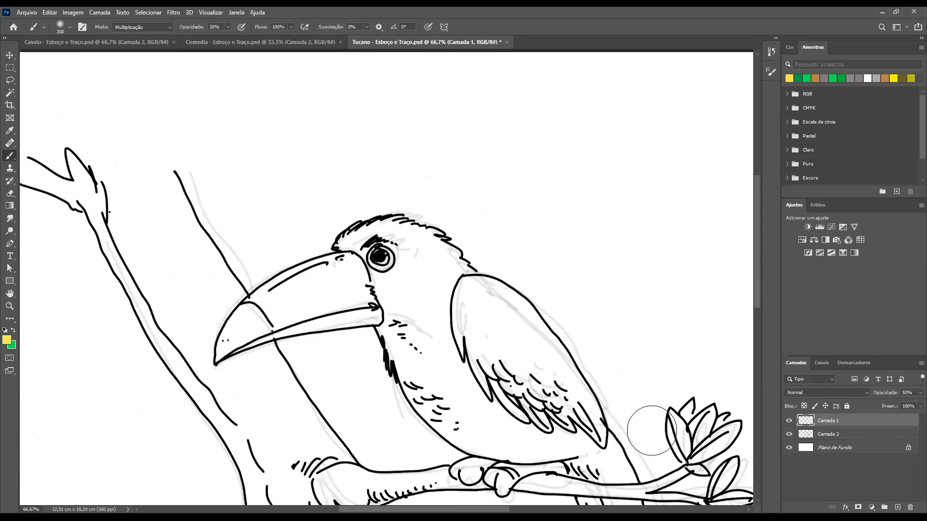
{"action": "key", "text": "ctrl+minus"}
{"action": "key", "text": "ctrl+minus"}
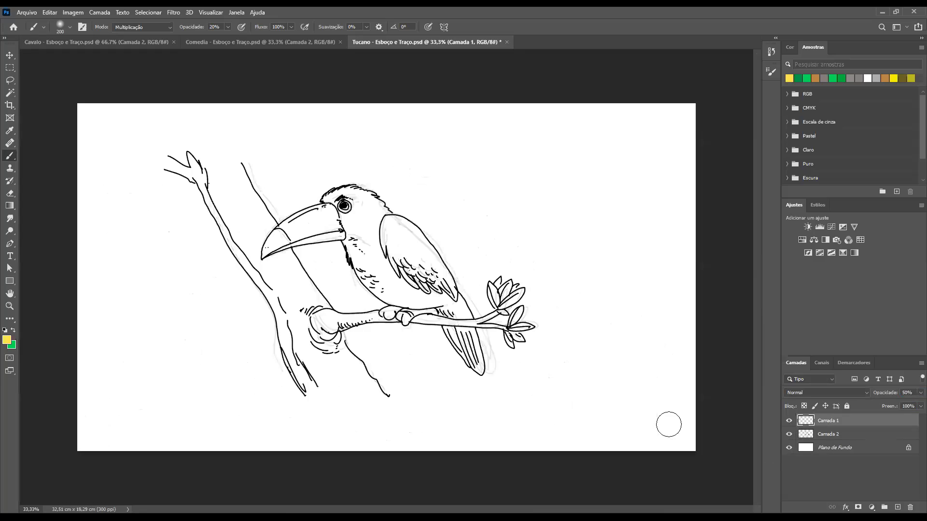
{"action": "key", "text": "ctrl+plus"}
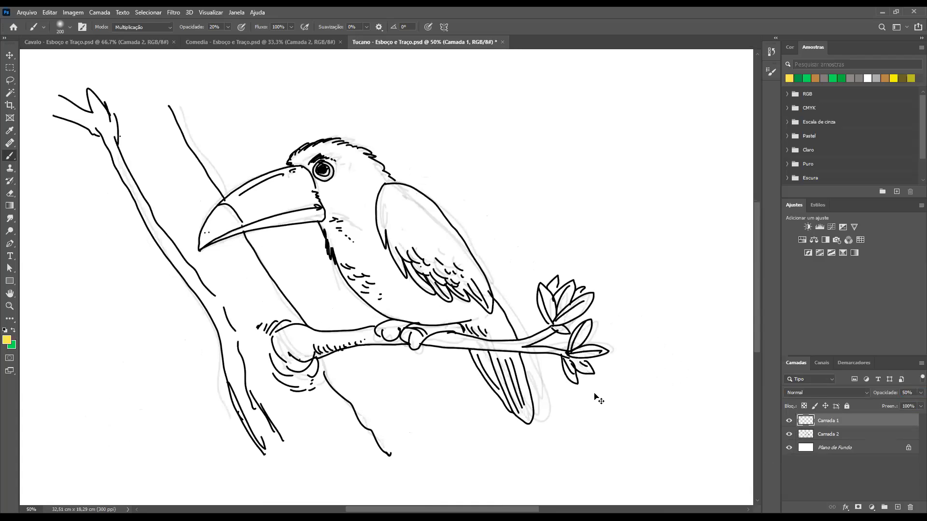
Switch to the Comedia clown document and remove its vertical guide from the canvas
{"action": "key", "text": "ctrl+Tab"}
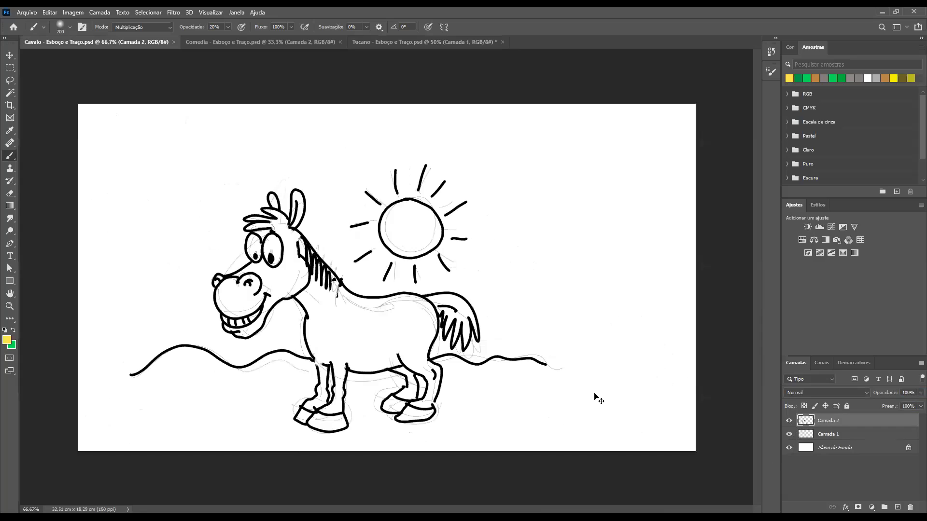
{"action": "key", "text": "ctrl+Tab"}
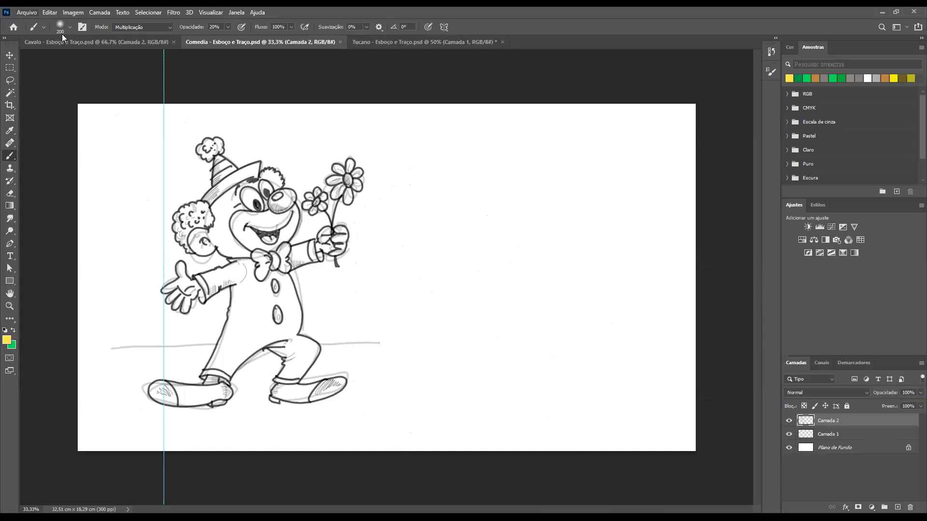
{"action": "key", "text": "v"}
{"action": "left_click_drag", "start_coordinate": [163, 70], "coordinate": [3, 88]}
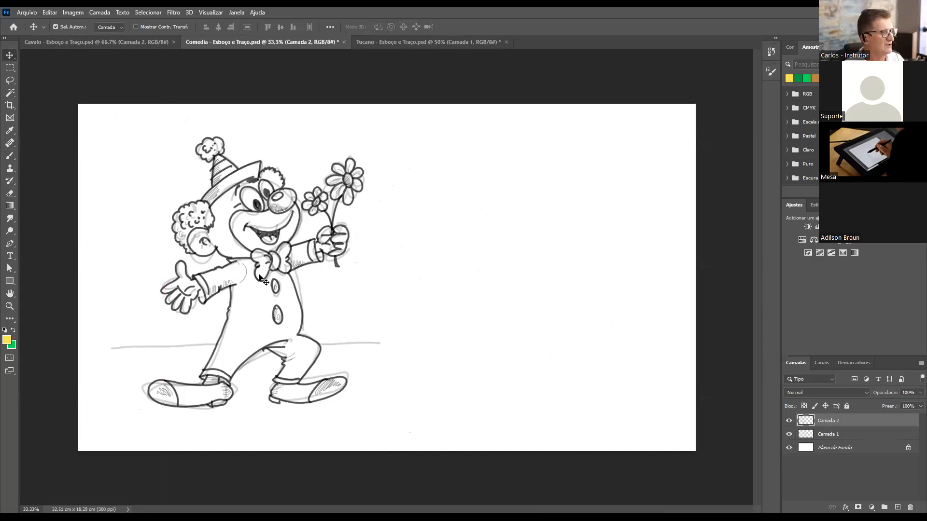
Examine the clown's face up close, return to the Brush tool, and compare the sketch with the line art by hiding and reshowing Camada 2
{"action": "key", "text": "ctrl+space"}
{"action": "left_click_drag", "start_coordinate": [242, 194], "coordinate": [338, 243]}
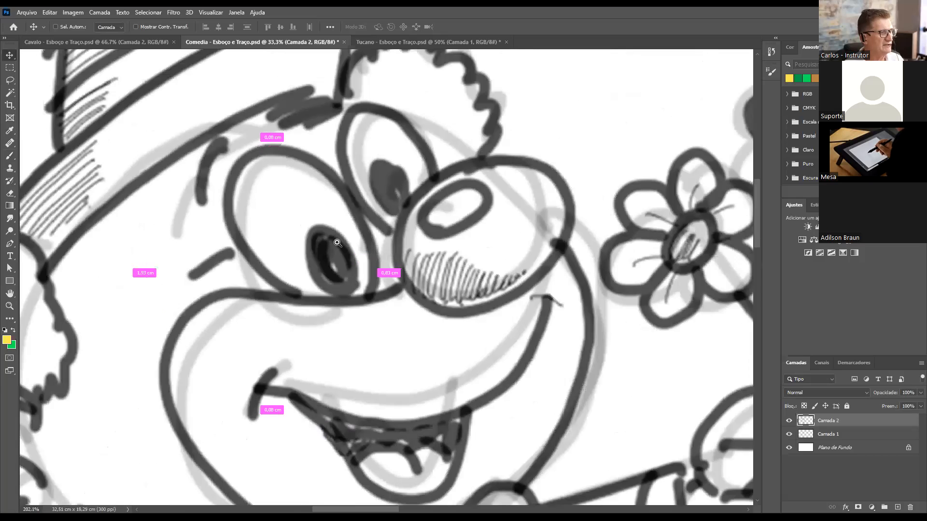
{"action": "key", "text": "ctrl+minus"}
{"action": "key", "text": "ctrl+minus"}
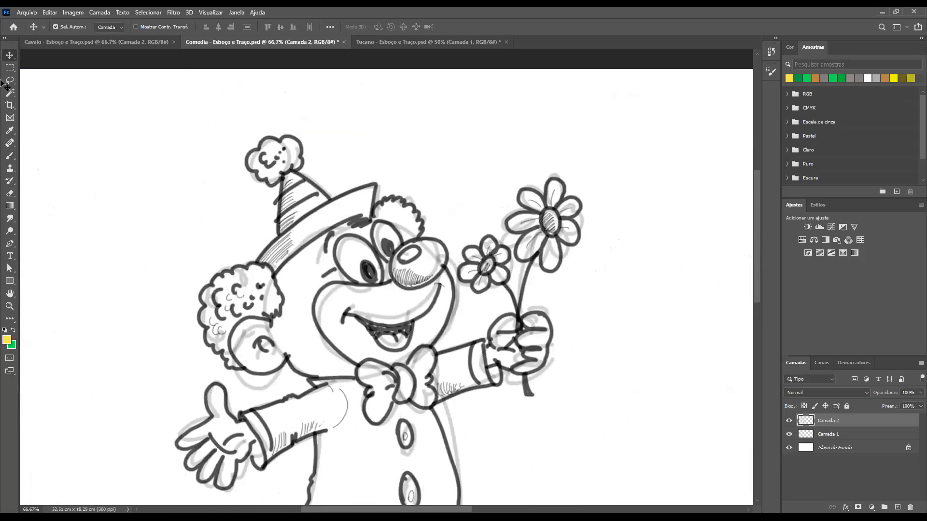
{"action": "left_click", "coordinate": [10, 156]}
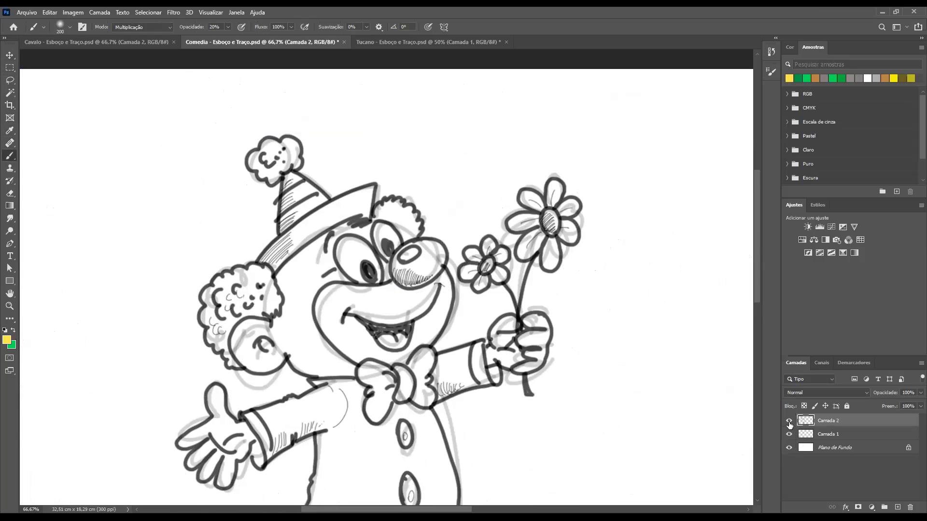
{"action": "left_click", "coordinate": [789, 422]}
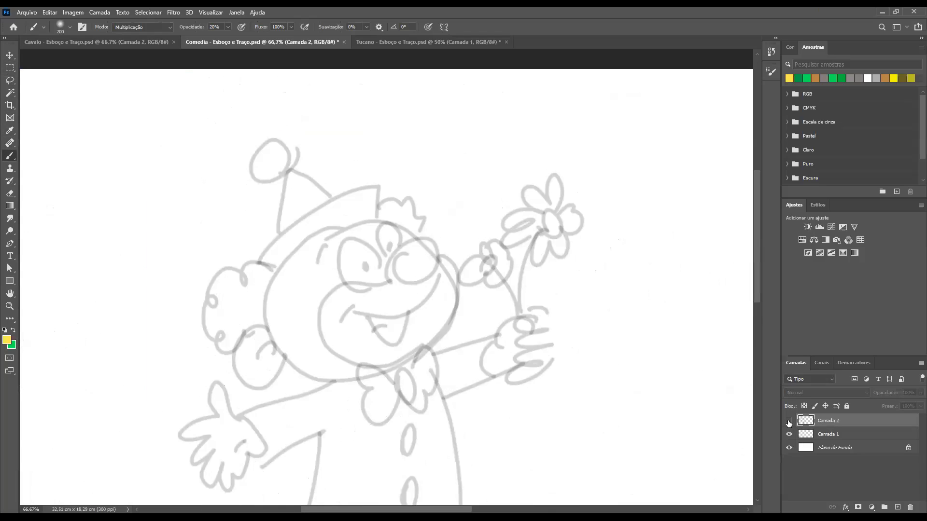
{"action": "left_click", "coordinate": [789, 421]}
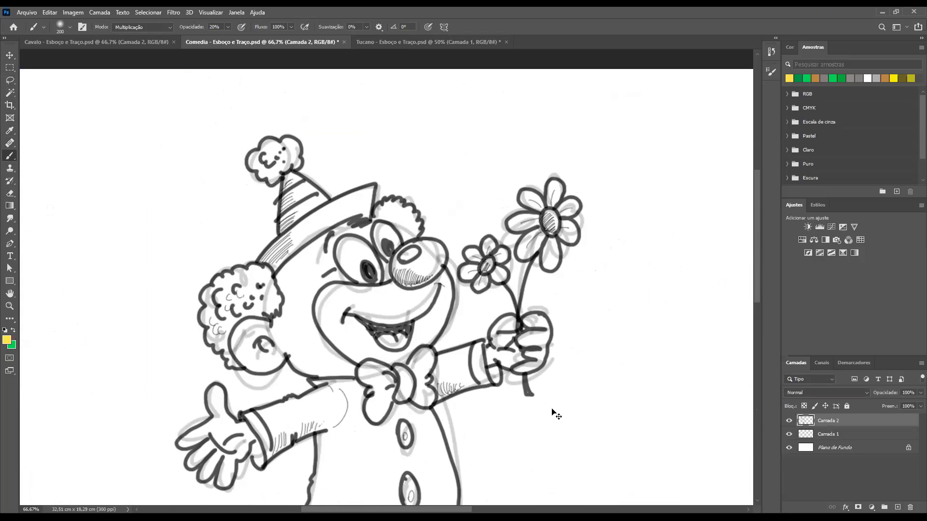
Switch to the Cavalo document and compare the horse's sketch with its line art close up by hiding and reshowing Camada 2
{"action": "key", "text": "ctrl+Tab"}
{"action": "key", "text": "ctrl+Tab"}
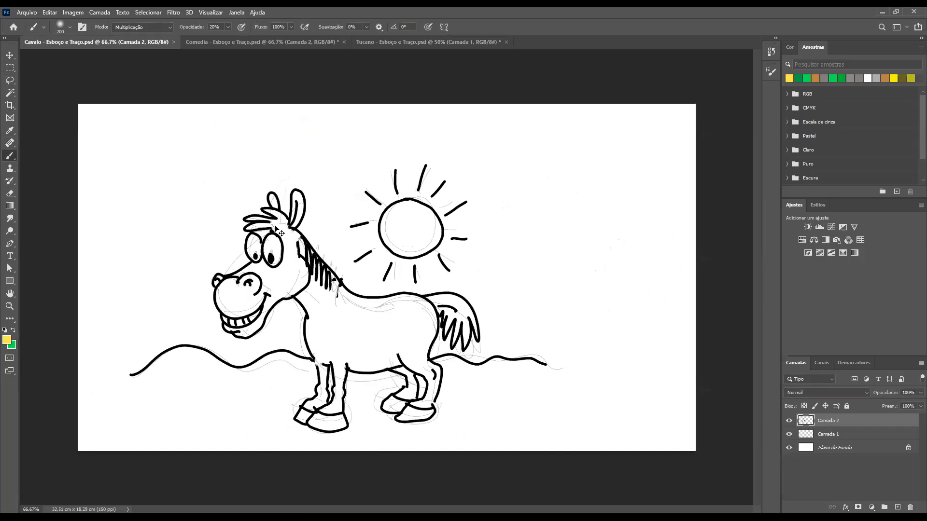
{"action": "left_click_drag", "start_coordinate": [303, 238], "coordinate": [651, 447]}
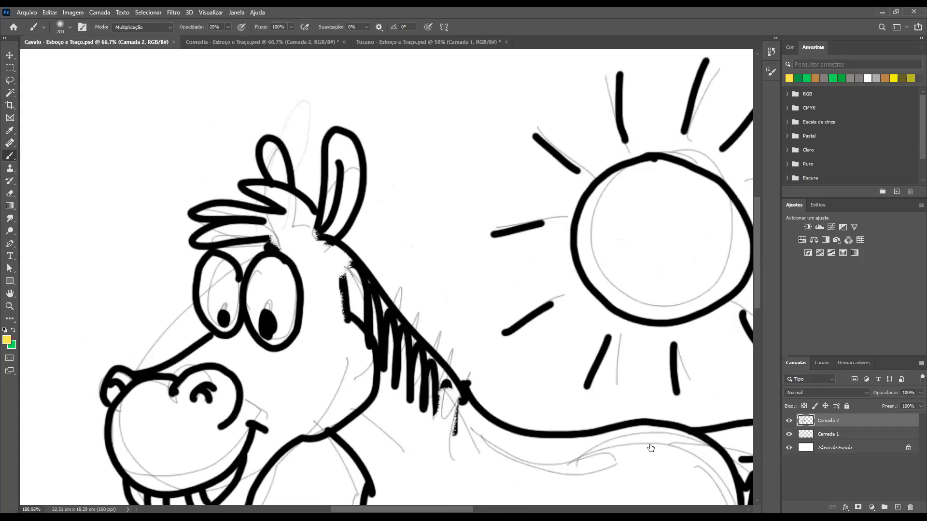
{"action": "left_click", "coordinate": [790, 421]}
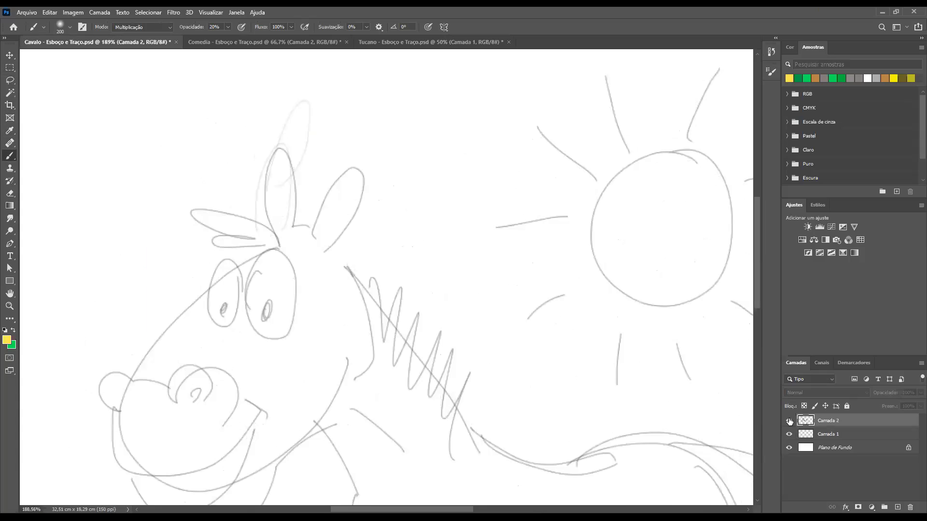
{"action": "left_click", "coordinate": [790, 421]}
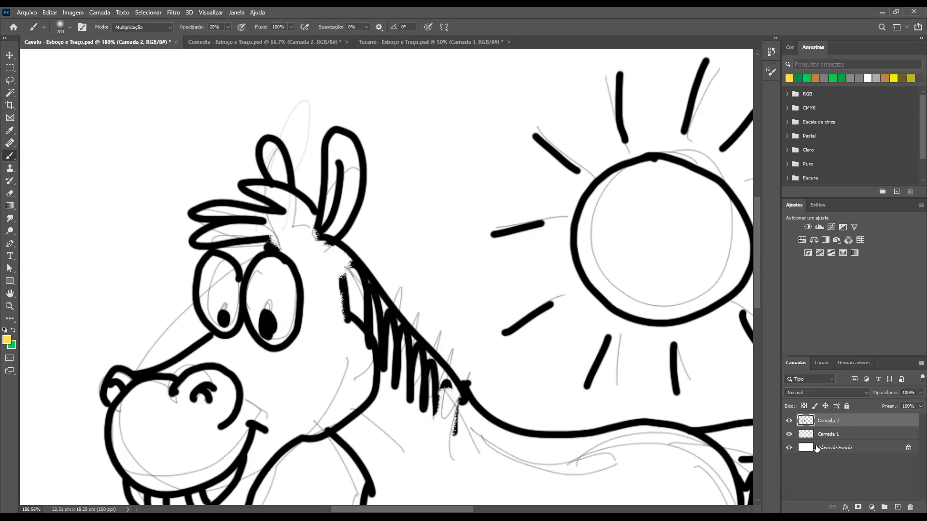
Rename the horse's layer Camada 1 as "Esboço" and Camada 2 as "traço final"
{"action": "left_click", "coordinate": [827, 440]}
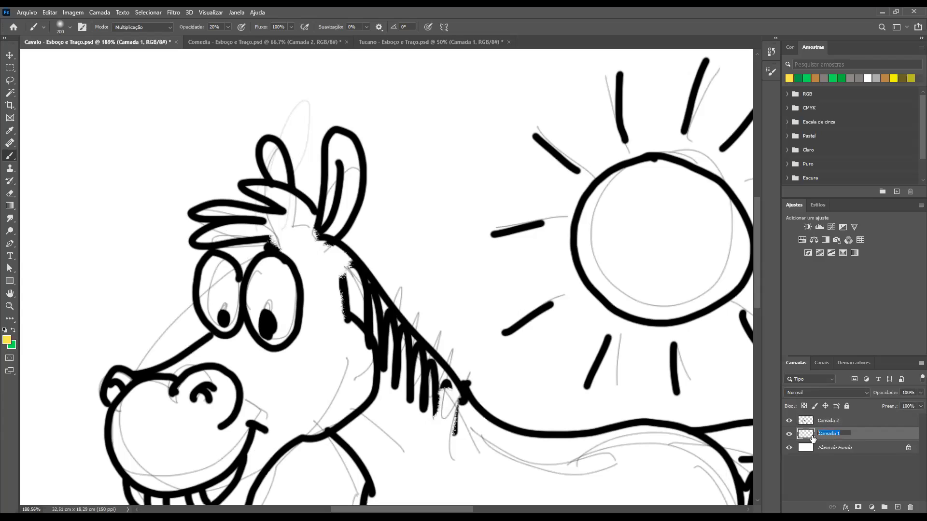
{"action": "type", "text": "Esboço"}
{"action": "left_click", "coordinate": [837, 420]}
{"action": "double_click", "coordinate": [837, 420]}
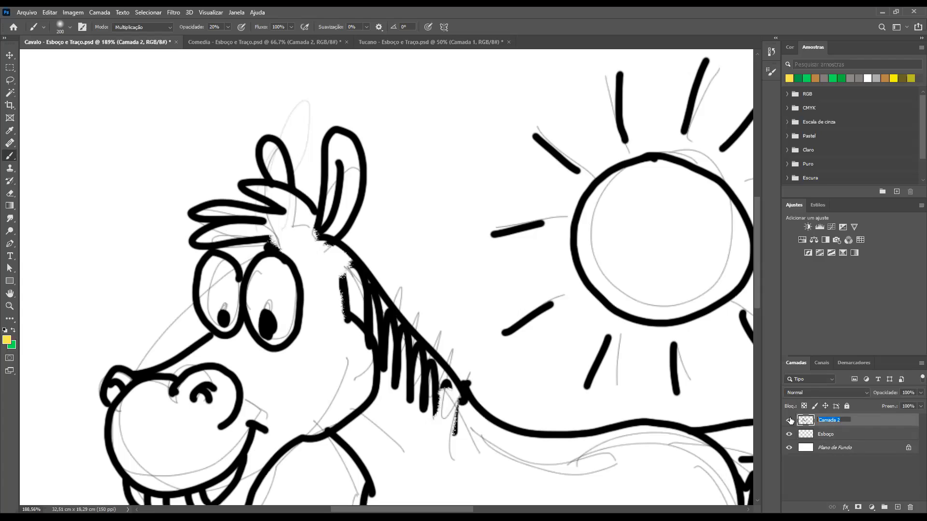
{"action": "key", "text": "BackSpace"}
{"action": "key", "text": "Return"}
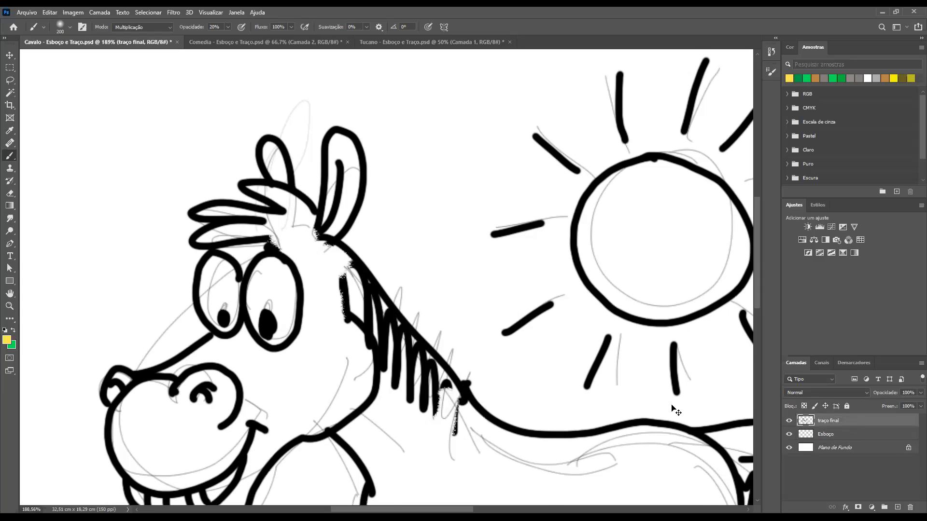
View the whole horse drawing and repeatedly hide and reshow the Esboço layer to compare the final lines with and without the sketch
{"action": "key", "text": "ctrl+minus"}
{"action": "key", "text": "ctrl+minus"}
{"action": "left_click", "coordinate": [789, 434]}
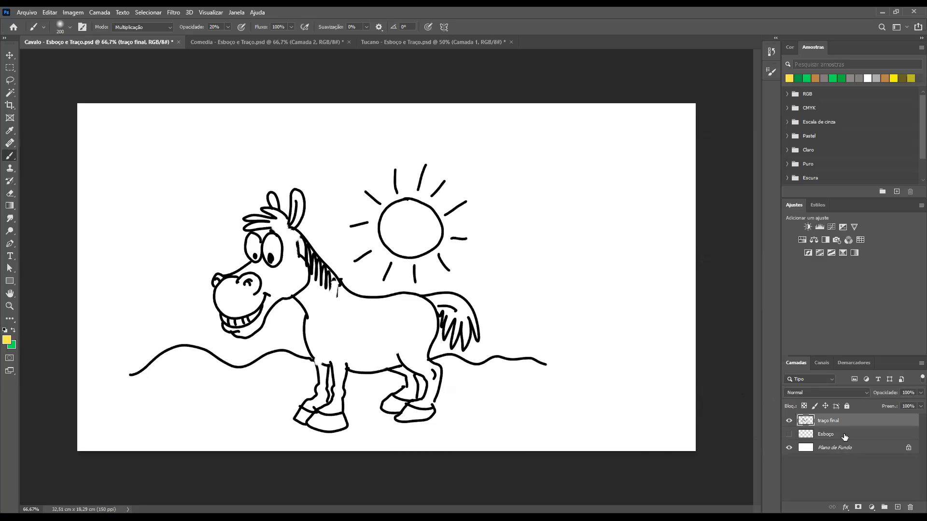
{"action": "left_click", "coordinate": [794, 435]}
{"action": "left_click", "coordinate": [788, 436]}
{"action": "left_click", "coordinate": [789, 436]}
{"action": "left_click", "coordinate": [789, 436]}
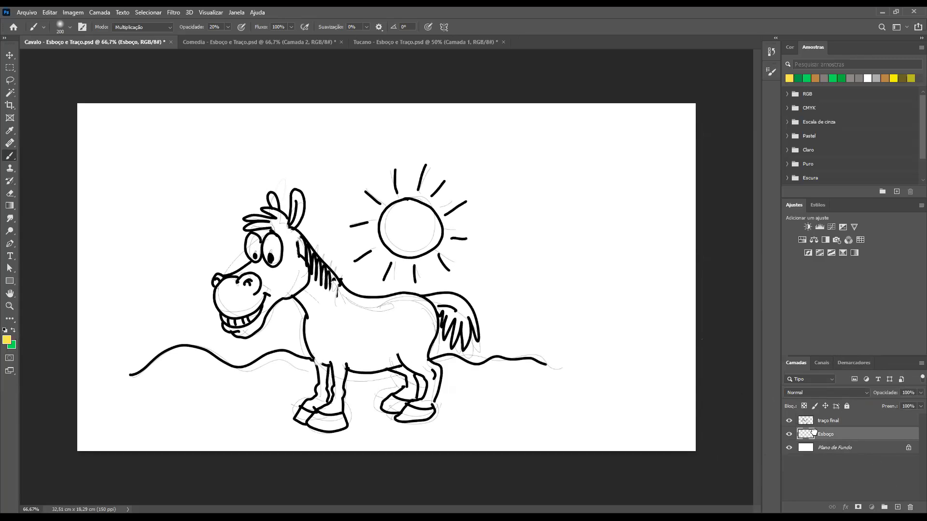
{"action": "left_click", "coordinate": [790, 435]}
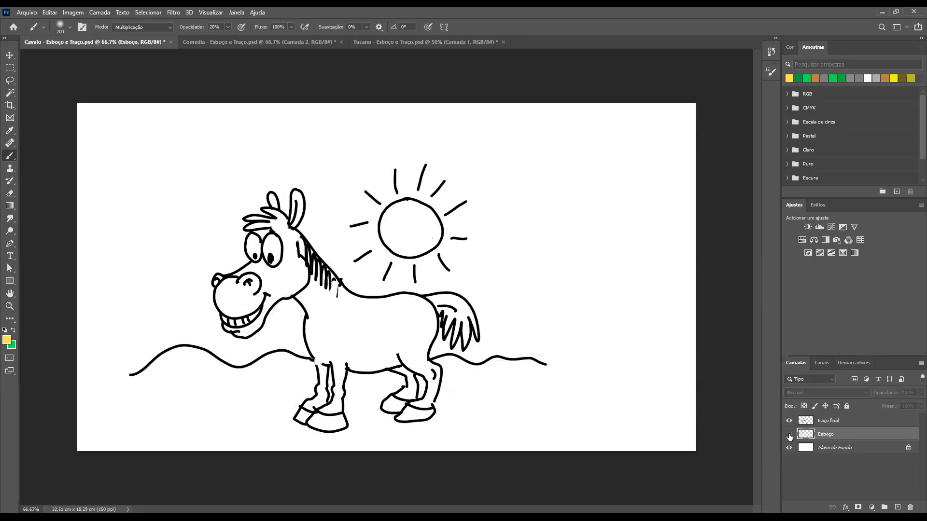
{"action": "left_click", "coordinate": [789, 436]}
{"action": "left_click", "coordinate": [789, 436]}
{"action": "left_click", "coordinate": [790, 435]}
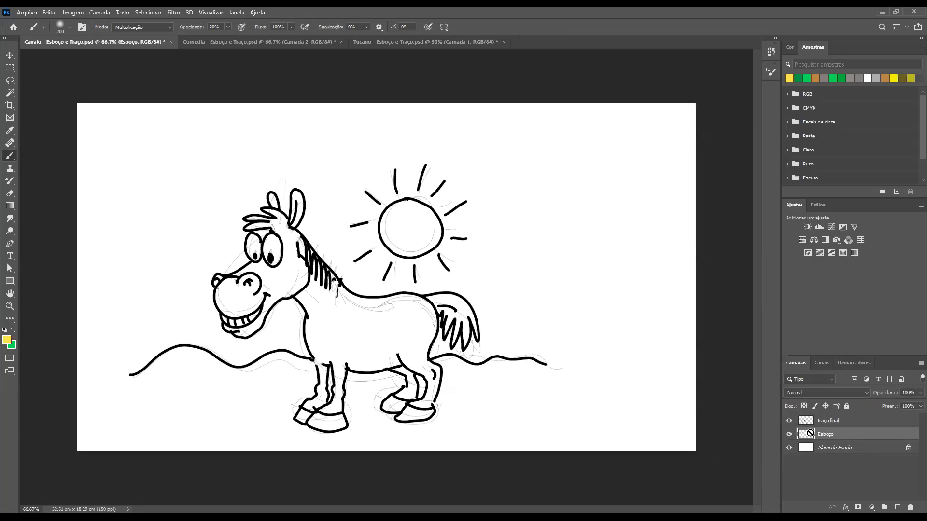
Delete the Esboço layer from the horse document and check the line art by hiding and reshowing Plano de Fundo
{"action": "left_click_drag", "start_coordinate": [891, 482], "coordinate": [912, 506]}
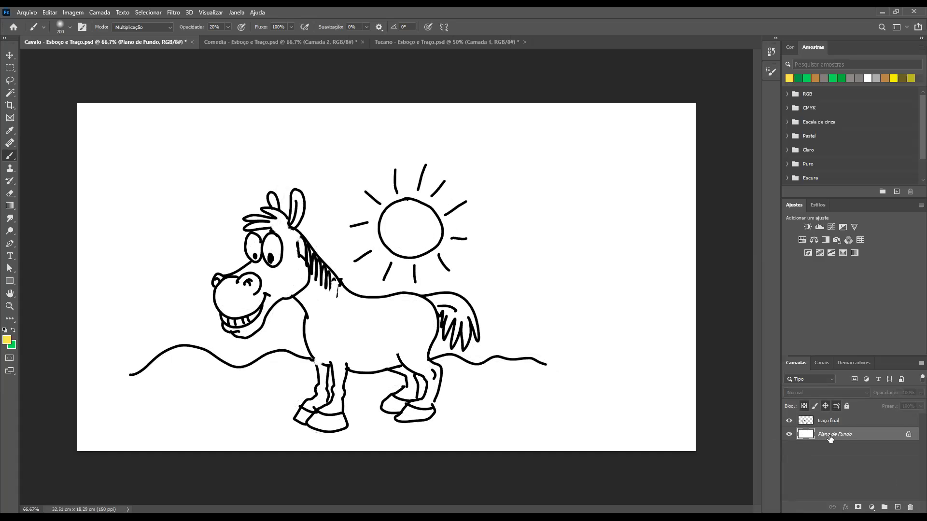
{"action": "left_click", "coordinate": [789, 435]}
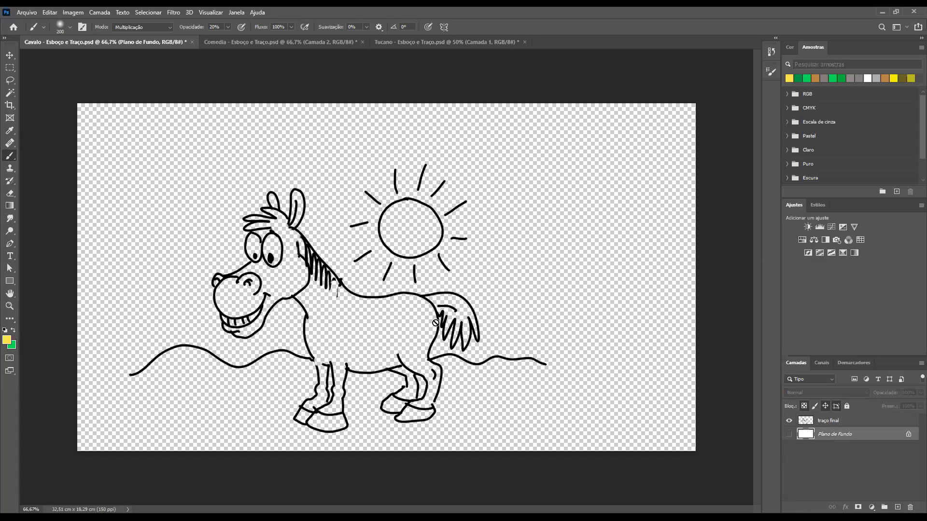
{"action": "left_click", "coordinate": [789, 434]}
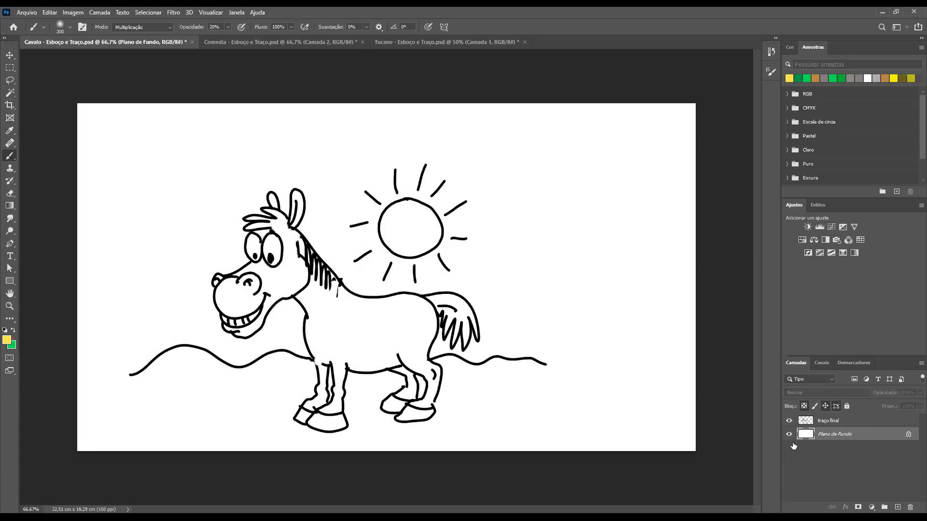
Duplicate the Plano de Fundo layer and delete the copy
{"action": "key", "text": "ctrl+j"}
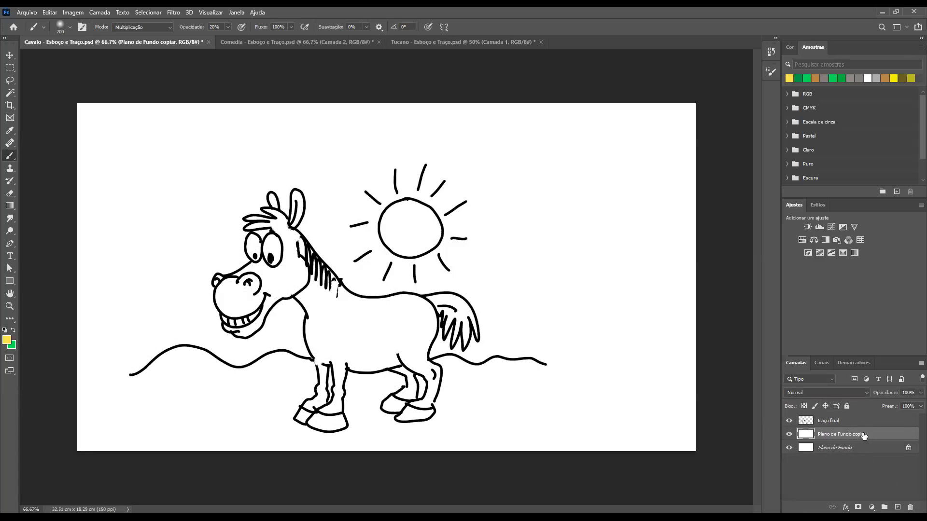
{"action": "left_click_drag", "start_coordinate": [829, 434], "coordinate": [897, 507]}
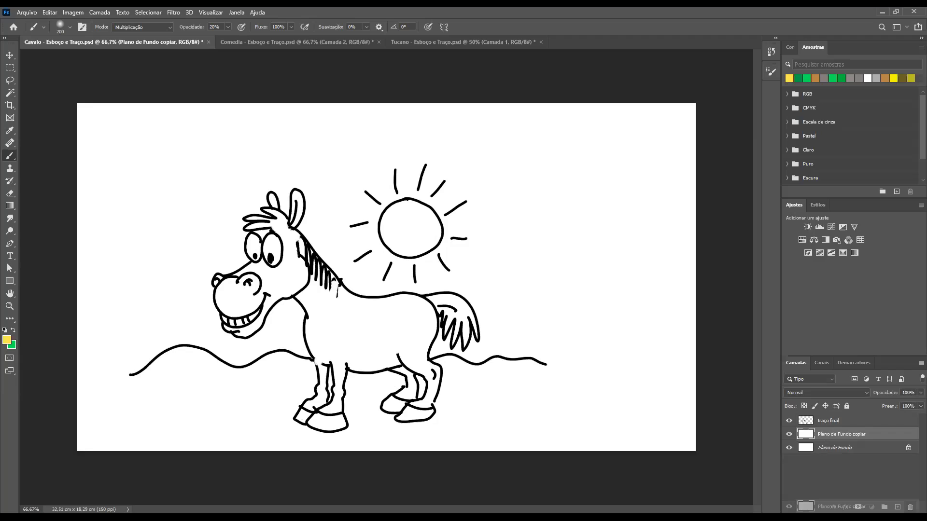
{"action": "left_click", "coordinate": [851, 425]}
{"action": "left_click", "coordinate": [841, 466]}
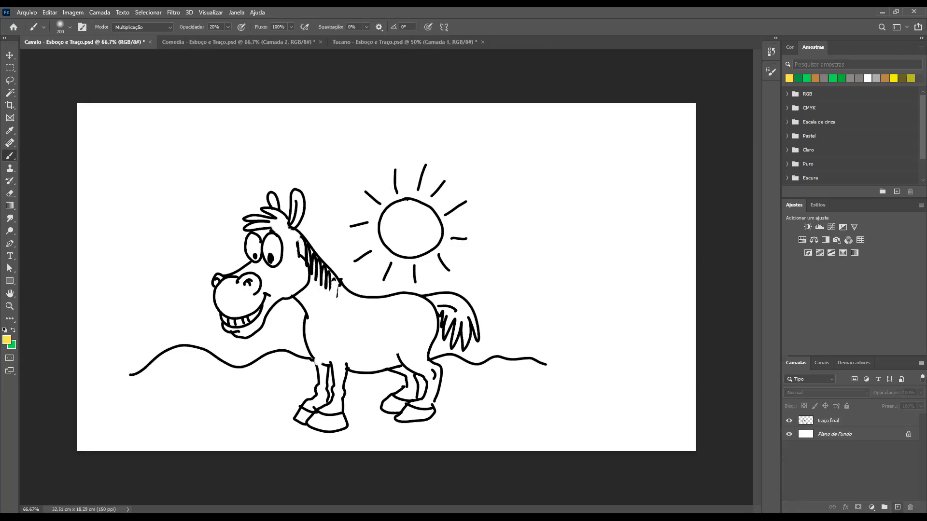
Create a new empty layer and place it directly below the traço final layer
{"action": "left_click", "coordinate": [855, 424]}
{"action": "left_click", "coordinate": [879, 470]}
{"action": "key", "text": "ctrl+shift+alt+n"}
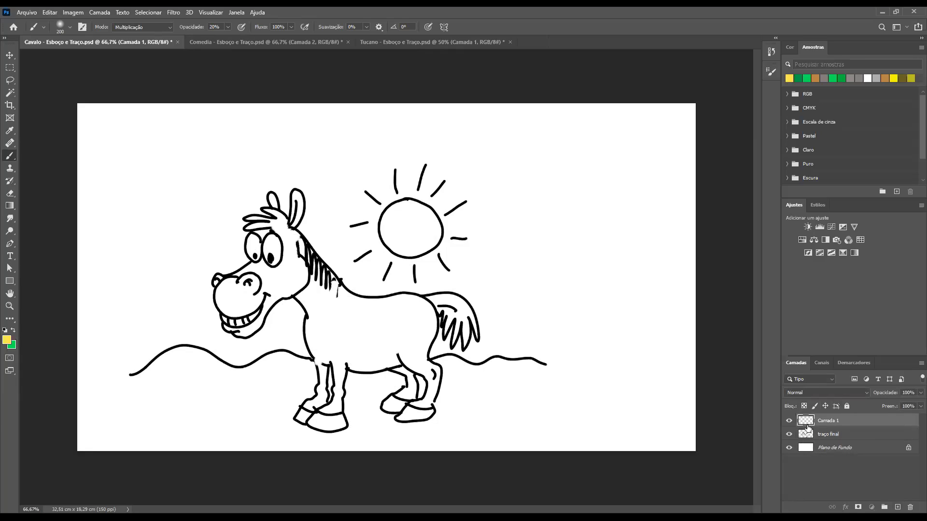
{"action": "left_click_drag", "start_coordinate": [808, 427], "coordinate": [796, 434]}
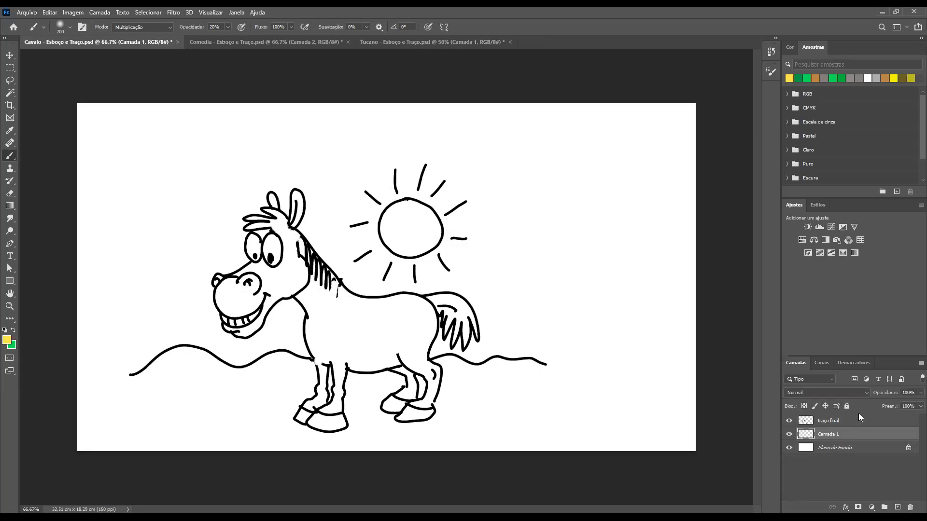
Prepare a 70 px brush in the grey colour #abaaa4, and delete the empty Camada 1 layer
{"action": "left_click", "coordinate": [7, 341]}
{"action": "left_click", "coordinate": [335, 165]}
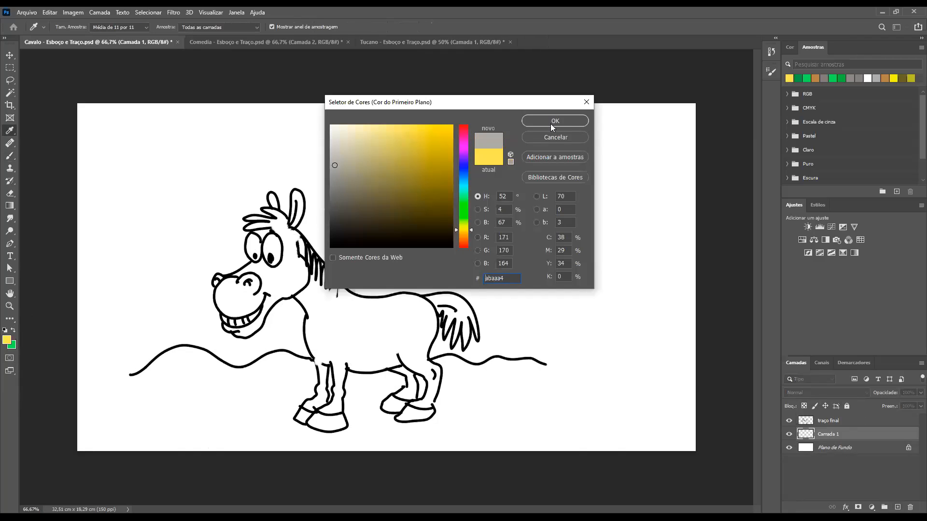
{"action": "left_click", "coordinate": [555, 122]}
{"action": "key", "text": "b"}
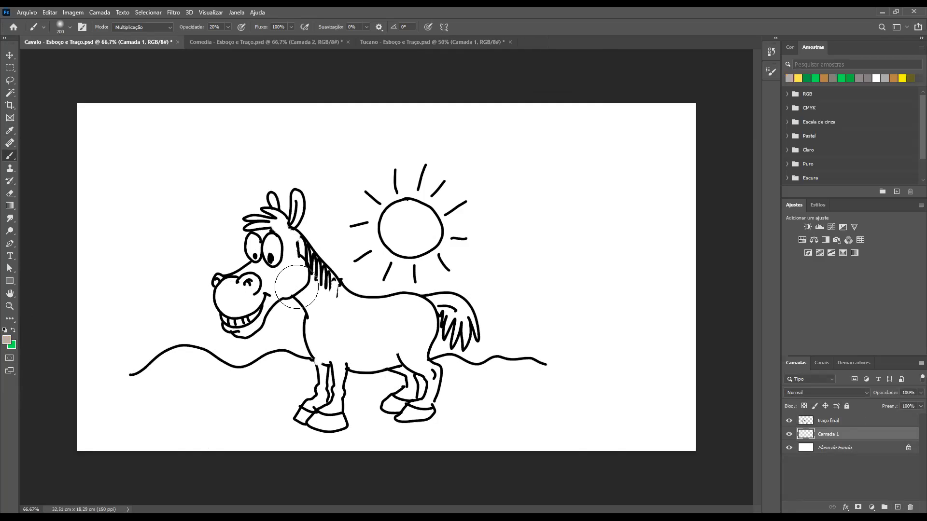
{"action": "key", "text": "bracketleft"}
{"action": "key", "text": "bracketleft"}
{"action": "key", "text": "bracketleft"}
{"action": "key", "text": "bracketleft"}
{"action": "key", "text": "bracketleft"}
{"action": "key", "text": "bracketleft"}
{"action": "left_click_drag", "start_coordinate": [804, 432], "coordinate": [806, 506]}
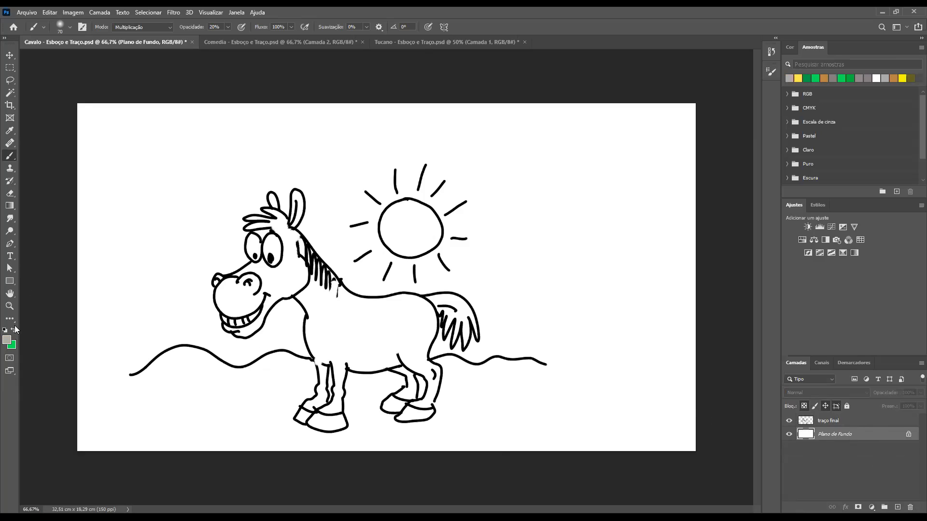
Choose the Eraser tool and give it the hard round brush preset Redondo duro
{"action": "left_click", "coordinate": [10, 193]}
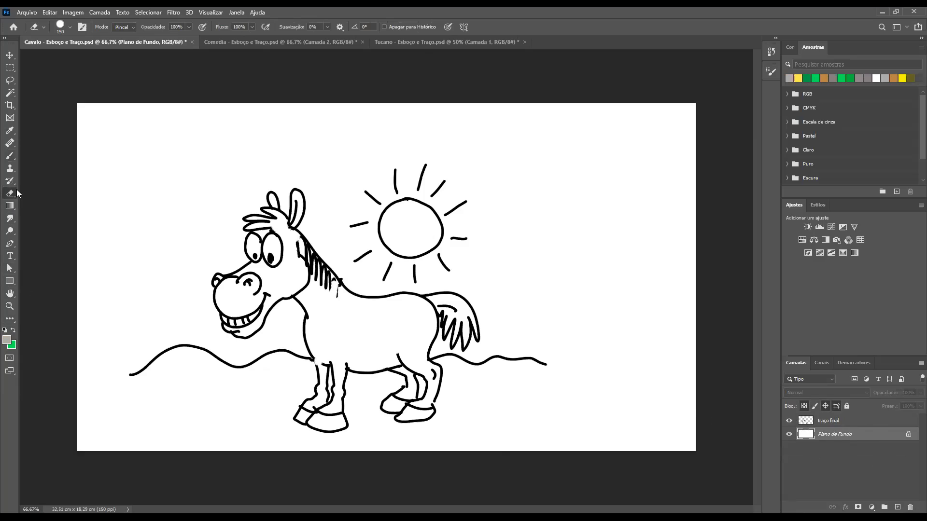
{"action": "left_click", "coordinate": [70, 28]}
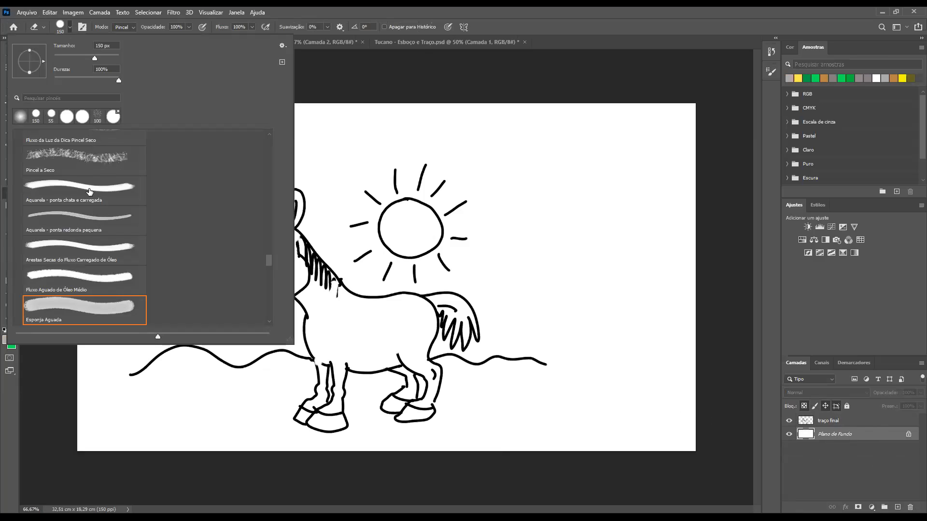
{"action": "left_click", "coordinate": [6, 249]}
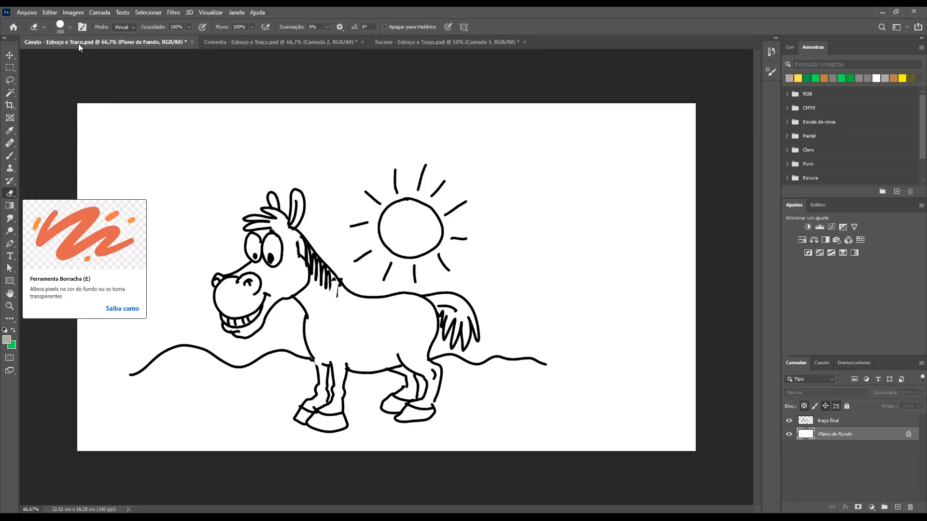
{"action": "left_click", "coordinate": [70, 27]}
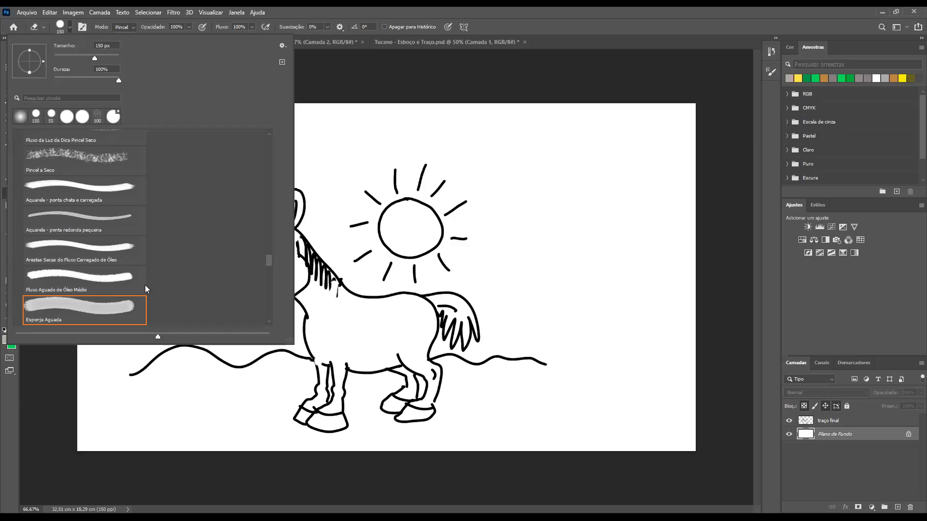
{"action": "left_click_drag", "start_coordinate": [270, 263], "coordinate": [276, 136]}
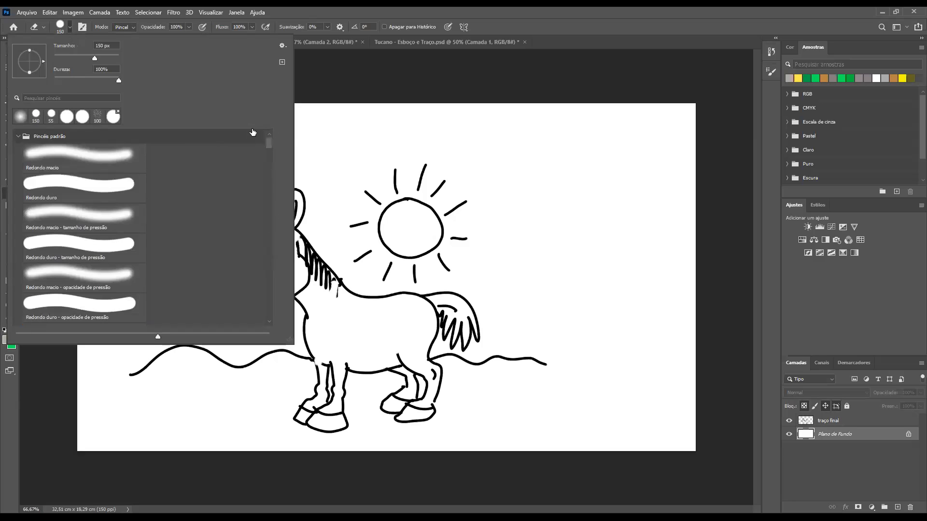
{"action": "left_click", "coordinate": [27, 140]}
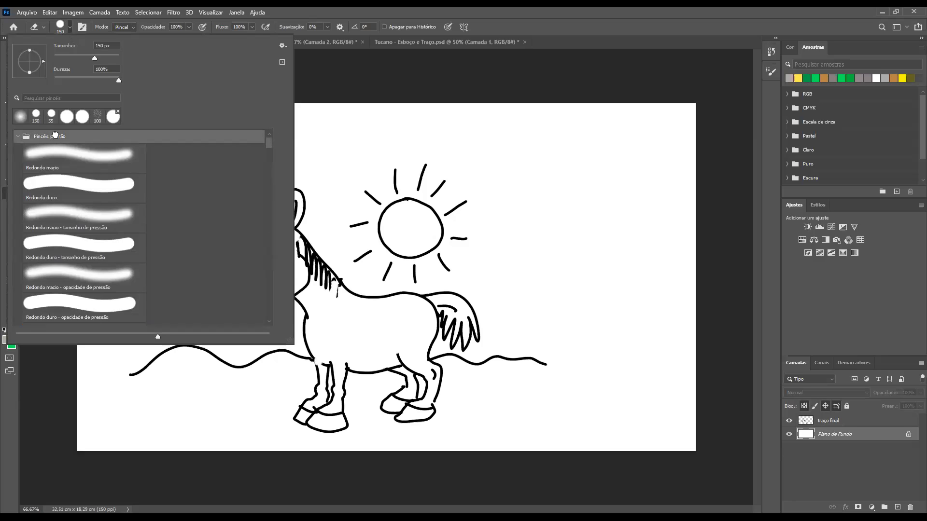
{"action": "left_click", "coordinate": [70, 28]}
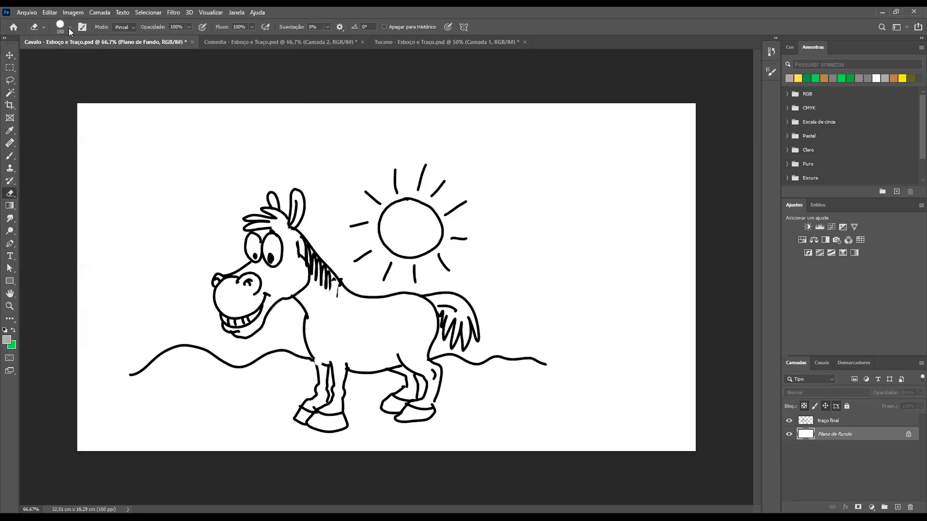
{"action": "left_click", "coordinate": [70, 27]}
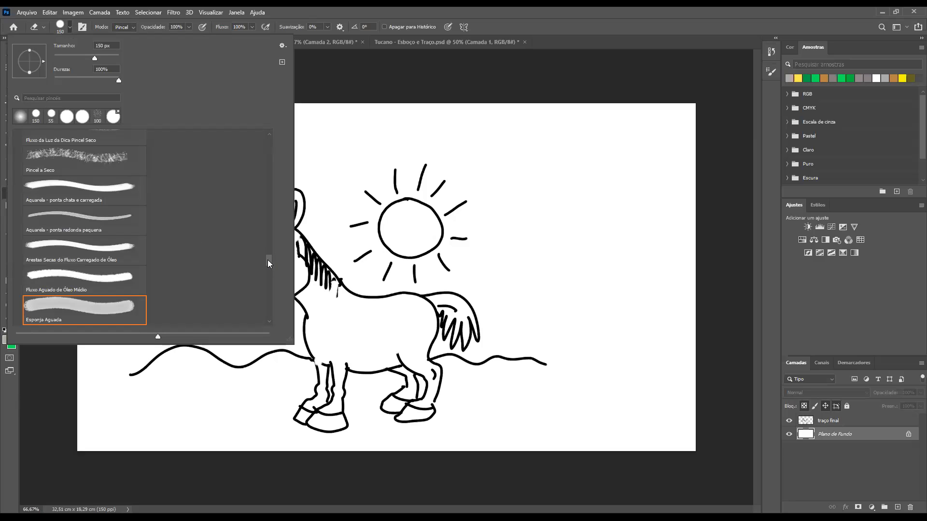
{"action": "left_click_drag", "start_coordinate": [269, 260], "coordinate": [269, 142]}
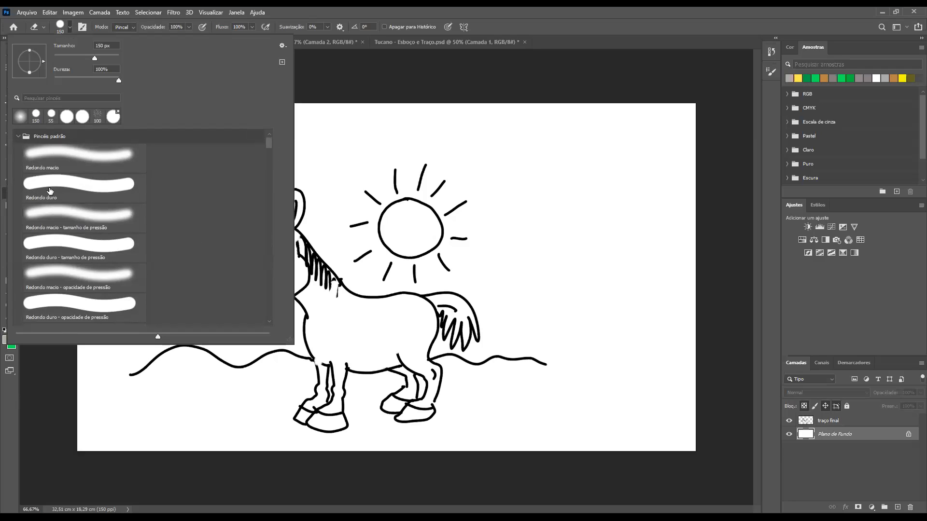
{"action": "left_click", "coordinate": [47, 200]}
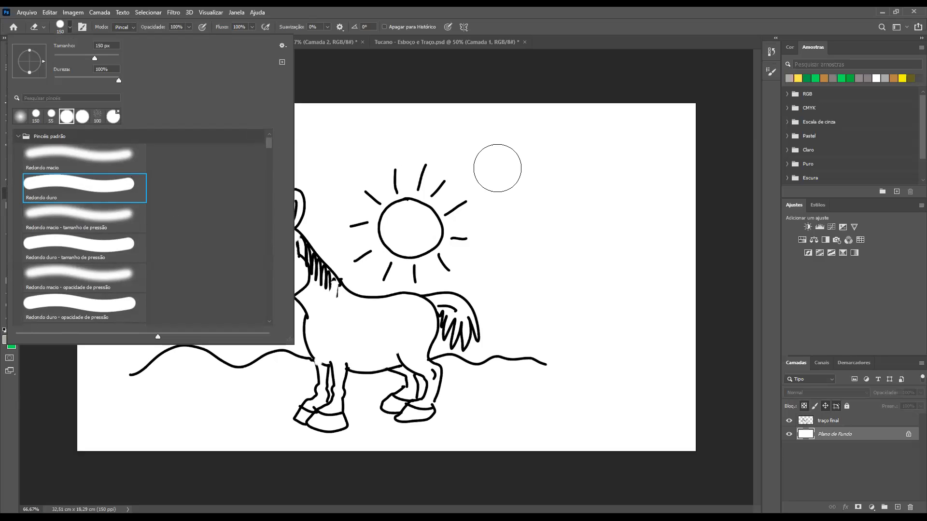
Try the Eraser on the Plano de Fundo layer in the empty area beside the sun, and undo the mark
{"action": "left_click", "coordinate": [523, 173]}
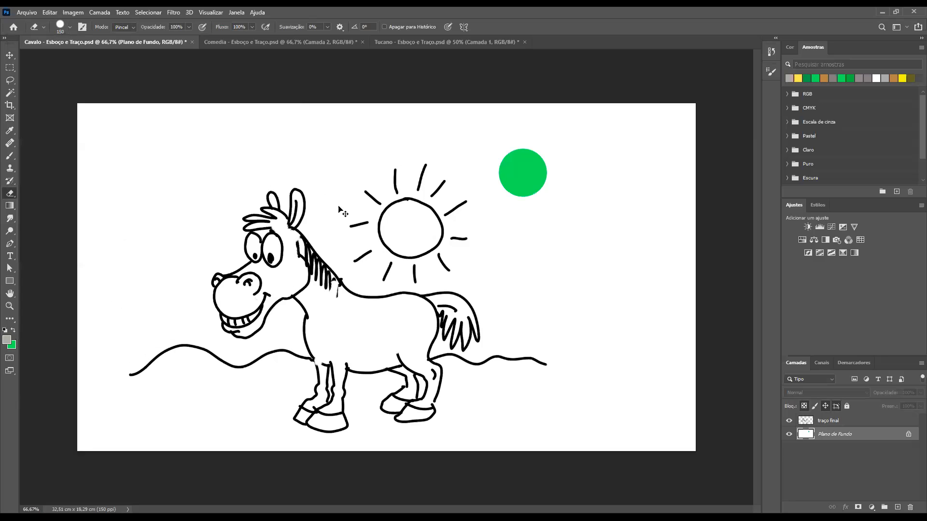
{"action": "key", "text": "ctrl+z"}
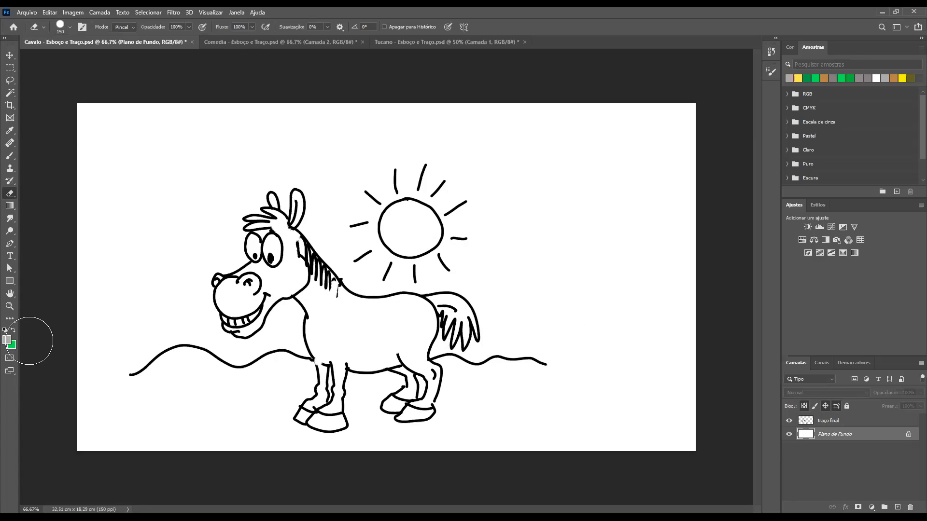
Reset the colours to default black and white and reduce the Eraser to 15 px for close work on the horse's mane
{"action": "key", "text": "d"}
{"action": "key", "text": "ctrl+space"}
{"action": "left_click_drag", "start_coordinate": [334, 278], "coordinate": [366, 289]}
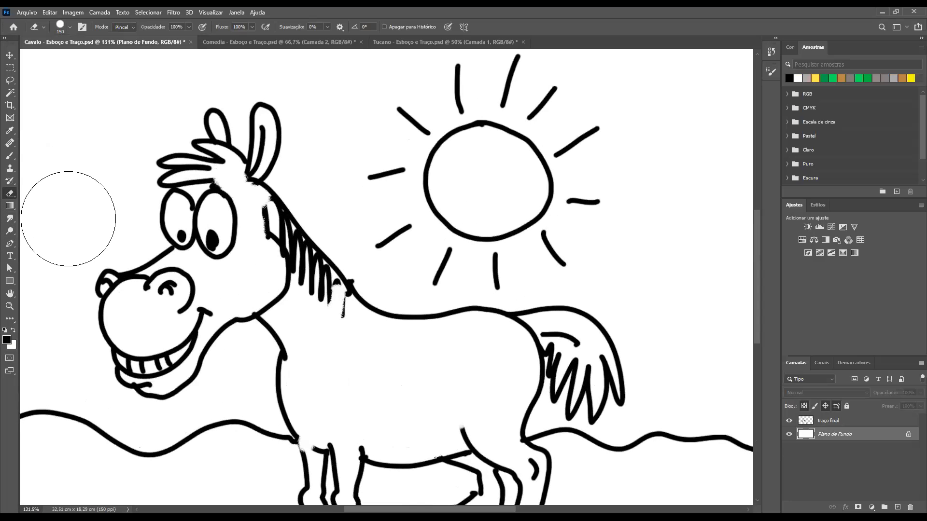
{"action": "key", "text": "bracketleft"}
{"action": "key", "text": "bracketleft"}
{"action": "key", "text": "bracketleft"}
{"action": "key", "text": "bracketleft"}
{"action": "key", "text": "bracketleft"}
{"action": "key", "text": "bracketleft"}
{"action": "key", "text": "bracketleft"}
{"action": "key", "text": "bracketleft"}
{"action": "key", "text": "bracketleft"}
{"action": "key", "text": "bracketleft"}
{"action": "key", "text": "bracketleft"}
{"action": "key", "text": "bracketleft"}
{"action": "left_click_drag", "start_coordinate": [247, 227], "coordinate": [307, 275]}
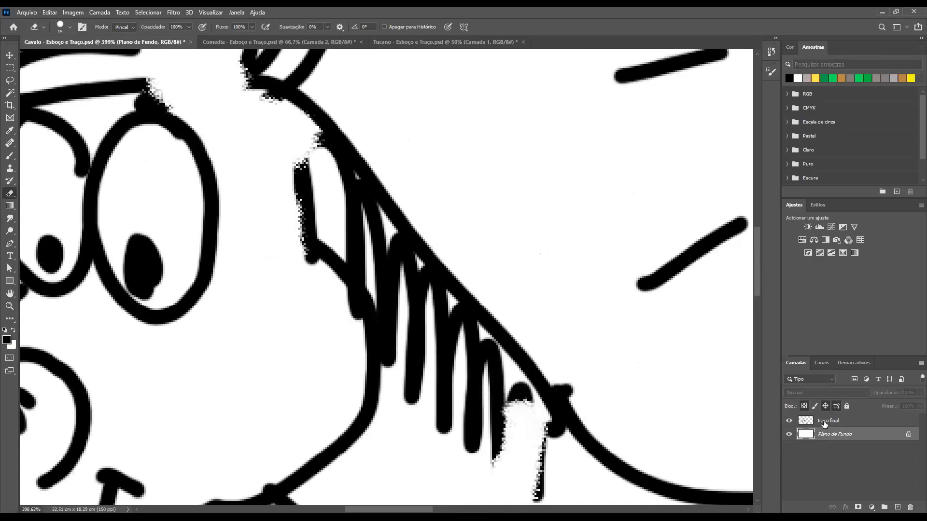
On the traço final layer, erase the overhanging tip of the first mane stroke and the stray line fragment below the mane
{"action": "left_click", "coordinate": [824, 423]}
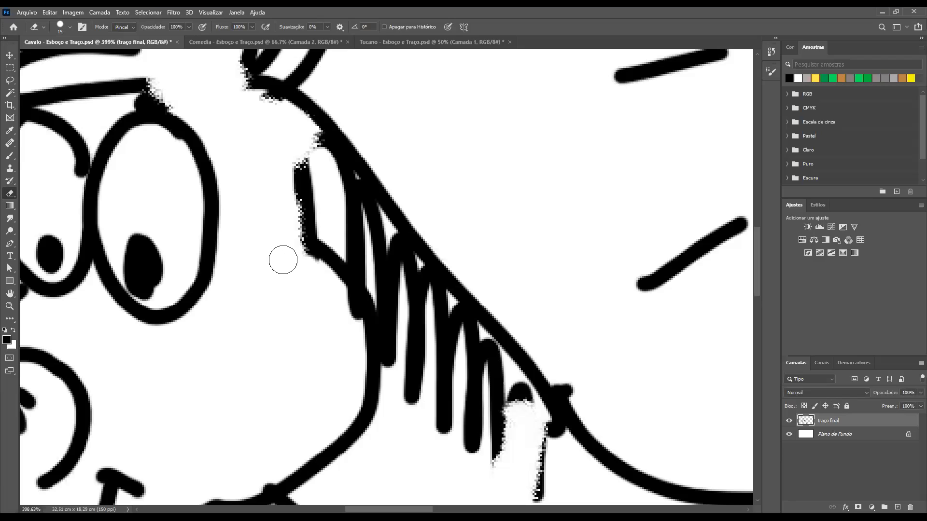
{"action": "left_click_drag", "start_coordinate": [337, 299], "coordinate": [341, 323]}
{"action": "key", "text": "x"}
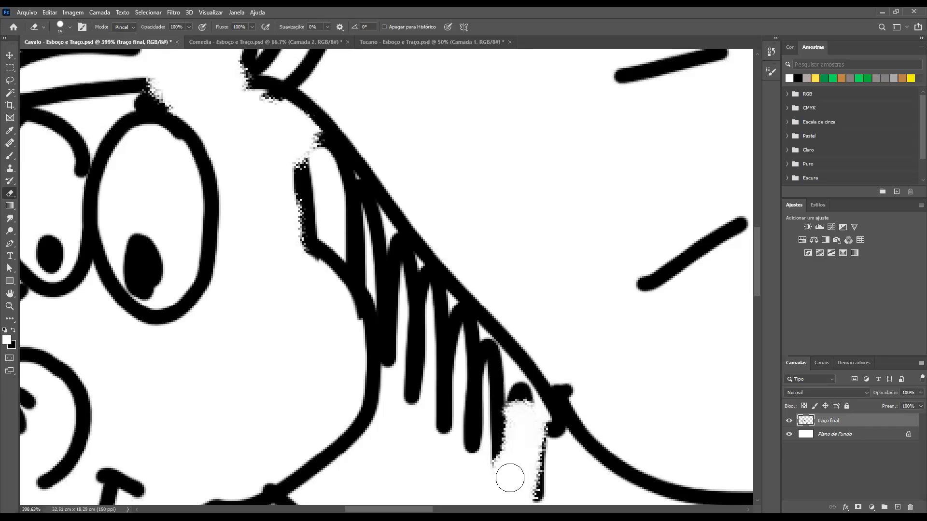
{"action": "left_click_drag", "start_coordinate": [545, 494], "coordinate": [538, 462]}
{"action": "key", "text": "space"}
{"action": "left_click_drag", "start_coordinate": [505, 383], "coordinate": [462, 287]}
{"action": "left_click_drag", "start_coordinate": [497, 362], "coordinate": [468, 317]}
{"action": "key", "text": "space"}
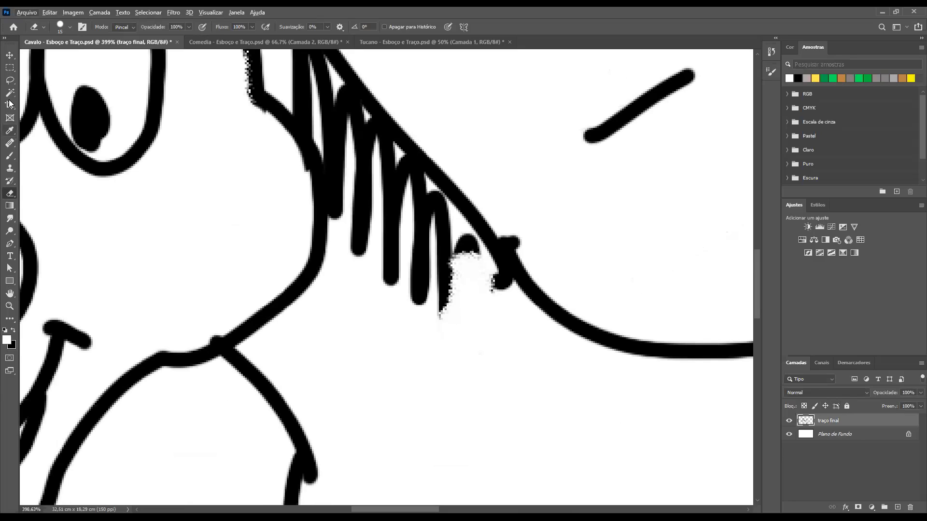
Set the Brush tool to the Redondo duro preset at 9 px with black as the foreground colour
{"action": "left_click", "coordinate": [9, 155]}
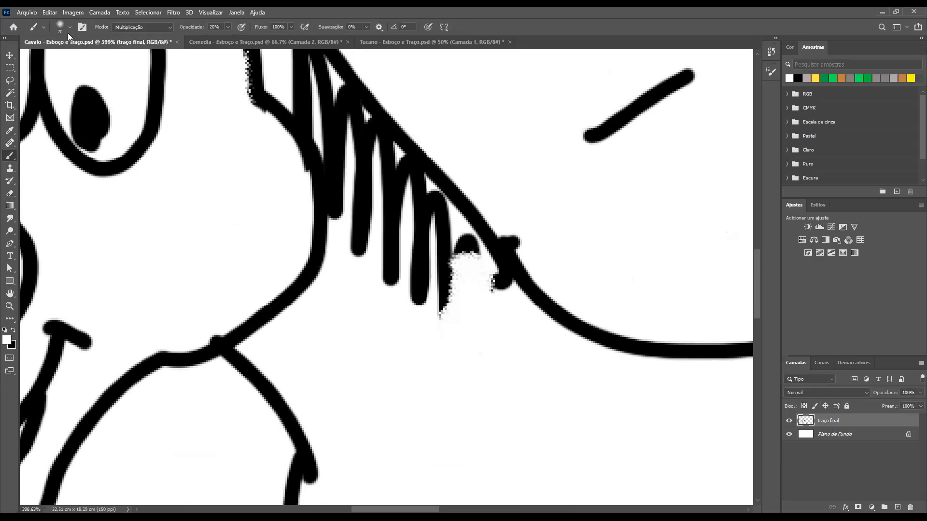
{"action": "right_click", "coordinate": [66, 73]}
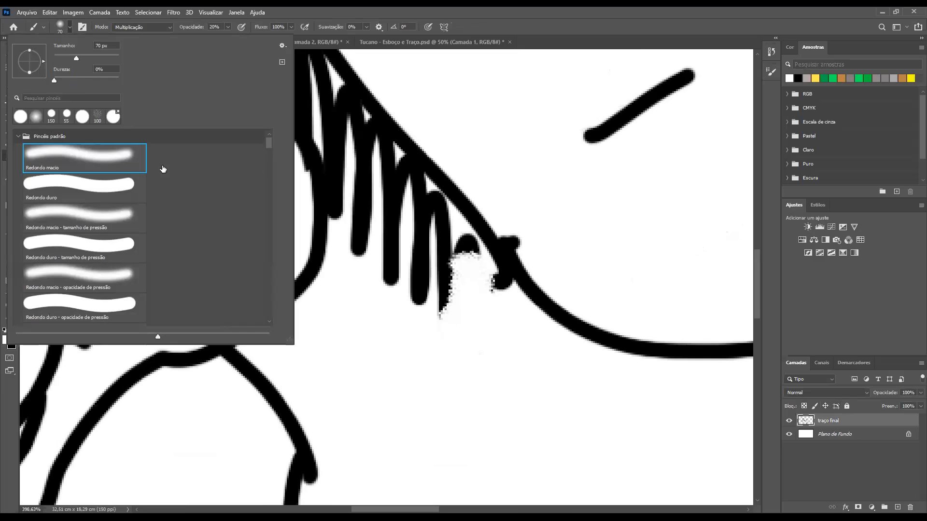
{"action": "left_click", "coordinate": [121, 186]}
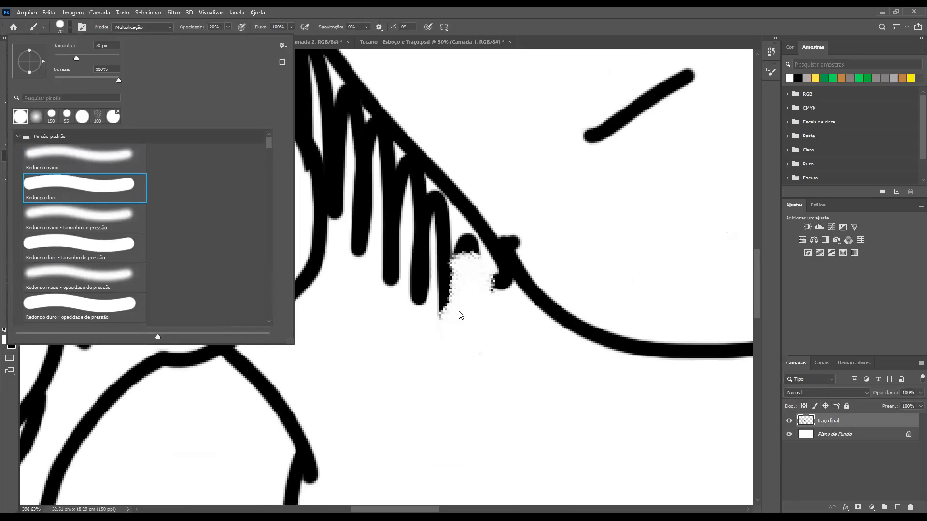
{"action": "left_click", "coordinate": [465, 398]}
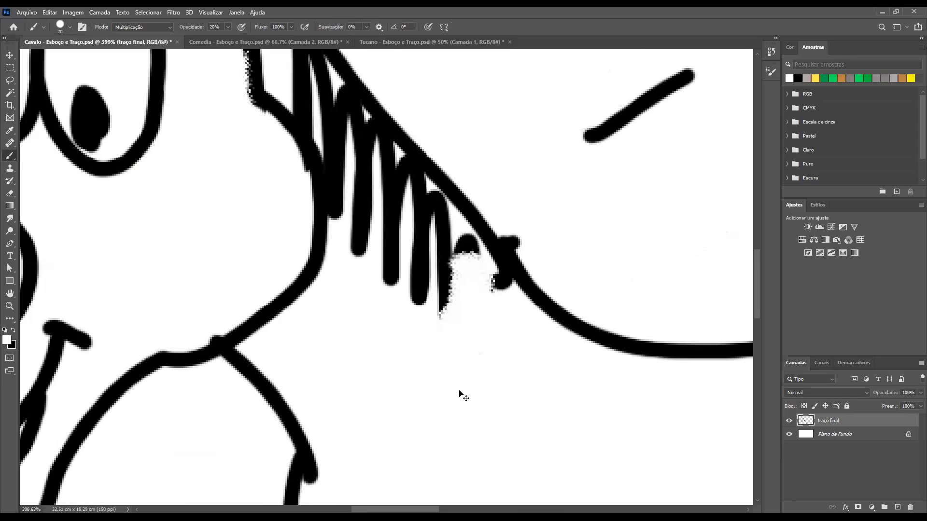
{"action": "key", "text": "bracketleft"}
{"action": "key", "text": "bracketleft"}
{"action": "key", "text": "bracketleft"}
{"action": "key", "text": "bracketleft"}
{"action": "key", "text": "bracketleft"}
{"action": "key", "text": "bracketleft"}
{"action": "key", "text": "bracketleft"}
{"action": "key", "text": "bracketleft"}
{"action": "key", "text": "bracketleft"}
{"action": "key", "text": "bracketleft"}
{"action": "key", "text": "bracketright"}
{"action": "key", "text": "bracketright"}
{"action": "key", "text": "bracketright"}
{"action": "key", "text": "bracketright"}
{"action": "key", "text": "bracketright"}
{"action": "key", "text": "bracketright"}
{"action": "key", "text": "bracketright"}
{"action": "key", "text": "bracketleft"}
{"action": "key", "text": "bracketleft"}
{"action": "key", "text": "bracketleft"}
{"action": "key", "text": "bracketleft"}
{"action": "key", "text": "bracketleft"}
{"action": "key", "text": "bracketleft"}
{"action": "key", "text": "bracketleft"}
{"action": "key", "text": "bracketleft"}
{"action": "key", "text": "bracketleft"}
{"action": "key", "text": "bracketleft"}
{"action": "key", "text": "bracketleft"}
{"action": "key", "text": "bracketleft"}
{"action": "key", "text": "x"}
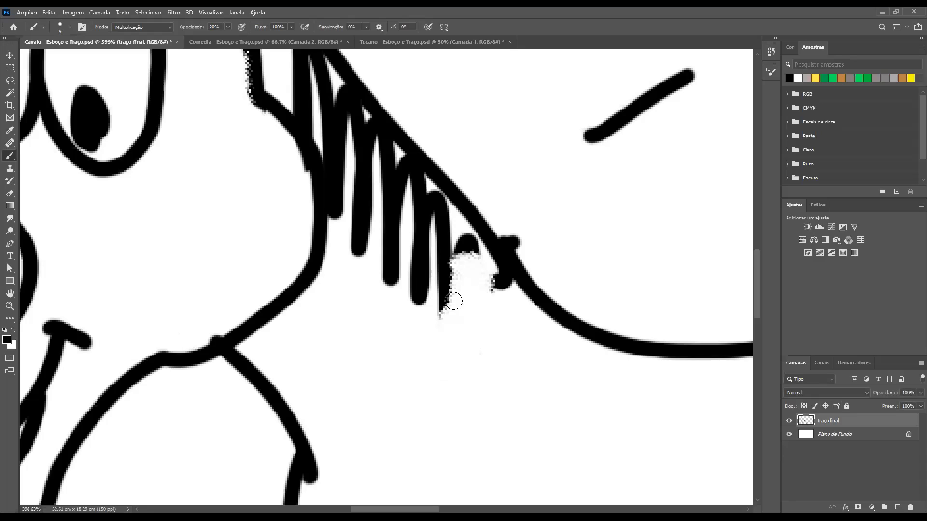
Raise the brush opacity to 100% and redraw the jagged last strokes of the mane up to the neck line
{"action": "mouse_move", "coordinate": [446, 299]}
{"action": "left_mouse_down"}
{"action": "mouse_move", "coordinate": [444, 315]}
{"action": "mouse_move", "coordinate": [446, 304]}
{"action": "left_mouse_up"}
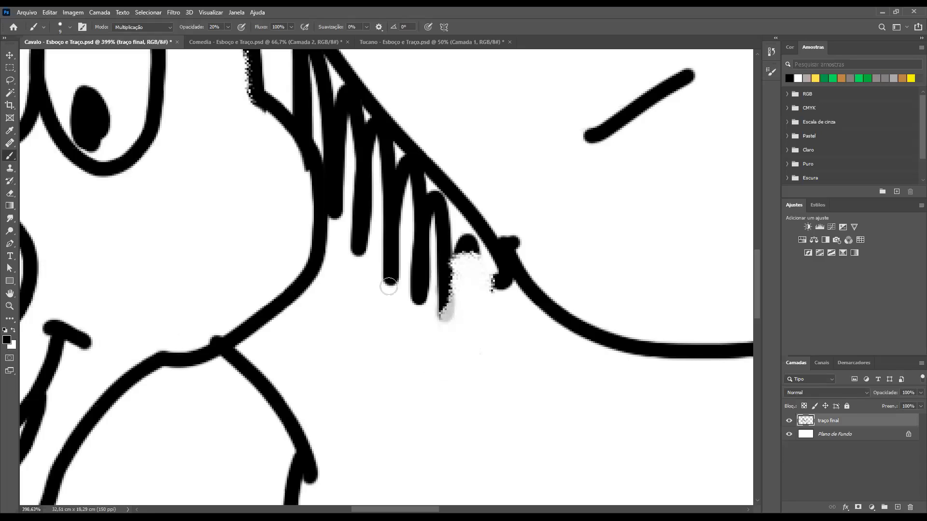
{"action": "left_click", "coordinate": [228, 28]}
{"action": "left_click_drag", "start_coordinate": [222, 38], "coordinate": [281, 44]}
{"action": "left_click", "coordinate": [227, 26]}
{"action": "mouse_move", "coordinate": [444, 304]}
{"action": "left_mouse_down"}
{"action": "mouse_move", "coordinate": [441, 280]}
{"action": "mouse_move", "coordinate": [448, 302]}
{"action": "left_mouse_up"}
{"action": "key", "text": "ctrl+z"}
{"action": "mouse_move", "coordinate": [444, 289]}
{"action": "left_mouse_down"}
{"action": "mouse_move", "coordinate": [462, 247]}
{"action": "mouse_move", "coordinate": [452, 281]}
{"action": "mouse_move", "coordinate": [468, 250]}
{"action": "mouse_move", "coordinate": [481, 288]}
{"action": "mouse_move", "coordinate": [501, 283]}
{"action": "left_mouse_up"}
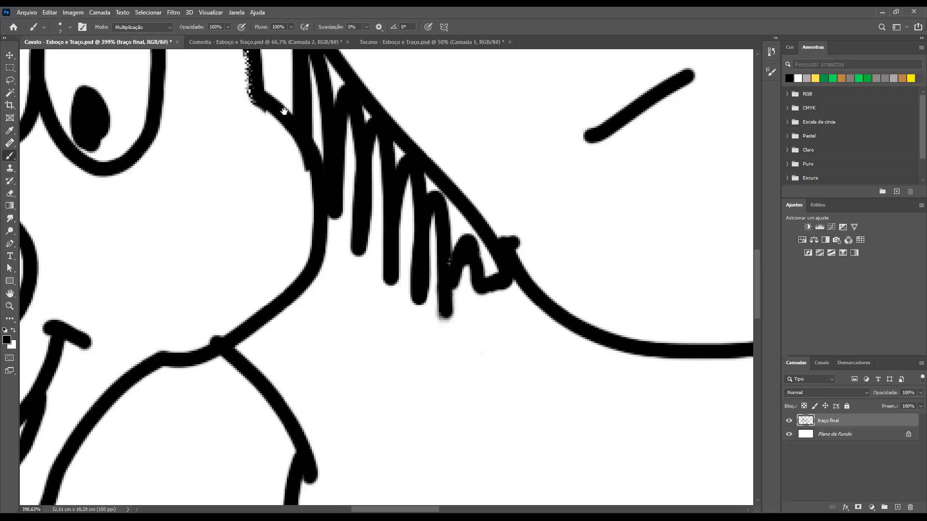
Redraw the broken outlines with the Brush around the first mane lock, at the ear base and between the fringe and the eye
{"action": "left_click_drag", "start_coordinate": [358, 234], "coordinate": [451, 392]}
{"action": "left_click_drag", "start_coordinate": [341, 191], "coordinate": [342, 256]}
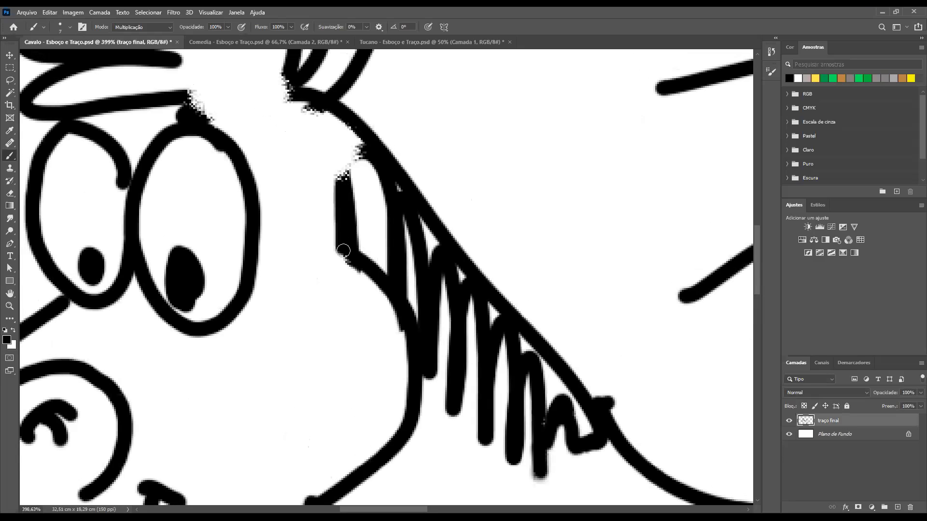
{"action": "mouse_move", "coordinate": [344, 177]}
{"action": "left_mouse_down"}
{"action": "mouse_move", "coordinate": [344, 156]}
{"action": "mouse_move", "coordinate": [361, 144]}
{"action": "left_mouse_up"}
{"action": "mouse_move", "coordinate": [321, 103]}
{"action": "left_mouse_down"}
{"action": "mouse_move", "coordinate": [307, 110]}
{"action": "mouse_move", "coordinate": [288, 77]}
{"action": "left_mouse_up"}
{"action": "mouse_move", "coordinate": [193, 98]}
{"action": "left_mouse_down"}
{"action": "mouse_move", "coordinate": [187, 107]}
{"action": "mouse_move", "coordinate": [209, 122]}
{"action": "left_mouse_up"}
Rebuild the jagged upper end of the hind thigh line above the belly with the Brush
{"action": "mouse_move", "coordinate": [290, 312]}
{"action": "left_mouse_down"}
{"action": "mouse_move", "coordinate": [295, 202]}
{"action": "mouse_move", "coordinate": [302, 303]}
{"action": "mouse_move", "coordinate": [273, 208]}
{"action": "mouse_move", "coordinate": [381, 201]}
{"action": "mouse_move", "coordinate": [436, 160]}
{"action": "mouse_move", "coordinate": [428, 130]}
{"action": "mouse_move", "coordinate": [441, 172]}
{"action": "mouse_move", "coordinate": [488, 169]}
{"action": "left_mouse_up"}
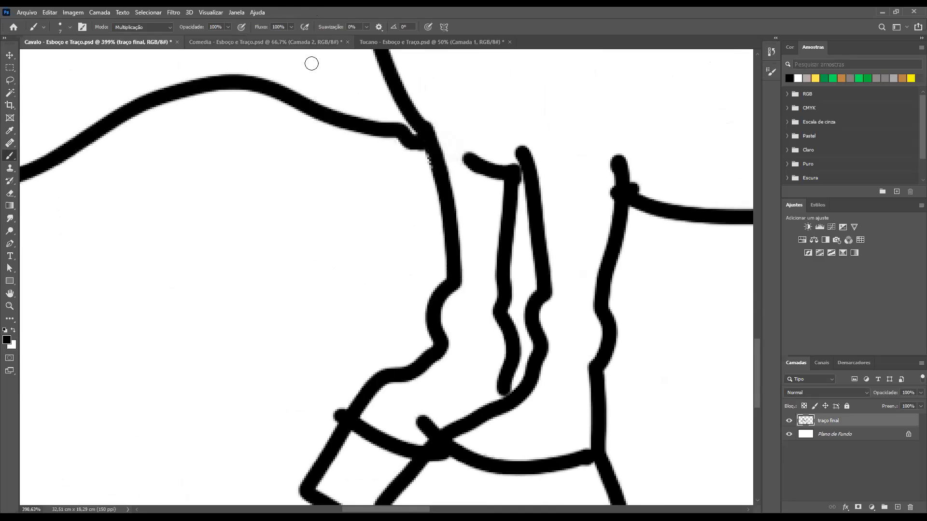
{"action": "scroll", "coordinate": [301, 154], "scroll_direction": "up", "scroll_amount": 10}
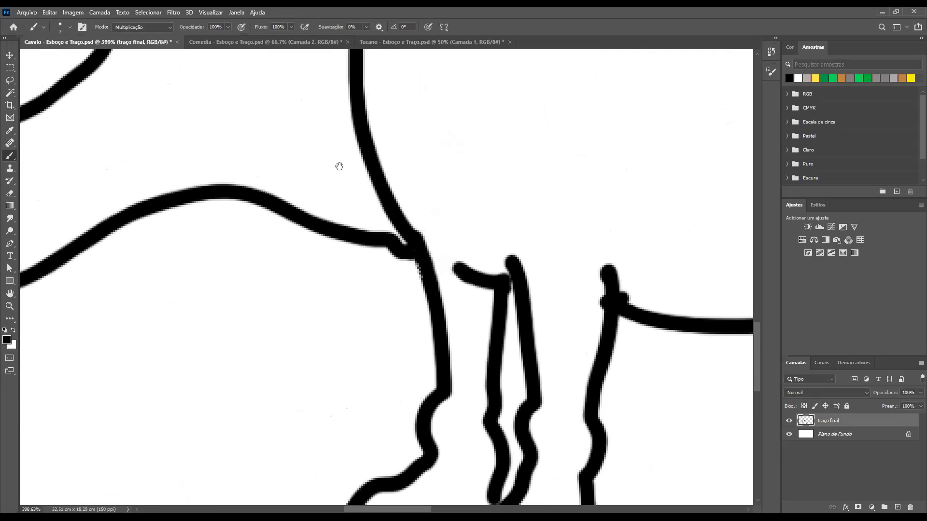
{"action": "left_click_drag", "start_coordinate": [502, 201], "coordinate": [471, 227]}
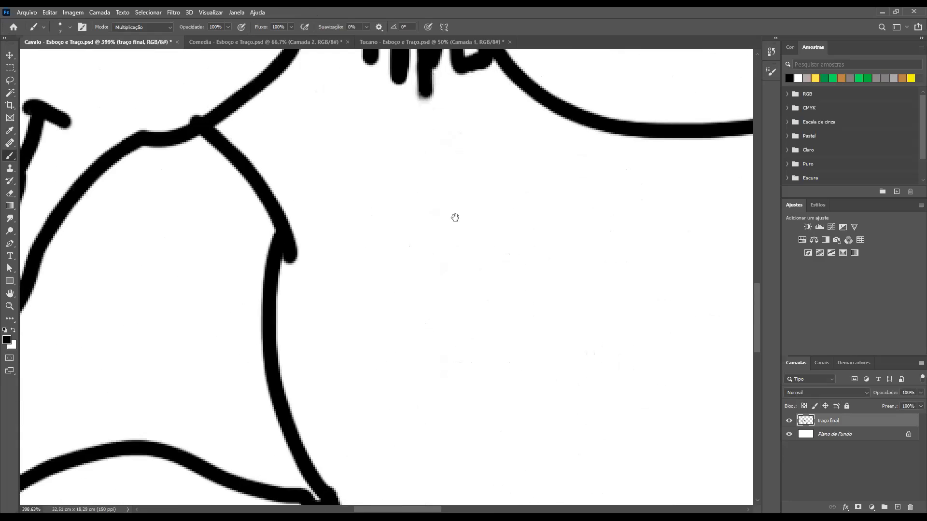
{"action": "scroll", "coordinate": [455, 218], "scroll_direction": "down", "scroll_amount": 10}
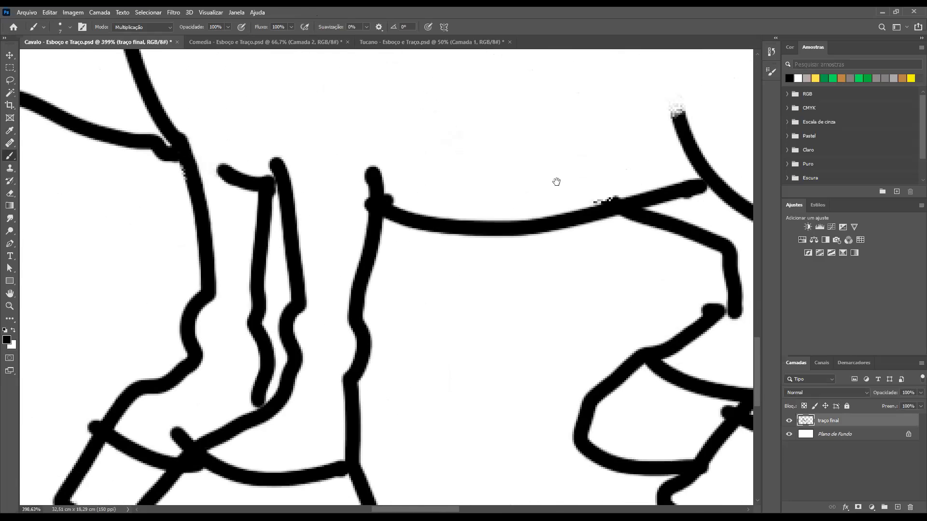
{"action": "left_click_drag", "start_coordinate": [677, 95], "coordinate": [685, 128]}
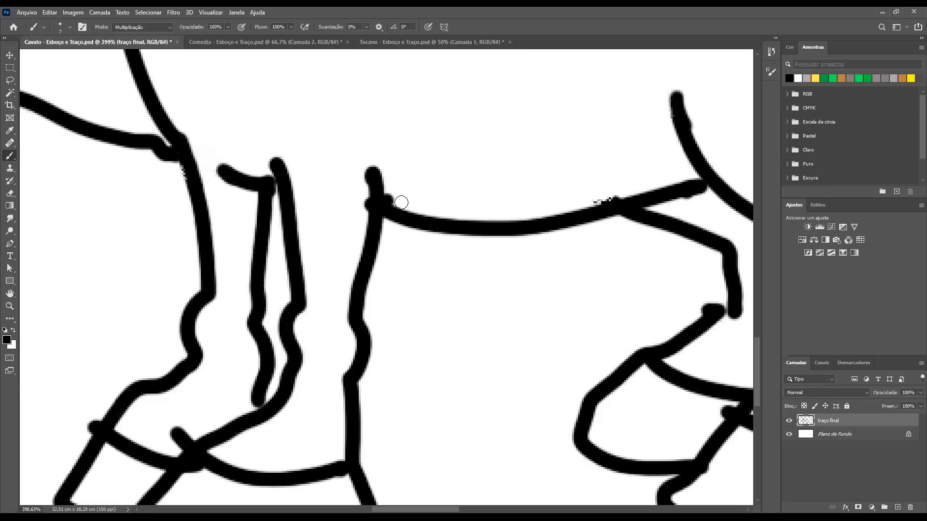
Reduce the Eraser size and erase the overhang at the top of the front leg and the jagged pixels on the belly line
{"action": "left_click", "coordinate": [10, 193]}
{"action": "key", "text": "bracketleft"}
{"action": "key", "text": "bracketleft"}
{"action": "mouse_move", "coordinate": [392, 197]}
{"action": "left_mouse_down"}
{"action": "mouse_move", "coordinate": [361, 175]}
{"action": "mouse_move", "coordinate": [361, 194]}
{"action": "left_mouse_up"}
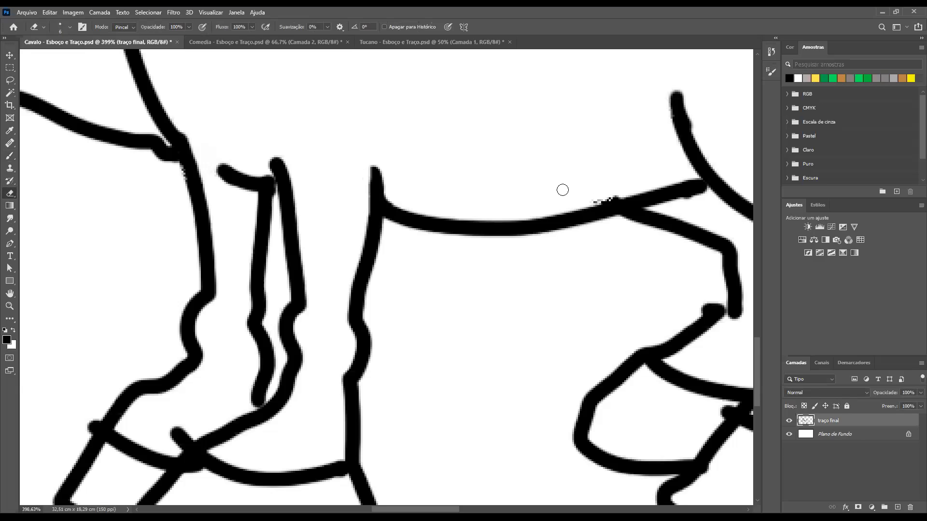
{"action": "left_click_drag", "start_coordinate": [606, 198], "coordinate": [624, 193]}
Erase the line ends that overshoot the outlines of the two front hooves and tidy the line under their junction
{"action": "left_click_drag", "start_coordinate": [386, 318], "coordinate": [400, 182]}
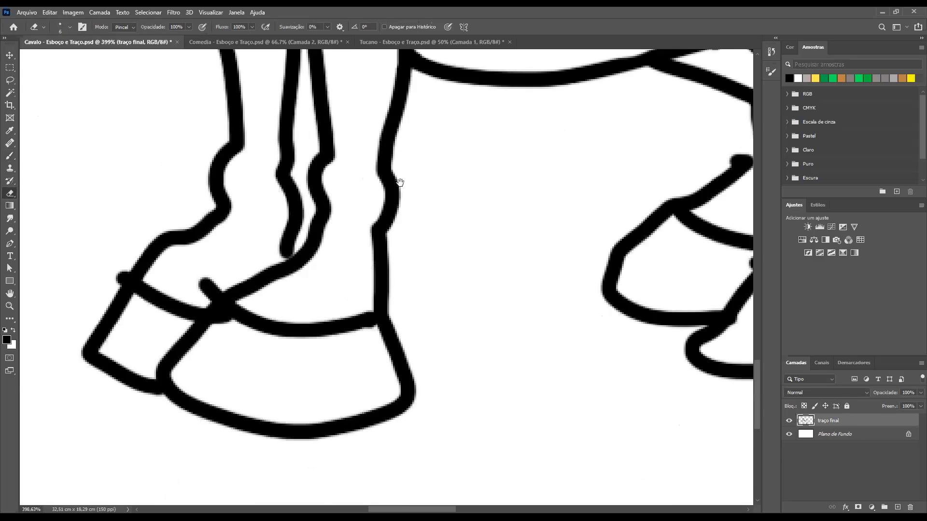
{"action": "mouse_move", "coordinate": [200, 283]}
{"action": "left_mouse_down"}
{"action": "mouse_move", "coordinate": [215, 296]}
{"action": "mouse_move", "coordinate": [203, 296]}
{"action": "left_mouse_up"}
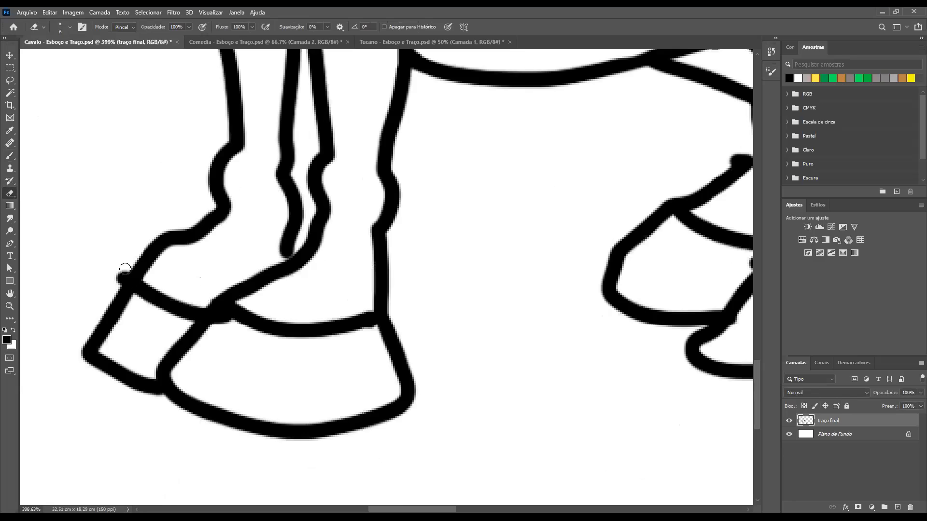
{"action": "left_click_drag", "start_coordinate": [113, 286], "coordinate": [114, 271]}
{"action": "left_click_drag", "start_coordinate": [216, 330], "coordinate": [301, 342]}
Extend the lower end of the inner front leg line with the Brush until it meets the neighbouring leg outline
{"action": "left_click_drag", "start_coordinate": [358, 211], "coordinate": [325, 331]}
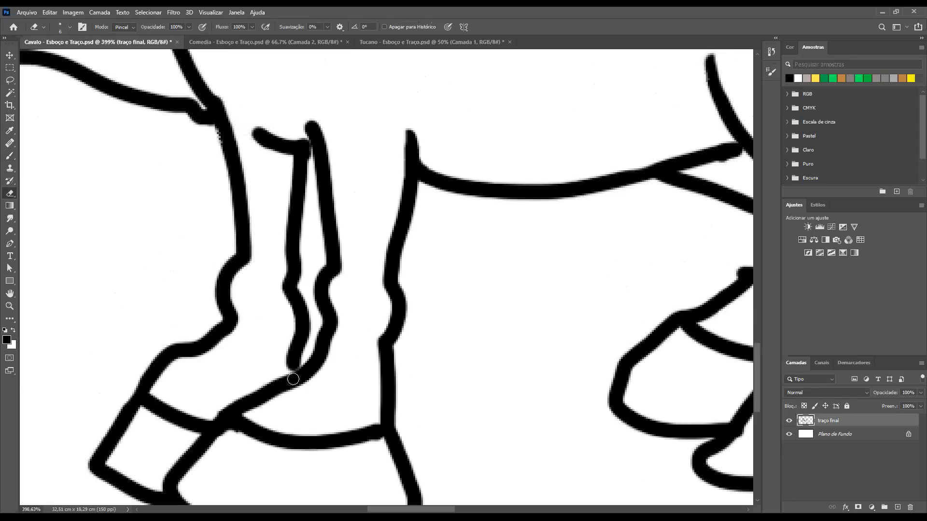
{"action": "key", "text": "b"}
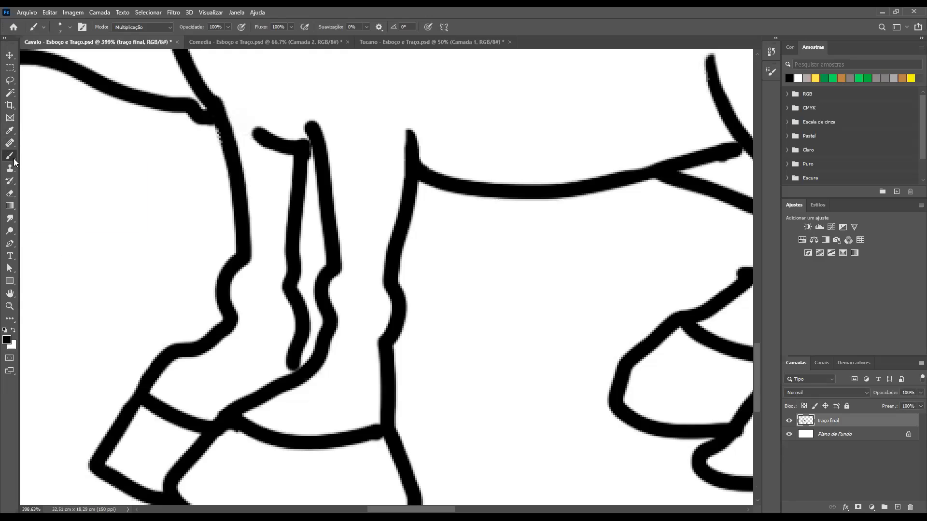
{"action": "right_click", "coordinate": [12, 159]}
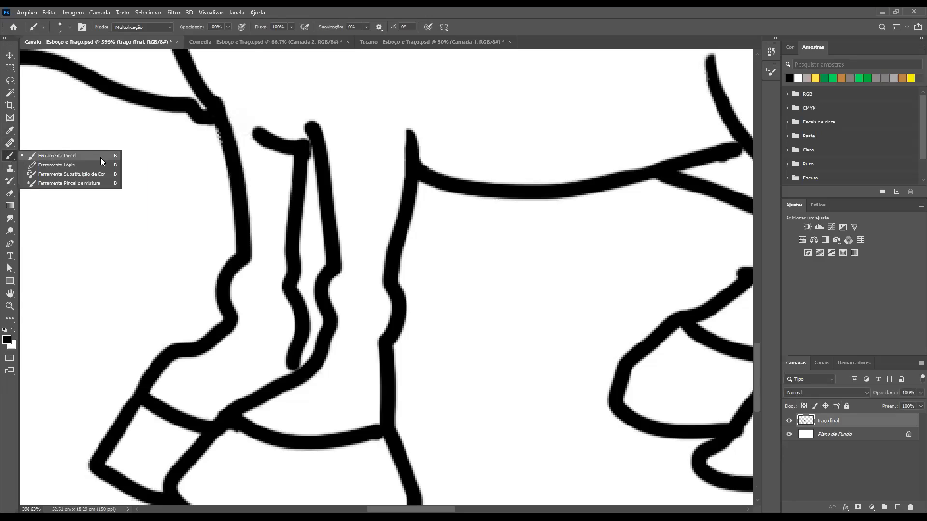
{"action": "left_click", "coordinate": [70, 156]}
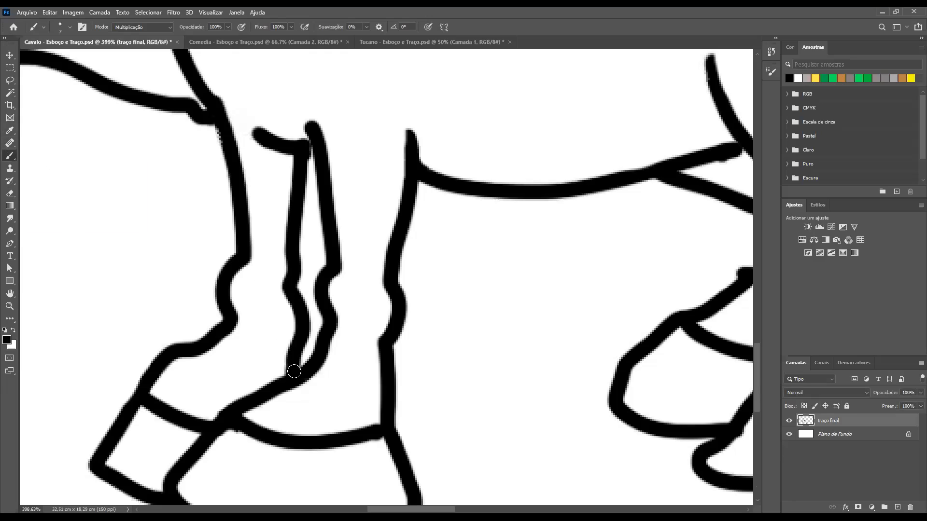
{"action": "left_click_drag", "start_coordinate": [369, 235], "coordinate": [397, 289]}
{"action": "left_click_drag", "start_coordinate": [295, 194], "coordinate": [466, 335]}
{"action": "left_click_drag", "start_coordinate": [310, 242], "coordinate": [362, 260]}
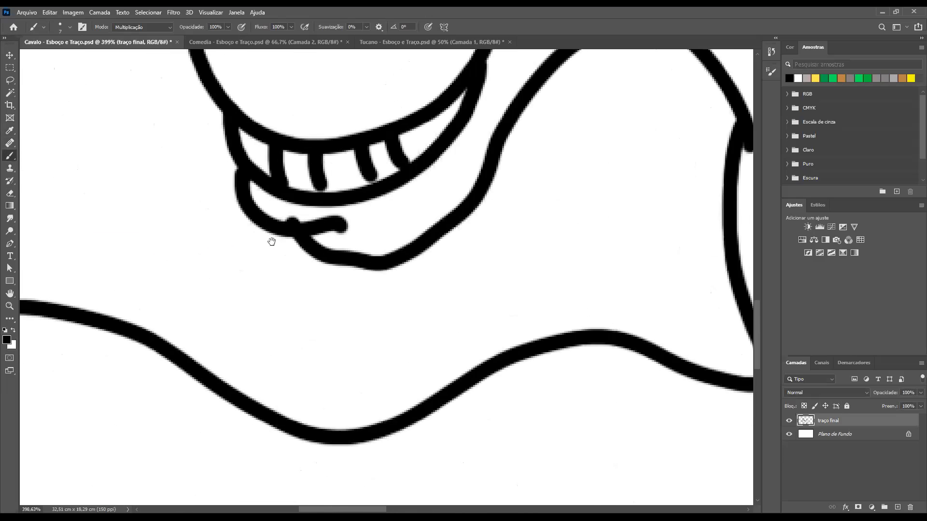
{"action": "left_click_drag", "start_coordinate": [271, 242], "coordinate": [308, 234]}
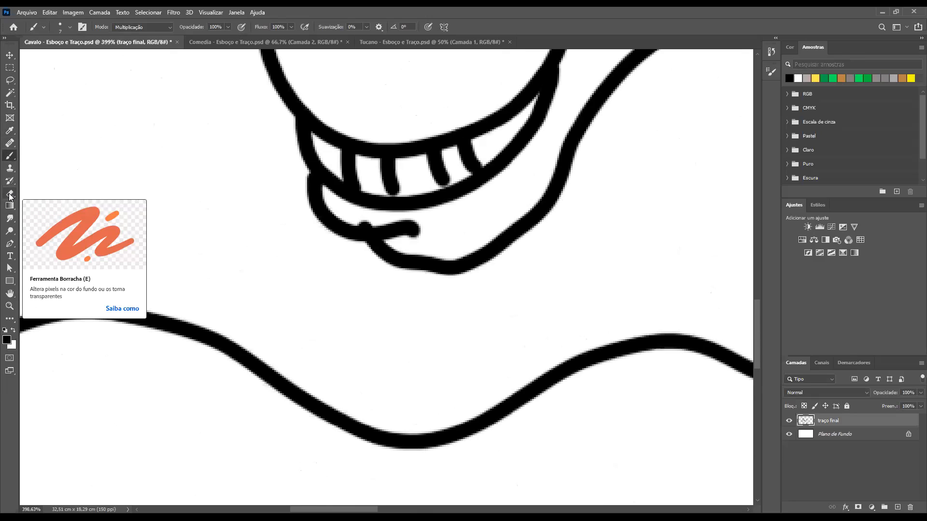
{"action": "left_click", "coordinate": [10, 196]}
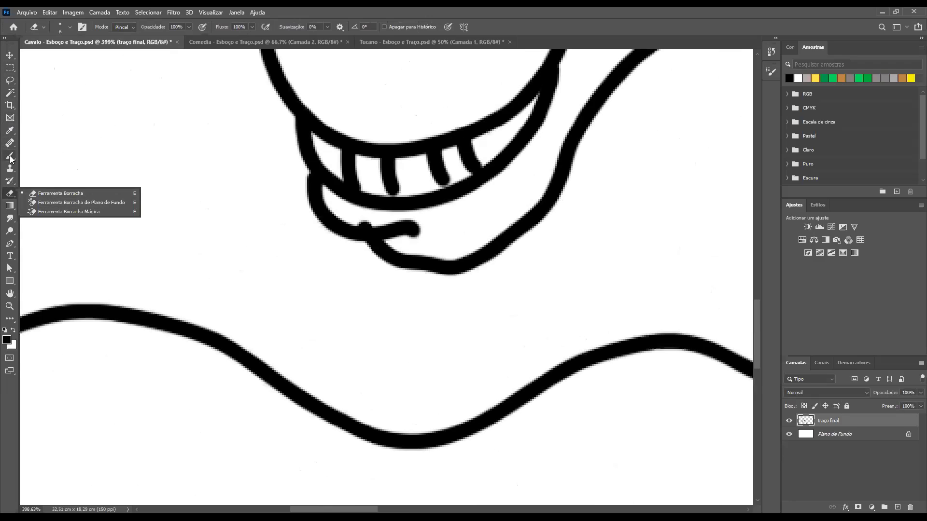
{"action": "key", "text": "b"}
{"action": "left_click_drag", "start_coordinate": [381, 323], "coordinate": [485, 317]}
{"action": "key", "text": "ctrl+z"}
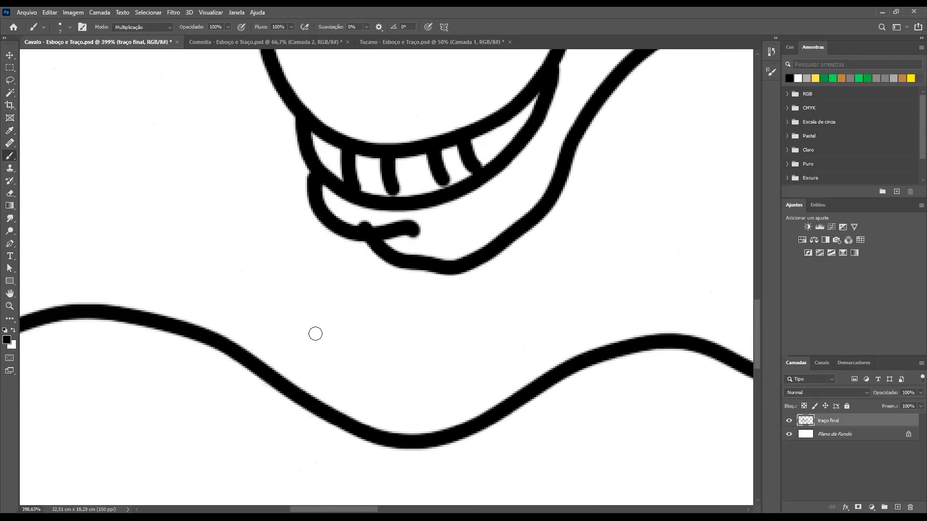
Erase the bump and thick end on the lower lip stroke, and touch up its joint with the chin line using the Brush
{"action": "key", "text": "e"}
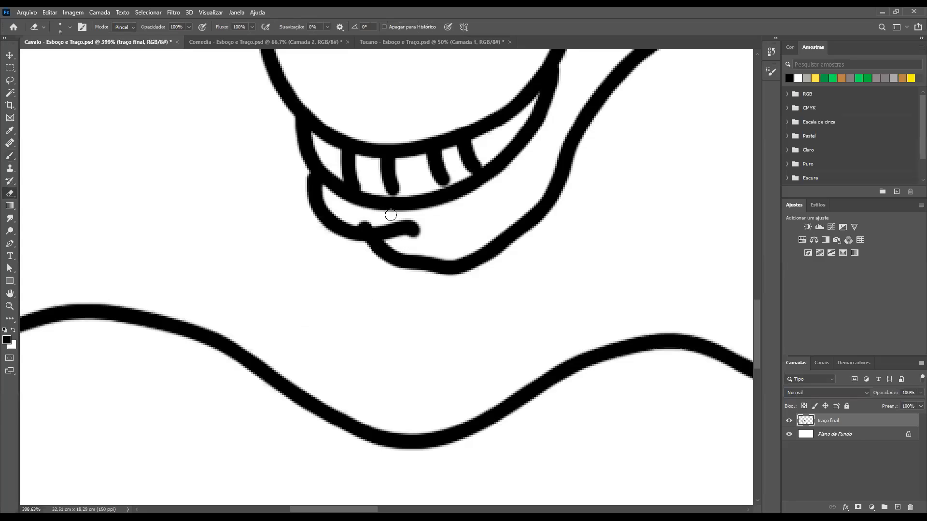
{"action": "left_click_drag", "start_coordinate": [367, 220], "coordinate": [359, 222]}
{"action": "mouse_move", "coordinate": [424, 238]}
{"action": "left_mouse_down"}
{"action": "mouse_move", "coordinate": [389, 242]}
{"action": "mouse_move", "coordinate": [393, 262]}
{"action": "left_mouse_up"}
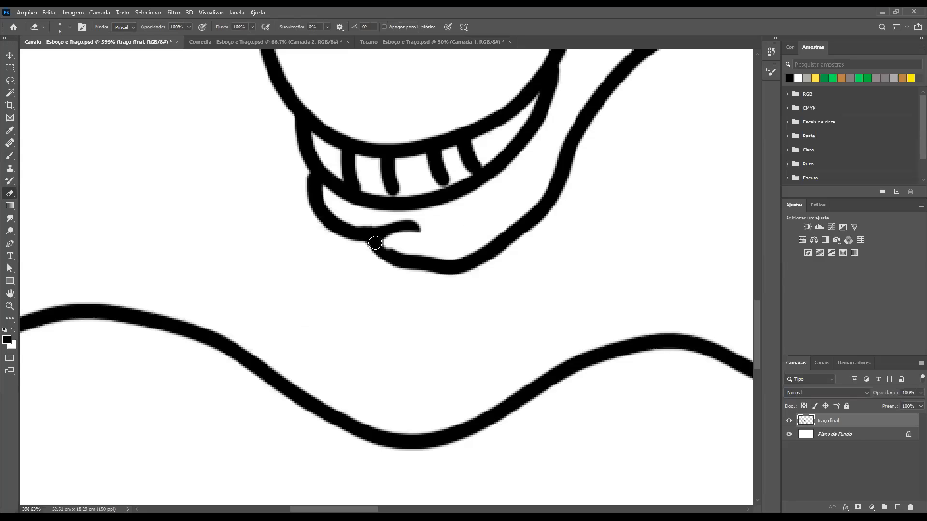
{"action": "key", "text": "b"}
{"action": "left_click_drag", "start_coordinate": [377, 242], "coordinate": [388, 255]}
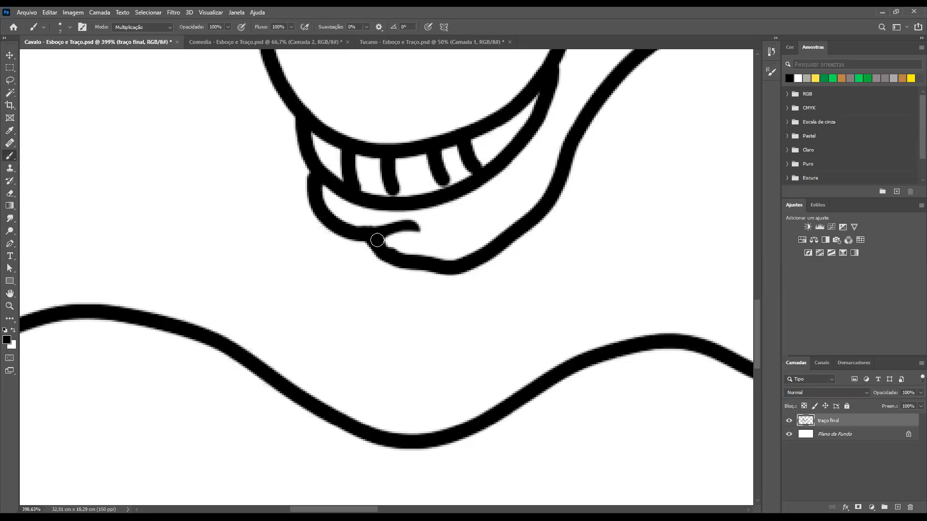
Erase the overhanging tip where the neck line meets the horse's jaw
{"action": "left_click_drag", "start_coordinate": [505, 179], "coordinate": [469, 265]}
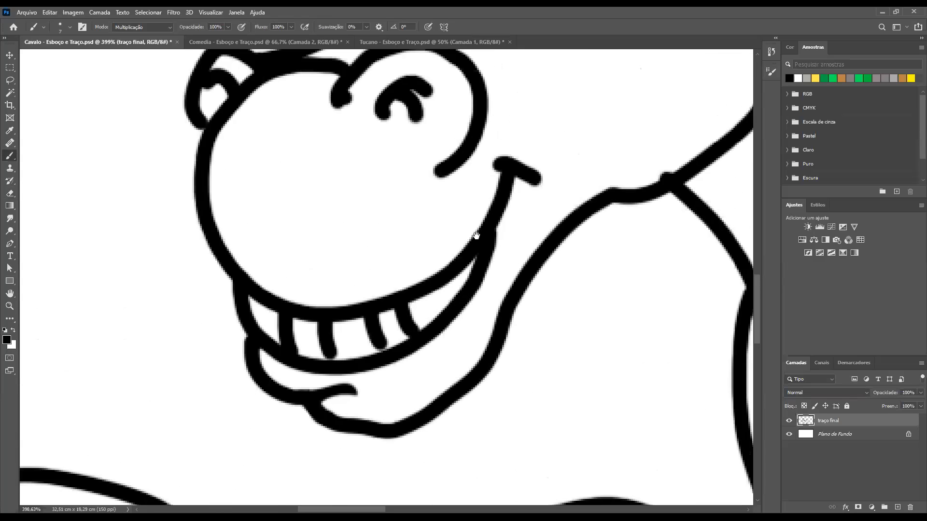
{"action": "left_click_drag", "start_coordinate": [536, 227], "coordinate": [523, 216]}
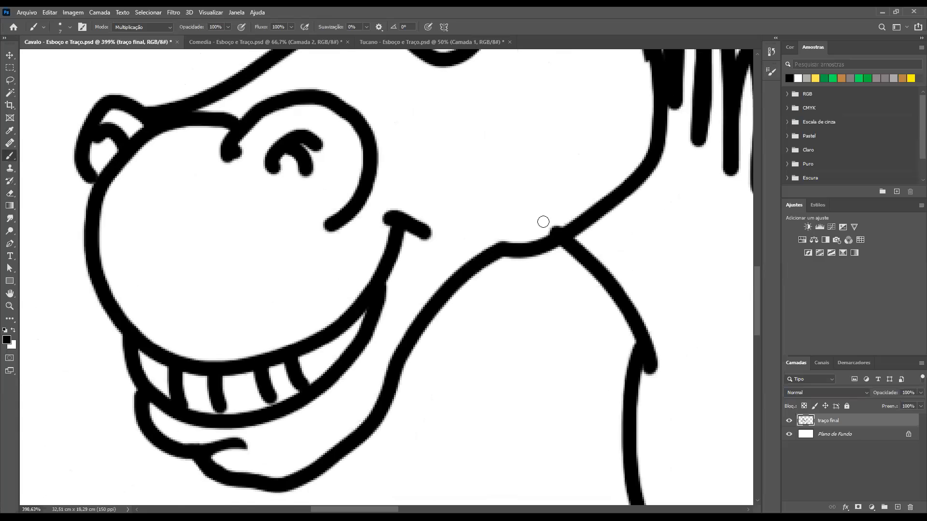
{"action": "key", "text": "e"}
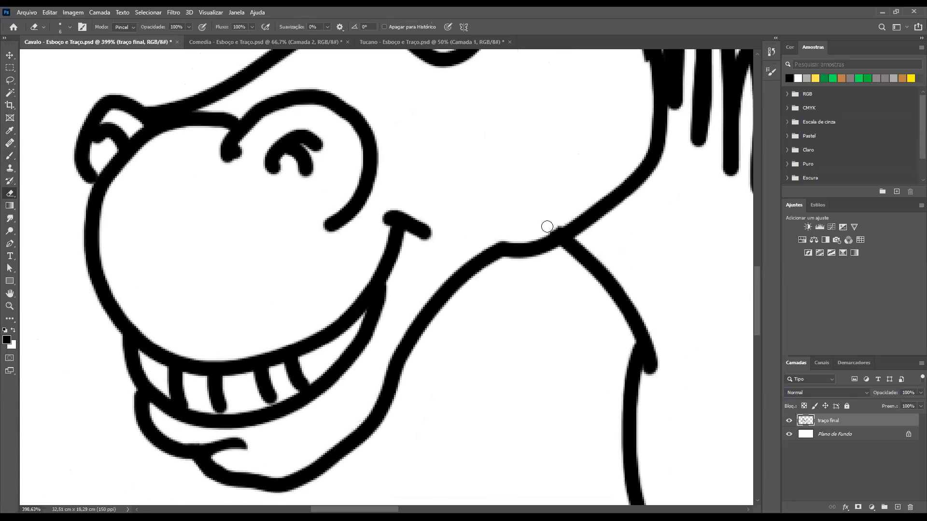
Erase the uneven lower part of the right eye's pupil and widen the left eye's pupil with the Brush
{"action": "mouse_move", "coordinate": [437, 115]}
{"action": "left_mouse_down"}
{"action": "mouse_move", "coordinate": [505, 209]}
{"action": "mouse_move", "coordinate": [528, 274]}
{"action": "left_mouse_up"}
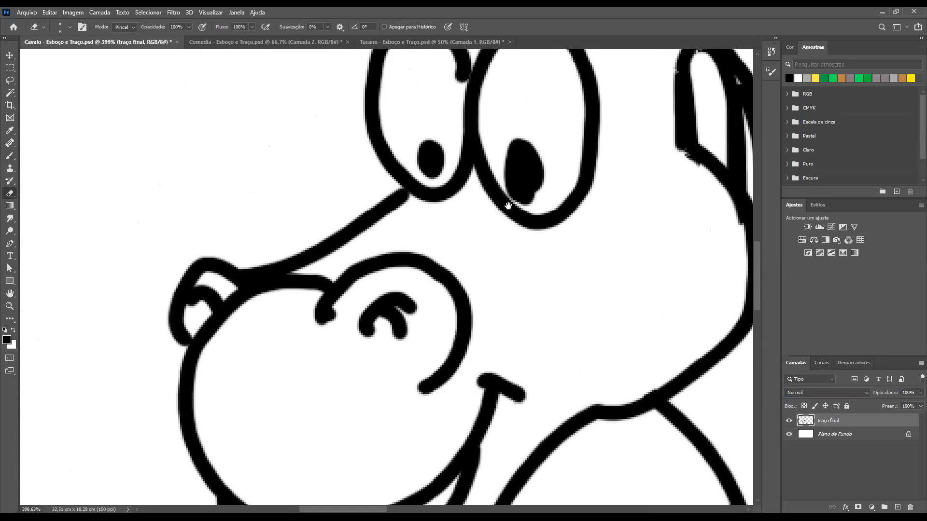
{"action": "scroll", "coordinate": [505, 209], "scroll_direction": "up", "scroll_amount": 2}
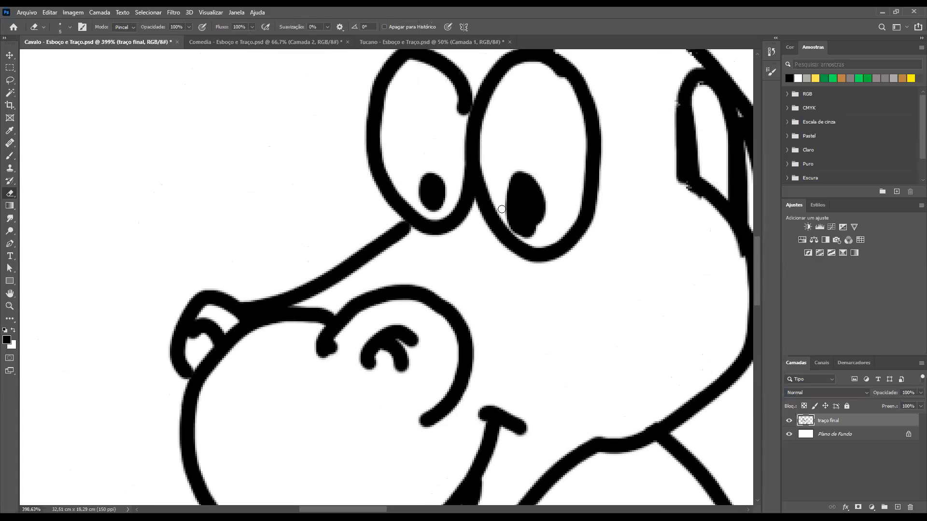
{"action": "mouse_move", "coordinate": [502, 208]}
{"action": "left_mouse_down"}
{"action": "mouse_move", "coordinate": [528, 232]}
{"action": "mouse_move", "coordinate": [544, 223]}
{"action": "left_mouse_up"}
{"action": "mouse_move", "coordinate": [539, 225]}
{"action": "left_mouse_down"}
{"action": "mouse_move", "coordinate": [509, 223]}
{"action": "mouse_move", "coordinate": [534, 233]}
{"action": "mouse_move", "coordinate": [512, 227]}
{"action": "mouse_move", "coordinate": [532, 231]}
{"action": "left_mouse_up"}
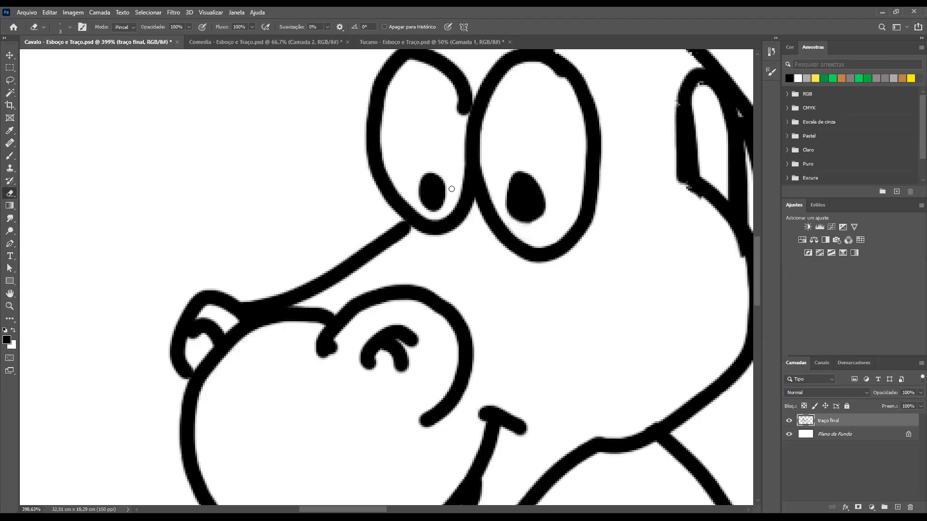
{"action": "key", "text": "b"}
{"action": "mouse_move", "coordinate": [440, 192]}
{"action": "left_mouse_down"}
{"action": "mouse_move", "coordinate": [422, 177]}
{"action": "mouse_move", "coordinate": [431, 201]}
{"action": "left_mouse_up"}
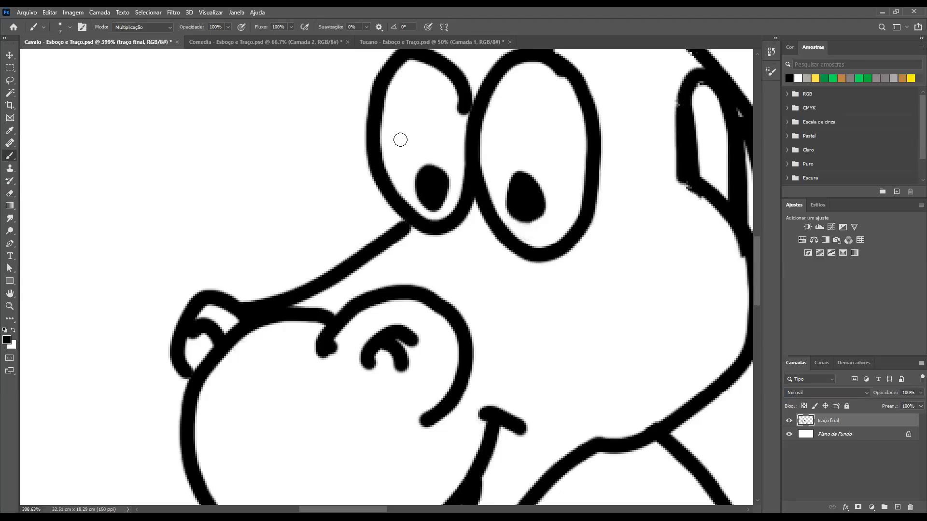
Erase the rough line ends on the left eye's outline, at the ear base and above the right eye
{"action": "key", "text": "e"}
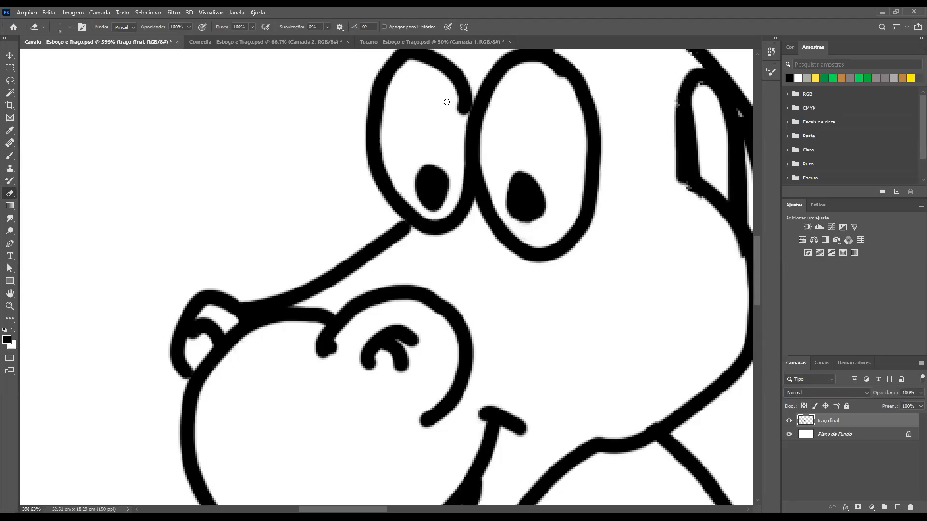
{"action": "left_click_drag", "start_coordinate": [459, 112], "coordinate": [455, 108]}
{"action": "left_click_drag", "start_coordinate": [539, 158], "coordinate": [475, 330]}
{"action": "left_click_drag", "start_coordinate": [519, 221], "coordinate": [527, 258]}
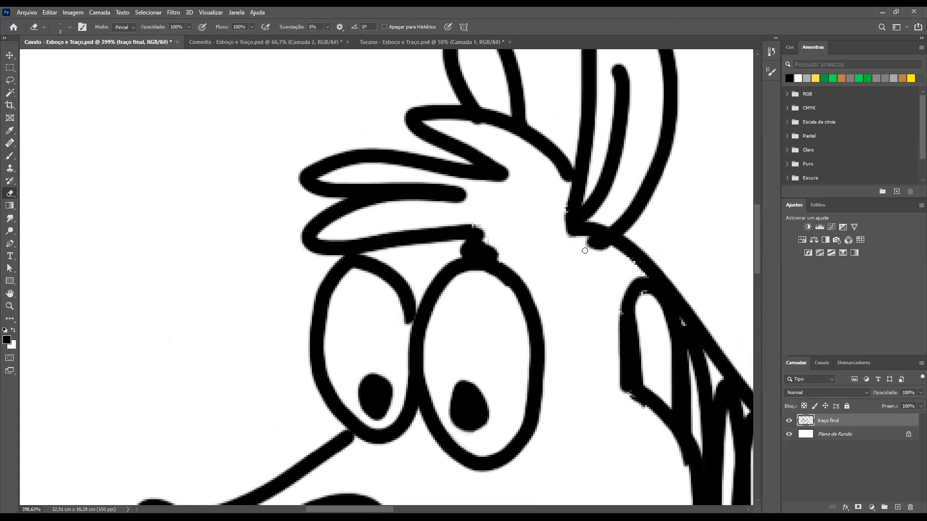
{"action": "mouse_move", "coordinate": [586, 245]}
{"action": "left_mouse_down"}
{"action": "mouse_move", "coordinate": [587, 243]}
{"action": "mouse_move", "coordinate": [612, 251]}
{"action": "mouse_move", "coordinate": [591, 252]}
{"action": "left_mouse_up"}
{"action": "left_click_drag", "start_coordinate": [468, 223], "coordinate": [491, 234]}
Clean the inner line of the tall ear and erase the jagged pixels at the lower corner of the first mane lock
{"action": "scroll", "coordinate": [628, 179], "scroll_direction": "up", "scroll_amount": 3}
{"action": "scroll", "coordinate": [618, 190], "scroll_direction": "up", "scroll_amount": 1}
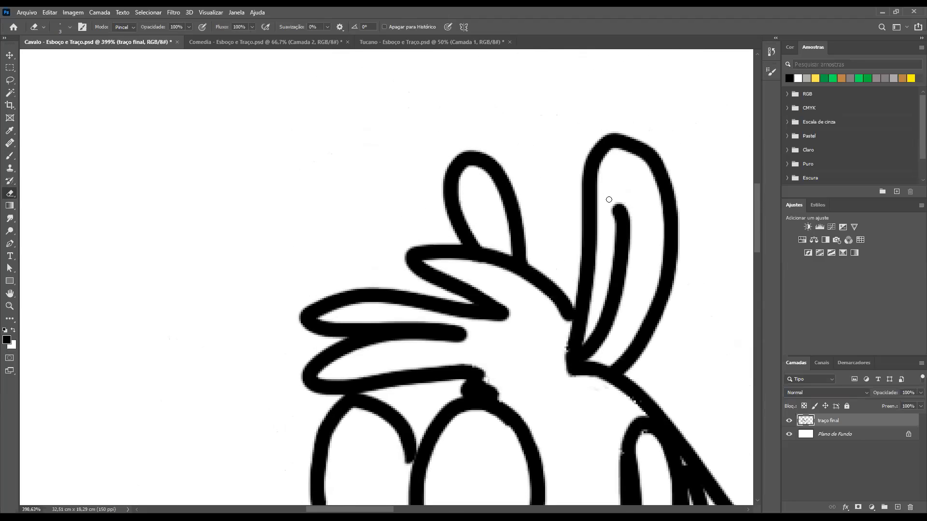
{"action": "mouse_move", "coordinate": [626, 237]}
{"action": "left_mouse_down"}
{"action": "mouse_move", "coordinate": [618, 201]}
{"action": "mouse_move", "coordinate": [630, 242]}
{"action": "mouse_move", "coordinate": [628, 213]}
{"action": "mouse_move", "coordinate": [634, 230]}
{"action": "left_mouse_up"}
{"action": "left_click_drag", "start_coordinate": [538, 459], "coordinate": [442, 185]}
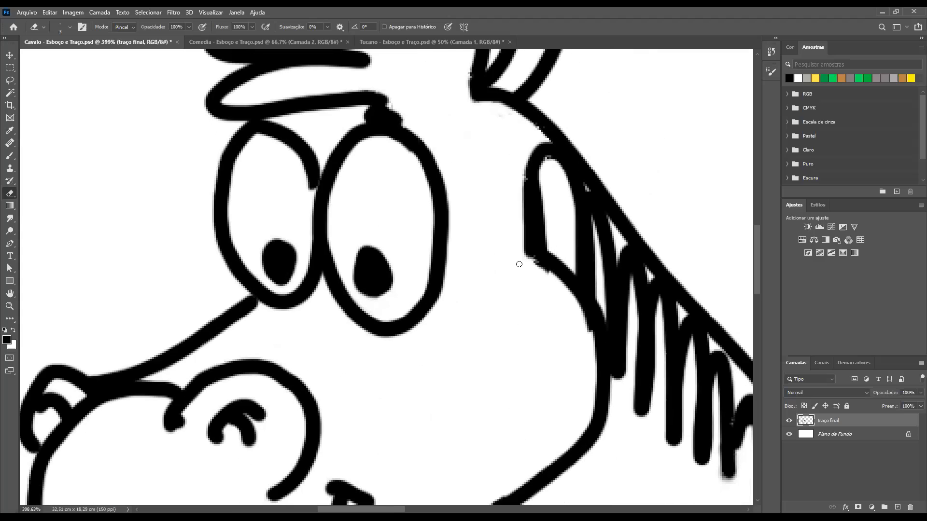
{"action": "left_click_drag", "start_coordinate": [522, 258], "coordinate": [549, 275]}
Erase the stub that sticks out past the neck line at the end of the mane
{"action": "key", "text": "ctrl+minus"}
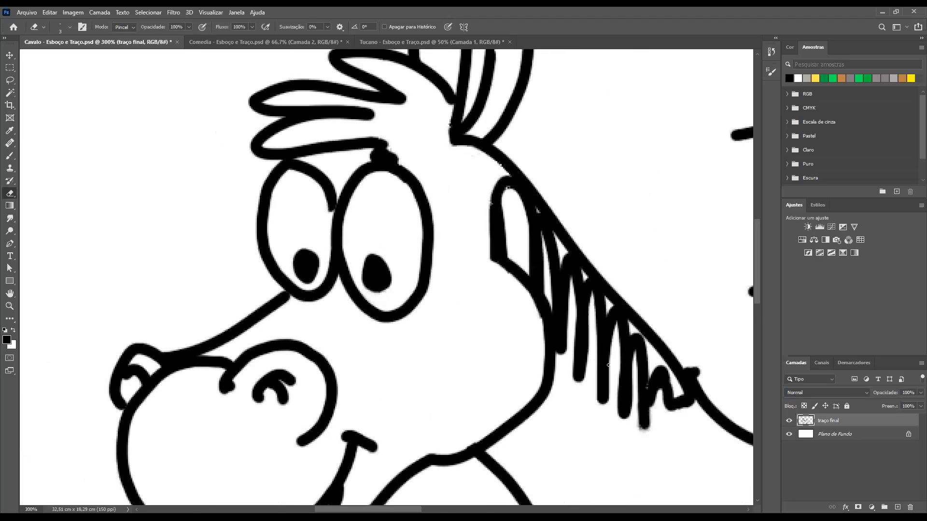
{"action": "key", "text": "ctrl+minus"}
{"action": "left_click_drag", "start_coordinate": [577, 334], "coordinate": [598, 348]}
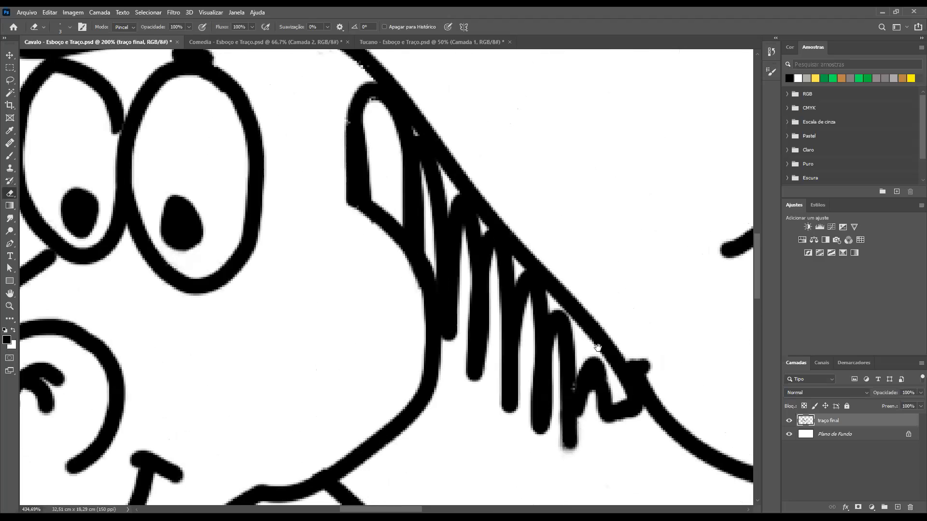
{"action": "mouse_move", "coordinate": [652, 371]}
{"action": "left_mouse_down"}
{"action": "mouse_move", "coordinate": [635, 360]}
{"action": "mouse_move", "coordinate": [642, 370]}
{"action": "mouse_move", "coordinate": [633, 372]}
{"action": "mouse_move", "coordinate": [652, 388]}
{"action": "left_mouse_up"}
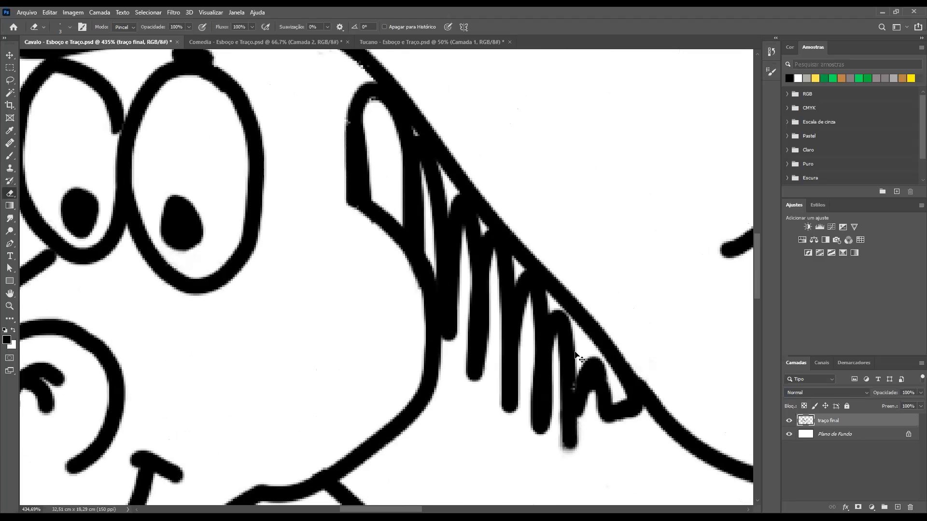
Examine the cleaned horse line art, from the mane and head out to the whole canvas
{"action": "key", "text": "ctrl+minus"}
{"action": "key", "text": "ctrl+minus"}
{"action": "key", "text": "ctrl+minus"}
{"action": "left_click_drag", "start_coordinate": [338, 344], "coordinate": [375, 383]}
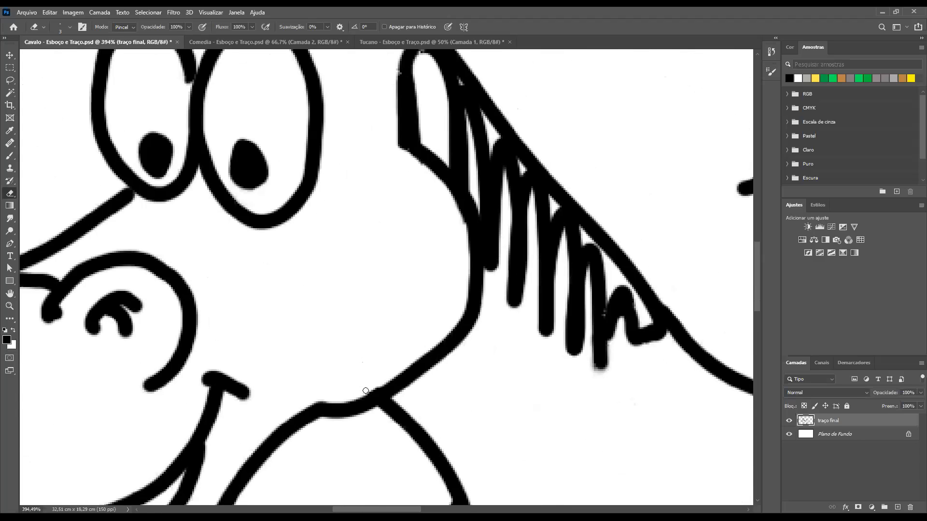
{"action": "key", "text": "ctrl+minus"}
{"action": "key", "text": "ctrl+minus"}
{"action": "key", "text": "ctrl+minus"}
{"action": "key", "text": "ctrl+minus"}
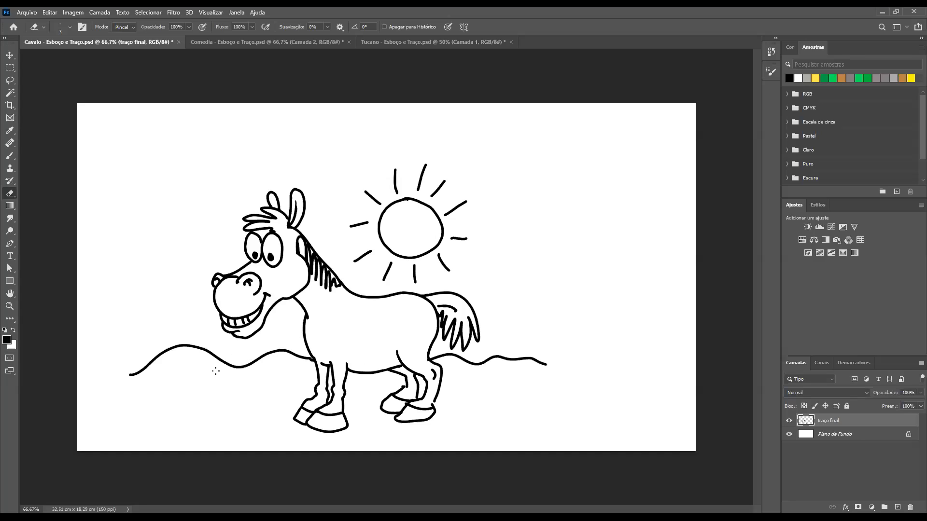
Create a new layer and place it between the traço final layer and the Plano de Fundo background
{"action": "left_click", "coordinate": [830, 433]}
{"action": "left_click", "coordinate": [826, 456]}
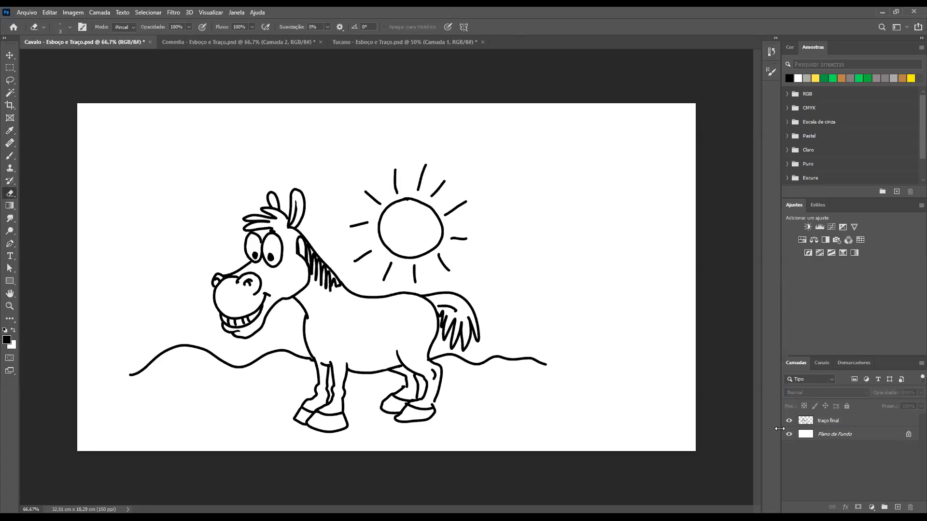
{"action": "left_click", "coordinate": [830, 423]}
{"action": "left_click", "coordinate": [829, 434]}
{"action": "left_click", "coordinate": [830, 455]}
{"action": "key", "text": "v"}
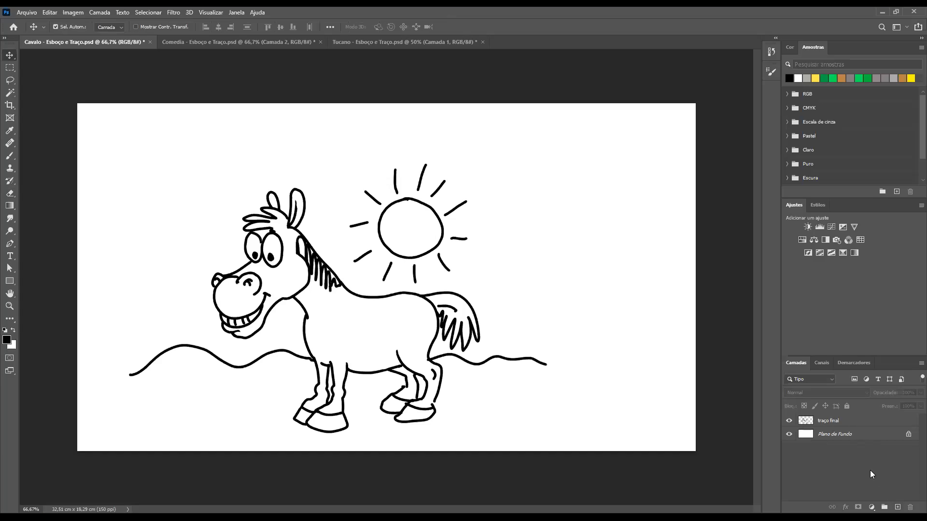
{"action": "left_click", "coordinate": [897, 507]}
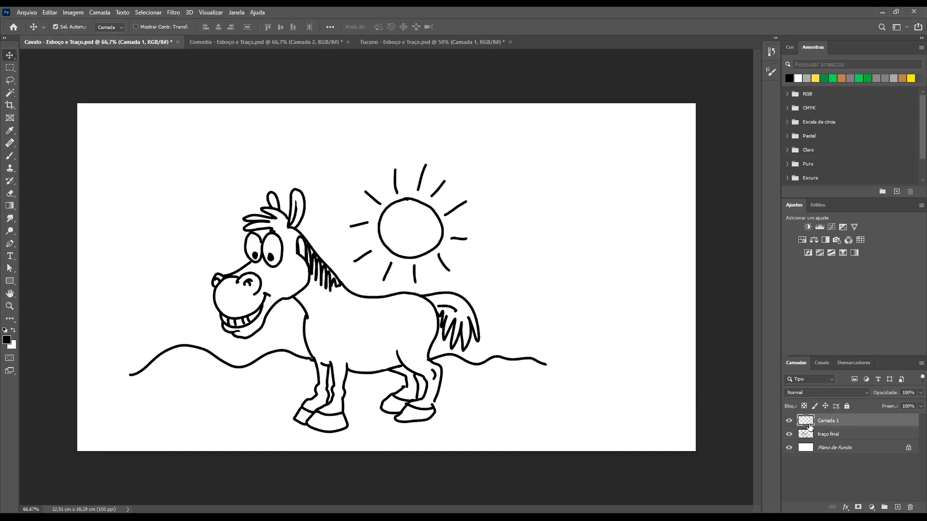
{"action": "left_click_drag", "start_coordinate": [810, 421], "coordinate": [814, 440]}
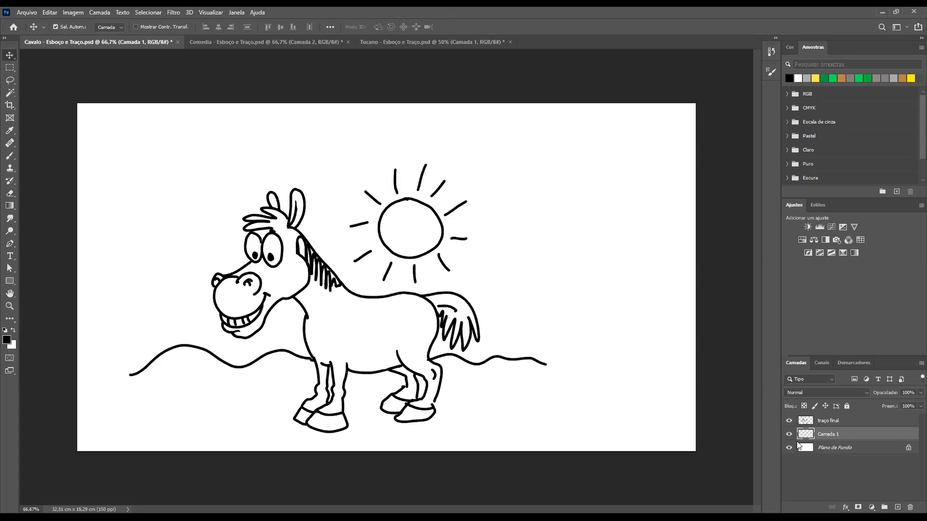
Rename the new layer as Camada de pintura
{"action": "double_click", "coordinate": [826, 435]}
{"action": "type", "text": "camada de pintura"}
{"action": "key", "text": "Return"}
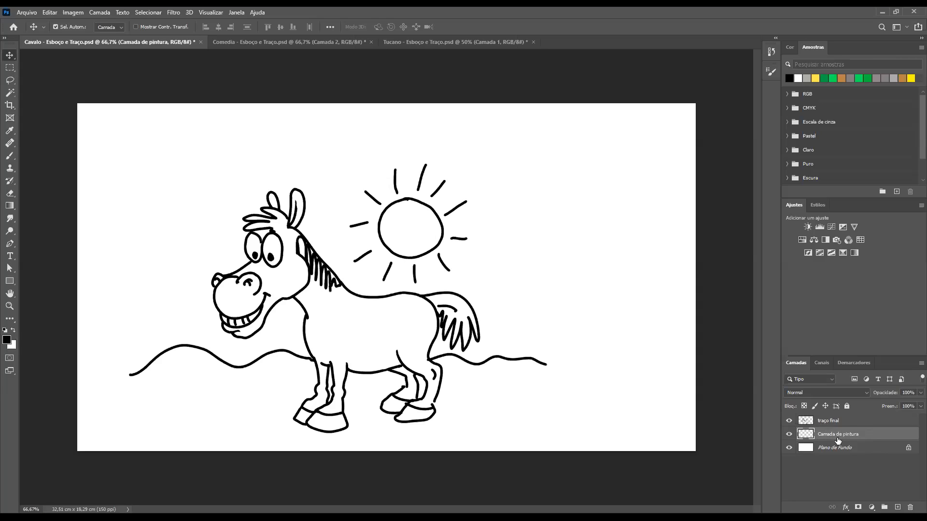
Inspect the layers separately by toggling the visibility of Plano de Fundo, traço final and Camada de pintura, leaving all three shown
{"action": "left_click", "coordinate": [789, 449]}
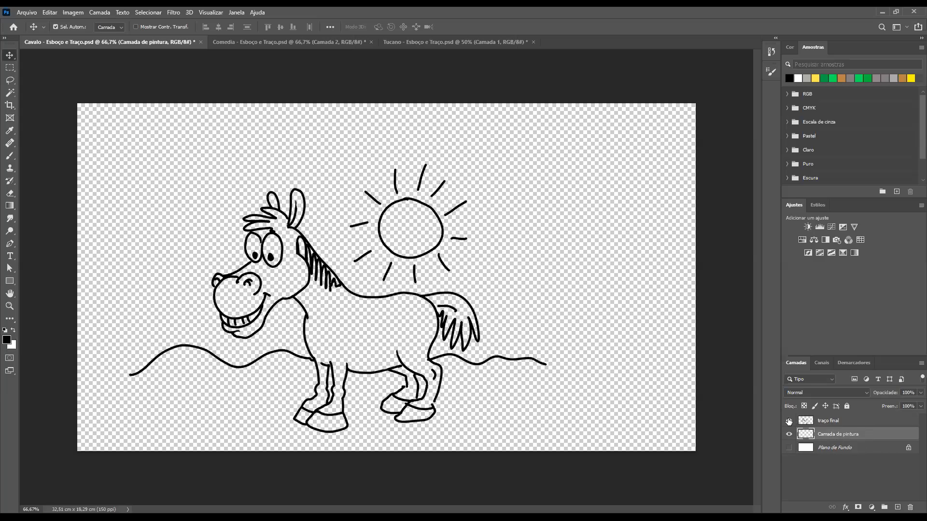
{"action": "left_click", "coordinate": [789, 422]}
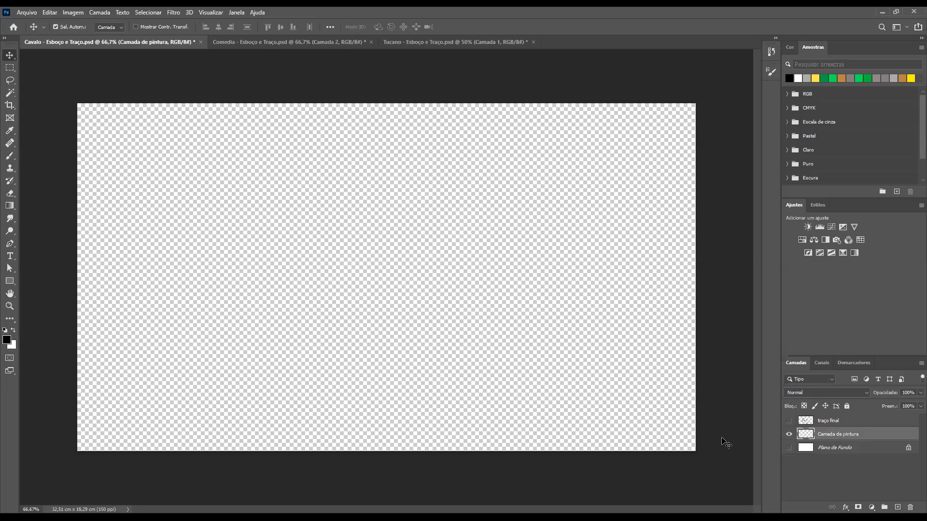
{"action": "left_click", "coordinate": [789, 434]}
{"action": "left_click", "coordinate": [790, 421]}
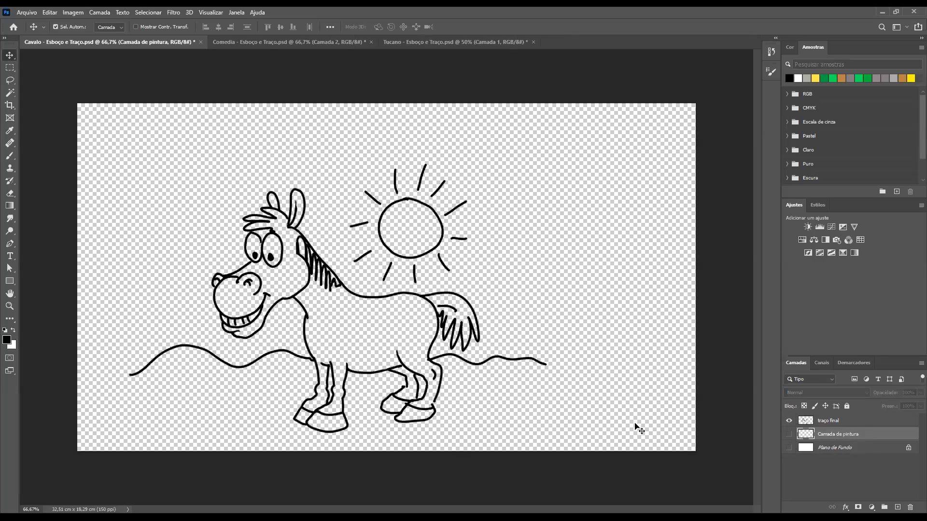
{"action": "left_click", "coordinate": [787, 448]}
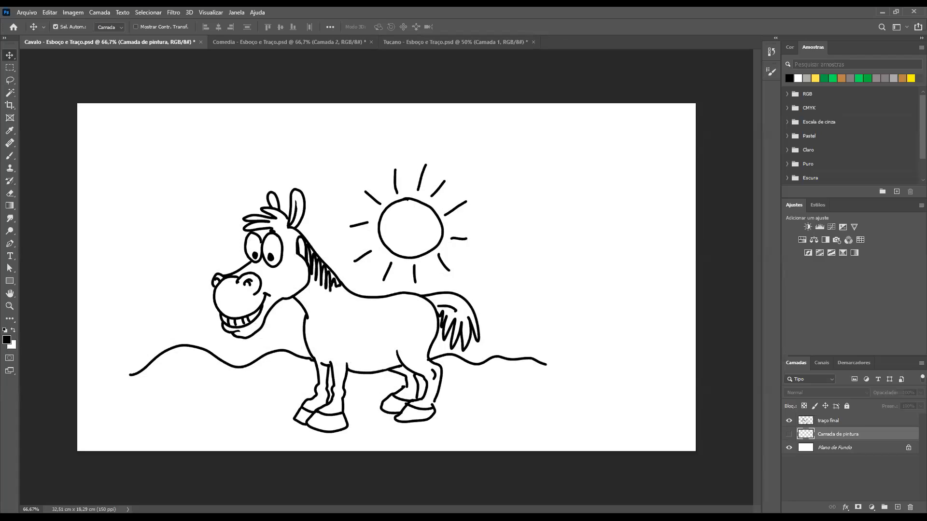
{"action": "left_click", "coordinate": [790, 445], "text": "alt"}
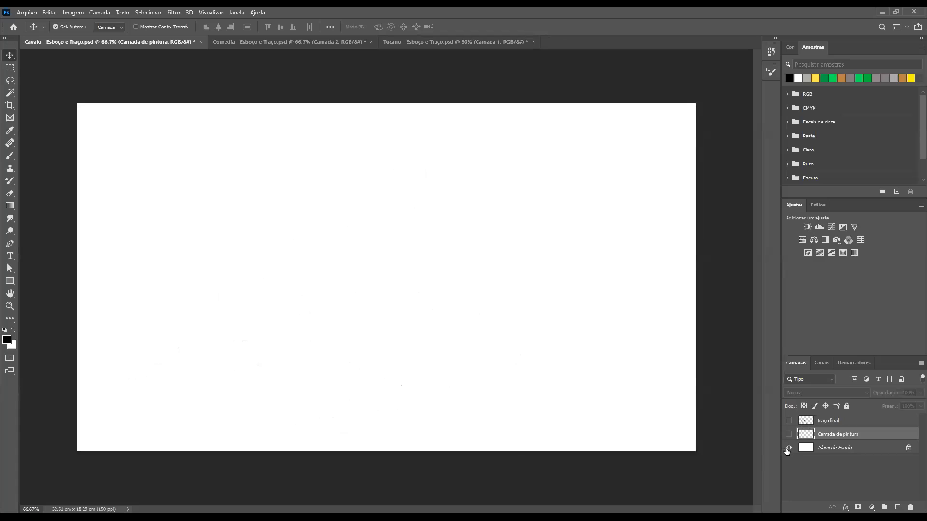
{"action": "left_click", "coordinate": [789, 448]}
{"action": "left_click", "coordinate": [788, 421]}
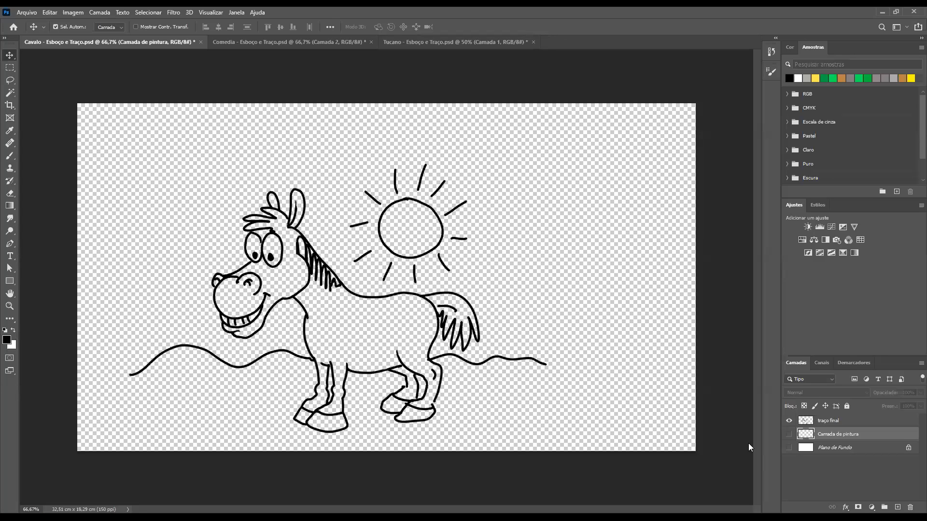
{"action": "left_click", "coordinate": [789, 447]}
{"action": "left_click", "coordinate": [789, 434]}
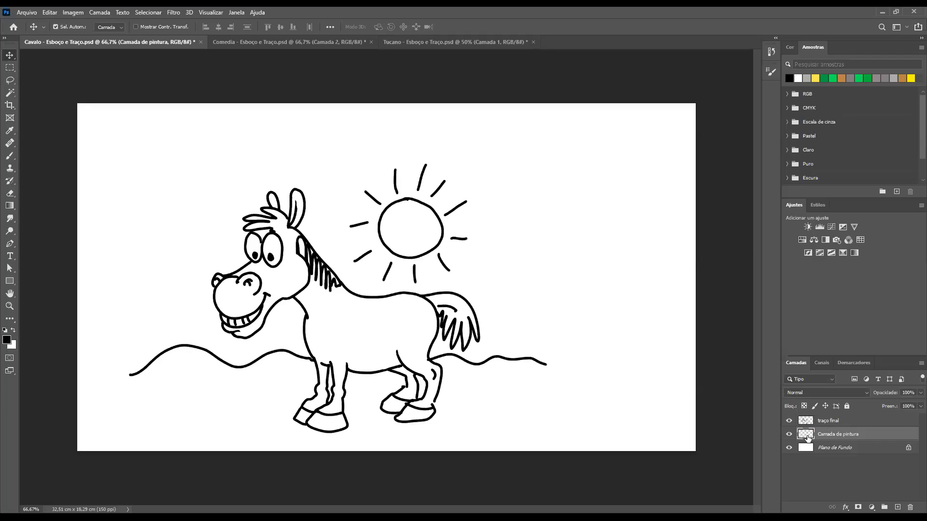
Set the foreground colour to a medium grey
{"action": "left_click", "coordinate": [7, 337]}
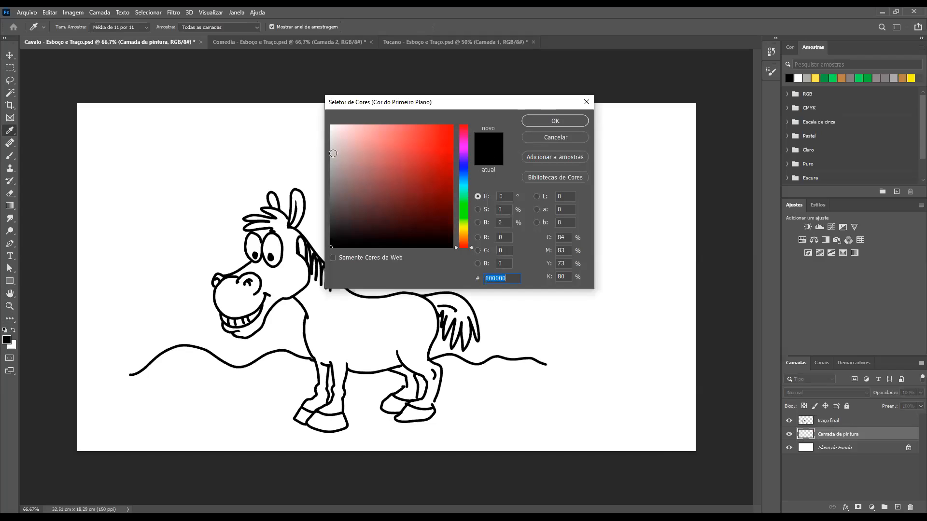
{"action": "left_click", "coordinate": [604, 132]}
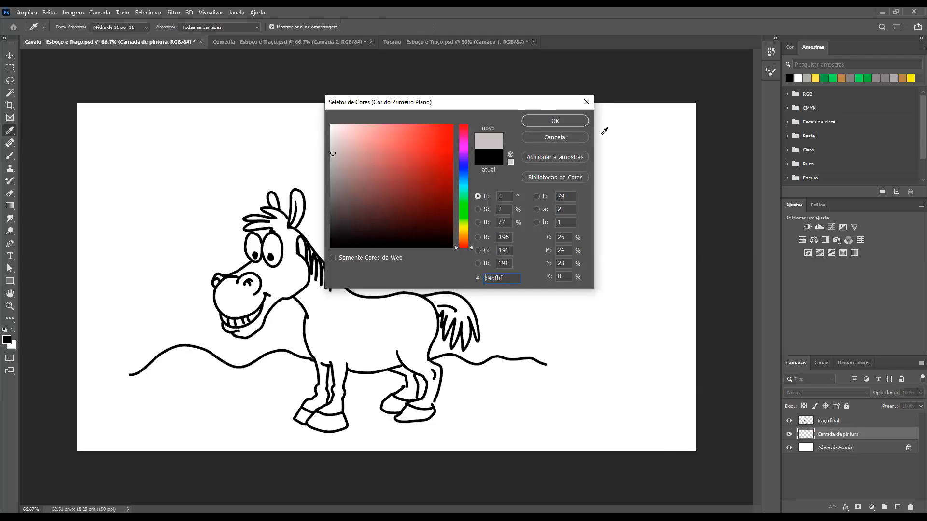
{"action": "left_click", "coordinate": [333, 165]}
{"action": "left_click", "coordinate": [556, 121]}
{"action": "key", "text": "v"}
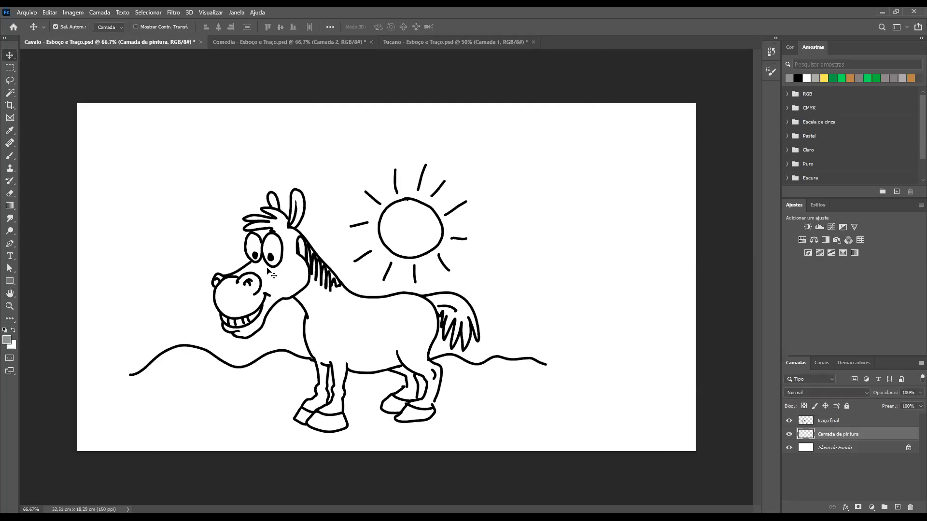
Set up the Brush with Normal mode, the hard round tip Redondo duro and a size of 50 px
{"action": "left_click_drag", "start_coordinate": [264, 205], "coordinate": [319, 228]}
{"action": "scroll", "coordinate": [319, 229], "scroll_direction": "down", "scroll_amount": 2}
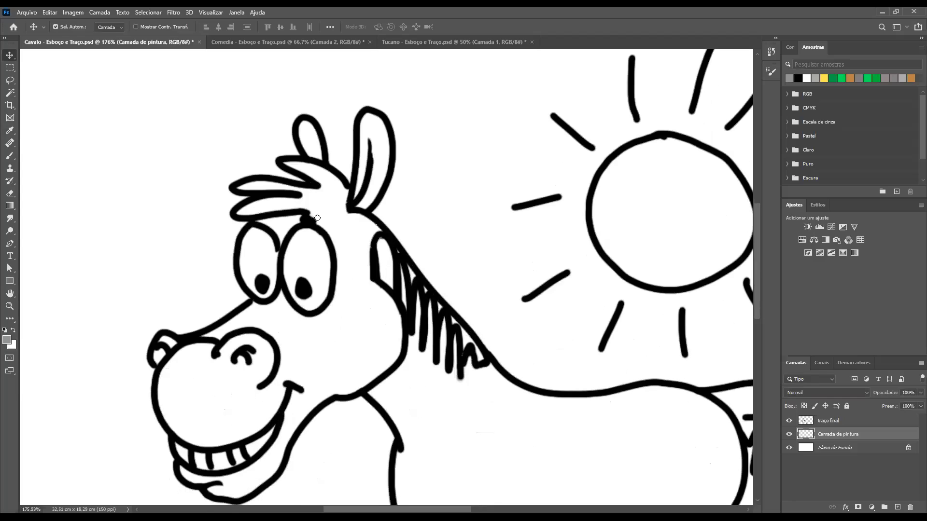
{"action": "key", "text": "b"}
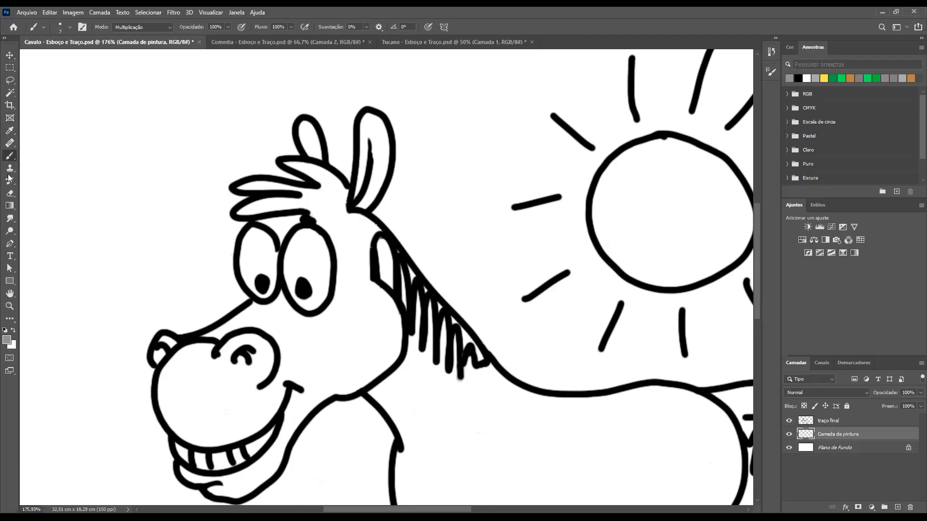
{"action": "left_click", "coordinate": [168, 27]}
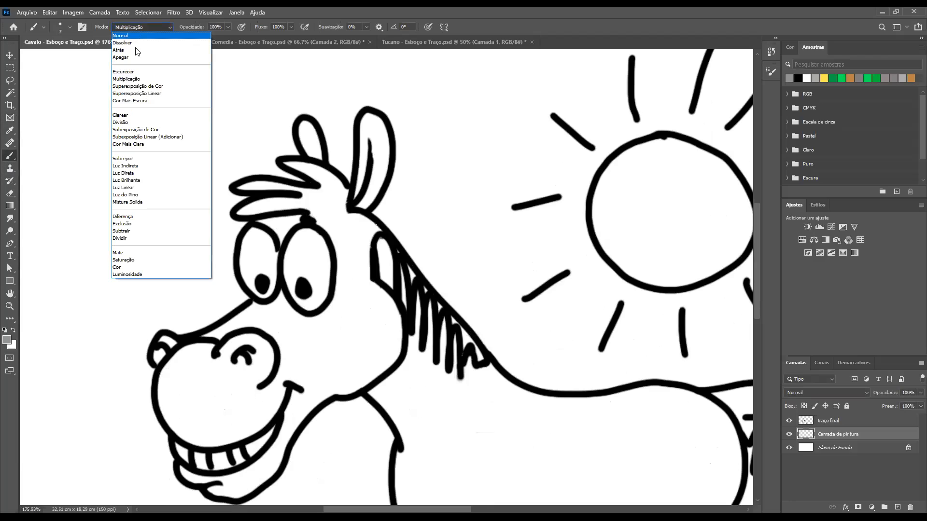
{"action": "left_click", "coordinate": [133, 29]}
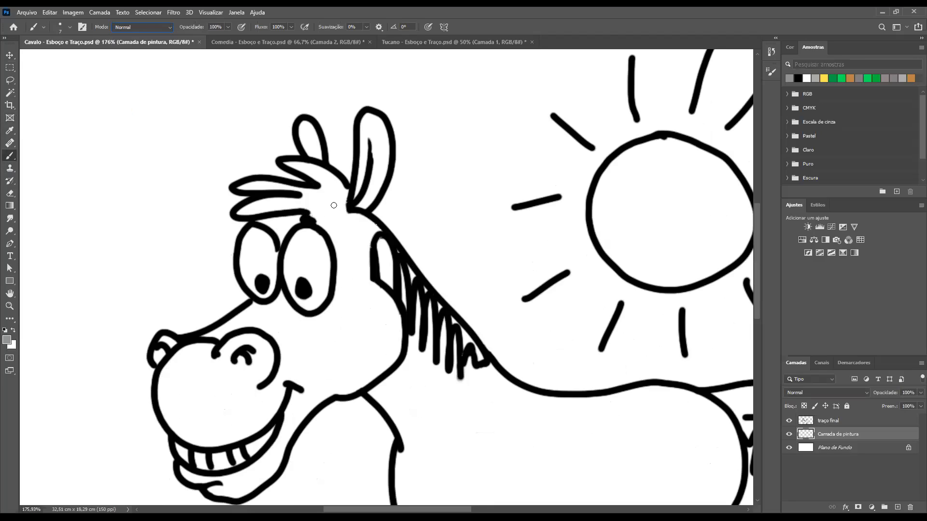
{"action": "key", "text": "bracketright"}
{"action": "key", "text": "bracketright"}
{"action": "key", "text": "bracketright"}
{"action": "key", "text": "bracketright"}
{"action": "key", "text": "bracketright"}
{"action": "key", "text": "bracketright"}
{"action": "right_click", "coordinate": [95, 212]}
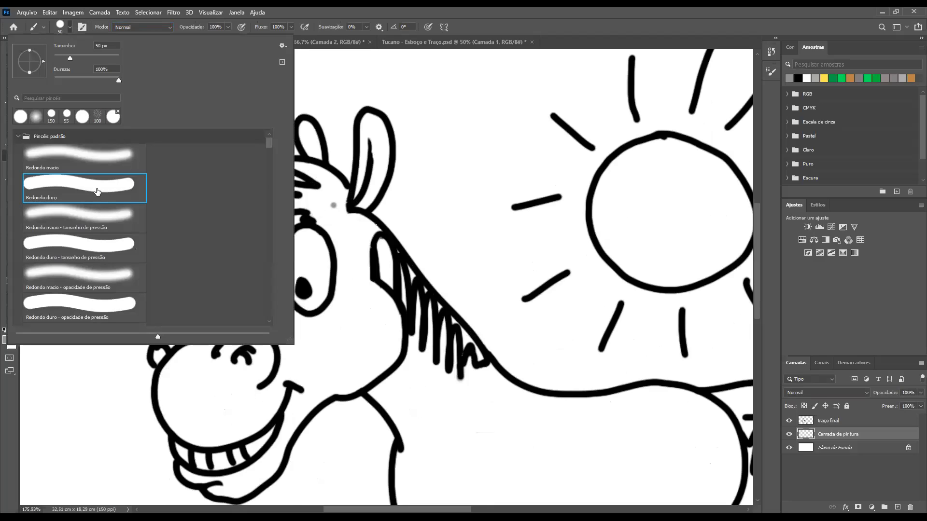
Paint the forelock, eyes, cheek and tall ear grey, and fill the small ear with the brush at 25 px
{"action": "mouse_move", "coordinate": [336, 322]}
{"action": "left_mouse_down"}
{"action": "mouse_move", "coordinate": [360, 295]}
{"action": "mouse_move", "coordinate": [343, 300]}
{"action": "mouse_move", "coordinate": [314, 242]}
{"action": "mouse_move", "coordinate": [283, 295]}
{"action": "mouse_move", "coordinate": [253, 244]}
{"action": "mouse_move", "coordinate": [266, 292]}
{"action": "mouse_move", "coordinate": [288, 290]}
{"action": "mouse_move", "coordinate": [323, 232]}
{"action": "mouse_move", "coordinate": [330, 193]}
{"action": "mouse_move", "coordinate": [245, 182]}
{"action": "mouse_move", "coordinate": [286, 204]}
{"action": "mouse_move", "coordinate": [335, 203]}
{"action": "mouse_move", "coordinate": [369, 140]}
{"action": "mouse_move", "coordinate": [367, 179]}
{"action": "mouse_move", "coordinate": [324, 140]}
{"action": "left_mouse_up"}
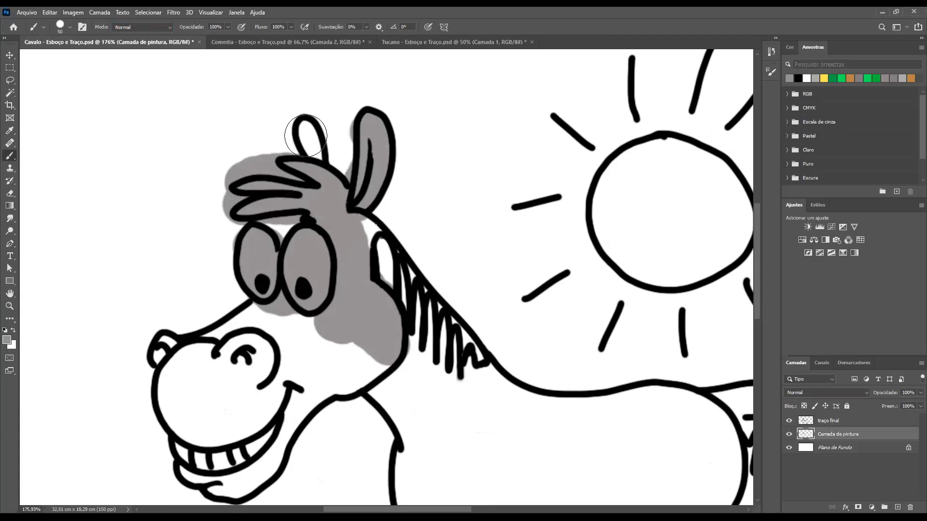
{"action": "key", "text": "bracketleft"}
{"action": "key", "text": "bracketleft"}
{"action": "key", "text": "bracketleft"}
{"action": "key", "text": "bracketleft"}
{"action": "key", "text": "bracketleft"}
{"action": "left_click_drag", "start_coordinate": [307, 128], "coordinate": [311, 150]}
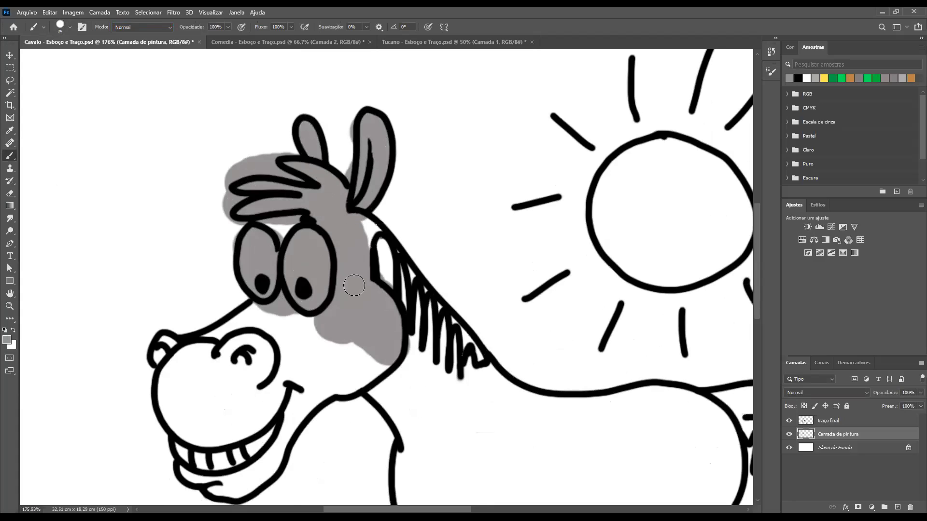
Paint grey along the inside of the mane, back and rump outline, and check the fill with traço final temporarily hidden
{"action": "mouse_move", "coordinate": [357, 216]}
{"action": "left_mouse_down"}
{"action": "mouse_move", "coordinate": [437, 341]}
{"action": "mouse_move", "coordinate": [370, 248]}
{"action": "mouse_move", "coordinate": [368, 257]}
{"action": "mouse_move", "coordinate": [416, 290]}
{"action": "mouse_move", "coordinate": [471, 367]}
{"action": "mouse_move", "coordinate": [417, 289]}
{"action": "mouse_move", "coordinate": [491, 380]}
{"action": "left_mouse_up"}
{"action": "mouse_move", "coordinate": [506, 414]}
{"action": "left_mouse_down"}
{"action": "mouse_move", "coordinate": [400, 242]}
{"action": "mouse_move", "coordinate": [435, 230]}
{"action": "mouse_move", "coordinate": [461, 236]}
{"action": "left_mouse_up"}
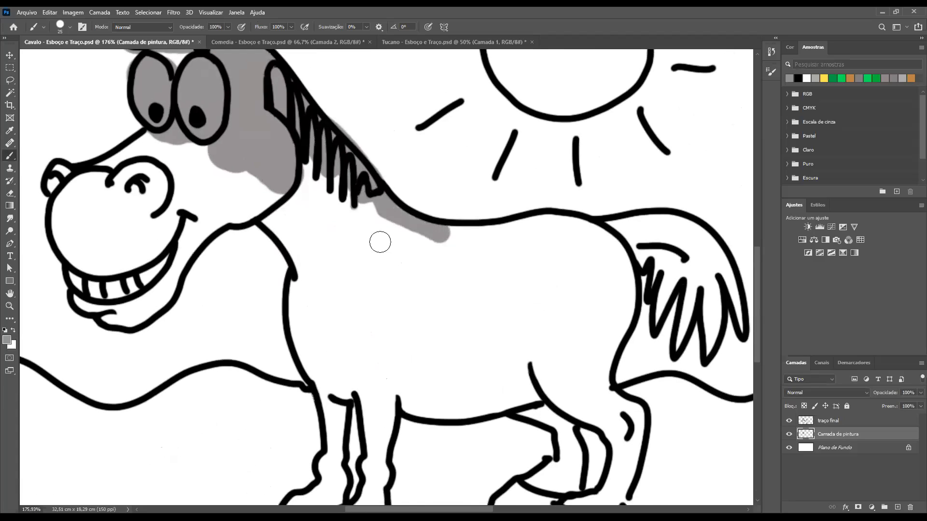
{"action": "left_click_drag", "start_coordinate": [417, 202], "coordinate": [467, 291]}
{"action": "key", "text": "ctrl+minus"}
{"action": "key", "text": "ctrl+minus"}
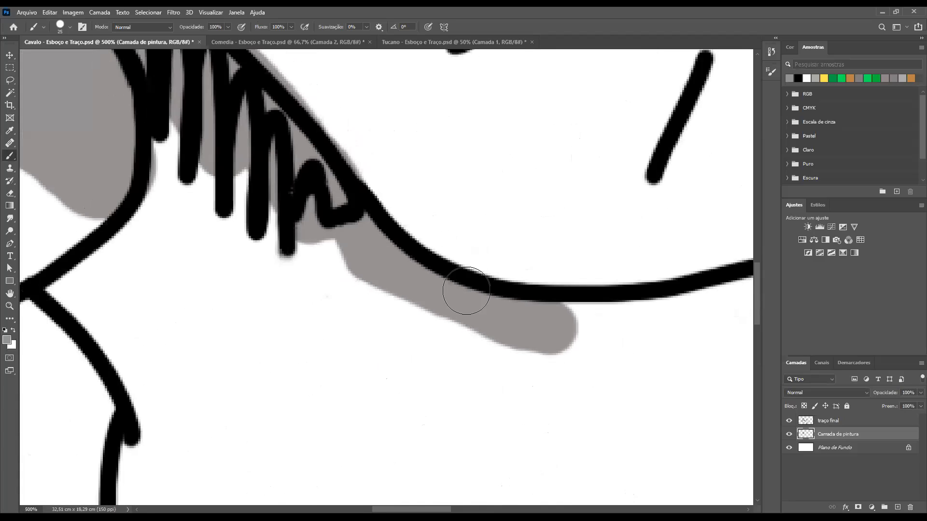
{"action": "mouse_move", "coordinate": [531, 314]}
{"action": "left_mouse_down"}
{"action": "mouse_move", "coordinate": [247, 195]}
{"action": "mouse_move", "coordinate": [103, 151]}
{"action": "mouse_move", "coordinate": [76, 116]}
{"action": "mouse_move", "coordinate": [300, 91]}
{"action": "mouse_move", "coordinate": [353, 99]}
{"action": "mouse_move", "coordinate": [404, 131]}
{"action": "mouse_move", "coordinate": [425, 171]}
{"action": "mouse_move", "coordinate": [393, 126]}
{"action": "mouse_move", "coordinate": [412, 132]}
{"action": "mouse_move", "coordinate": [444, 176]}
{"action": "mouse_move", "coordinate": [463, 253]}
{"action": "mouse_move", "coordinate": [460, 299]}
{"action": "mouse_move", "coordinate": [406, 430]}
{"action": "mouse_move", "coordinate": [414, 460]}
{"action": "mouse_move", "coordinate": [419, 333]}
{"action": "left_mouse_up"}
{"action": "left_click_drag", "start_coordinate": [435, 197], "coordinate": [416, 273]}
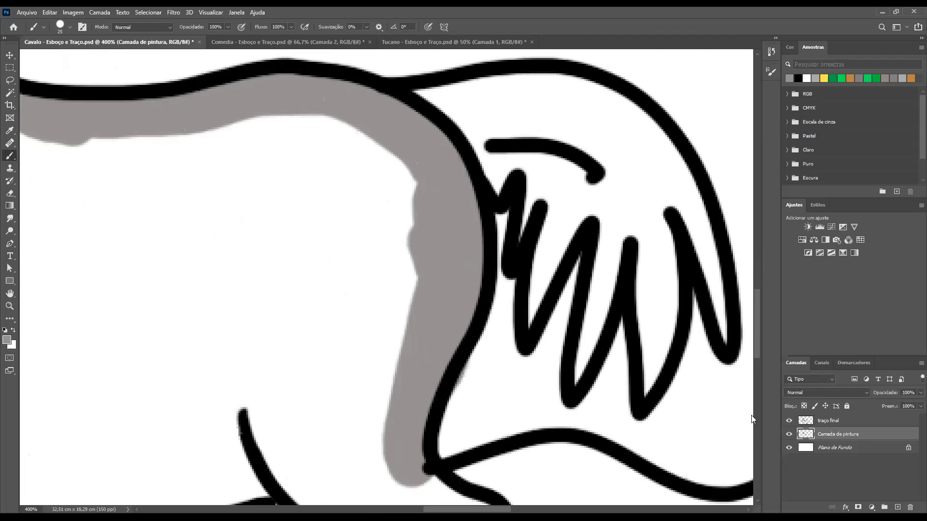
{"action": "left_click", "coordinate": [789, 421]}
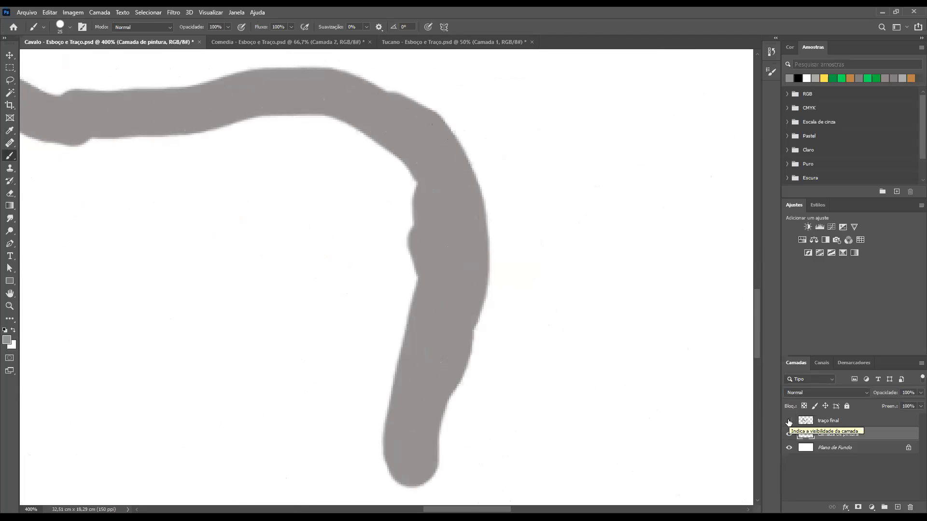
{"action": "left_click", "coordinate": [789, 421]}
Paint the horse's thigh, hind legs and rear hooves grey within their outlines
{"action": "key", "text": "space"}
{"action": "left_click_drag", "start_coordinate": [378, 337], "coordinate": [368, 144]}
{"action": "mouse_move", "coordinate": [435, 306]}
{"action": "left_mouse_down"}
{"action": "mouse_move", "coordinate": [473, 343]}
{"action": "mouse_move", "coordinate": [469, 364]}
{"action": "mouse_move", "coordinate": [428, 327]}
{"action": "mouse_move", "coordinate": [373, 301]}
{"action": "mouse_move", "coordinate": [364, 309]}
{"action": "mouse_move", "coordinate": [331, 275]}
{"action": "left_mouse_up"}
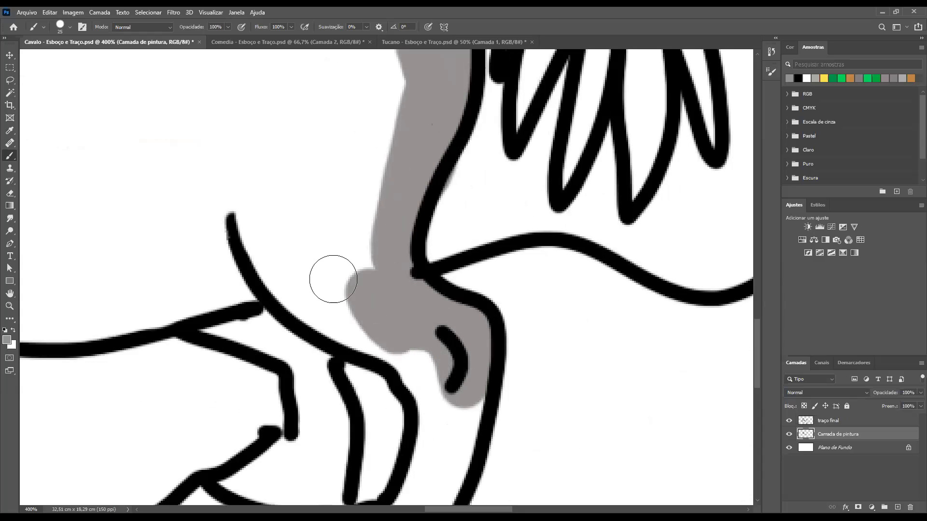
{"action": "left_click", "coordinate": [251, 215]}
{"action": "mouse_move", "coordinate": [391, 347]}
{"action": "left_mouse_down"}
{"action": "mouse_move", "coordinate": [240, 270]}
{"action": "mouse_move", "coordinate": [248, 306]}
{"action": "mouse_move", "coordinate": [205, 303]}
{"action": "mouse_move", "coordinate": [200, 314]}
{"action": "mouse_move", "coordinate": [298, 355]}
{"action": "mouse_move", "coordinate": [312, 379]}
{"action": "mouse_move", "coordinate": [304, 444]}
{"action": "mouse_move", "coordinate": [380, 248]}
{"action": "mouse_move", "coordinate": [286, 303]}
{"action": "mouse_move", "coordinate": [250, 341]}
{"action": "mouse_move", "coordinate": [247, 374]}
{"action": "mouse_move", "coordinate": [332, 385]}
{"action": "mouse_move", "coordinate": [351, 339]}
{"action": "mouse_move", "coordinate": [287, 356]}
{"action": "mouse_move", "coordinate": [279, 345]}
{"action": "mouse_move", "coordinate": [425, 269]}
{"action": "mouse_move", "coordinate": [417, 287]}
{"action": "mouse_move", "coordinate": [419, 241]}
{"action": "mouse_move", "coordinate": [418, 188]}
{"action": "left_mouse_up"}
{"action": "mouse_move", "coordinate": [504, 206]}
{"action": "left_mouse_down"}
{"action": "mouse_move", "coordinate": [500, 271]}
{"action": "mouse_move", "coordinate": [482, 319]}
{"action": "mouse_move", "coordinate": [434, 353]}
{"action": "mouse_move", "coordinate": [387, 368]}
{"action": "mouse_move", "coordinate": [408, 351]}
{"action": "mouse_move", "coordinate": [455, 369]}
{"action": "mouse_move", "coordinate": [496, 364]}
{"action": "mouse_move", "coordinate": [546, 217]}
{"action": "mouse_move", "coordinate": [549, 177]}
{"action": "mouse_move", "coordinate": [524, 153]}
{"action": "mouse_move", "coordinate": [527, 239]}
{"action": "left_mouse_up"}
{"action": "mouse_move", "coordinate": [478, 357]}
{"action": "left_mouse_down"}
{"action": "mouse_move", "coordinate": [466, 376]}
{"action": "mouse_move", "coordinate": [519, 390]}
{"action": "mouse_move", "coordinate": [505, 377]}
{"action": "mouse_move", "coordinate": [518, 391]}
{"action": "mouse_move", "coordinate": [492, 412]}
{"action": "mouse_move", "coordinate": [326, 428]}
{"action": "mouse_move", "coordinate": [454, 410]}
{"action": "mouse_move", "coordinate": [372, 395]}
{"action": "mouse_move", "coordinate": [376, 383]}
{"action": "mouse_move", "coordinate": [407, 386]}
{"action": "left_mouse_up"}
Paint the lower strands of the tail grey, with the brush reduced to 20 px for the narrower strands
{"action": "key", "text": "space"}
{"action": "mouse_move", "coordinate": [494, 271]}
{"action": "left_mouse_down"}
{"action": "mouse_move", "coordinate": [383, 312]}
{"action": "mouse_move", "coordinate": [280, 411]}
{"action": "left_mouse_up"}
{"action": "mouse_move", "coordinate": [468, 148]}
{"action": "left_mouse_down"}
{"action": "mouse_move", "coordinate": [435, 246]}
{"action": "mouse_move", "coordinate": [497, 103]}
{"action": "mouse_move", "coordinate": [433, 146]}
{"action": "mouse_move", "coordinate": [449, 121]}
{"action": "mouse_move", "coordinate": [396, 78]}
{"action": "mouse_move", "coordinate": [511, 107]}
{"action": "left_mouse_up"}
{"action": "mouse_move", "coordinate": [515, 171]}
{"action": "left_mouse_down"}
{"action": "mouse_move", "coordinate": [506, 165]}
{"action": "mouse_move", "coordinate": [481, 284]}
{"action": "mouse_move", "coordinate": [499, 297]}
{"action": "left_mouse_up"}
{"action": "key", "text": "bracketleft"}
{"action": "mouse_move", "coordinate": [570, 120]}
{"action": "left_mouse_down"}
{"action": "mouse_move", "coordinate": [549, 175]}
{"action": "mouse_move", "coordinate": [550, 266]}
{"action": "left_mouse_up"}
{"action": "mouse_move", "coordinate": [544, 315]}
{"action": "left_mouse_down"}
{"action": "mouse_move", "coordinate": [556, 300]}
{"action": "mouse_move", "coordinate": [579, 176]}
{"action": "mouse_move", "coordinate": [567, 142]}
{"action": "mouse_move", "coordinate": [590, 170]}
{"action": "left_mouse_up"}
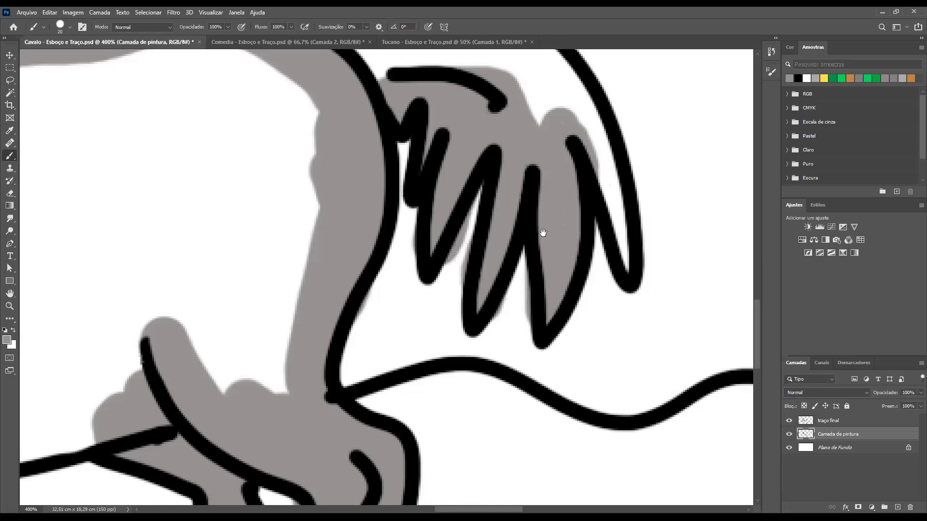
Reduce the brush to 10 px and paint the tail's outermost strand and upper area grey
{"action": "left_click_drag", "start_coordinate": [543, 234], "coordinate": [476, 317]}
{"action": "key", "text": "bracketleft"}
{"action": "key", "text": "bracketleft"}
{"action": "mouse_move", "coordinate": [560, 352]}
{"action": "left_mouse_down"}
{"action": "mouse_move", "coordinate": [545, 231]}
{"action": "mouse_move", "coordinate": [535, 241]}
{"action": "mouse_move", "coordinate": [541, 295]}
{"action": "mouse_move", "coordinate": [531, 263]}
{"action": "mouse_move", "coordinate": [550, 306]}
{"action": "left_mouse_up"}
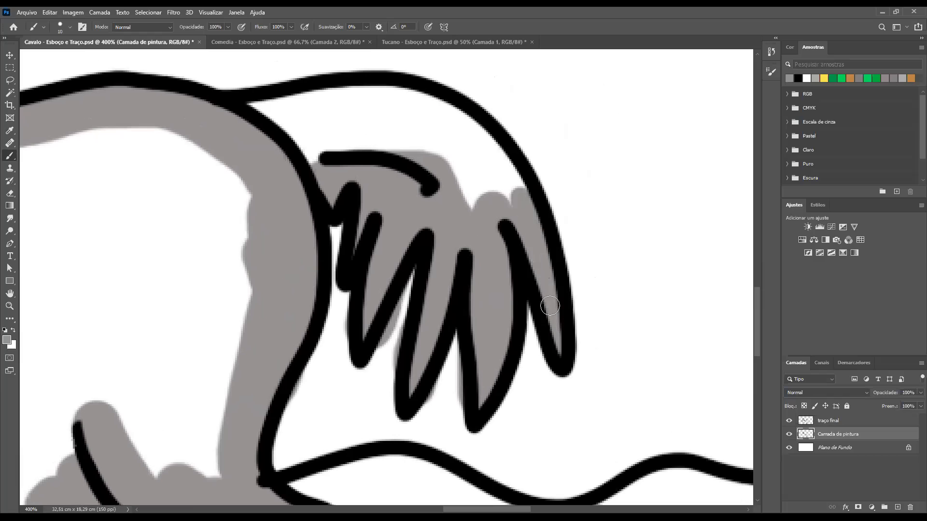
{"action": "left_click_drag", "start_coordinate": [498, 217], "coordinate": [553, 295]}
{"action": "mouse_move", "coordinate": [559, 260]}
{"action": "left_mouse_down"}
{"action": "mouse_move", "coordinate": [523, 212]}
{"action": "mouse_move", "coordinate": [555, 245]}
{"action": "mouse_move", "coordinate": [565, 275]}
{"action": "mouse_move", "coordinate": [558, 245]}
{"action": "mouse_move", "coordinate": [513, 196]}
{"action": "mouse_move", "coordinate": [537, 214]}
{"action": "mouse_move", "coordinate": [520, 196]}
{"action": "mouse_move", "coordinate": [467, 167]}
{"action": "mouse_move", "coordinate": [392, 163]}
{"action": "mouse_move", "coordinate": [306, 186]}
{"action": "left_mouse_up"}
{"action": "mouse_move", "coordinate": [422, 191]}
{"action": "left_mouse_down"}
{"action": "mouse_move", "coordinate": [409, 168]}
{"action": "mouse_move", "coordinate": [477, 190]}
{"action": "mouse_move", "coordinate": [421, 172]}
{"action": "mouse_move", "coordinate": [470, 184]}
{"action": "mouse_move", "coordinate": [549, 265]}
{"action": "mouse_move", "coordinate": [527, 225]}
{"action": "mouse_move", "coordinate": [540, 244]}
{"action": "mouse_move", "coordinate": [521, 237]}
{"action": "mouse_move", "coordinate": [524, 300]}
{"action": "mouse_move", "coordinate": [496, 226]}
{"action": "mouse_move", "coordinate": [461, 177]}
{"action": "mouse_move", "coordinate": [465, 208]}
{"action": "mouse_move", "coordinate": [377, 197]}
{"action": "mouse_move", "coordinate": [337, 221]}
{"action": "mouse_move", "coordinate": [319, 211]}
{"action": "mouse_move", "coordinate": [383, 206]}
{"action": "mouse_move", "coordinate": [412, 217]}
{"action": "mouse_move", "coordinate": [344, 239]}
{"action": "mouse_move", "coordinate": [419, 225]}
{"action": "mouse_move", "coordinate": [473, 238]}
{"action": "mouse_move", "coordinate": [479, 228]}
{"action": "mouse_move", "coordinate": [419, 225]}
{"action": "mouse_move", "coordinate": [429, 214]}
{"action": "mouse_move", "coordinate": [472, 213]}
{"action": "left_mouse_up"}
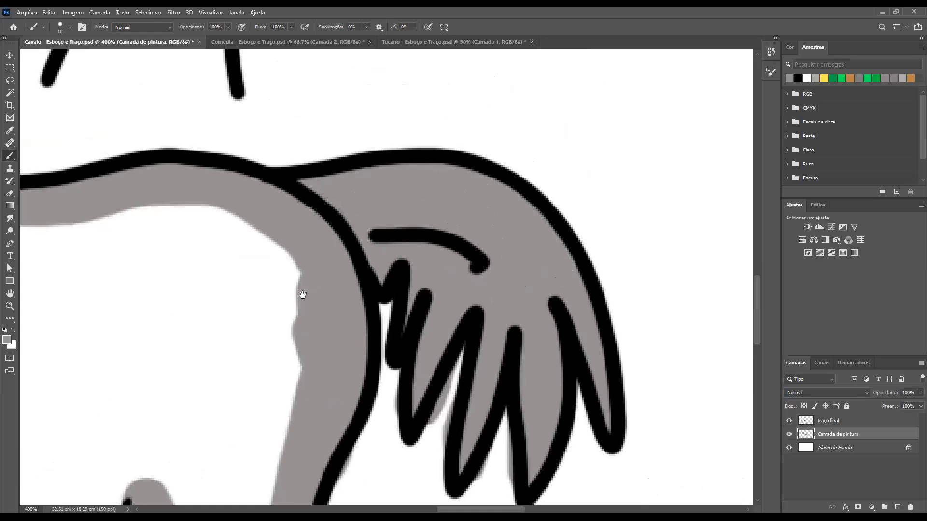
Undo the stray stroke below the belly and paint a grey band along the inside of the belly line
{"action": "mouse_move", "coordinate": [422, 269]}
{"action": "left_mouse_down"}
{"action": "mouse_move", "coordinate": [438, 228]}
{"action": "mouse_move", "coordinate": [533, 134]}
{"action": "mouse_move", "coordinate": [367, 180]}
{"action": "mouse_move", "coordinate": [396, 177]}
{"action": "mouse_move", "coordinate": [432, 172]}
{"action": "mouse_move", "coordinate": [278, 172]}
{"action": "mouse_move", "coordinate": [300, 208]}
{"action": "mouse_move", "coordinate": [352, 231]}
{"action": "left_mouse_up"}
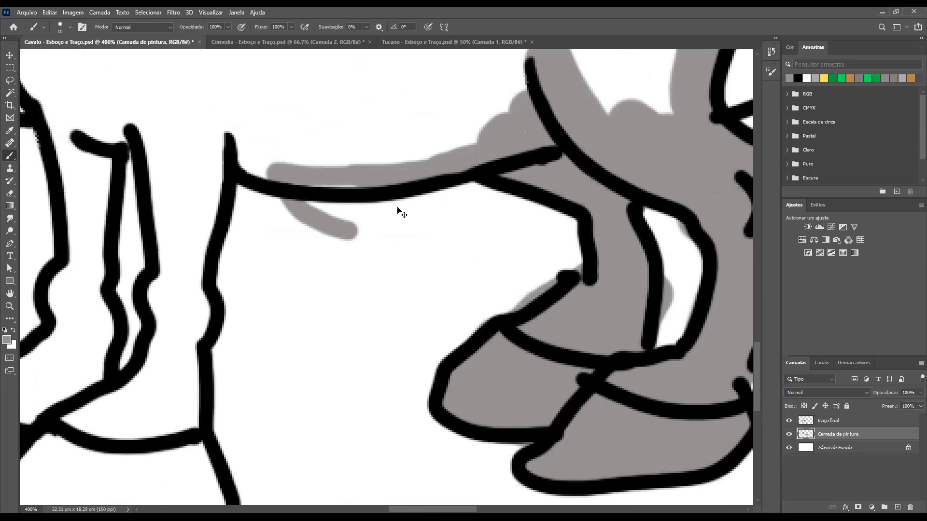
{"action": "key", "text": "ctrl+z"}
{"action": "mouse_move", "coordinate": [480, 154]}
{"action": "left_mouse_down"}
{"action": "mouse_move", "coordinate": [414, 180]}
{"action": "mouse_move", "coordinate": [318, 176]}
{"action": "left_mouse_up"}
{"action": "mouse_move", "coordinate": [218, 137]}
{"action": "left_mouse_down"}
{"action": "mouse_move", "coordinate": [352, 145]}
{"action": "mouse_move", "coordinate": [362, 159]}
{"action": "mouse_move", "coordinate": [480, 140]}
{"action": "mouse_move", "coordinate": [505, 125]}
{"action": "mouse_move", "coordinate": [465, 120]}
{"action": "mouse_move", "coordinate": [373, 134]}
{"action": "mouse_move", "coordinate": [399, 147]}
{"action": "mouse_move", "coordinate": [232, 137]}
{"action": "mouse_move", "coordinate": [389, 125]}
{"action": "mouse_move", "coordinate": [356, 164]}
{"action": "mouse_move", "coordinate": [502, 79]}
{"action": "left_mouse_up"}
Paint the remaining belly band and the near foreleg grey, down to the line above its hoof
{"action": "left_click_drag", "start_coordinate": [391, 200], "coordinate": [567, 193]}
{"action": "mouse_move", "coordinate": [385, 182]}
{"action": "left_mouse_down"}
{"action": "mouse_move", "coordinate": [308, 108]}
{"action": "mouse_move", "coordinate": [330, 194]}
{"action": "mouse_move", "coordinate": [330, 282]}
{"action": "mouse_move", "coordinate": [350, 160]}
{"action": "mouse_move", "coordinate": [337, 133]}
{"action": "mouse_move", "coordinate": [340, 231]}
{"action": "mouse_move", "coordinate": [358, 139]}
{"action": "mouse_move", "coordinate": [365, 209]}
{"action": "mouse_move", "coordinate": [373, 200]}
{"action": "mouse_move", "coordinate": [342, 302]}
{"action": "mouse_move", "coordinate": [339, 264]}
{"action": "mouse_move", "coordinate": [332, 304]}
{"action": "mouse_move", "coordinate": [328, 289]}
{"action": "mouse_move", "coordinate": [357, 265]}
{"action": "mouse_move", "coordinate": [368, 283]}
{"action": "mouse_move", "coordinate": [369, 430]}
{"action": "mouse_move", "coordinate": [354, 317]}
{"action": "mouse_move", "coordinate": [351, 337]}
{"action": "mouse_move", "coordinate": [324, 367]}
{"action": "mouse_move", "coordinate": [317, 336]}
{"action": "mouse_move", "coordinate": [304, 387]}
{"action": "mouse_move", "coordinate": [217, 418]}
{"action": "mouse_move", "coordinate": [346, 407]}
{"action": "mouse_move", "coordinate": [295, 416]}
{"action": "mouse_move", "coordinate": [355, 416]}
{"action": "mouse_move", "coordinate": [343, 360]}
{"action": "left_mouse_up"}
{"action": "left_click_drag", "start_coordinate": [291, 406], "coordinate": [329, 407]}
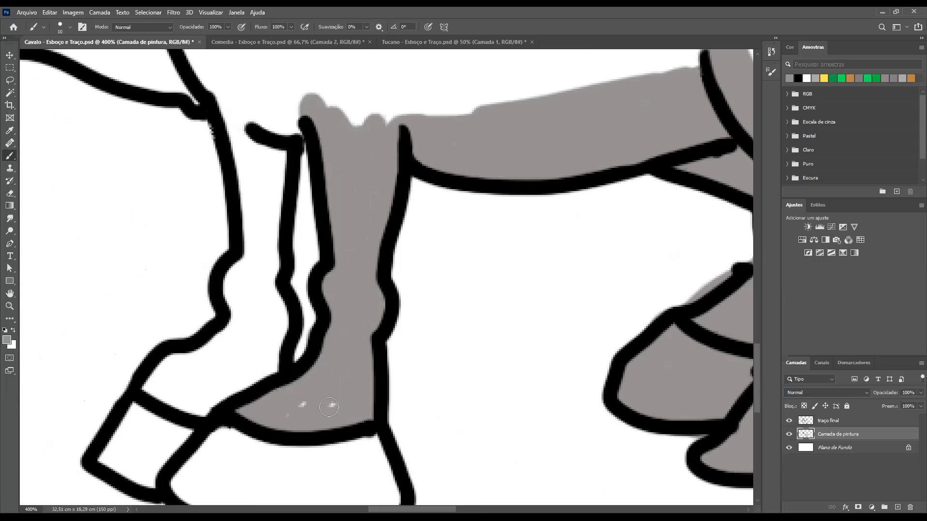
Paint the far foreleg and both front hooves grey, with the brush enlarged to 25 px
{"action": "mouse_move", "coordinate": [240, 126]}
{"action": "left_mouse_down"}
{"action": "mouse_move", "coordinate": [269, 202]}
{"action": "mouse_move", "coordinate": [272, 292]}
{"action": "left_mouse_up"}
{"action": "mouse_move", "coordinate": [287, 339]}
{"action": "left_mouse_down"}
{"action": "mouse_move", "coordinate": [280, 373]}
{"action": "mouse_move", "coordinate": [216, 399]}
{"action": "left_mouse_up"}
{"action": "key", "text": "bracketright"}
{"action": "key", "text": "bracketright"}
{"action": "key", "text": "bracketright"}
{"action": "left_click", "coordinate": [230, 340]}
{"action": "mouse_move", "coordinate": [173, 387]}
{"action": "left_mouse_down"}
{"action": "mouse_move", "coordinate": [202, 393]}
{"action": "mouse_move", "coordinate": [130, 452]}
{"action": "mouse_move", "coordinate": [126, 436]}
{"action": "mouse_move", "coordinate": [166, 480]}
{"action": "mouse_move", "coordinate": [215, 381]}
{"action": "mouse_move", "coordinate": [262, 354]}
{"action": "mouse_move", "coordinate": [244, 311]}
{"action": "mouse_move", "coordinate": [261, 161]}
{"action": "mouse_move", "coordinate": [248, 129]}
{"action": "mouse_move", "coordinate": [261, 208]}
{"action": "mouse_move", "coordinate": [283, 108]}
{"action": "mouse_move", "coordinate": [303, 117]}
{"action": "mouse_move", "coordinate": [282, 115]}
{"action": "left_mouse_up"}
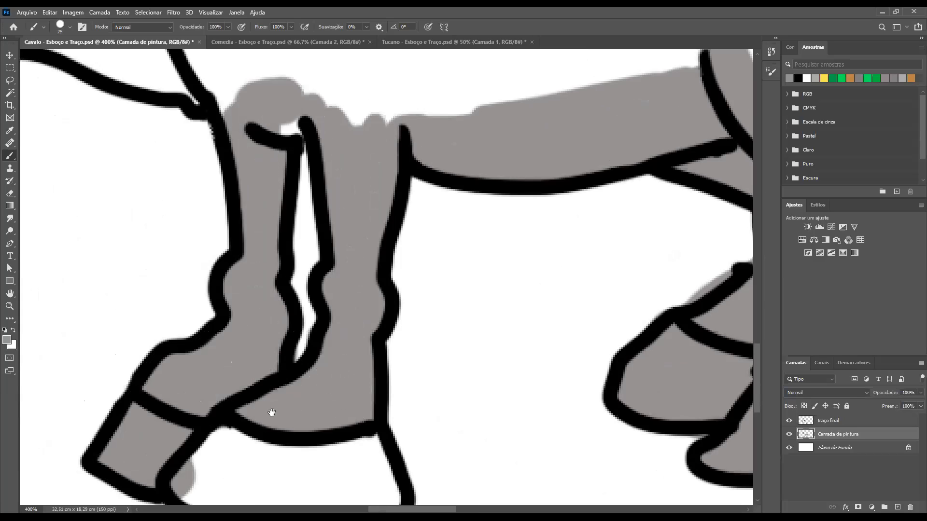
{"action": "left_click_drag", "start_coordinate": [309, 254], "coordinate": [380, 68]}
{"action": "mouse_move", "coordinate": [300, 260]}
{"action": "left_mouse_down"}
{"action": "mouse_move", "coordinate": [407, 333]}
{"action": "mouse_move", "coordinate": [447, 313]}
{"action": "mouse_move", "coordinate": [435, 265]}
{"action": "mouse_move", "coordinate": [274, 264]}
{"action": "mouse_move", "coordinate": [383, 309]}
{"action": "mouse_move", "coordinate": [393, 290]}
{"action": "mouse_move", "coordinate": [357, 307]}
{"action": "left_mouse_up"}
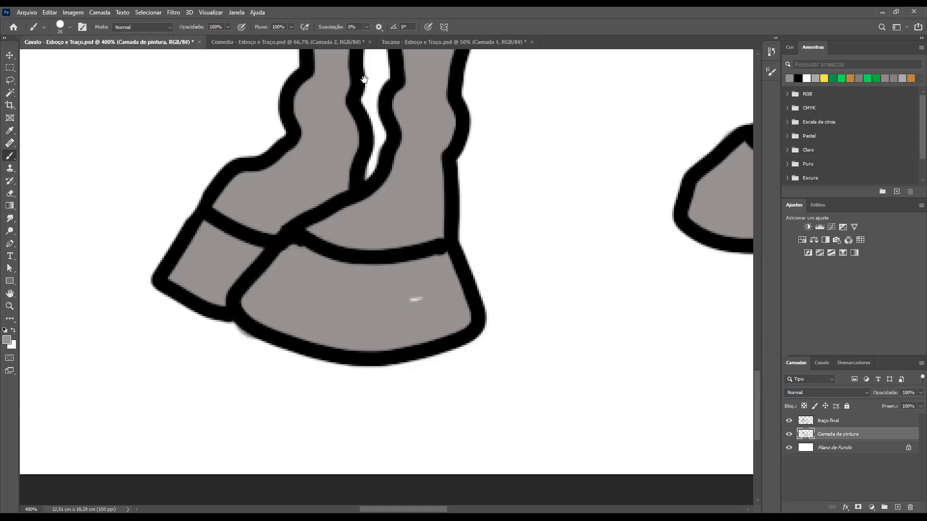
Paint a grey band inside the chest outline, up the front of the neck and along the underside of the jaw
{"action": "left_click_drag", "start_coordinate": [277, 375], "coordinate": [281, 430]}
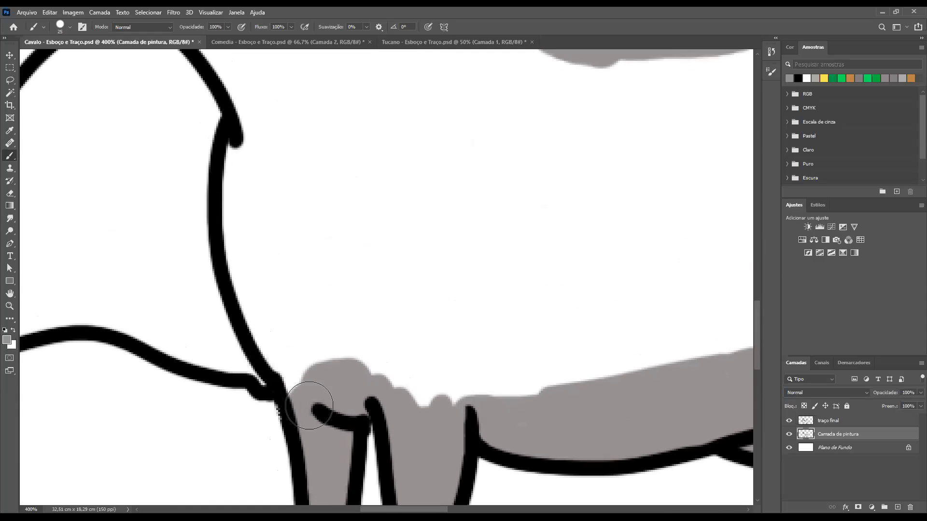
{"action": "mouse_move", "coordinate": [289, 381]}
{"action": "left_mouse_down"}
{"action": "mouse_move", "coordinate": [281, 310]}
{"action": "mouse_move", "coordinate": [352, 385]}
{"action": "mouse_move", "coordinate": [321, 346]}
{"action": "mouse_move", "coordinate": [476, 403]}
{"action": "mouse_move", "coordinate": [577, 386]}
{"action": "left_mouse_up"}
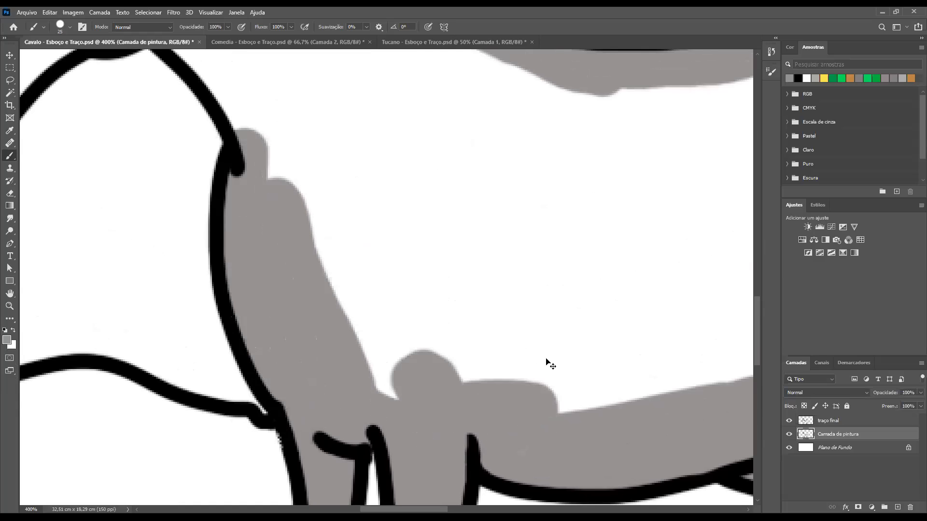
{"action": "key", "text": "ctrl+minus"}
{"action": "key", "text": "ctrl+minus"}
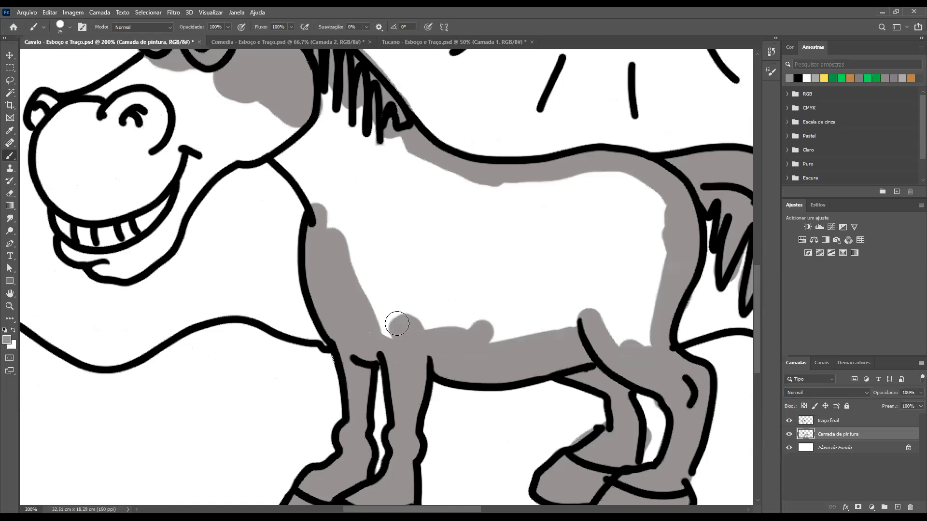
{"action": "mouse_move", "coordinate": [378, 210]}
{"action": "left_mouse_down"}
{"action": "mouse_move", "coordinate": [428, 277]}
{"action": "mouse_move", "coordinate": [386, 214]}
{"action": "mouse_move", "coordinate": [365, 201]}
{"action": "mouse_move", "coordinate": [300, 222]}
{"action": "mouse_move", "coordinate": [264, 286]}
{"action": "left_mouse_up"}
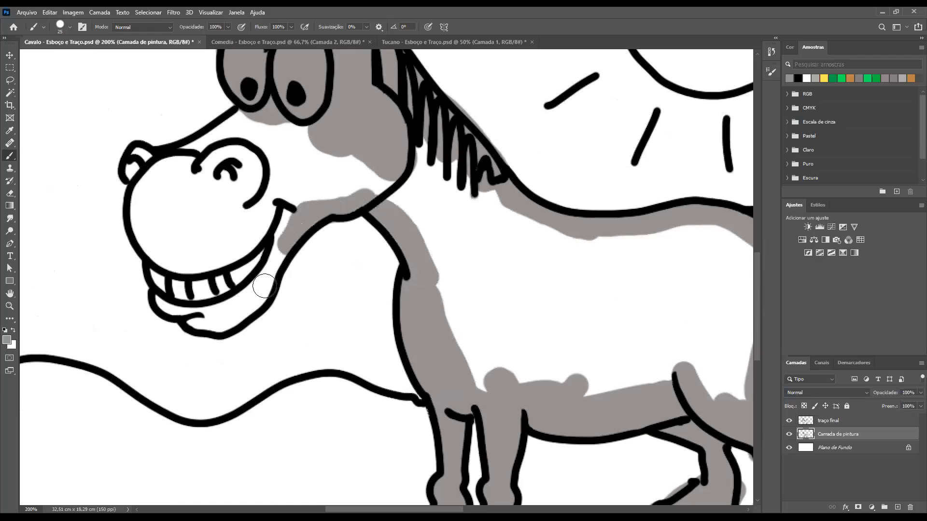
Paint the lower jaw, teeth, muzzle rim, small outer nostril and bridge of the nose grey
{"action": "mouse_move", "coordinate": [230, 321]}
{"action": "left_mouse_down"}
{"action": "mouse_move", "coordinate": [209, 323]}
{"action": "mouse_move", "coordinate": [293, 234]}
{"action": "mouse_move", "coordinate": [287, 214]}
{"action": "mouse_move", "coordinate": [275, 218]}
{"action": "mouse_move", "coordinate": [261, 280]}
{"action": "mouse_move", "coordinate": [228, 305]}
{"action": "mouse_move", "coordinate": [240, 253]}
{"action": "mouse_move", "coordinate": [214, 305]}
{"action": "mouse_move", "coordinate": [183, 270]}
{"action": "mouse_move", "coordinate": [157, 261]}
{"action": "mouse_move", "coordinate": [172, 286]}
{"action": "mouse_move", "coordinate": [199, 288]}
{"action": "mouse_move", "coordinate": [163, 294]}
{"action": "mouse_move", "coordinate": [173, 308]}
{"action": "mouse_move", "coordinate": [201, 303]}
{"action": "left_mouse_up"}
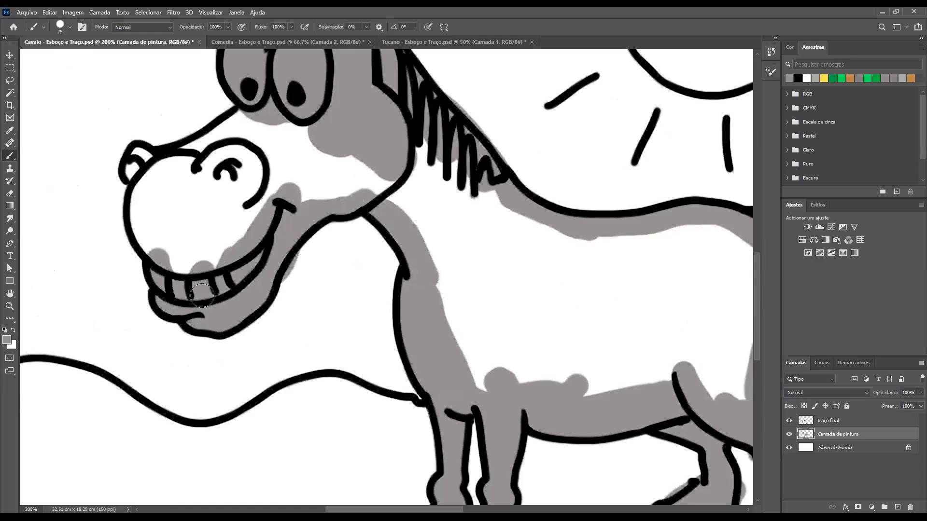
{"action": "mouse_move", "coordinate": [160, 166]}
{"action": "left_mouse_down"}
{"action": "mouse_move", "coordinate": [139, 202]}
{"action": "mouse_move", "coordinate": [156, 260]}
{"action": "mouse_move", "coordinate": [221, 266]}
{"action": "mouse_move", "coordinate": [213, 265]}
{"action": "left_mouse_up"}
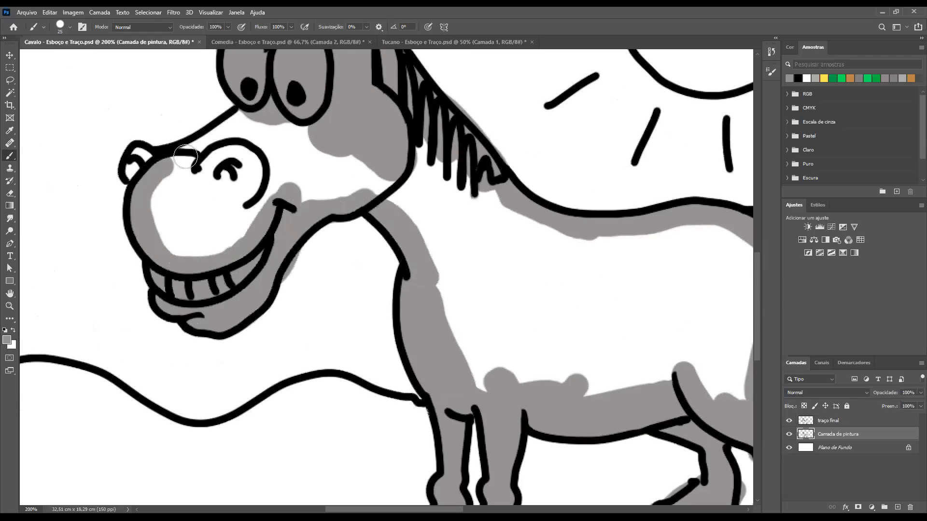
{"action": "mouse_move", "coordinate": [225, 127]}
{"action": "left_mouse_down"}
{"action": "mouse_move", "coordinate": [256, 110]}
{"action": "mouse_move", "coordinate": [165, 161]}
{"action": "mouse_move", "coordinate": [131, 170]}
{"action": "left_mouse_up"}
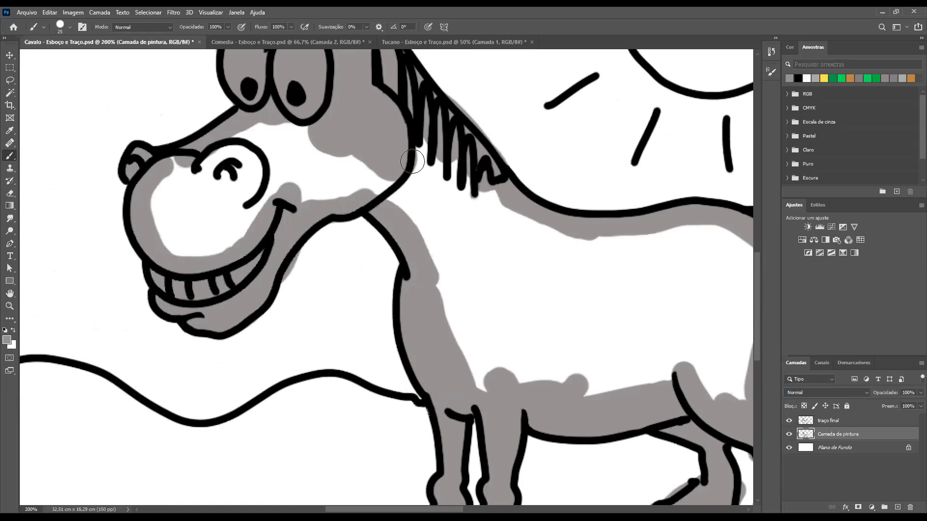
Paint the sun's disc grey, first around the inside of its outline and then across its centre
{"action": "key", "text": "ctrl+minus"}
{"action": "key", "text": "ctrl+minus"}
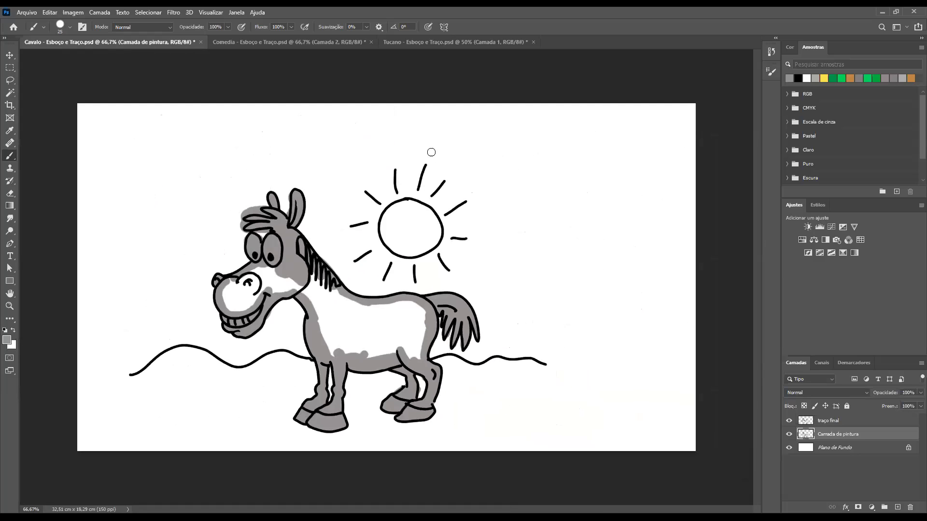
{"action": "left_click_drag", "start_coordinate": [389, 207], "coordinate": [454, 256]}
{"action": "mouse_move", "coordinate": [502, 190]}
{"action": "left_mouse_down"}
{"action": "mouse_move", "coordinate": [414, 205]}
{"action": "mouse_move", "coordinate": [381, 233]}
{"action": "mouse_move", "coordinate": [364, 283]}
{"action": "mouse_move", "coordinate": [373, 368]}
{"action": "mouse_move", "coordinate": [388, 392]}
{"action": "mouse_move", "coordinate": [432, 422]}
{"action": "mouse_move", "coordinate": [474, 432]}
{"action": "mouse_move", "coordinate": [561, 414]}
{"action": "mouse_move", "coordinate": [598, 389]}
{"action": "mouse_move", "coordinate": [620, 358]}
{"action": "mouse_move", "coordinate": [604, 267]}
{"action": "mouse_move", "coordinate": [617, 354]}
{"action": "mouse_move", "coordinate": [613, 300]}
{"action": "mouse_move", "coordinate": [615, 341]}
{"action": "mouse_move", "coordinate": [601, 360]}
{"action": "left_mouse_up"}
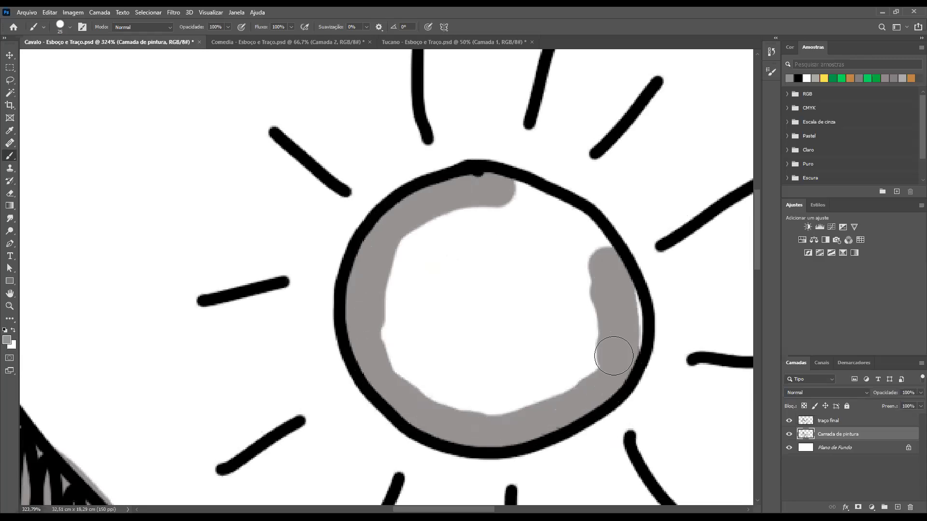
{"action": "mouse_move", "coordinate": [639, 306]}
{"action": "left_mouse_down"}
{"action": "mouse_move", "coordinate": [623, 346]}
{"action": "mouse_move", "coordinate": [631, 330]}
{"action": "mouse_move", "coordinate": [616, 292]}
{"action": "left_mouse_up"}
{"action": "mouse_move", "coordinate": [597, 261]}
{"action": "left_mouse_down"}
{"action": "mouse_move", "coordinate": [587, 240]}
{"action": "mouse_move", "coordinate": [608, 255]}
{"action": "mouse_move", "coordinate": [570, 219]}
{"action": "mouse_move", "coordinate": [548, 167]}
{"action": "left_mouse_up"}
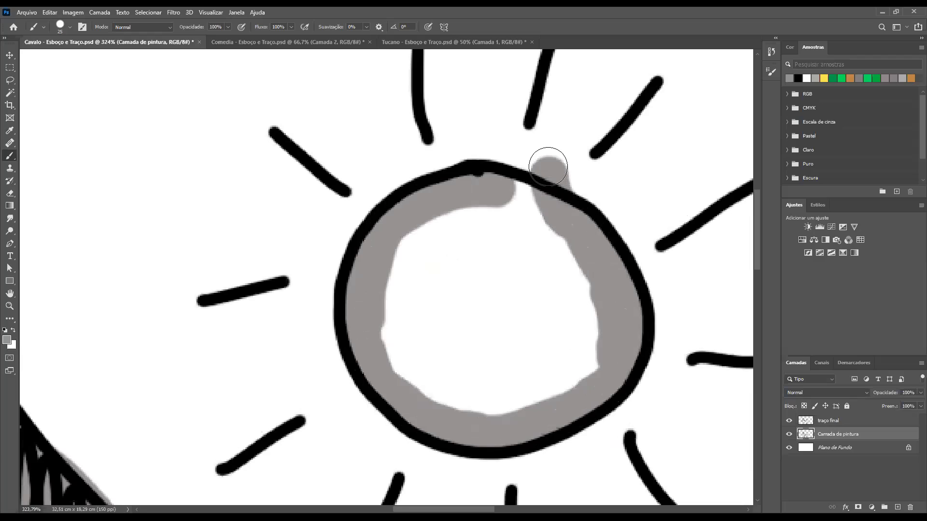
{"action": "key", "text": "ctrl+z"}
{"action": "mouse_move", "coordinate": [575, 232]}
{"action": "left_mouse_down"}
{"action": "mouse_move", "coordinate": [545, 187]}
{"action": "mouse_move", "coordinate": [482, 192]}
{"action": "left_mouse_up"}
{"action": "mouse_move", "coordinate": [600, 255]}
{"action": "left_mouse_down"}
{"action": "mouse_move", "coordinate": [532, 232]}
{"action": "mouse_move", "coordinate": [583, 289]}
{"action": "mouse_move", "coordinate": [582, 383]}
{"action": "mouse_move", "coordinate": [506, 410]}
{"action": "mouse_move", "coordinate": [544, 339]}
{"action": "mouse_move", "coordinate": [550, 290]}
{"action": "mouse_move", "coordinate": [436, 219]}
{"action": "mouse_move", "coordinate": [398, 285]}
{"action": "mouse_move", "coordinate": [497, 280]}
{"action": "mouse_move", "coordinate": [526, 311]}
{"action": "mouse_move", "coordinate": [386, 347]}
{"action": "mouse_move", "coordinate": [459, 366]}
{"action": "mouse_move", "coordinate": [474, 396]}
{"action": "mouse_move", "coordinate": [567, 332]}
{"action": "left_mouse_up"}
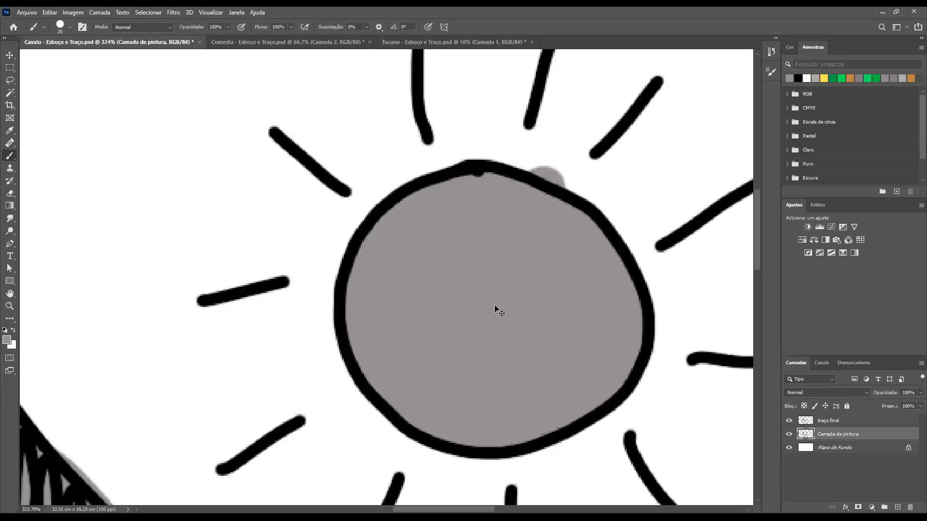
Fill the white areas left on the horse's face, nostril and muzzle with grey, with the brush set to 45 px
{"action": "key", "text": "ctrl+0"}
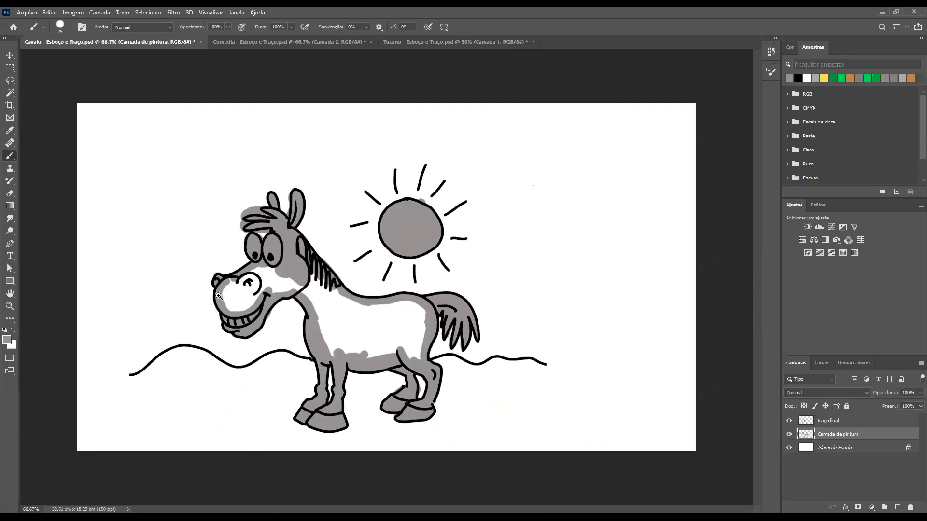
{"action": "left_click_drag", "start_coordinate": [254, 279], "coordinate": [362, 296]}
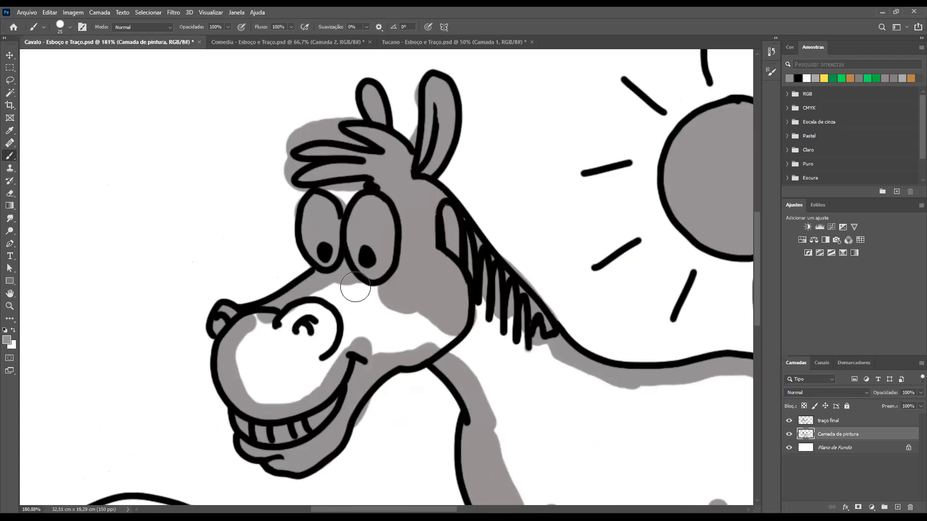
{"action": "key", "text": "bracketright"}
{"action": "key", "text": "bracketright"}
{"action": "key", "text": "bracketright"}
{"action": "mouse_move", "coordinate": [317, 314]}
{"action": "left_mouse_down"}
{"action": "mouse_move", "coordinate": [398, 307]}
{"action": "mouse_move", "coordinate": [386, 320]}
{"action": "mouse_move", "coordinate": [403, 298]}
{"action": "left_mouse_up"}
{"action": "key", "text": "bracketleft"}
{"action": "key", "text": "bracketleft"}
{"action": "mouse_move", "coordinate": [405, 336]}
{"action": "left_mouse_down"}
{"action": "mouse_move", "coordinate": [447, 324]}
{"action": "mouse_move", "coordinate": [354, 336]}
{"action": "left_mouse_up"}
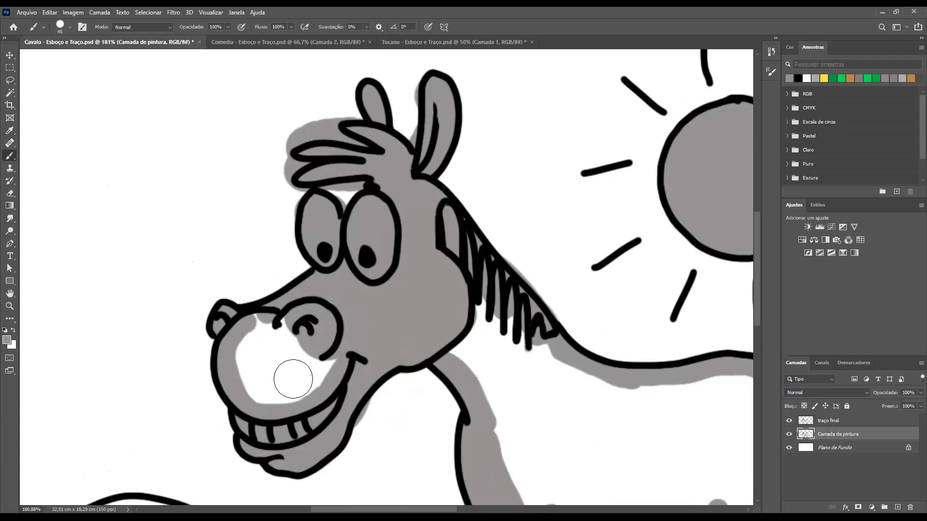
{"action": "left_click_drag", "start_coordinate": [293, 379], "coordinate": [331, 358]}
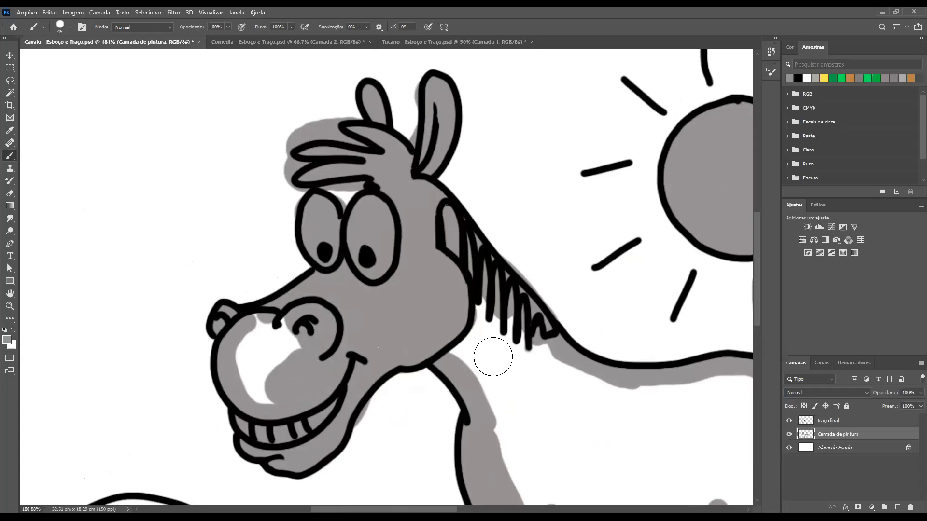
{"action": "mouse_move", "coordinate": [278, 357]}
{"action": "left_mouse_down"}
{"action": "mouse_move", "coordinate": [268, 386]}
{"action": "mouse_move", "coordinate": [253, 374]}
{"action": "left_mouse_up"}
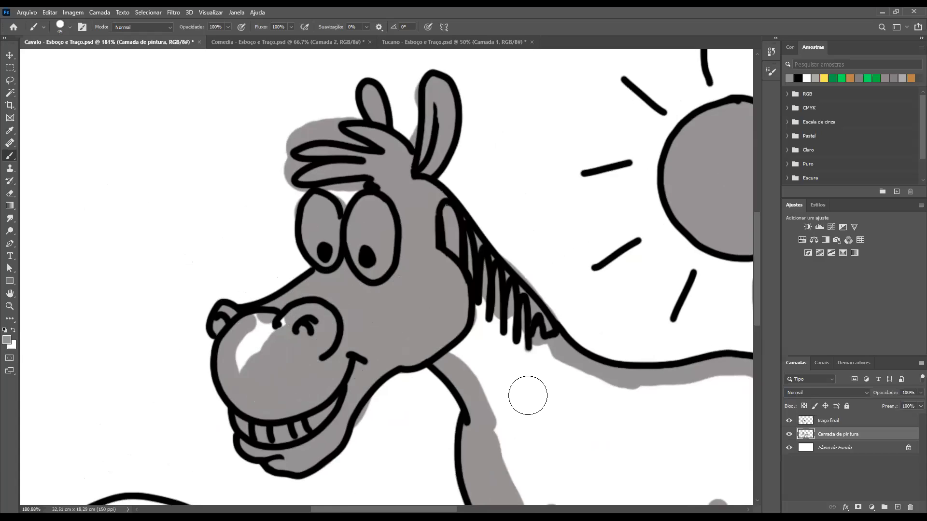
{"action": "left_click_drag", "start_coordinate": [263, 337], "coordinate": [248, 362]}
Fill the white interior of the horse's neck and body with grey, using a larger brush for the open area
{"action": "mouse_move", "coordinate": [509, 387]}
{"action": "left_mouse_down"}
{"action": "mouse_move", "coordinate": [493, 333]}
{"action": "mouse_move", "coordinate": [534, 368]}
{"action": "mouse_move", "coordinate": [549, 363]}
{"action": "mouse_move", "coordinate": [604, 390]}
{"action": "mouse_move", "coordinate": [507, 392]}
{"action": "mouse_move", "coordinate": [497, 378]}
{"action": "mouse_move", "coordinate": [516, 466]}
{"action": "mouse_move", "coordinate": [513, 427]}
{"action": "mouse_move", "coordinate": [409, 236]}
{"action": "left_mouse_up"}
{"action": "left_click_drag", "start_coordinate": [603, 220], "coordinate": [521, 233]}
{"action": "key", "text": "bracketright"}
{"action": "key", "text": "bracketright"}
{"action": "key", "text": "bracketright"}
{"action": "key", "text": "bracketright"}
{"action": "key", "text": "bracketright"}
{"action": "mouse_move", "coordinate": [650, 229]}
{"action": "left_mouse_down"}
{"action": "mouse_move", "coordinate": [645, 294]}
{"action": "mouse_move", "coordinate": [403, 306]}
{"action": "mouse_move", "coordinate": [483, 250]}
{"action": "mouse_move", "coordinate": [604, 269]}
{"action": "left_mouse_up"}
{"action": "key", "text": "ctrl+minus"}
{"action": "key", "text": "ctrl+minus"}
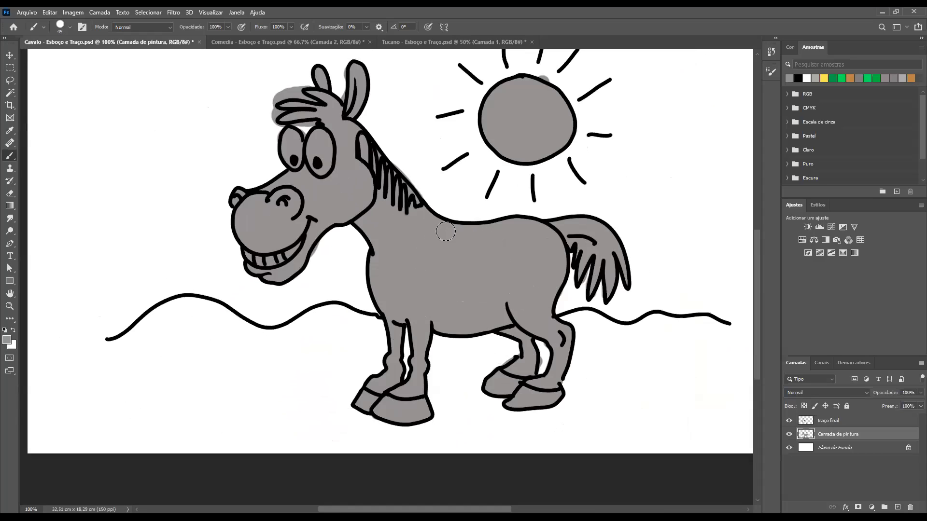
Paint grey patches spilling past the outline above the back, in front of the chest and behind the mane
{"action": "left_click_drag", "start_coordinate": [464, 222], "coordinate": [468, 217]}
{"action": "left_click_drag", "start_coordinate": [521, 236], "coordinate": [500, 215]}
{"action": "left_click_drag", "start_coordinate": [363, 242], "coordinate": [365, 294]}
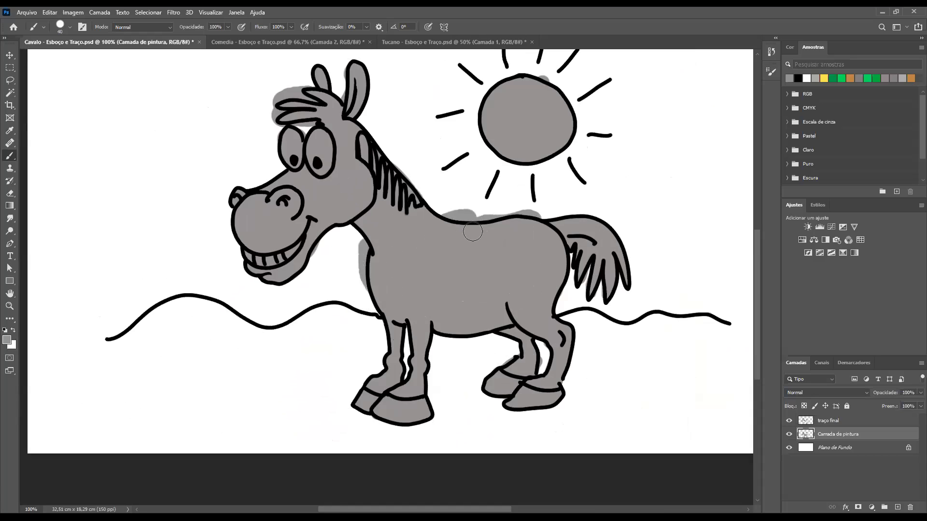
{"action": "left_click_drag", "start_coordinate": [405, 171], "coordinate": [386, 148]}
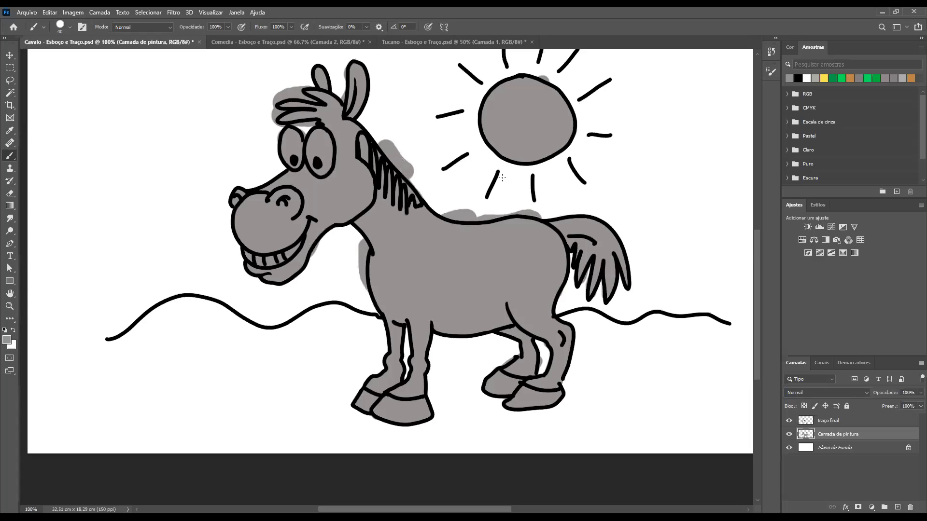
Erase the grey overflow outside the mane's outer outline on the painting layer, with the eraser enlarged to 7 px
{"action": "key", "text": "e"}
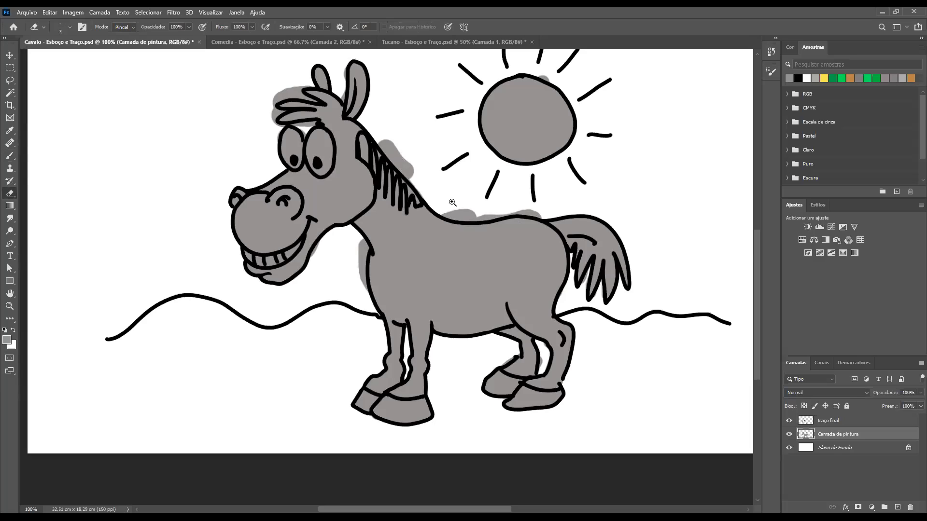
{"action": "left_click_drag", "start_coordinate": [485, 223], "coordinate": [493, 228]}
{"action": "left_click_drag", "start_coordinate": [498, 230], "coordinate": [479, 230]}
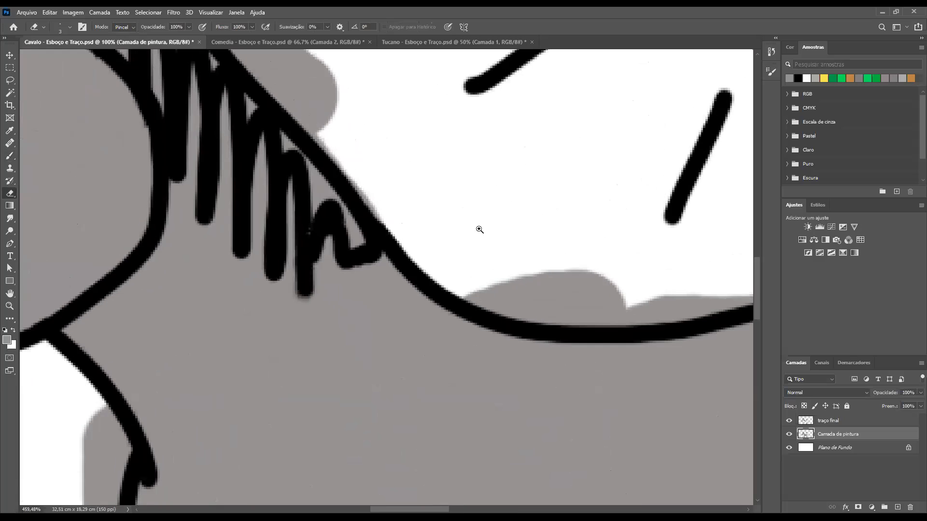
{"action": "left_click_drag", "start_coordinate": [342, 182], "coordinate": [342, 191]}
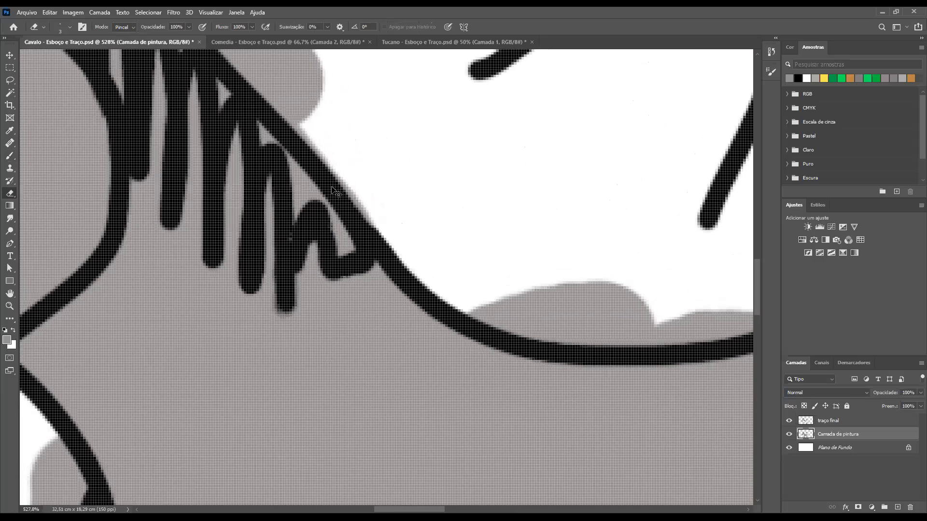
{"action": "key", "text": "ctrl+minus"}
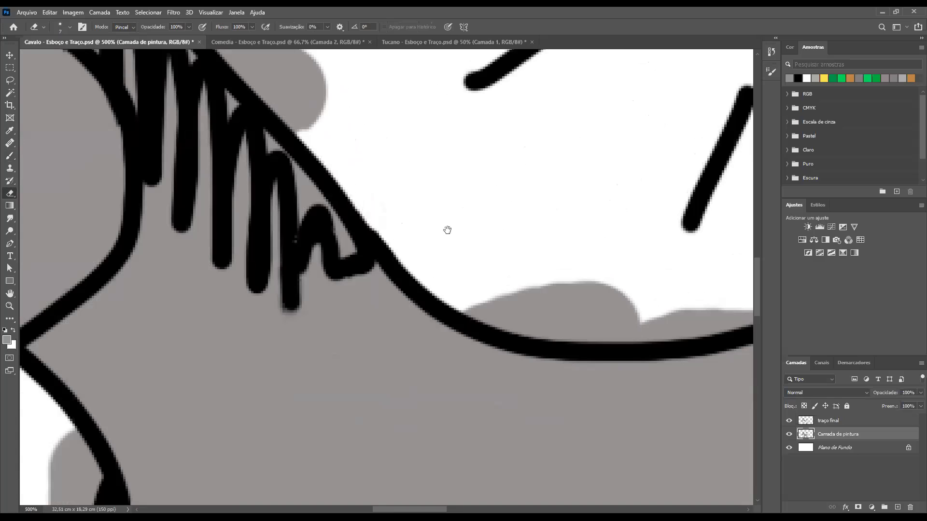
{"action": "left_click_drag", "start_coordinate": [447, 230], "coordinate": [633, 379]}
{"action": "mouse_move", "coordinate": [382, 176]}
{"action": "left_mouse_down"}
{"action": "mouse_move", "coordinate": [489, 288]}
{"action": "mouse_move", "coordinate": [346, 74]}
{"action": "mouse_move", "coordinate": [378, 153]}
{"action": "mouse_move", "coordinate": [426, 223]}
{"action": "mouse_move", "coordinate": [356, 114]}
{"action": "mouse_move", "coordinate": [370, 147]}
{"action": "mouse_move", "coordinate": [373, 76]}
{"action": "mouse_move", "coordinate": [356, 74]}
{"action": "mouse_move", "coordinate": [412, 140]}
{"action": "mouse_move", "coordinate": [412, 97]}
{"action": "mouse_move", "coordinate": [463, 195]}
{"action": "mouse_move", "coordinate": [399, 114]}
{"action": "mouse_move", "coordinate": [439, 193]}
{"action": "mouse_move", "coordinate": [491, 240]}
{"action": "mouse_move", "coordinate": [502, 220]}
{"action": "mouse_move", "coordinate": [458, 195]}
{"action": "mouse_move", "coordinate": [491, 259]}
{"action": "mouse_move", "coordinate": [393, 169]}
{"action": "left_mouse_up"}
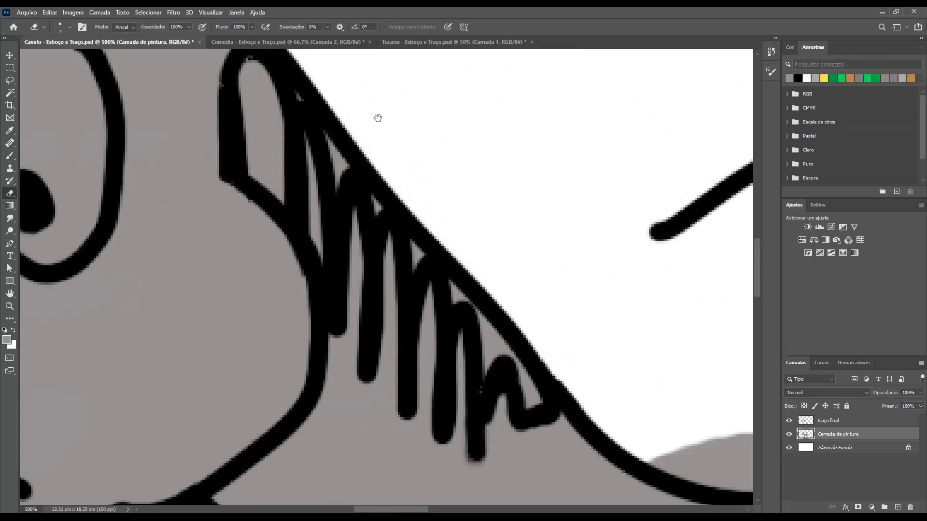
{"action": "mouse_move", "coordinate": [337, 121]}
{"action": "left_mouse_down"}
{"action": "mouse_move", "coordinate": [412, 197]}
{"action": "mouse_move", "coordinate": [502, 355]}
{"action": "left_mouse_up"}
{"action": "mouse_move", "coordinate": [348, 73]}
{"action": "left_mouse_down"}
{"action": "mouse_move", "coordinate": [437, 205]}
{"action": "mouse_move", "coordinate": [410, 183]}
{"action": "left_mouse_up"}
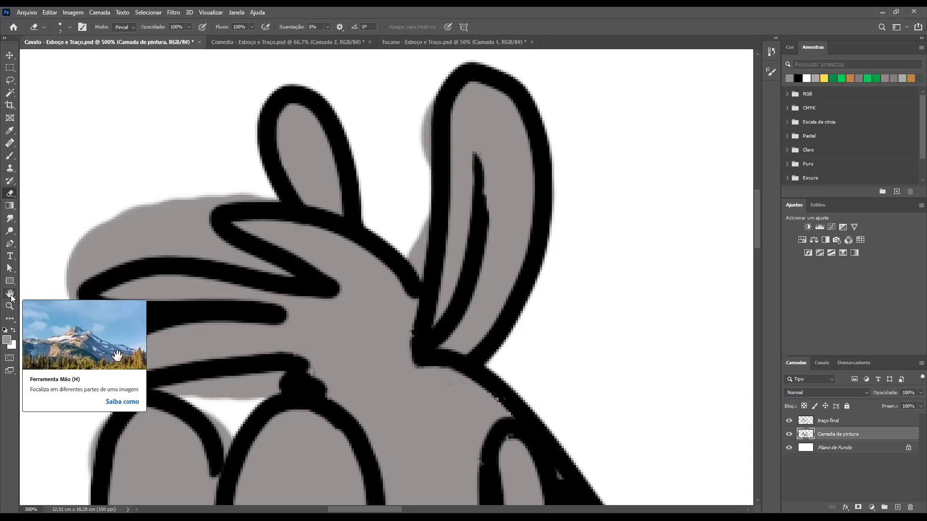
{"action": "key", "text": "space"}
{"action": "left_click_drag", "start_coordinate": [542, 427], "coordinate": [405, 308]}
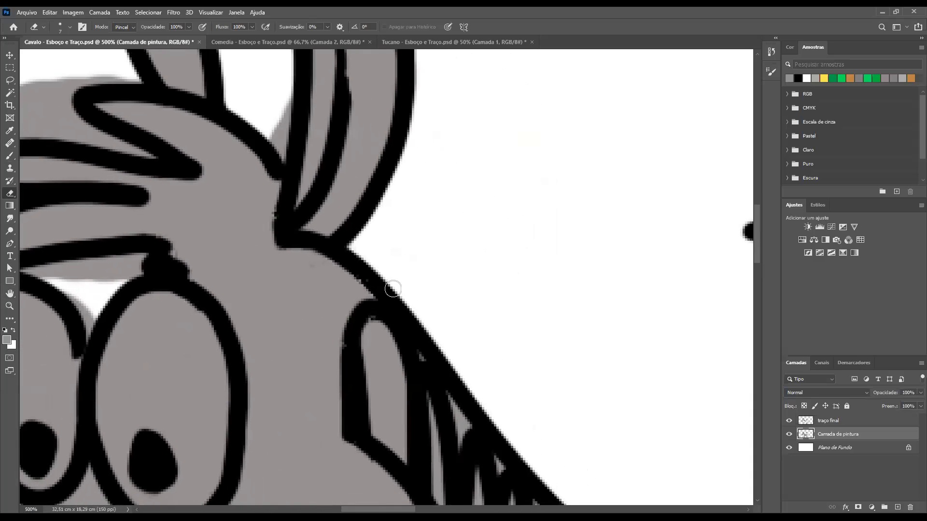
{"action": "left_click_drag", "start_coordinate": [366, 269], "coordinate": [301, 216]}
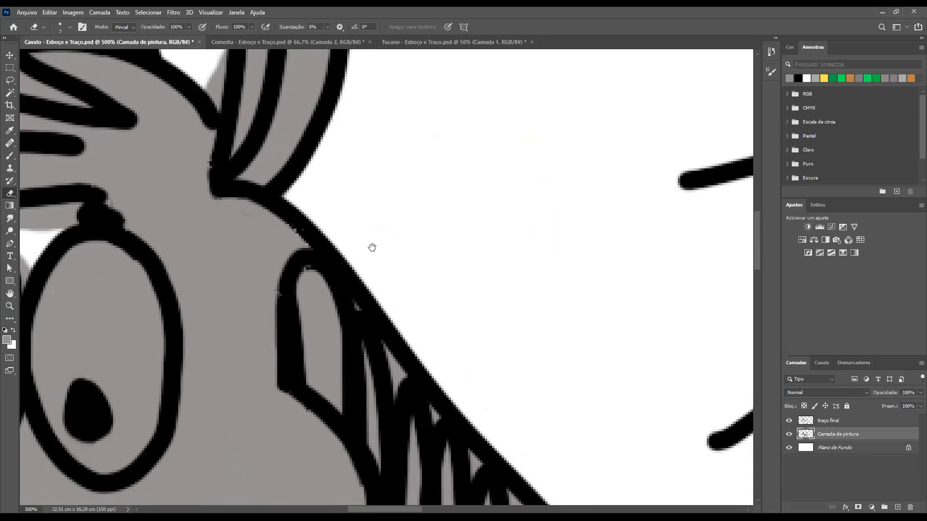
{"action": "key", "text": "h"}
{"action": "left_click_drag", "start_coordinate": [367, 229], "coordinate": [503, 247]}
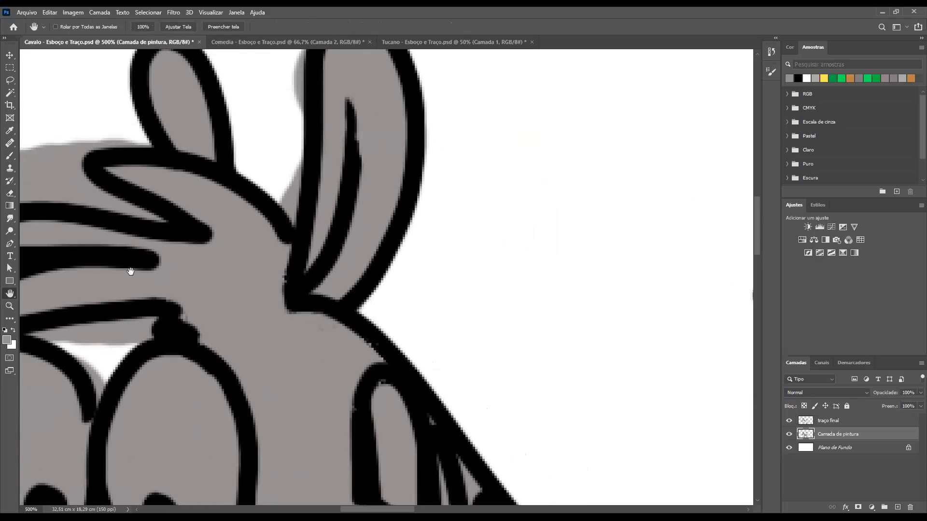
{"action": "key", "text": "e"}
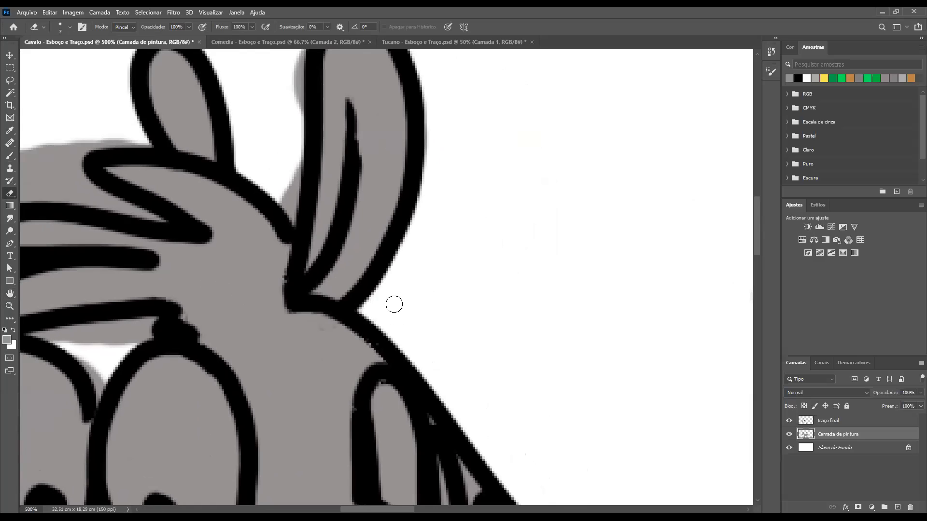
Erase the grey overflow along the front edge of the larger ear, from its upper part down to the forelock
{"action": "mouse_move", "coordinate": [411, 327]}
{"action": "left_mouse_down"}
{"action": "mouse_move", "coordinate": [339, 207]}
{"action": "mouse_move", "coordinate": [339, 180]}
{"action": "left_mouse_up"}
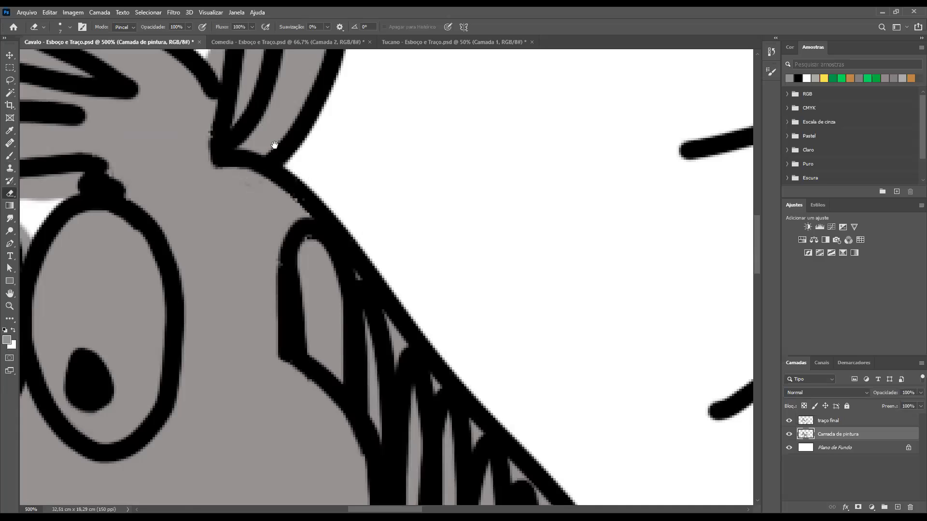
{"action": "left_click_drag", "start_coordinate": [351, 243], "coordinate": [403, 356]}
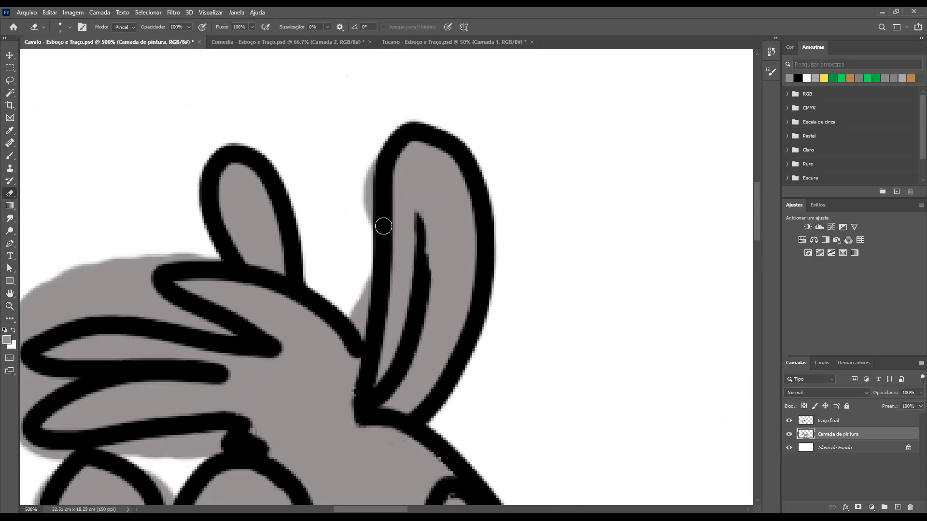
{"action": "mouse_move", "coordinate": [373, 153]}
{"action": "left_mouse_down"}
{"action": "mouse_move", "coordinate": [373, 221]}
{"action": "mouse_move", "coordinate": [355, 161]}
{"action": "mouse_move", "coordinate": [369, 236]}
{"action": "mouse_move", "coordinate": [356, 333]}
{"action": "mouse_move", "coordinate": [344, 298]}
{"action": "mouse_move", "coordinate": [360, 309]}
{"action": "left_mouse_up"}
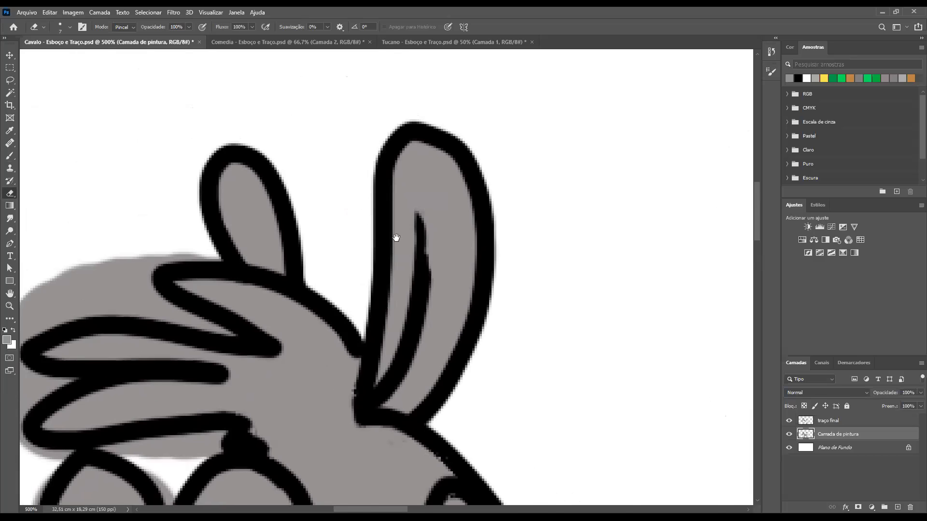
Erase the grey overflow above and around the forelock's outer locks, beside the smaller ear
{"action": "left_click_drag", "start_coordinate": [396, 238], "coordinate": [499, 233]}
{"action": "mouse_move", "coordinate": [403, 218]}
{"action": "left_mouse_down"}
{"action": "mouse_move", "coordinate": [322, 215]}
{"action": "mouse_move", "coordinate": [330, 218]}
{"action": "mouse_move", "coordinate": [239, 232]}
{"action": "mouse_move", "coordinate": [195, 260]}
{"action": "mouse_move", "coordinate": [310, 229]}
{"action": "mouse_move", "coordinate": [420, 290]}
{"action": "mouse_move", "coordinate": [364, 274]}
{"action": "mouse_move", "coordinate": [269, 270]}
{"action": "mouse_move", "coordinate": [194, 303]}
{"action": "mouse_move", "coordinate": [287, 263]}
{"action": "mouse_move", "coordinate": [337, 260]}
{"action": "mouse_move", "coordinate": [280, 255]}
{"action": "mouse_move", "coordinate": [320, 250]}
{"action": "mouse_move", "coordinate": [191, 285]}
{"action": "mouse_move", "coordinate": [216, 284]}
{"action": "left_mouse_up"}
{"action": "left_click_drag", "start_coordinate": [248, 329], "coordinate": [259, 230]}
{"action": "mouse_move", "coordinate": [215, 202]}
{"action": "left_mouse_down"}
{"action": "mouse_move", "coordinate": [253, 237]}
{"action": "mouse_move", "coordinate": [282, 239]}
{"action": "mouse_move", "coordinate": [224, 267]}
{"action": "mouse_move", "coordinate": [221, 304]}
{"action": "mouse_move", "coordinate": [230, 313]}
{"action": "mouse_move", "coordinate": [269, 310]}
{"action": "mouse_move", "coordinate": [227, 307]}
{"action": "mouse_move", "coordinate": [205, 280]}
{"action": "mouse_move", "coordinate": [213, 255]}
{"action": "mouse_move", "coordinate": [238, 244]}
{"action": "mouse_move", "coordinate": [204, 273]}
{"action": "mouse_move", "coordinate": [229, 236]}
{"action": "left_mouse_up"}
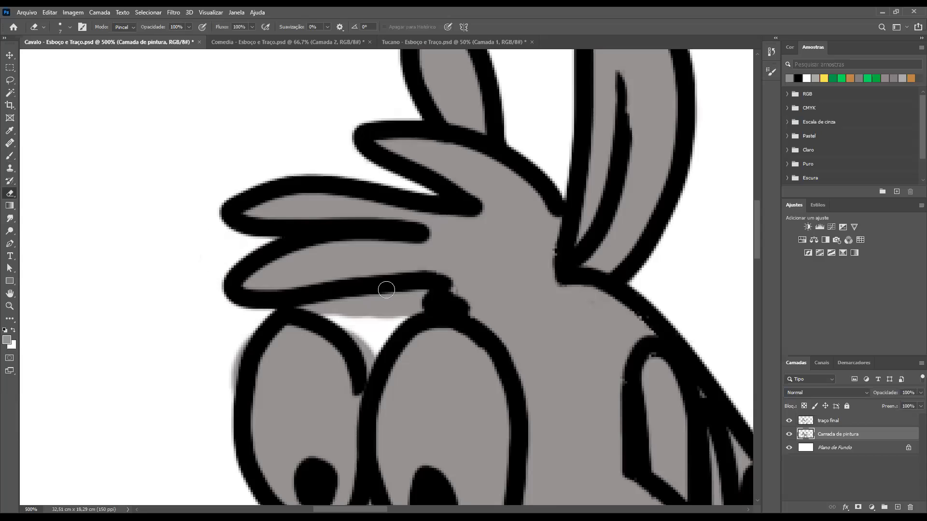
Erase the grey overflow between the forelock and the eyes and along the farther eye's outer edge
{"action": "mouse_move", "coordinate": [417, 308]}
{"action": "left_mouse_down"}
{"action": "mouse_move", "coordinate": [386, 300]}
{"action": "mouse_move", "coordinate": [305, 310]}
{"action": "mouse_move", "coordinate": [372, 320]}
{"action": "mouse_move", "coordinate": [405, 312]}
{"action": "mouse_move", "coordinate": [358, 326]}
{"action": "mouse_move", "coordinate": [366, 371]}
{"action": "mouse_move", "coordinate": [392, 317]}
{"action": "left_mouse_up"}
{"action": "mouse_move", "coordinate": [229, 364]}
{"action": "left_mouse_down"}
{"action": "mouse_move", "coordinate": [232, 356]}
{"action": "mouse_move", "coordinate": [223, 393]}
{"action": "mouse_move", "coordinate": [241, 341]}
{"action": "left_mouse_up"}
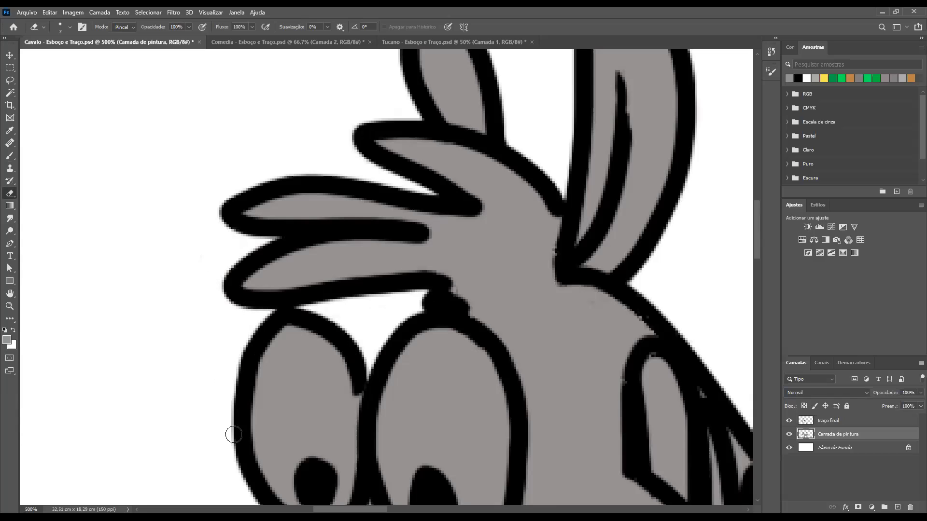
{"action": "mouse_move", "coordinate": [231, 380]}
{"action": "left_mouse_down"}
{"action": "mouse_move", "coordinate": [261, 278]}
{"action": "mouse_move", "coordinate": [254, 238]}
{"action": "left_mouse_up"}
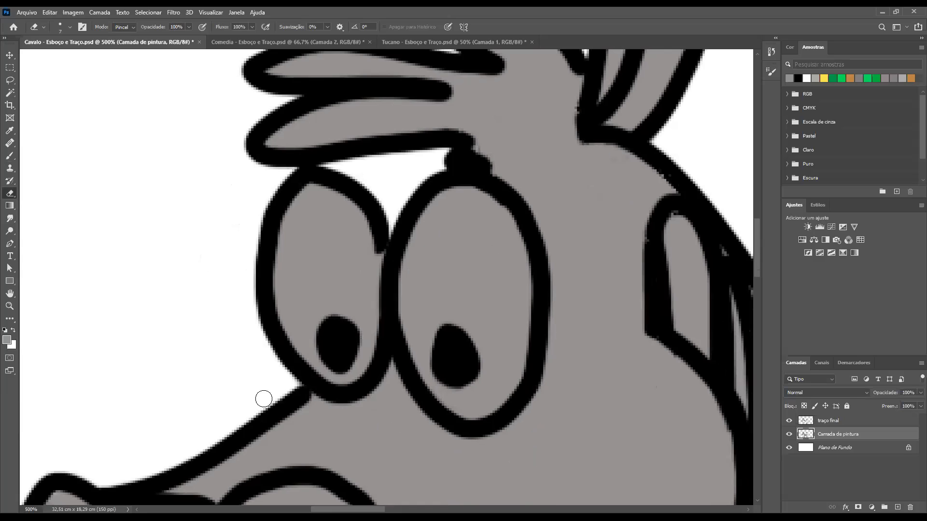
Erase the grey overflow beneath the horse's jaw, just outside the throat outline
{"action": "scroll", "coordinate": [376, 322], "scroll_direction": "down", "scroll_amount": 10}
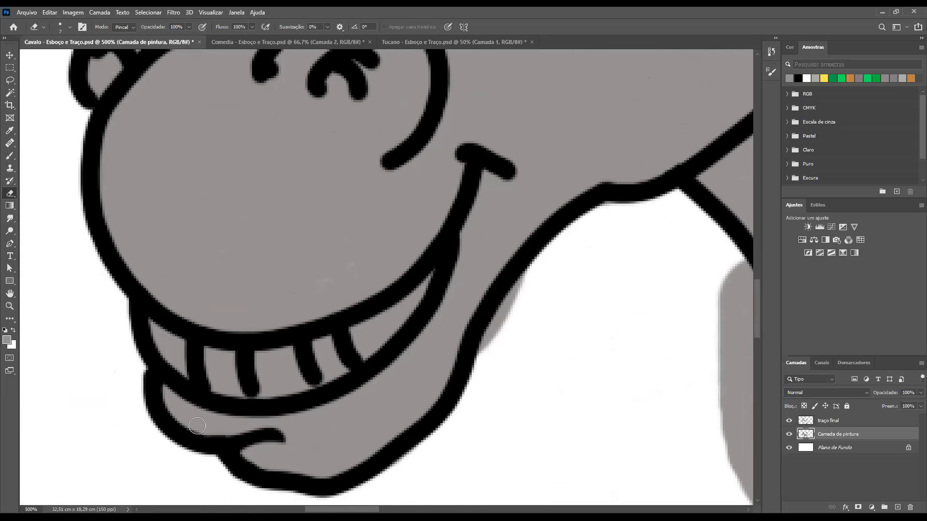
{"action": "mouse_move", "coordinate": [451, 328]}
{"action": "left_mouse_down"}
{"action": "mouse_move", "coordinate": [408, 290]}
{"action": "mouse_move", "coordinate": [437, 325]}
{"action": "mouse_move", "coordinate": [468, 256]}
{"action": "left_mouse_up"}
{"action": "scroll", "coordinate": [523, 314], "scroll_direction": "up", "scroll_amount": 2}
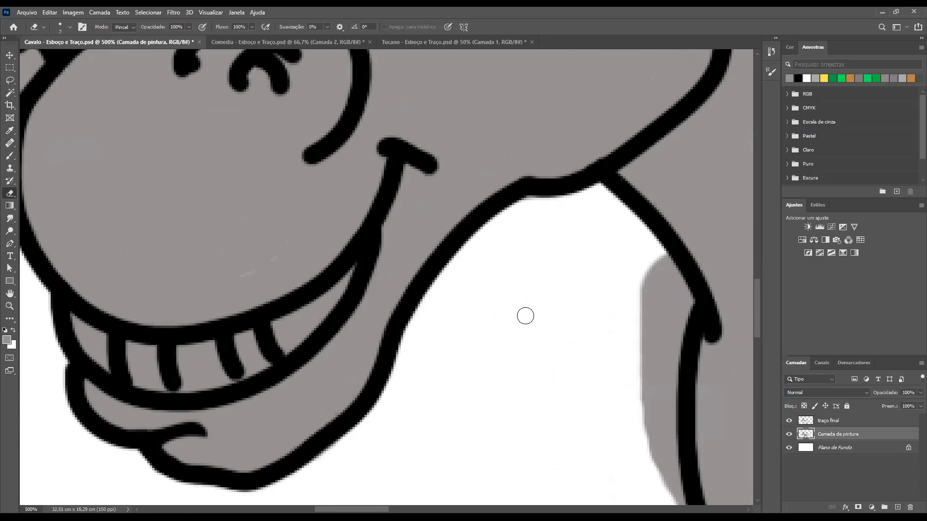
Erase the grey patch spilling past the outline in front of the horse's chest
{"action": "scroll", "coordinate": [533, 273], "scroll_direction": "right", "scroll_amount": 4}
{"action": "mouse_move", "coordinate": [550, 279]}
{"action": "left_mouse_down"}
{"action": "mouse_move", "coordinate": [573, 306]}
{"action": "mouse_move", "coordinate": [556, 376]}
{"action": "mouse_move", "coordinate": [550, 305]}
{"action": "mouse_move", "coordinate": [557, 328]}
{"action": "mouse_move", "coordinate": [525, 275]}
{"action": "mouse_move", "coordinate": [520, 317]}
{"action": "mouse_move", "coordinate": [530, 305]}
{"action": "mouse_move", "coordinate": [550, 392]}
{"action": "left_mouse_up"}
{"action": "left_click_drag", "start_coordinate": [556, 475], "coordinate": [543, 425]}
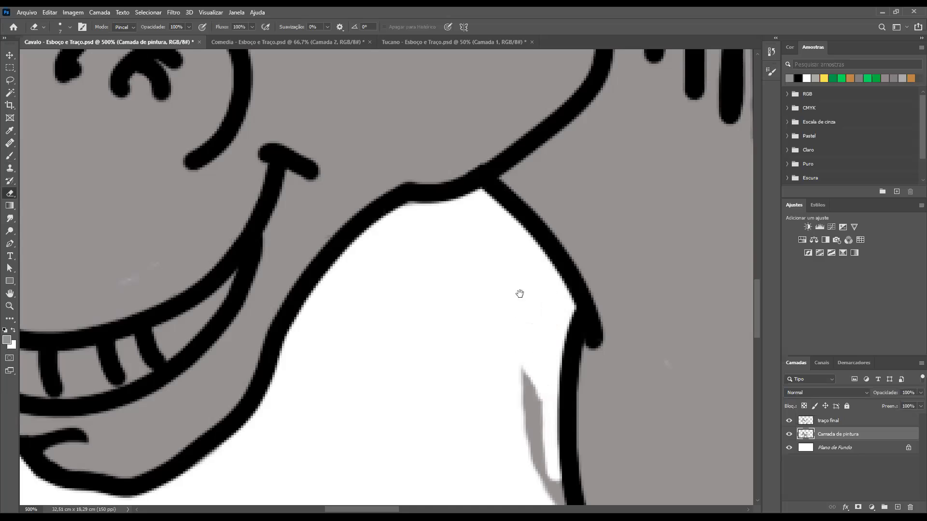
{"action": "left_click_drag", "start_coordinate": [532, 389], "coordinate": [505, 239]}
{"action": "mouse_move", "coordinate": [535, 372]}
{"action": "left_mouse_down"}
{"action": "mouse_move", "coordinate": [538, 362]}
{"action": "mouse_move", "coordinate": [542, 372]}
{"action": "left_mouse_up"}
{"action": "scroll", "coordinate": [542, 372], "scroll_direction": "down", "scroll_amount": 3}
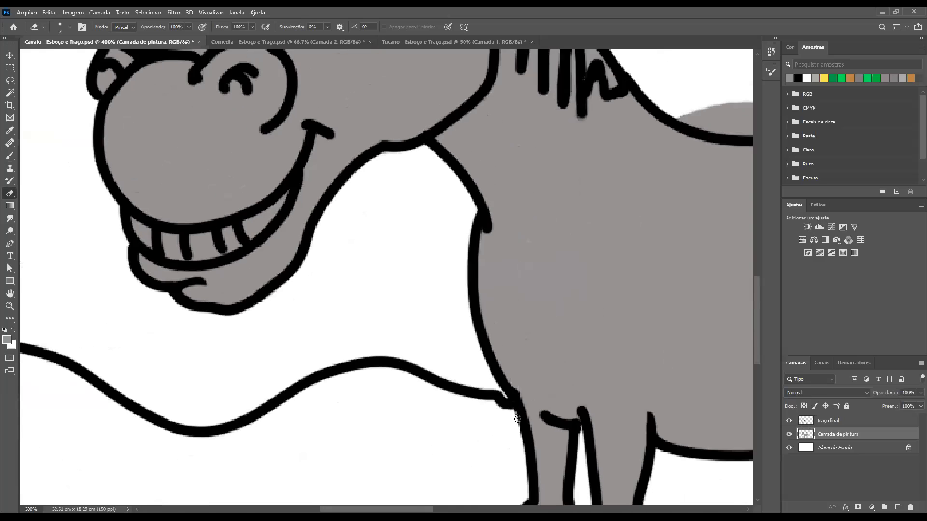
Erase the grey overflow above the far hind hoof and in the gap between the hind legs
{"action": "left_click_drag", "start_coordinate": [510, 283], "coordinate": [494, 87]}
{"action": "mouse_move", "coordinate": [434, 203]}
{"action": "left_mouse_down"}
{"action": "mouse_move", "coordinate": [468, 211]}
{"action": "mouse_move", "coordinate": [445, 201]}
{"action": "left_mouse_up"}
{"action": "left_click_drag", "start_coordinate": [347, 393], "coordinate": [250, 262]}
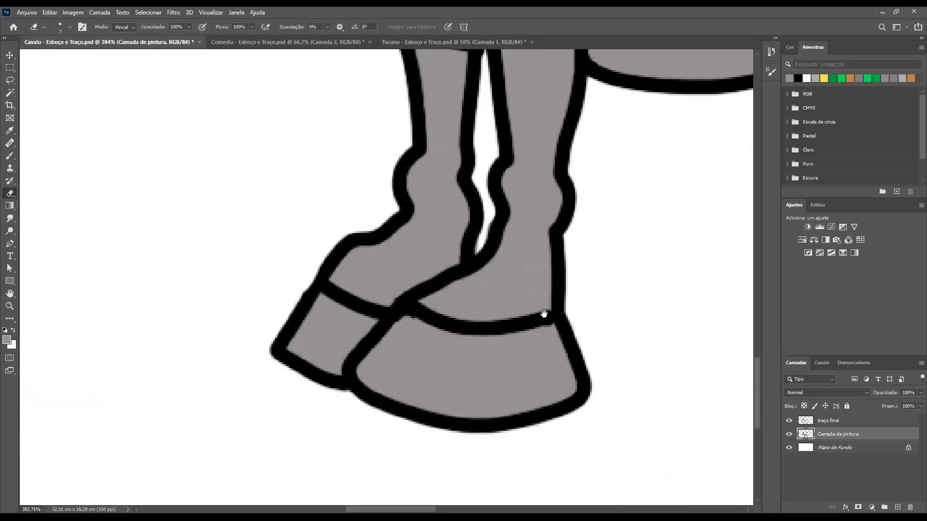
{"action": "mouse_move", "coordinate": [725, 159]}
{"action": "left_mouse_down"}
{"action": "mouse_move", "coordinate": [565, 222]}
{"action": "mouse_move", "coordinate": [531, 196]}
{"action": "left_mouse_up"}
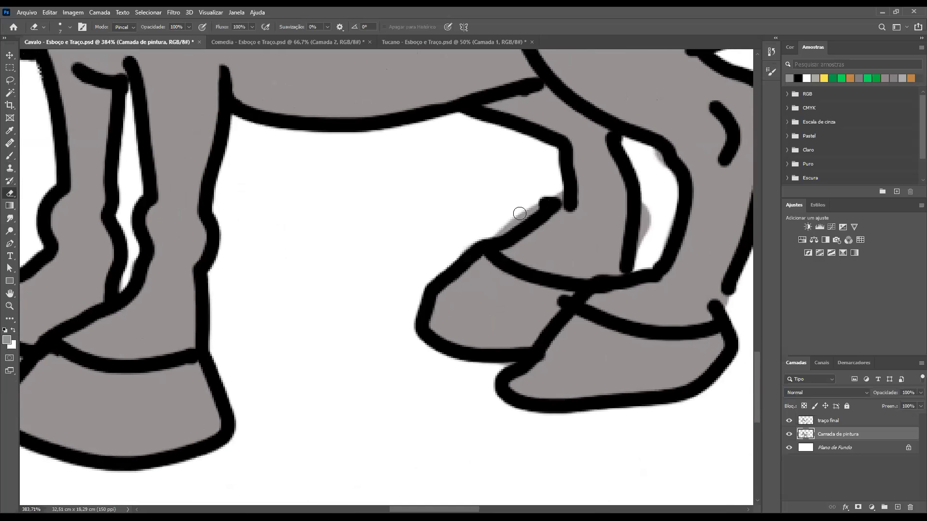
{"action": "left_click_drag", "start_coordinate": [502, 230], "coordinate": [540, 204]}
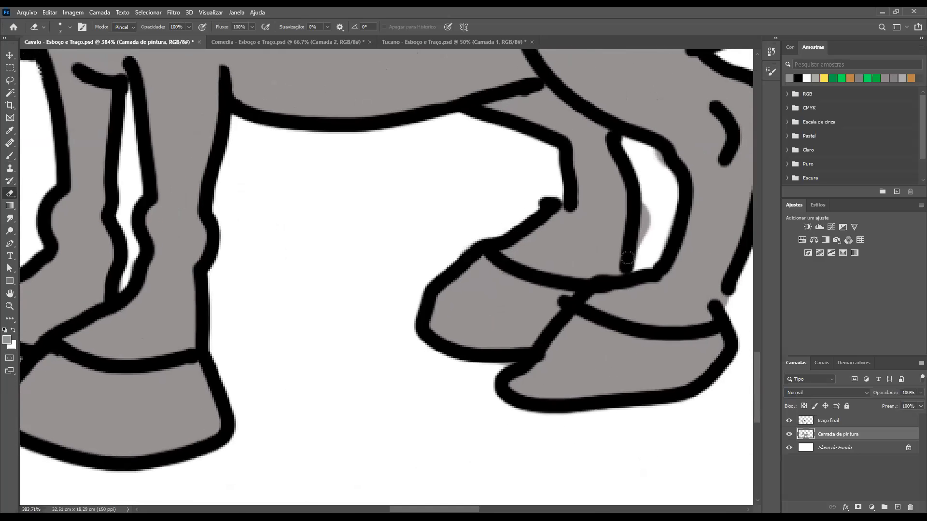
{"action": "mouse_move", "coordinate": [647, 225]}
{"action": "left_mouse_down"}
{"action": "mouse_move", "coordinate": [651, 304]}
{"action": "mouse_move", "coordinate": [537, 301]}
{"action": "mouse_move", "coordinate": [435, 381]}
{"action": "left_mouse_up"}
Erase the grey overflow between the tail's pointed strands, adjusting the eraser size to 5 px and 8 px
{"action": "mouse_move", "coordinate": [461, 263]}
{"action": "left_mouse_down"}
{"action": "mouse_move", "coordinate": [430, 394]}
{"action": "mouse_move", "coordinate": [373, 335]}
{"action": "mouse_move", "coordinate": [428, 340]}
{"action": "mouse_move", "coordinate": [448, 320]}
{"action": "left_mouse_up"}
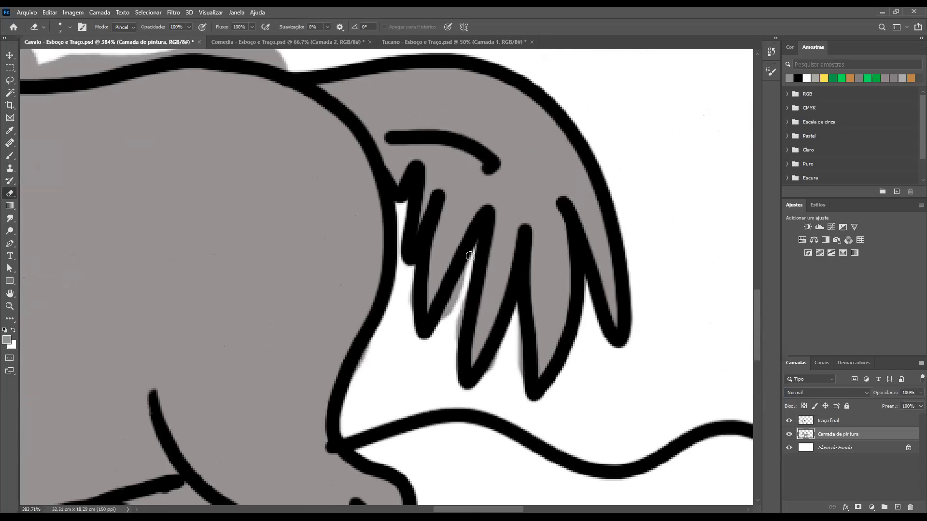
{"action": "left_click_drag", "start_coordinate": [462, 284], "coordinate": [464, 276]}
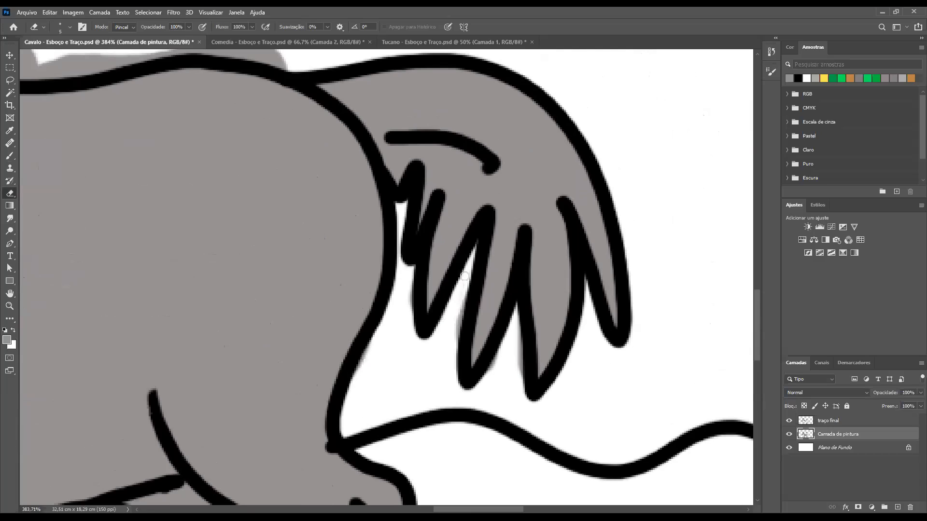
{"action": "left_click_drag", "start_coordinate": [458, 328], "coordinate": [468, 271]}
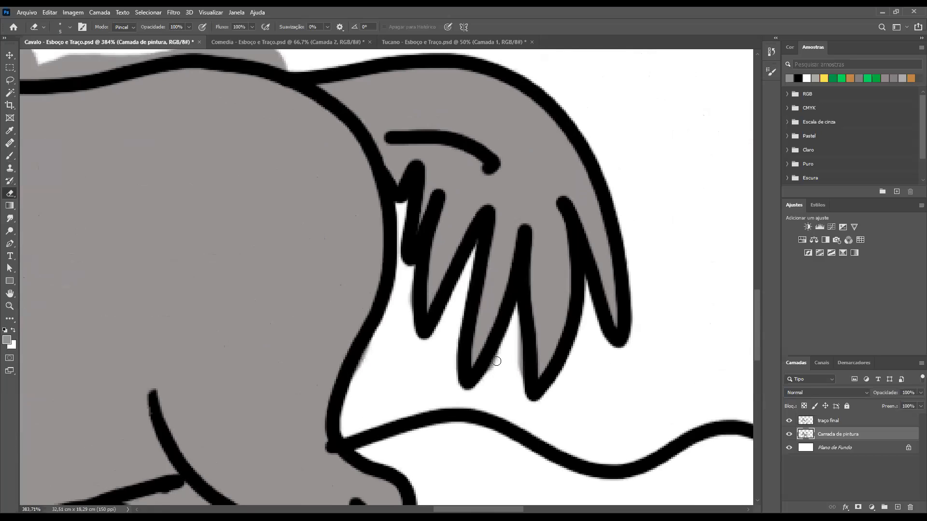
{"action": "left_click_drag", "start_coordinate": [509, 348], "coordinate": [520, 329]}
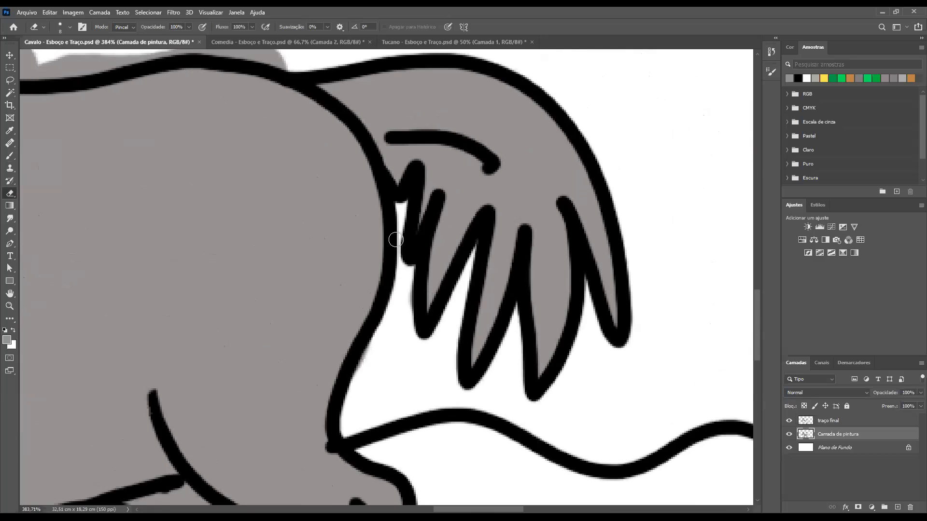
{"action": "left_click_drag", "start_coordinate": [418, 336], "coordinate": [411, 282]}
Erase the grey patches spilling above the horse's back, from the rump to the base of the mane
{"action": "left_click_drag", "start_coordinate": [587, 272], "coordinate": [679, 381]}
{"action": "left_click_drag", "start_coordinate": [317, 146], "coordinate": [534, 198]}
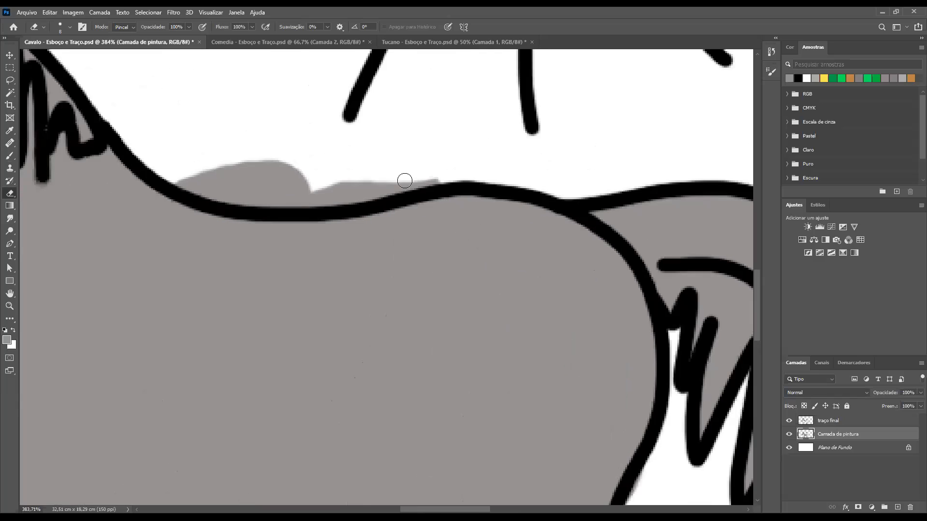
{"action": "mouse_move", "coordinate": [377, 189]}
{"action": "left_mouse_down"}
{"action": "mouse_move", "coordinate": [306, 196]}
{"action": "mouse_move", "coordinate": [319, 179]}
{"action": "mouse_move", "coordinate": [331, 178]}
{"action": "mouse_move", "coordinate": [291, 192]}
{"action": "left_mouse_up"}
{"action": "left_click_drag", "start_coordinate": [292, 193], "coordinate": [467, 199]}
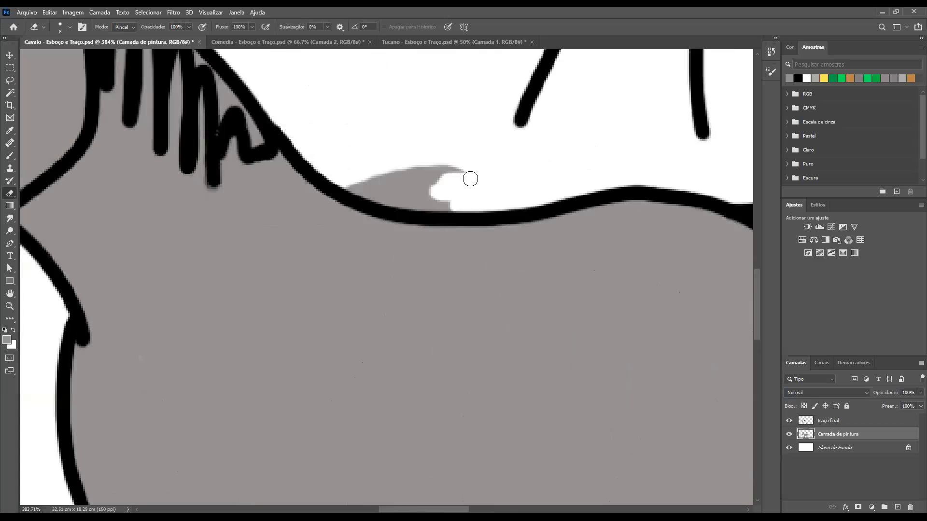
{"action": "mouse_move", "coordinate": [370, 185]}
{"action": "left_mouse_down"}
{"action": "mouse_move", "coordinate": [386, 184]}
{"action": "mouse_move", "coordinate": [356, 187]}
{"action": "mouse_move", "coordinate": [475, 203]}
{"action": "mouse_move", "coordinate": [429, 209]}
{"action": "mouse_move", "coordinate": [472, 211]}
{"action": "left_mouse_up"}
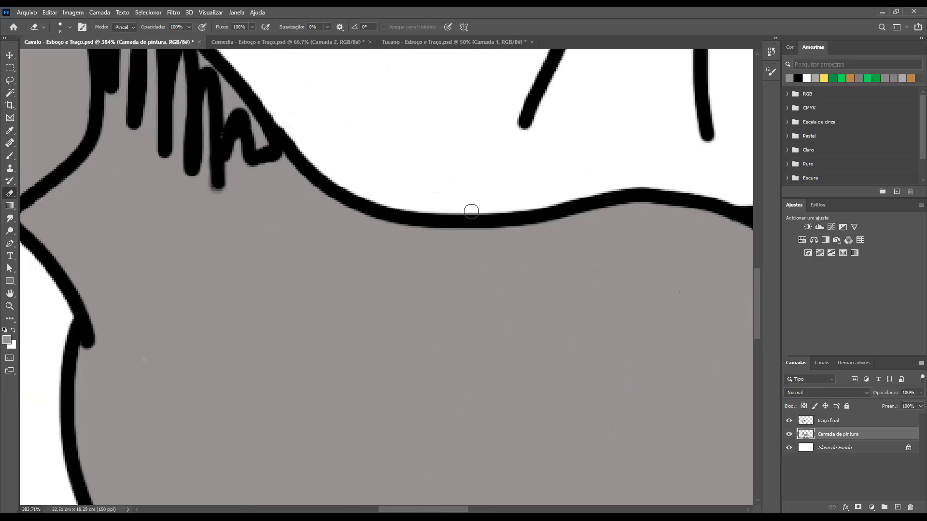
Examine the sun's edges and the whole scene, toggling the visibility of the "traço final" and "Camada de pintura" layers to compare lines and paint
{"action": "mouse_move", "coordinate": [389, 146]}
{"action": "left_mouse_down"}
{"action": "mouse_move", "coordinate": [413, 224]}
{"action": "mouse_move", "coordinate": [374, 211]}
{"action": "mouse_move", "coordinate": [350, 234]}
{"action": "mouse_move", "coordinate": [271, 228]}
{"action": "left_mouse_up"}
{"action": "left_click_drag", "start_coordinate": [566, 235], "coordinate": [333, 265]}
{"action": "left_click_drag", "start_coordinate": [360, 58], "coordinate": [403, 204]}
{"action": "left_click_drag", "start_coordinate": [505, 212], "coordinate": [574, 250]}
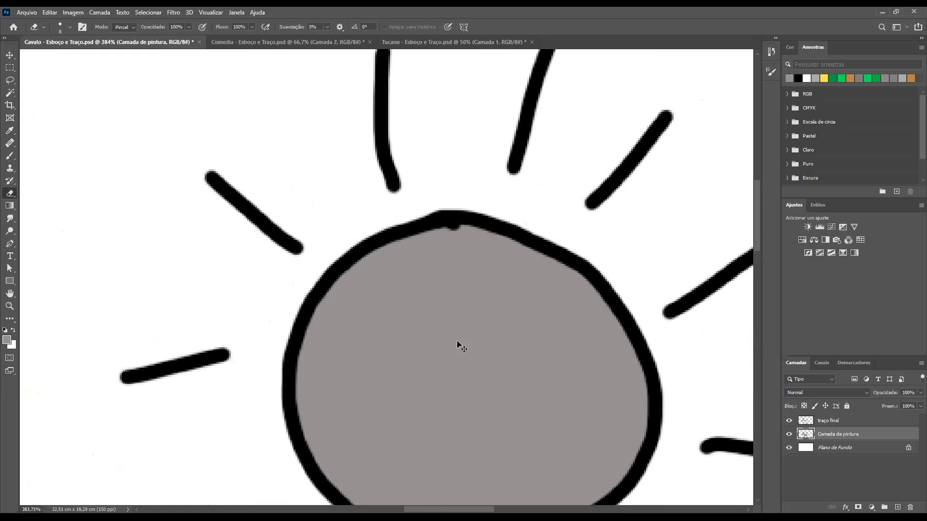
{"action": "key", "text": "ctrl+minus"}
{"action": "key", "text": "ctrl+0"}
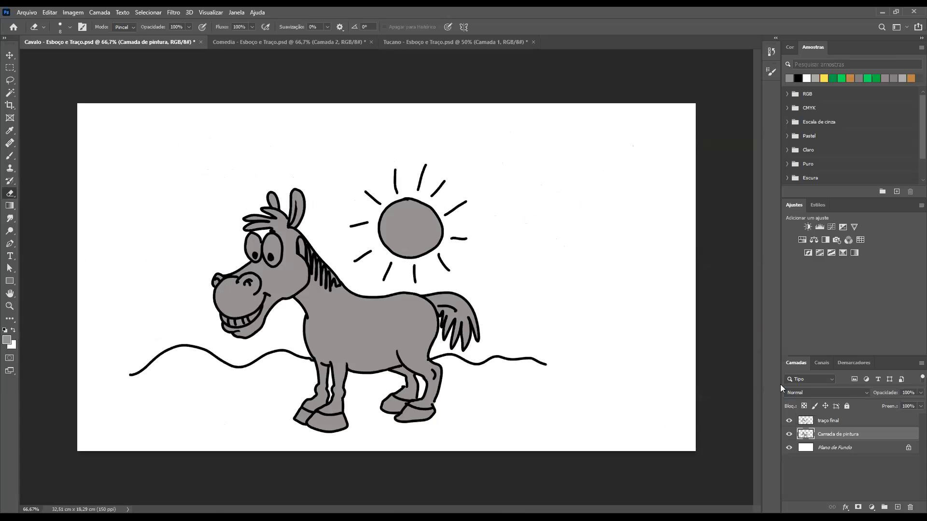
{"action": "left_click", "coordinate": [790, 421]}
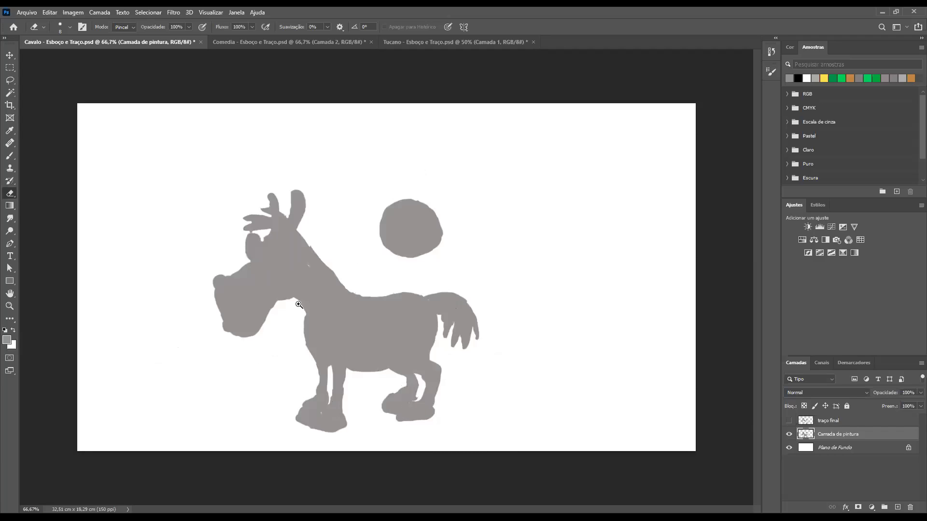
{"action": "left_click_drag", "start_coordinate": [298, 305], "coordinate": [555, 366]}
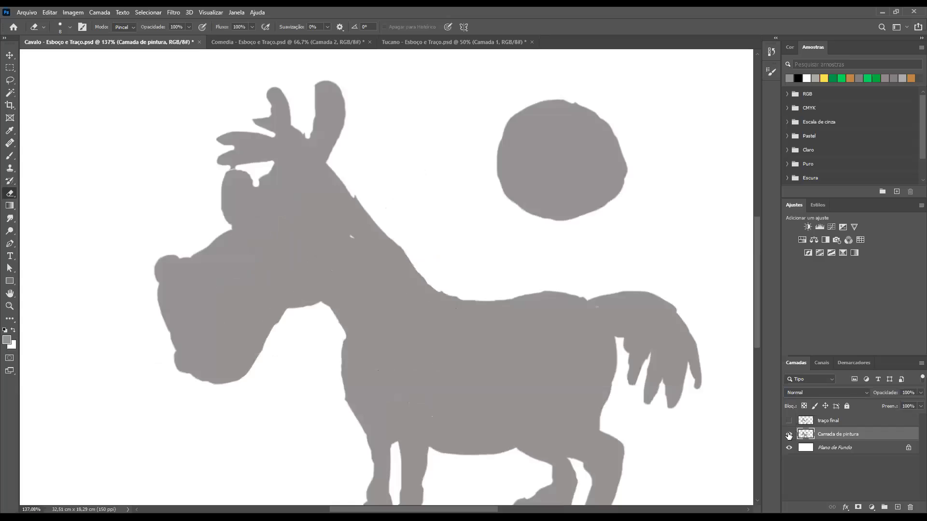
{"action": "left_click", "coordinate": [789, 435]}
{"action": "left_click", "coordinate": [788, 423]}
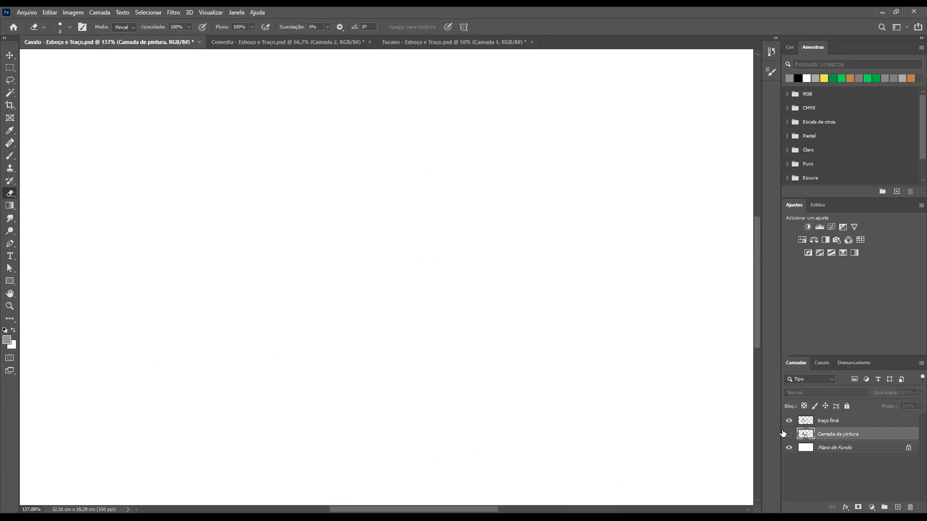
{"action": "left_click", "coordinate": [789, 435]}
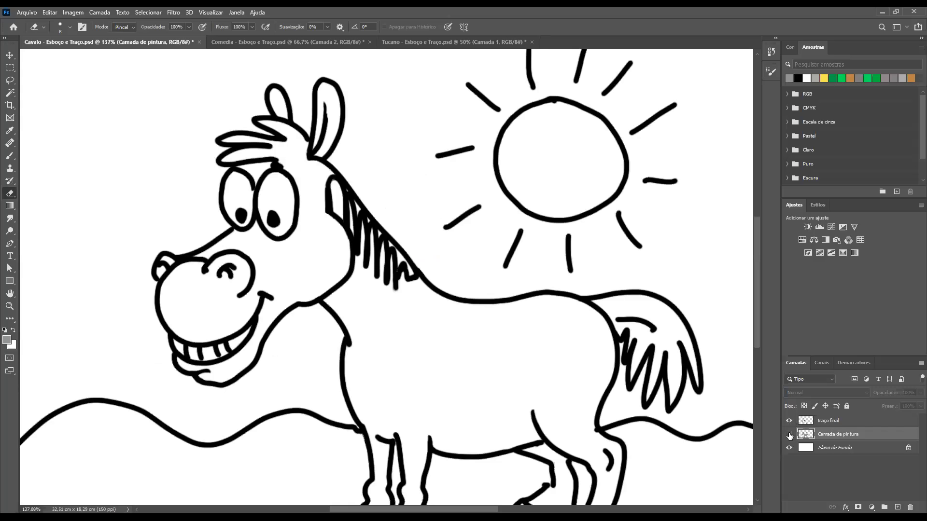
{"action": "left_click", "coordinate": [789, 435]}
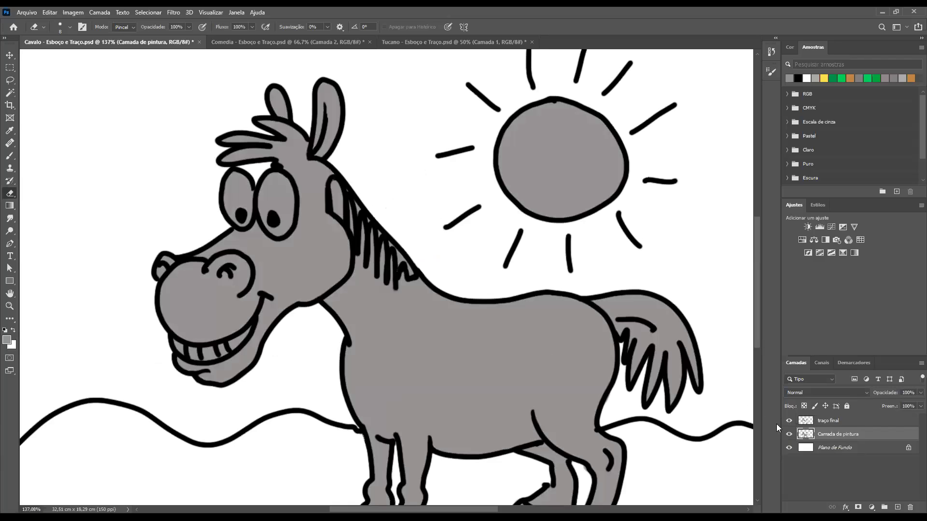
Hide the "traço final" layer, cover the small unpainted gaps in the neck and front hoof with the 40 px grey brush, and show the layer again
{"action": "left_click", "coordinate": [787, 420]}
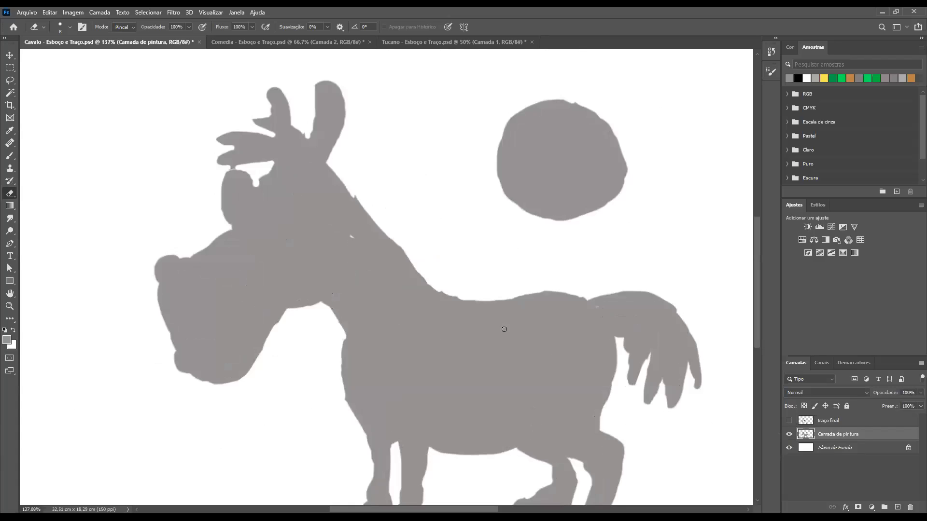
{"action": "scroll", "coordinate": [415, 333], "scroll_direction": "down", "scroll_amount": 4}
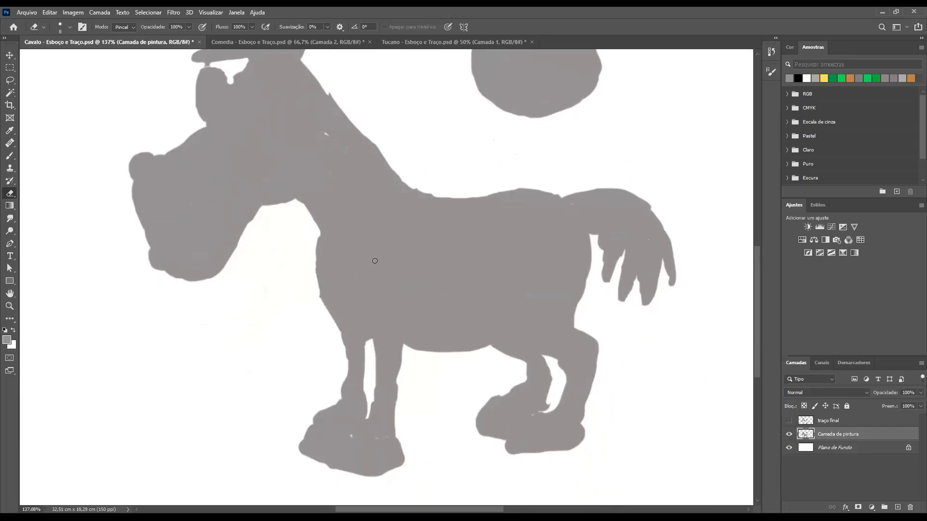
{"action": "key", "text": "b"}
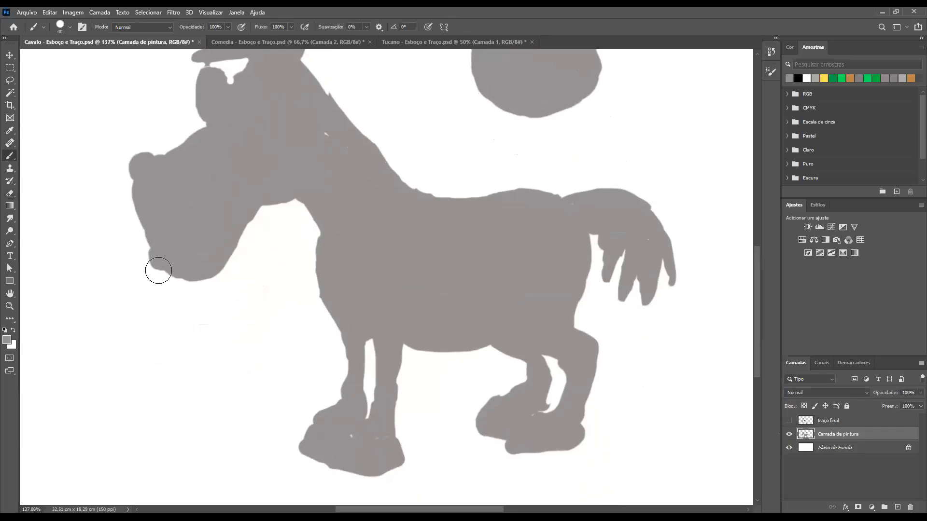
{"action": "left_click", "coordinate": [356, 181], "text": "alt"}
{"action": "left_click", "coordinate": [317, 134]}
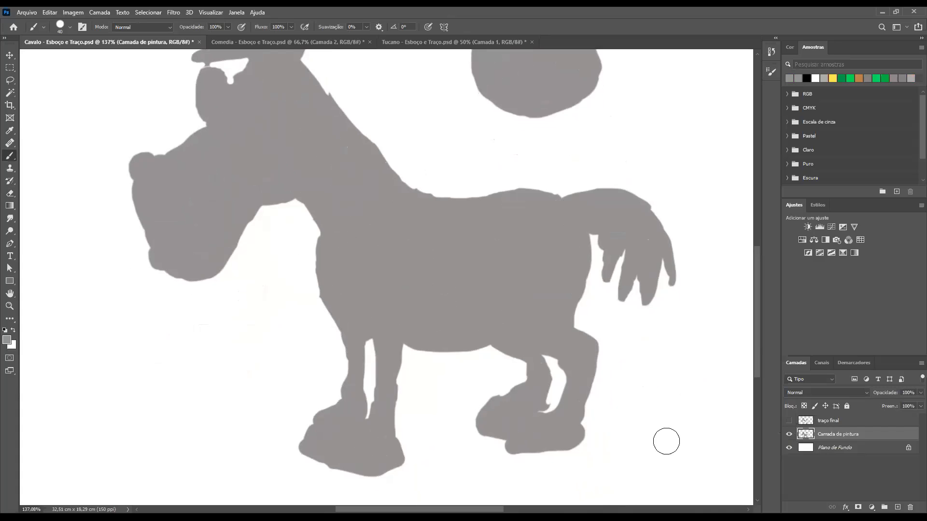
{"action": "left_click", "coordinate": [790, 421]}
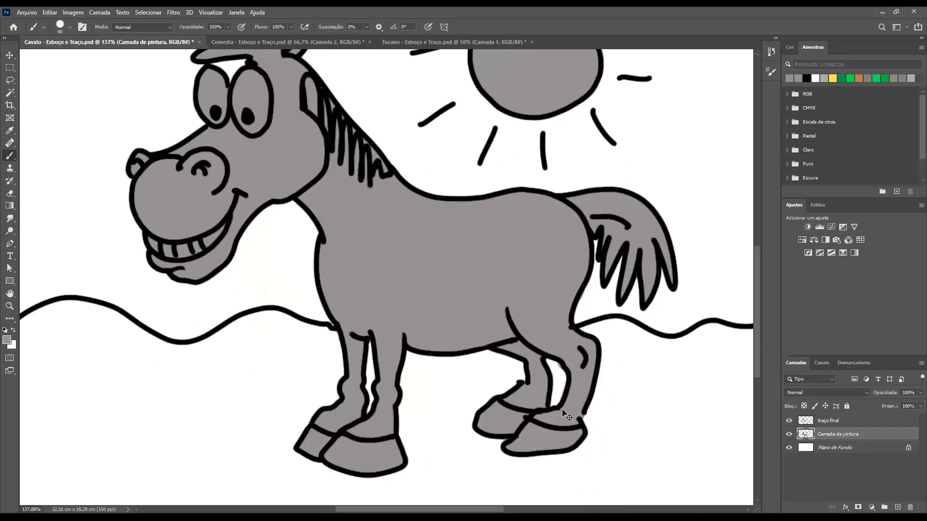
{"action": "key", "text": "ctrl+minus"}
{"action": "key", "text": "ctrl+minus"}
{"action": "key", "text": "ctrl+minus"}
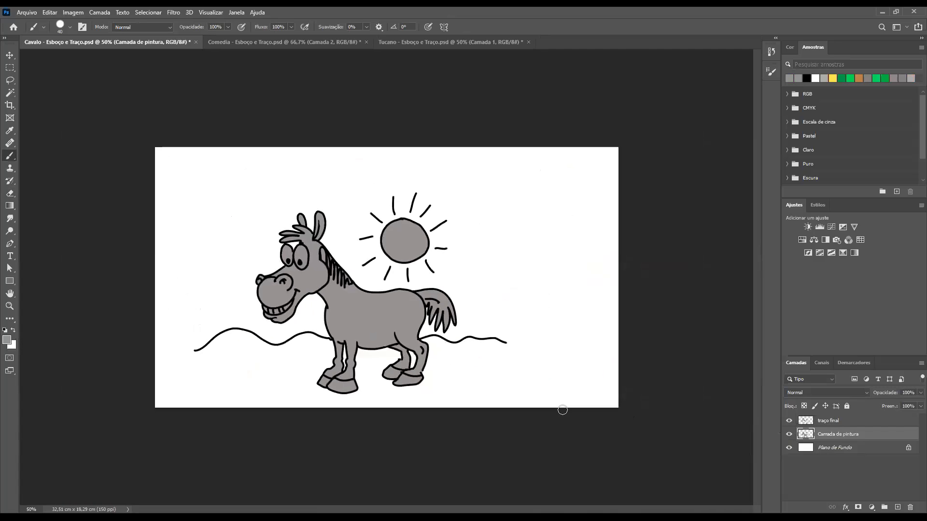
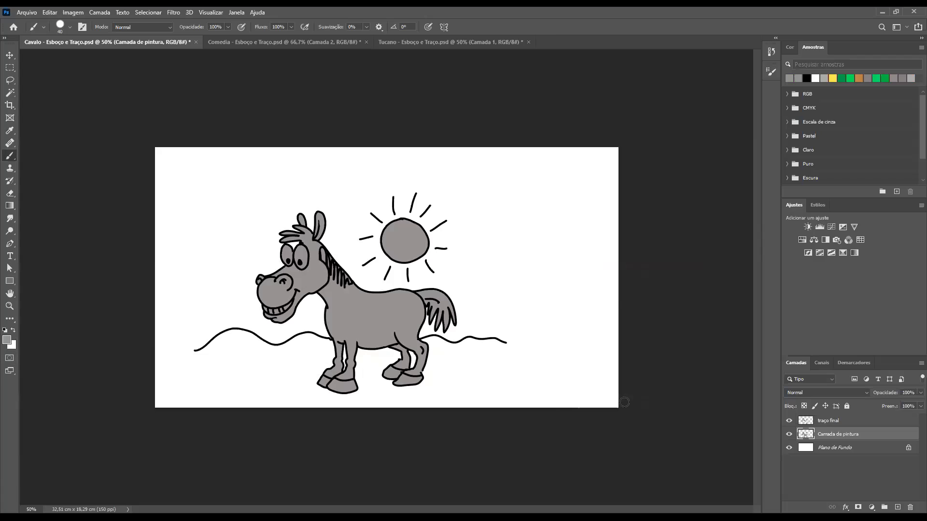
Create a new layer beneath "Camada de pintura" and set the brush colour to a bright green
{"action": "left_click", "coordinate": [897, 507]}
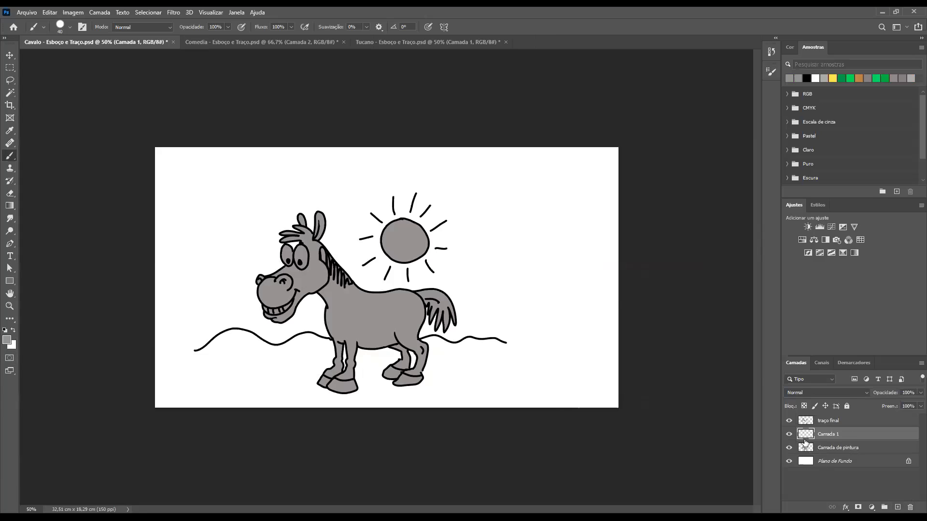
{"action": "left_click_drag", "start_coordinate": [806, 458], "coordinate": [806, 456]}
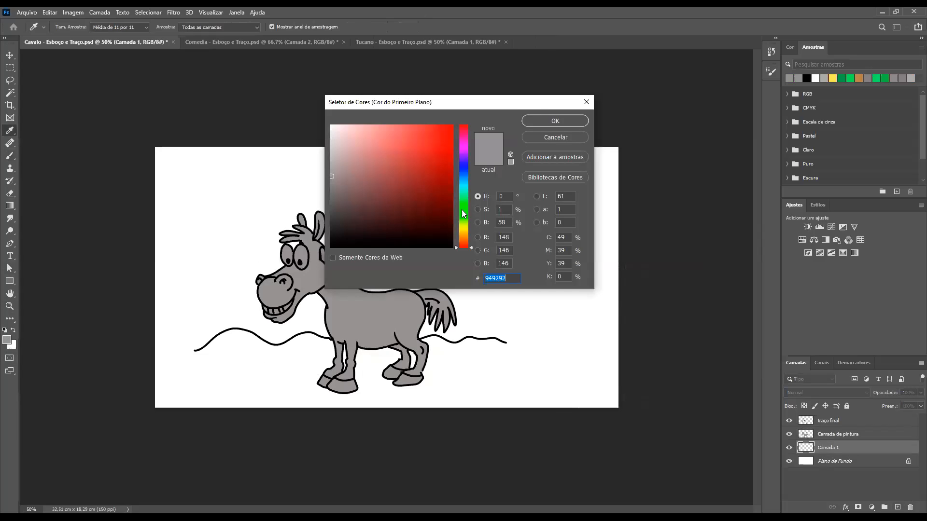
{"action": "left_click", "coordinate": [464, 203]}
{"action": "left_click", "coordinate": [425, 134]}
{"action": "left_click", "coordinate": [550, 121]}
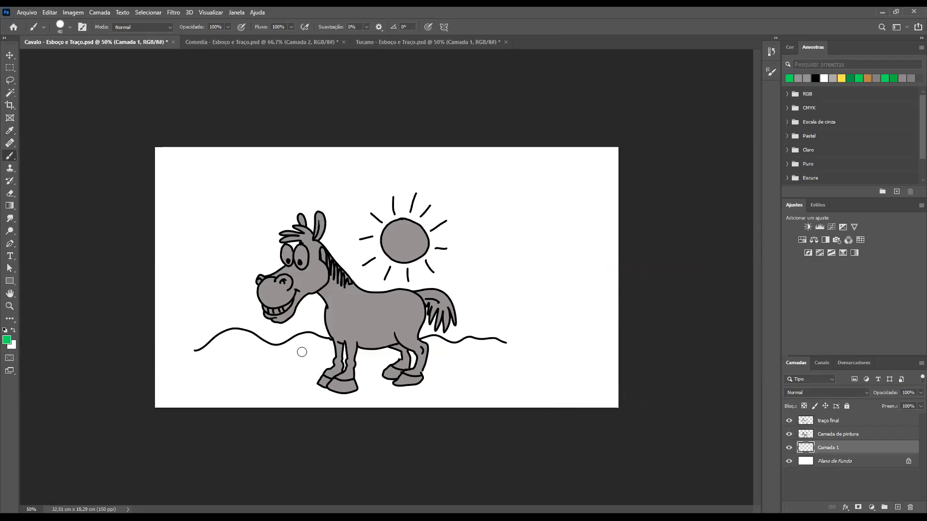
Try a green patch on the ground by the front legs, undo it, and move "Camada 1" above "Camada de pintura"
{"action": "mouse_move", "coordinate": [301, 357]}
{"action": "left_mouse_down"}
{"action": "mouse_move", "coordinate": [341, 357]}
{"action": "mouse_move", "coordinate": [318, 365]}
{"action": "mouse_move", "coordinate": [330, 370]}
{"action": "left_mouse_up"}
{"action": "key", "text": "ctrl+z"}
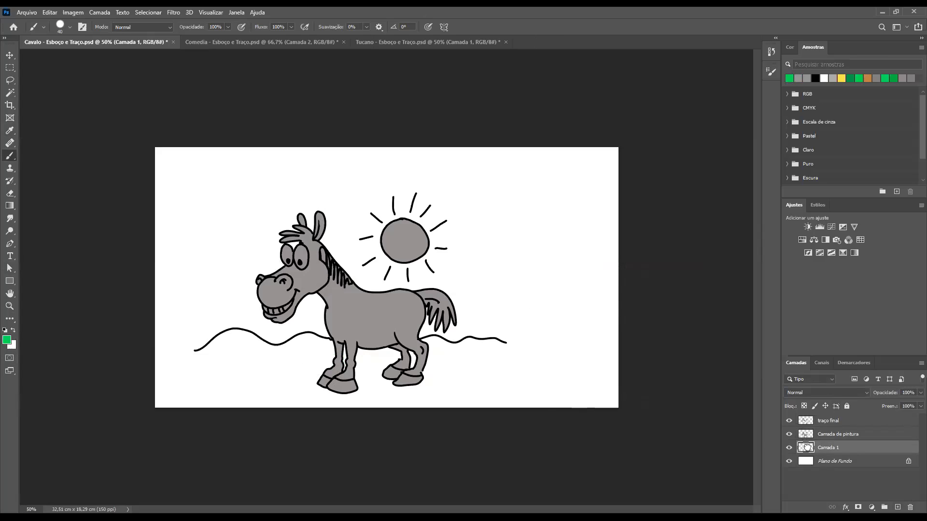
{"action": "left_click_drag", "start_coordinate": [807, 447], "coordinate": [802, 441]}
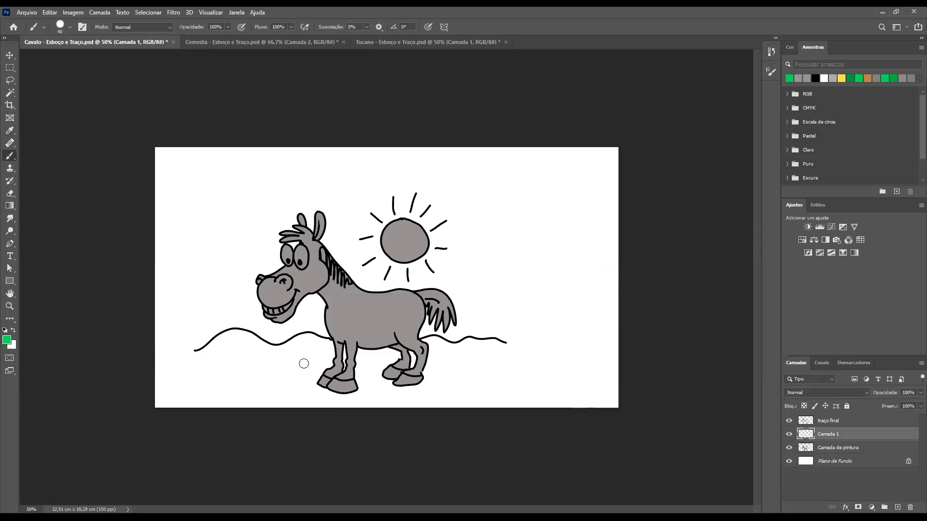
Try painting green ground across the horse's legs on the upper layer "Camada 1", and undo all the green strokes
{"action": "mouse_move", "coordinate": [337, 362]}
{"action": "left_mouse_down"}
{"action": "mouse_move", "coordinate": [314, 372]}
{"action": "mouse_move", "coordinate": [329, 373]}
{"action": "mouse_move", "coordinate": [322, 352]}
{"action": "mouse_move", "coordinate": [337, 349]}
{"action": "mouse_move", "coordinate": [240, 356]}
{"action": "mouse_move", "coordinate": [372, 371]}
{"action": "mouse_move", "coordinate": [290, 379]}
{"action": "mouse_move", "coordinate": [320, 370]}
{"action": "left_mouse_up"}
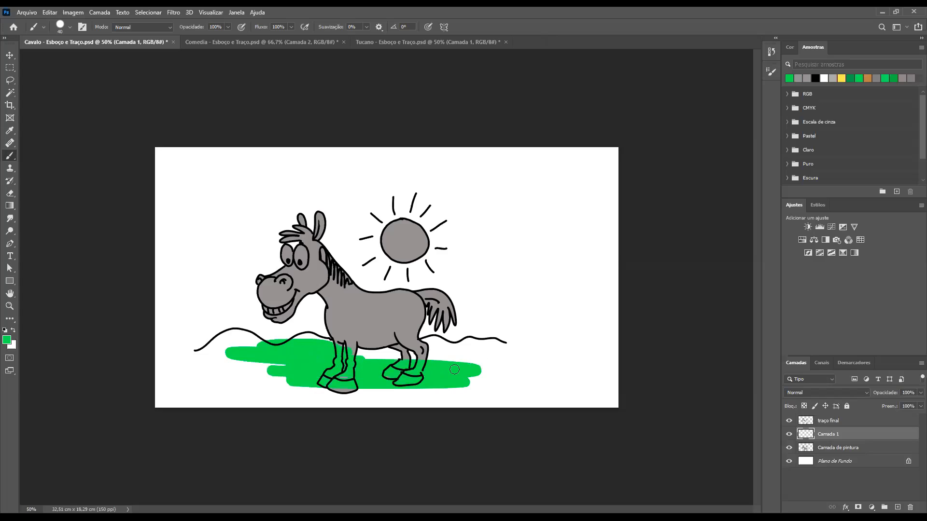
{"action": "left_click_drag", "start_coordinate": [478, 364], "coordinate": [437, 371]}
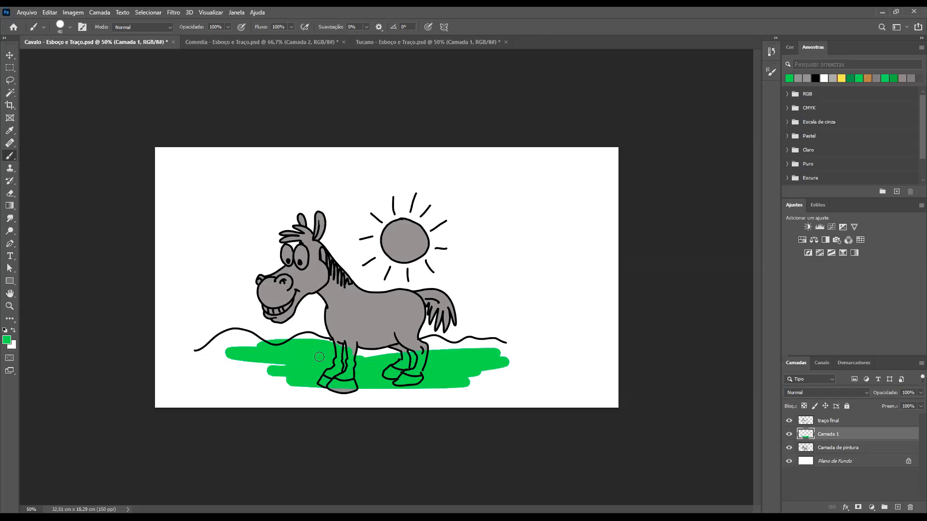
{"action": "left_click_drag", "start_coordinate": [399, 347], "coordinate": [441, 363]}
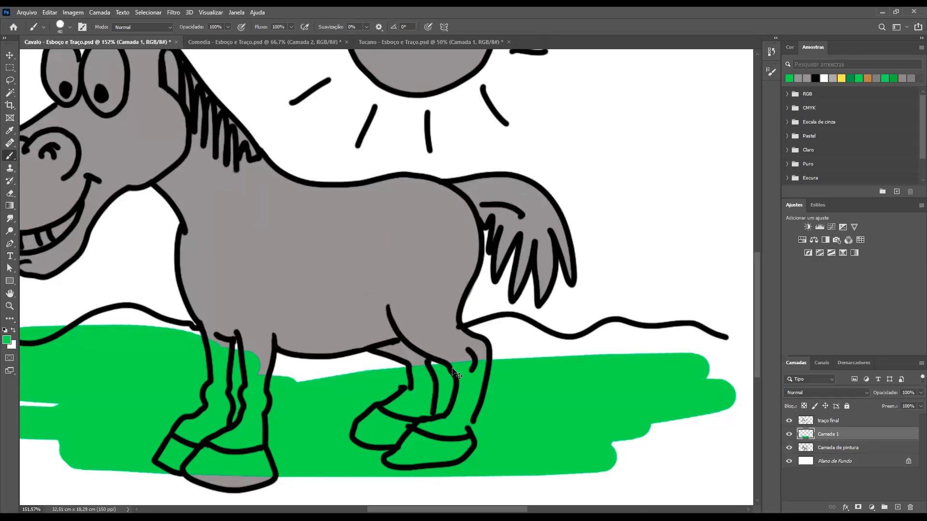
{"action": "key", "text": "ctrl+z"}
{"action": "mouse_move", "coordinate": [556, 369]}
{"action": "left_mouse_down"}
{"action": "mouse_move", "coordinate": [486, 408]}
{"action": "mouse_move", "coordinate": [519, 416]}
{"action": "left_mouse_up"}
{"action": "mouse_move", "coordinate": [579, 429]}
{"action": "left_mouse_down"}
{"action": "mouse_move", "coordinate": [508, 437]}
{"action": "mouse_move", "coordinate": [521, 369]}
{"action": "mouse_move", "coordinate": [487, 347]}
{"action": "mouse_move", "coordinate": [562, 422]}
{"action": "mouse_move", "coordinate": [506, 343]}
{"action": "left_mouse_up"}
{"action": "key", "text": "ctrl+z"}
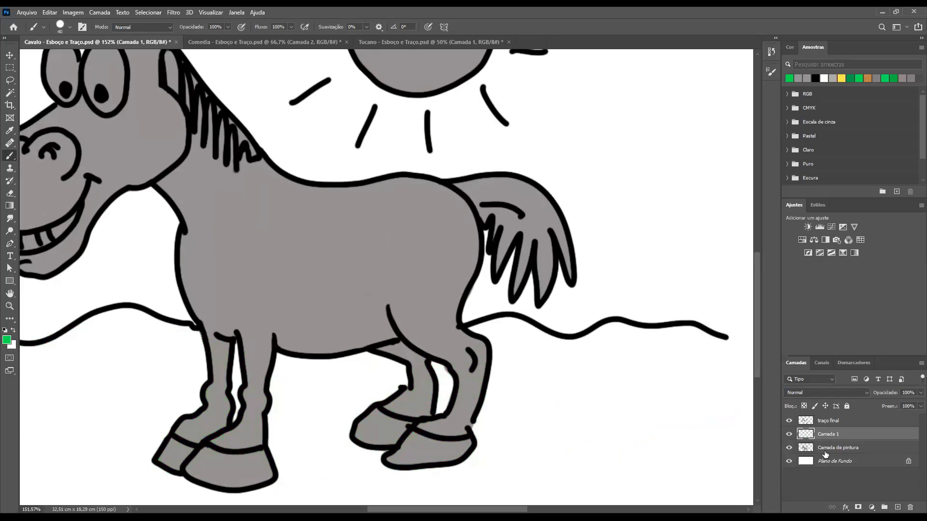
Rename the layer "Camada de pintura" as "cavalo e sol" and make "Camada 1" the active layer
{"action": "left_click", "coordinate": [840, 449]}
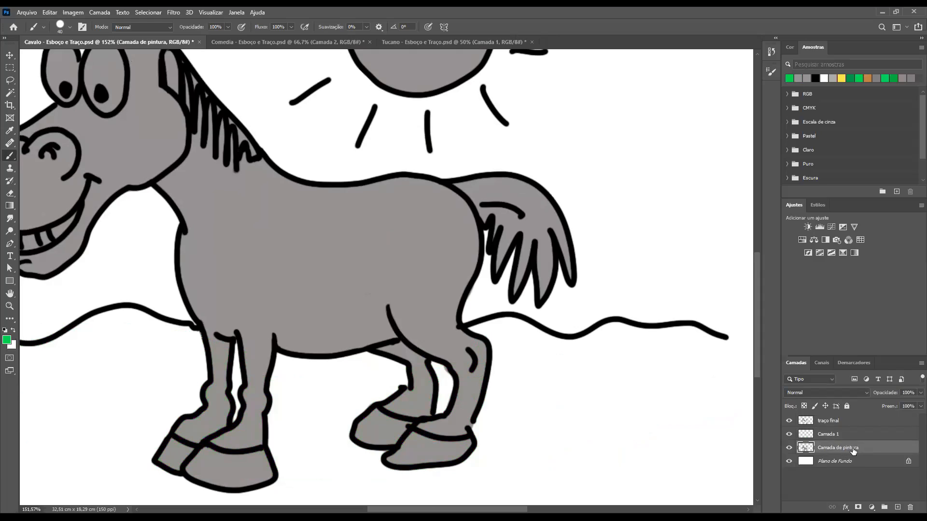
{"action": "double_click", "coordinate": [832, 449]}
{"action": "key", "text": "Return"}
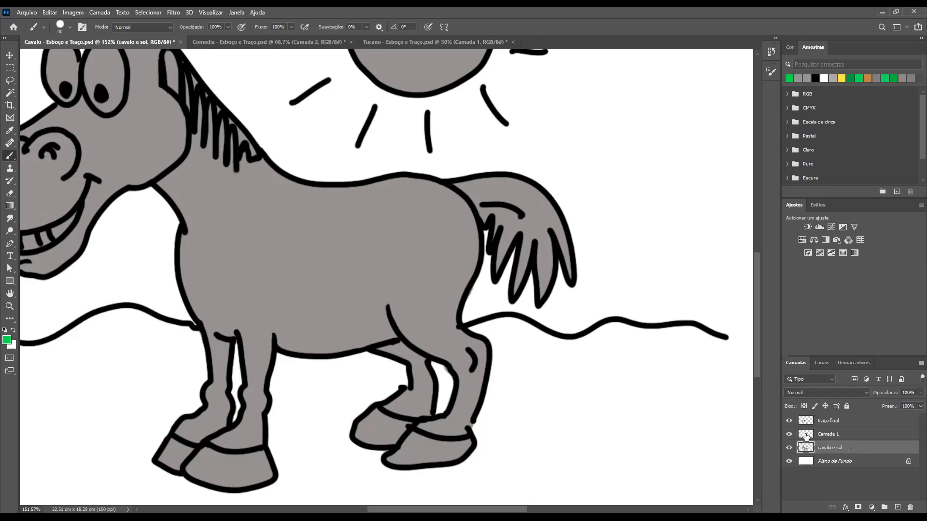
{"action": "left_click", "coordinate": [805, 435]}
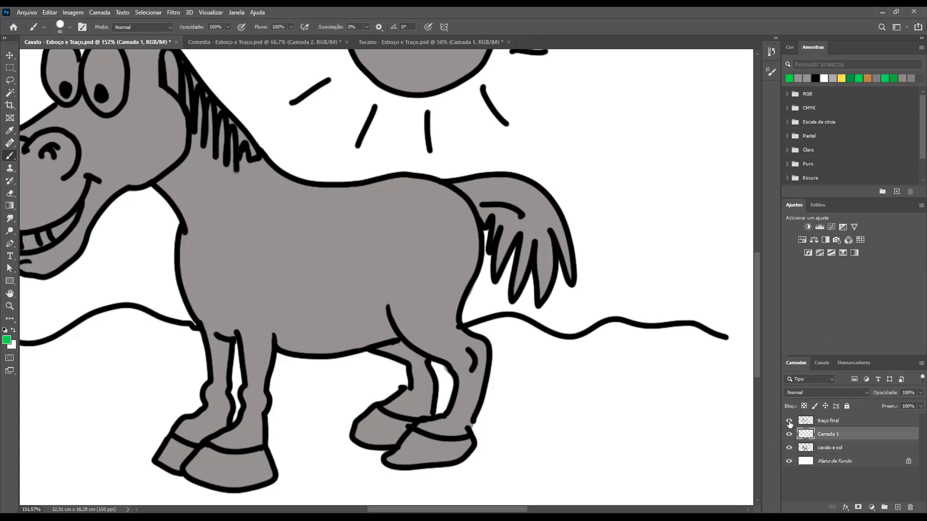
Compare the layer contents by hiding and showing "traço final", "cavalo e sol" and "Plano de Fundo", keeping "Camada 1" active
{"action": "left_click", "coordinate": [789, 422]}
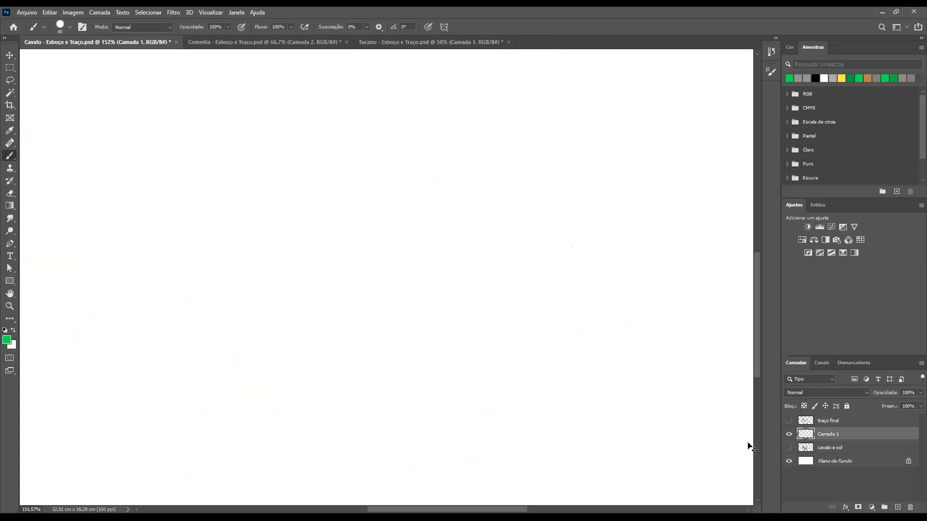
{"action": "scroll", "coordinate": [743, 443], "scroll_direction": "down", "scroll_amount": 8}
{"action": "left_click", "coordinate": [789, 462]}
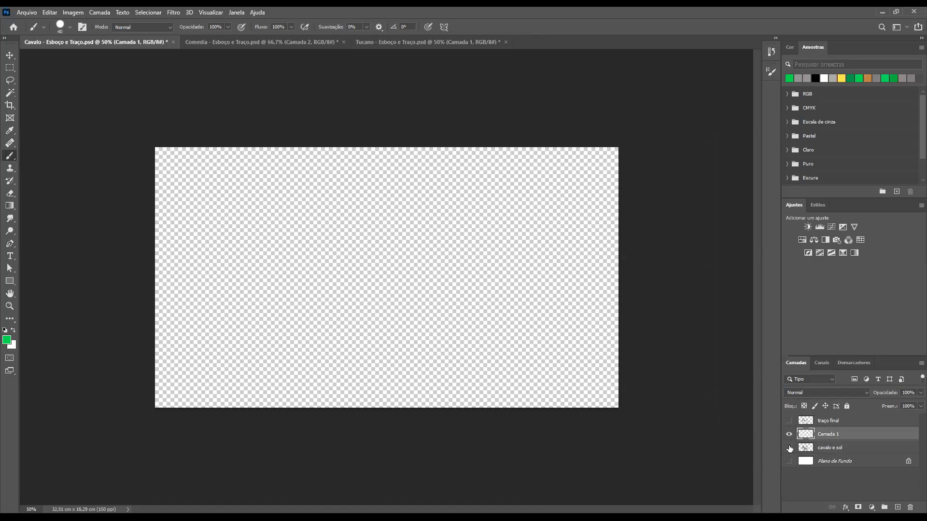
{"action": "left_click", "coordinate": [790, 448]}
{"action": "left_click", "coordinate": [789, 421]}
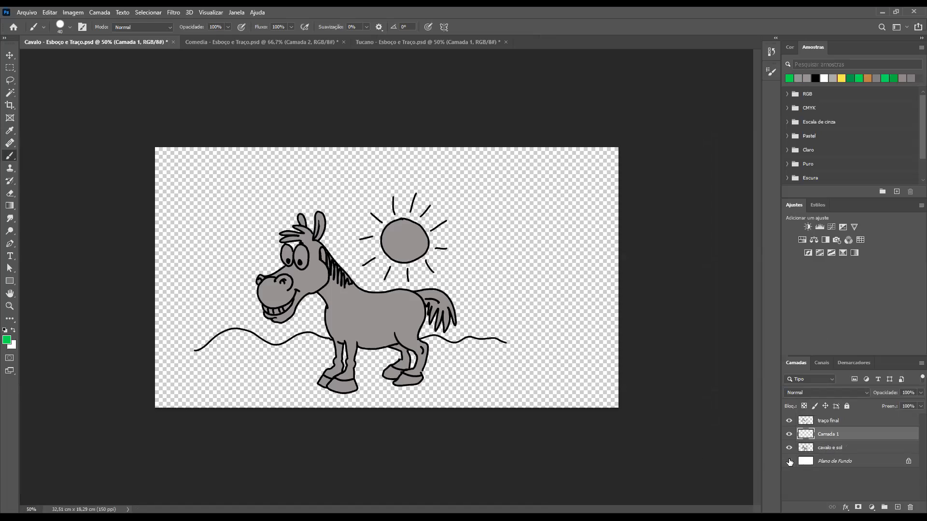
{"action": "left_click", "coordinate": [790, 461]}
{"action": "left_click", "coordinate": [799, 449]}
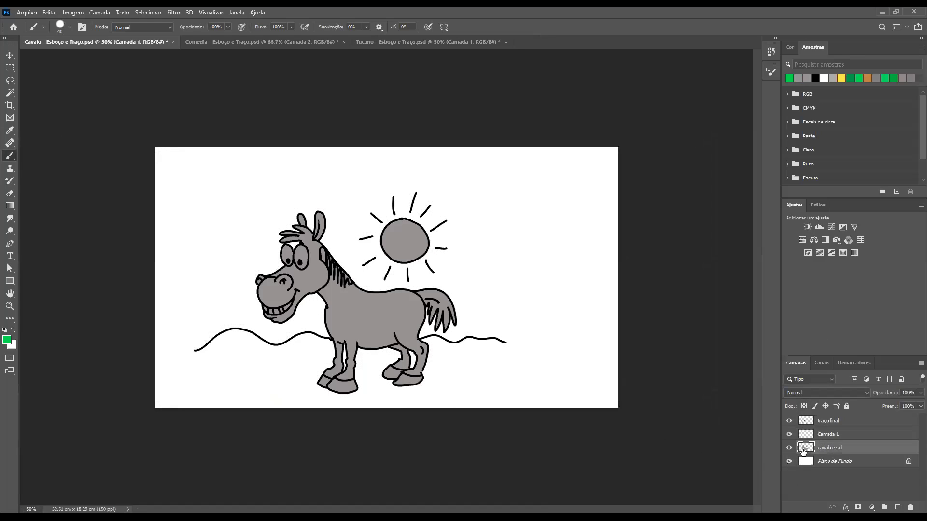
{"action": "key", "text": "alt+bracketright"}
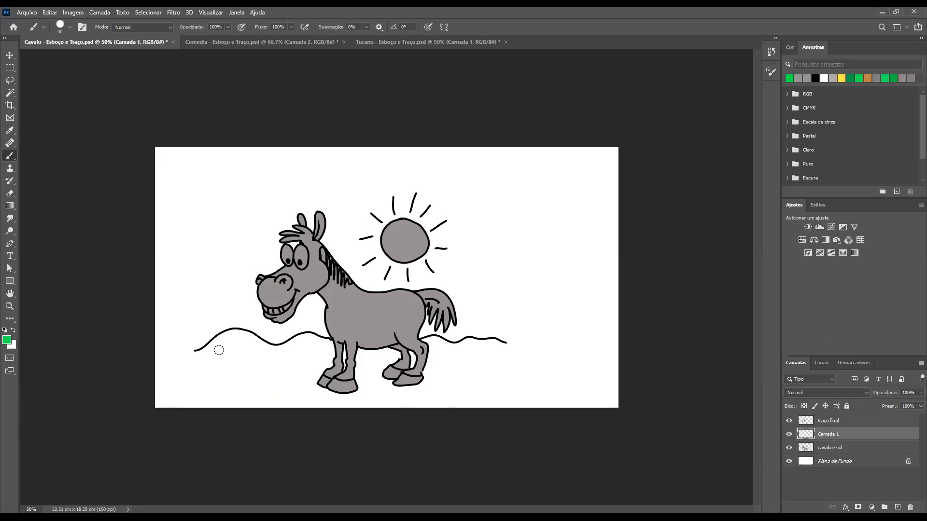
Sample the grey from the horse's body and set the brush colour to a lighter grey
{"action": "left_click_drag", "start_coordinate": [199, 334], "coordinate": [250, 337]}
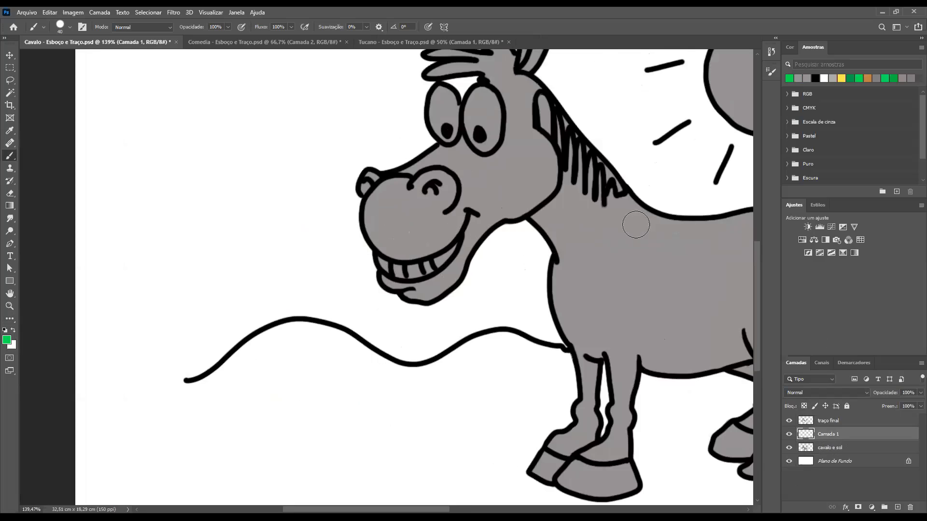
{"action": "left_click", "coordinate": [659, 271], "text": "alt"}
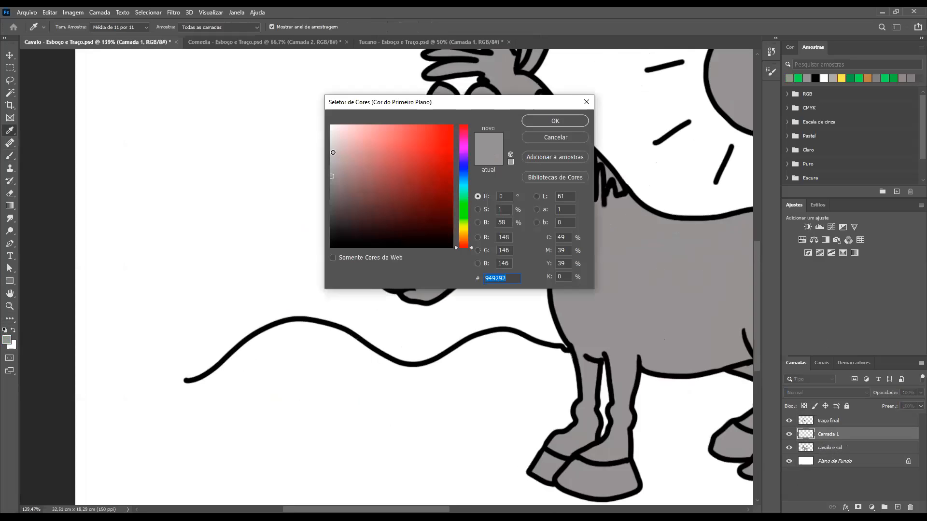
{"action": "left_click", "coordinate": [333, 153]}
{"action": "left_click", "coordinate": [554, 121]}
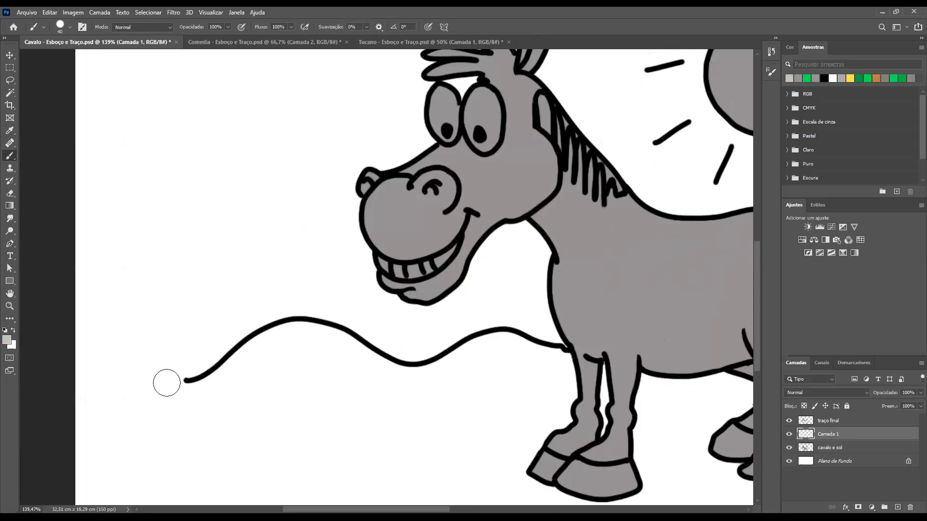
Try a light grey patch beside the front leg, undo it, and move "Camada 1" beneath "cavalo e sol"
{"action": "mouse_move", "coordinate": [544, 376]}
{"action": "left_mouse_down"}
{"action": "mouse_move", "coordinate": [474, 393]}
{"action": "mouse_move", "coordinate": [561, 394]}
{"action": "mouse_move", "coordinate": [555, 386]}
{"action": "mouse_move", "coordinate": [520, 392]}
{"action": "left_mouse_up"}
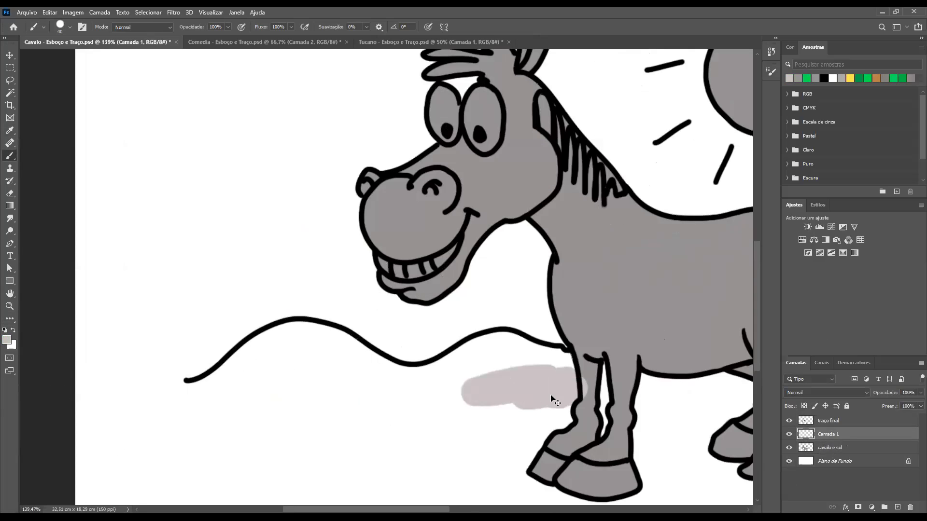
{"action": "key", "text": "ctrl+z"}
{"action": "left_click_drag", "start_coordinate": [805, 434], "coordinate": [809, 454]}
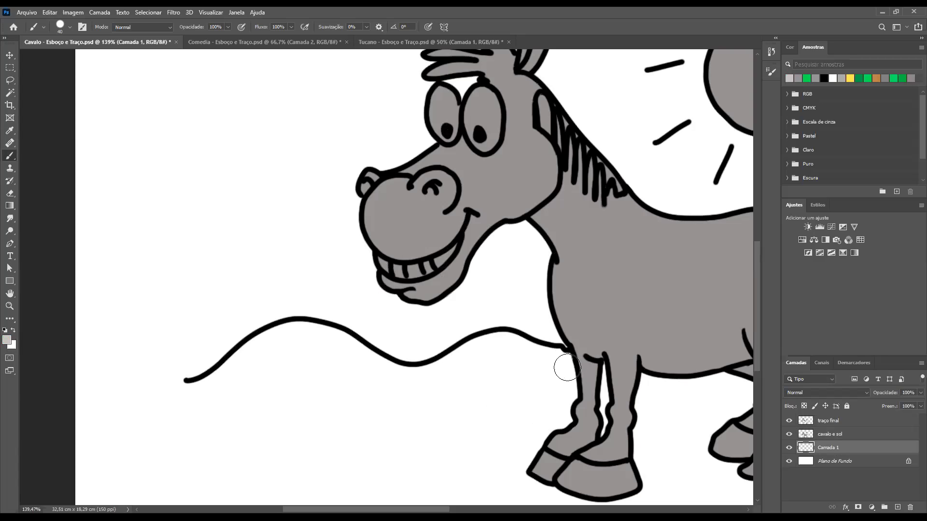
Paint light grey ground with the 40 px brush below the wavy horizon, from the front leg to the line's left end
{"action": "mouse_move", "coordinate": [564, 393]}
{"action": "left_mouse_down"}
{"action": "mouse_move", "coordinate": [562, 363]}
{"action": "mouse_move", "coordinate": [561, 408]}
{"action": "left_mouse_up"}
{"action": "mouse_move", "coordinate": [546, 360]}
{"action": "left_mouse_down"}
{"action": "mouse_move", "coordinate": [492, 343]}
{"action": "mouse_move", "coordinate": [421, 374]}
{"action": "mouse_move", "coordinate": [372, 372]}
{"action": "left_mouse_up"}
{"action": "left_click", "coordinate": [364, 368]}
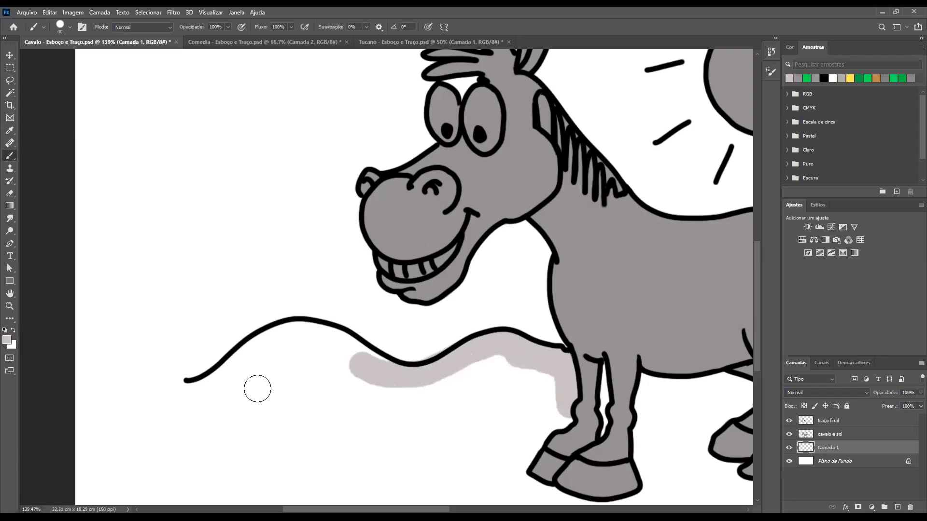
{"action": "left_click", "coordinate": [301, 335]}
{"action": "mouse_move", "coordinate": [369, 346]}
{"action": "left_mouse_down"}
{"action": "mouse_move", "coordinate": [412, 356]}
{"action": "mouse_move", "coordinate": [524, 430]}
{"action": "mouse_move", "coordinate": [356, 341]}
{"action": "mouse_move", "coordinate": [301, 342]}
{"action": "mouse_move", "coordinate": [180, 425]}
{"action": "mouse_move", "coordinate": [38, 477]}
{"action": "mouse_move", "coordinate": [298, 414]}
{"action": "mouse_move", "coordinate": [289, 385]}
{"action": "mouse_move", "coordinate": [379, 428]}
{"action": "mouse_move", "coordinate": [508, 445]}
{"action": "mouse_move", "coordinate": [371, 407]}
{"action": "mouse_move", "coordinate": [394, 378]}
{"action": "mouse_move", "coordinate": [260, 316]}
{"action": "left_mouse_up"}
Try a light grey stroke overflowing above the left hill's outline, and undo it
{"action": "mouse_move", "coordinate": [165, 267]}
{"action": "left_mouse_down"}
{"action": "mouse_move", "coordinate": [309, 339]}
{"action": "mouse_move", "coordinate": [325, 325]}
{"action": "left_mouse_up"}
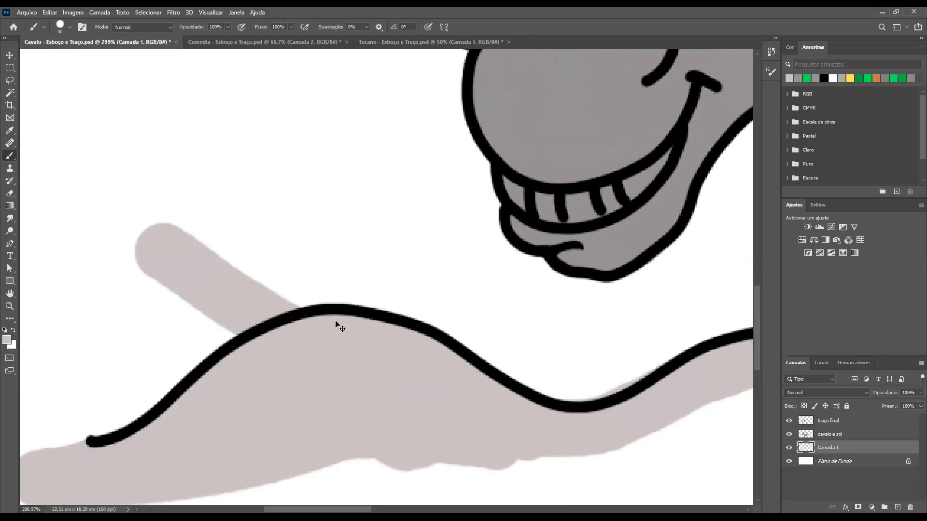
{"action": "key", "text": "ctrl+z"}
{"action": "key", "text": "ctrl+z"}
Paint the ground light grey around the front legs, beneath the belly, around the hind hooves and below the horizon behind the hind leg
{"action": "scroll", "coordinate": [304, 240], "scroll_direction": "down", "scroll_amount": 4}
{"action": "scroll", "coordinate": [304, 227], "scroll_direction": "right", "scroll_amount": 6}
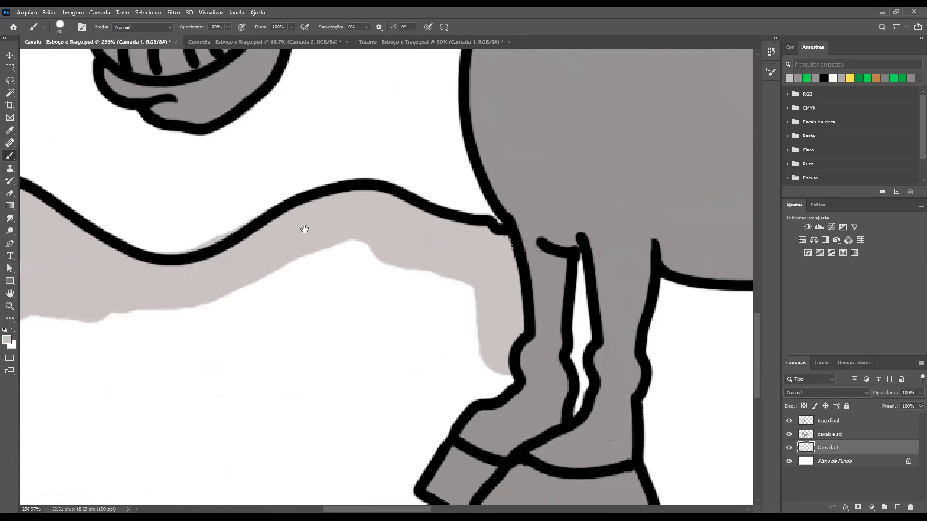
{"action": "mouse_move", "coordinate": [290, 190]}
{"action": "left_mouse_down"}
{"action": "mouse_move", "coordinate": [212, 242]}
{"action": "mouse_move", "coordinate": [375, 266]}
{"action": "mouse_move", "coordinate": [399, 298]}
{"action": "mouse_move", "coordinate": [203, 312]}
{"action": "mouse_move", "coordinate": [318, 319]}
{"action": "mouse_move", "coordinate": [342, 351]}
{"action": "mouse_move", "coordinate": [292, 405]}
{"action": "mouse_move", "coordinate": [219, 414]}
{"action": "mouse_move", "coordinate": [257, 455]}
{"action": "mouse_move", "coordinate": [415, 454]}
{"action": "mouse_move", "coordinate": [351, 411]}
{"action": "mouse_move", "coordinate": [251, 389]}
{"action": "mouse_move", "coordinate": [290, 359]}
{"action": "mouse_move", "coordinate": [253, 360]}
{"action": "mouse_move", "coordinate": [439, 321]}
{"action": "mouse_move", "coordinate": [334, 224]}
{"action": "mouse_move", "coordinate": [364, 205]}
{"action": "mouse_move", "coordinate": [470, 215]}
{"action": "mouse_move", "coordinate": [574, 201]}
{"action": "mouse_move", "coordinate": [304, 264]}
{"action": "mouse_move", "coordinate": [626, 254]}
{"action": "mouse_move", "coordinate": [502, 227]}
{"action": "mouse_move", "coordinate": [718, 269]}
{"action": "mouse_move", "coordinate": [675, 250]}
{"action": "mouse_move", "coordinate": [525, 344]}
{"action": "mouse_move", "coordinate": [467, 350]}
{"action": "mouse_move", "coordinate": [466, 328]}
{"action": "mouse_move", "coordinate": [372, 371]}
{"action": "mouse_move", "coordinate": [435, 360]}
{"action": "mouse_move", "coordinate": [453, 378]}
{"action": "mouse_move", "coordinate": [639, 371]}
{"action": "mouse_move", "coordinate": [536, 399]}
{"action": "mouse_move", "coordinate": [515, 391]}
{"action": "mouse_move", "coordinate": [408, 449]}
{"action": "left_mouse_up"}
{"action": "left_click_drag", "start_coordinate": [482, 399], "coordinate": [366, 217]}
{"action": "mouse_move", "coordinate": [551, 221]}
{"action": "left_mouse_down"}
{"action": "mouse_move", "coordinate": [155, 391]}
{"action": "mouse_move", "coordinate": [62, 335]}
{"action": "mouse_move", "coordinate": [219, 337]}
{"action": "left_mouse_up"}
{"action": "mouse_move", "coordinate": [452, 339]}
{"action": "left_mouse_down"}
{"action": "mouse_move", "coordinate": [489, 364]}
{"action": "mouse_move", "coordinate": [645, 239]}
{"action": "mouse_move", "coordinate": [481, 249]}
{"action": "mouse_move", "coordinate": [592, 254]}
{"action": "mouse_move", "coordinate": [617, 235]}
{"action": "mouse_move", "coordinate": [653, 170]}
{"action": "mouse_move", "coordinate": [604, 159]}
{"action": "mouse_move", "coordinate": [589, 118]}
{"action": "mouse_move", "coordinate": [579, 122]}
{"action": "mouse_move", "coordinate": [561, 150]}
{"action": "mouse_move", "coordinate": [589, 165]}
{"action": "mouse_move", "coordinate": [274, 331]}
{"action": "left_mouse_up"}
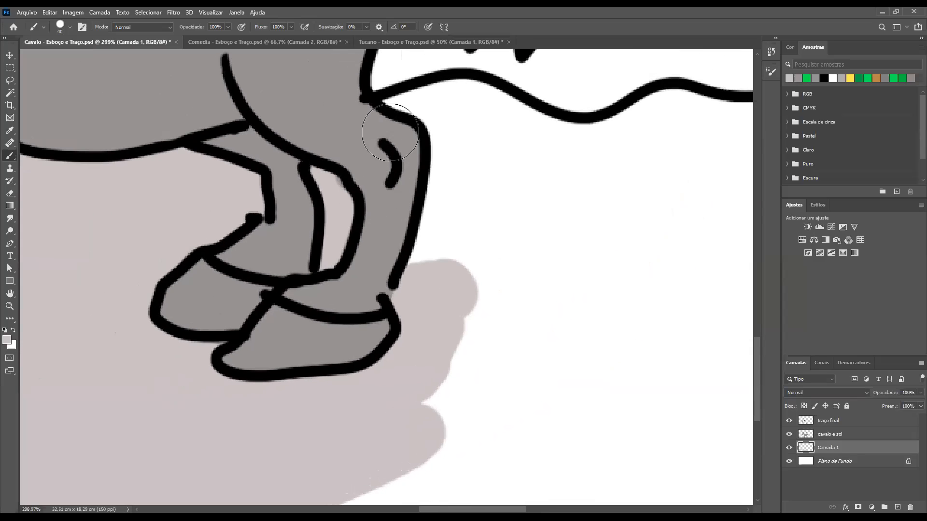
{"action": "mouse_move", "coordinate": [393, 114]}
{"action": "left_mouse_down"}
{"action": "mouse_move", "coordinate": [459, 101]}
{"action": "mouse_move", "coordinate": [586, 149]}
{"action": "mouse_move", "coordinate": [458, 160]}
{"action": "mouse_move", "coordinate": [475, 164]}
{"action": "mouse_move", "coordinate": [437, 167]}
{"action": "left_mouse_up"}
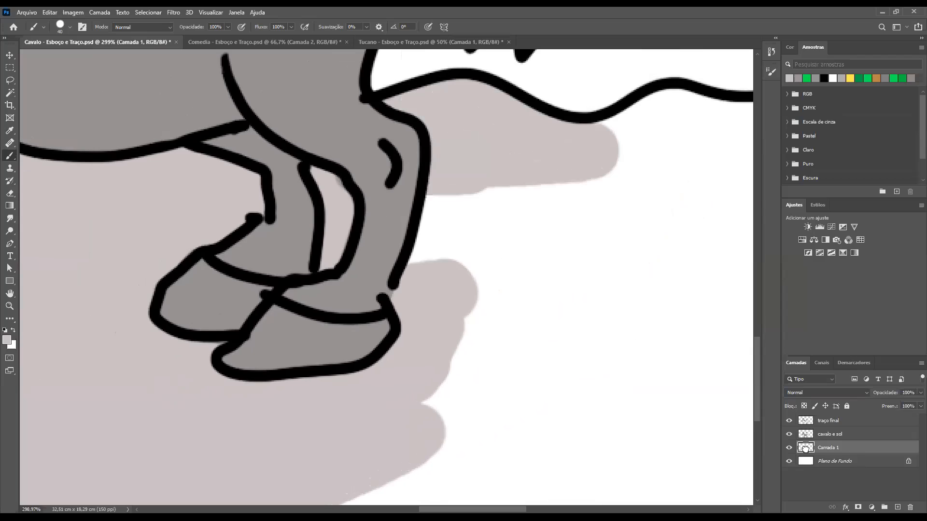
Move "Camada 1" above "cavalo e sol" to compare the overlap on the legs, and return it beneath
{"action": "left_click_drag", "start_coordinate": [805, 448], "coordinate": [805, 428]}
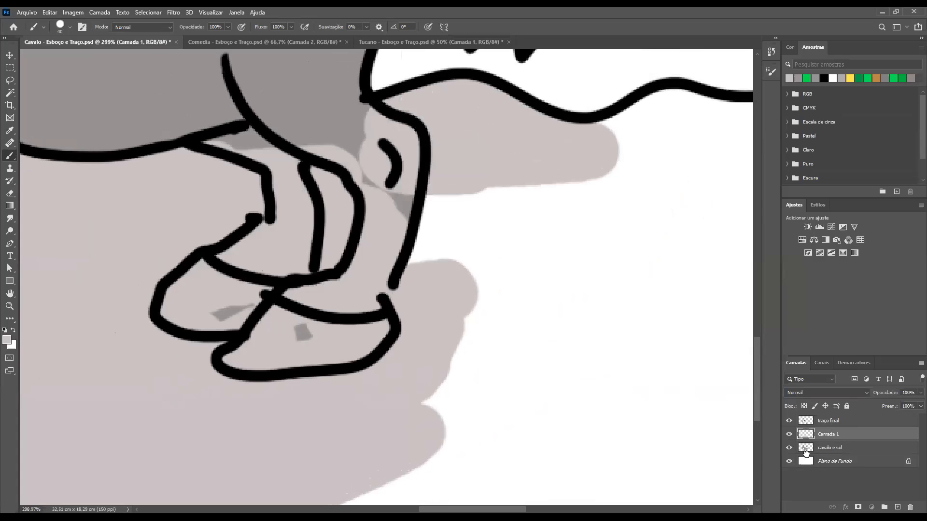
{"action": "left_click_drag", "start_coordinate": [805, 435], "coordinate": [808, 457]}
Fill the ground behind the hind legs light grey, from the horizon line's right end down to the canvas's lower edge
{"action": "mouse_move", "coordinate": [382, 270]}
{"action": "left_mouse_down"}
{"action": "mouse_move", "coordinate": [492, 204]}
{"action": "mouse_move", "coordinate": [517, 211]}
{"action": "mouse_move", "coordinate": [294, 436]}
{"action": "mouse_move", "coordinate": [408, 448]}
{"action": "mouse_move", "coordinate": [456, 439]}
{"action": "mouse_move", "coordinate": [456, 290]}
{"action": "left_mouse_up"}
{"action": "scroll", "coordinate": [455, 290], "scroll_direction": "down", "scroll_amount": 5}
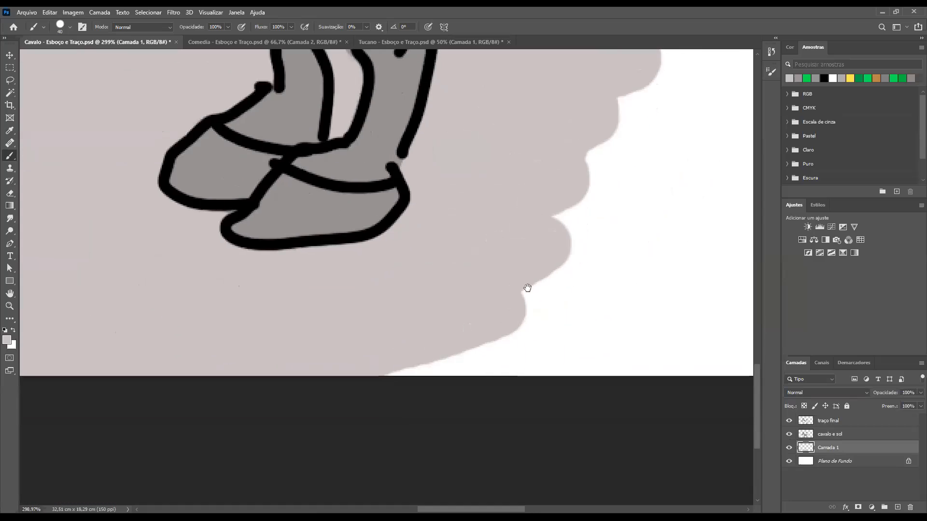
{"action": "mouse_move", "coordinate": [616, 311]}
{"action": "left_mouse_down"}
{"action": "mouse_move", "coordinate": [523, 364]}
{"action": "mouse_move", "coordinate": [677, 332]}
{"action": "mouse_move", "coordinate": [600, 289]}
{"action": "left_mouse_up"}
{"action": "key", "text": "space"}
{"action": "left_click_drag", "start_coordinate": [610, 252], "coordinate": [300, 427]}
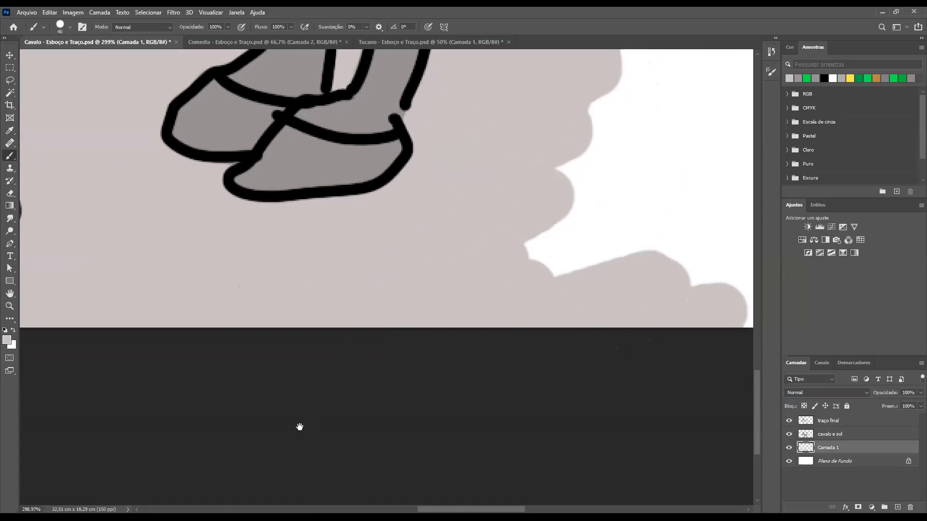
{"action": "left_click_drag", "start_coordinate": [384, 228], "coordinate": [468, 224]}
{"action": "mouse_move", "coordinate": [405, 129]}
{"action": "left_mouse_down"}
{"action": "mouse_move", "coordinate": [456, 105]}
{"action": "mouse_move", "coordinate": [509, 115]}
{"action": "mouse_move", "coordinate": [457, 104]}
{"action": "mouse_move", "coordinate": [434, 108]}
{"action": "mouse_move", "coordinate": [632, 120]}
{"action": "mouse_move", "coordinate": [591, 110]}
{"action": "mouse_move", "coordinate": [699, 146]}
{"action": "mouse_move", "coordinate": [463, 154]}
{"action": "mouse_move", "coordinate": [368, 168]}
{"action": "mouse_move", "coordinate": [509, 176]}
{"action": "mouse_move", "coordinate": [482, 206]}
{"action": "mouse_move", "coordinate": [428, 229]}
{"action": "mouse_move", "coordinate": [621, 208]}
{"action": "mouse_move", "coordinate": [321, 310]}
{"action": "mouse_move", "coordinate": [356, 309]}
{"action": "mouse_move", "coordinate": [270, 352]}
{"action": "mouse_move", "coordinate": [218, 455]}
{"action": "mouse_move", "coordinate": [497, 414]}
{"action": "mouse_move", "coordinate": [497, 467]}
{"action": "mouse_move", "coordinate": [563, 485]}
{"action": "mouse_move", "coordinate": [481, 450]}
{"action": "mouse_move", "coordinate": [433, 371]}
{"action": "mouse_move", "coordinate": [495, 288]}
{"action": "left_mouse_up"}
{"action": "scroll", "coordinate": [498, 294], "scroll_direction": "down", "scroll_amount": 5}
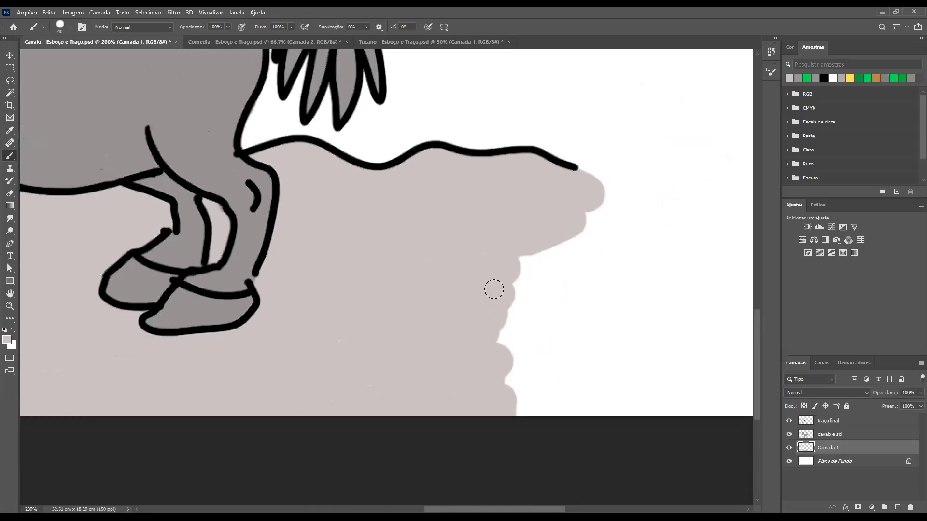
Enlarge the brush to 90 px and extend the light grey ground beyond the horizon line's end, towards the canvas's right edge
{"action": "key", "text": "bracketright"}
{"action": "key", "text": "bracketright"}
{"action": "key", "text": "bracketright"}
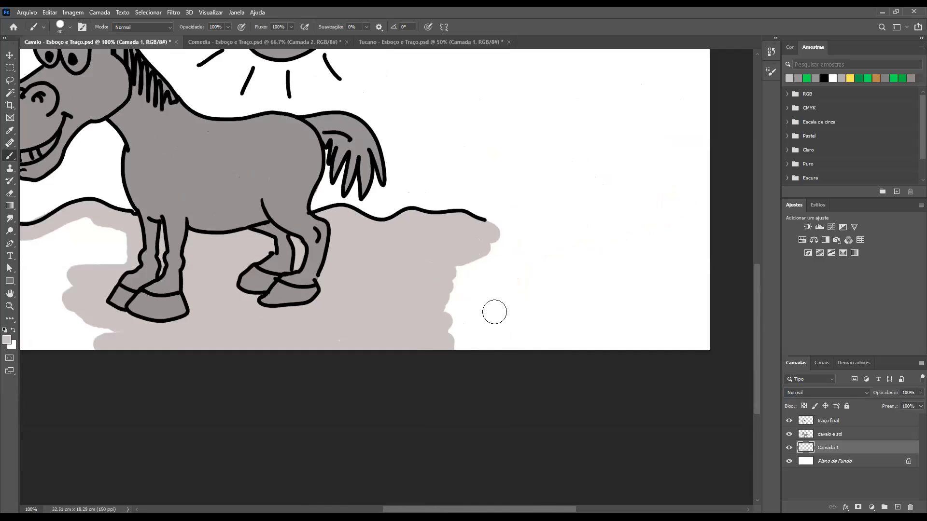
{"action": "key", "text": "bracketright"}
{"action": "key", "text": "bracketright"}
{"action": "mouse_move", "coordinate": [466, 236]}
{"action": "left_mouse_down"}
{"action": "mouse_move", "coordinate": [556, 260]}
{"action": "mouse_move", "coordinate": [574, 275]}
{"action": "left_mouse_up"}
{"action": "key", "text": "ctrl+z"}
{"action": "key", "text": "ctrl+shift+z"}
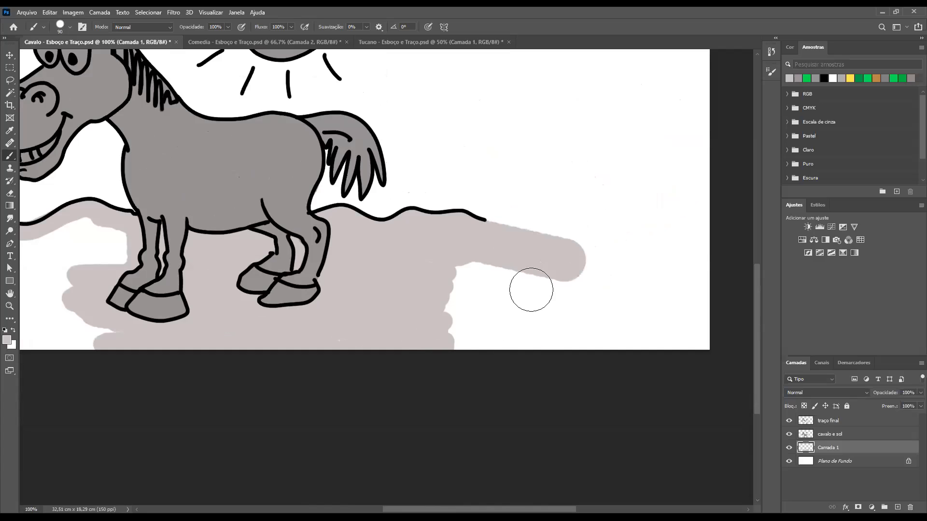
{"action": "mouse_move", "coordinate": [393, 277]}
{"action": "left_mouse_down"}
{"action": "mouse_move", "coordinate": [509, 292]}
{"action": "mouse_move", "coordinate": [494, 316]}
{"action": "mouse_move", "coordinate": [413, 356]}
{"action": "mouse_move", "coordinate": [516, 345]}
{"action": "mouse_move", "coordinate": [507, 357]}
{"action": "mouse_move", "coordinate": [538, 323]}
{"action": "mouse_move", "coordinate": [520, 309]}
{"action": "mouse_move", "coordinate": [493, 313]}
{"action": "mouse_move", "coordinate": [543, 306]}
{"action": "mouse_move", "coordinate": [533, 327]}
{"action": "mouse_move", "coordinate": [456, 362]}
{"action": "mouse_move", "coordinate": [657, 326]}
{"action": "mouse_move", "coordinate": [525, 311]}
{"action": "mouse_move", "coordinate": [577, 304]}
{"action": "mouse_move", "coordinate": [640, 312]}
{"action": "mouse_move", "coordinate": [554, 305]}
{"action": "mouse_move", "coordinate": [628, 344]}
{"action": "mouse_move", "coordinate": [577, 306]}
{"action": "mouse_move", "coordinate": [587, 289]}
{"action": "mouse_move", "coordinate": [506, 291]}
{"action": "mouse_move", "coordinate": [609, 273]}
{"action": "mouse_move", "coordinate": [560, 261]}
{"action": "left_mouse_up"}
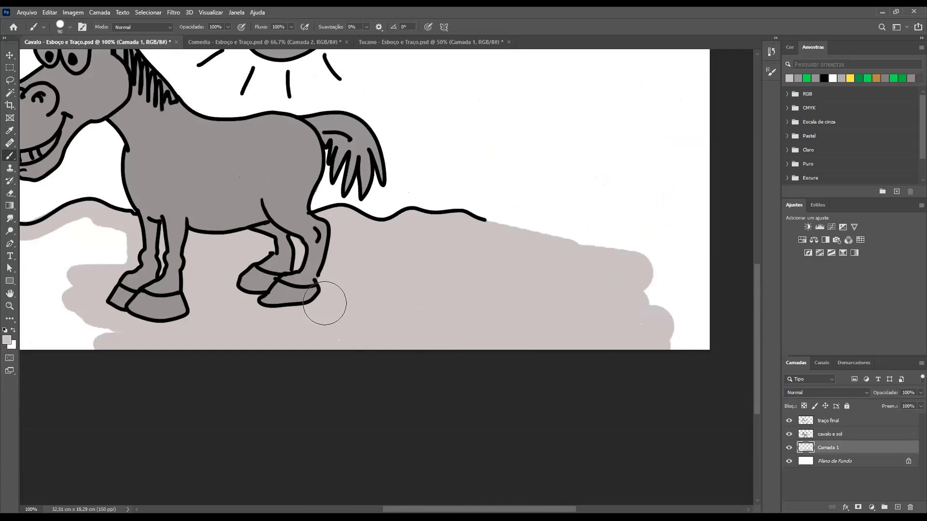
{"action": "key", "text": "ctrl+minus"}
{"action": "key", "text": "ctrl+minus"}
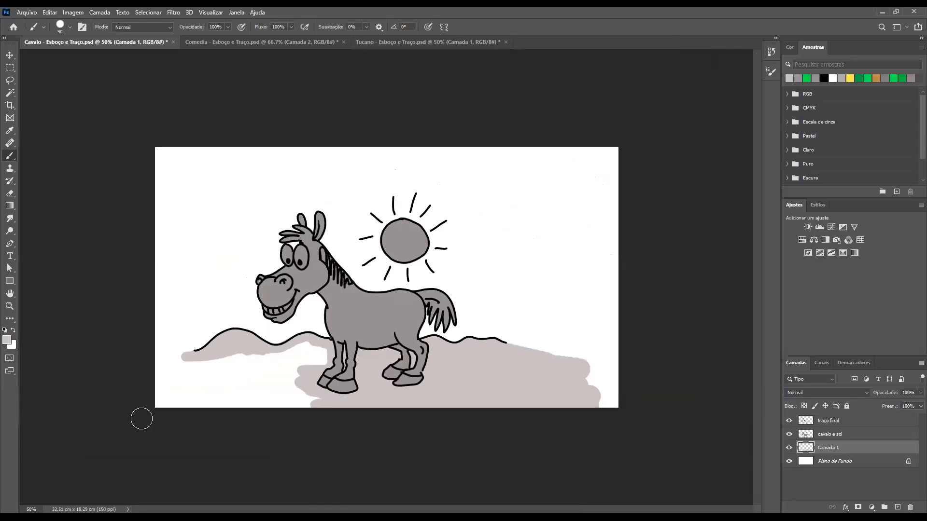
Fill the ground's left part light grey and erase the paint spilling above the horizon line's dip near the horse's chin
{"action": "mouse_move", "coordinate": [318, 355]}
{"action": "left_mouse_down"}
{"action": "mouse_move", "coordinate": [159, 365]}
{"action": "mouse_move", "coordinate": [168, 376]}
{"action": "mouse_move", "coordinate": [170, 364]}
{"action": "mouse_move", "coordinate": [184, 367]}
{"action": "mouse_move", "coordinate": [148, 385]}
{"action": "mouse_move", "coordinate": [144, 400]}
{"action": "mouse_move", "coordinate": [293, 371]}
{"action": "mouse_move", "coordinate": [264, 384]}
{"action": "mouse_move", "coordinate": [236, 387]}
{"action": "mouse_move", "coordinate": [299, 359]}
{"action": "mouse_move", "coordinate": [328, 370]}
{"action": "mouse_move", "coordinate": [313, 406]}
{"action": "mouse_move", "coordinate": [252, 424]}
{"action": "mouse_move", "coordinate": [246, 400]}
{"action": "mouse_move", "coordinate": [180, 420]}
{"action": "mouse_move", "coordinate": [272, 394]}
{"action": "mouse_move", "coordinate": [245, 391]}
{"action": "left_mouse_up"}
{"action": "left_click_drag", "start_coordinate": [199, 325], "coordinate": [470, 431]}
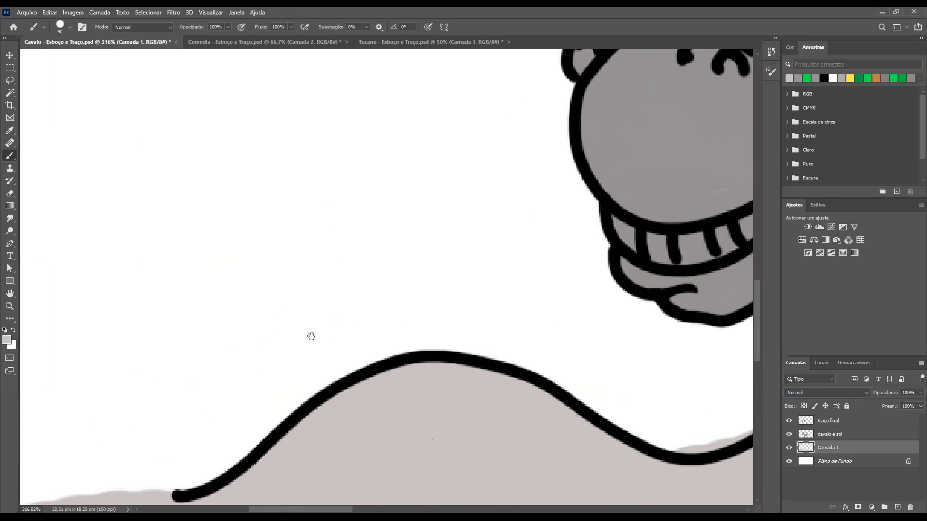
{"action": "left_click_drag", "start_coordinate": [673, 449], "coordinate": [521, 345]}
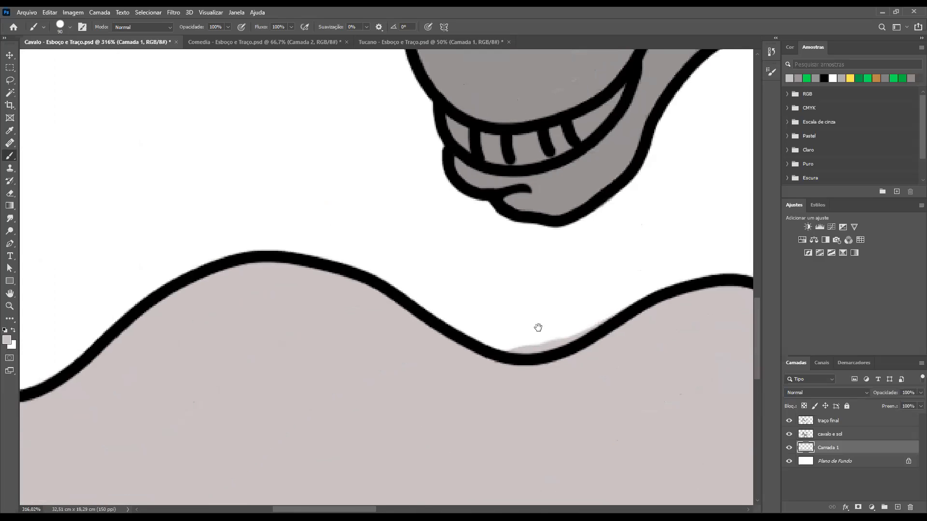
{"action": "key", "text": "e"}
{"action": "key", "text": "bracketleft"}
{"action": "mouse_move", "coordinate": [612, 313]}
{"action": "left_mouse_down"}
{"action": "mouse_move", "coordinate": [588, 329]}
{"action": "mouse_move", "coordinate": [615, 312]}
{"action": "mouse_move", "coordinate": [554, 347]}
{"action": "mouse_move", "coordinate": [498, 346]}
{"action": "mouse_move", "coordinate": [517, 354]}
{"action": "mouse_move", "coordinate": [577, 330]}
{"action": "mouse_move", "coordinate": [506, 343]}
{"action": "left_mouse_up"}
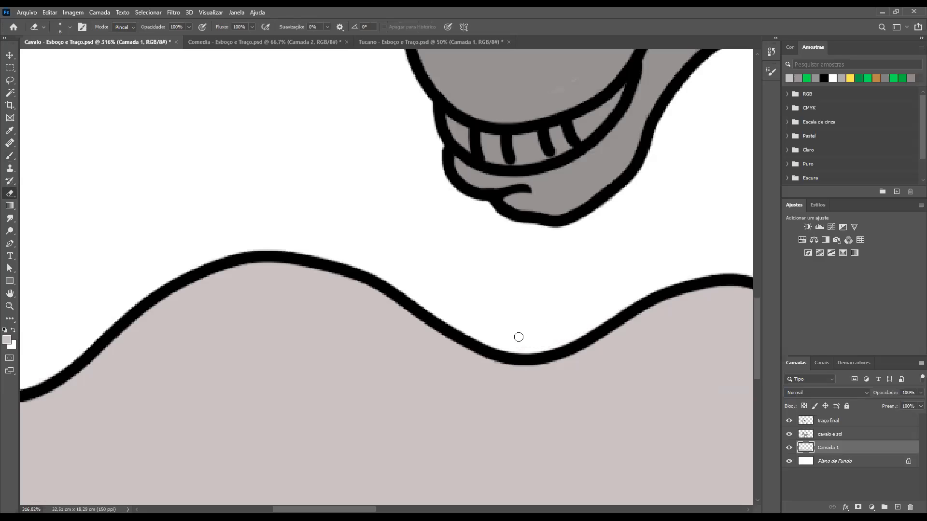
Follow the horizon line behind the horse and smooth the ground's ragged upper edge beyond the line's right end with the Eraser
{"action": "left_click_drag", "start_coordinate": [697, 285], "coordinate": [486, 302]}
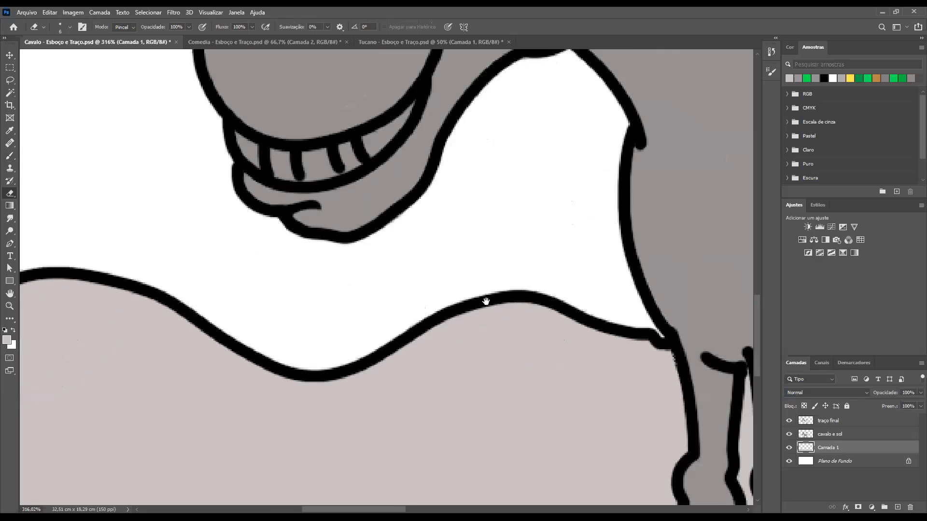
{"action": "left_click_drag", "start_coordinate": [557, 278], "coordinate": [418, 271]}
{"action": "left_click_drag", "start_coordinate": [703, 316], "coordinate": [557, 274]}
{"action": "left_click_drag", "start_coordinate": [624, 298], "coordinate": [482, 273]}
{"action": "left_click_drag", "start_coordinate": [741, 273], "coordinate": [478, 272]}
{"action": "left_click_drag", "start_coordinate": [549, 273], "coordinate": [435, 266]}
{"action": "left_click_drag", "start_coordinate": [695, 266], "coordinate": [543, 272]}
{"action": "left_click_drag", "start_coordinate": [751, 261], "coordinate": [483, 273]}
{"action": "left_click_drag", "start_coordinate": [554, 296], "coordinate": [490, 280]}
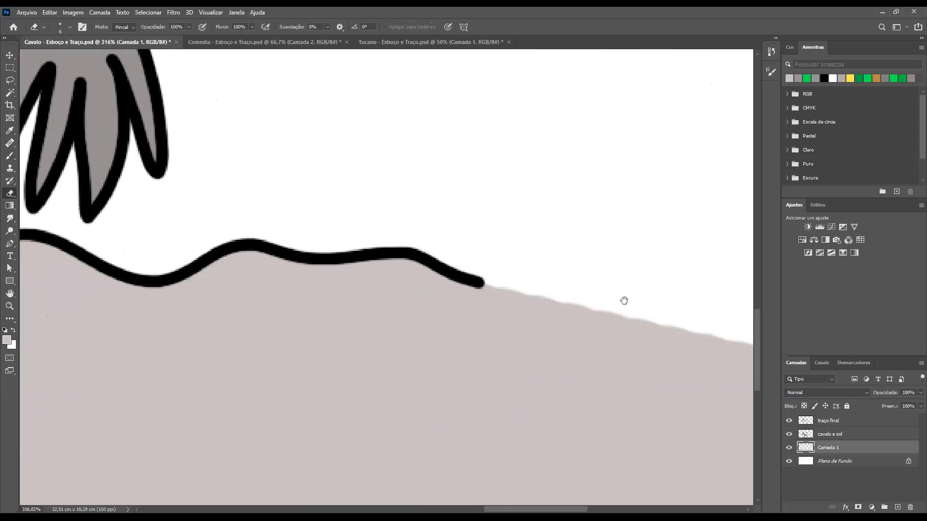
{"action": "left_click_drag", "start_coordinate": [623, 300], "coordinate": [590, 282]}
{"action": "mouse_move", "coordinate": [720, 333]}
{"action": "left_mouse_down"}
{"action": "mouse_move", "coordinate": [526, 302]}
{"action": "mouse_move", "coordinate": [394, 268]}
{"action": "left_mouse_up"}
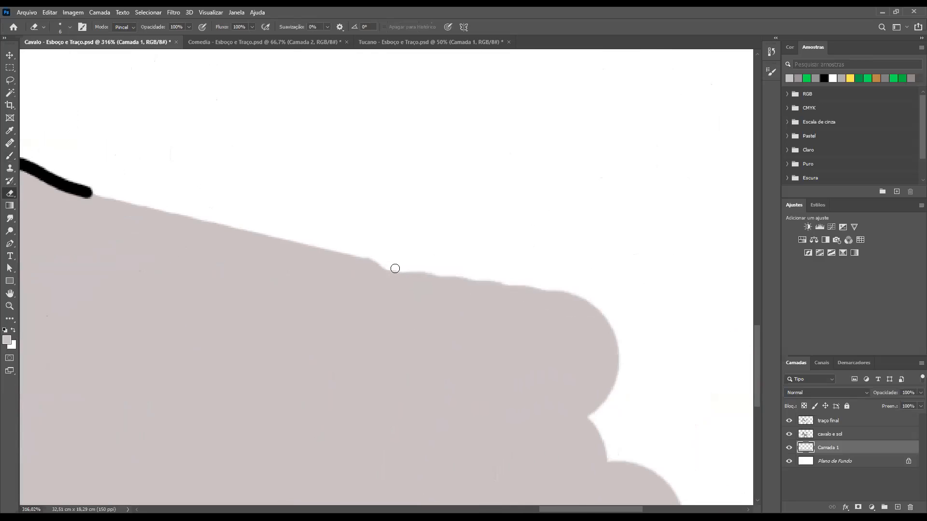
{"action": "left_click", "coordinate": [575, 285], "text": "shift"}
{"action": "key", "text": "ctrl+minus"}
{"action": "key", "text": "ctrl+minus"}
{"action": "key", "text": "ctrl+minus"}
{"action": "key", "text": "ctrl+minus"}
{"action": "key", "text": "ctrl+minus"}
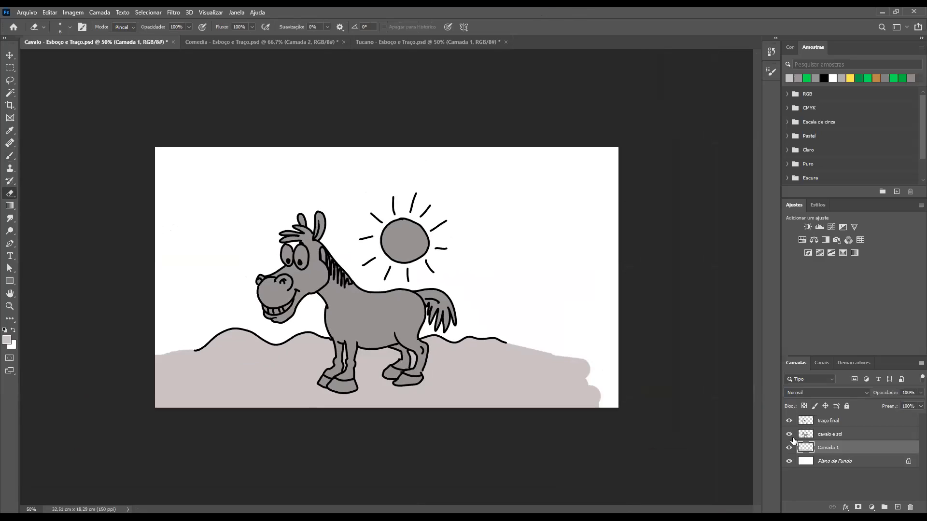
Hide "Plano de Fundo", check the grey fills with "traço final" off and back on, and select "cavalo e sol"
{"action": "left_click_drag", "start_coordinate": [789, 420], "coordinate": [789, 434]}
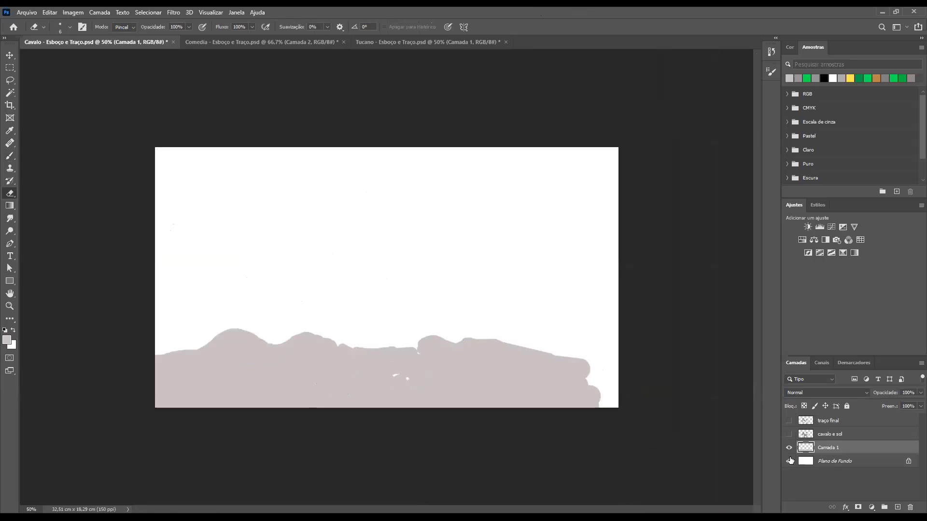
{"action": "left_click", "coordinate": [789, 462]}
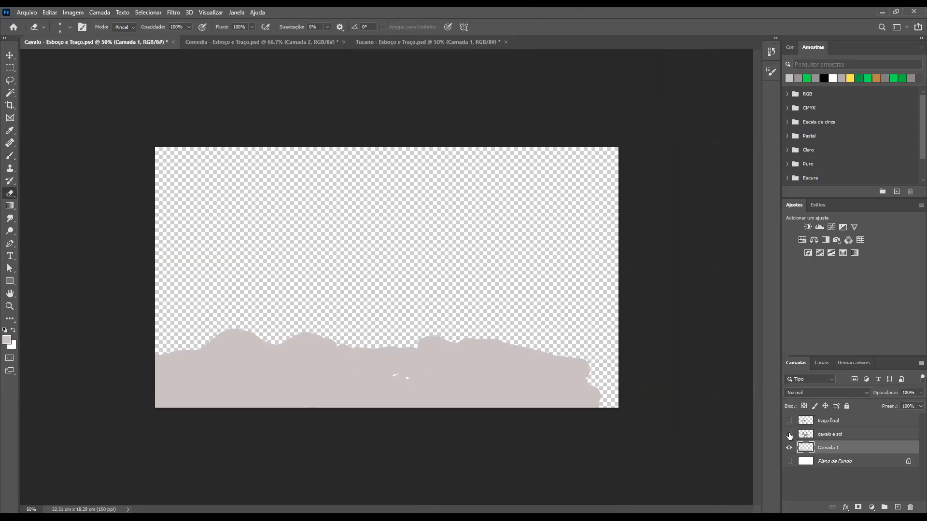
{"action": "left_click_drag", "start_coordinate": [295, 260], "coordinate": [345, 288]}
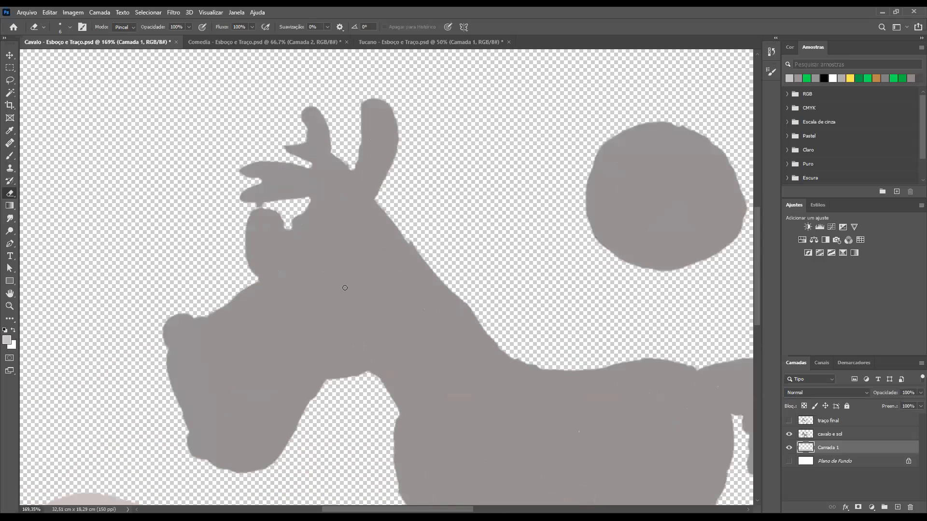
{"action": "scroll", "coordinate": [373, 233], "scroll_direction": "down", "scroll_amount": 3}
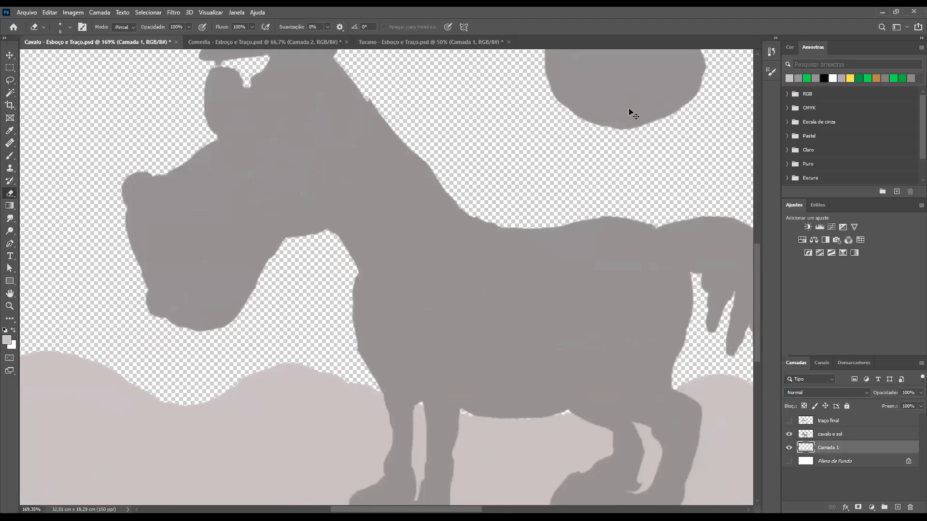
{"action": "key", "text": "ctrl+minus"}
{"action": "key", "text": "ctrl+minus"}
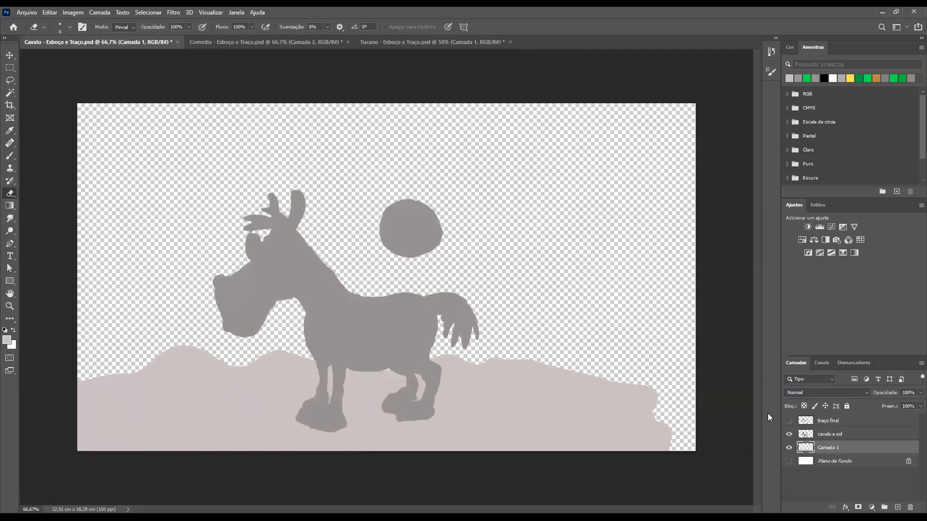
{"action": "left_click", "coordinate": [789, 421]}
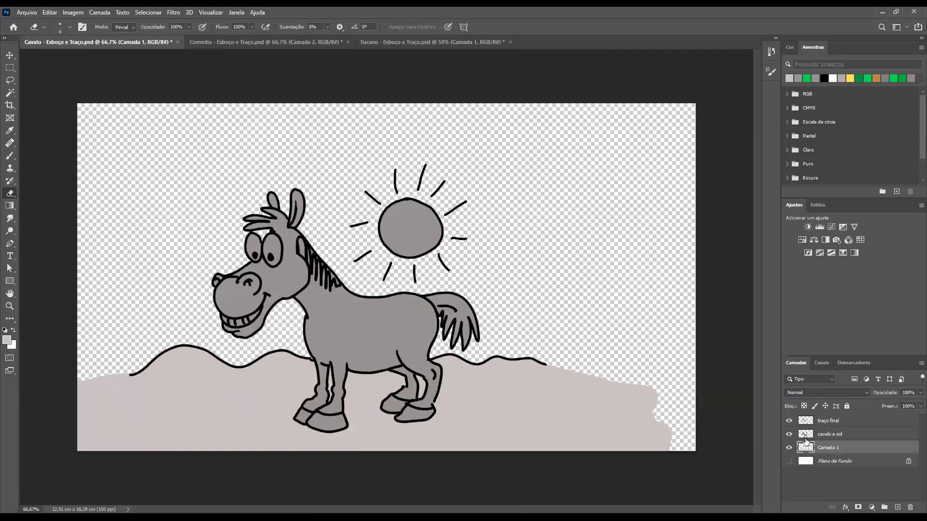
{"action": "left_click", "coordinate": [803, 437]}
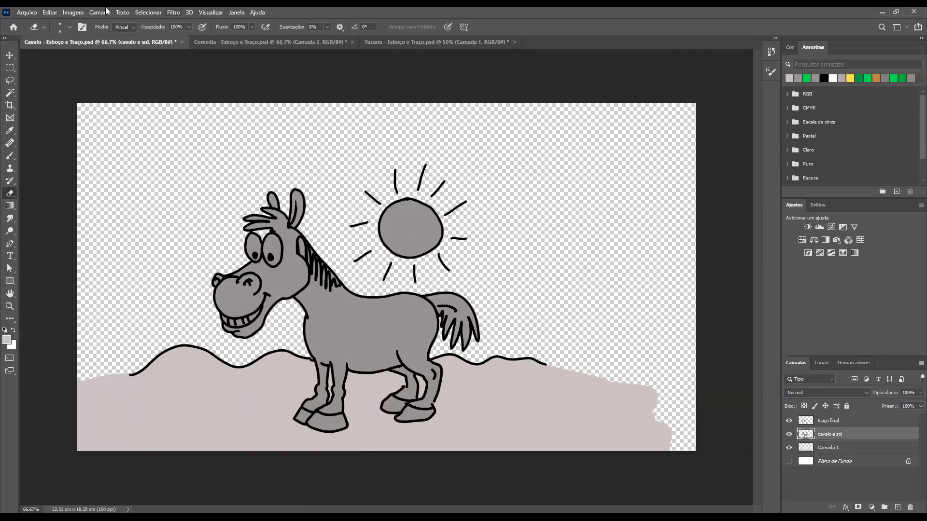
{"action": "left_click", "coordinate": [73, 12]}
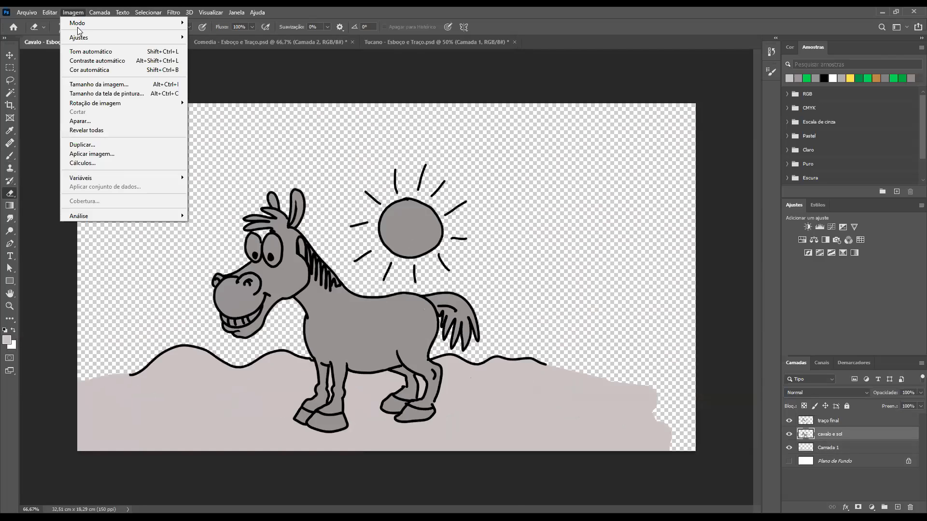
{"action": "mouse_move", "coordinate": [99, 39]}
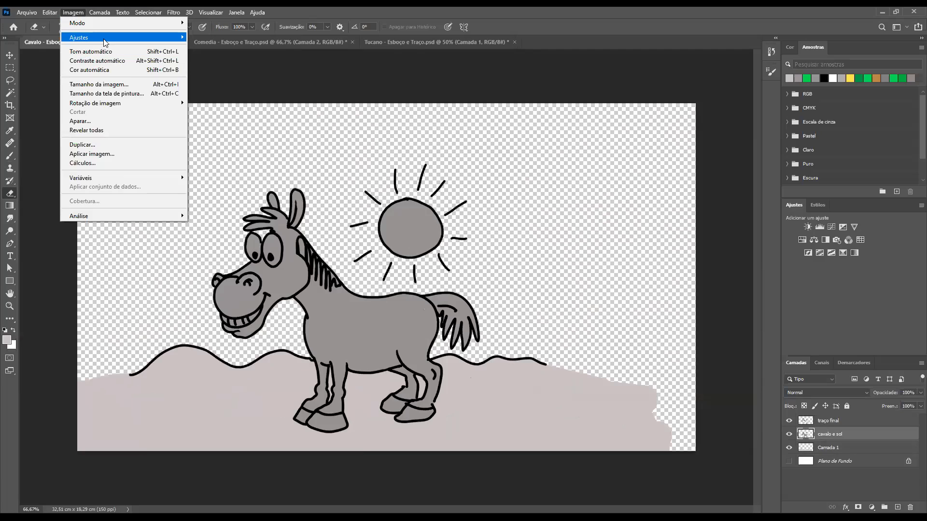
{"action": "mouse_move", "coordinate": [172, 39]}
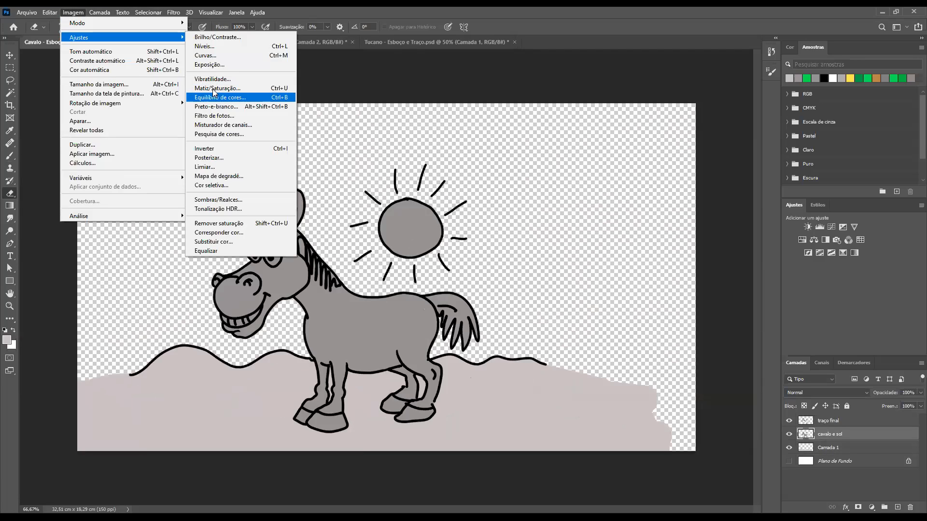
{"action": "left_click", "coordinate": [211, 48]}
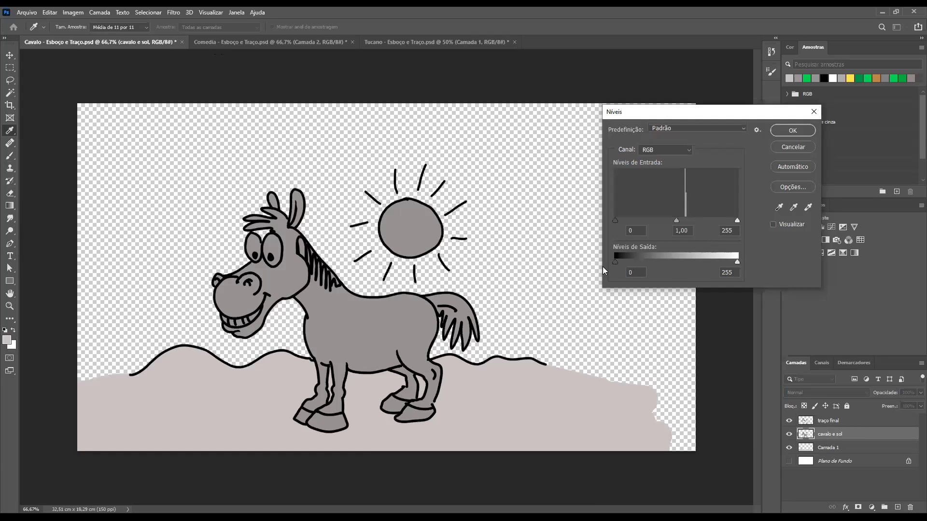
{"action": "left_click_drag", "start_coordinate": [615, 262], "coordinate": [617, 262]}
{"action": "left_click_drag", "start_coordinate": [694, 265], "coordinate": [569, 264]}
{"action": "left_click_drag", "start_coordinate": [685, 223], "coordinate": [686, 224]}
{"action": "left_click_drag", "start_coordinate": [690, 220], "coordinate": [691, 220]}
{"action": "key", "text": "Escape"}
{"action": "key", "text": "e"}
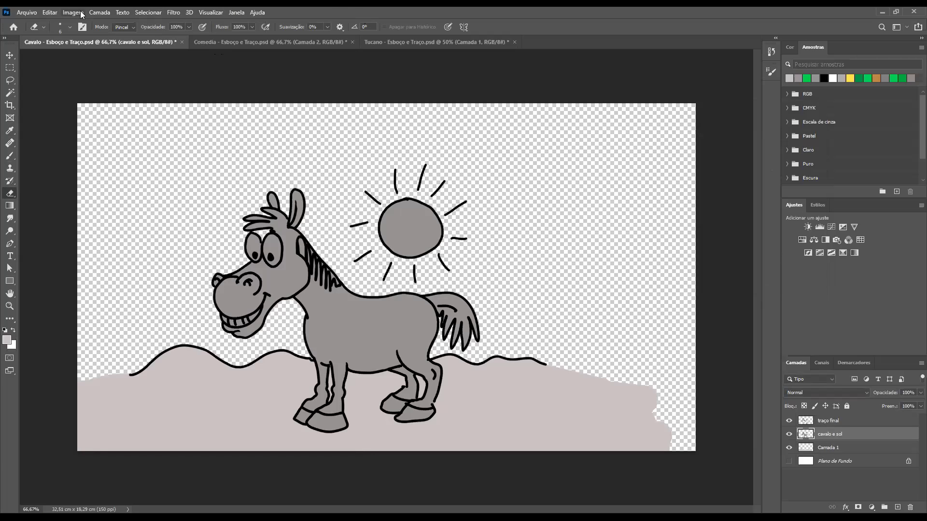
Turn the "cavalo e sol" layer white using Hue/Saturation with hue -8, saturation -4 and lightness +100
{"action": "key", "text": "alt+i"}
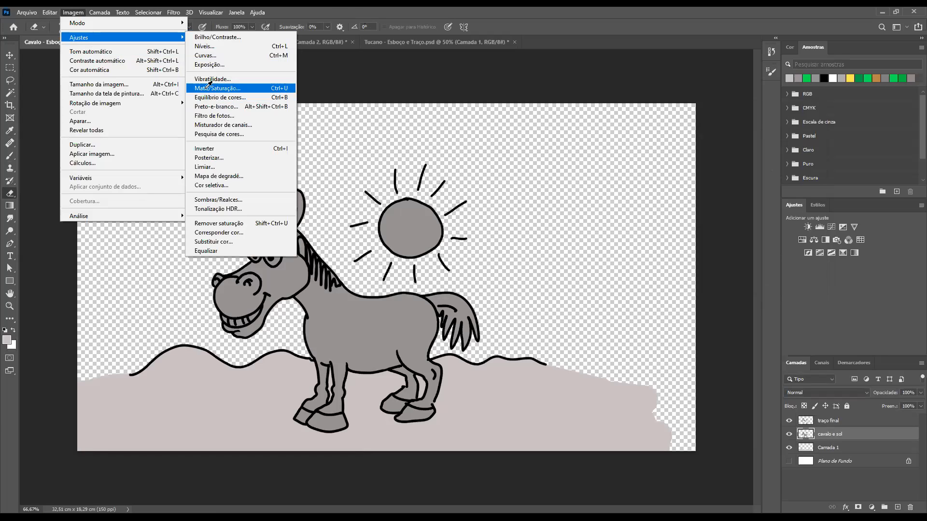
{"action": "key", "text": "Return"}
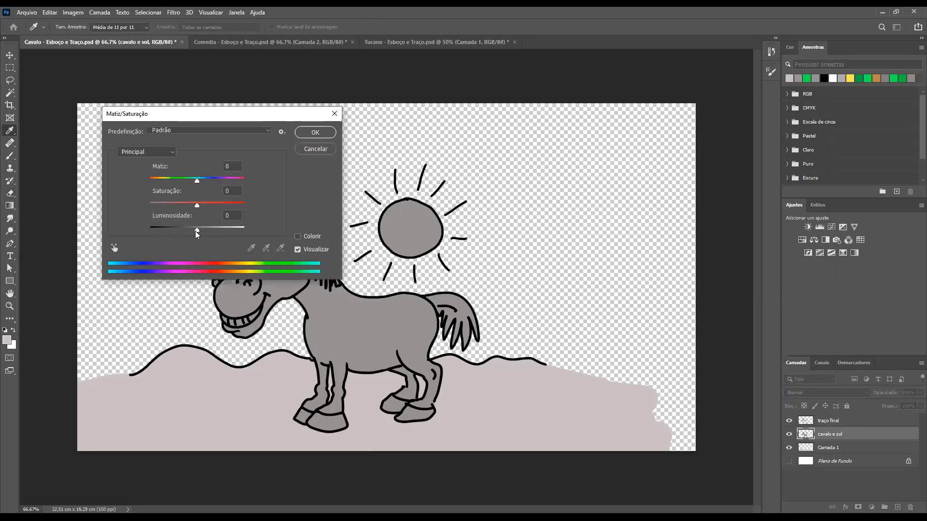
{"action": "left_click_drag", "start_coordinate": [199, 230], "coordinate": [253, 238]}
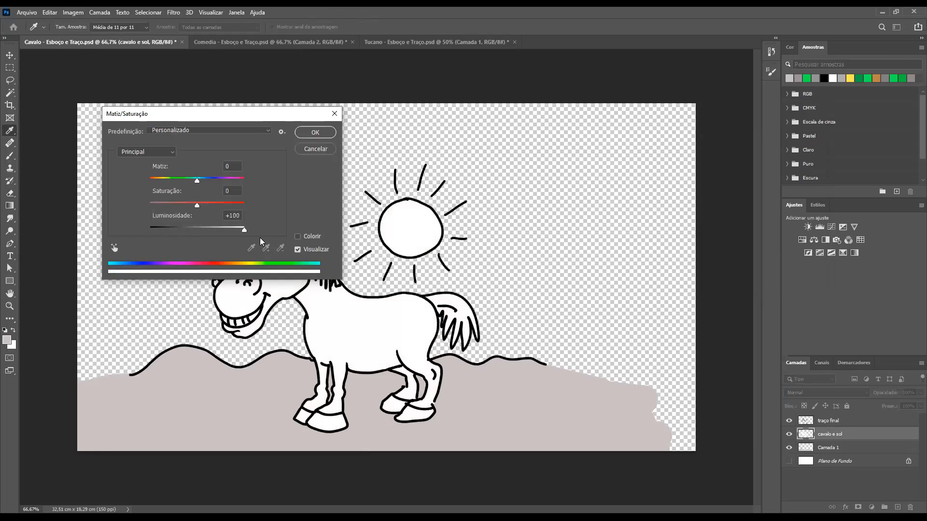
{"action": "left_click_drag", "start_coordinate": [193, 235], "coordinate": [198, 242]}
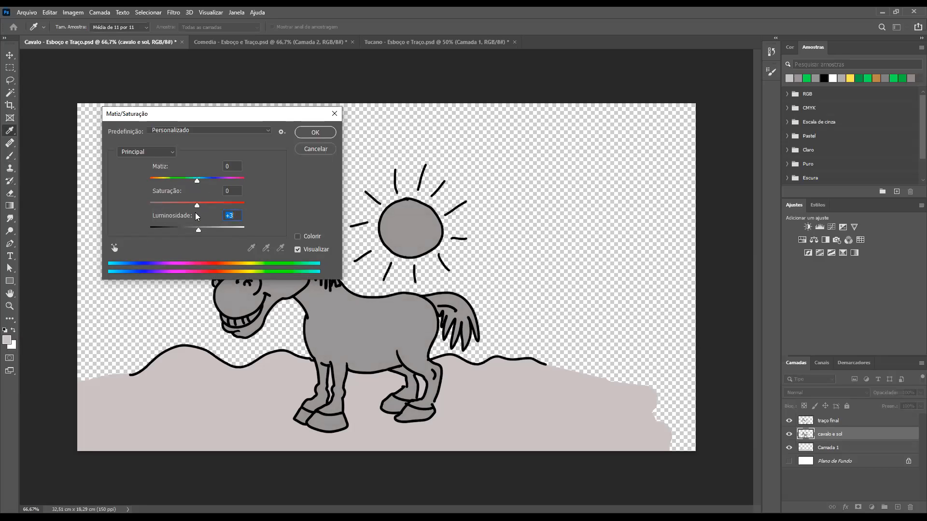
{"action": "mouse_move", "coordinate": [197, 180]}
{"action": "left_mouse_down"}
{"action": "mouse_move", "coordinate": [216, 186]}
{"action": "mouse_move", "coordinate": [193, 180]}
{"action": "left_mouse_up"}
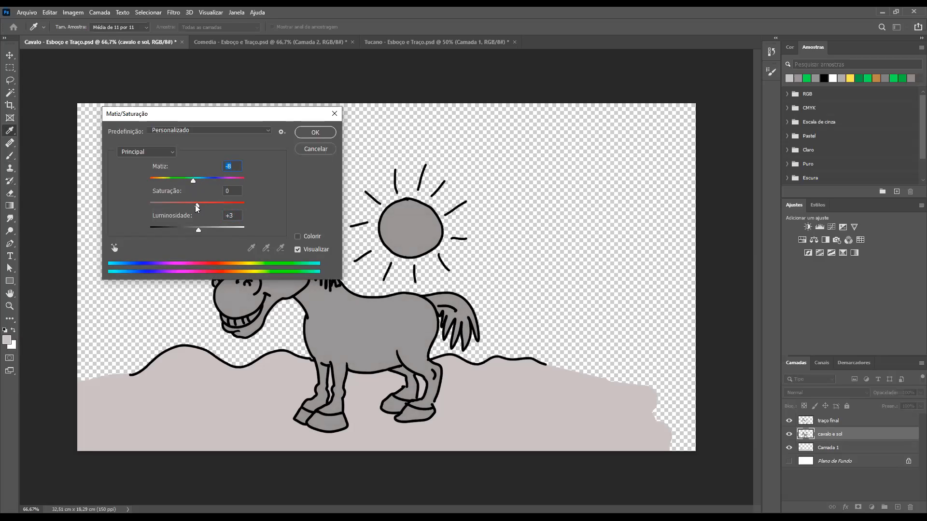
{"action": "left_click_drag", "start_coordinate": [196, 206], "coordinate": [258, 215]}
{"action": "type", "text": "61"}
{"action": "left_click_drag", "start_coordinate": [216, 211], "coordinate": [198, 212]}
{"action": "left_click_drag", "start_coordinate": [200, 232], "coordinate": [256, 238]}
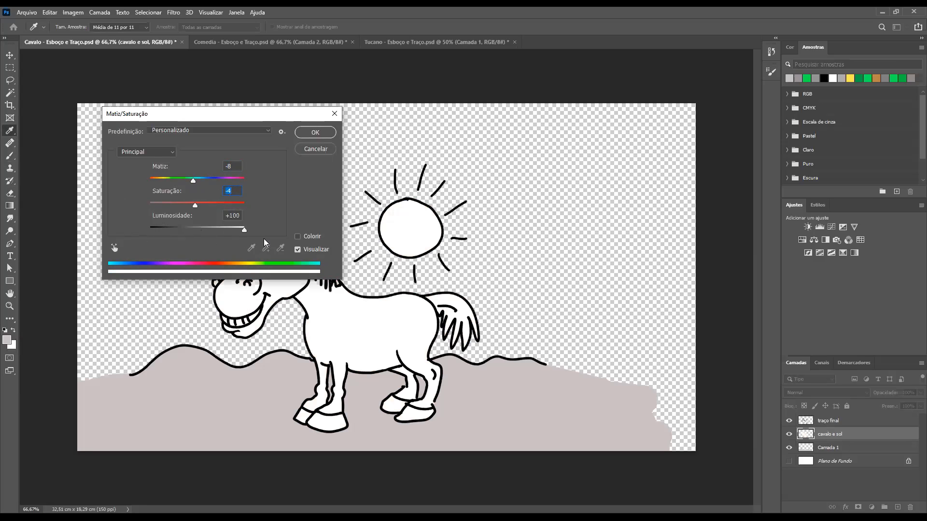
{"action": "key", "text": "Tab"}
{"action": "key", "text": "Return"}
{"action": "key", "text": "e"}
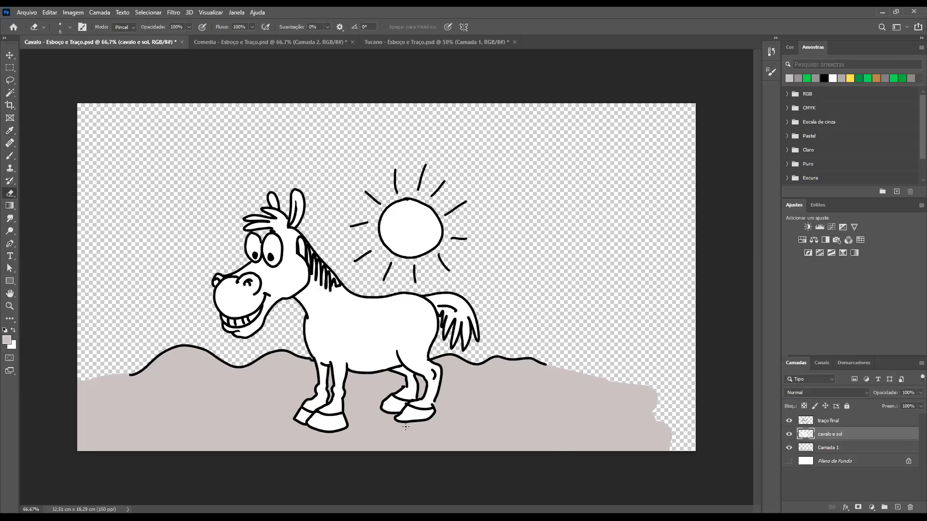
Select "Camada 1", try raising its lightness to +100 with Hue/Saturation, and undo the change
{"action": "left_click", "coordinate": [805, 449]}
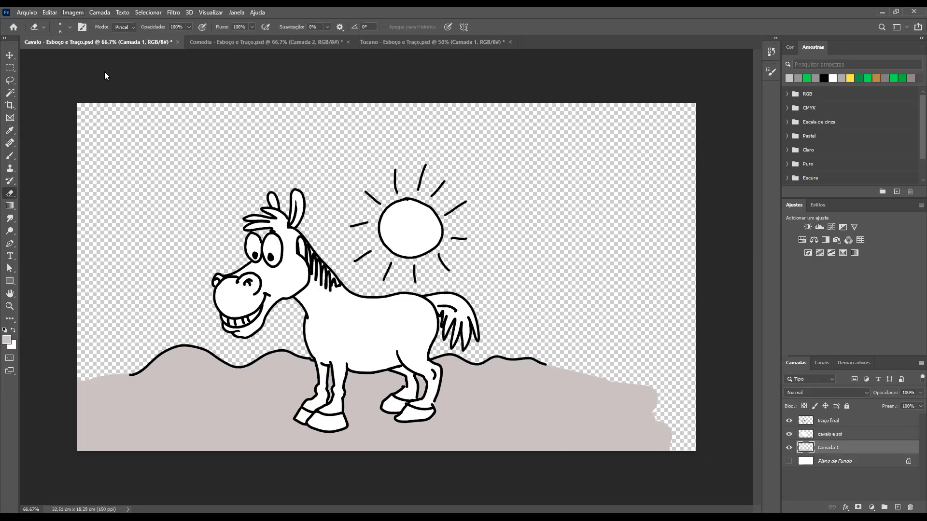
{"action": "left_click", "coordinate": [73, 13]}
{"action": "mouse_move", "coordinate": [99, 43]}
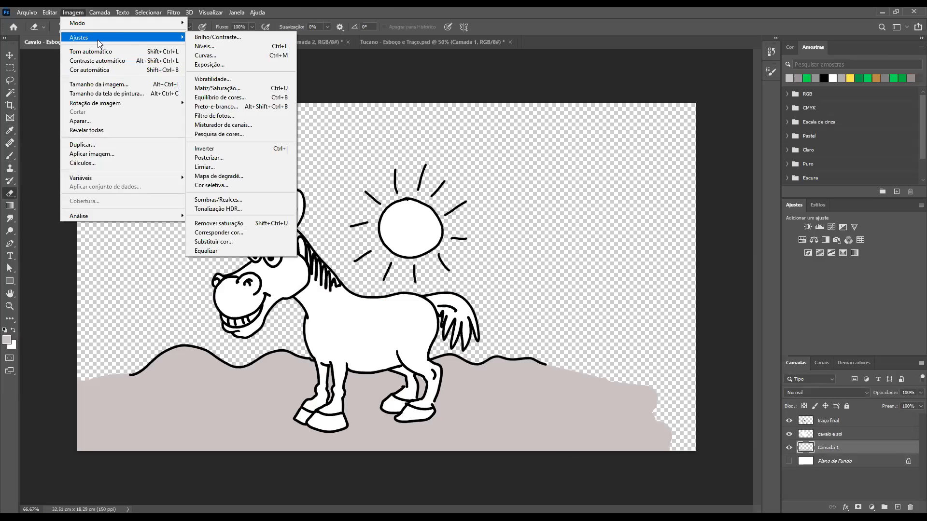
{"action": "left_click", "coordinate": [211, 89]}
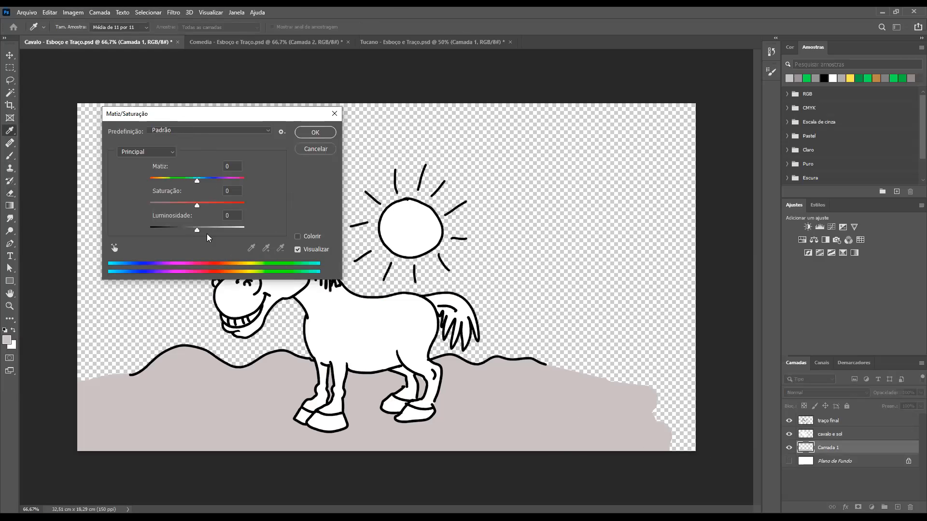
{"action": "left_click_drag", "start_coordinate": [197, 230], "coordinate": [332, 243]}
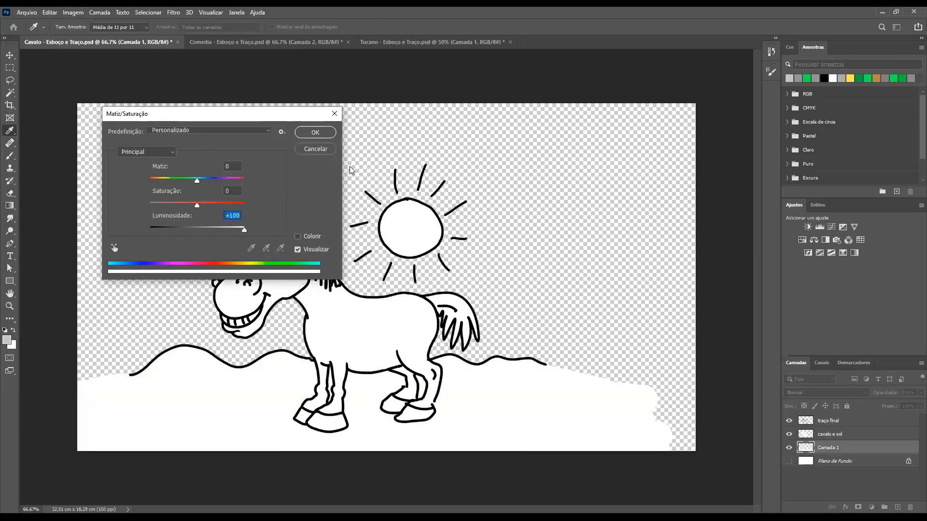
{"action": "left_click", "coordinate": [316, 134]}
{"action": "key", "text": "e"}
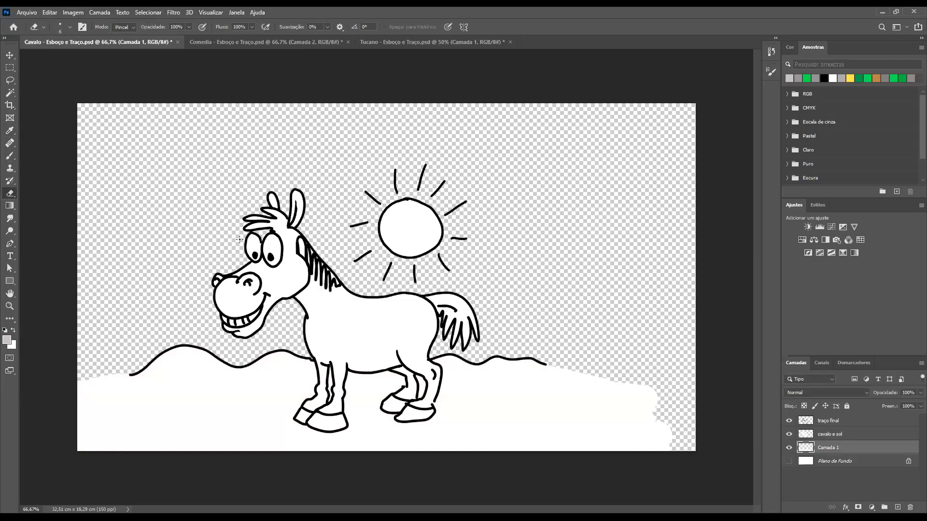
{"action": "key", "text": "ctrl+z"}
Whiten the ground on "Camada 1" using Hue/Saturation with lightness +100, and hide "traço final" to inspect the fills
{"action": "key", "text": "ctrl+u"}
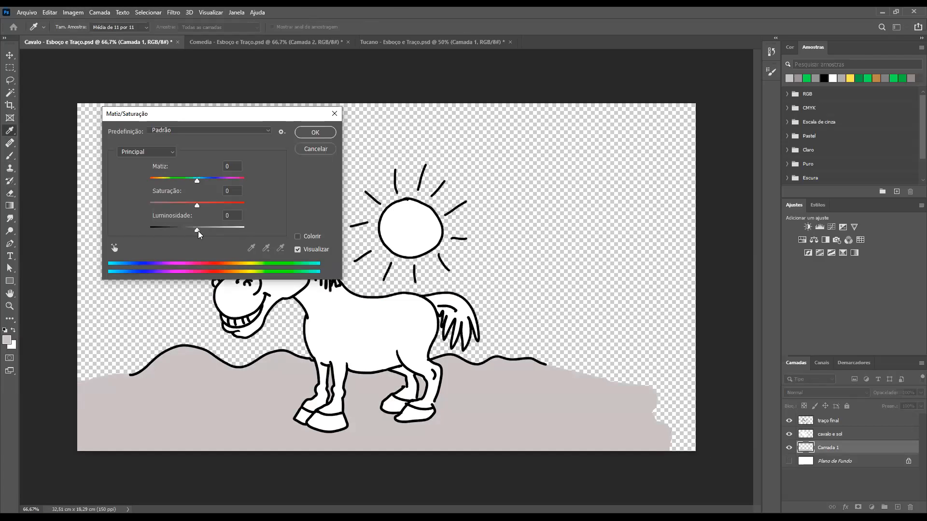
{"action": "left_click_drag", "start_coordinate": [198, 231], "coordinate": [251, 241]}
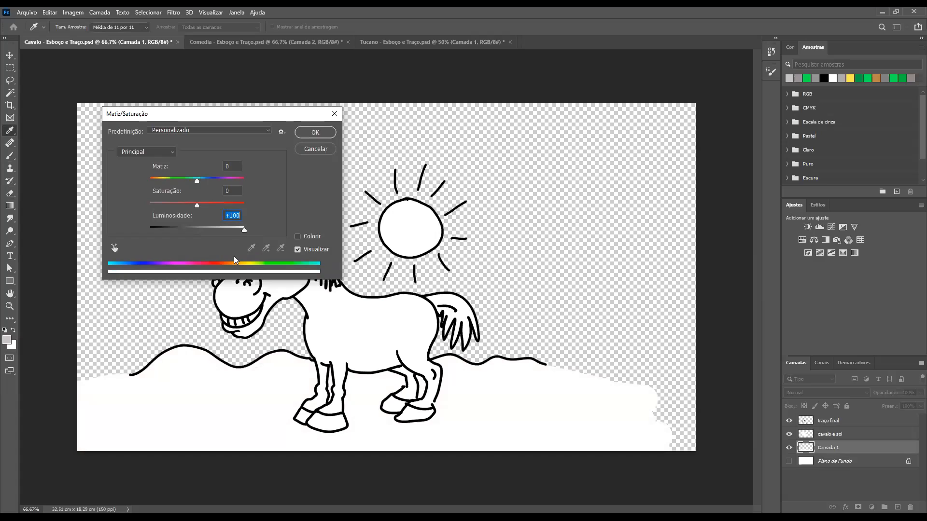
{"action": "key", "text": "Return"}
{"action": "key", "text": "e"}
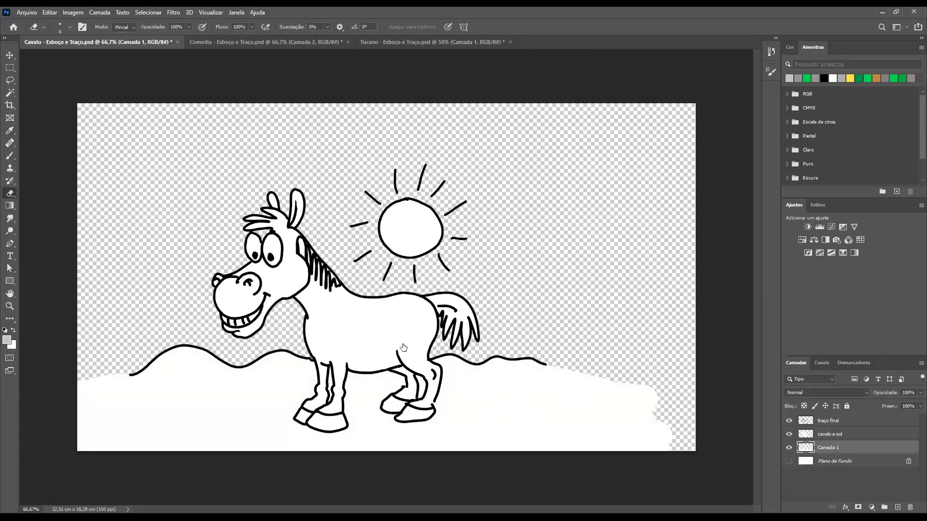
{"action": "left_click", "coordinate": [789, 421]}
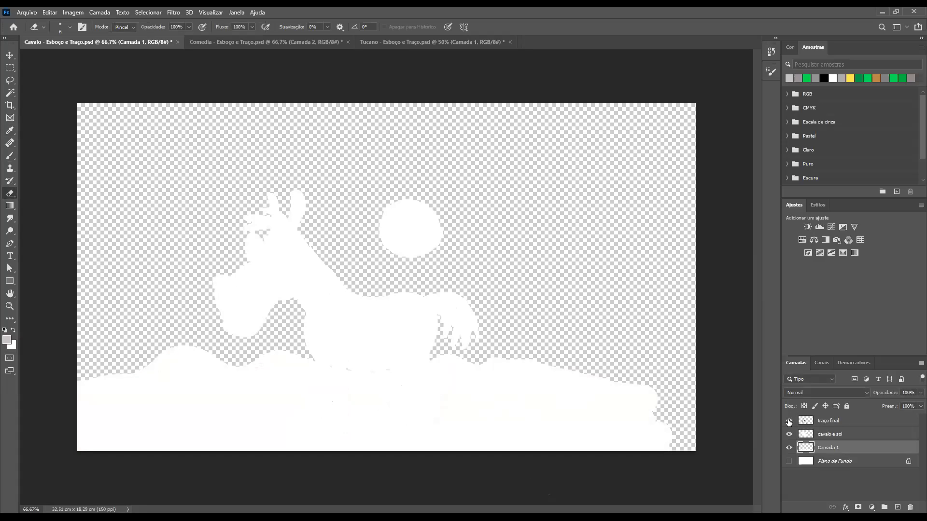
Toggle the visibility of "traço final" to compare the white fills with and without the outlines
{"action": "left_click", "coordinate": [789, 421]}
{"action": "left_click", "coordinate": [789, 421]}
{"action": "left_click", "coordinate": [789, 421]}
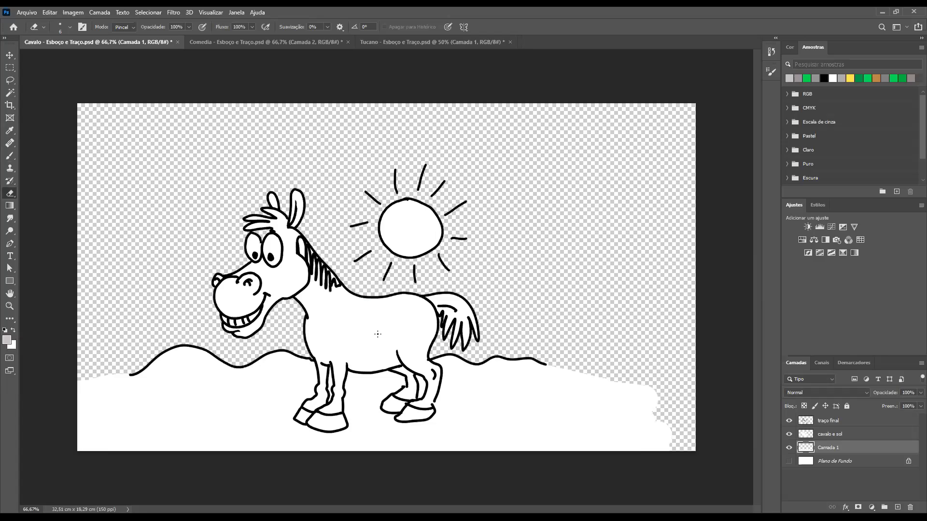
{"action": "left_click", "coordinate": [790, 422]}
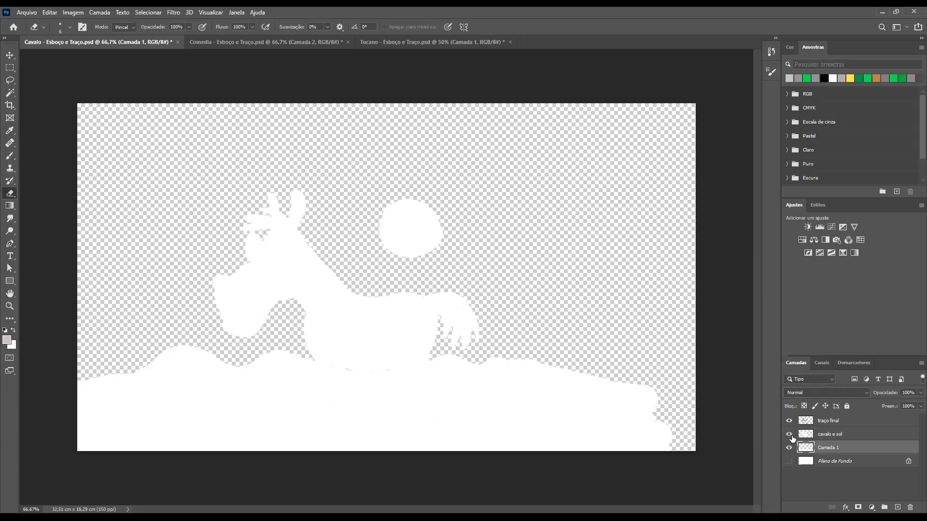
{"action": "left_click", "coordinate": [789, 421]}
Hide the "cavalo e sol" and "Camada 1" layers and show "Plano de Fundo" beneath the final lines
{"action": "left_click", "coordinate": [790, 434]}
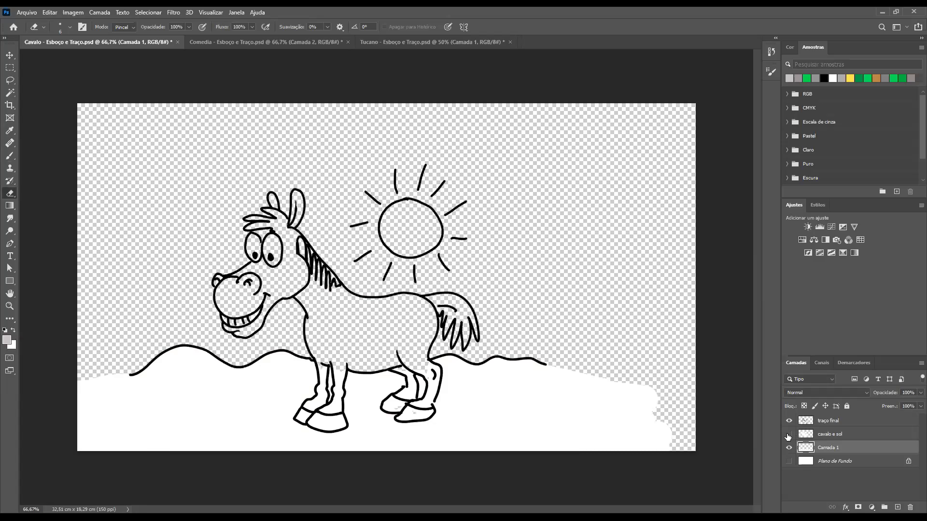
{"action": "left_click", "coordinate": [790, 448]}
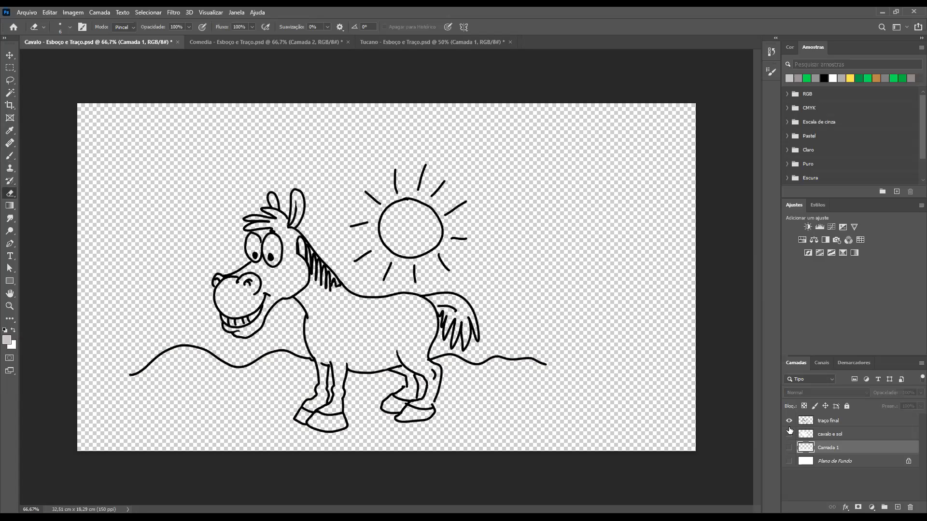
{"action": "left_click", "coordinate": [789, 461]}
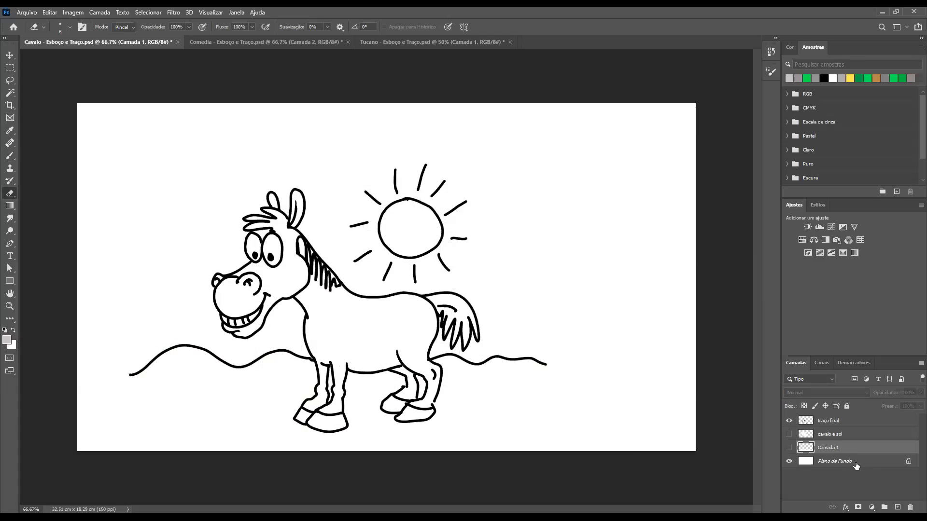
Duplicate "Plano de Fundo", try a brush stroke across the horse on the copy, and delete the copy
{"action": "key", "text": "ctrl+j"}
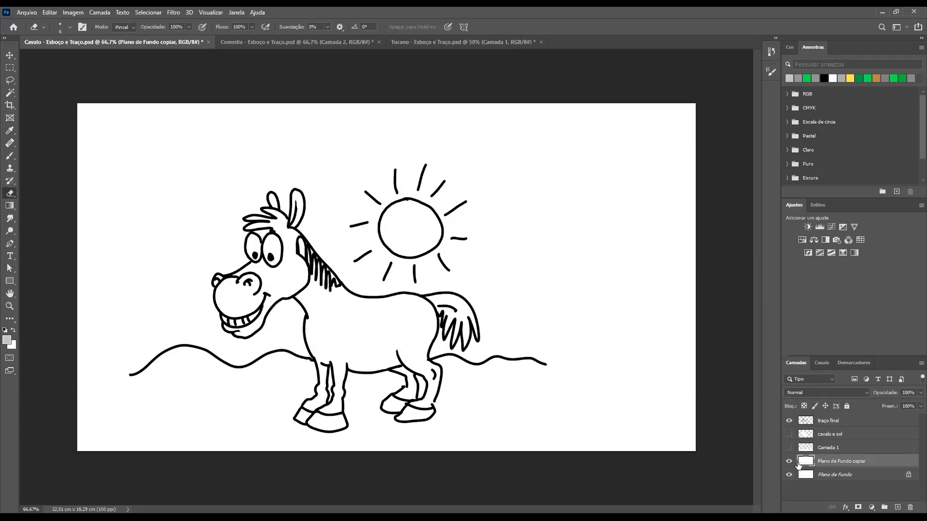
{"action": "key", "text": "b"}
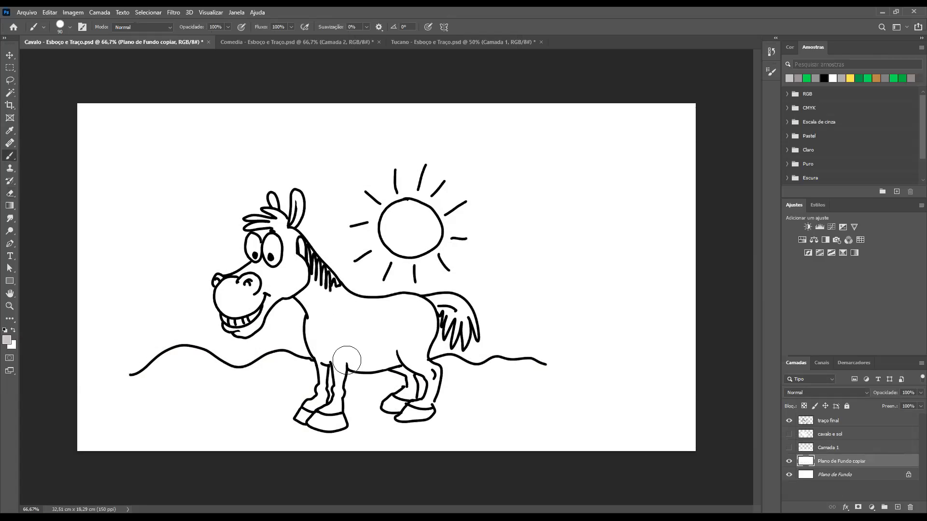
{"action": "mouse_move", "coordinate": [333, 356]}
{"action": "left_mouse_down"}
{"action": "mouse_move", "coordinate": [316, 385]}
{"action": "mouse_move", "coordinate": [341, 384]}
{"action": "mouse_move", "coordinate": [315, 386]}
{"action": "mouse_move", "coordinate": [331, 388]}
{"action": "mouse_move", "coordinate": [330, 373]}
{"action": "mouse_move", "coordinate": [299, 340]}
{"action": "mouse_move", "coordinate": [319, 333]}
{"action": "mouse_move", "coordinate": [278, 326]}
{"action": "mouse_move", "coordinate": [310, 334]}
{"action": "mouse_move", "coordinate": [382, 312]}
{"action": "mouse_move", "coordinate": [340, 311]}
{"action": "mouse_move", "coordinate": [371, 311]}
{"action": "mouse_move", "coordinate": [460, 337]}
{"action": "mouse_move", "coordinate": [414, 349]}
{"action": "left_mouse_up"}
{"action": "key", "text": "ctrl+z"}
{"action": "left_click_drag", "start_coordinate": [806, 471], "coordinate": [916, 505]}
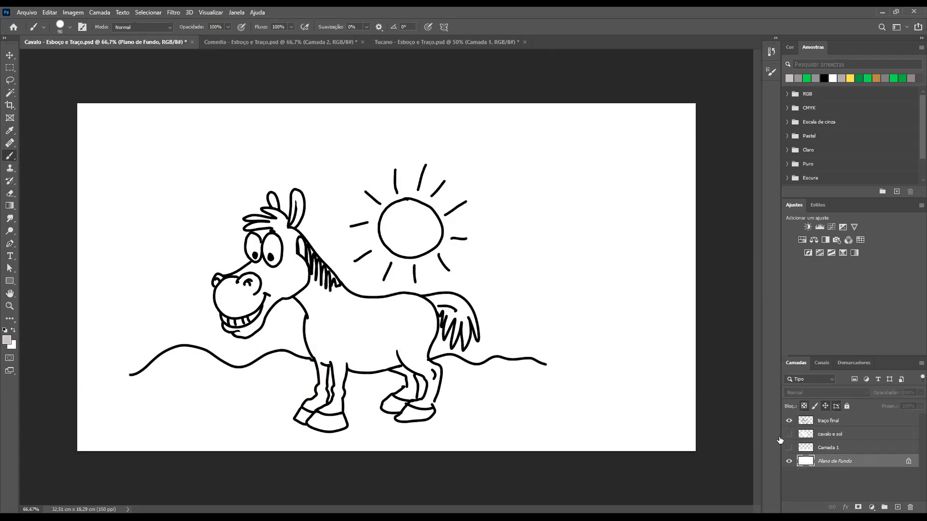
Show "cavalo e sol" and "Camada 1", lock the transparent pixels of "cavalo e sol", and try a grey brush stroke on the horse, undoing it
{"action": "left_click", "coordinate": [806, 436]}
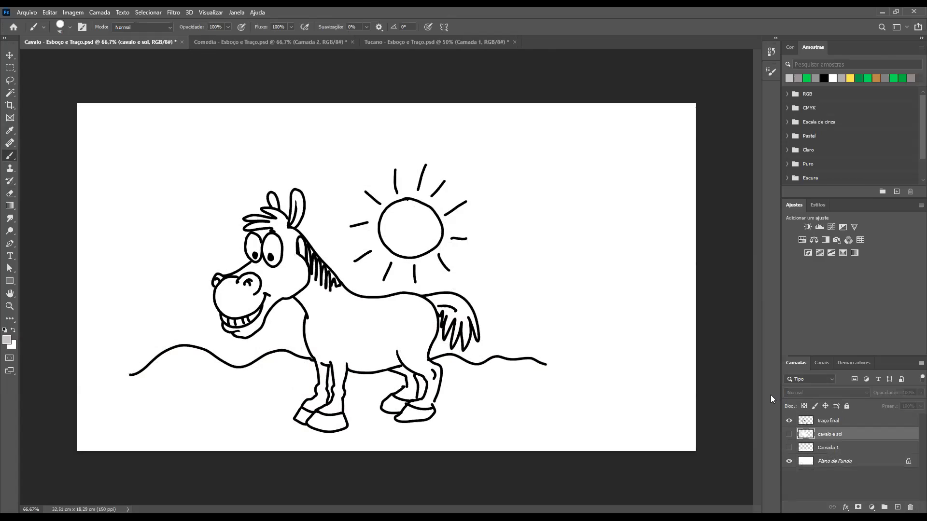
{"action": "left_click", "coordinate": [789, 434]}
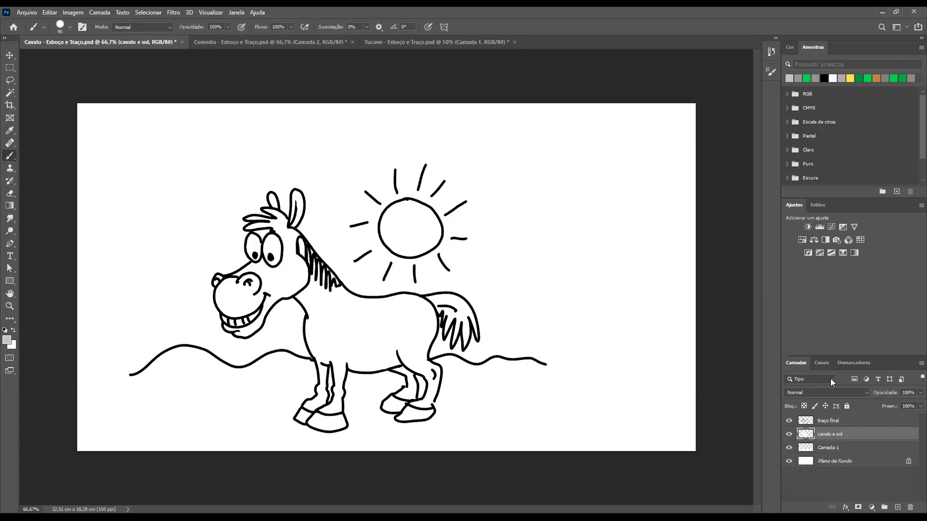
{"action": "left_click", "coordinate": [805, 407]}
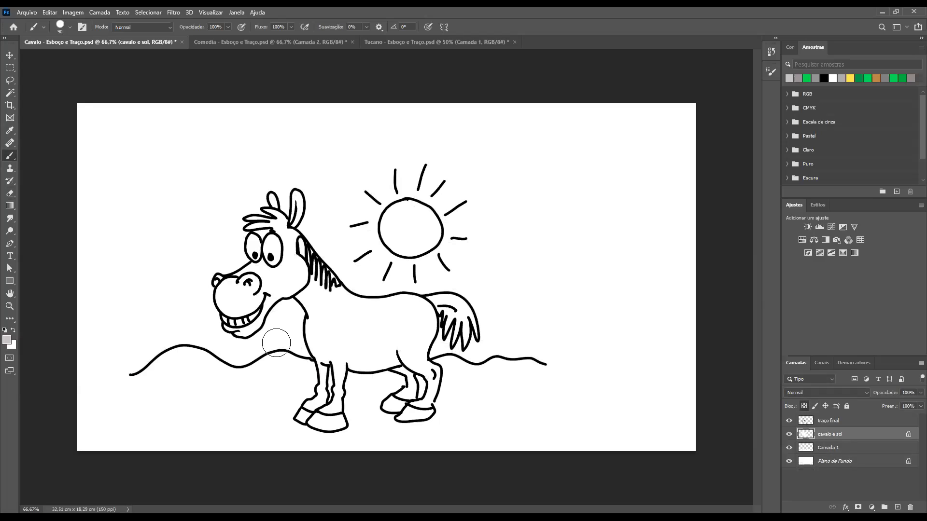
{"action": "mouse_move", "coordinate": [471, 285]}
{"action": "left_mouse_down"}
{"action": "mouse_move", "coordinate": [348, 317]}
{"action": "mouse_move", "coordinate": [392, 283]}
{"action": "mouse_move", "coordinate": [355, 278]}
{"action": "mouse_move", "coordinate": [322, 312]}
{"action": "mouse_move", "coordinate": [307, 264]}
{"action": "mouse_move", "coordinate": [348, 297]}
{"action": "mouse_move", "coordinate": [430, 325]}
{"action": "mouse_move", "coordinate": [422, 333]}
{"action": "mouse_move", "coordinate": [479, 330]}
{"action": "mouse_move", "coordinate": [435, 346]}
{"action": "mouse_move", "coordinate": [300, 345]}
{"action": "mouse_move", "coordinate": [362, 311]}
{"action": "mouse_move", "coordinate": [281, 378]}
{"action": "mouse_move", "coordinate": [379, 358]}
{"action": "mouse_move", "coordinate": [329, 404]}
{"action": "mouse_move", "coordinate": [447, 365]}
{"action": "mouse_move", "coordinate": [450, 377]}
{"action": "mouse_move", "coordinate": [437, 391]}
{"action": "mouse_move", "coordinate": [376, 376]}
{"action": "left_mouse_up"}
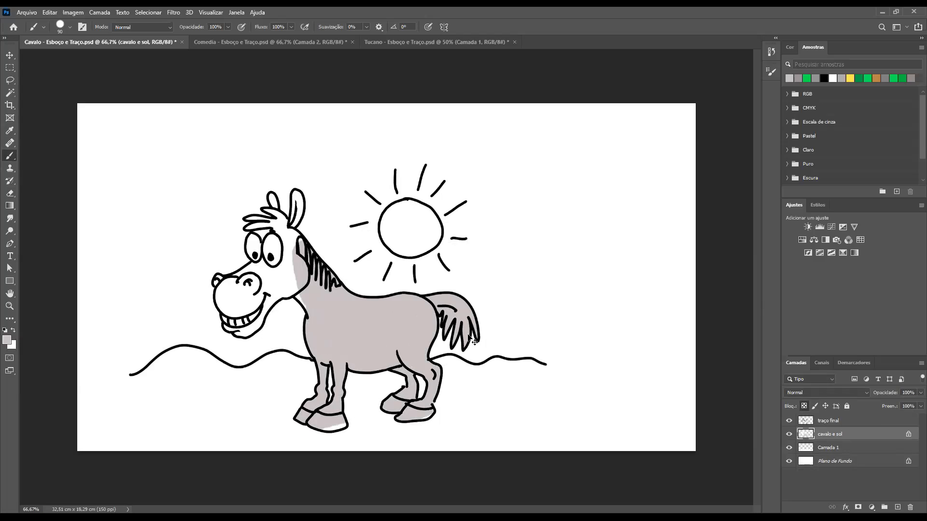
{"action": "key", "text": "ctrl+z"}
Start changing the foreground colour and shift its hue to an orange of 30°
{"action": "left_click", "coordinate": [7, 341]}
{"action": "left_click", "coordinate": [345, 147]}
{"action": "left_click", "coordinate": [464, 231]}
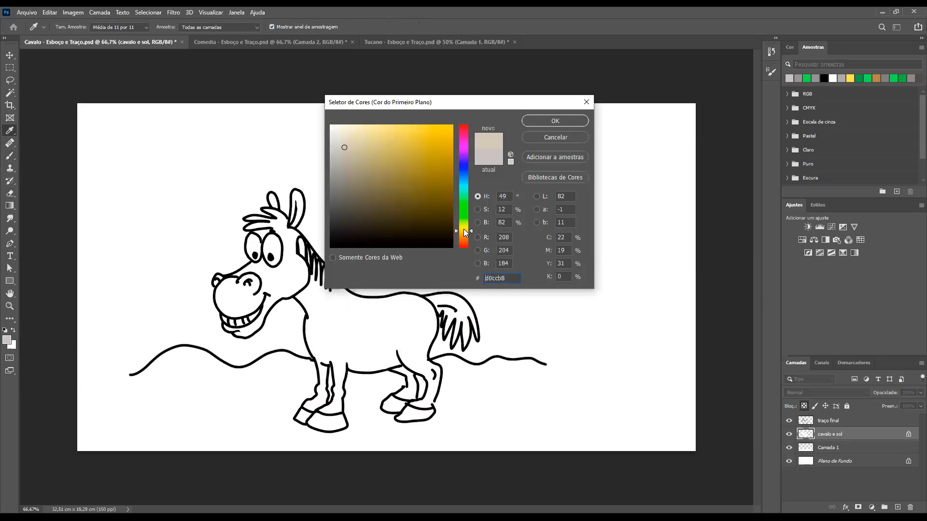
{"action": "left_click", "coordinate": [464, 234]}
{"action": "left_click", "coordinate": [463, 230]}
{"action": "left_click", "coordinate": [385, 169]}
{"action": "left_click", "coordinate": [463, 230]}
{"action": "left_click", "coordinate": [463, 231]}
{"action": "left_click", "coordinate": [464, 230]}
{"action": "left_click", "coordinate": [463, 233]}
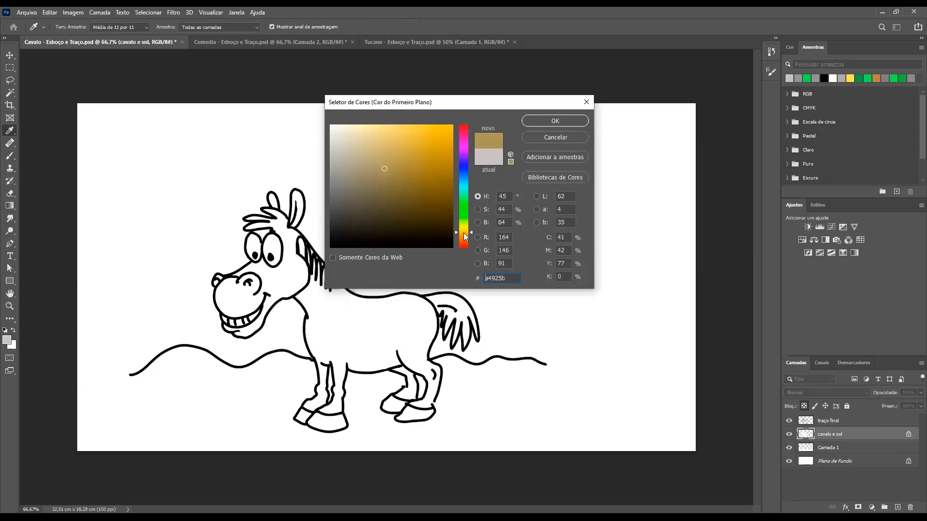
{"action": "left_click", "coordinate": [465, 237]}
{"action": "left_click", "coordinate": [464, 237]}
{"action": "left_click", "coordinate": [464, 234]}
{"action": "left_click", "coordinate": [464, 235]}
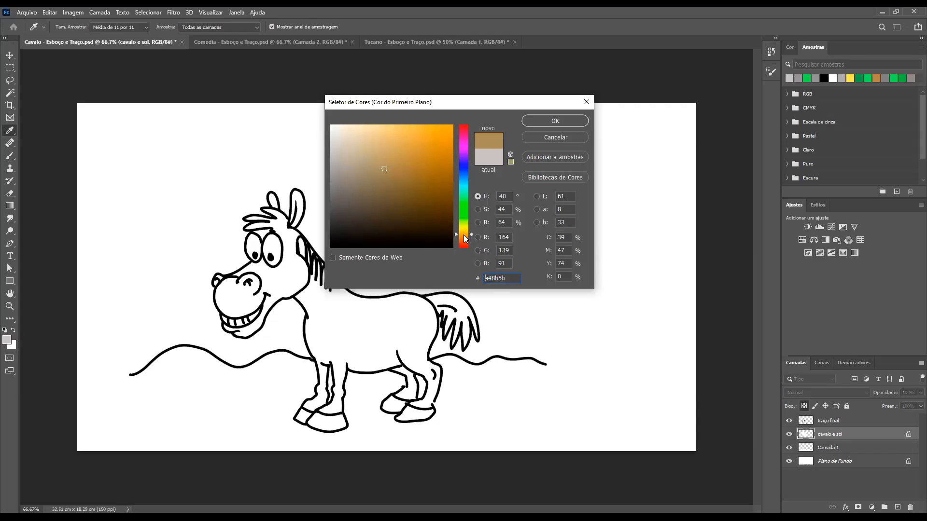
{"action": "left_click", "coordinate": [464, 236]}
{"action": "left_click", "coordinate": [464, 237]}
Refine the orange to a muted light brown and apply it as the foreground colour
{"action": "left_click", "coordinate": [397, 153]}
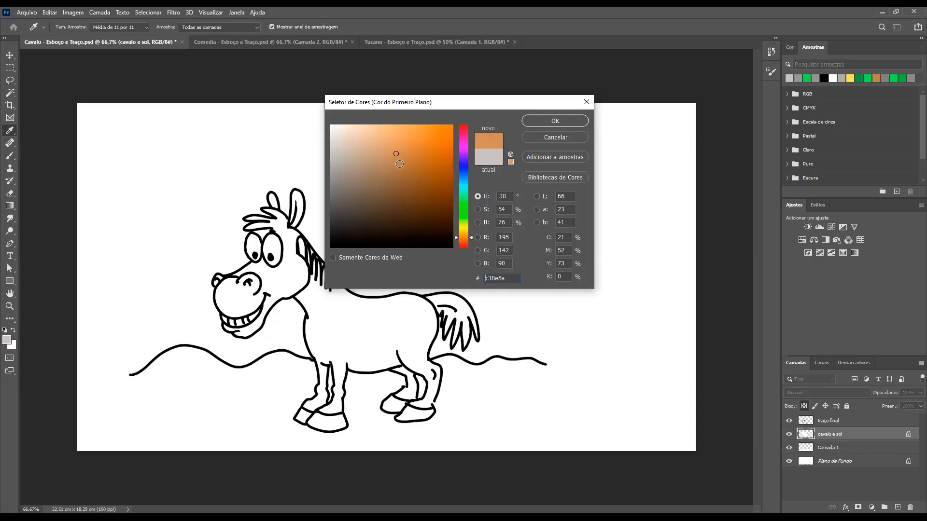
{"action": "left_click", "coordinate": [404, 167]}
{"action": "left_click_drag", "start_coordinate": [404, 169], "coordinate": [406, 179]}
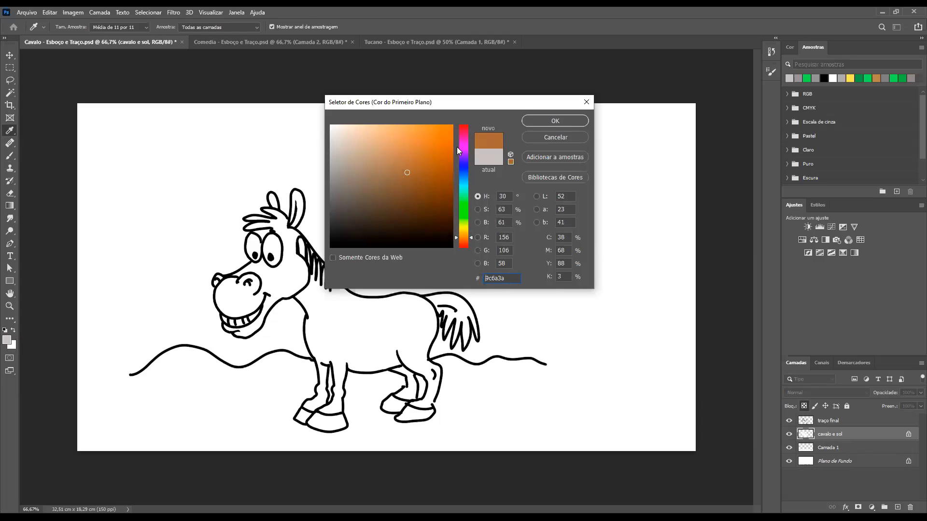
{"action": "left_click", "coordinate": [399, 168]}
{"action": "left_click", "coordinate": [394, 166]}
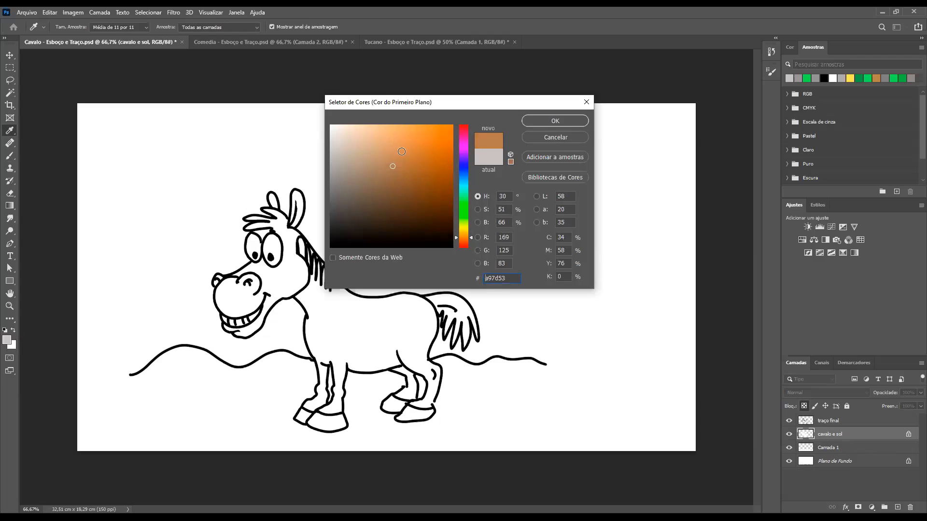
{"action": "left_click", "coordinate": [386, 165]}
{"action": "left_click", "coordinate": [541, 119]}
Paint the horse's body, legs, tail, mane and ears brown on the "cavalo e sol" layer
{"action": "mouse_move", "coordinate": [304, 295]}
{"action": "left_mouse_down"}
{"action": "mouse_move", "coordinate": [293, 324]}
{"action": "mouse_move", "coordinate": [335, 306]}
{"action": "mouse_move", "coordinate": [326, 326]}
{"action": "mouse_move", "coordinate": [374, 297]}
{"action": "mouse_move", "coordinate": [390, 303]}
{"action": "mouse_move", "coordinate": [432, 292]}
{"action": "mouse_move", "coordinate": [346, 353]}
{"action": "mouse_move", "coordinate": [462, 309]}
{"action": "mouse_move", "coordinate": [363, 325]}
{"action": "mouse_move", "coordinate": [423, 323]}
{"action": "mouse_move", "coordinate": [378, 333]}
{"action": "mouse_move", "coordinate": [432, 312]}
{"action": "mouse_move", "coordinate": [424, 334]}
{"action": "mouse_move", "coordinate": [479, 324]}
{"action": "mouse_move", "coordinate": [395, 357]}
{"action": "mouse_move", "coordinate": [400, 381]}
{"action": "mouse_move", "coordinate": [449, 379]}
{"action": "mouse_move", "coordinate": [428, 406]}
{"action": "mouse_move", "coordinate": [399, 385]}
{"action": "mouse_move", "coordinate": [415, 372]}
{"action": "mouse_move", "coordinate": [314, 377]}
{"action": "mouse_move", "coordinate": [348, 341]}
{"action": "mouse_move", "coordinate": [357, 360]}
{"action": "mouse_move", "coordinate": [345, 395]}
{"action": "mouse_move", "coordinate": [319, 388]}
{"action": "mouse_move", "coordinate": [328, 393]}
{"action": "mouse_move", "coordinate": [314, 396]}
{"action": "mouse_move", "coordinate": [347, 402]}
{"action": "mouse_move", "coordinate": [330, 399]}
{"action": "mouse_move", "coordinate": [342, 371]}
{"action": "left_mouse_up"}
{"action": "mouse_move", "coordinate": [302, 268]}
{"action": "left_mouse_down"}
{"action": "mouse_move", "coordinate": [298, 203]}
{"action": "mouse_move", "coordinate": [296, 217]}
{"action": "mouse_move", "coordinate": [285, 194]}
{"action": "mouse_move", "coordinate": [254, 209]}
{"action": "mouse_move", "coordinate": [272, 212]}
{"action": "mouse_move", "coordinate": [242, 217]}
{"action": "mouse_move", "coordinate": [288, 226]}
{"action": "mouse_move", "coordinate": [297, 278]}
{"action": "left_mouse_up"}
{"action": "left_click_drag", "start_coordinate": [283, 243], "coordinate": [558, 305]}
Reduce the brush size, try painting the face beside the horse's near eye, and undo the stroke over the eye
{"action": "key", "text": "ctrl+minus"}
{"action": "key", "text": "ctrl+minus"}
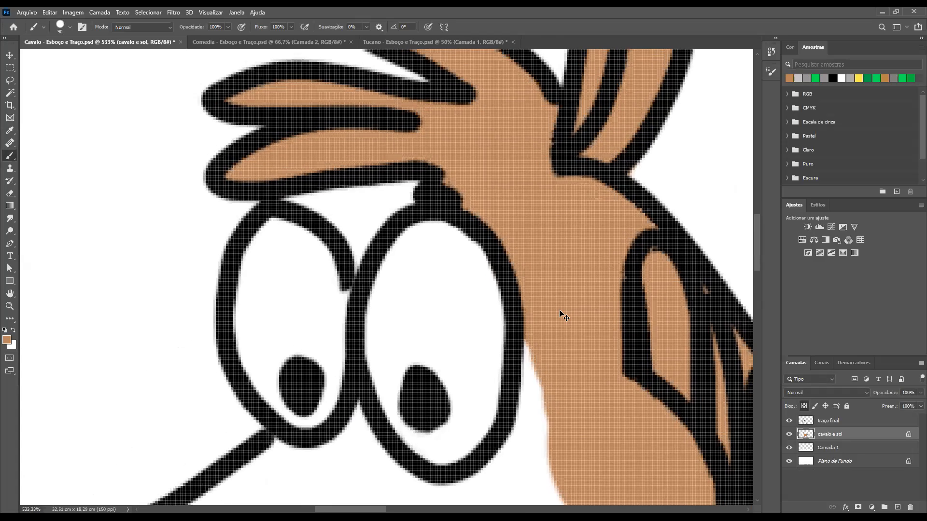
{"action": "left_click_drag", "start_coordinate": [593, 370], "coordinate": [553, 213]}
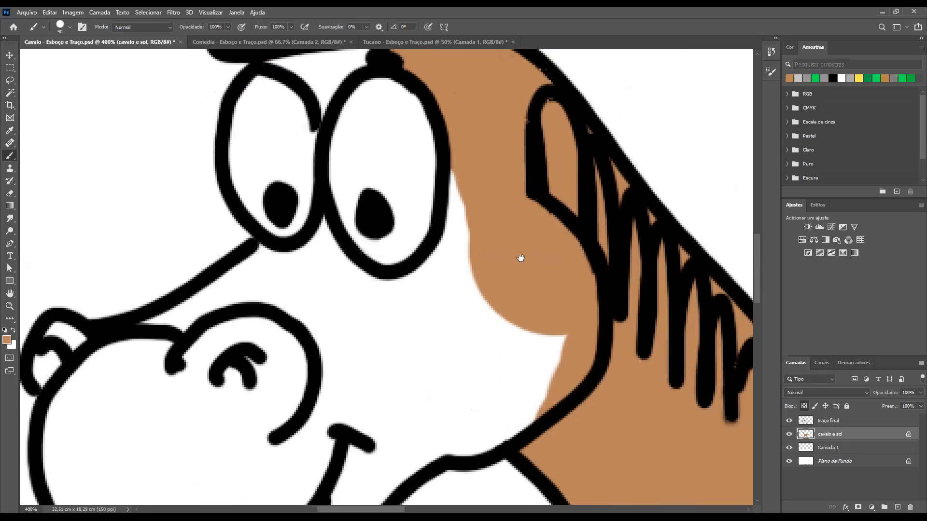
{"action": "key", "text": "bracketleft"}
{"action": "key", "text": "bracketleft"}
{"action": "key", "text": "bracketleft"}
{"action": "key", "text": "bracketleft"}
{"action": "left_click_drag", "start_coordinate": [498, 235], "coordinate": [497, 231]}
{"action": "left_click_drag", "start_coordinate": [418, 182], "coordinate": [411, 217]}
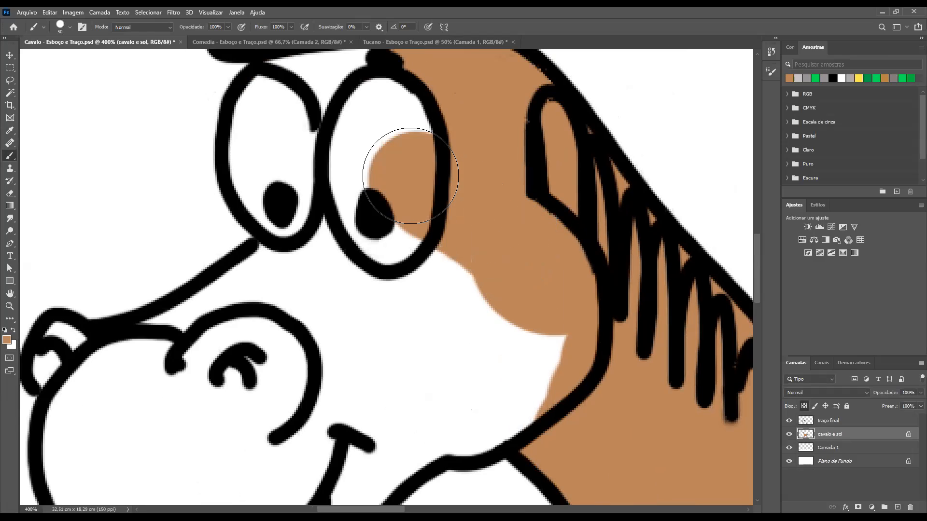
{"action": "key", "text": "ctrl+z"}
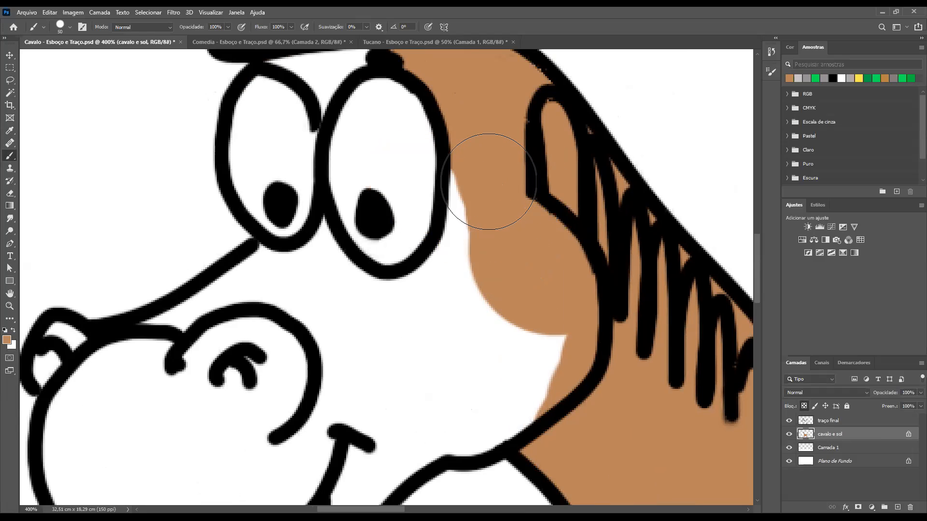
Paint the cheek and jaw brown around the near eye with a smaller brush, keeping the eye white
{"action": "key", "text": "bracketleft"}
{"action": "key", "text": "bracketleft"}
{"action": "key", "text": "bracketleft"}
{"action": "left_click_drag", "start_coordinate": [477, 171], "coordinate": [440, 287]}
{"action": "mouse_move", "coordinate": [440, 324]}
{"action": "left_mouse_down"}
{"action": "mouse_move", "coordinate": [538, 316]}
{"action": "mouse_move", "coordinate": [519, 388]}
{"action": "mouse_move", "coordinate": [570, 354]}
{"action": "mouse_move", "coordinate": [508, 410]}
{"action": "mouse_move", "coordinate": [356, 472]}
{"action": "mouse_move", "coordinate": [387, 412]}
{"action": "mouse_move", "coordinate": [290, 405]}
{"action": "mouse_move", "coordinate": [360, 358]}
{"action": "mouse_move", "coordinate": [360, 335]}
{"action": "mouse_move", "coordinate": [318, 336]}
{"action": "mouse_move", "coordinate": [313, 300]}
{"action": "left_mouse_up"}
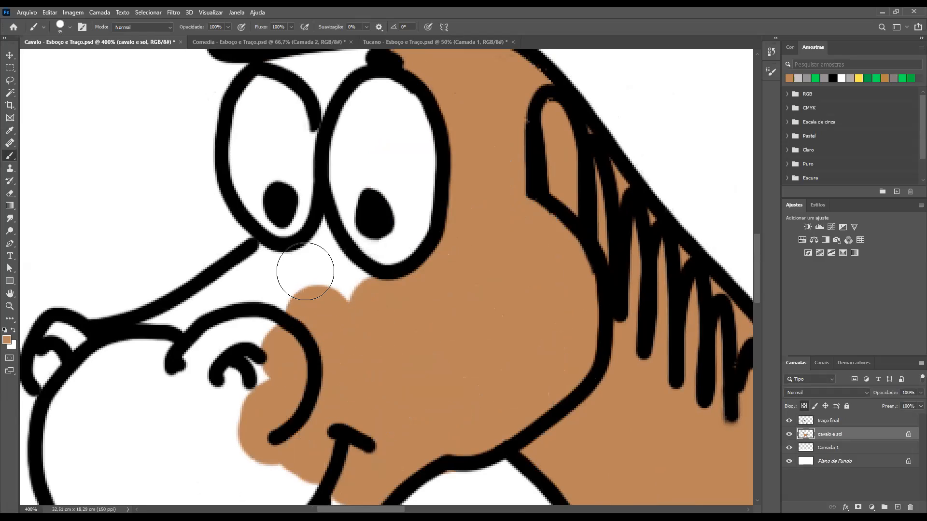
Fill the area between and below the eyes, the bridge of the nose and the near nostril with brown
{"action": "mouse_move", "coordinate": [323, 224]}
{"action": "left_mouse_down"}
{"action": "mouse_move", "coordinate": [368, 282]}
{"action": "mouse_move", "coordinate": [325, 238]}
{"action": "mouse_move", "coordinate": [300, 257]}
{"action": "mouse_move", "coordinate": [251, 250]}
{"action": "mouse_move", "coordinate": [304, 272]}
{"action": "mouse_move", "coordinate": [298, 295]}
{"action": "left_mouse_up"}
{"action": "mouse_move", "coordinate": [222, 287]}
{"action": "left_mouse_down"}
{"action": "mouse_move", "coordinate": [268, 277]}
{"action": "mouse_move", "coordinate": [260, 291]}
{"action": "mouse_move", "coordinate": [88, 267]}
{"action": "left_mouse_up"}
{"action": "key", "text": "bracketright"}
{"action": "key", "text": "bracketright"}
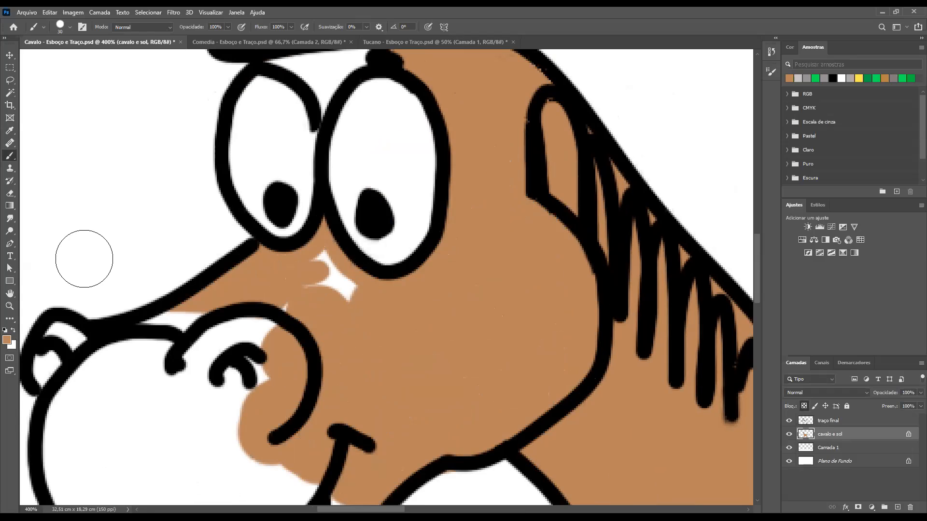
{"action": "left_click_drag", "start_coordinate": [263, 343], "coordinate": [137, 315]}
{"action": "mouse_move", "coordinate": [295, 320]}
{"action": "left_mouse_down"}
{"action": "mouse_move", "coordinate": [319, 268]}
{"action": "mouse_move", "coordinate": [332, 326]}
{"action": "left_mouse_up"}
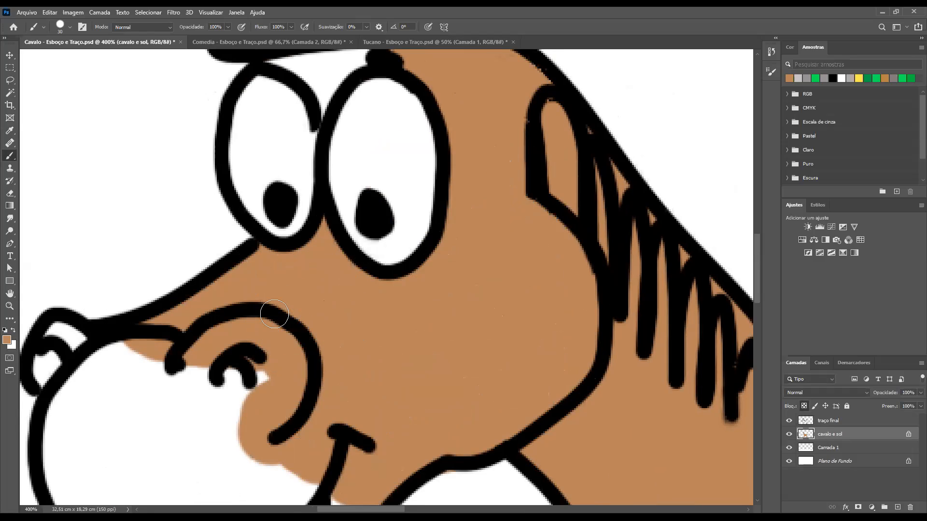
Paint the far nostril, the rest of the muzzle and the chin brown, leaving the teeth white
{"action": "key", "text": "ctrl+minus"}
{"action": "key", "text": "ctrl+minus"}
{"action": "scroll", "coordinate": [236, 303], "scroll_direction": "up", "scroll_amount": 5}
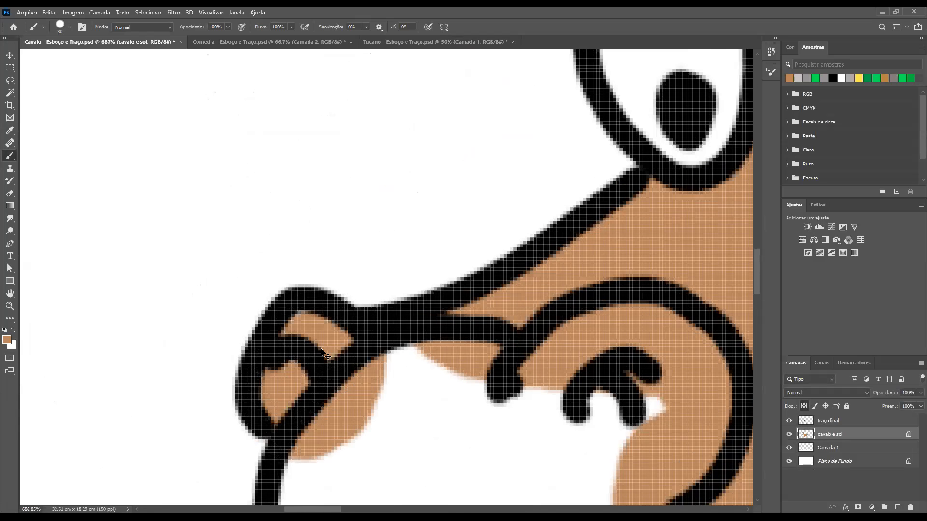
{"action": "key", "text": "ctrl+minus"}
{"action": "key", "text": "ctrl+minus"}
{"action": "key", "text": "ctrl+minus"}
{"action": "key", "text": "ctrl+minus"}
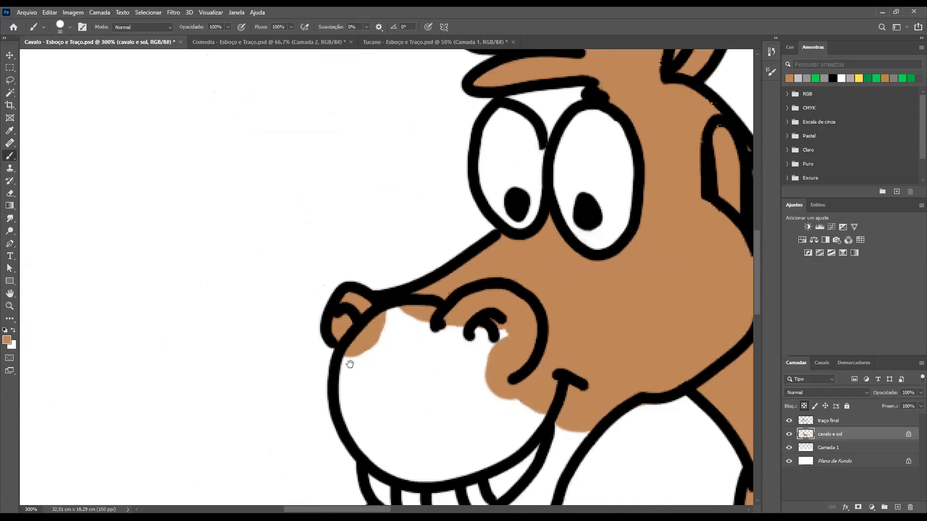
{"action": "left_click_drag", "start_coordinate": [340, 280], "coordinate": [318, 193]}
{"action": "mouse_move", "coordinate": [383, 238]}
{"action": "left_mouse_down"}
{"action": "mouse_move", "coordinate": [333, 263]}
{"action": "mouse_move", "coordinate": [329, 294]}
{"action": "mouse_move", "coordinate": [449, 217]}
{"action": "mouse_move", "coordinate": [414, 273]}
{"action": "mouse_move", "coordinate": [450, 262]}
{"action": "mouse_move", "coordinate": [353, 346]}
{"action": "mouse_move", "coordinate": [407, 326]}
{"action": "mouse_move", "coordinate": [469, 332]}
{"action": "mouse_move", "coordinate": [562, 304]}
{"action": "mouse_move", "coordinate": [541, 315]}
{"action": "mouse_move", "coordinate": [426, 322]}
{"action": "mouse_move", "coordinate": [461, 352]}
{"action": "mouse_move", "coordinate": [370, 376]}
{"action": "mouse_move", "coordinate": [467, 368]}
{"action": "mouse_move", "coordinate": [488, 355]}
{"action": "mouse_move", "coordinate": [479, 340]}
{"action": "mouse_move", "coordinate": [576, 356]}
{"action": "mouse_move", "coordinate": [555, 344]}
{"action": "mouse_move", "coordinate": [463, 482]}
{"action": "mouse_move", "coordinate": [446, 466]}
{"action": "mouse_move", "coordinate": [514, 438]}
{"action": "mouse_move", "coordinate": [448, 464]}
{"action": "mouse_move", "coordinate": [398, 467]}
{"action": "mouse_move", "coordinate": [352, 464]}
{"action": "mouse_move", "coordinate": [467, 461]}
{"action": "mouse_move", "coordinate": [405, 466]}
{"action": "mouse_move", "coordinate": [487, 440]}
{"action": "mouse_move", "coordinate": [415, 462]}
{"action": "mouse_move", "coordinate": [356, 456]}
{"action": "mouse_move", "coordinate": [342, 439]}
{"action": "mouse_move", "coordinate": [361, 452]}
{"action": "left_mouse_up"}
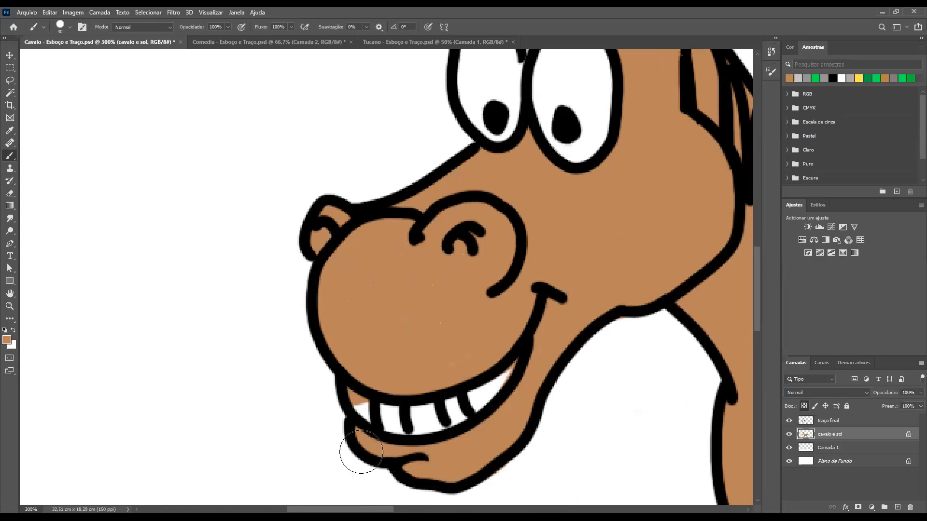
Examine the brown fill along the horse's head, neck and body, up close and across the whole drawing
{"action": "mouse_move", "coordinate": [474, 349]}
{"action": "left_mouse_down"}
{"action": "mouse_move", "coordinate": [453, 340]}
{"action": "mouse_move", "coordinate": [419, 357]}
{"action": "left_mouse_up"}
{"action": "left_click_drag", "start_coordinate": [569, 247], "coordinate": [276, 367]}
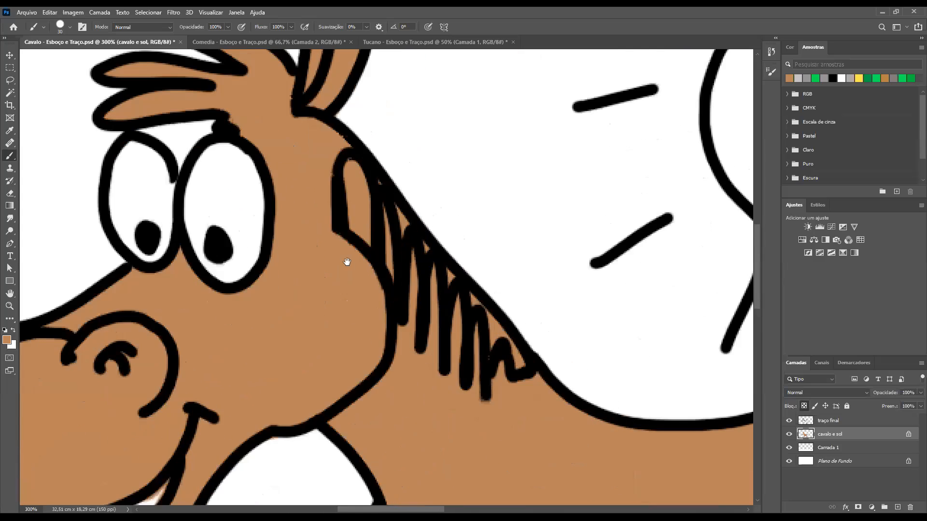
{"action": "left_click_drag", "start_coordinate": [347, 262], "coordinate": [296, 101]}
{"action": "mouse_move", "coordinate": [381, 209]}
{"action": "left_mouse_down"}
{"action": "mouse_move", "coordinate": [313, 228]}
{"action": "mouse_move", "coordinate": [410, 264]}
{"action": "mouse_move", "coordinate": [453, 264]}
{"action": "mouse_move", "coordinate": [574, 324]}
{"action": "left_mouse_up"}
{"action": "left_click_drag", "start_coordinate": [351, 251], "coordinate": [497, 256]}
{"action": "mouse_move", "coordinate": [283, 261]}
{"action": "left_mouse_down"}
{"action": "mouse_move", "coordinate": [427, 244]}
{"action": "mouse_move", "coordinate": [467, 195]}
{"action": "left_mouse_up"}
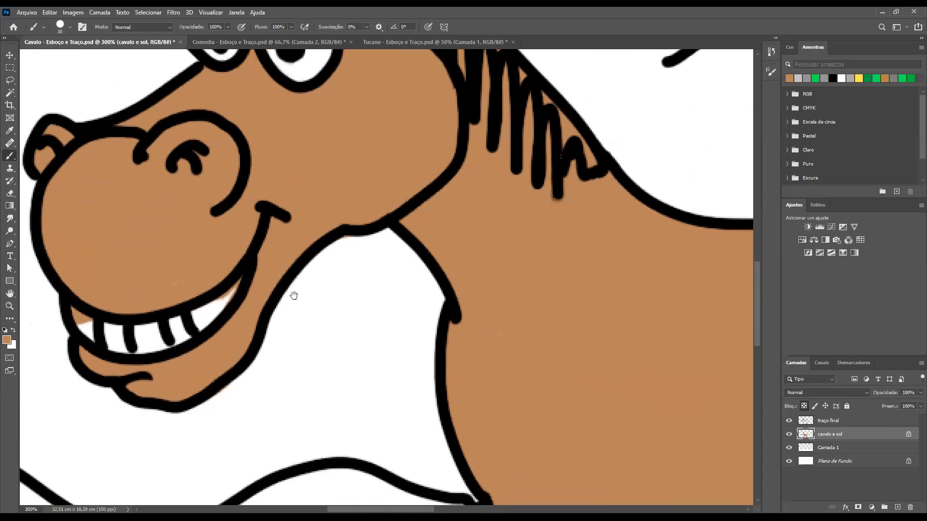
{"action": "left_click_drag", "start_coordinate": [294, 295], "coordinate": [265, 309]}
{"action": "key", "text": "ctrl+minus"}
{"action": "key", "text": "ctrl+minus"}
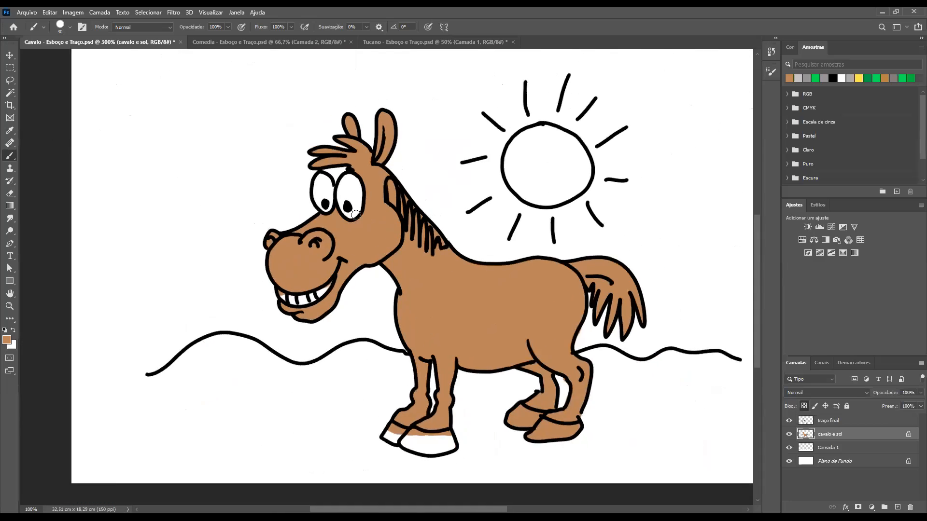
{"action": "key", "text": "ctrl+minus"}
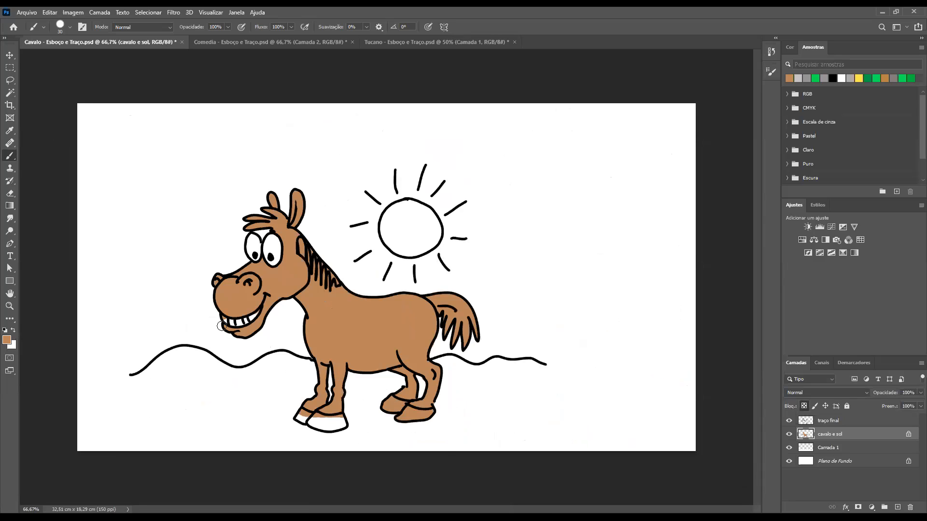
Erase the brown spill from the teeth at both ends of the horse's mouth
{"action": "mouse_move", "coordinate": [218, 310]}
{"action": "left_mouse_down"}
{"action": "mouse_move", "coordinate": [288, 345]}
{"action": "mouse_move", "coordinate": [343, 345]}
{"action": "left_mouse_up"}
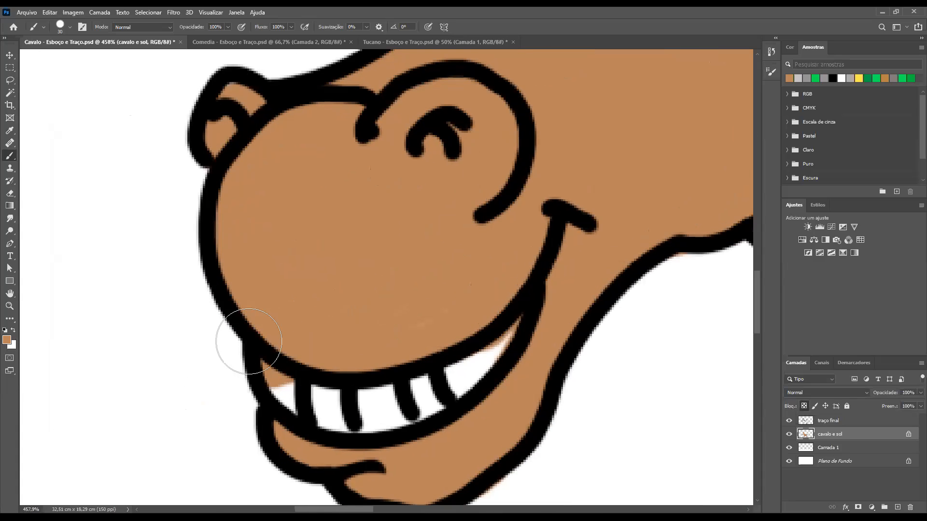
{"action": "key", "text": "e"}
{"action": "left_click_drag", "start_coordinate": [269, 367], "coordinate": [273, 379]}
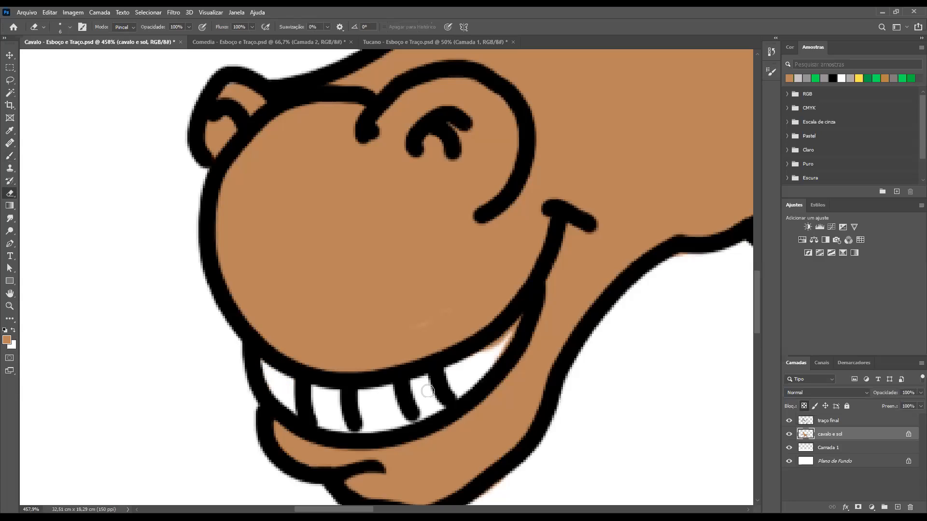
{"action": "mouse_move", "coordinate": [510, 339]}
{"action": "left_mouse_down"}
{"action": "mouse_move", "coordinate": [483, 370]}
{"action": "mouse_move", "coordinate": [504, 338]}
{"action": "left_mouse_up"}
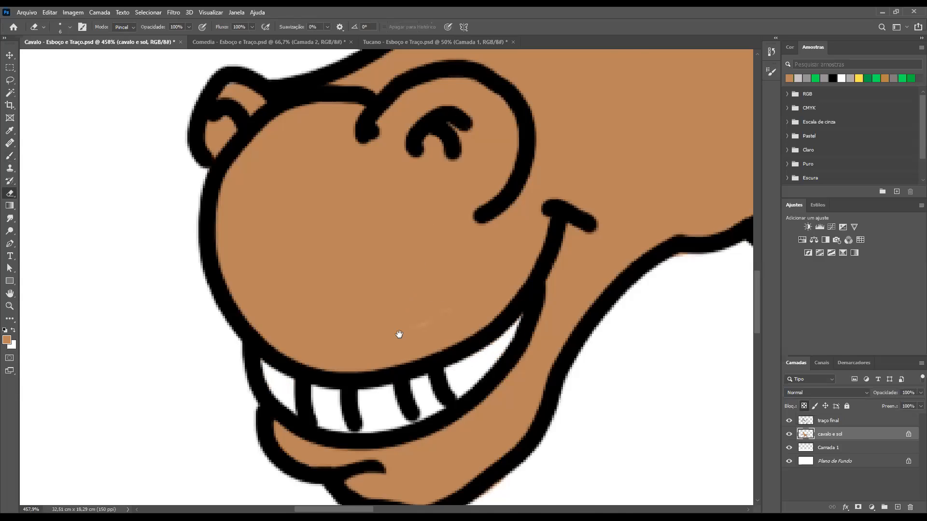
{"action": "scroll", "coordinate": [399, 334], "scroll_direction": "up", "scroll_amount": 10}
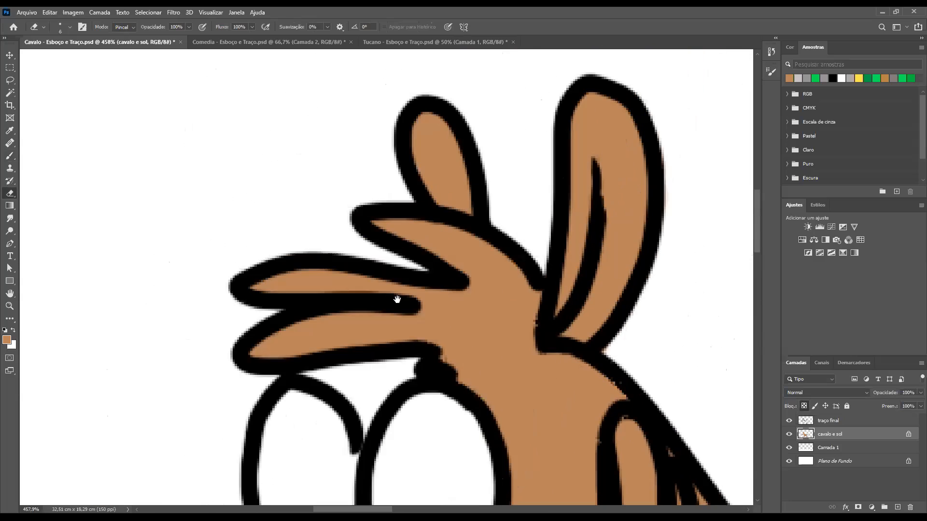
Examine the edges of the brown fill up close along the horse's head, mane, back and tail for spills
{"action": "left_click_drag", "start_coordinate": [397, 300], "coordinate": [393, 353]}
{"action": "left_click_drag", "start_coordinate": [428, 396], "coordinate": [372, 234]}
{"action": "left_click_drag", "start_coordinate": [418, 311], "coordinate": [379, 227]}
{"action": "left_click_drag", "start_coordinate": [627, 442], "coordinate": [447, 282]}
{"action": "left_click_drag", "start_coordinate": [521, 378], "coordinate": [377, 296]}
{"action": "left_click_drag", "start_coordinate": [475, 363], "coordinate": [319, 294]}
{"action": "left_click_drag", "start_coordinate": [575, 312], "coordinate": [375, 267]}
{"action": "left_click_drag", "start_coordinate": [480, 292], "coordinate": [376, 270]}
{"action": "left_click_drag", "start_coordinate": [463, 270], "coordinate": [352, 249]}
{"action": "left_click_drag", "start_coordinate": [411, 247], "coordinate": [342, 216]}
{"action": "mouse_move", "coordinate": [525, 304]}
{"action": "left_mouse_down"}
{"action": "mouse_move", "coordinate": [470, 267]}
{"action": "mouse_move", "coordinate": [402, 243]}
{"action": "left_mouse_up"}
{"action": "left_click_drag", "start_coordinate": [476, 286], "coordinate": [411, 249]}
Erase the brown spill from the gap between the horse's hind legs
{"action": "left_click_drag", "start_coordinate": [455, 388], "coordinate": [469, 292]}
{"action": "mouse_move", "coordinate": [309, 280]}
{"action": "left_mouse_down"}
{"action": "mouse_move", "coordinate": [447, 189]}
{"action": "mouse_move", "coordinate": [444, 169]}
{"action": "left_mouse_up"}
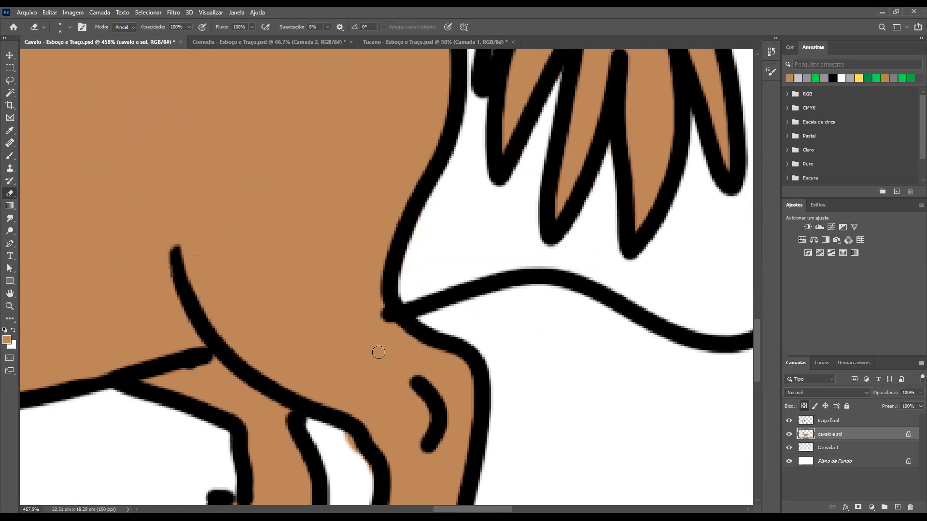
{"action": "left_click_drag", "start_coordinate": [375, 335], "coordinate": [400, 230]}
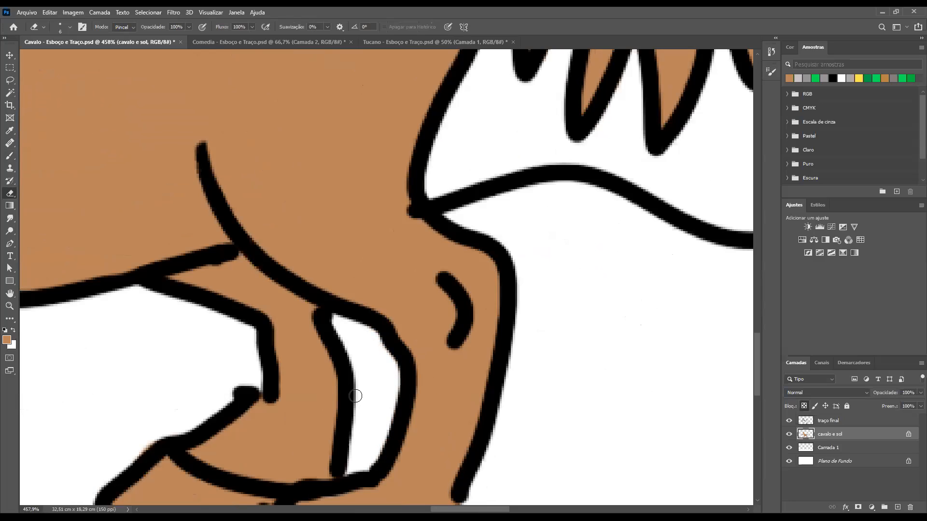
Erase the brown from both hind hooves with a size 15 eraser and start on the near front hoof
{"action": "left_click_drag", "start_coordinate": [457, 348], "coordinate": [680, 220]}
{"action": "left_click_drag", "start_coordinate": [395, 321], "coordinate": [602, 324]}
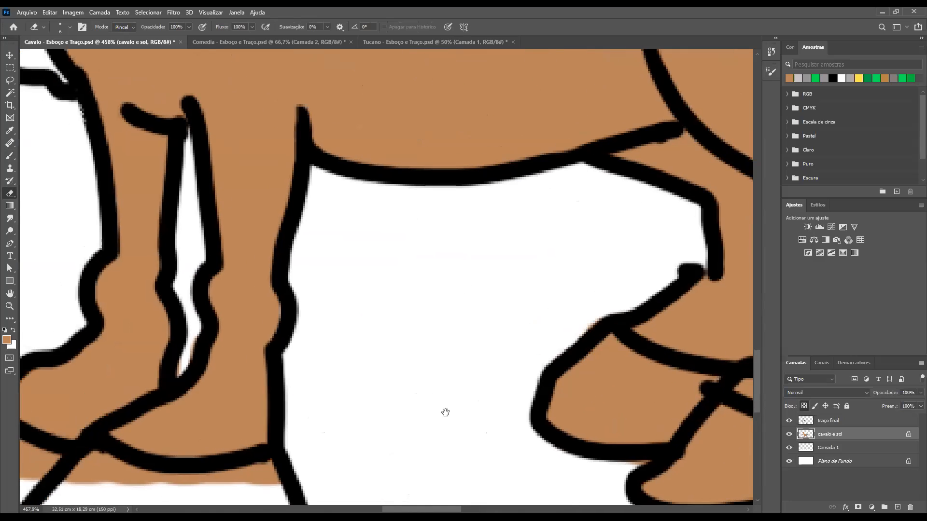
{"action": "left_click_drag", "start_coordinate": [444, 412], "coordinate": [676, 352]}
{"action": "left_click_drag", "start_coordinate": [734, 413], "coordinate": [304, 342]}
{"action": "left_click_drag", "start_coordinate": [480, 274], "coordinate": [420, 363]}
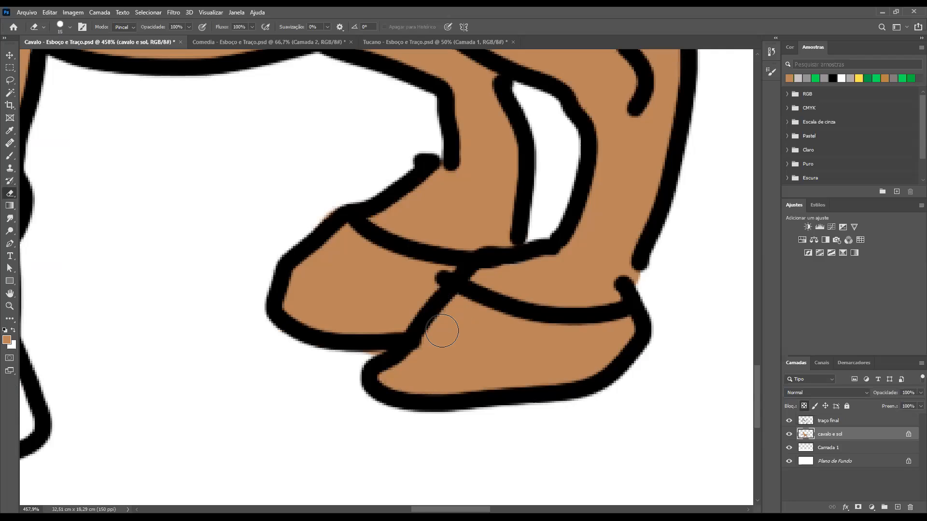
{"action": "mouse_move", "coordinate": [376, 386]}
{"action": "left_mouse_down"}
{"action": "mouse_move", "coordinate": [519, 352]}
{"action": "mouse_move", "coordinate": [477, 394]}
{"action": "mouse_move", "coordinate": [587, 379]}
{"action": "mouse_move", "coordinate": [669, 326]}
{"action": "mouse_move", "coordinate": [571, 363]}
{"action": "mouse_move", "coordinate": [620, 336]}
{"action": "mouse_move", "coordinate": [493, 325]}
{"action": "mouse_move", "coordinate": [448, 309]}
{"action": "mouse_move", "coordinate": [512, 347]}
{"action": "mouse_move", "coordinate": [447, 351]}
{"action": "mouse_move", "coordinate": [563, 361]}
{"action": "mouse_move", "coordinate": [444, 312]}
{"action": "mouse_move", "coordinate": [400, 332]}
{"action": "mouse_move", "coordinate": [431, 268]}
{"action": "mouse_move", "coordinate": [347, 241]}
{"action": "left_mouse_up"}
{"action": "mouse_move", "coordinate": [278, 302]}
{"action": "left_mouse_down"}
{"action": "mouse_move", "coordinate": [345, 271]}
{"action": "mouse_move", "coordinate": [401, 277]}
{"action": "mouse_move", "coordinate": [406, 290]}
{"action": "mouse_move", "coordinate": [373, 330]}
{"action": "mouse_move", "coordinate": [335, 332]}
{"action": "mouse_move", "coordinate": [377, 343]}
{"action": "mouse_move", "coordinate": [363, 355]}
{"action": "mouse_move", "coordinate": [263, 316]}
{"action": "mouse_move", "coordinate": [297, 229]}
{"action": "mouse_move", "coordinate": [326, 195]}
{"action": "mouse_move", "coordinate": [277, 305]}
{"action": "left_mouse_up"}
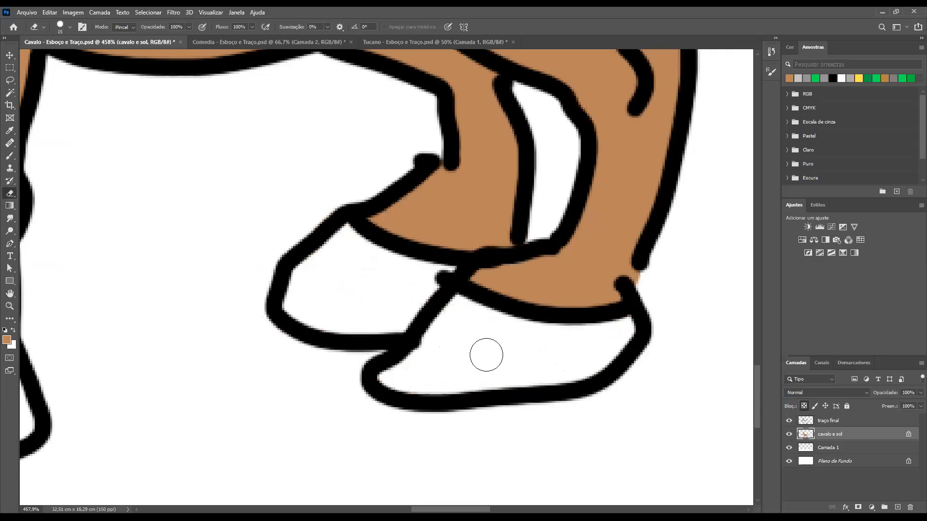
{"action": "mouse_move", "coordinate": [159, 341]}
{"action": "left_mouse_down"}
{"action": "mouse_move", "coordinate": [401, 333]}
{"action": "mouse_move", "coordinate": [495, 280]}
{"action": "mouse_move", "coordinate": [466, 278]}
{"action": "left_mouse_up"}
{"action": "left_click_drag", "start_coordinate": [384, 347], "coordinate": [481, 335]}
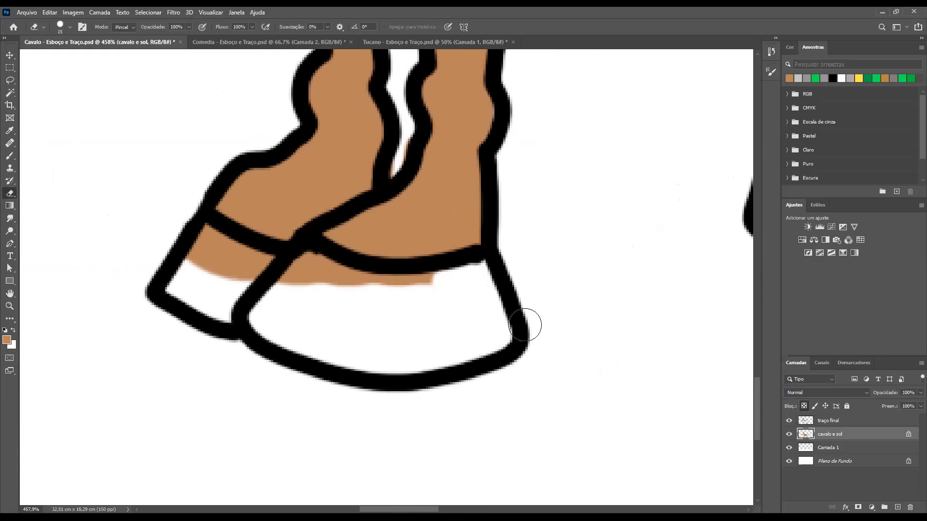
{"action": "mouse_move", "coordinate": [725, 302]}
{"action": "left_mouse_down"}
{"action": "mouse_move", "coordinate": [405, 340]}
{"action": "mouse_move", "coordinate": [478, 333]}
{"action": "left_mouse_up"}
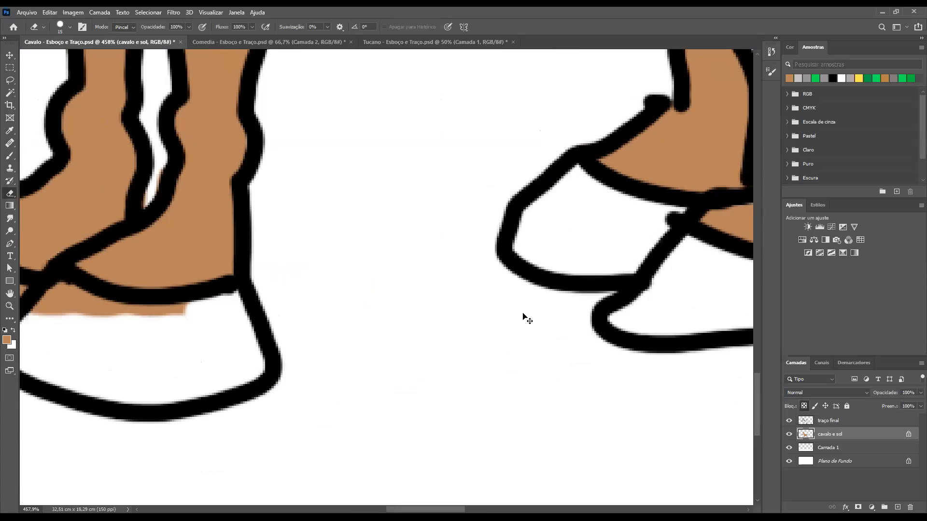
Undo the latest erasing on the near front hoof and the far hind hoof
{"action": "key", "text": "ctrl+z"}
{"action": "key", "text": "ctrl+z"}
{"action": "key", "text": "ctrl+z"}
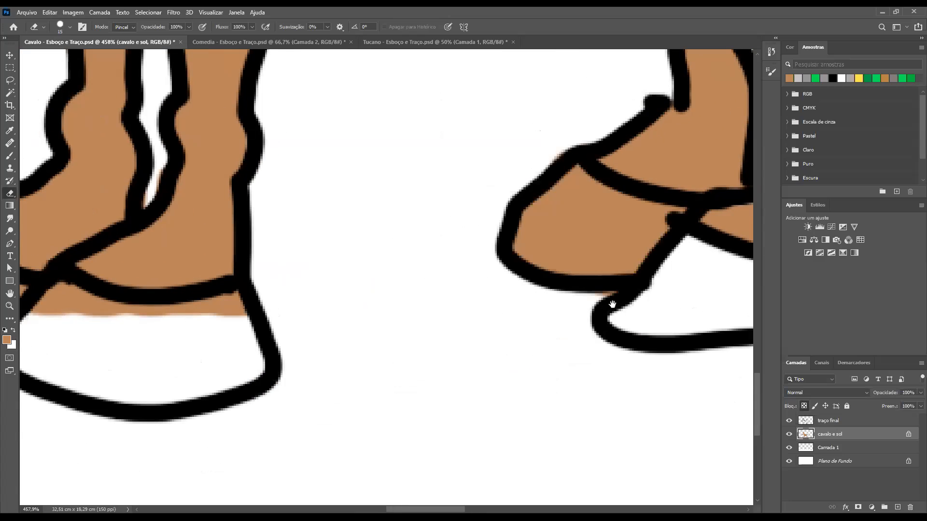
Set the foreground colour to a medium grey, #8d8b89, for the hooves
{"action": "left_click_drag", "start_coordinate": [489, 282], "coordinate": [366, 258]}
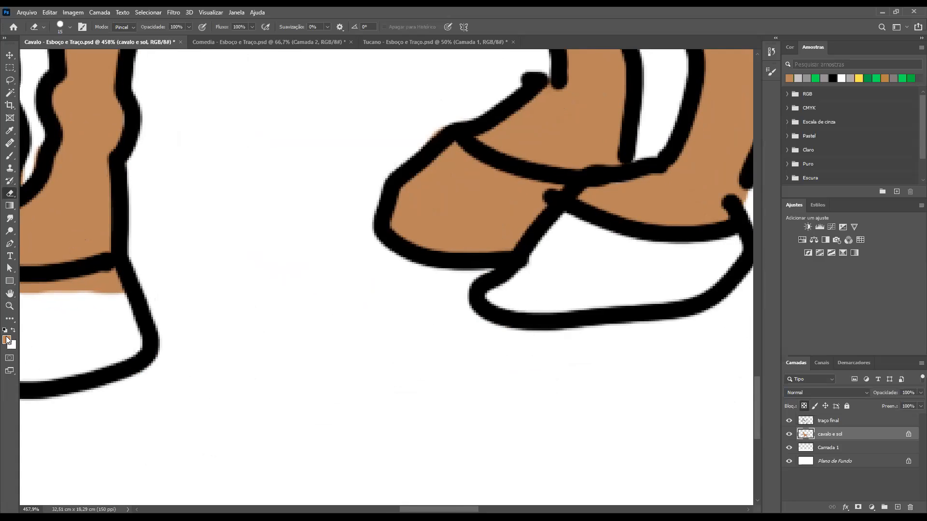
{"action": "key", "text": "n"}
{"action": "left_click", "coordinate": [344, 165]}
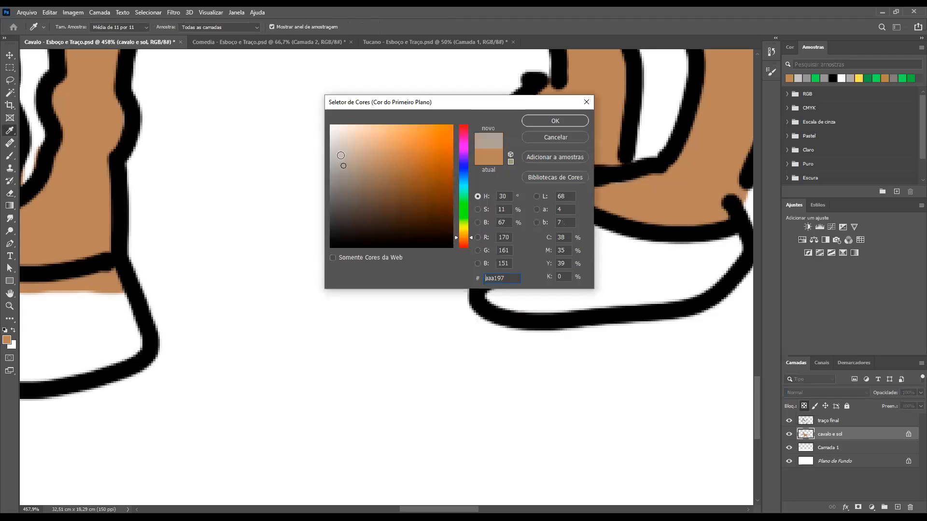
{"action": "left_click_drag", "start_coordinate": [334, 143], "coordinate": [333, 187]}
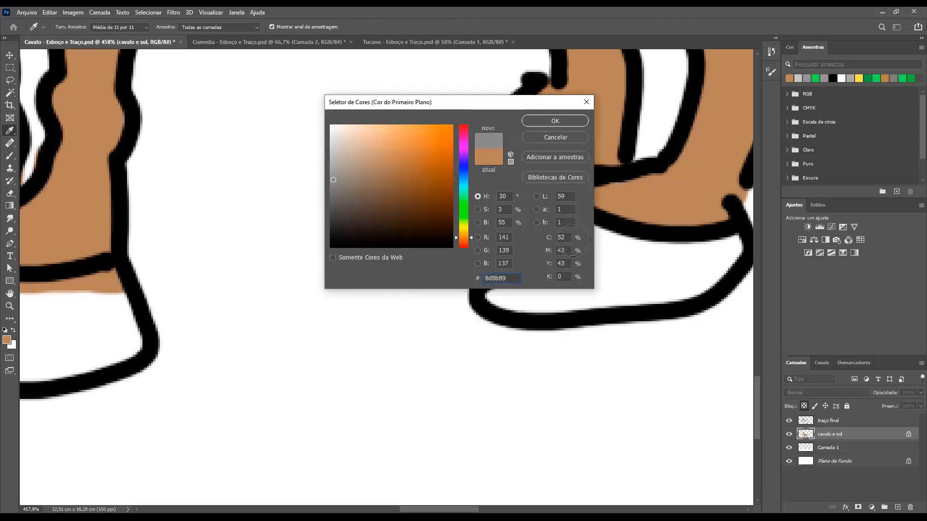
{"action": "left_click", "coordinate": [538, 121]}
{"action": "key", "text": "e"}
{"action": "left_click_drag", "start_coordinate": [542, 202], "coordinate": [491, 248]}
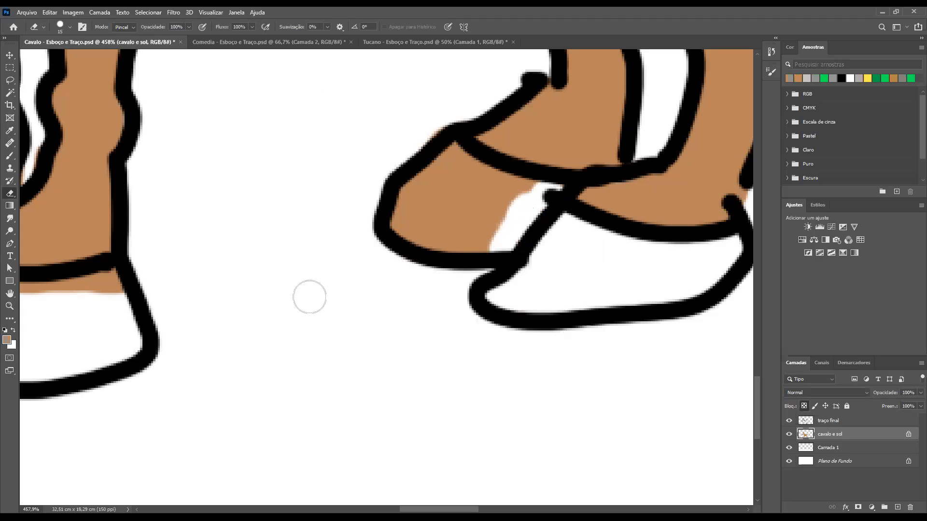
{"action": "key", "text": "ctrl+z"}
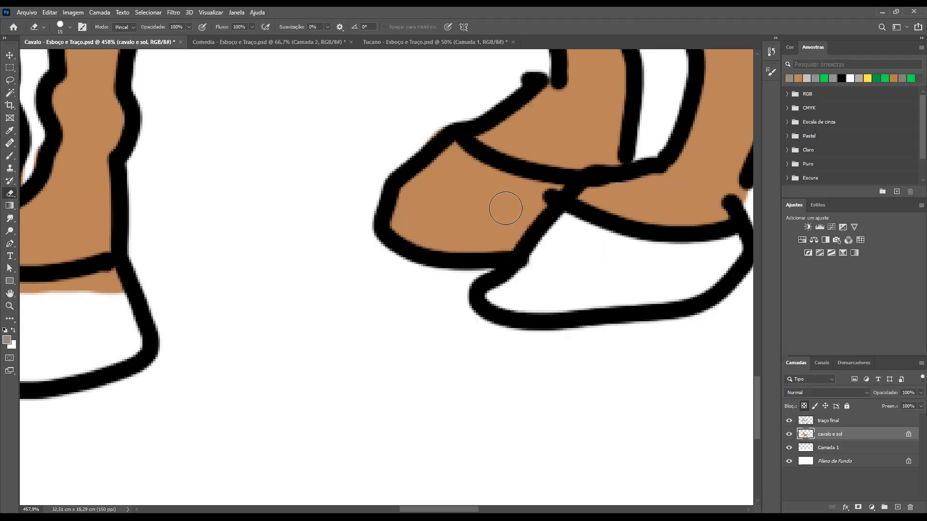
Paint both hind hooves grey with the Brush, covering the brown and white areas inside their outlines
{"action": "key", "text": "b"}
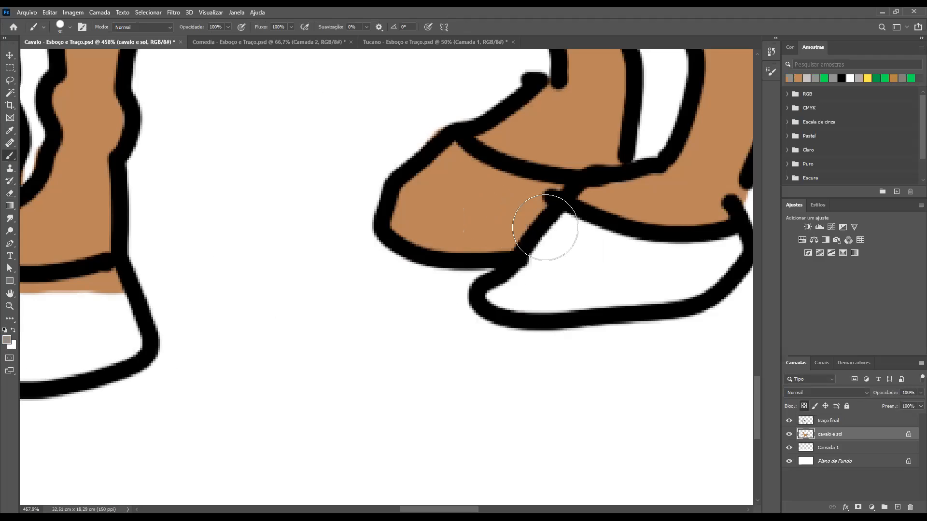
{"action": "left_click_drag", "start_coordinate": [541, 207], "coordinate": [424, 252]}
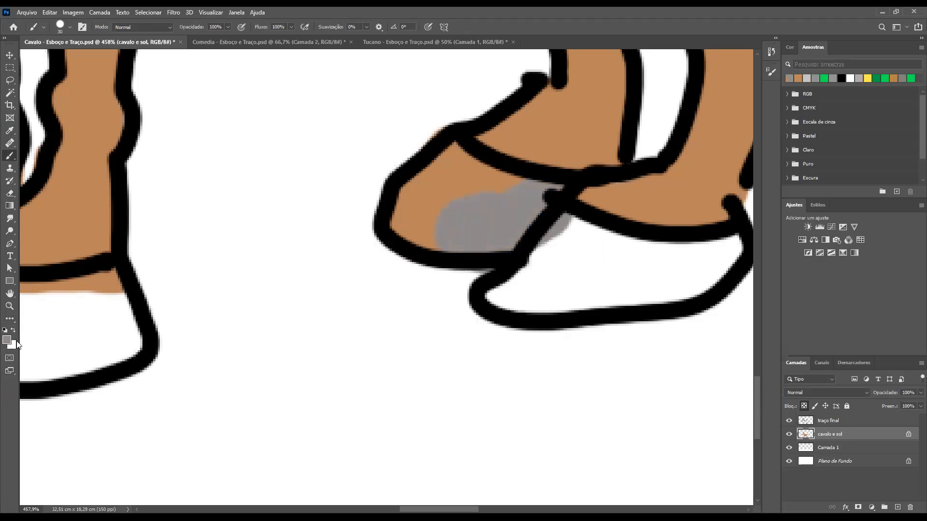
{"action": "mouse_move", "coordinate": [460, 223]}
{"action": "left_mouse_down"}
{"action": "mouse_move", "coordinate": [420, 212]}
{"action": "mouse_move", "coordinate": [444, 152]}
{"action": "mouse_move", "coordinate": [476, 186]}
{"action": "mouse_move", "coordinate": [517, 197]}
{"action": "mouse_move", "coordinate": [493, 217]}
{"action": "left_mouse_up"}
{"action": "mouse_move", "coordinate": [534, 283]}
{"action": "left_mouse_down"}
{"action": "mouse_move", "coordinate": [559, 296]}
{"action": "mouse_move", "coordinate": [657, 279]}
{"action": "mouse_move", "coordinate": [719, 249]}
{"action": "mouse_move", "coordinate": [647, 265]}
{"action": "mouse_move", "coordinate": [573, 252]}
{"action": "mouse_move", "coordinate": [590, 252]}
{"action": "left_mouse_up"}
Paint both front hooves grey up to the line that separates them from the legs
{"action": "left_click_drag", "start_coordinate": [213, 346], "coordinate": [478, 340]}
{"action": "mouse_move", "coordinate": [221, 290]}
{"action": "left_mouse_down"}
{"action": "mouse_move", "coordinate": [180, 302]}
{"action": "mouse_move", "coordinate": [169, 321]}
{"action": "left_mouse_up"}
{"action": "mouse_move", "coordinate": [269, 343]}
{"action": "left_mouse_down"}
{"action": "mouse_move", "coordinate": [389, 314]}
{"action": "mouse_move", "coordinate": [327, 291]}
{"action": "mouse_move", "coordinate": [223, 294]}
{"action": "left_mouse_up"}
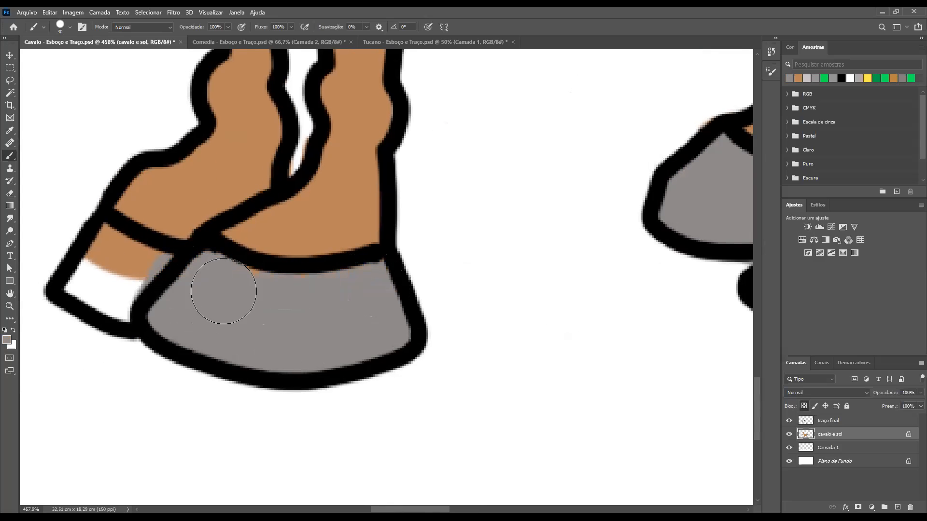
{"action": "mouse_move", "coordinate": [156, 301]}
{"action": "left_mouse_down"}
{"action": "mouse_move", "coordinate": [281, 338]}
{"action": "mouse_move", "coordinate": [213, 269]}
{"action": "mouse_move", "coordinate": [186, 321]}
{"action": "mouse_move", "coordinate": [246, 333]}
{"action": "left_mouse_up"}
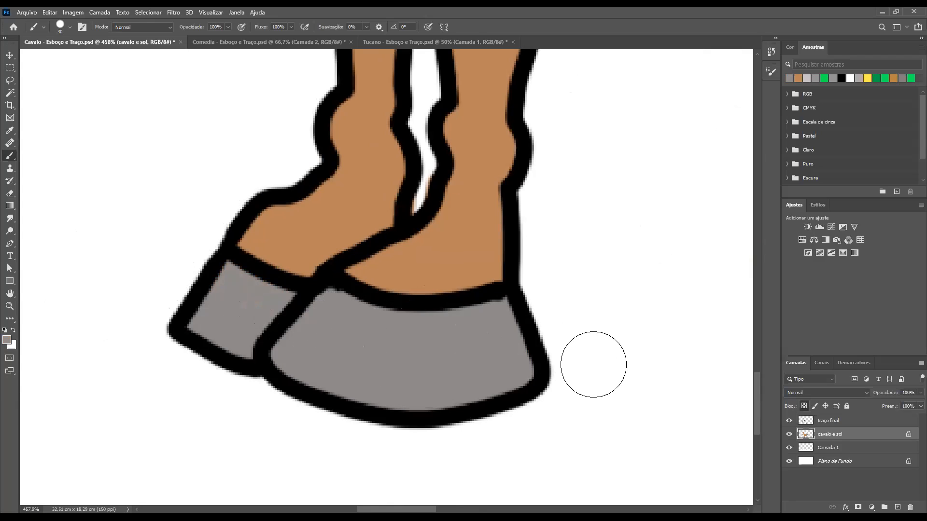
Erase the brown spill at the lower end of the gap between the front legs
{"action": "key", "text": "bracketleft"}
{"action": "key", "text": "bracketleft"}
{"action": "key", "text": "bracketleft"}
{"action": "key", "text": "e"}
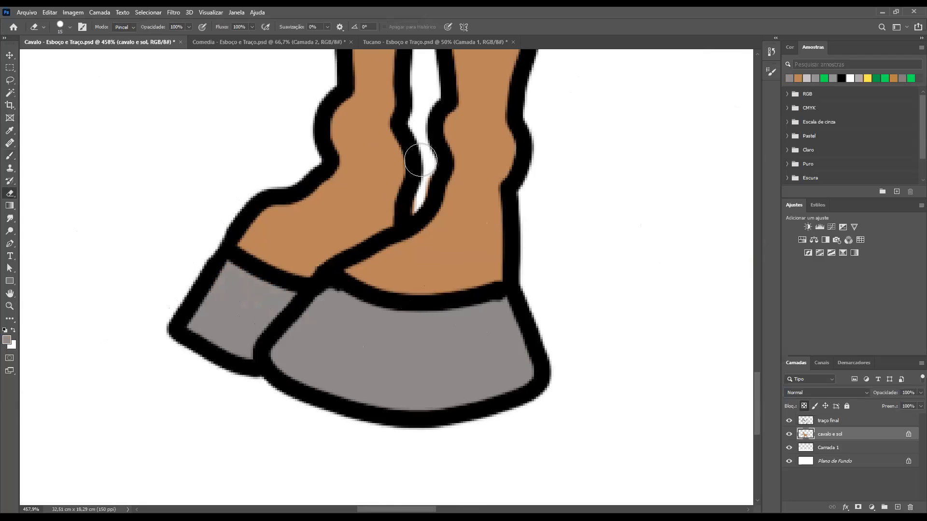
{"action": "left_click_drag", "start_coordinate": [420, 186], "coordinate": [417, 205]}
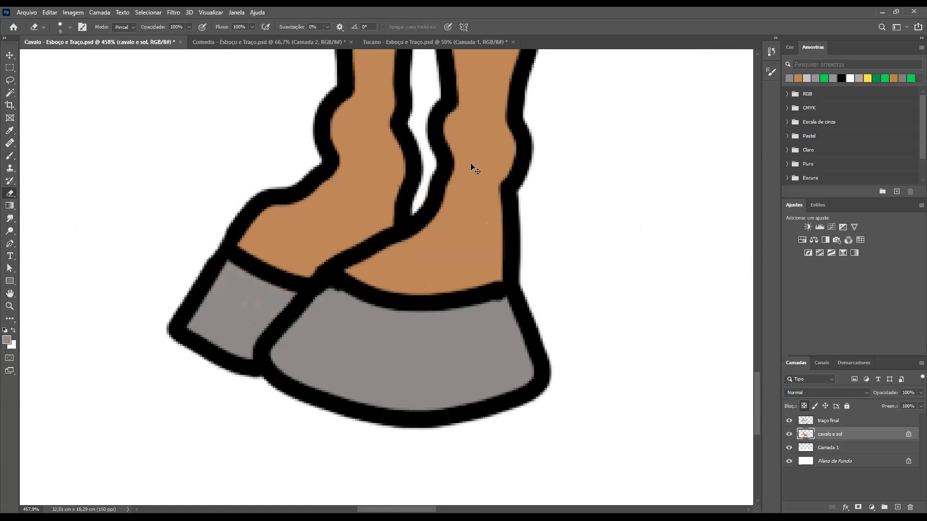
Examine the coloured horse from the hooves over the body to the head, and as a whole
{"action": "key", "text": "ctrl+minus"}
{"action": "key", "text": "ctrl+minus"}
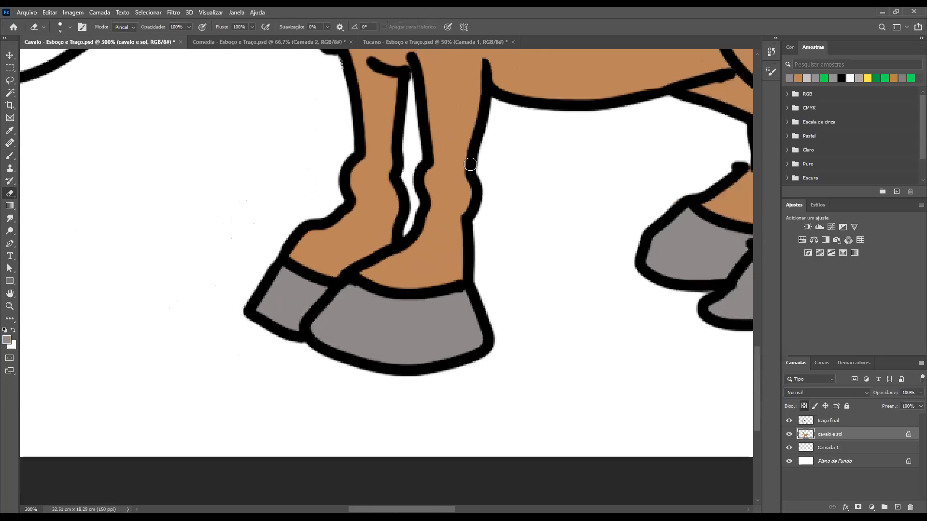
{"action": "left_click_drag", "start_coordinate": [583, 201], "coordinate": [386, 200]}
{"action": "left_click_drag", "start_coordinate": [429, 151], "coordinate": [399, 306]}
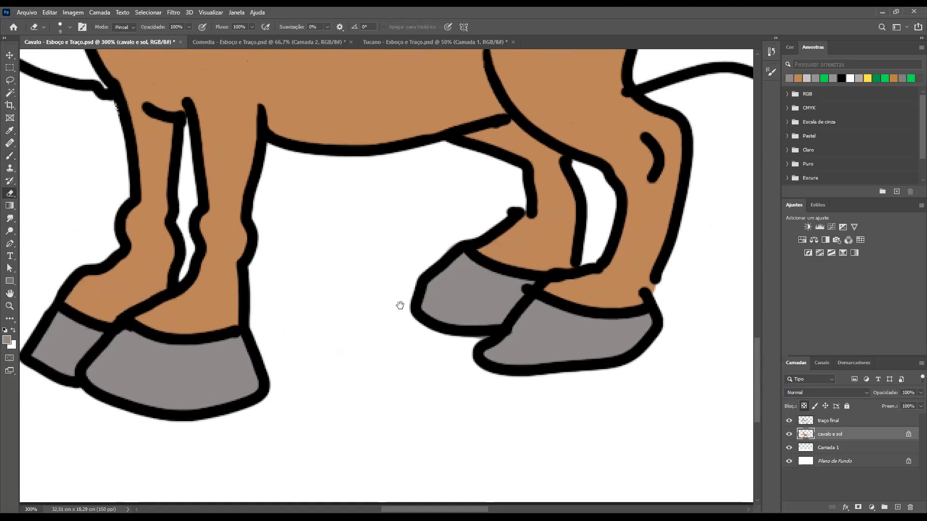
{"action": "left_click_drag", "start_coordinate": [411, 215], "coordinate": [380, 327]}
{"action": "left_click_drag", "start_coordinate": [423, 227], "coordinate": [524, 325]}
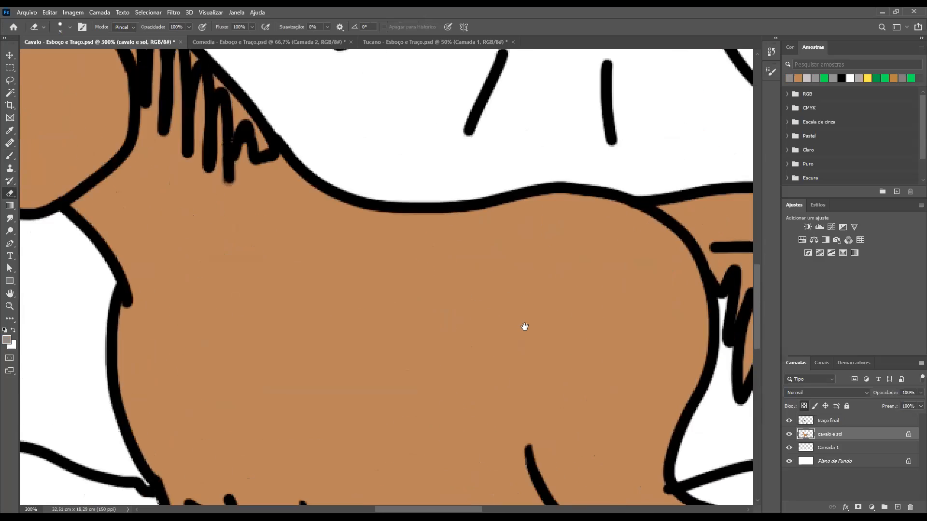
{"action": "left_click_drag", "start_coordinate": [360, 238], "coordinate": [523, 312]}
{"action": "left_click_drag", "start_coordinate": [331, 220], "coordinate": [532, 383]}
{"action": "left_click_drag", "start_coordinate": [554, 325], "coordinate": [522, 239]}
{"action": "key", "text": "ctrl+minus"}
{"action": "key", "text": "ctrl+minus"}
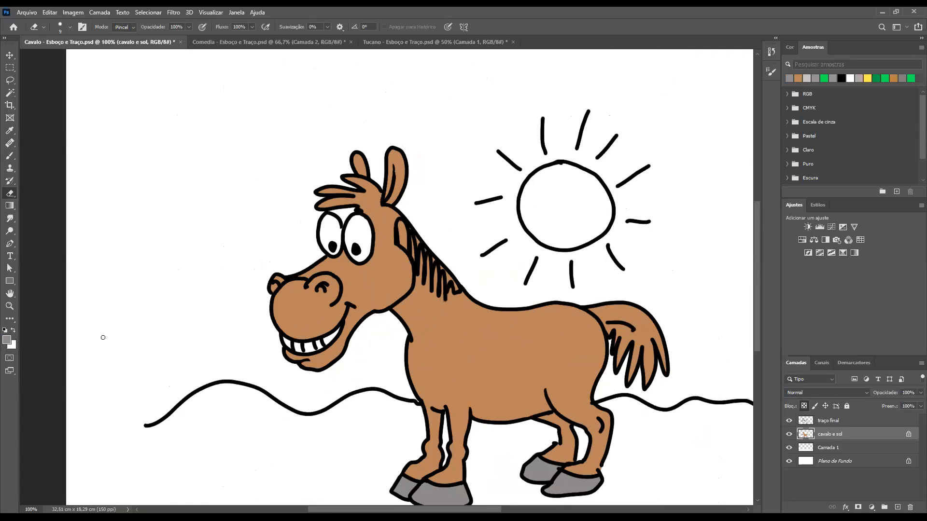
Reset the colours to black and white with white as foreground, and reduce the brush to size 15 for the eyes
{"action": "key", "text": "d"}
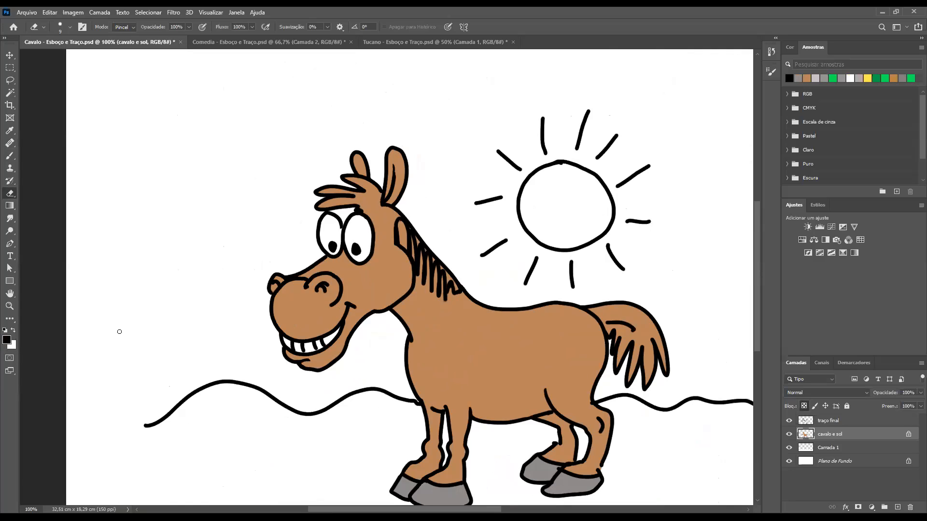
{"action": "key", "text": "x"}
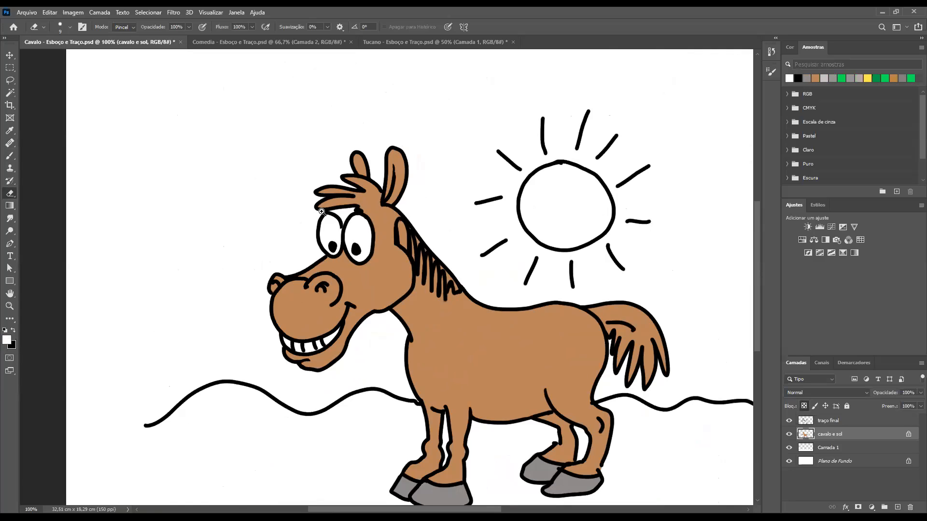
{"action": "left_click_drag", "start_coordinate": [319, 212], "coordinate": [383, 248]}
{"action": "key", "text": "ctrl+z"}
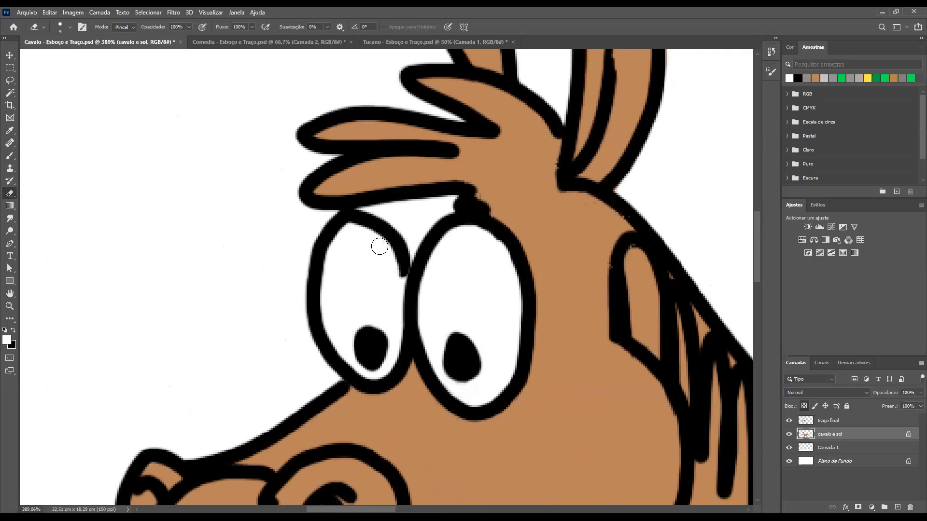
{"action": "key", "text": "x"}
{"action": "key", "text": "b"}
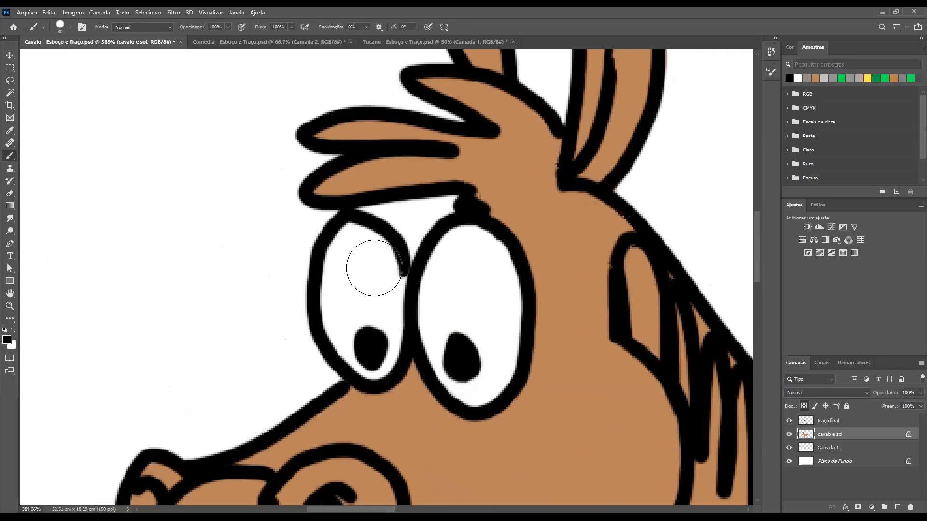
{"action": "key", "text": "x"}
{"action": "key", "text": "bracketleft"}
{"action": "key", "text": "bracketleft"}
{"action": "key", "text": "bracketleft"}
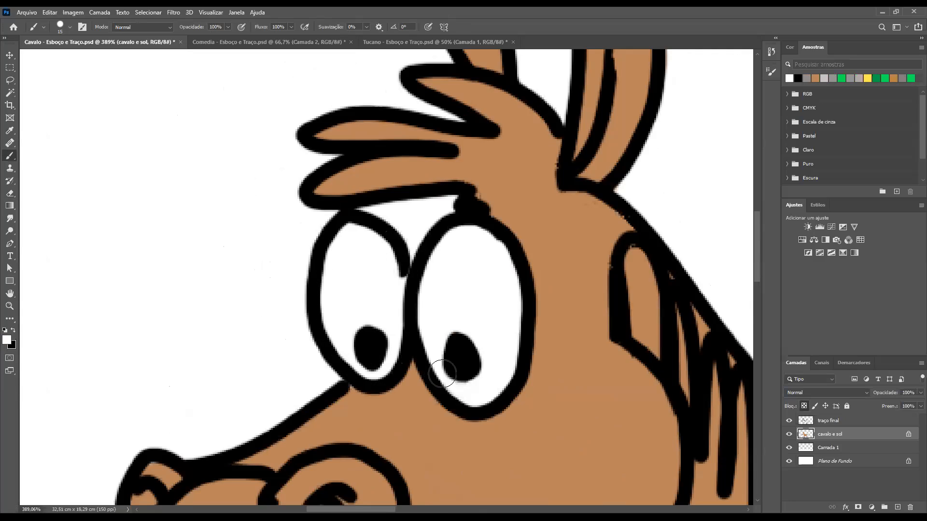
Fill the whites of both eyes with light grey #e8e8e8, keeping inside the outlines
{"action": "left_click", "coordinate": [8, 340]}
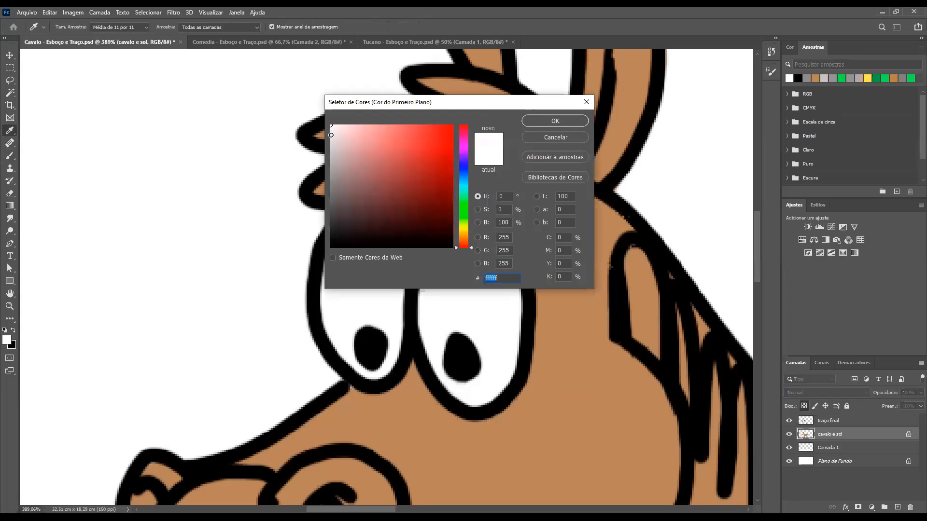
{"action": "left_click", "coordinate": [555, 121]}
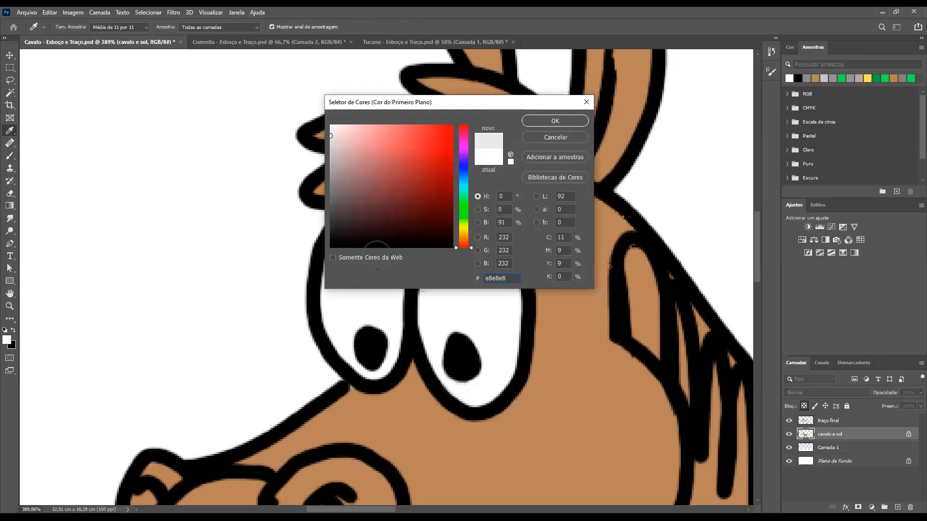
{"action": "mouse_move", "coordinate": [382, 258]}
{"action": "left_mouse_down"}
{"action": "mouse_move", "coordinate": [341, 246]}
{"action": "mouse_move", "coordinate": [334, 313]}
{"action": "mouse_move", "coordinate": [346, 337]}
{"action": "mouse_move", "coordinate": [390, 358]}
{"action": "mouse_move", "coordinate": [397, 310]}
{"action": "mouse_move", "coordinate": [366, 263]}
{"action": "mouse_move", "coordinate": [360, 298]}
{"action": "mouse_move", "coordinate": [385, 323]}
{"action": "mouse_move", "coordinate": [482, 255]}
{"action": "mouse_move", "coordinate": [447, 242]}
{"action": "mouse_move", "coordinate": [433, 292]}
{"action": "mouse_move", "coordinate": [443, 371]}
{"action": "mouse_move", "coordinate": [480, 387]}
{"action": "mouse_move", "coordinate": [468, 393]}
{"action": "mouse_move", "coordinate": [508, 369]}
{"action": "left_mouse_up"}
{"action": "mouse_move", "coordinate": [512, 307]}
{"action": "left_mouse_down"}
{"action": "mouse_move", "coordinate": [488, 250]}
{"action": "mouse_move", "coordinate": [468, 249]}
{"action": "mouse_move", "coordinate": [485, 250]}
{"action": "mouse_move", "coordinate": [458, 293]}
{"action": "mouse_move", "coordinate": [449, 344]}
{"action": "mouse_move", "coordinate": [486, 286]}
{"action": "mouse_move", "coordinate": [480, 352]}
{"action": "left_mouse_up"}
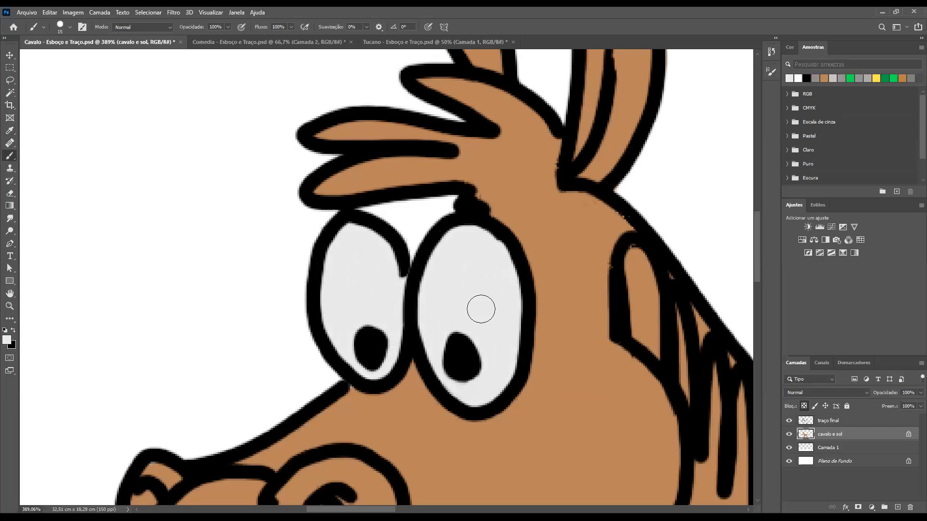
Set the foreground colour to a bright golden yellow (#fcdc03) for the sun
{"action": "key", "text": "ctrl+0"}
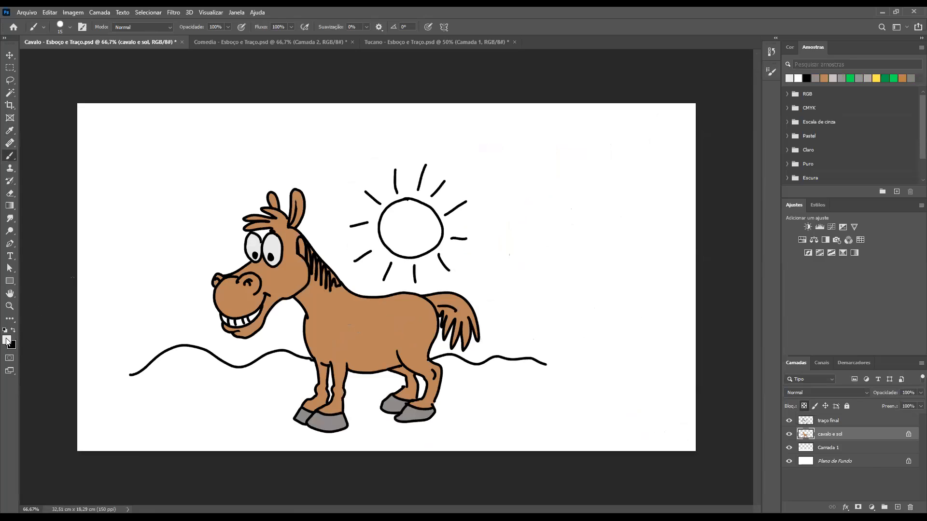
{"action": "key", "text": "n"}
{"action": "left_click", "coordinate": [464, 228]}
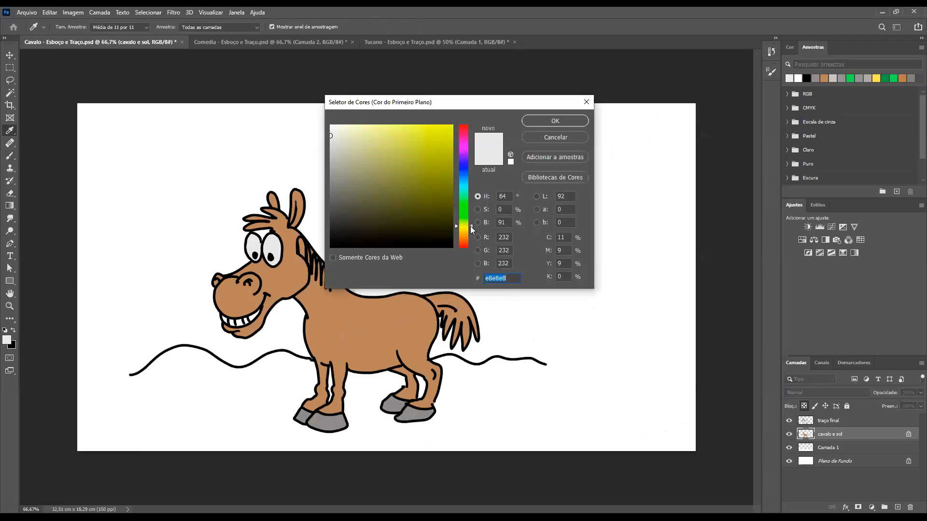
{"action": "left_click_drag", "start_coordinate": [470, 186], "coordinate": [470, 226]}
{"action": "mouse_move", "coordinate": [402, 158]}
{"action": "left_mouse_down"}
{"action": "mouse_move", "coordinate": [392, 183]}
{"action": "mouse_move", "coordinate": [416, 191]}
{"action": "mouse_move", "coordinate": [428, 154]}
{"action": "mouse_move", "coordinate": [358, 160]}
{"action": "mouse_move", "coordinate": [366, 184]}
{"action": "mouse_move", "coordinate": [396, 183]}
{"action": "mouse_move", "coordinate": [397, 211]}
{"action": "mouse_move", "coordinate": [349, 211]}
{"action": "mouse_move", "coordinate": [394, 197]}
{"action": "mouse_move", "coordinate": [418, 203]}
{"action": "mouse_move", "coordinate": [449, 127]}
{"action": "left_mouse_up"}
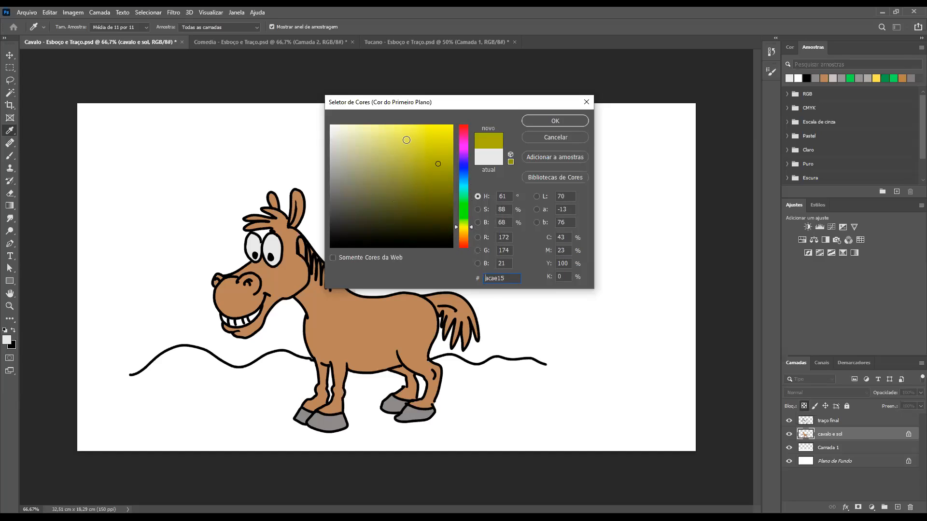
{"action": "left_click_drag", "start_coordinate": [422, 170], "coordinate": [451, 126]}
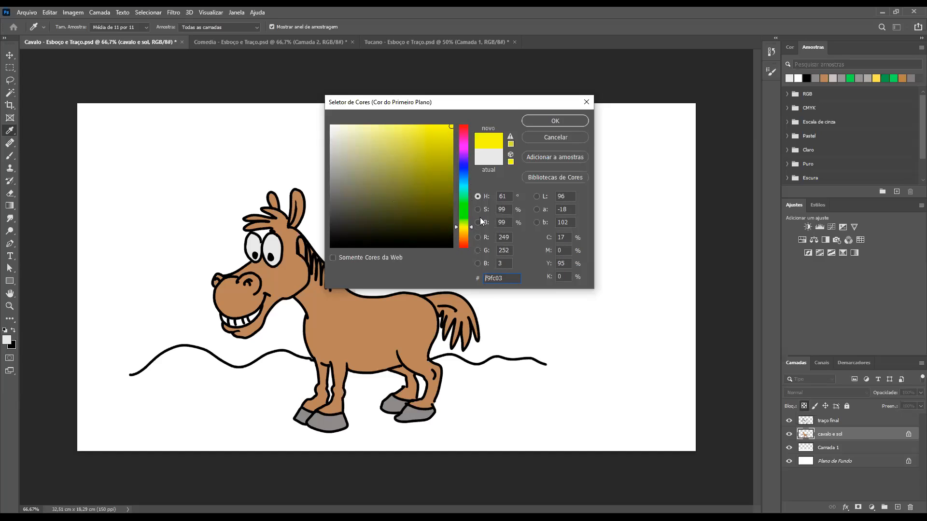
{"action": "left_click_drag", "start_coordinate": [471, 226], "coordinate": [470, 229]}
{"action": "left_click_drag", "start_coordinate": [472, 229], "coordinate": [470, 230]}
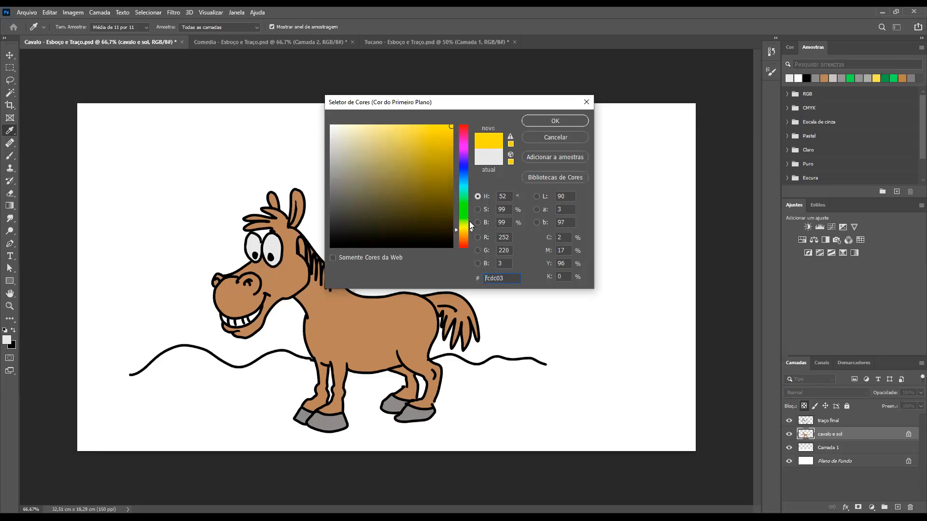
{"action": "left_click", "coordinate": [545, 121]}
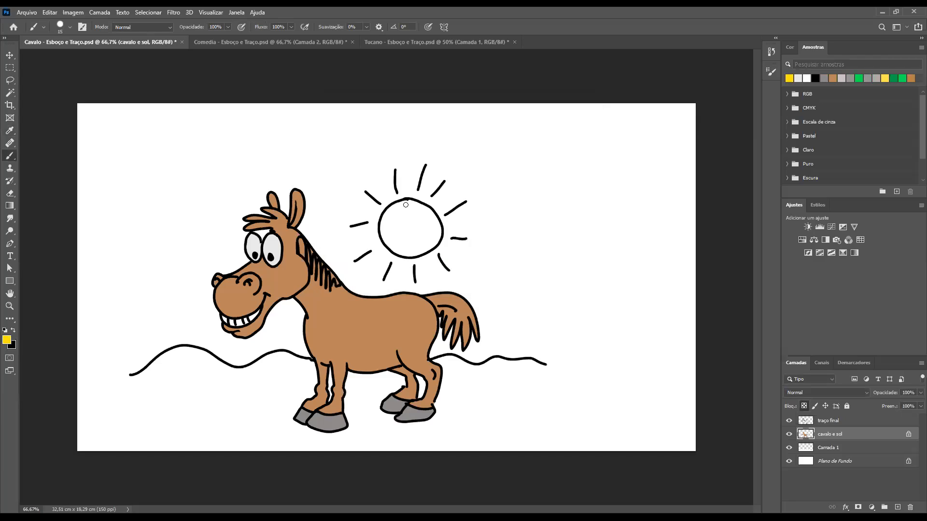
Enlarge the brush to size 50 and fill the sun's disc with yellow on the "cavalo e sol" layer
{"action": "key", "text": "bracketright"}
{"action": "key", "text": "bracketright"}
{"action": "key", "text": "bracketright"}
{"action": "key", "text": "bracketright"}
{"action": "key", "text": "bracketright"}
{"action": "mouse_move", "coordinate": [412, 208]}
{"action": "left_mouse_down"}
{"action": "mouse_move", "coordinate": [395, 235]}
{"action": "mouse_move", "coordinate": [395, 216]}
{"action": "mouse_move", "coordinate": [398, 238]}
{"action": "mouse_move", "coordinate": [396, 215]}
{"action": "mouse_move", "coordinate": [406, 255]}
{"action": "mouse_move", "coordinate": [426, 211]}
{"action": "mouse_move", "coordinate": [427, 231]}
{"action": "left_mouse_up"}
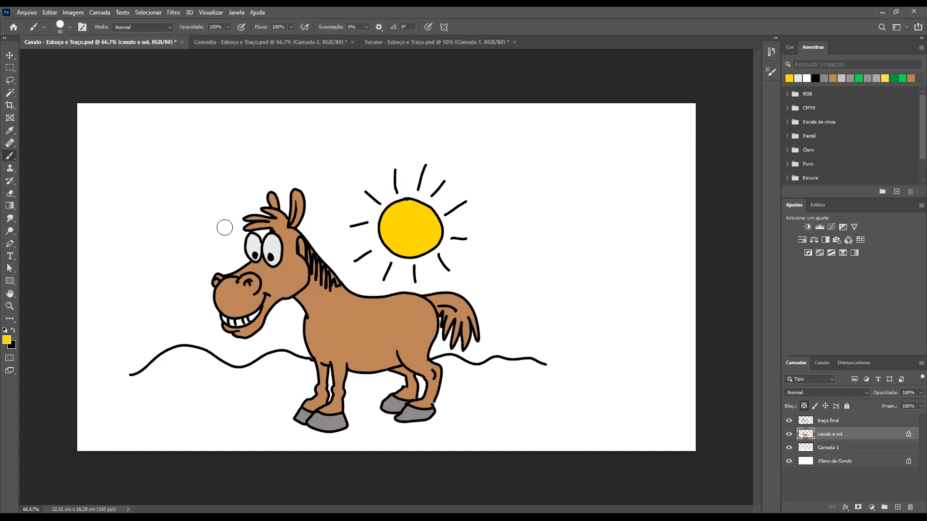
Rename the layer "Camada 1" as "Grama"
{"action": "left_click", "coordinate": [804, 450], "text": "ctrl"}
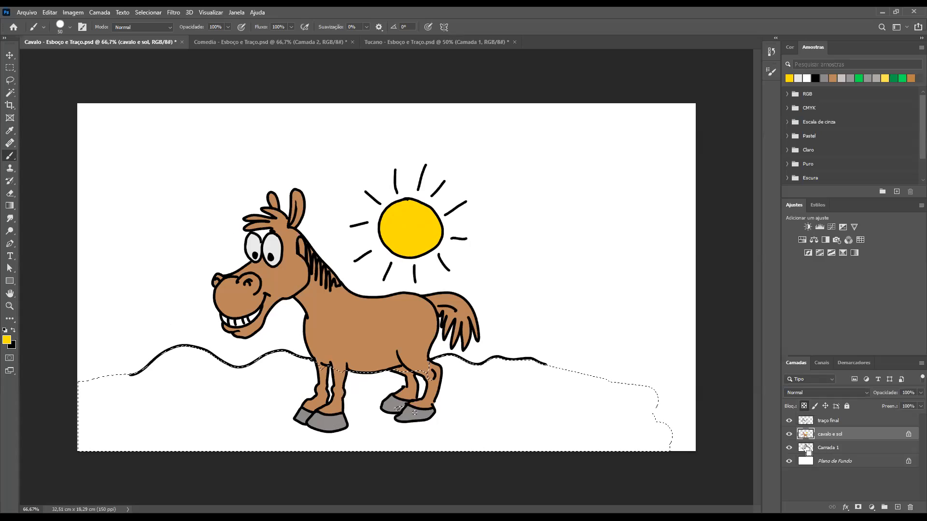
{"action": "key", "text": "ctrl+d"}
{"action": "left_click", "coordinate": [826, 450]}
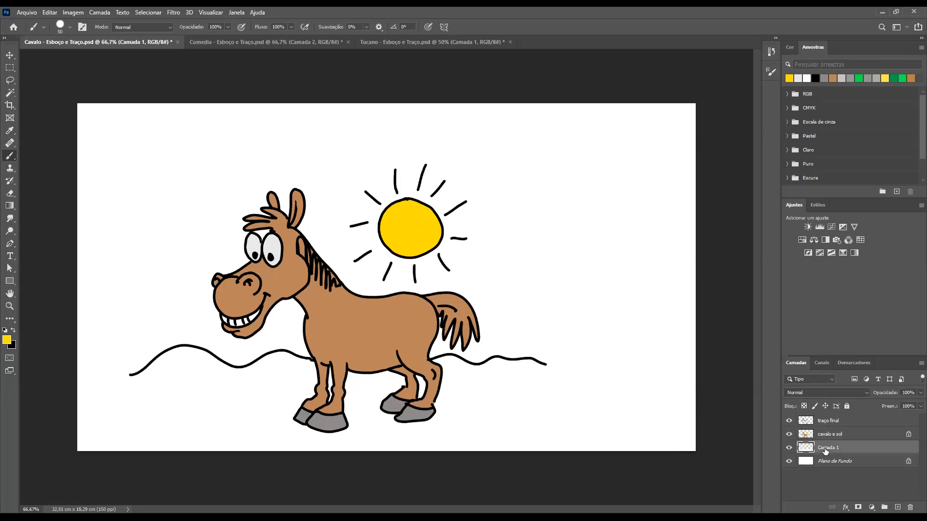
{"action": "double_click", "coordinate": [826, 448]}
{"action": "key", "text": "Return"}
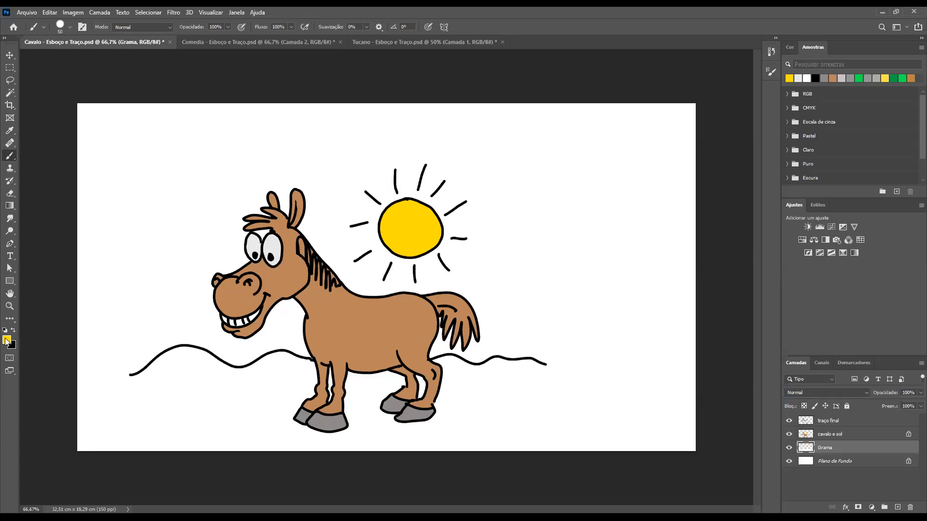
Set the foreground colour to a medium bright green for the grass
{"action": "left_click", "coordinate": [463, 211]}
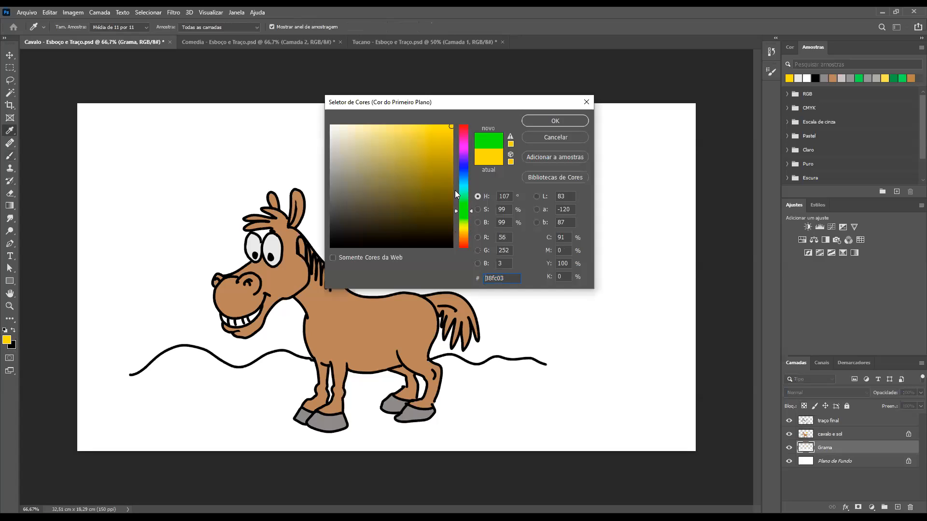
{"action": "left_click", "coordinate": [416, 130]}
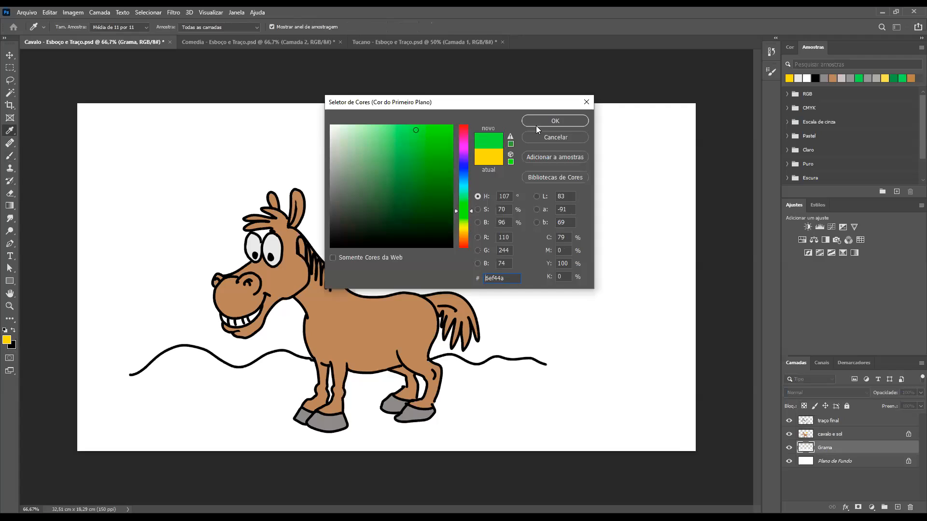
{"action": "left_click", "coordinate": [387, 130]}
{"action": "left_click_drag", "start_coordinate": [382, 130], "coordinate": [396, 127]}
{"action": "left_click", "coordinate": [556, 121]}
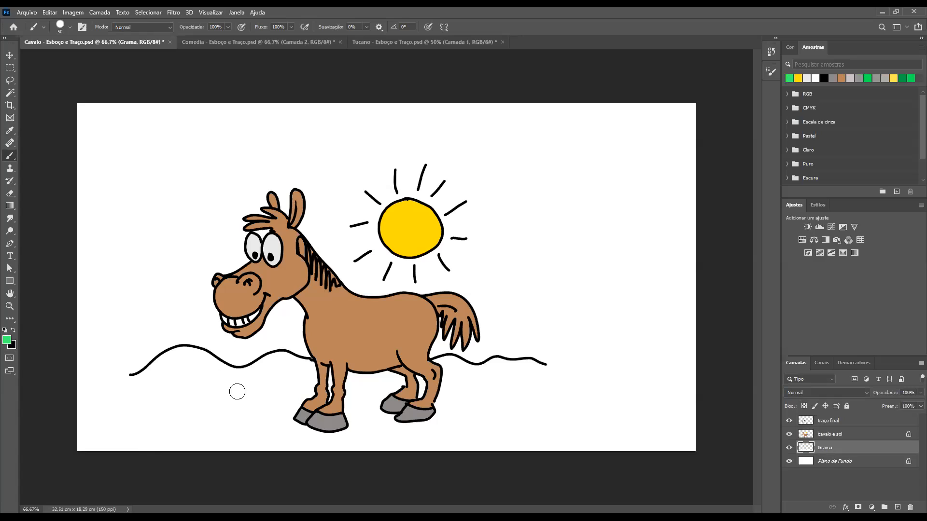
Try to paint the hills green on Grama without locking transparent pixels, and undo the strokes
{"action": "mouse_move", "coordinate": [253, 385]}
{"action": "left_mouse_down"}
{"action": "mouse_move", "coordinate": [192, 391]}
{"action": "mouse_move", "coordinate": [270, 400]}
{"action": "mouse_move", "coordinate": [243, 419]}
{"action": "mouse_move", "coordinate": [152, 428]}
{"action": "mouse_move", "coordinate": [231, 441]}
{"action": "mouse_move", "coordinate": [142, 444]}
{"action": "mouse_move", "coordinate": [75, 415]}
{"action": "mouse_move", "coordinate": [28, 416]}
{"action": "mouse_move", "coordinate": [169, 406]}
{"action": "left_mouse_up"}
{"action": "mouse_move", "coordinate": [148, 370]}
{"action": "left_mouse_down"}
{"action": "mouse_move", "coordinate": [182, 364]}
{"action": "mouse_move", "coordinate": [49, 396]}
{"action": "mouse_move", "coordinate": [224, 356]}
{"action": "mouse_move", "coordinate": [186, 367]}
{"action": "mouse_move", "coordinate": [340, 359]}
{"action": "mouse_move", "coordinate": [303, 403]}
{"action": "mouse_move", "coordinate": [301, 369]}
{"action": "left_mouse_up"}
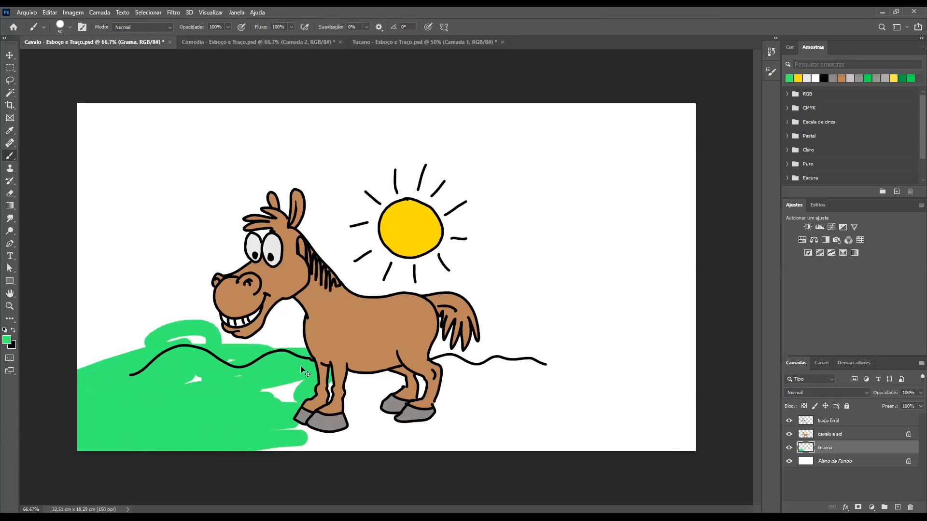
{"action": "key", "text": "ctrl+z"}
{"action": "key", "text": "ctrl+z"}
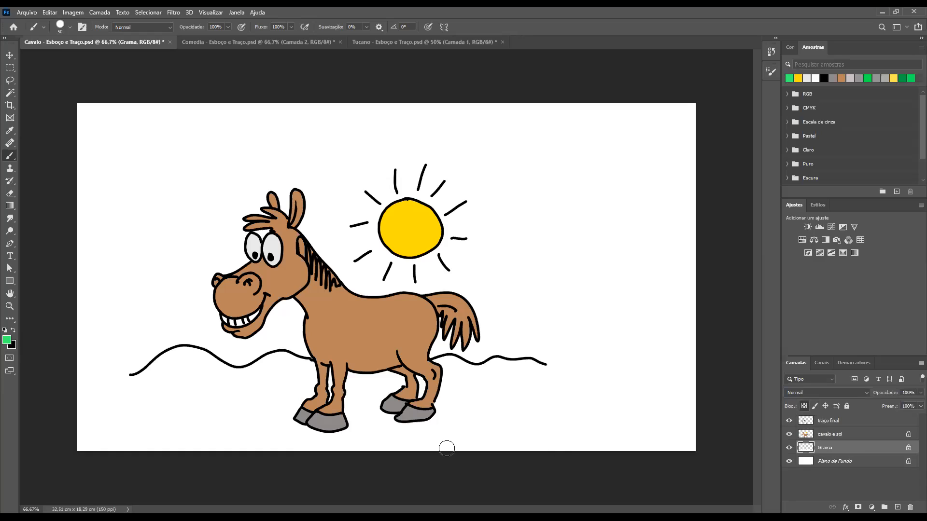
Fill the whole ground area with green on the transparency-locked Grama layer, enlarging the brush to size 125
{"action": "mouse_move", "coordinate": [145, 379]}
{"action": "left_mouse_down"}
{"action": "mouse_move", "coordinate": [179, 361]}
{"action": "mouse_move", "coordinate": [261, 356]}
{"action": "mouse_move", "coordinate": [247, 373]}
{"action": "mouse_move", "coordinate": [316, 353]}
{"action": "mouse_move", "coordinate": [194, 430]}
{"action": "mouse_move", "coordinate": [265, 385]}
{"action": "mouse_move", "coordinate": [271, 367]}
{"action": "mouse_move", "coordinate": [313, 384]}
{"action": "mouse_move", "coordinate": [227, 422]}
{"action": "mouse_move", "coordinate": [183, 407]}
{"action": "left_mouse_up"}
{"action": "key", "text": "bracketright"}
{"action": "key", "text": "bracketright"}
{"action": "key", "text": "bracketright"}
{"action": "key", "text": "bracketright"}
{"action": "key", "text": "bracketright"}
{"action": "mouse_move", "coordinate": [78, 393]}
{"action": "left_mouse_down"}
{"action": "mouse_move", "coordinate": [39, 447]}
{"action": "mouse_move", "coordinate": [48, 466]}
{"action": "mouse_move", "coordinate": [443, 432]}
{"action": "mouse_move", "coordinate": [371, 389]}
{"action": "mouse_move", "coordinate": [432, 387]}
{"action": "mouse_move", "coordinate": [262, 401]}
{"action": "mouse_move", "coordinate": [493, 383]}
{"action": "mouse_move", "coordinate": [318, 381]}
{"action": "mouse_move", "coordinate": [398, 369]}
{"action": "mouse_move", "coordinate": [537, 385]}
{"action": "mouse_move", "coordinate": [383, 451]}
{"action": "mouse_move", "coordinate": [434, 411]}
{"action": "mouse_move", "coordinate": [579, 376]}
{"action": "mouse_move", "coordinate": [478, 419]}
{"action": "mouse_move", "coordinate": [603, 415]}
{"action": "mouse_move", "coordinate": [641, 437]}
{"action": "mouse_move", "coordinate": [560, 471]}
{"action": "mouse_move", "coordinate": [723, 422]}
{"action": "left_mouse_up"}
{"action": "key", "text": "bracketright"}
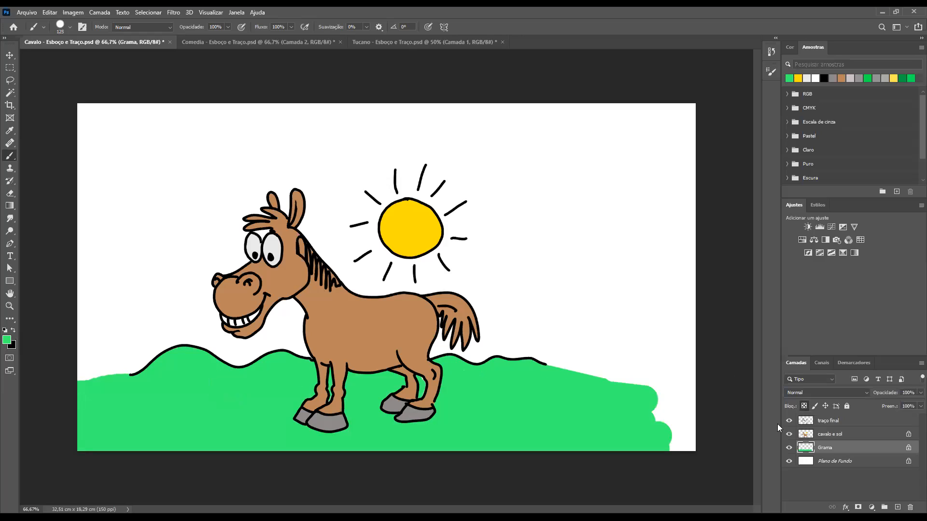
Make "cavalo e sol" active, reset the colours with white as foreground, and reduce the brush to size 10 for the teeth
{"action": "left_click", "coordinate": [805, 437]}
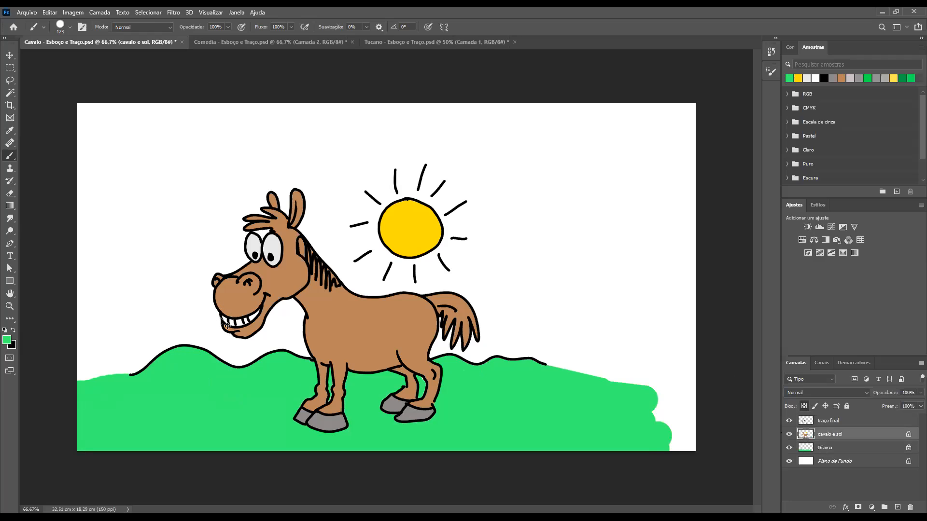
{"action": "left_click_drag", "start_coordinate": [230, 316], "coordinate": [269, 330]}
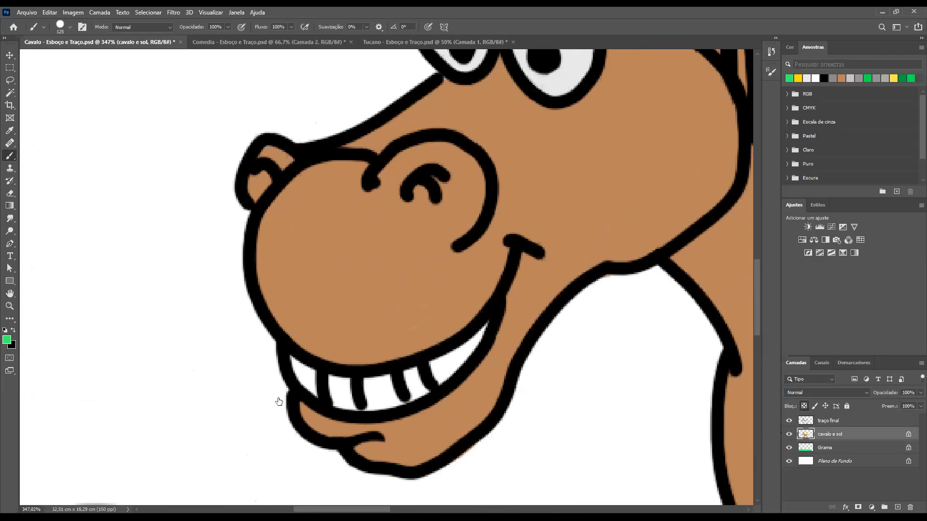
{"action": "key", "text": "bracketleft"}
{"action": "key", "text": "bracketleft"}
{"action": "key", "text": "bracketleft"}
{"action": "key", "text": "bracketleft"}
{"action": "key", "text": "bracketleft"}
{"action": "key", "text": "bracketleft"}
{"action": "key", "text": "bracketleft"}
{"action": "left_click", "coordinate": [5, 332]}
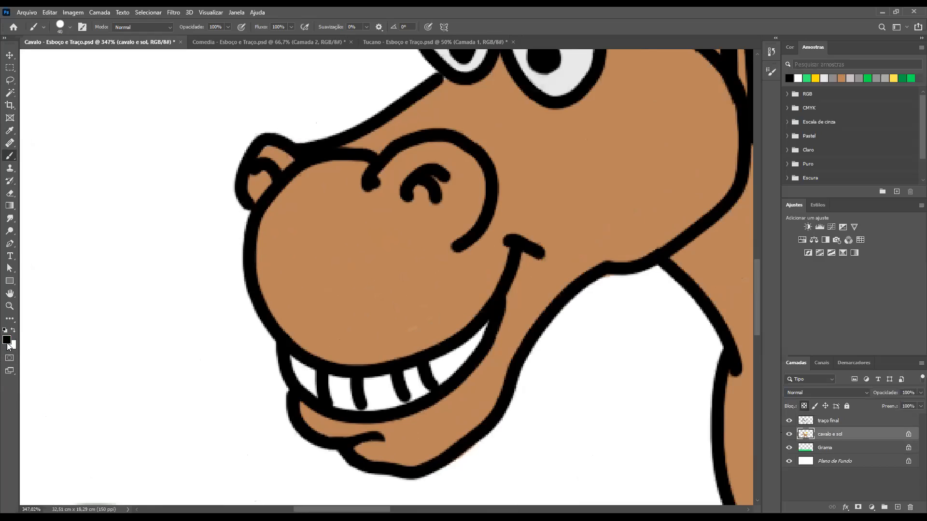
{"action": "left_click", "coordinate": [13, 331]}
{"action": "key", "text": "bracketleft"}
{"action": "key", "text": "bracketleft"}
{"action": "key", "text": "bracketleft"}
{"action": "key", "text": "bracketleft"}
{"action": "key", "text": "bracketleft"}
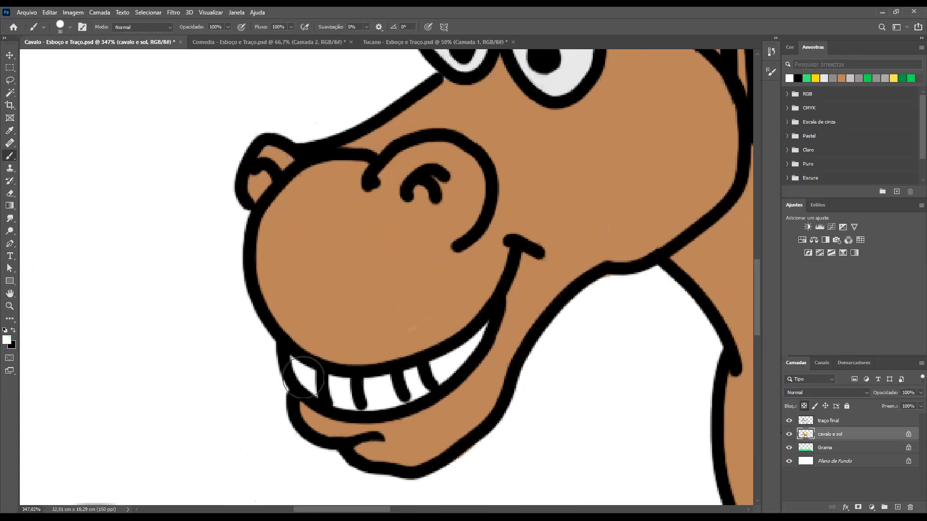
{"action": "key", "text": "bracketleft"}
Fill the horse's teeth with white, keeping inside the mouth outline
{"action": "mouse_move", "coordinate": [443, 364]}
{"action": "left_mouse_down"}
{"action": "mouse_move", "coordinate": [488, 322]}
{"action": "mouse_move", "coordinate": [423, 390]}
{"action": "left_mouse_up"}
{"action": "key", "text": "ctrl+minus"}
{"action": "key", "text": "ctrl+minus"}
{"action": "key", "text": "ctrl+minus"}
{"action": "key", "text": "ctrl+minus"}
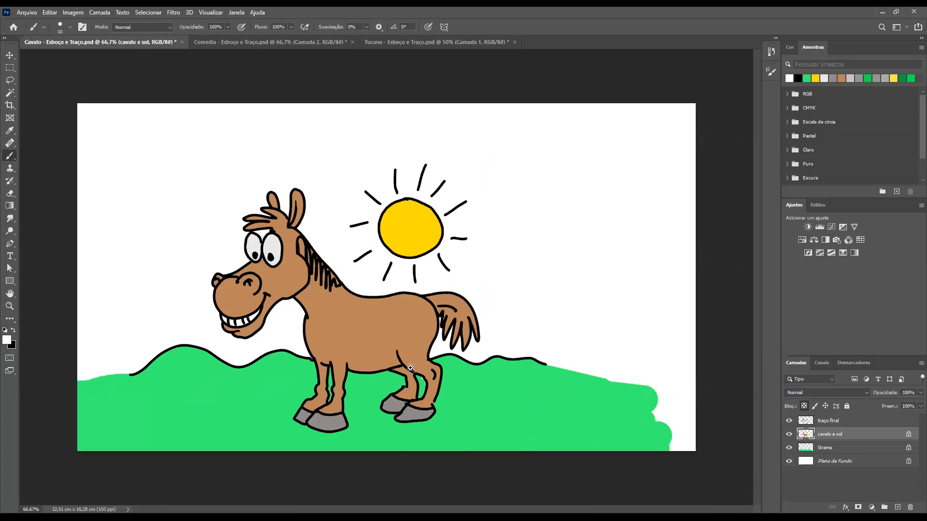
Make Grama active, sample its green from the gap between the hind legs, and unlock the layer's transparent pixels
{"action": "scroll", "coordinate": [448, 398], "scroll_direction": "up", "scroll_amount": 5}
{"action": "scroll", "coordinate": [454, 416], "scroll_direction": "up", "scroll_amount": 1}
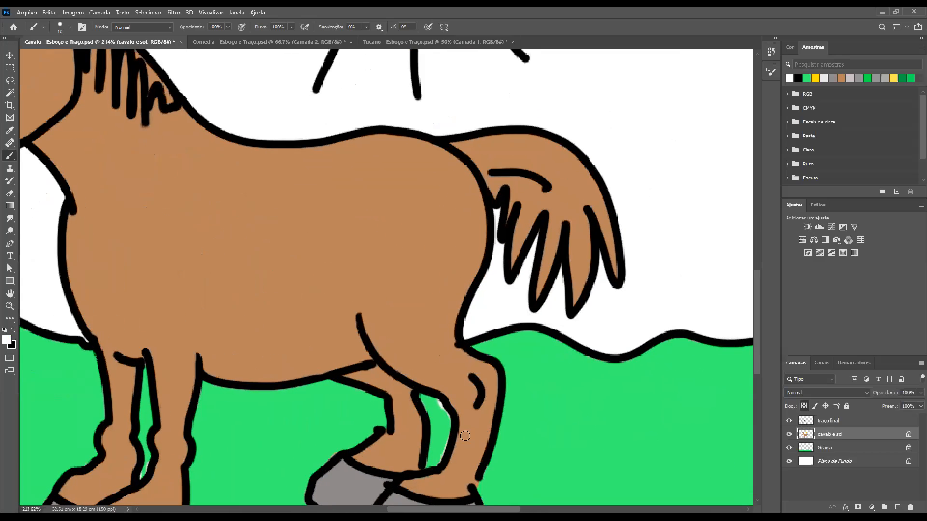
{"action": "left_click", "coordinate": [800, 453]}
{"action": "left_click", "coordinate": [436, 406], "text": "alt"}
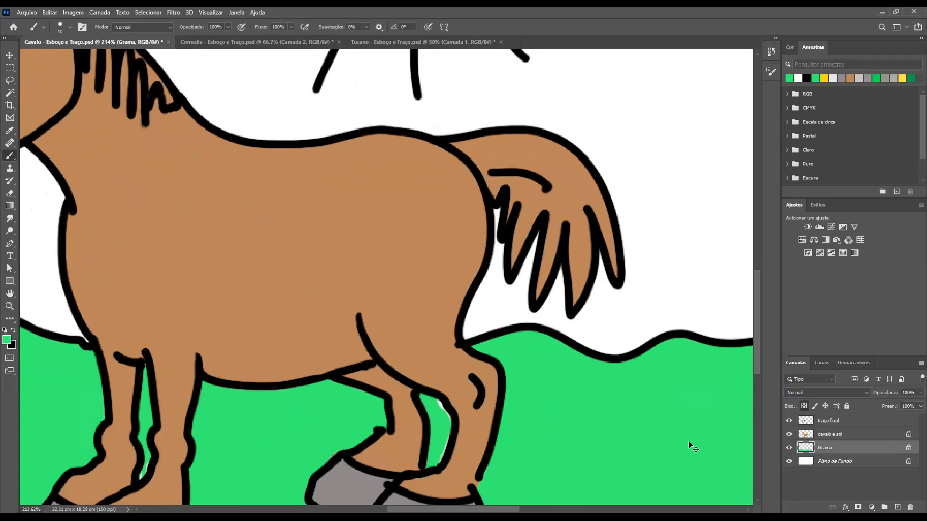
{"action": "key", "text": "ctrl+1"}
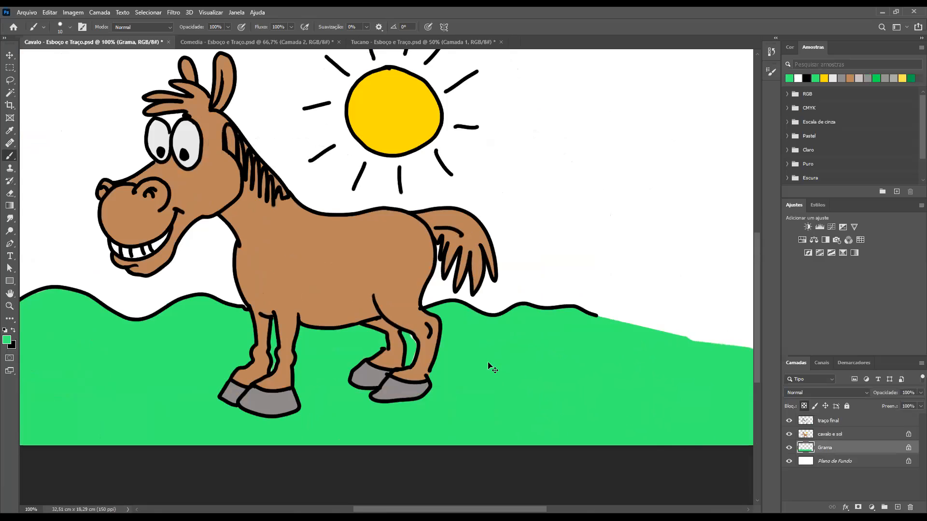
{"action": "left_click_drag", "start_coordinate": [433, 342], "coordinate": [476, 363]}
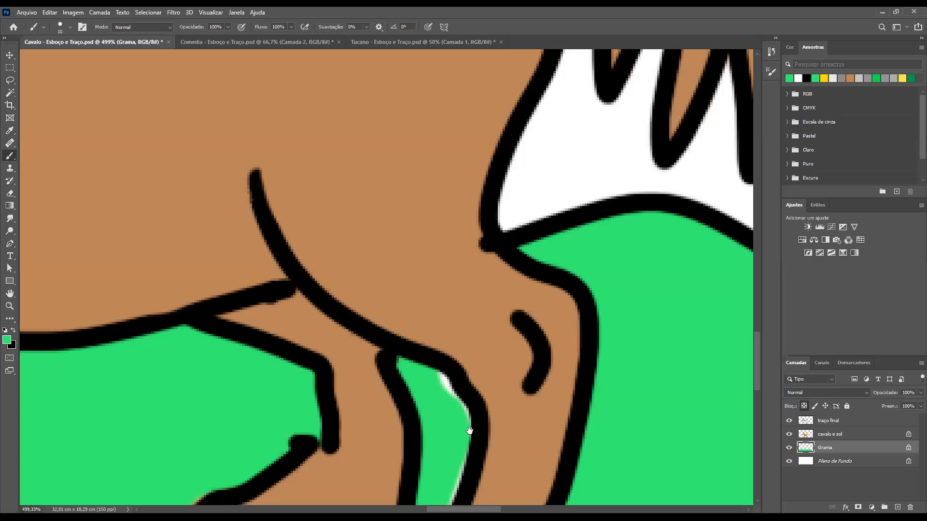
{"action": "scroll", "coordinate": [465, 386], "scroll_direction": "down", "scroll_amount": 2}
{"action": "left_click", "coordinate": [803, 406]}
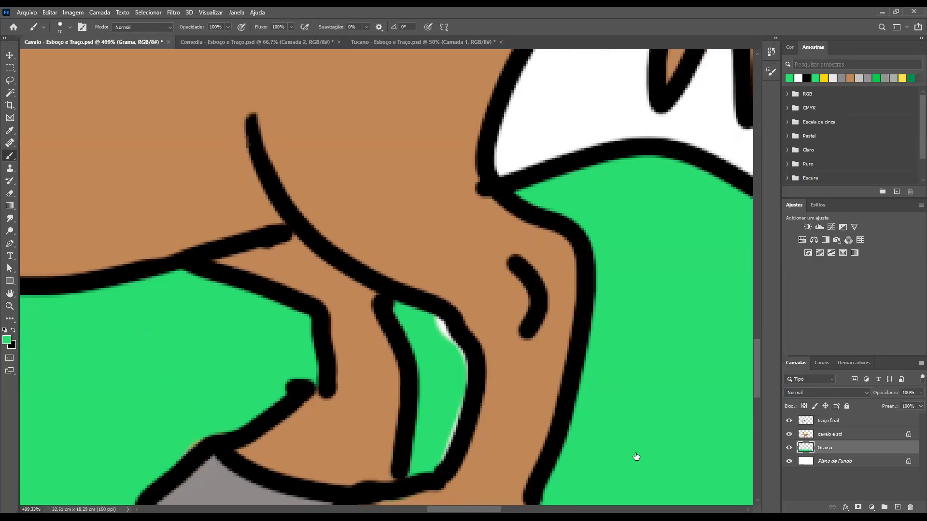
Hide and reshow "cavalo e sol" to check the gap between the hind legs, and erase that layer's white spill there
{"action": "left_click", "coordinate": [788, 435]}
{"action": "left_click", "coordinate": [788, 434]}
{"action": "left_click", "coordinate": [805, 436]}
{"action": "key", "text": "bracketleft"}
{"action": "key", "text": "bracketleft"}
{"action": "key", "text": "bracketleft"}
{"action": "key", "text": "bracketleft"}
{"action": "key", "text": "bracketleft"}
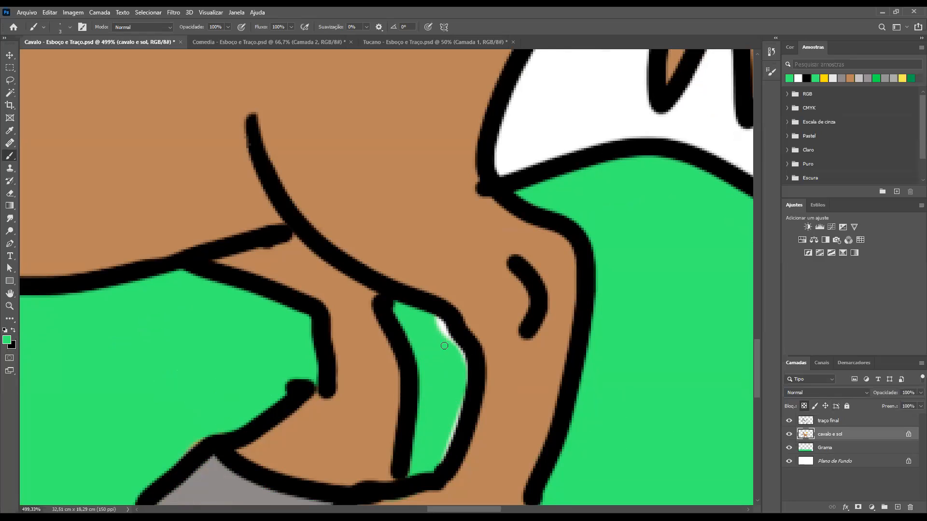
{"action": "key", "text": "e"}
{"action": "mouse_move", "coordinate": [439, 318]}
{"action": "left_mouse_down"}
{"action": "mouse_move", "coordinate": [456, 342]}
{"action": "mouse_move", "coordinate": [468, 374]}
{"action": "mouse_move", "coordinate": [438, 466]}
{"action": "left_mouse_up"}
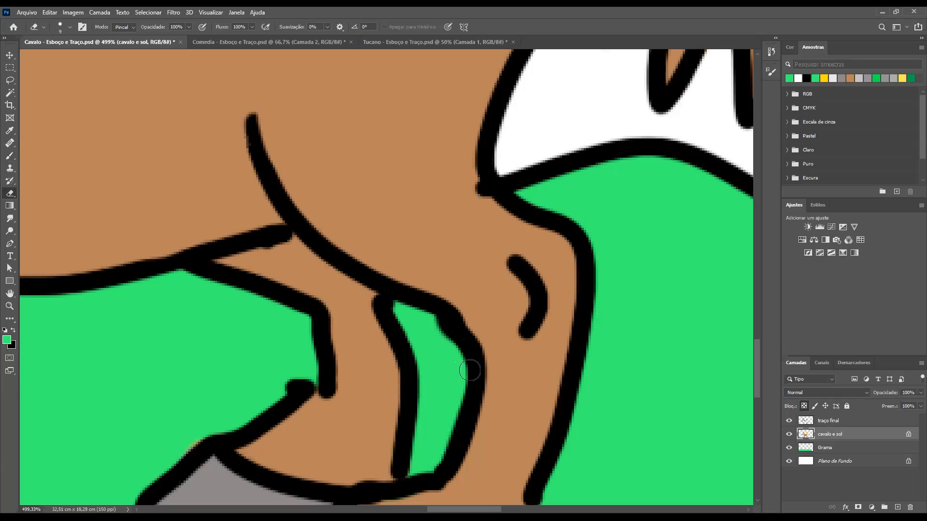
{"action": "scroll", "coordinate": [468, 392], "scroll_direction": "down", "scroll_amount": 1}
{"action": "scroll", "coordinate": [468, 392], "scroll_direction": "down", "scroll_amount": 3}
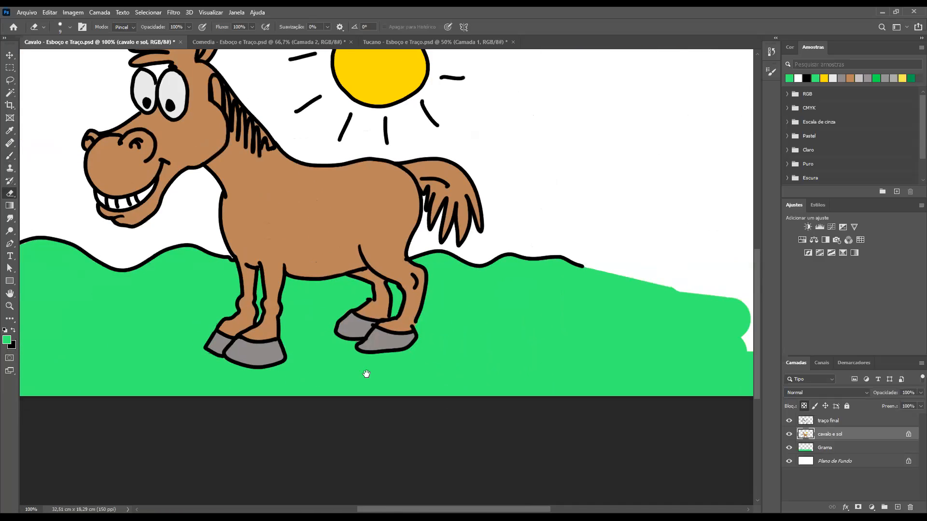
{"action": "left_click_drag", "start_coordinate": [340, 320], "coordinate": [456, 363]}
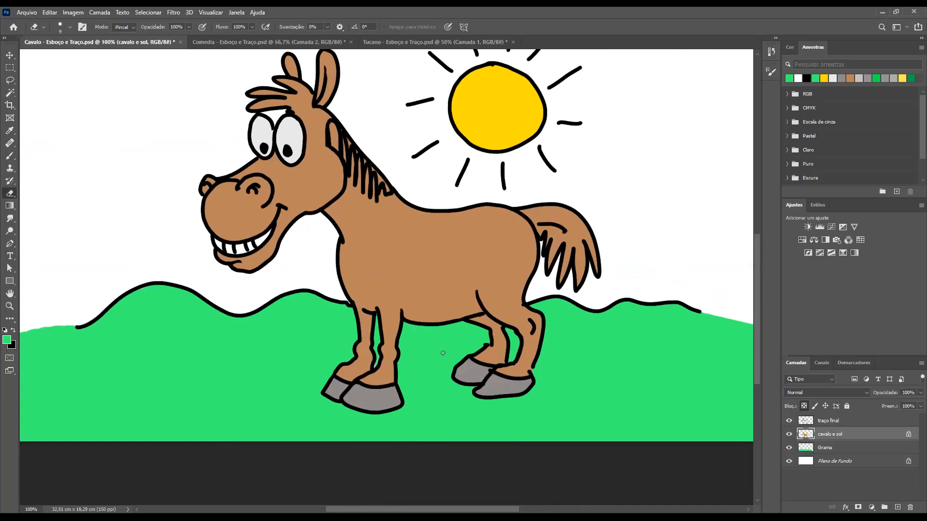
{"action": "scroll", "coordinate": [443, 356], "scroll_direction": "down", "scroll_amount": 1}
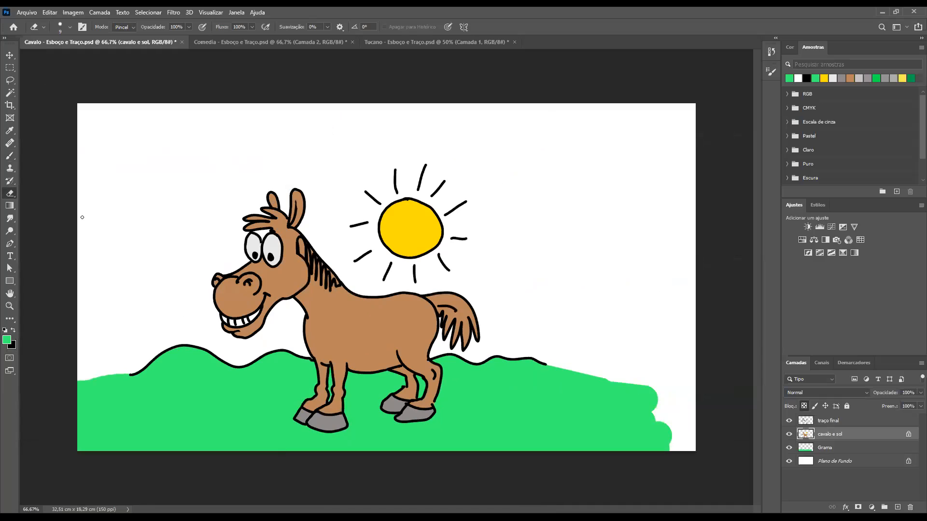
{"action": "left_click", "coordinate": [23, 14]}
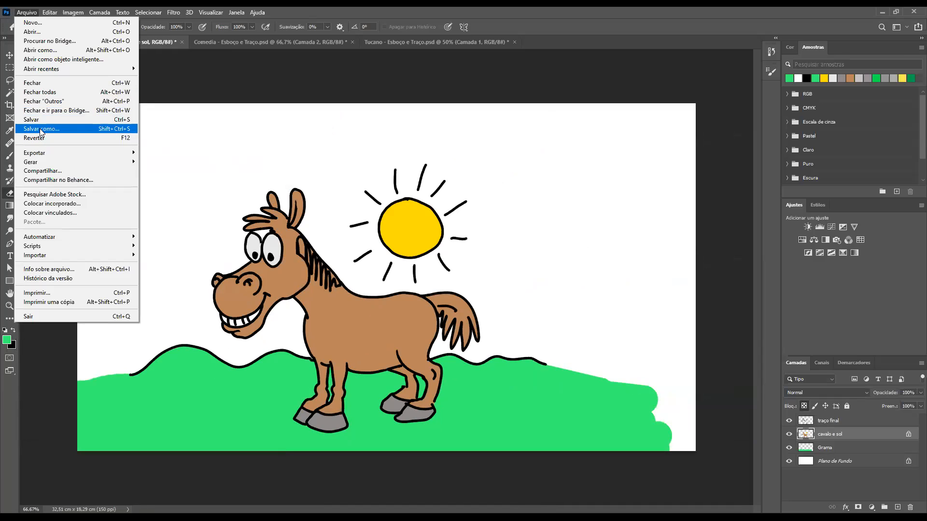
{"action": "left_click", "coordinate": [41, 128]}
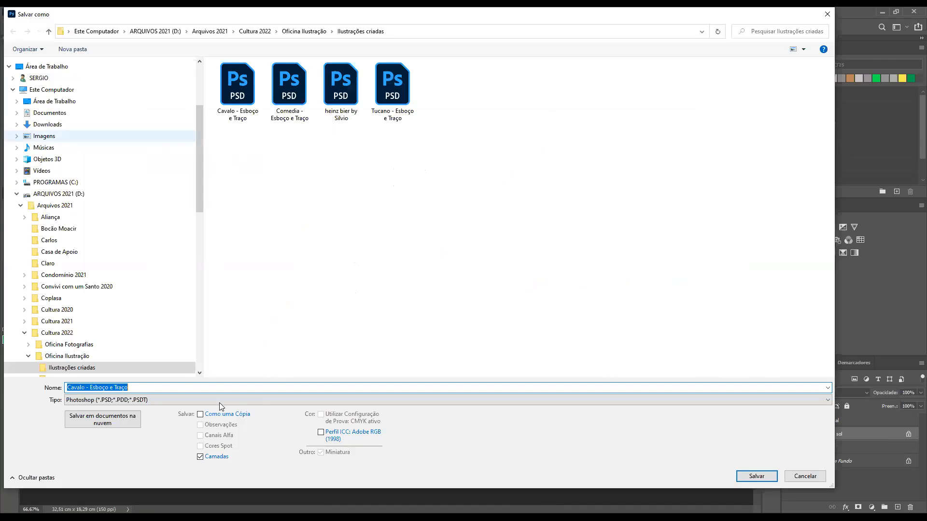
{"action": "left_click", "coordinate": [68, 385]}
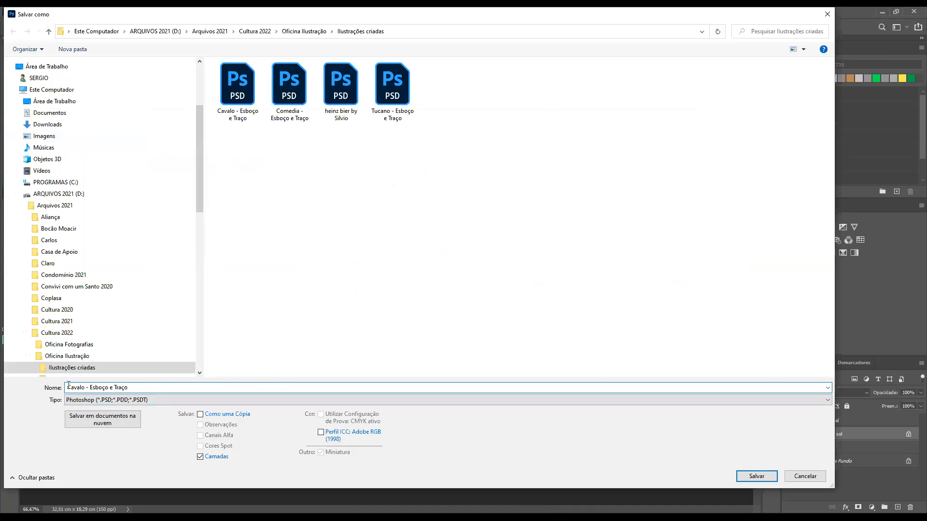
{"action": "left_click_drag", "start_coordinate": [91, 385], "coordinate": [143, 383]}
{"action": "type", "text": "colo"}
{"action": "type", "text": "r"}
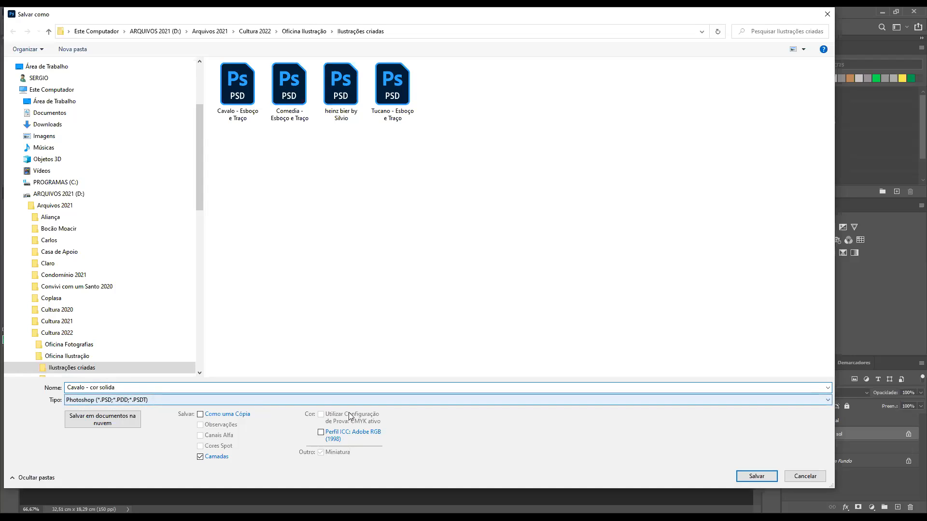
{"action": "left_click", "coordinate": [756, 476]}
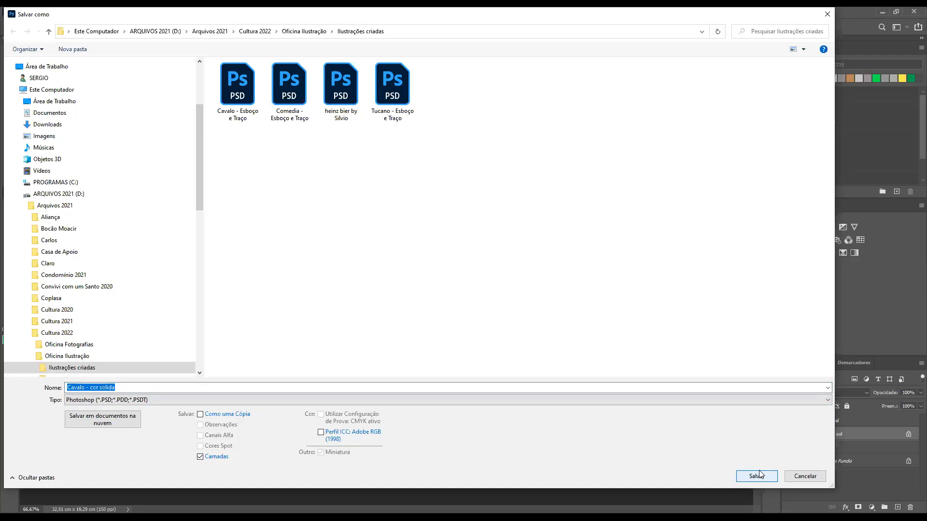
{"action": "left_click", "coordinate": [810, 479]}
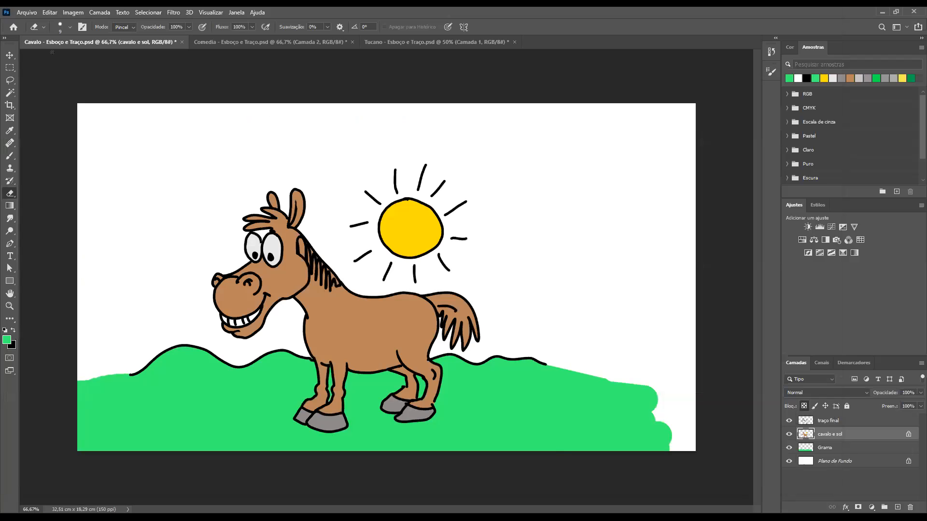
Save the illustration as a separate Photoshop file named "Cavalo cor solida", keeping the layers and maximum compatibility
{"action": "left_click", "coordinate": [27, 12]}
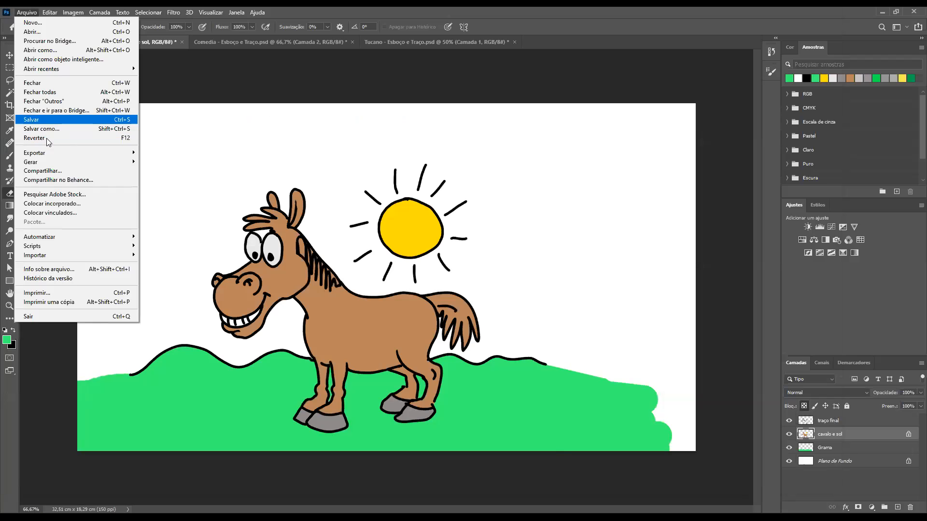
{"action": "key", "text": "Return"}
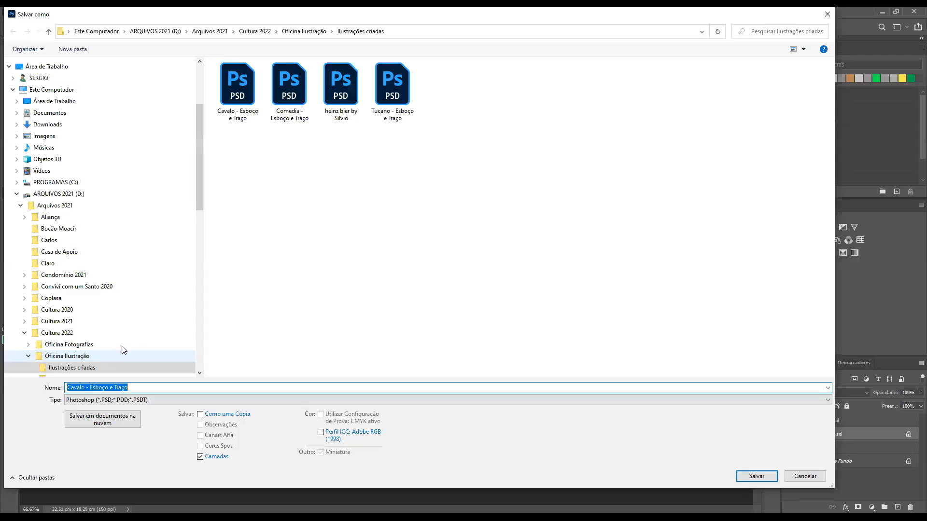
{"action": "left_click", "coordinate": [96, 387]}
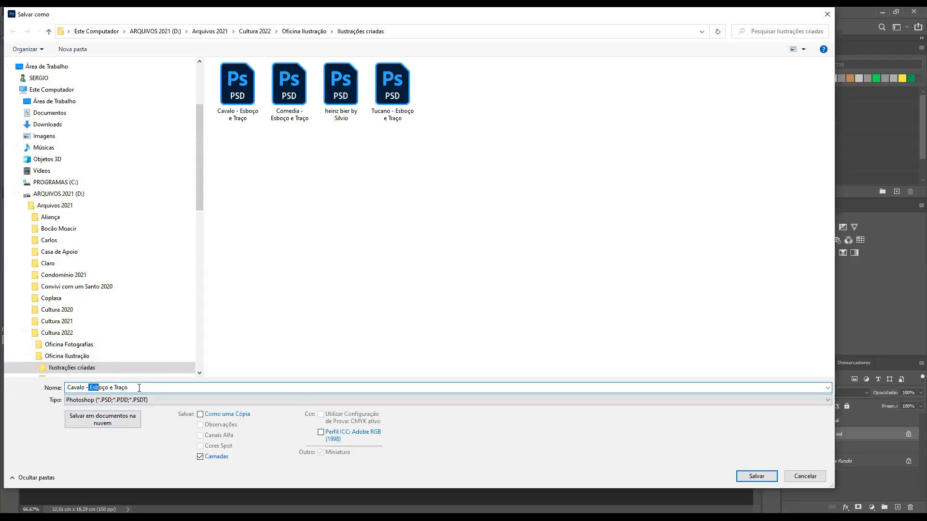
{"action": "left_click_drag", "start_coordinate": [95, 387], "coordinate": [139, 387]}
{"action": "type", "text": "cor s"}
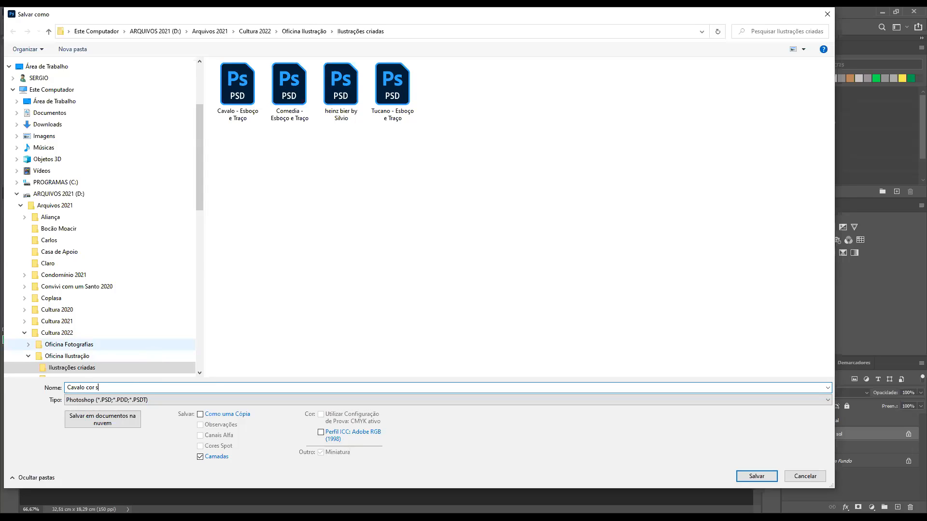
{"action": "type", "text": "olida"}
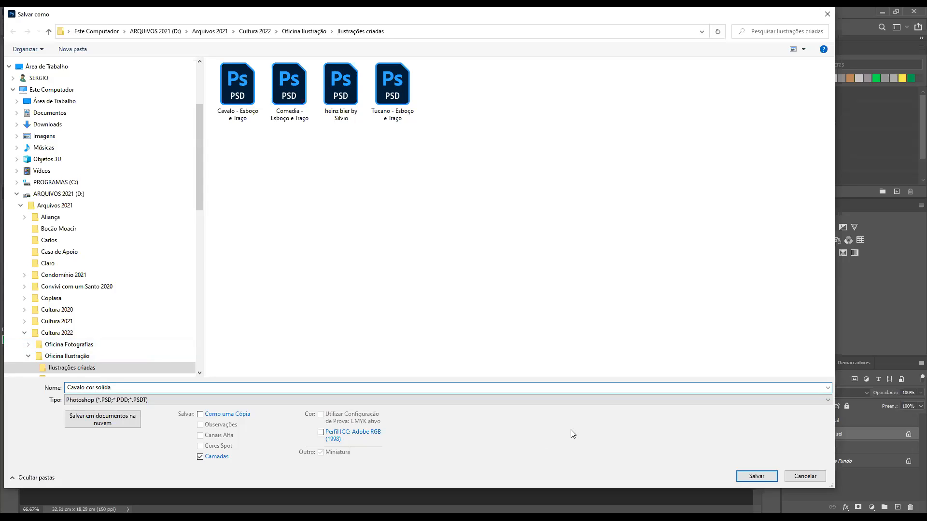
{"action": "key", "text": "Return"}
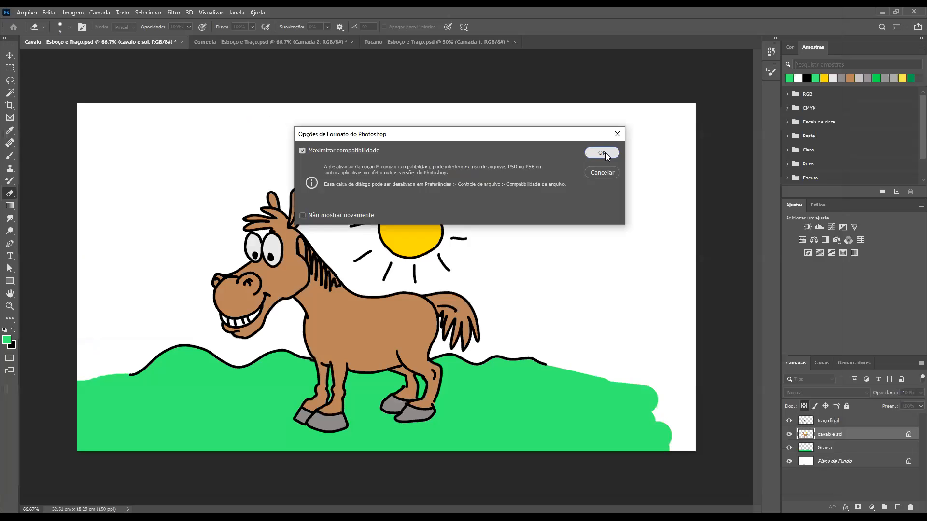
{"action": "left_click", "coordinate": [602, 153]}
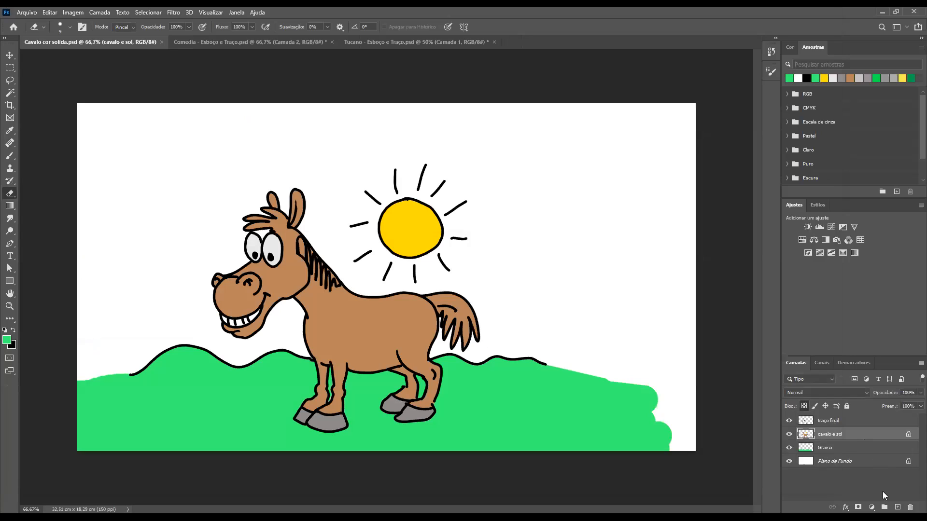
Add a new empty layer and place it between "traço final" and "cavalo e sol"
{"action": "left_click", "coordinate": [857, 485]}
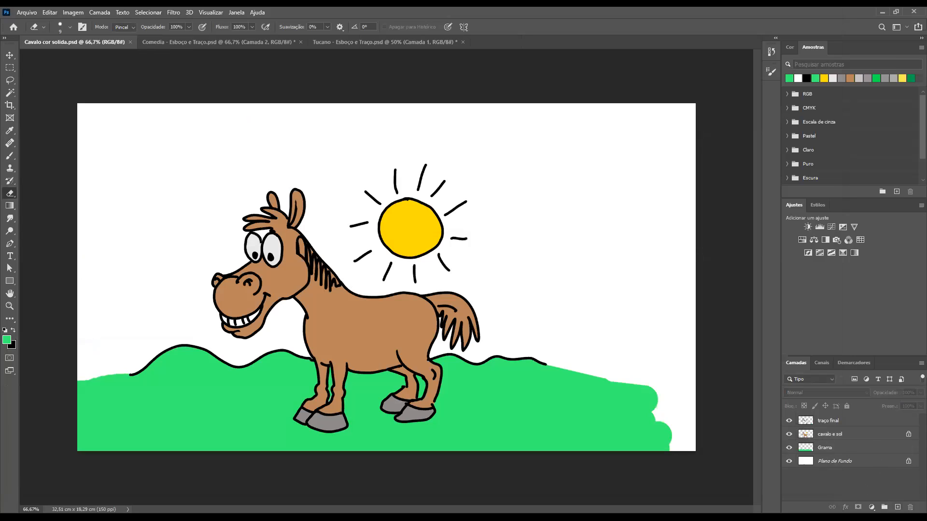
{"action": "left_click", "coordinate": [898, 507]}
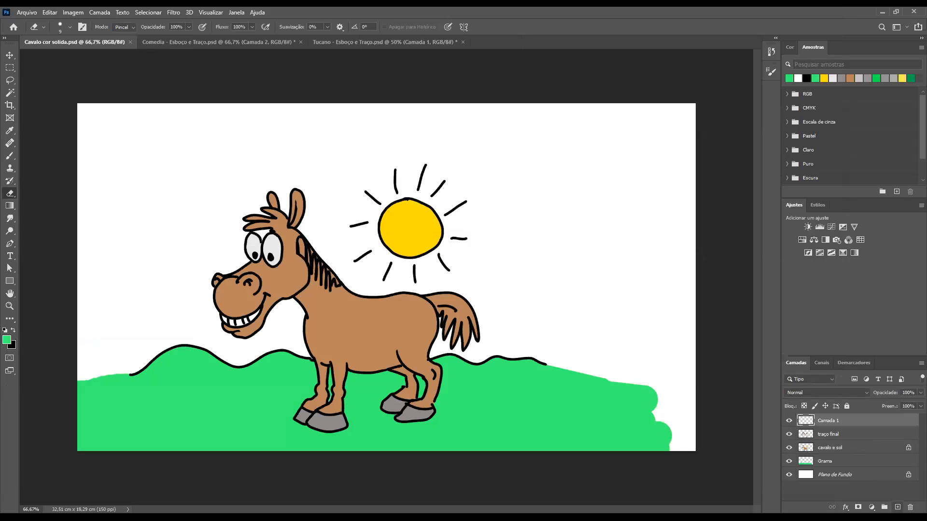
{"action": "left_click_drag", "start_coordinate": [823, 422], "coordinate": [827, 444]}
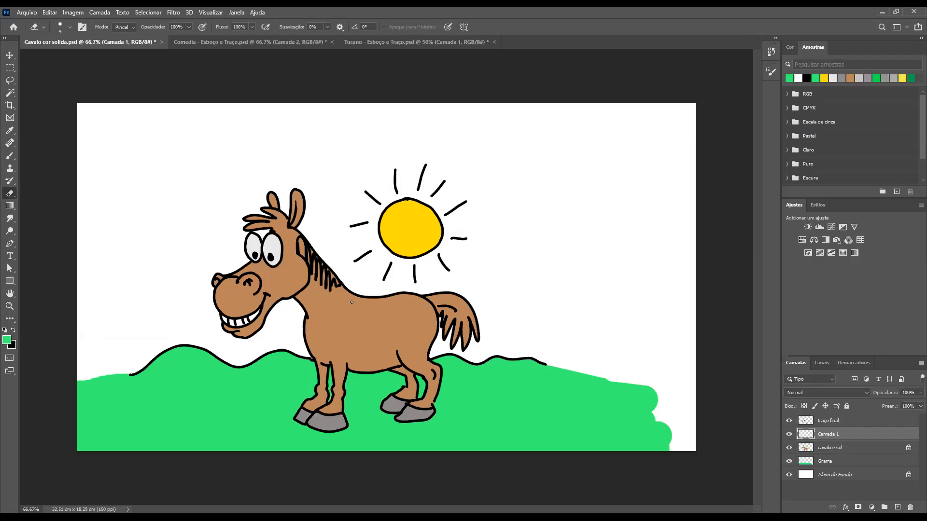
Take up the Brush tool and enlarge its tip to size 60 for painting on the new layer
{"action": "left_click", "coordinate": [807, 46]}
{"action": "key", "text": "b"}
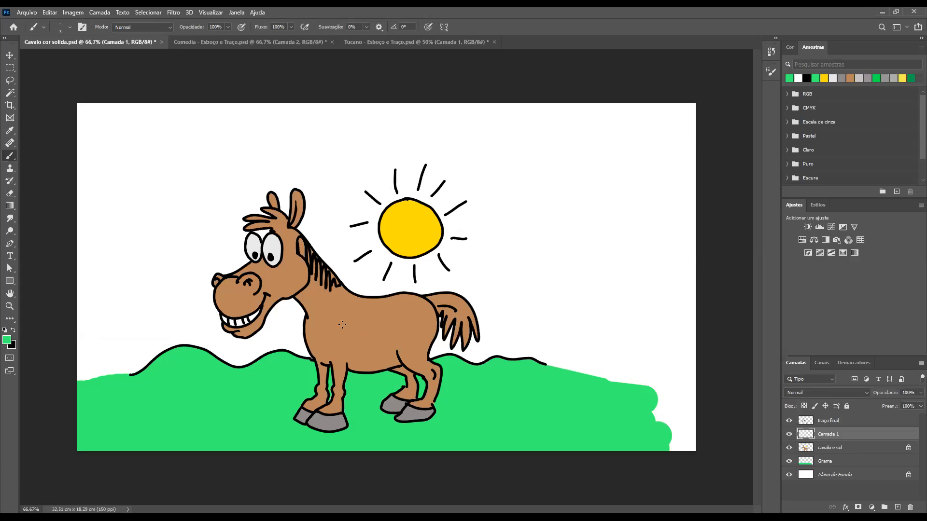
{"action": "key", "text": "bracketright"}
{"action": "key", "text": "bracketright"}
{"action": "key", "text": "bracketright"}
{"action": "key", "text": "bracketright"}
{"action": "key", "text": "bracketright"}
{"action": "key", "text": "bracketright"}
{"action": "key", "text": "bracketright"}
{"action": "key", "text": "bracketright"}
{"action": "key", "text": "bracketright"}
{"action": "key", "text": "bracketright"}
{"action": "key", "text": "bracketright"}
Sample the brown of the horse's back as the foreground colour with the Eyedropper, and return to the Brush
{"action": "key", "text": "i"}
{"action": "left_click", "coordinate": [166, 109]}
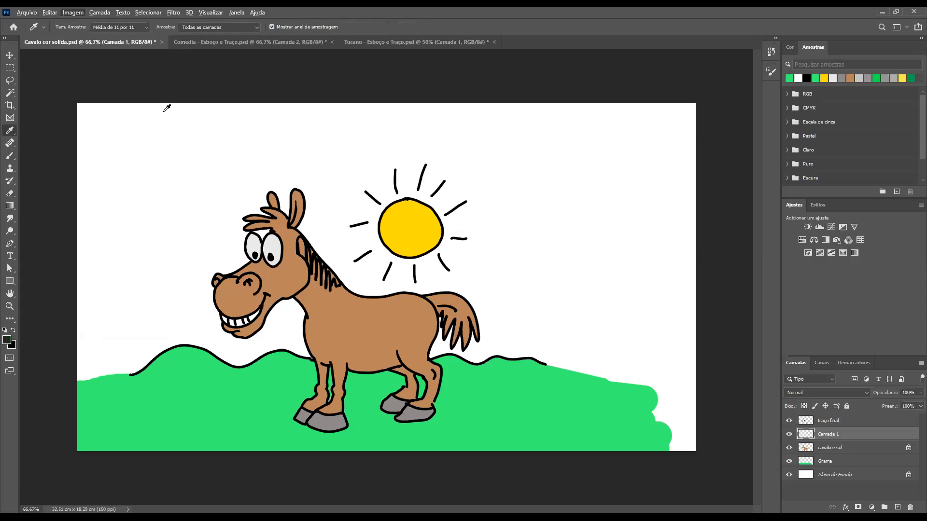
{"action": "left_click", "coordinate": [9, 95]}
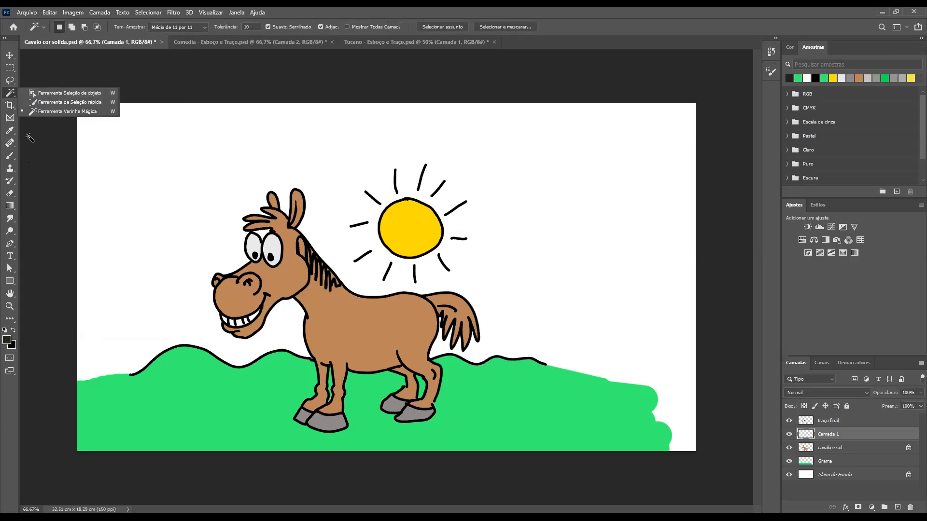
{"action": "left_click", "coordinate": [9, 131]}
{"action": "left_click", "coordinate": [9, 132]}
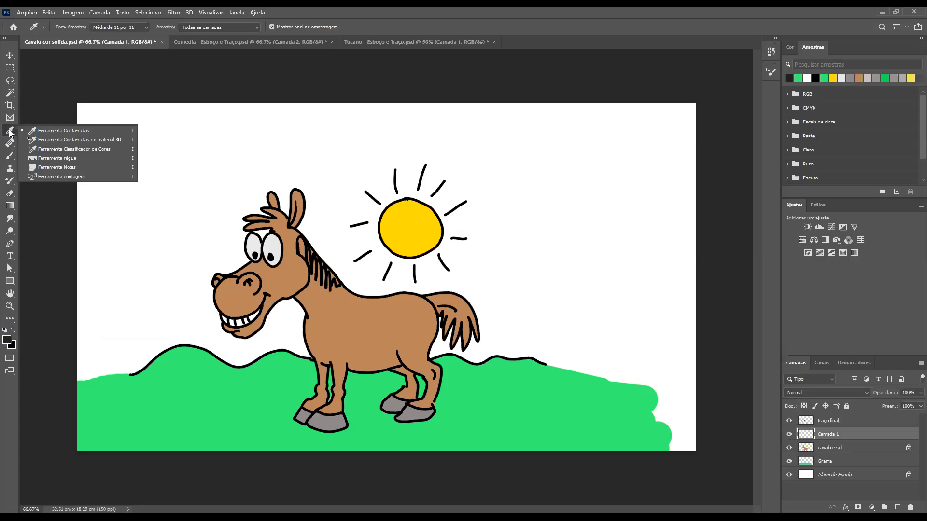
{"action": "left_click", "coordinate": [259, 231]}
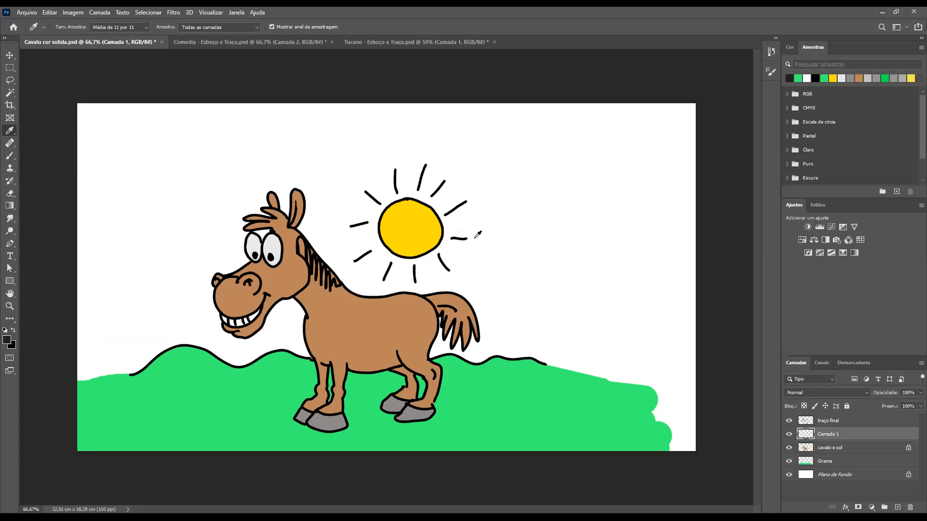
{"action": "left_click", "coordinate": [375, 310]}
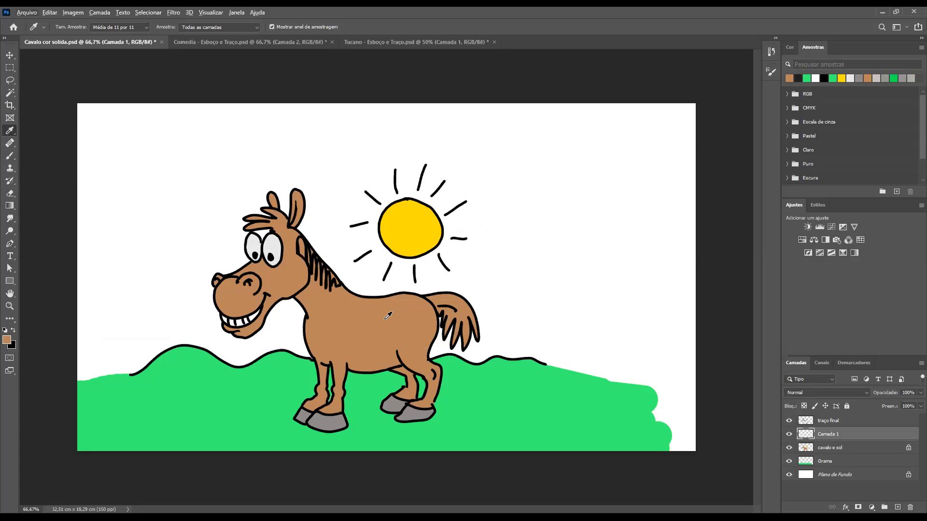
{"action": "key", "text": "b"}
{"action": "key", "text": "alt"}
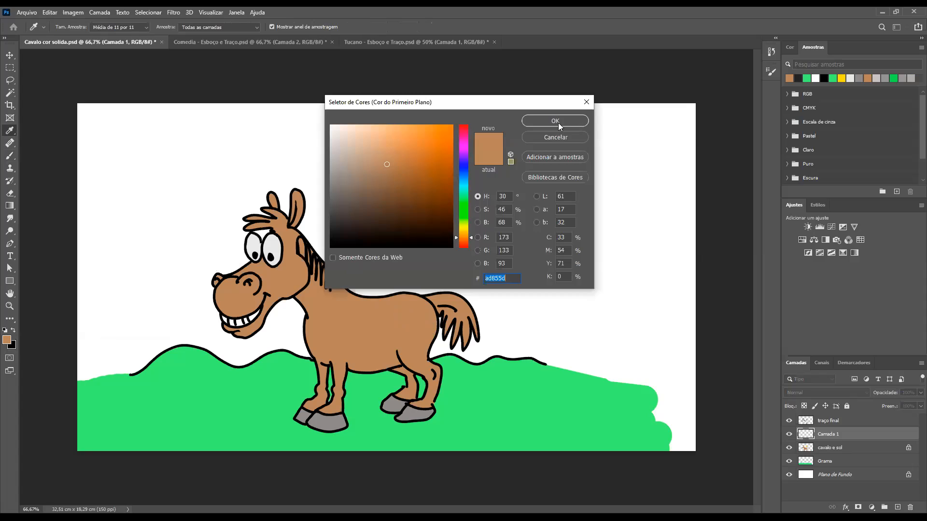
{"action": "left_click", "coordinate": [578, 123]}
{"action": "left_click", "coordinate": [7, 340]}
{"action": "left_click", "coordinate": [393, 180]}
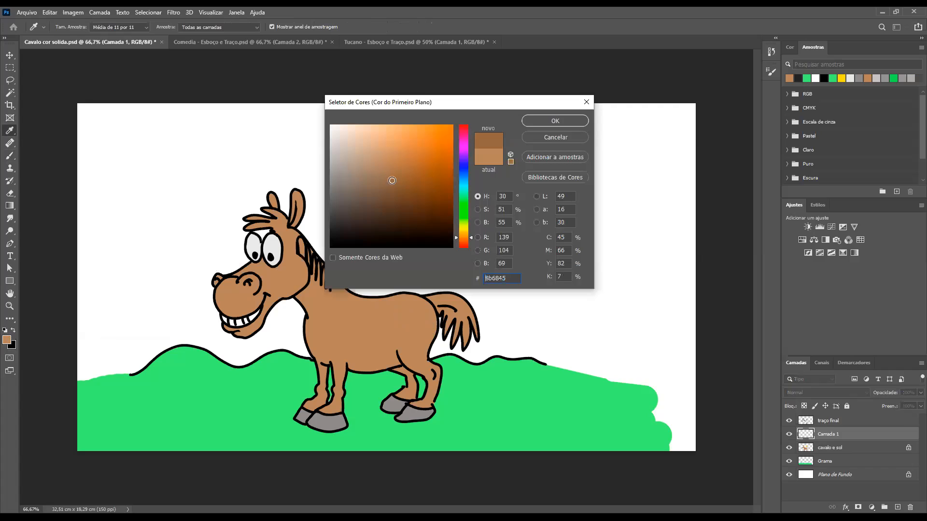
{"action": "left_click", "coordinate": [365, 140]}
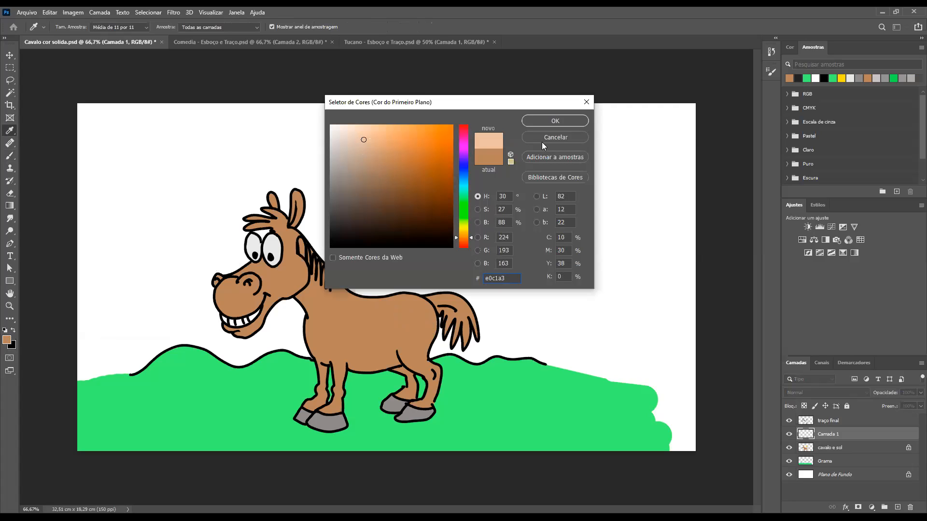
{"action": "key", "text": "Escape"}
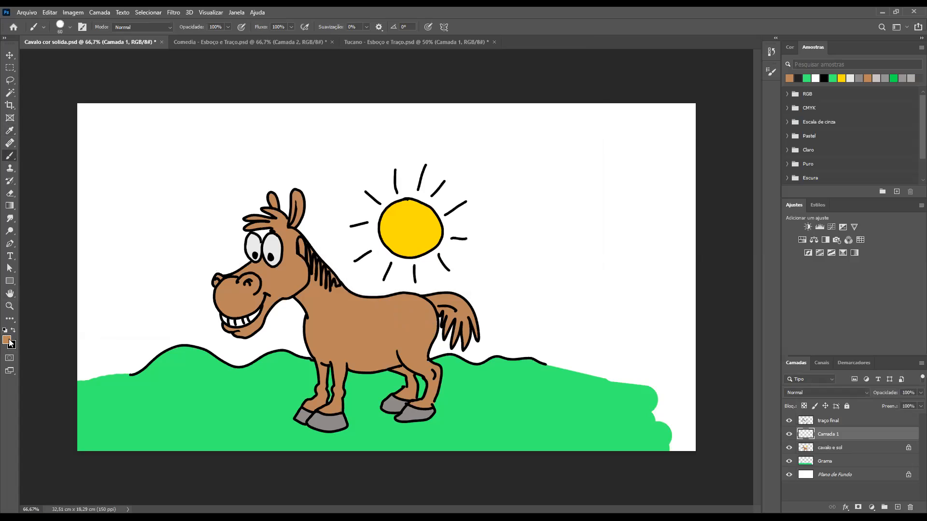
Set the foreground colour to a darker brown of the same hue, #8a6540, for the horse's shading
{"action": "key", "text": "n"}
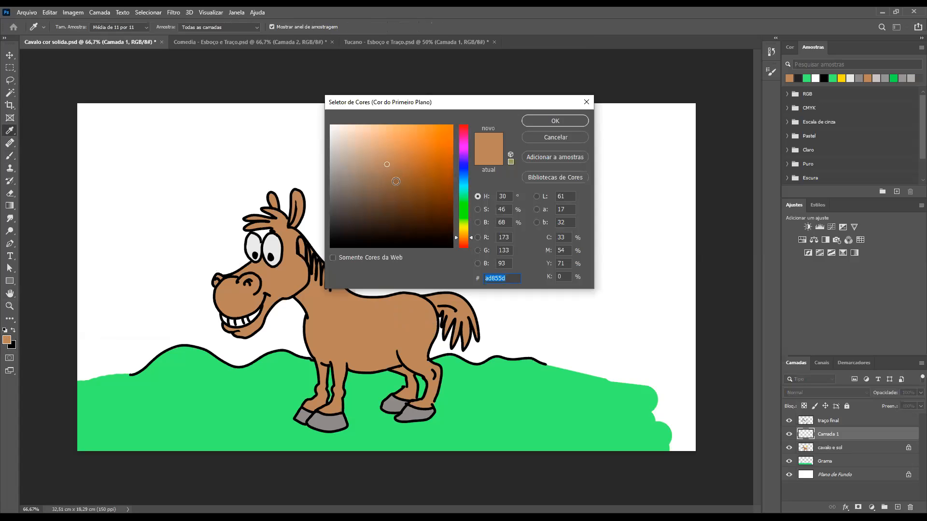
{"action": "left_click", "coordinate": [395, 181]}
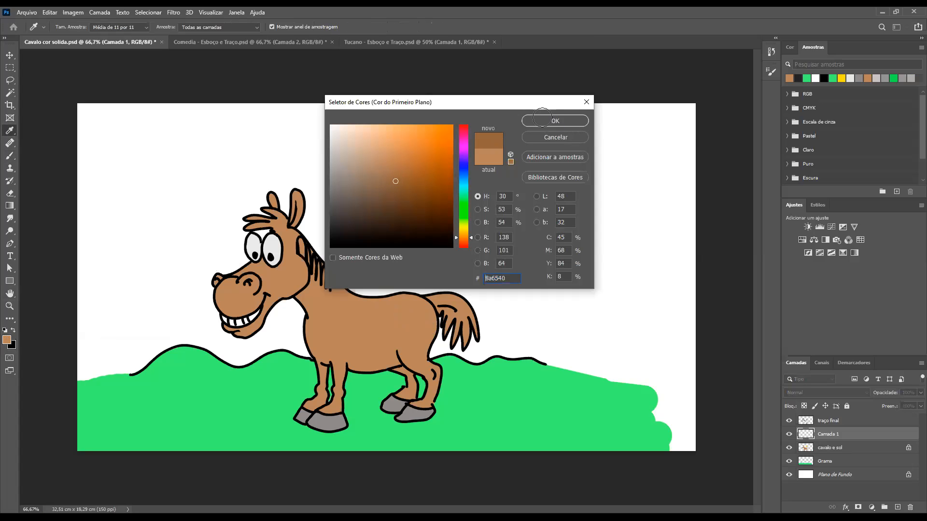
{"action": "key", "text": "Return"}
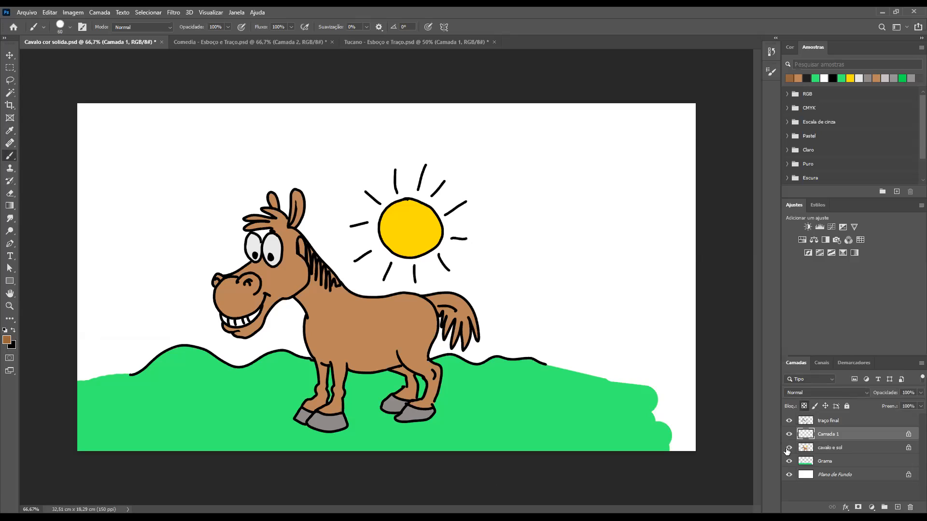
Lock the transparent pixels of the Grama layer, and unlock those of the empty Camada 1 layer
{"action": "left_click", "coordinate": [901, 465]}
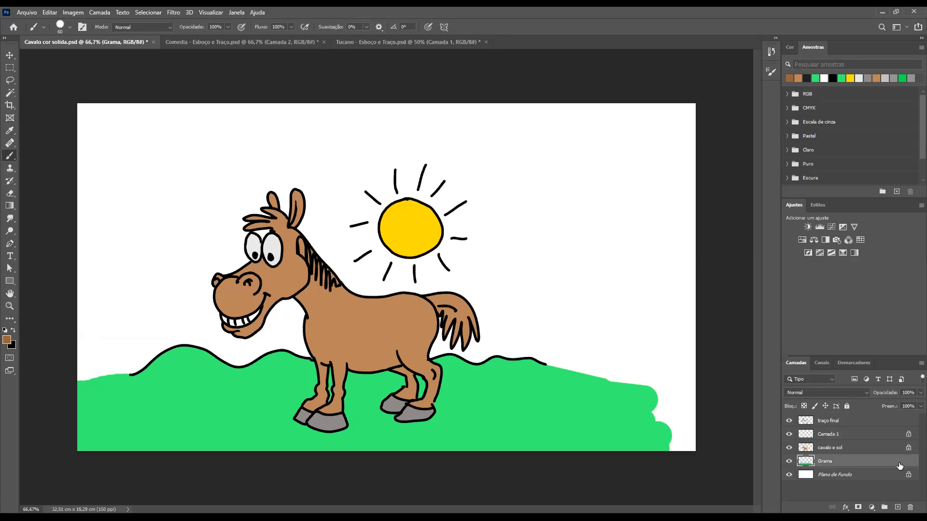
{"action": "left_click", "coordinate": [803, 407]}
{"action": "left_click", "coordinate": [806, 436]}
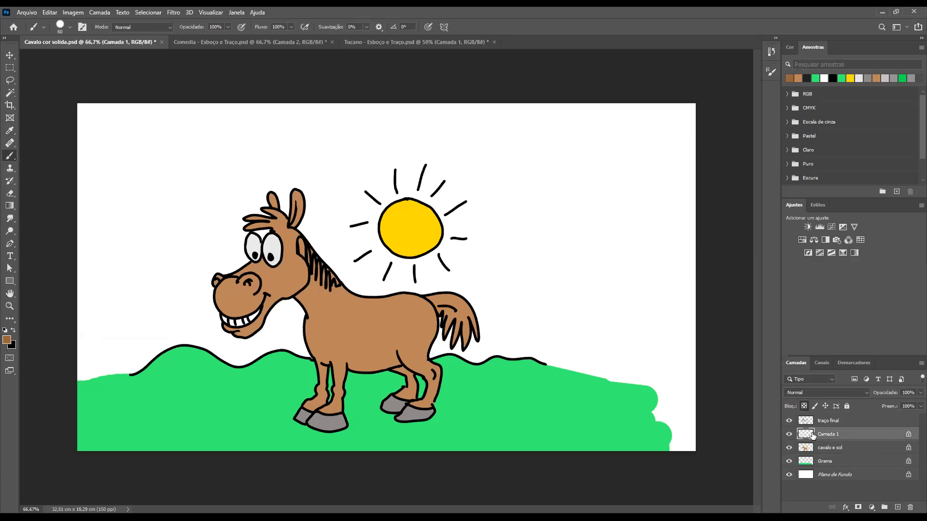
{"action": "key", "text": "slash"}
{"action": "left_click", "coordinate": [804, 437], "text": "ctrl"}
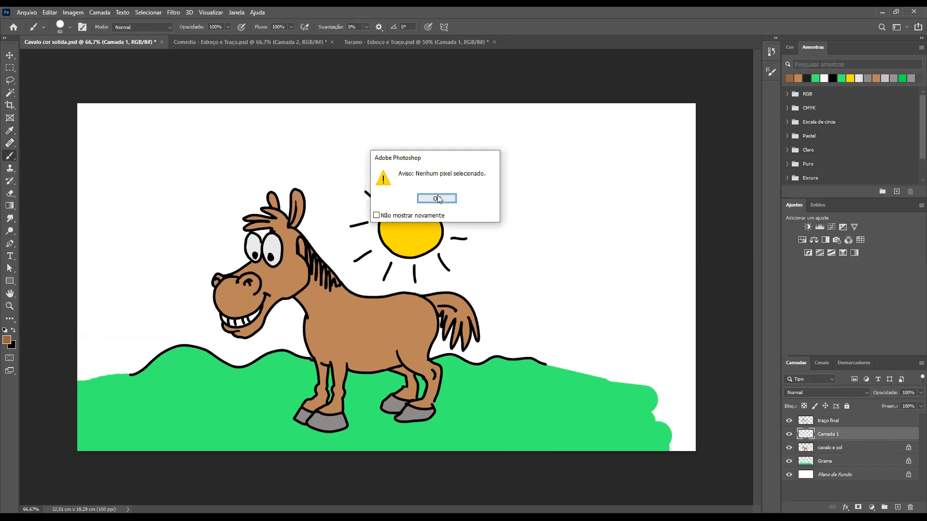
{"action": "key", "text": "Return"}
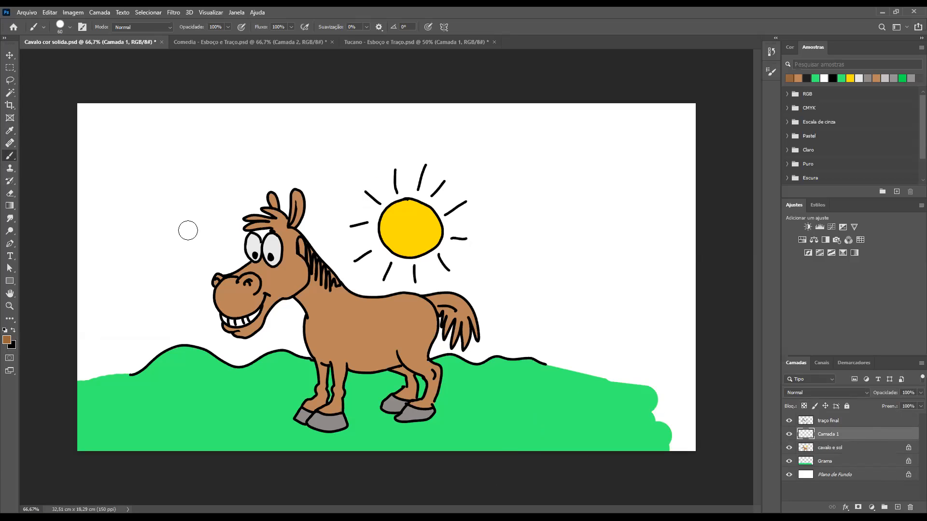
{"action": "left_click_drag", "start_coordinate": [346, 286], "coordinate": [363, 301]}
{"action": "mouse_move", "coordinate": [444, 288]}
{"action": "left_mouse_down"}
{"action": "mouse_move", "coordinate": [452, 286]}
{"action": "mouse_move", "coordinate": [379, 303]}
{"action": "mouse_move", "coordinate": [318, 260]}
{"action": "left_mouse_up"}
{"action": "mouse_move", "coordinate": [409, 292]}
{"action": "left_mouse_down"}
{"action": "mouse_move", "coordinate": [449, 300]}
{"action": "mouse_move", "coordinate": [467, 328]}
{"action": "mouse_move", "coordinate": [456, 322]}
{"action": "left_mouse_up"}
{"action": "key", "text": "ctrl+z"}
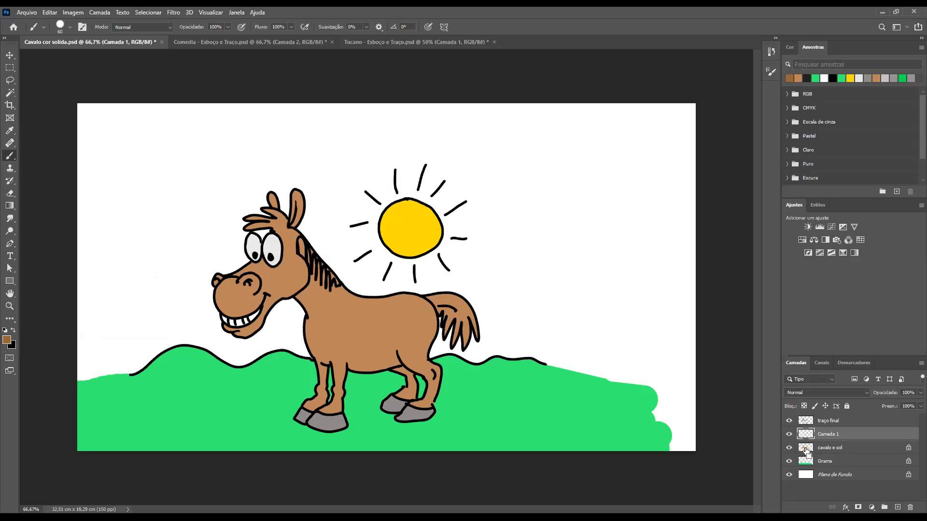
Load the cavalo e sol layer's contents as a selection and shade the horse's back, tail, chest and belly dark brown on Camada 1
{"action": "left_click", "coordinate": [806, 448], "text": "ctrl"}
{"action": "key", "text": "ctrl+d"}
{"action": "left_click_drag", "start_coordinate": [354, 289], "coordinate": [416, 371]}
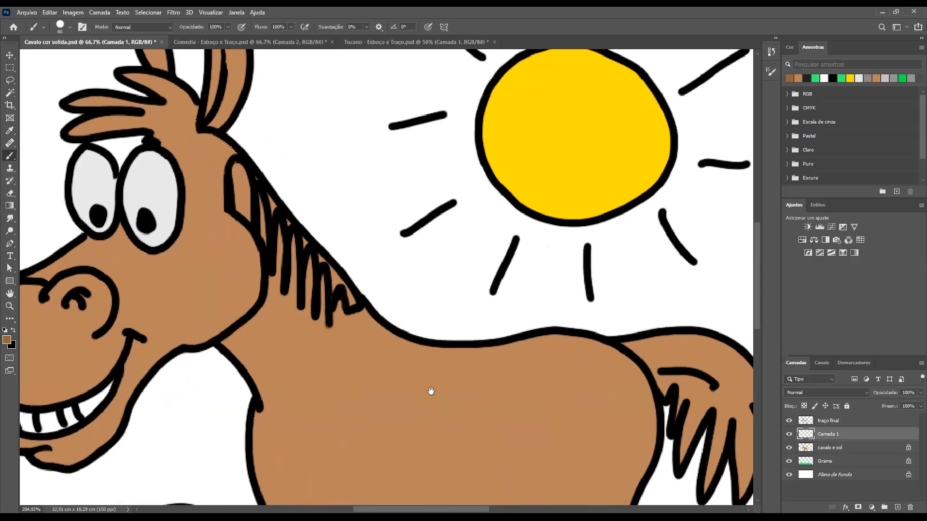
{"action": "mouse_move", "coordinate": [397, 316]}
{"action": "left_mouse_down"}
{"action": "mouse_move", "coordinate": [362, 243]}
{"action": "mouse_move", "coordinate": [362, 280]}
{"action": "mouse_move", "coordinate": [423, 292]}
{"action": "left_mouse_up"}
{"action": "mouse_move", "coordinate": [513, 289]}
{"action": "left_mouse_down"}
{"action": "mouse_move", "coordinate": [574, 276]}
{"action": "mouse_move", "coordinate": [662, 313]}
{"action": "mouse_move", "coordinate": [652, 281]}
{"action": "mouse_move", "coordinate": [701, 294]}
{"action": "mouse_move", "coordinate": [715, 309]}
{"action": "mouse_move", "coordinate": [730, 367]}
{"action": "left_mouse_up"}
{"action": "mouse_move", "coordinate": [205, 283]}
{"action": "left_mouse_down"}
{"action": "mouse_move", "coordinate": [212, 345]}
{"action": "mouse_move", "coordinate": [225, 348]}
{"action": "left_mouse_up"}
{"action": "left_click_drag", "start_coordinate": [281, 376], "coordinate": [264, 250]}
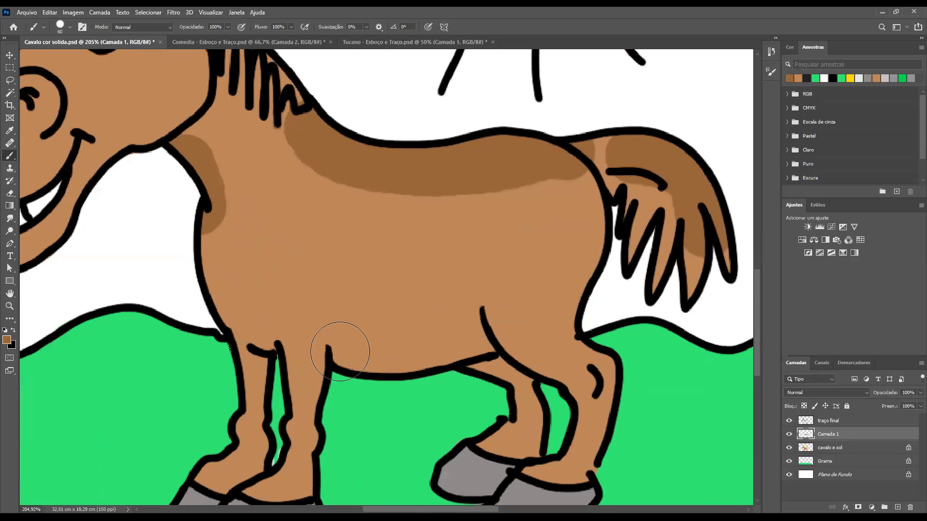
{"action": "mouse_move", "coordinate": [332, 341]}
{"action": "left_mouse_down"}
{"action": "mouse_move", "coordinate": [441, 364]}
{"action": "mouse_move", "coordinate": [382, 381]}
{"action": "left_mouse_up"}
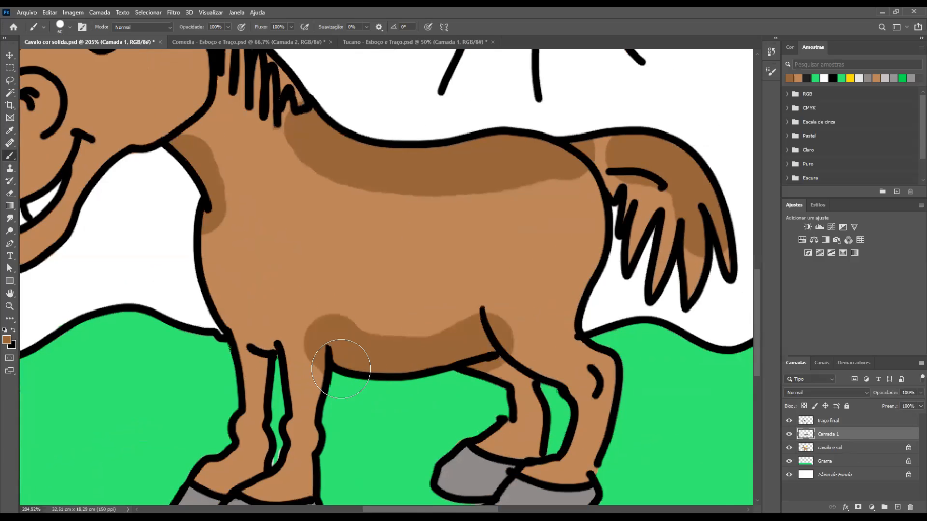
Shade the horse's legs and the rear edge of its rump in dark brown with a size 35 brush
{"action": "key", "text": "bracketleft"}
{"action": "key", "text": "bracketleft"}
{"action": "key", "text": "bracketleft"}
{"action": "key", "text": "bracketleft"}
{"action": "key", "text": "bracketleft"}
{"action": "left_click_drag", "start_coordinate": [263, 363], "coordinate": [279, 457]}
{"action": "left_click_drag", "start_coordinate": [311, 379], "coordinate": [273, 281]}
{"action": "mouse_move", "coordinate": [488, 283]}
{"action": "left_mouse_down"}
{"action": "mouse_move", "coordinate": [509, 331]}
{"action": "mouse_move", "coordinate": [492, 360]}
{"action": "left_mouse_up"}
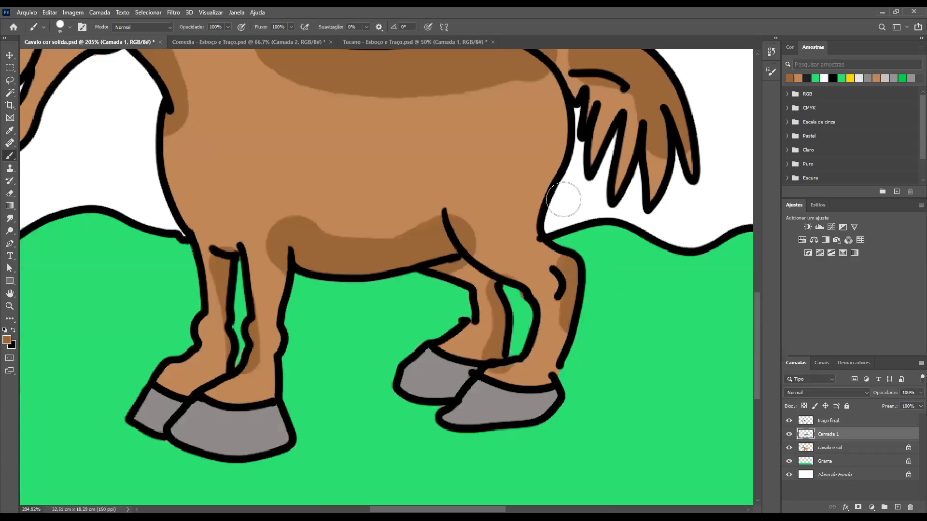
{"action": "mouse_move", "coordinate": [548, 109]}
{"action": "left_mouse_down"}
{"action": "mouse_move", "coordinate": [561, 220]}
{"action": "mouse_move", "coordinate": [523, 212]}
{"action": "left_mouse_up"}
Shade the horse's jaw, cheek, chin, ear and forelock in the same dark brown
{"action": "mouse_move", "coordinate": [572, 273]}
{"action": "left_mouse_down"}
{"action": "mouse_move", "coordinate": [356, 200]}
{"action": "mouse_move", "coordinate": [254, 294]}
{"action": "mouse_move", "coordinate": [271, 270]}
{"action": "left_mouse_up"}
{"action": "mouse_move", "coordinate": [410, 133]}
{"action": "left_mouse_down"}
{"action": "mouse_move", "coordinate": [361, 207]}
{"action": "mouse_move", "coordinate": [394, 181]}
{"action": "mouse_move", "coordinate": [355, 245]}
{"action": "mouse_move", "coordinate": [358, 233]}
{"action": "left_mouse_up"}
{"action": "left_click_drag", "start_coordinate": [405, 116], "coordinate": [419, 245]}
{"action": "left_click_drag", "start_coordinate": [384, 146], "coordinate": [410, 28]}
{"action": "left_click_drag", "start_coordinate": [316, 145], "coordinate": [309, 160]}
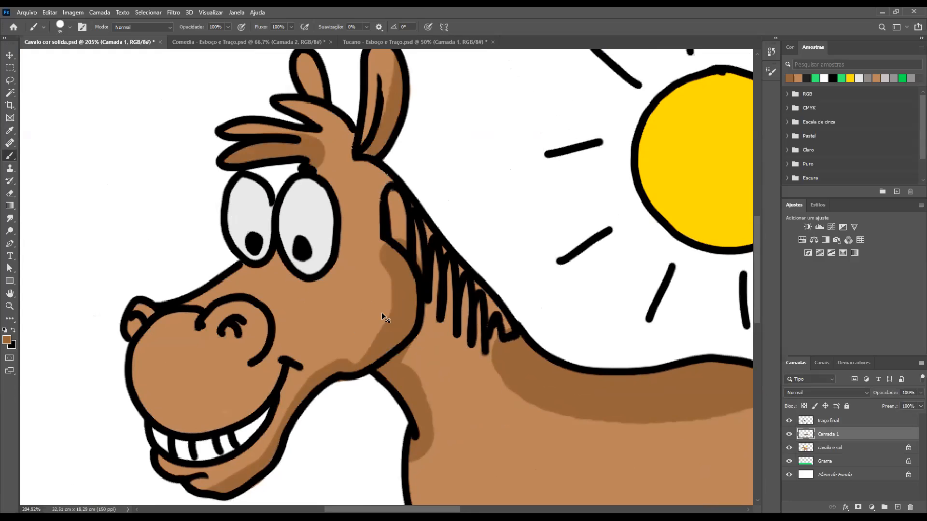
{"action": "key", "text": "ctrl+1"}
{"action": "key", "text": "ctrl+minus"}
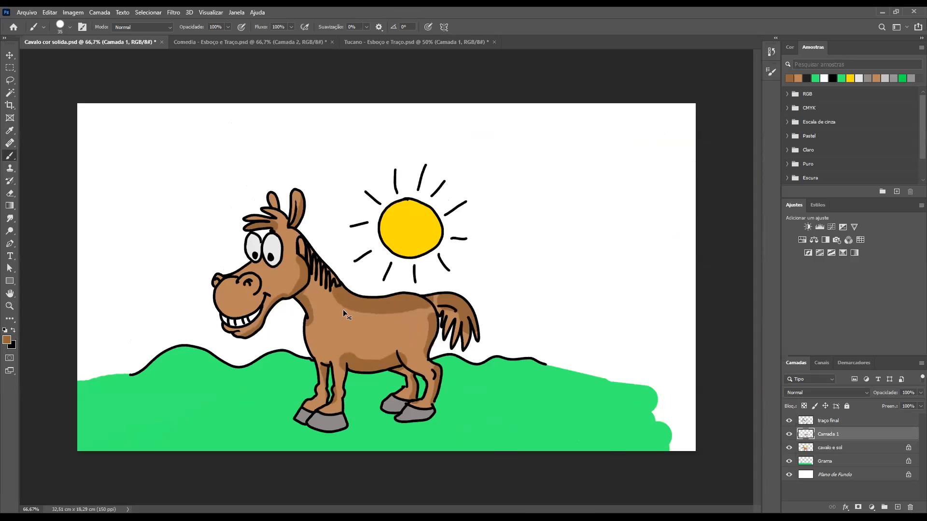
Trim the belly shading with a size 35 Eraser to a narrow band with a clean edge above the belly line
{"action": "left_click_drag", "start_coordinate": [346, 295], "coordinate": [317, 309]}
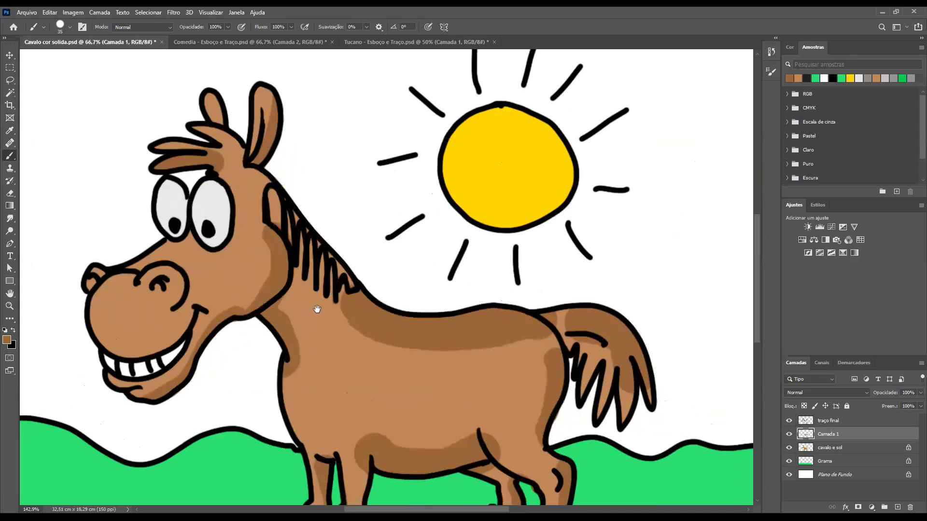
{"action": "key", "text": "bracketleft"}
{"action": "key", "text": "bracketleft"}
{"action": "key", "text": "bracketleft"}
{"action": "key", "text": "bracketleft"}
{"action": "key", "text": "bracketleft"}
{"action": "key", "text": "bracketleft"}
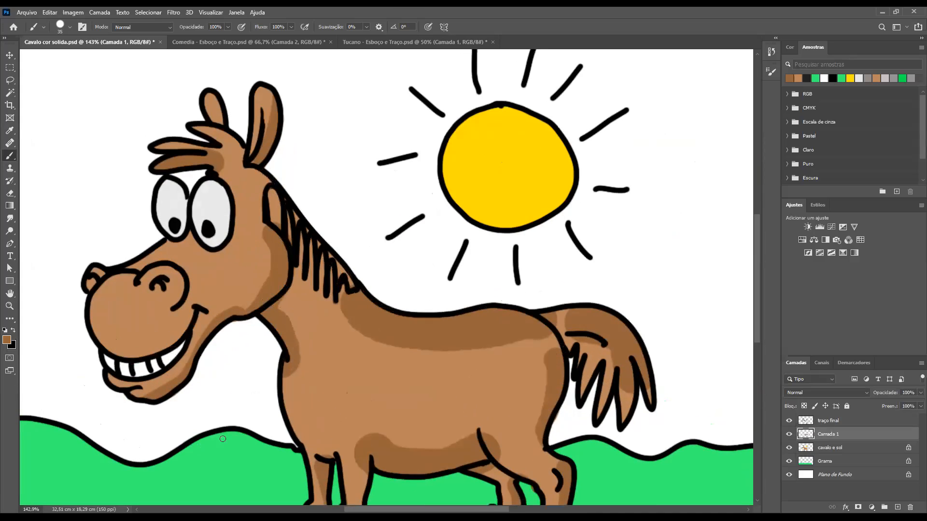
{"action": "key", "text": "e"}
{"action": "key", "text": "bracketright"}
{"action": "key", "text": "bracketright"}
{"action": "key", "text": "bracketright"}
{"action": "key", "text": "bracketright"}
{"action": "key", "text": "bracketright"}
{"action": "key", "text": "bracketright"}
{"action": "left_click_drag", "start_coordinate": [359, 473], "coordinate": [353, 444]}
{"action": "mouse_move", "coordinate": [409, 437]}
{"action": "left_mouse_down"}
{"action": "mouse_move", "coordinate": [334, 403]}
{"action": "mouse_move", "coordinate": [397, 428]}
{"action": "mouse_move", "coordinate": [382, 432]}
{"action": "mouse_move", "coordinate": [390, 437]}
{"action": "mouse_move", "coordinate": [449, 436]}
{"action": "mouse_move", "coordinate": [475, 416]}
{"action": "mouse_move", "coordinate": [496, 427]}
{"action": "mouse_move", "coordinate": [513, 460]}
{"action": "mouse_move", "coordinate": [500, 477]}
{"action": "mouse_move", "coordinate": [470, 483]}
{"action": "left_mouse_up"}
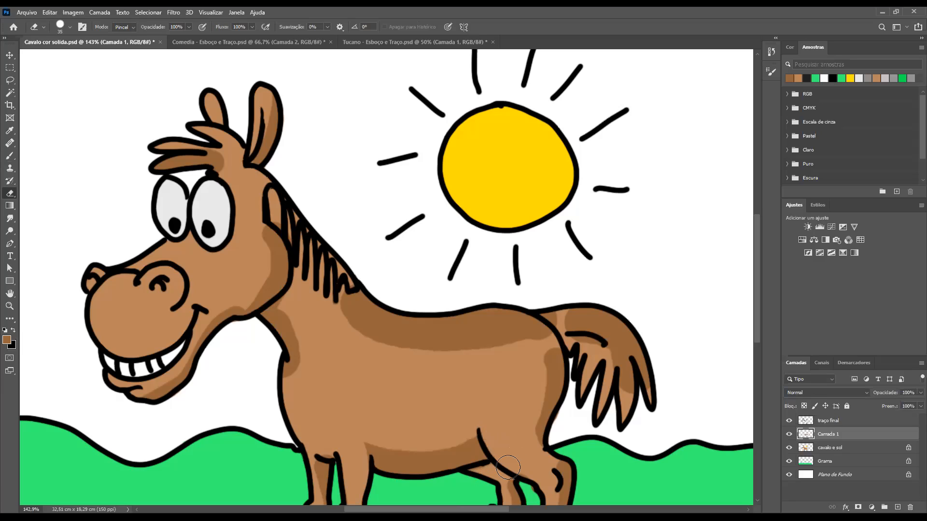
Erase along the edges of the back and tail shading to give the shadows a cleaner, slimmer shape
{"action": "mouse_move", "coordinate": [541, 357]}
{"action": "left_mouse_down"}
{"action": "mouse_move", "coordinate": [520, 419]}
{"action": "mouse_move", "coordinate": [542, 346]}
{"action": "mouse_move", "coordinate": [498, 347]}
{"action": "mouse_move", "coordinate": [443, 366]}
{"action": "left_mouse_up"}
{"action": "mouse_move", "coordinate": [334, 297]}
{"action": "left_mouse_down"}
{"action": "mouse_move", "coordinate": [375, 353]}
{"action": "mouse_move", "coordinate": [407, 367]}
{"action": "left_mouse_up"}
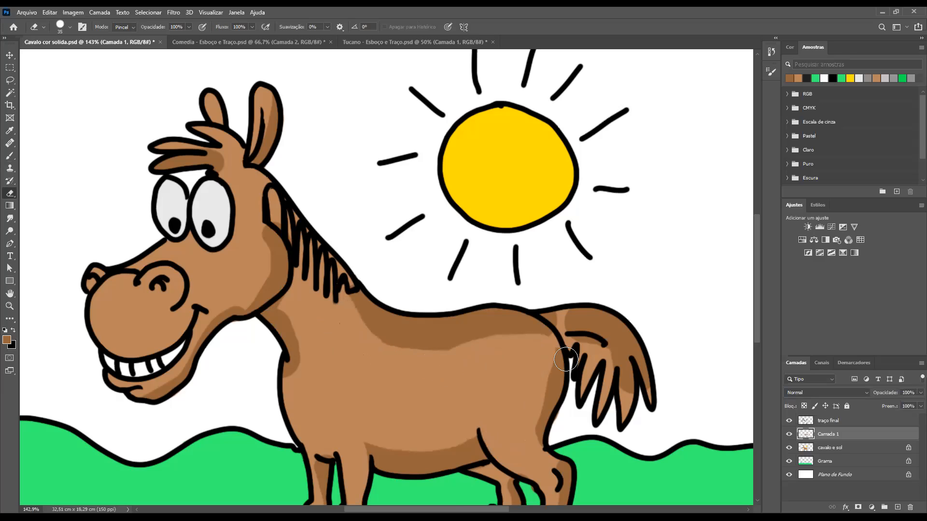
{"action": "left_click_drag", "start_coordinate": [572, 329], "coordinate": [600, 356]}
{"action": "mouse_move", "coordinate": [617, 399]}
{"action": "left_mouse_down"}
{"action": "mouse_move", "coordinate": [611, 375]}
{"action": "mouse_move", "coordinate": [621, 385]}
{"action": "mouse_move", "coordinate": [619, 426]}
{"action": "mouse_move", "coordinate": [601, 358]}
{"action": "left_mouse_up"}
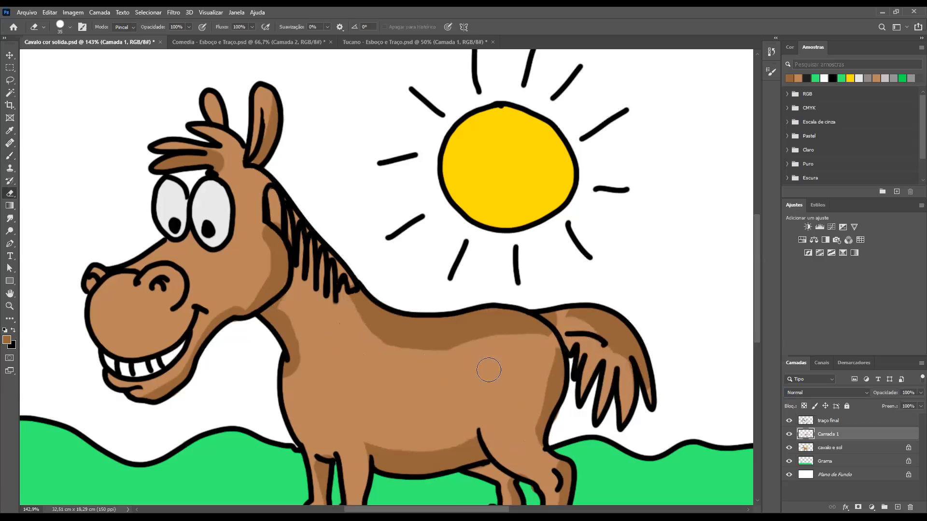
Reshape the cheek and jaw shadow by repainting it dark brown and erasing its inner edge
{"action": "mouse_move", "coordinate": [259, 248]}
{"action": "left_mouse_down"}
{"action": "mouse_move", "coordinate": [248, 283]}
{"action": "mouse_move", "coordinate": [208, 309]}
{"action": "mouse_move", "coordinate": [252, 265]}
{"action": "mouse_move", "coordinate": [240, 254]}
{"action": "mouse_move", "coordinate": [239, 265]}
{"action": "left_mouse_up"}
{"action": "key", "text": "b"}
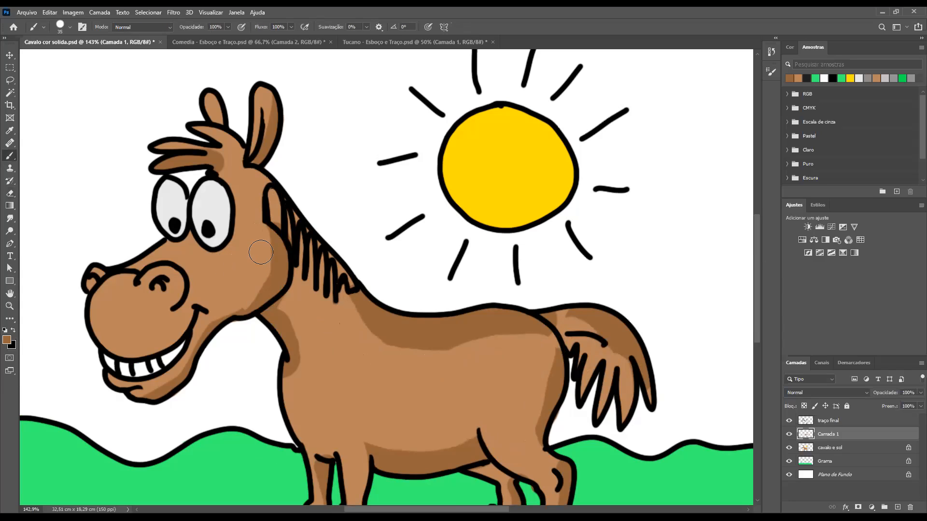
{"action": "mouse_move", "coordinate": [275, 226]}
{"action": "left_mouse_down"}
{"action": "mouse_move", "coordinate": [281, 256]}
{"action": "mouse_move", "coordinate": [265, 294]}
{"action": "mouse_move", "coordinate": [216, 328]}
{"action": "mouse_move", "coordinate": [261, 330]}
{"action": "mouse_move", "coordinate": [253, 313]}
{"action": "left_mouse_up"}
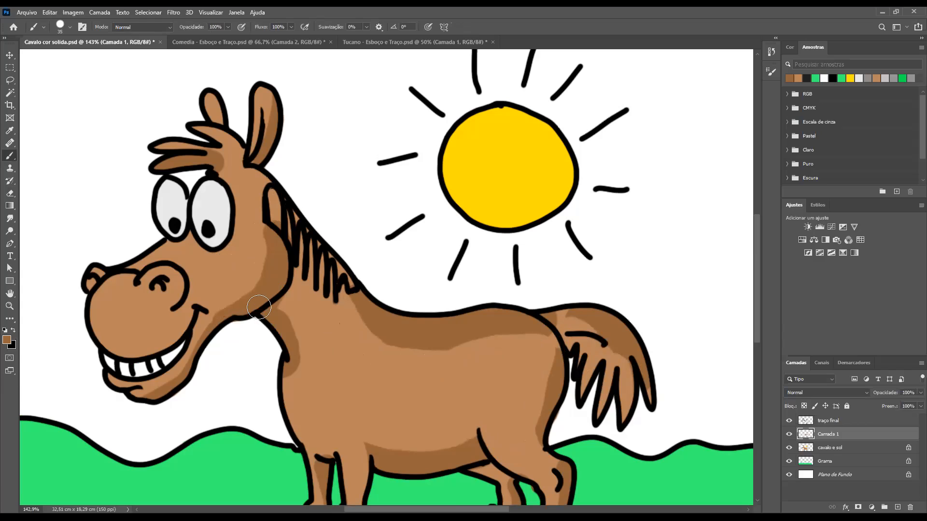
{"action": "key", "text": "e"}
{"action": "mouse_move", "coordinate": [252, 232]}
{"action": "left_mouse_down"}
{"action": "mouse_move", "coordinate": [248, 275]}
{"action": "mouse_move", "coordinate": [208, 316]}
{"action": "left_mouse_up"}
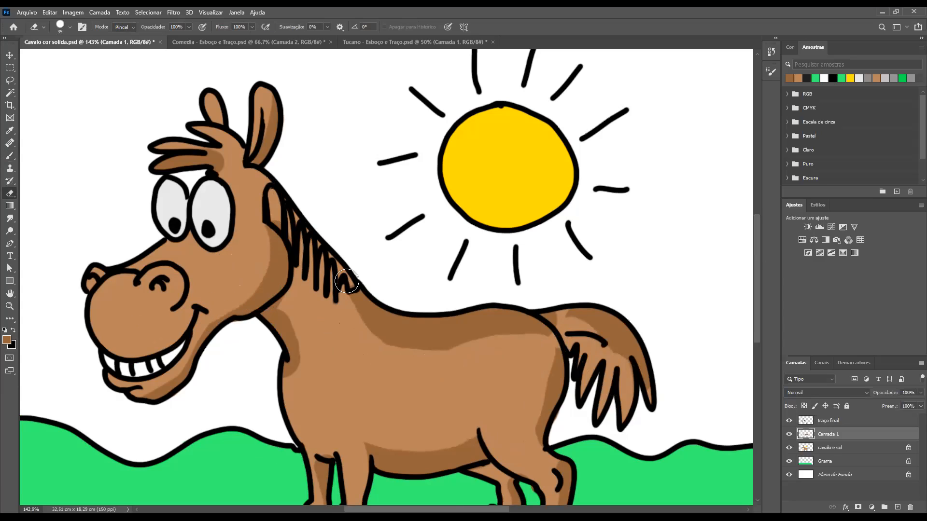
{"action": "scroll", "coordinate": [347, 284], "scroll_direction": "down", "scroll_amount": 2}
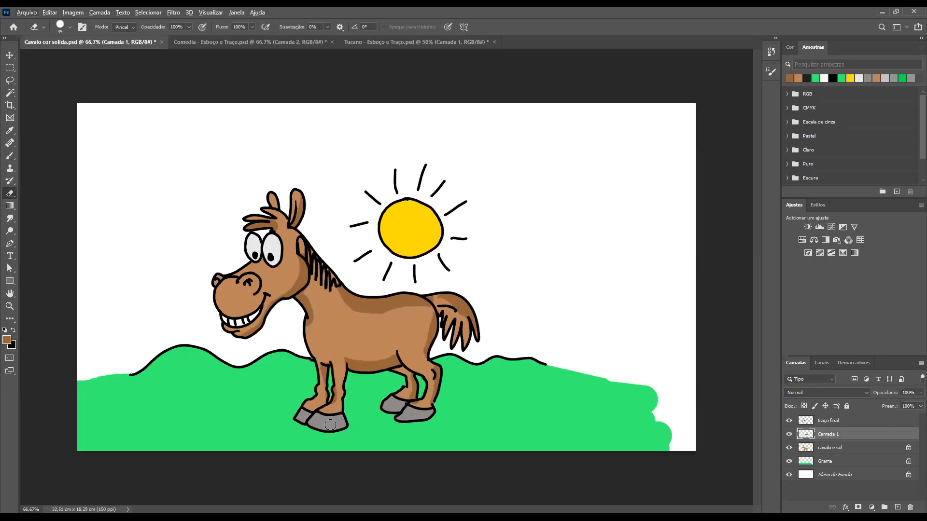
Sample the grey of the front hoof with the Brush active and darken the foreground colour to #6b655f
{"action": "key", "text": "b"}
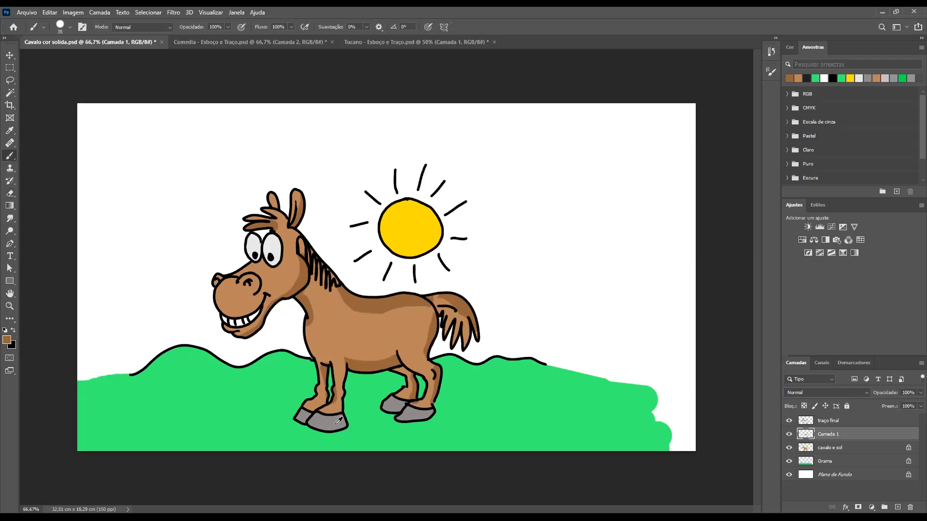
{"action": "left_click", "coordinate": [336, 422], "text": "alt"}
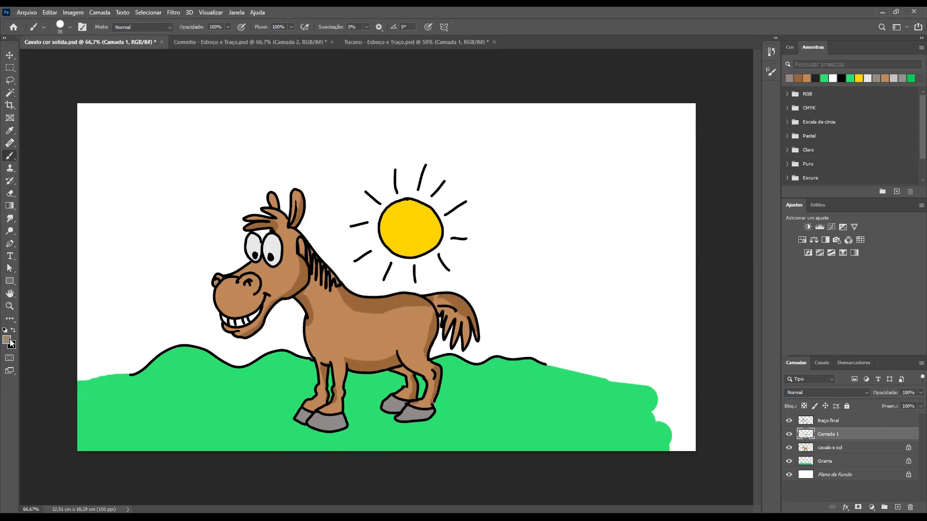
{"action": "left_click", "coordinate": [343, 196]}
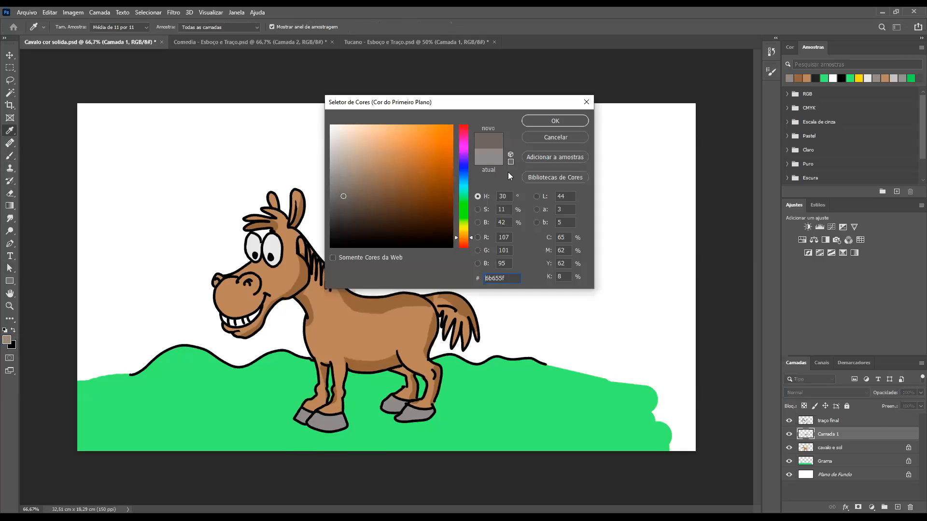
{"action": "key", "text": "Return"}
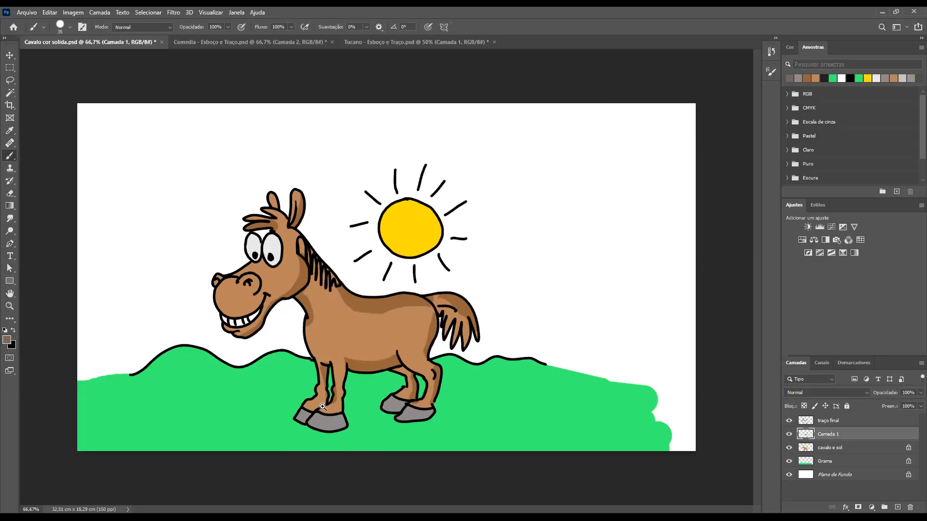
Shade all four hooves in dark grey, reducing the brush to size 10 for the narrow streaks
{"action": "mouse_move", "coordinate": [327, 409]}
{"action": "left_mouse_down"}
{"action": "mouse_move", "coordinate": [352, 425]}
{"action": "mouse_move", "coordinate": [367, 462]}
{"action": "left_mouse_up"}
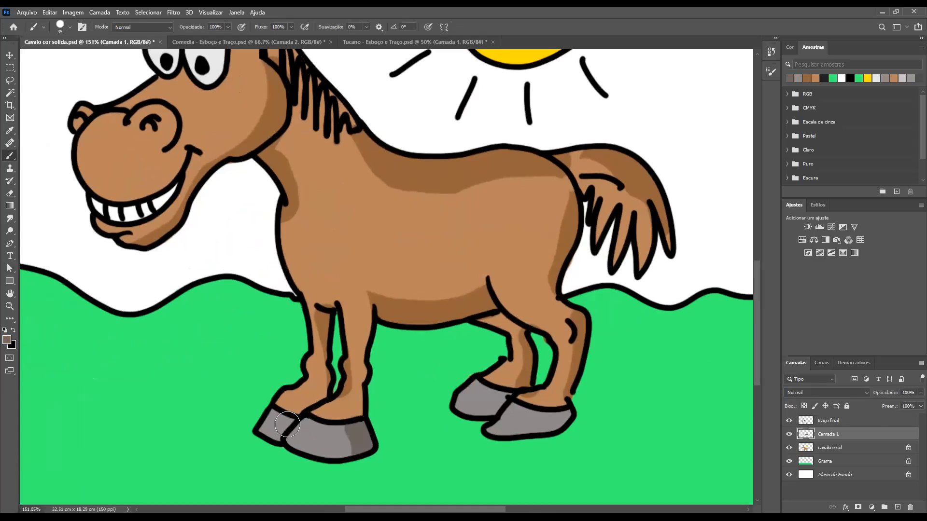
{"action": "key", "text": "bracketleft"}
{"action": "key", "text": "bracketleft"}
{"action": "mouse_move", "coordinate": [284, 424]}
{"action": "left_mouse_down"}
{"action": "mouse_move", "coordinate": [272, 445]}
{"action": "mouse_move", "coordinate": [274, 434]}
{"action": "mouse_move", "coordinate": [272, 444]}
{"action": "mouse_move", "coordinate": [304, 427]}
{"action": "mouse_move", "coordinate": [276, 419]}
{"action": "mouse_move", "coordinate": [267, 437]}
{"action": "mouse_move", "coordinate": [303, 423]}
{"action": "mouse_move", "coordinate": [285, 451]}
{"action": "left_mouse_up"}
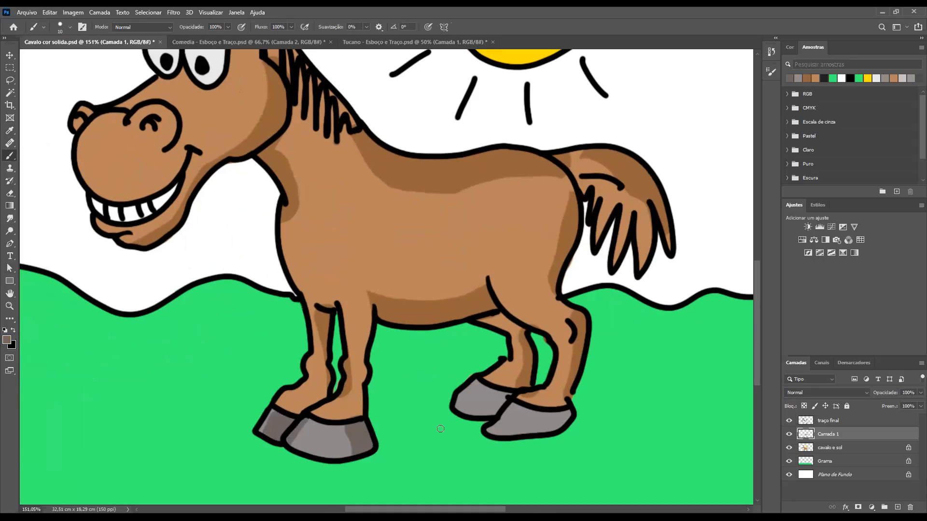
{"action": "mouse_move", "coordinate": [489, 412]}
{"action": "left_mouse_down"}
{"action": "mouse_move", "coordinate": [490, 402]}
{"action": "mouse_move", "coordinate": [476, 406]}
{"action": "left_mouse_up"}
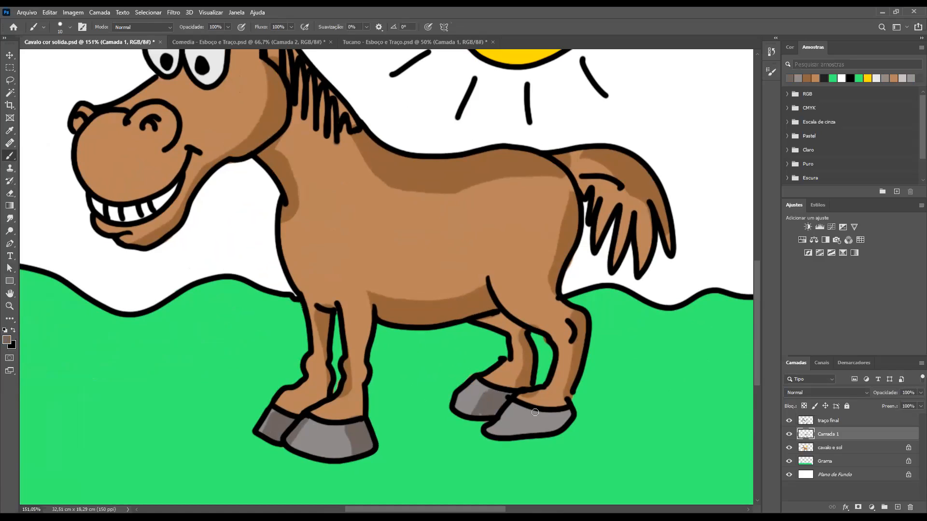
{"action": "mouse_move", "coordinate": [529, 426]}
{"action": "left_mouse_down"}
{"action": "mouse_move", "coordinate": [567, 411]}
{"action": "mouse_move", "coordinate": [553, 427]}
{"action": "mouse_move", "coordinate": [530, 427]}
{"action": "left_mouse_up"}
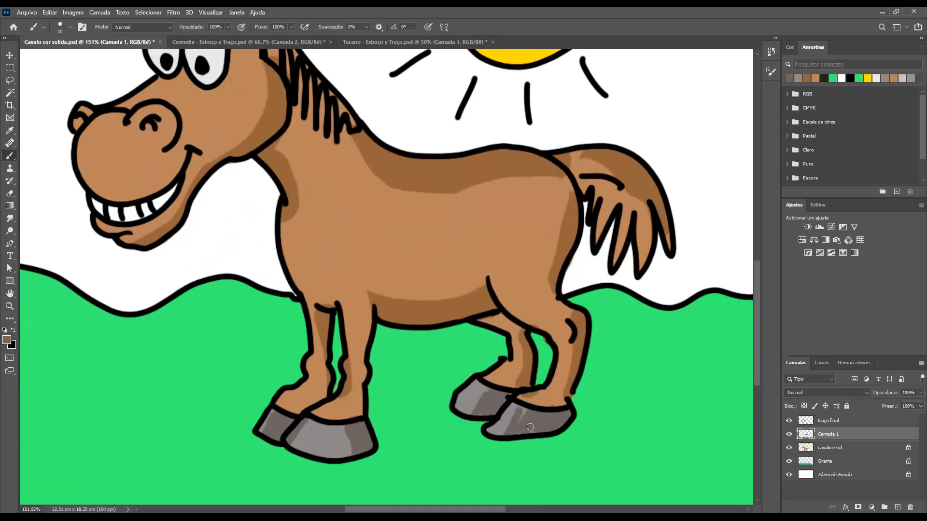
{"action": "left_click_drag", "start_coordinate": [484, 388], "coordinate": [459, 419]}
{"action": "mouse_move", "coordinate": [295, 460]}
{"action": "left_mouse_down"}
{"action": "mouse_move", "coordinate": [343, 448]}
{"action": "mouse_move", "coordinate": [345, 475]}
{"action": "mouse_move", "coordinate": [349, 445]}
{"action": "left_mouse_up"}
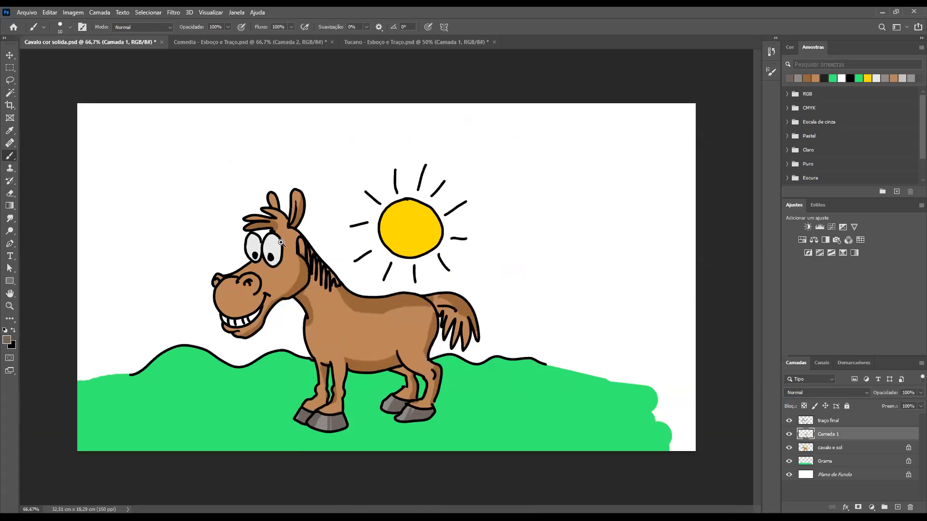
Sample the dark brown of the cheek shadow and paint shadow strokes between and below the mane strands on the neck
{"action": "left_click_drag", "start_coordinate": [321, 277], "coordinate": [325, 336]}
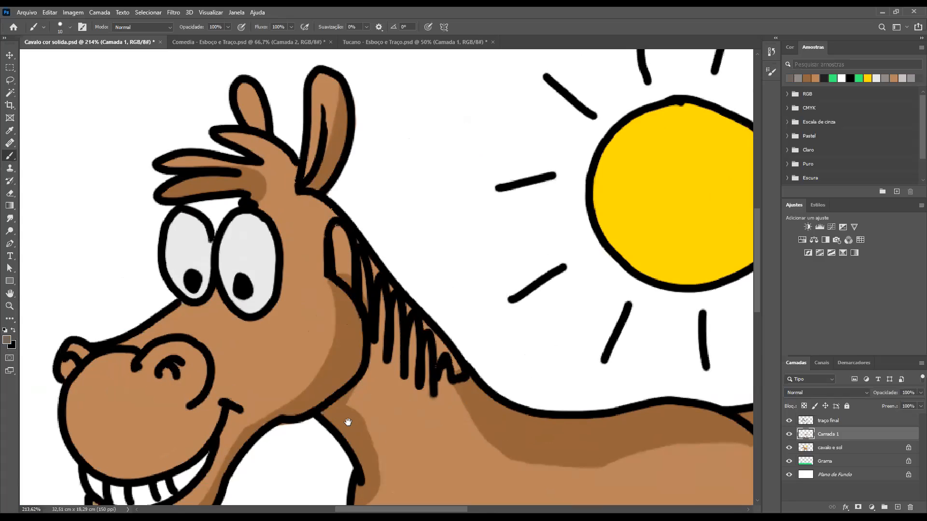
{"action": "left_click_drag", "start_coordinate": [313, 401], "coordinate": [265, 66]}
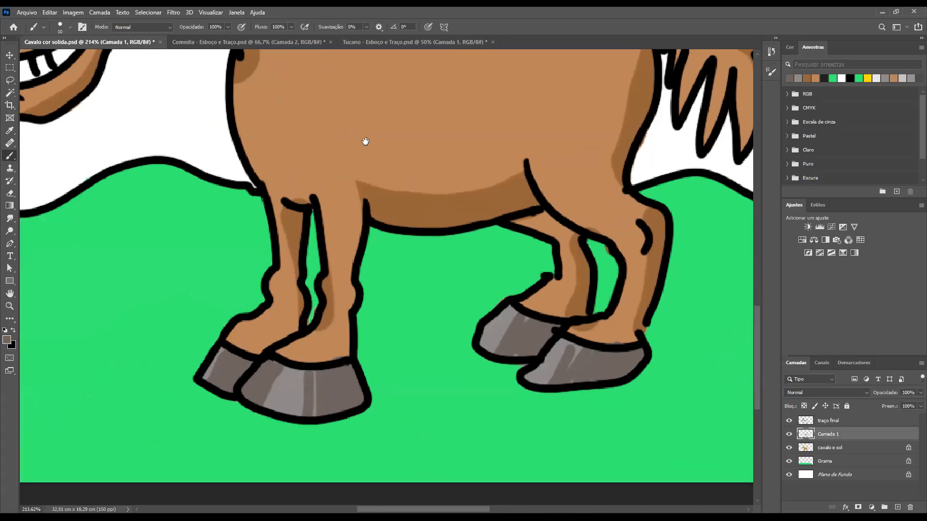
{"action": "left_click_drag", "start_coordinate": [362, 140], "coordinate": [357, 224]}
{"action": "left_click_drag", "start_coordinate": [404, 294], "coordinate": [389, 304]}
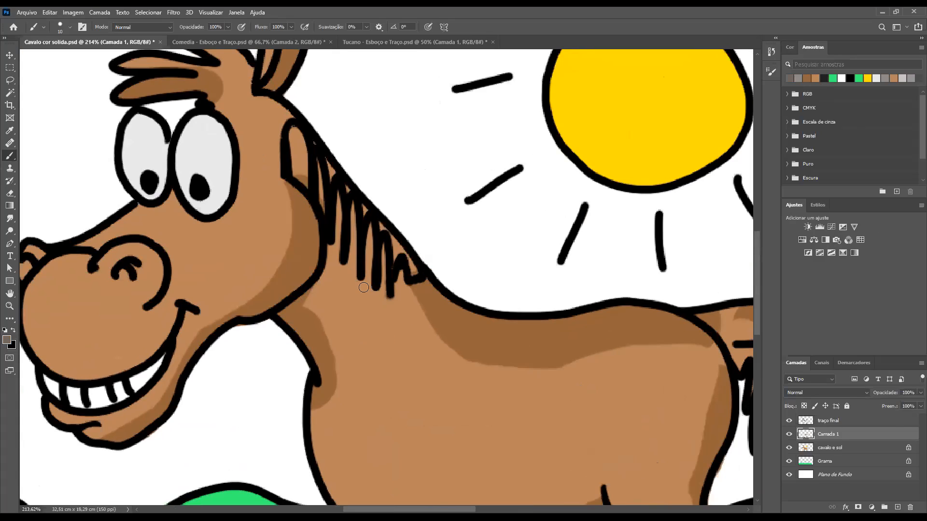
{"action": "left_click", "coordinate": [304, 257], "text": "alt"}
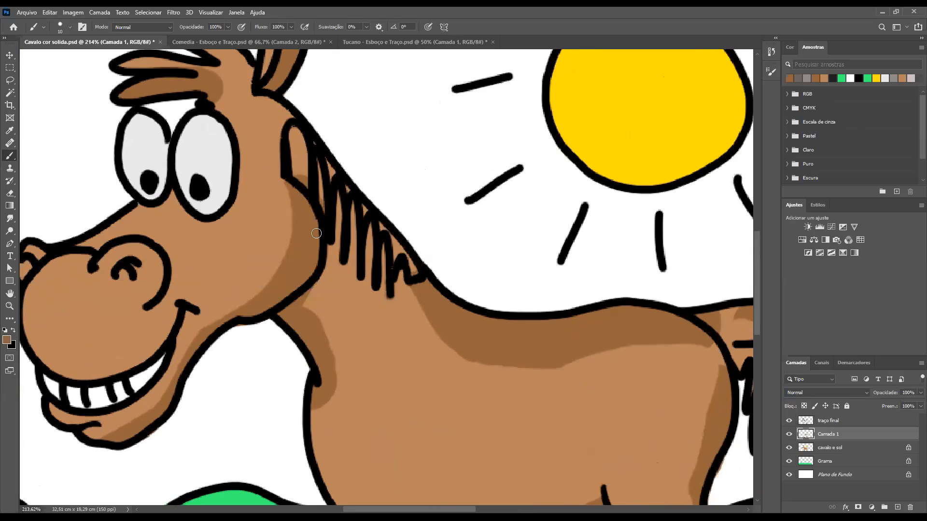
{"action": "left_click_drag", "start_coordinate": [363, 208], "coordinate": [367, 278]}
{"action": "mouse_move", "coordinate": [375, 236]}
{"action": "left_mouse_down"}
{"action": "mouse_move", "coordinate": [385, 293]}
{"action": "mouse_move", "coordinate": [411, 315]}
{"action": "left_mouse_up"}
{"action": "mouse_move", "coordinate": [300, 133]}
{"action": "left_mouse_down"}
{"action": "mouse_move", "coordinate": [305, 182]}
{"action": "mouse_move", "coordinate": [295, 174]}
{"action": "mouse_move", "coordinate": [338, 229]}
{"action": "mouse_move", "coordinate": [341, 297]}
{"action": "left_mouse_up"}
{"action": "left_click_drag", "start_coordinate": [367, 259], "coordinate": [370, 322]}
{"action": "left_click_drag", "start_coordinate": [382, 242], "coordinate": [389, 303]}
{"action": "left_click_drag", "start_coordinate": [391, 227], "coordinate": [415, 275]}
{"action": "scroll", "coordinate": [404, 239], "scroll_direction": "down", "scroll_amount": 3}
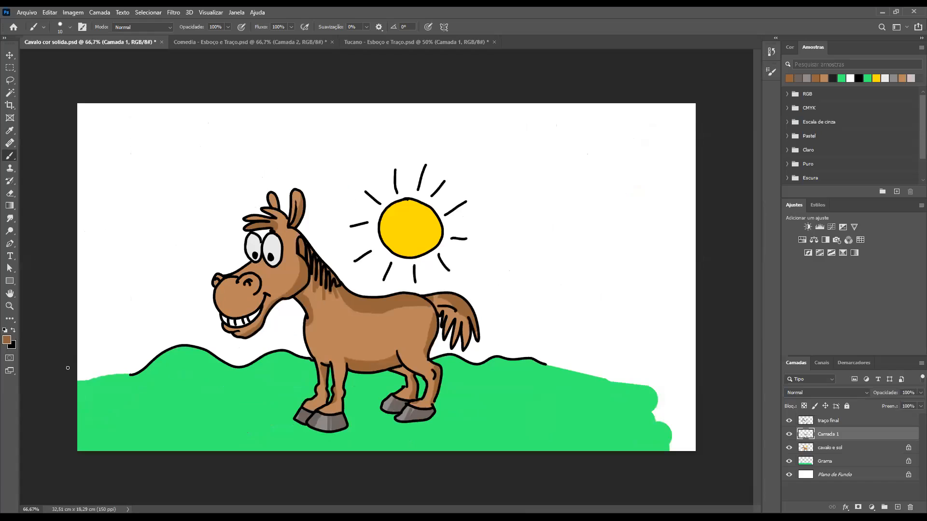
Sample the brown of the horse's body and set the foreground colour to a lighter tint of it for highlights
{"action": "left_click", "coordinate": [351, 331], "text": "alt"}
{"action": "left_click", "coordinate": [6, 339]}
{"action": "left_click", "coordinate": [363, 147]}
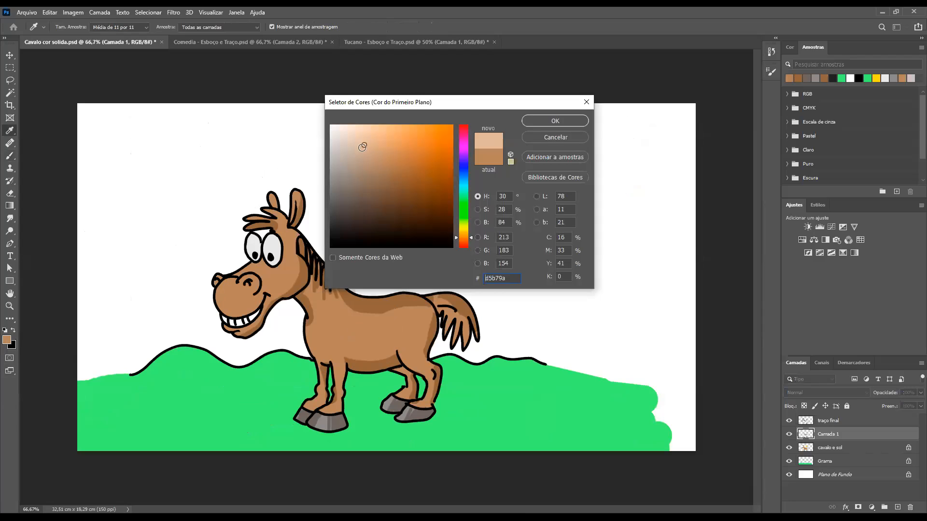
{"action": "left_click", "coordinate": [362, 145]}
{"action": "left_click", "coordinate": [365, 148]}
{"action": "key", "text": "Return"}
{"action": "key", "text": "b"}
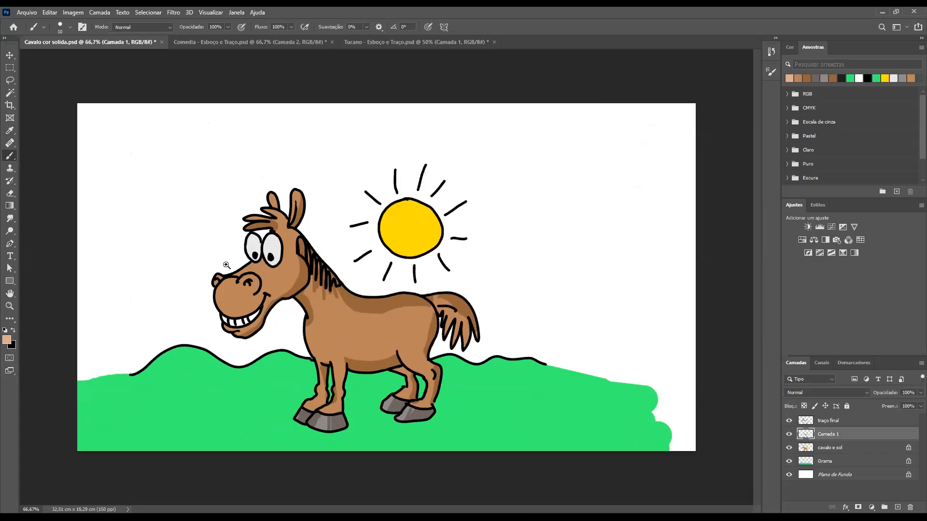
Paint a light highlight around the inner curve of the horse's near nostril with a size 20 brush
{"action": "left_click_drag", "start_coordinate": [266, 264], "coordinate": [319, 306], "text": "ctrl+space"}
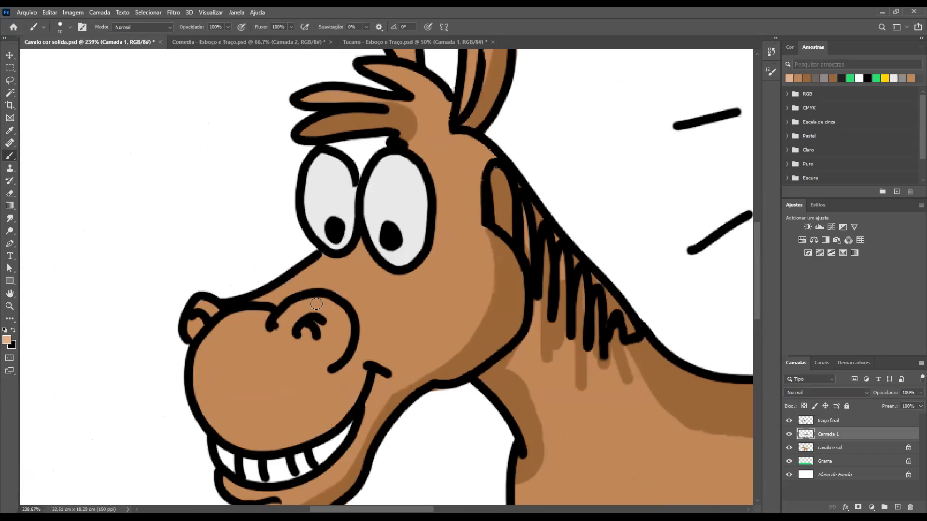
{"action": "key", "text": "bracketright"}
{"action": "key", "text": "bracketright"}
{"action": "mouse_move", "coordinate": [312, 305]}
{"action": "left_mouse_down"}
{"action": "mouse_move", "coordinate": [347, 321]}
{"action": "mouse_move", "coordinate": [332, 360]}
{"action": "left_mouse_up"}
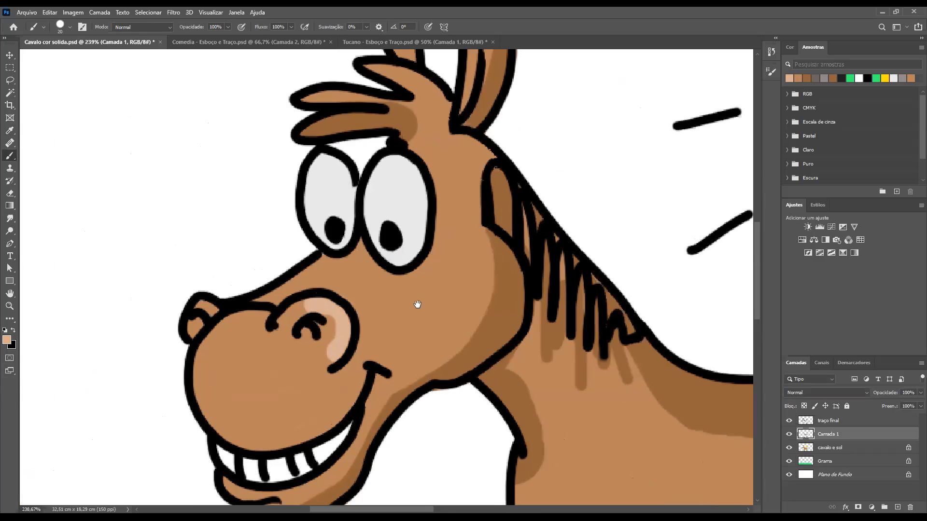
Paint thin light highlights on both ears and the top of the forelock with a size 10 brush
{"action": "left_click_drag", "start_coordinate": [418, 304], "coordinate": [378, 410]}
{"action": "key", "text": "bracketleft"}
{"action": "key", "text": "bracketleft"}
{"action": "left_click_drag", "start_coordinate": [439, 121], "coordinate": [429, 173]}
{"action": "left_click_drag", "start_coordinate": [350, 133], "coordinate": [361, 161]}
{"action": "left_click_drag", "start_coordinate": [393, 322], "coordinate": [375, 238]}
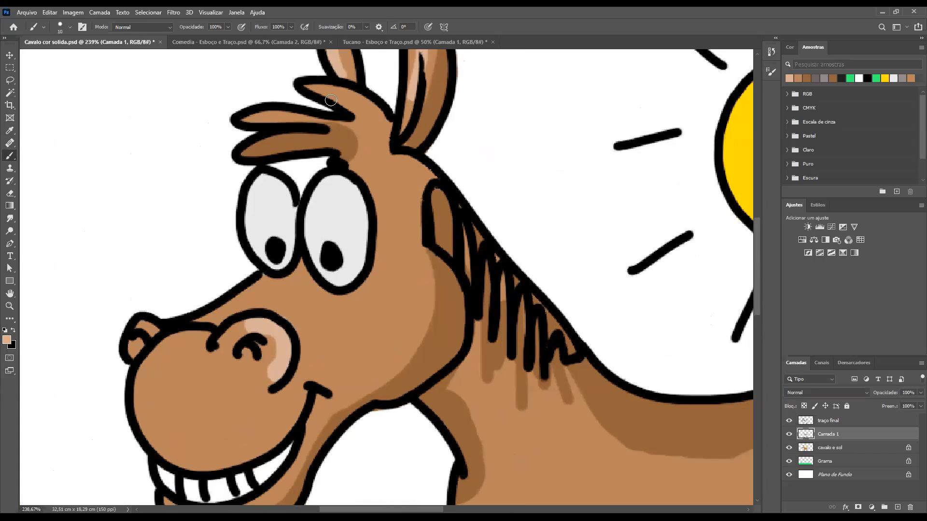
{"action": "left_click_drag", "start_coordinate": [332, 91], "coordinate": [362, 120]}
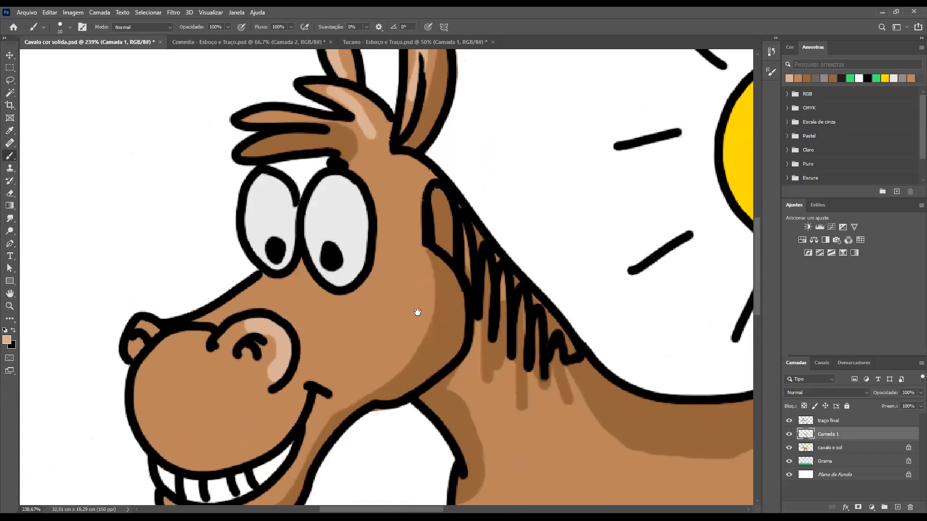
Try a light peach highlight stroke on the horse's near front hoof
{"action": "left_click_drag", "start_coordinate": [429, 380], "coordinate": [348, 204]}
{"action": "left_click_drag", "start_coordinate": [395, 300], "coordinate": [339, 181]}
{"action": "mouse_move", "coordinate": [383, 432]}
{"action": "left_mouse_down"}
{"action": "mouse_move", "coordinate": [345, 310]}
{"action": "mouse_move", "coordinate": [334, 228]}
{"action": "left_mouse_up"}
{"action": "left_click", "coordinate": [339, 333]}
{"action": "left_click_drag", "start_coordinate": [340, 352], "coordinate": [338, 340]}
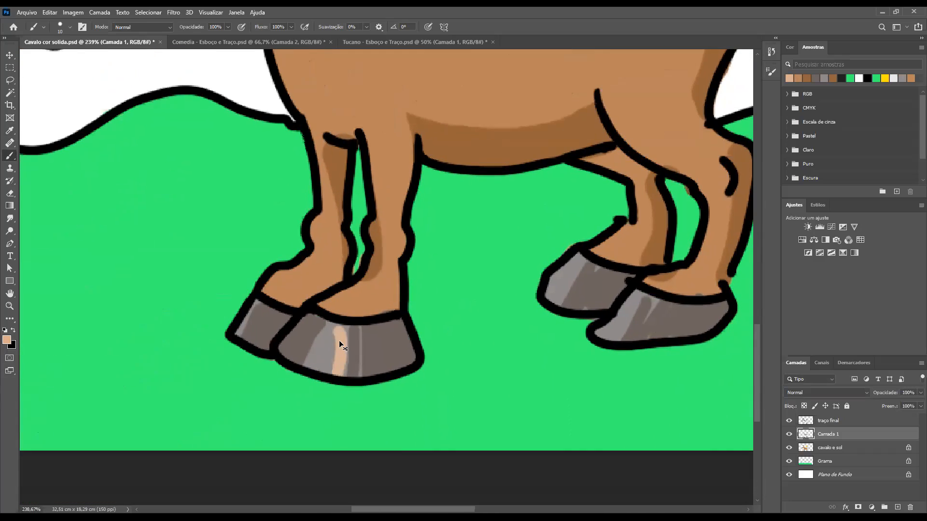
{"action": "key", "text": "ctrl+z"}
{"action": "key", "text": "ctrl+z"}
Paint thin light highlights along two of the horse's tail strands with the size 10 brush
{"action": "left_click_drag", "start_coordinate": [414, 326], "coordinate": [256, 497]}
{"action": "left_click_drag", "start_coordinate": [452, 348], "coordinate": [455, 291]}
{"action": "left_click_drag", "start_coordinate": [667, 121], "coordinate": [672, 182]}
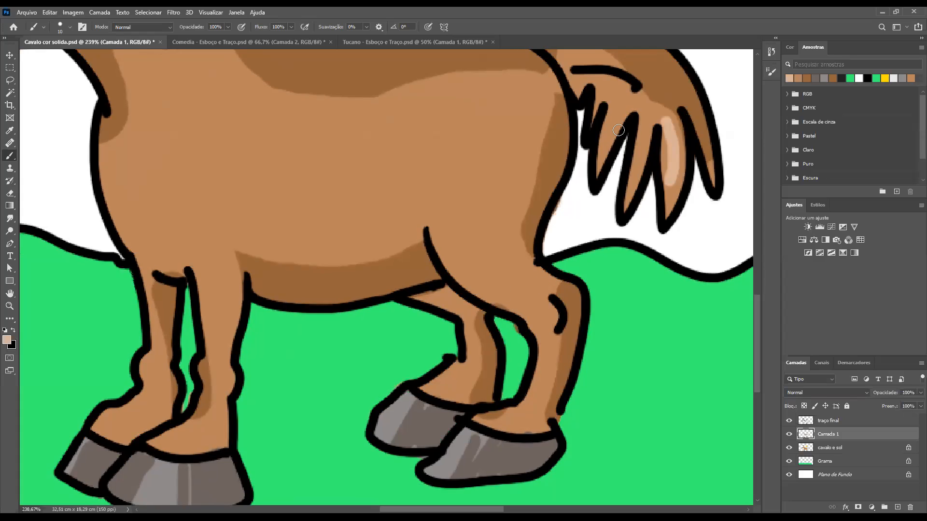
{"action": "left_click_drag", "start_coordinate": [622, 109], "coordinate": [606, 166]}
Set the foreground colour to a light grey for shading the horse's eyes
{"action": "left_click_drag", "start_coordinate": [337, 155], "coordinate": [437, 222]}
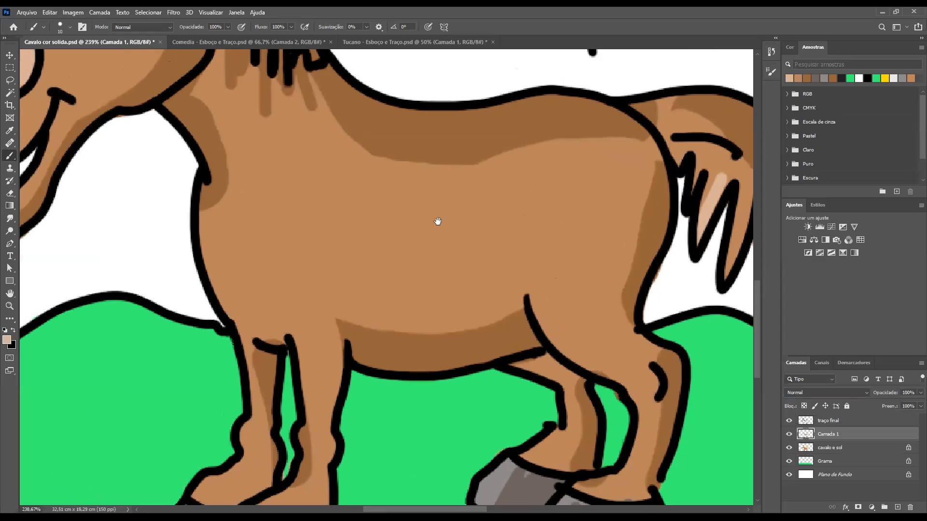
{"action": "left_click_drag", "start_coordinate": [356, 123], "coordinate": [476, 286]}
{"action": "left_click_drag", "start_coordinate": [420, 273], "coordinate": [449, 265]}
{"action": "left_click_drag", "start_coordinate": [389, 245], "coordinate": [432, 268]}
{"action": "left_click_drag", "start_coordinate": [436, 327], "coordinate": [406, 222]}
{"action": "left_click_drag", "start_coordinate": [200, 238], "coordinate": [375, 369]}
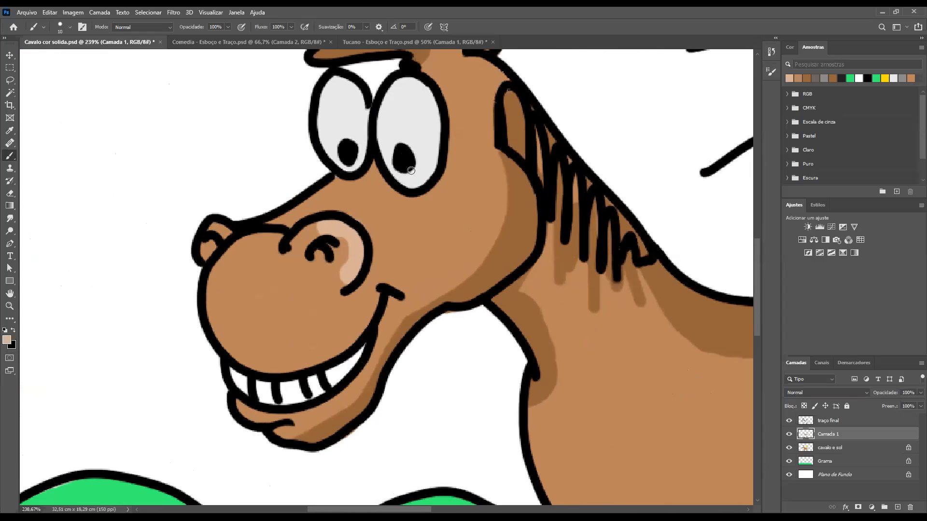
{"action": "left_click", "coordinate": [344, 140]}
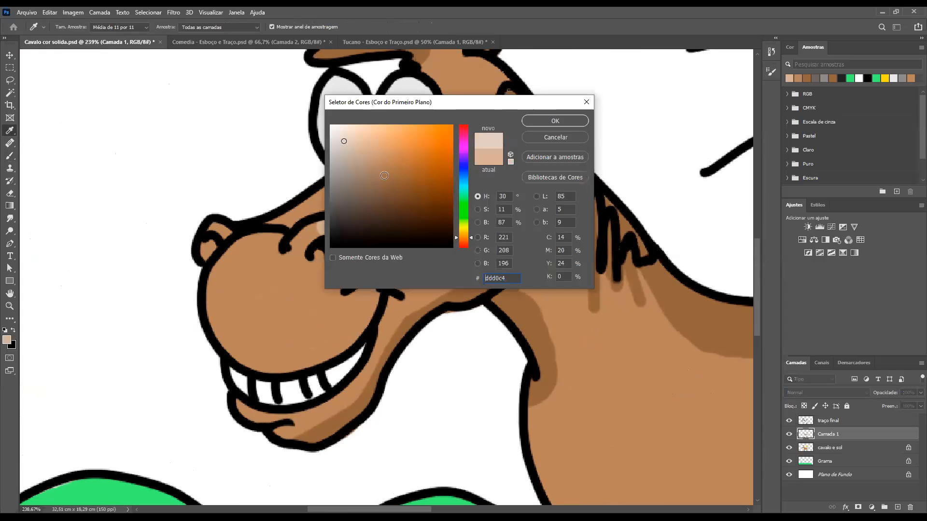
{"action": "left_click", "coordinate": [464, 176]}
{"action": "left_click_drag", "start_coordinate": [341, 142], "coordinate": [334, 146]}
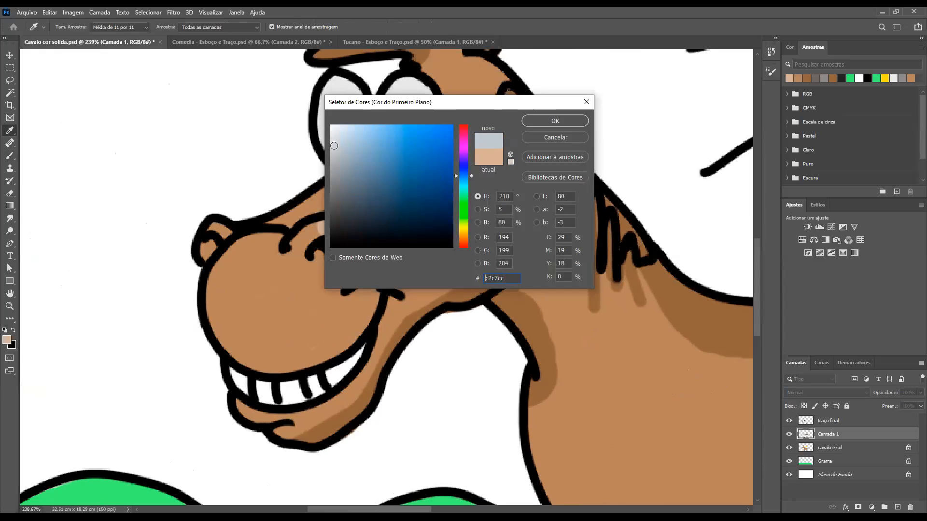
{"action": "left_click", "coordinate": [335, 140]}
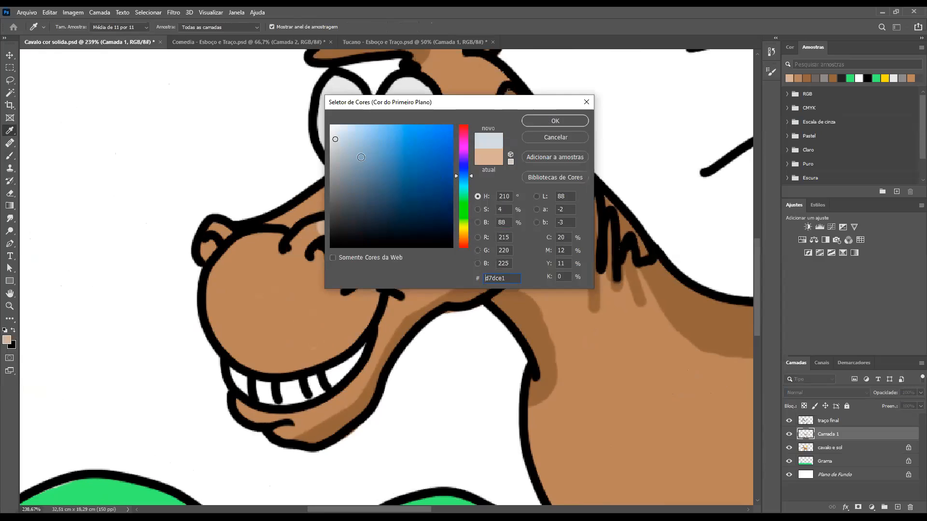
{"action": "key", "text": "Return"}
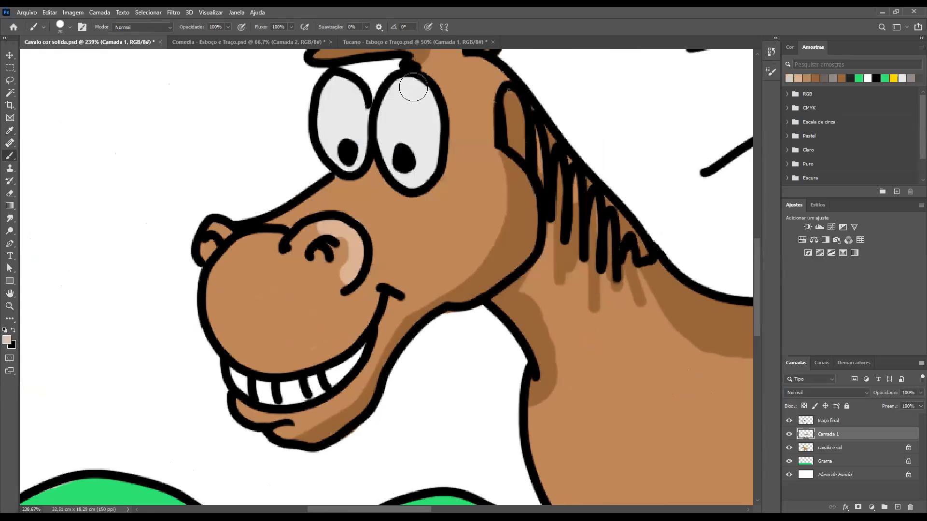
Paint light grey shading down the right side of both of the horse's eyes with a size 25 brush
{"action": "left_click_drag", "start_coordinate": [413, 89], "coordinate": [428, 181]}
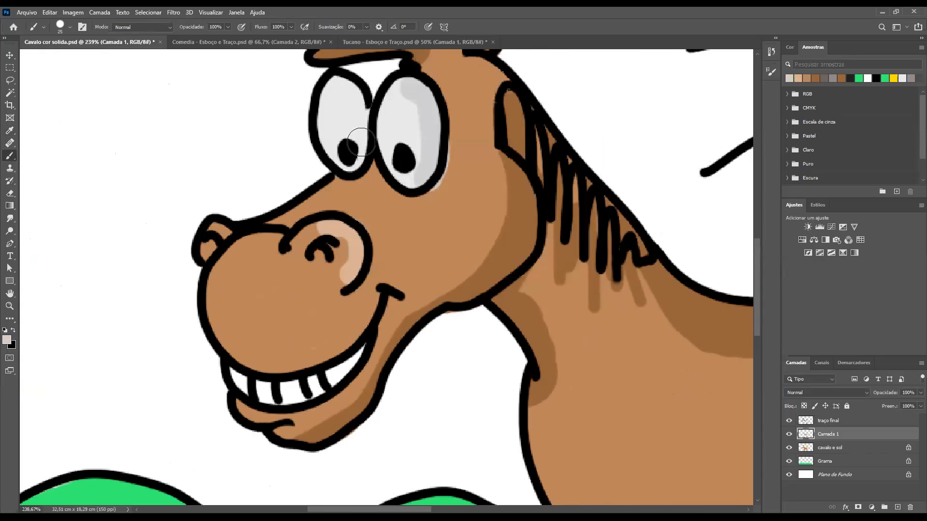
{"action": "left_click_drag", "start_coordinate": [352, 85], "coordinate": [348, 172]}
{"action": "key", "text": "ctrl+minus"}
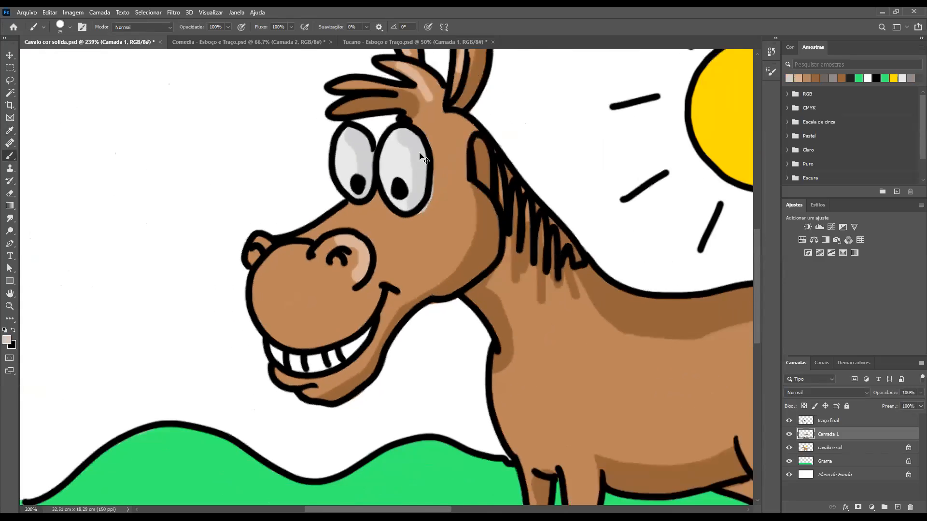
{"action": "key", "text": "ctrl+minus"}
{"action": "key", "text": "ctrl+minus"}
{"action": "key", "text": "ctrl+minus"}
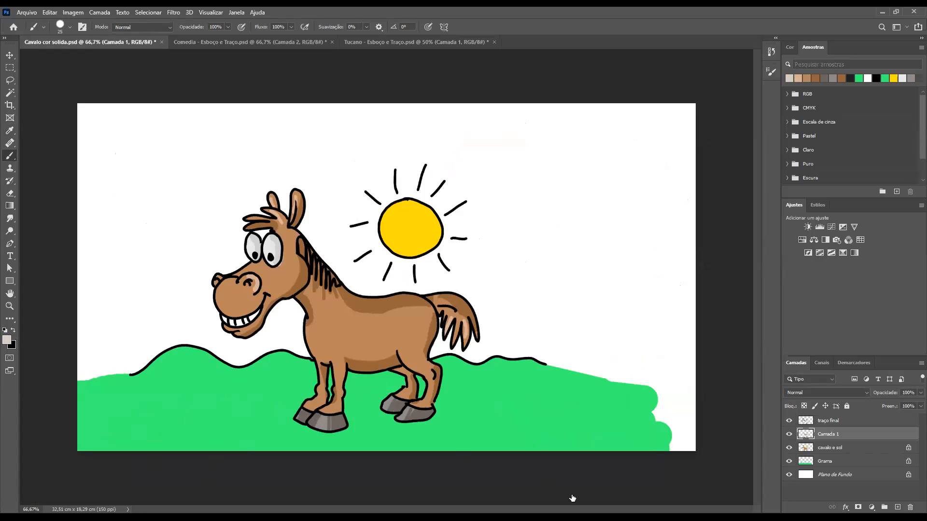
Sample the grass green on the Grama layer and set the foreground to a dark green with a size 90 brush
{"action": "left_click", "coordinate": [810, 462]}
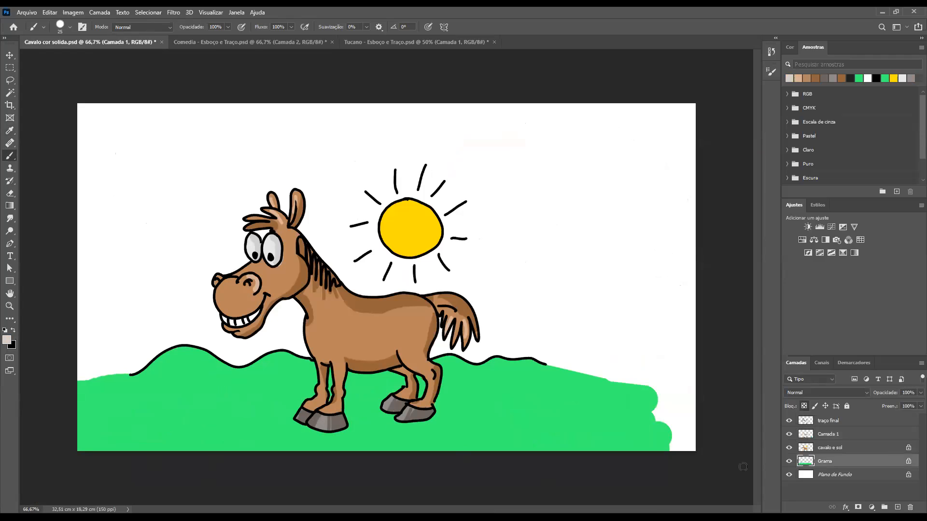
{"action": "left_click", "coordinate": [209, 381], "text": "alt"}
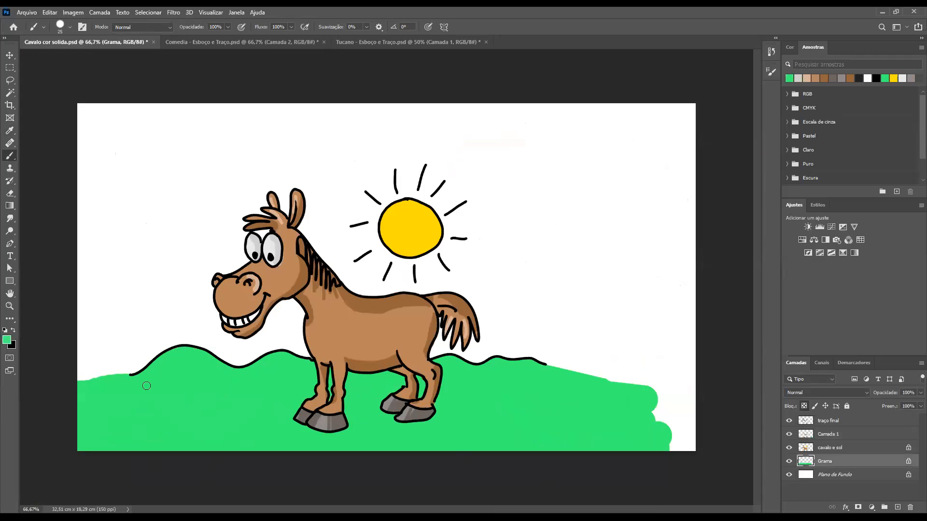
{"action": "key", "text": "n"}
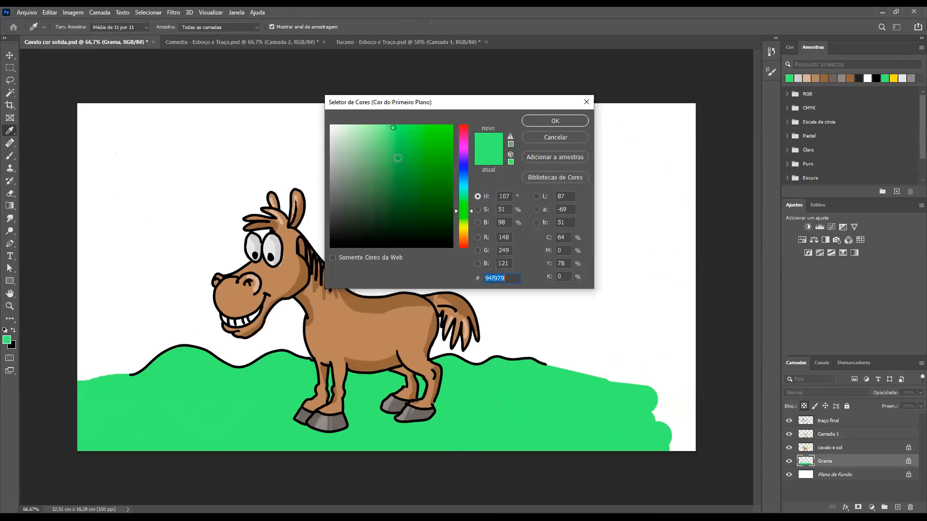
{"action": "left_click", "coordinate": [567, 121]}
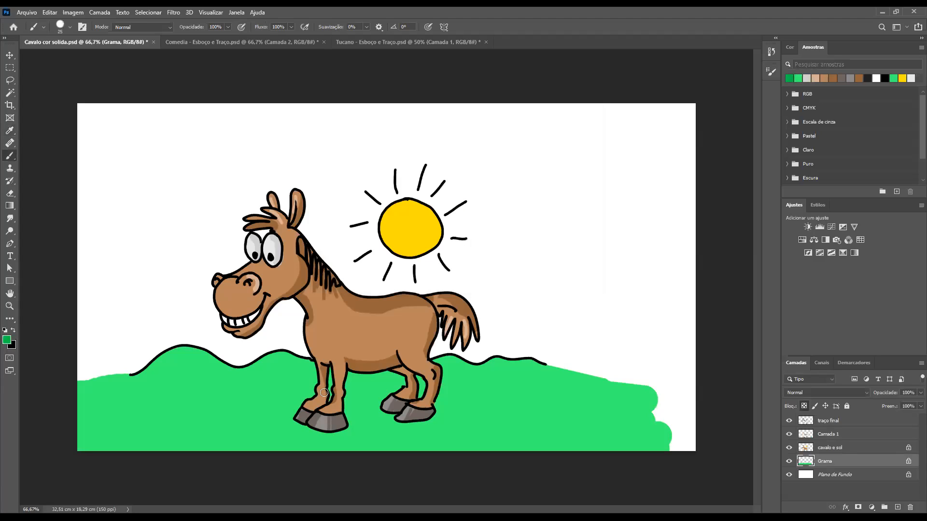
{"action": "key", "text": "bracketright"}
{"action": "key", "text": "bracketright"}
{"action": "key", "text": "bracketright"}
{"action": "key", "text": "bracketright"}
{"action": "key", "text": "bracketright"}
{"action": "key", "text": "bracketright"}
{"action": "left_click", "coordinate": [7, 340]}
{"action": "left_click_drag", "start_coordinate": [407, 183], "coordinate": [407, 191]}
{"action": "left_click", "coordinate": [554, 120]}
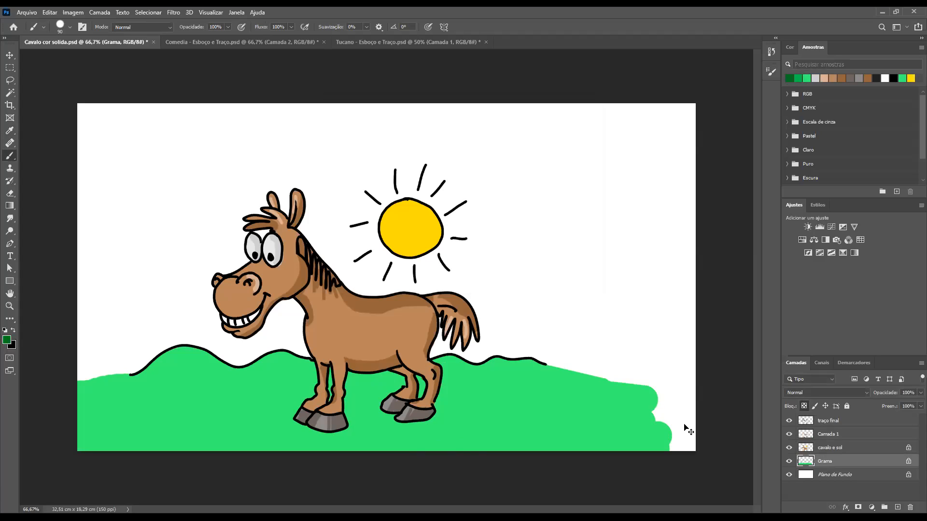
Load the Grama layer's outline as a selection, add a new layer above it and hide the selection edges
{"action": "left_click", "coordinate": [805, 463], "text": "ctrl"}
{"action": "left_click", "coordinate": [897, 507]}
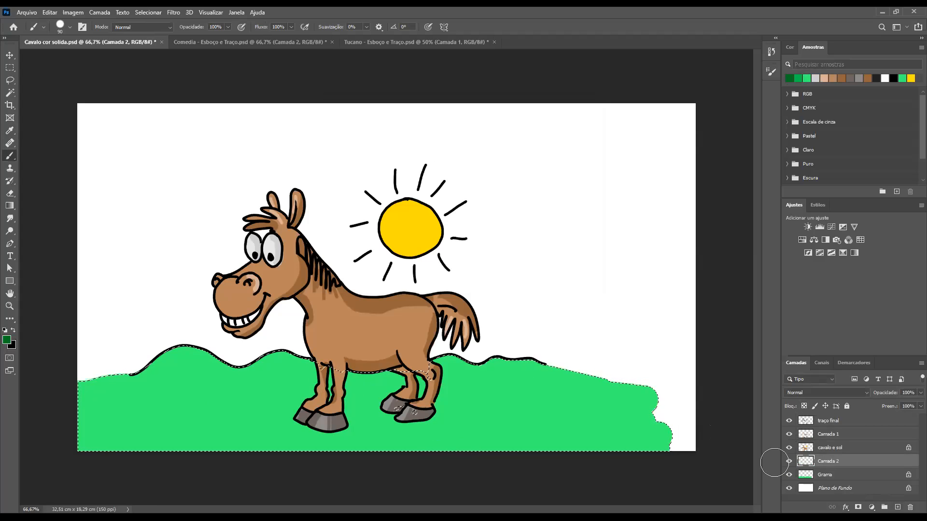
{"action": "key", "text": "ctrl+d"}
Undo the test stroke on the hill and set the foreground to a lighter, softer dark green
{"action": "left_click_drag", "start_coordinate": [201, 358], "coordinate": [210, 365]}
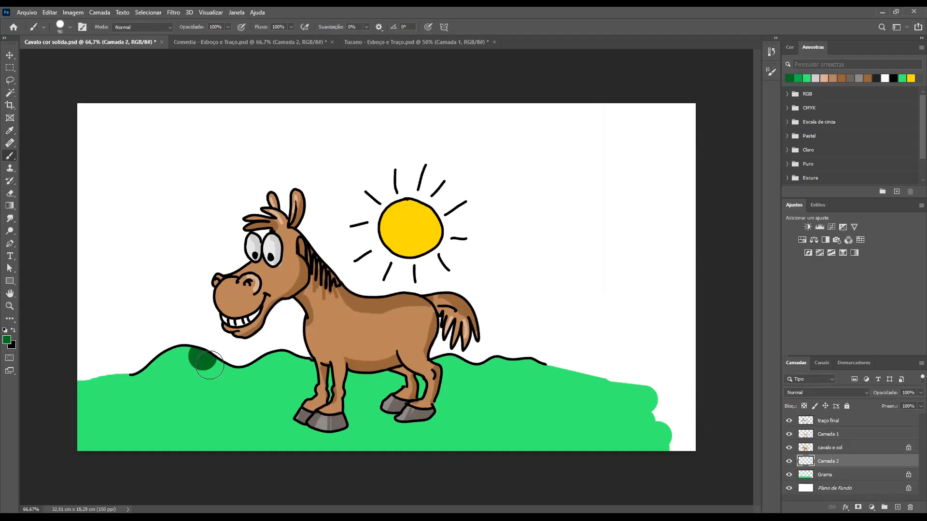
{"action": "key", "text": "ctrl+z"}
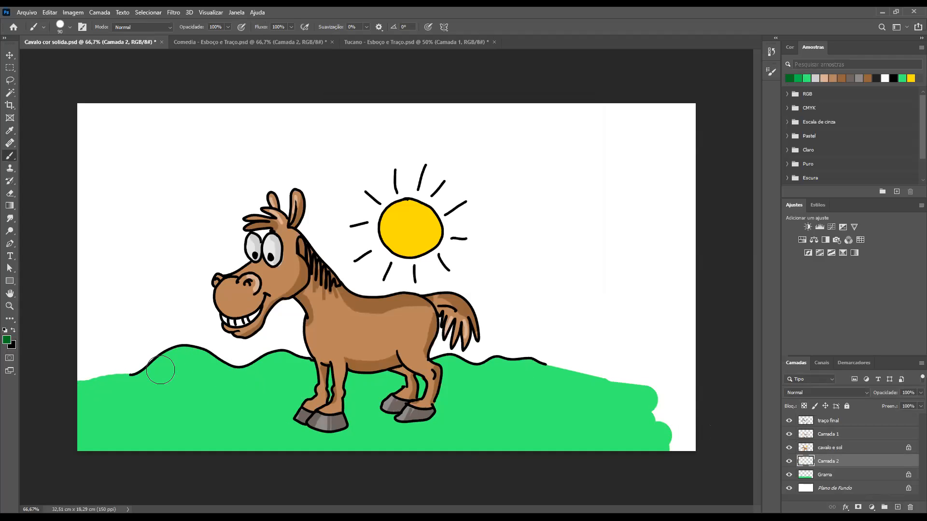
{"action": "left_click", "coordinate": [6, 339]}
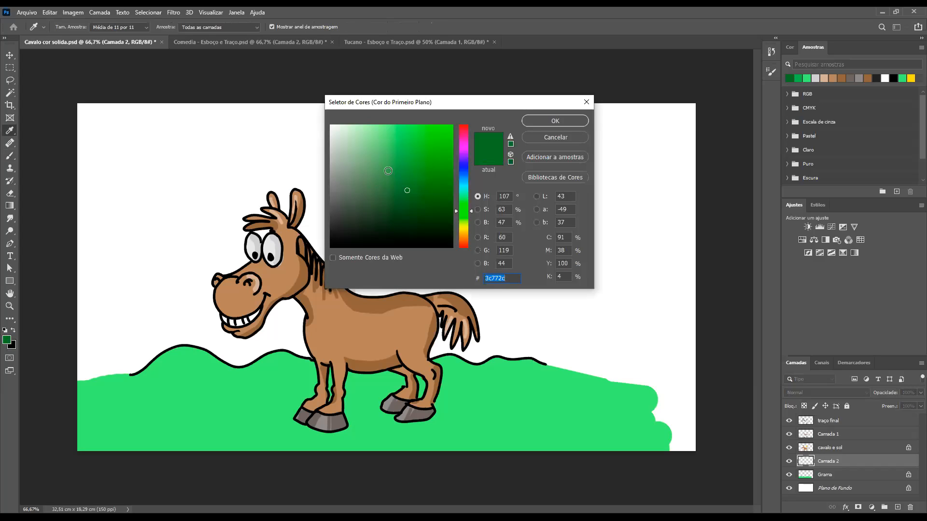
{"action": "left_click", "coordinate": [389, 170]}
{"action": "left_click", "coordinate": [536, 122]}
Paint dark green shadows along the left hill's slope and on the ground beneath the horse with the size 90 brush
{"action": "left_click_drag", "start_coordinate": [199, 359], "coordinate": [243, 375]}
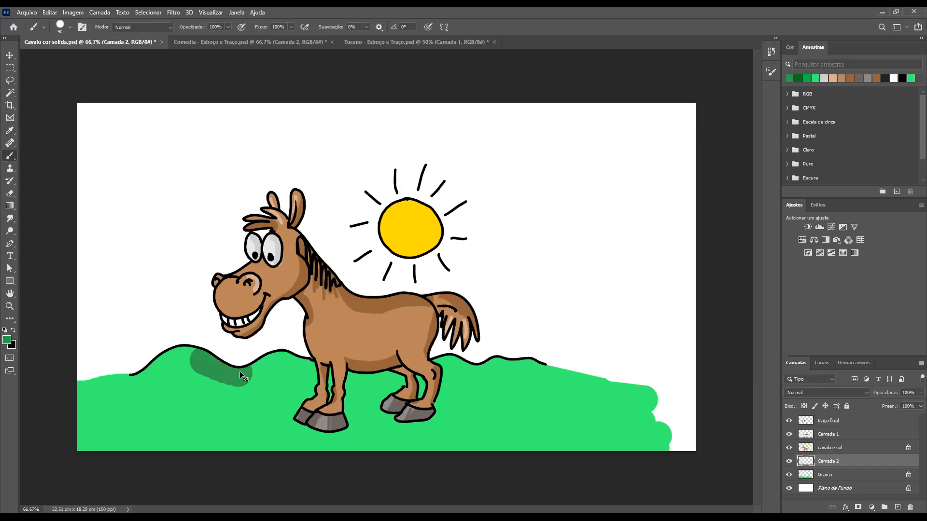
{"action": "key", "text": "ctrl+z"}
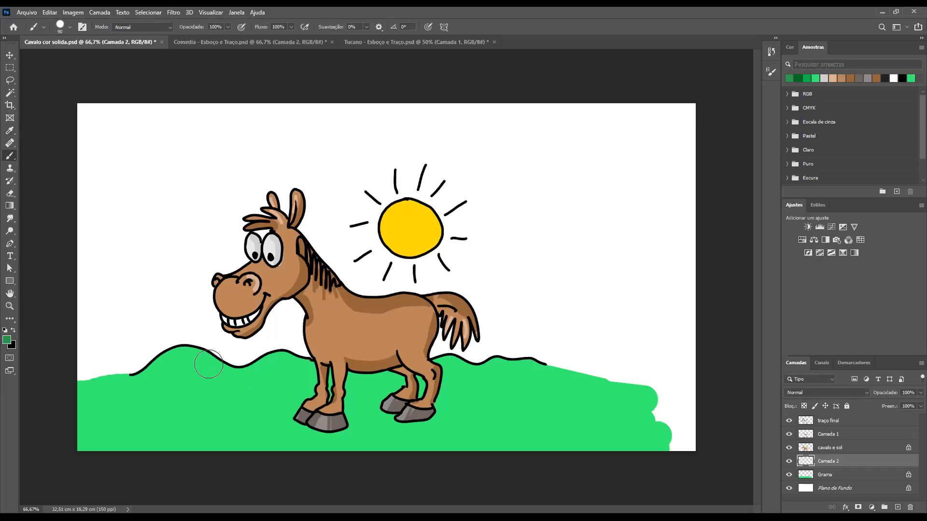
{"action": "left_click_drag", "start_coordinate": [197, 353], "coordinate": [248, 377]}
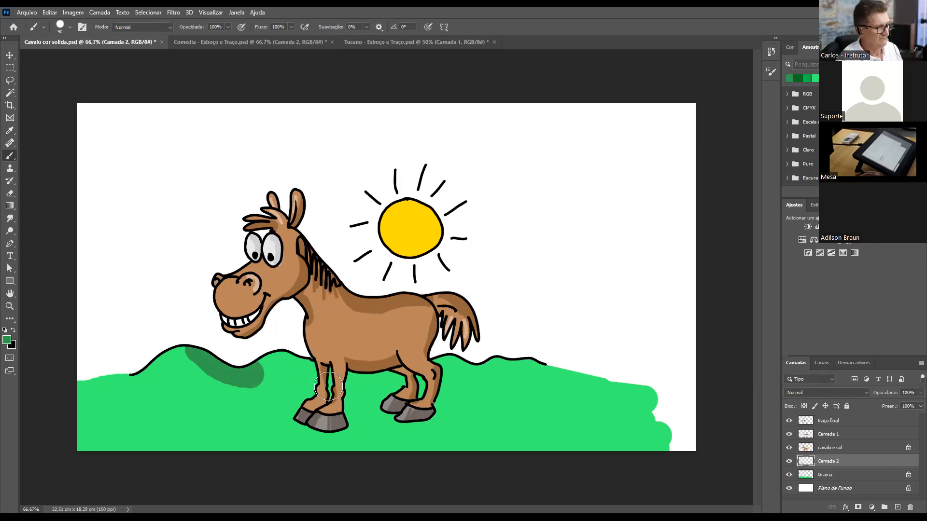
{"action": "mouse_move", "coordinate": [379, 414]}
{"action": "left_mouse_down"}
{"action": "mouse_move", "coordinate": [287, 420]}
{"action": "mouse_move", "coordinate": [481, 431]}
{"action": "left_mouse_up"}
Paint smaller shadow patches on the grass right of the horse and behind its legs, using size 60 and 35 brushes
{"action": "key", "text": "bracketleft"}
{"action": "key", "text": "bracketleft"}
{"action": "key", "text": "bracketleft"}
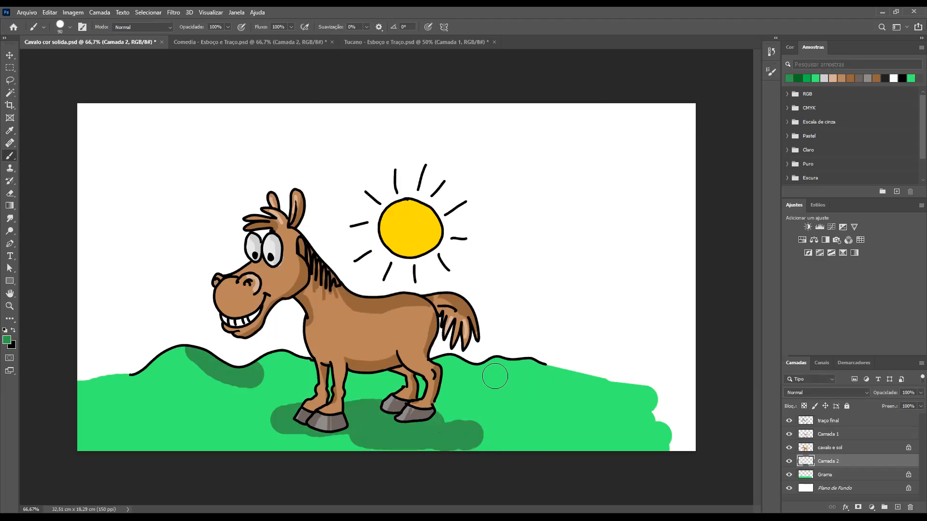
{"action": "left_click_drag", "start_coordinate": [503, 369], "coordinate": [517, 370]}
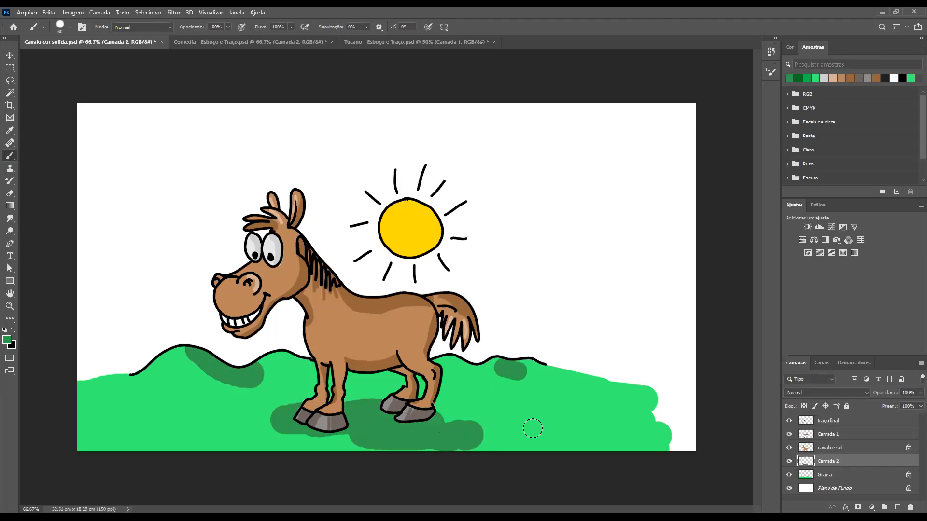
{"action": "key", "text": "bracketleft"}
{"action": "key", "text": "bracketleft"}
{"action": "key", "text": "bracketleft"}
{"action": "mouse_move", "coordinate": [666, 398]}
{"action": "left_mouse_down"}
{"action": "mouse_move", "coordinate": [542, 404]}
{"action": "mouse_move", "coordinate": [589, 414]}
{"action": "left_mouse_up"}
{"action": "left_click_drag", "start_coordinate": [649, 414], "coordinate": [591, 415]}
{"action": "mouse_move", "coordinate": [532, 394]}
{"action": "left_mouse_down"}
{"action": "mouse_move", "coordinate": [515, 414]}
{"action": "mouse_move", "coordinate": [554, 419]}
{"action": "left_mouse_up"}
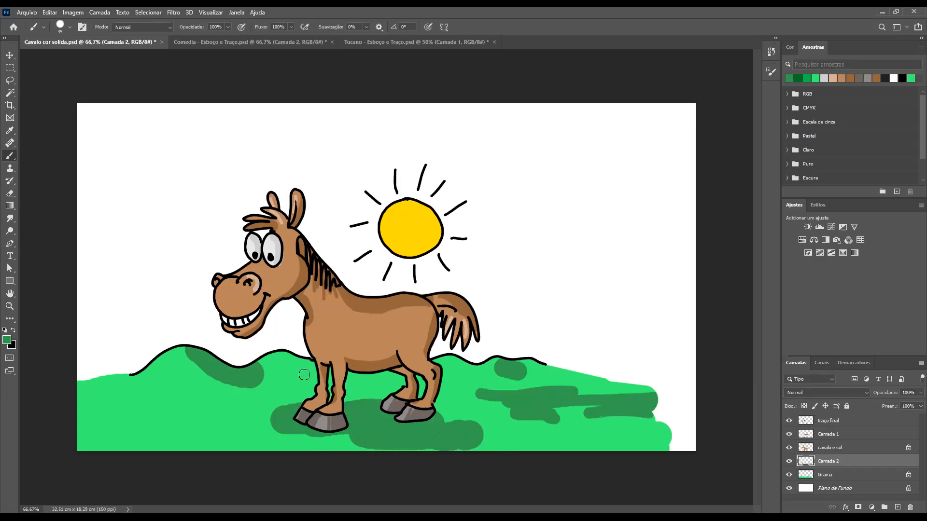
{"action": "mouse_move", "coordinate": [298, 362]}
{"action": "left_mouse_down"}
{"action": "mouse_move", "coordinate": [353, 379]}
{"action": "mouse_move", "coordinate": [348, 372]}
{"action": "mouse_move", "coordinate": [412, 374]}
{"action": "left_mouse_up"}
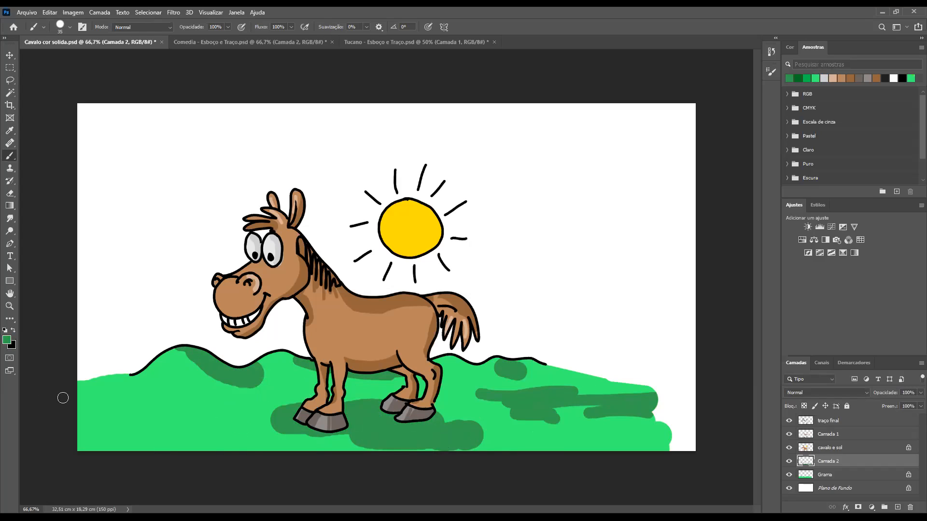
Thin the shadows beneath the left and right hill outlines with the Eraser, extending the right one with the Brush
{"action": "key", "text": "e"}
{"action": "mouse_move", "coordinate": [262, 382]}
{"action": "left_mouse_down"}
{"action": "mouse_move", "coordinate": [212, 390]}
{"action": "mouse_move", "coordinate": [193, 379]}
{"action": "left_mouse_up"}
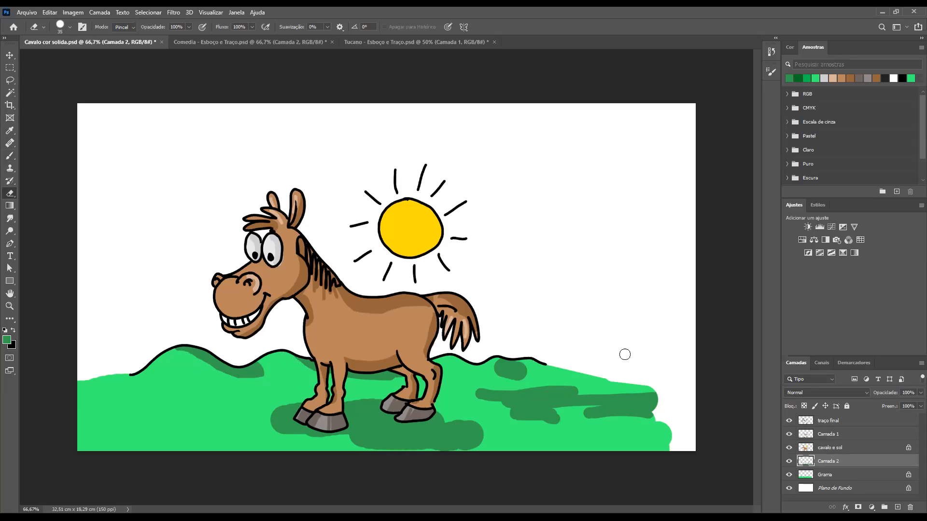
{"action": "mouse_move", "coordinate": [514, 376]}
{"action": "left_mouse_down"}
{"action": "mouse_move", "coordinate": [535, 381]}
{"action": "mouse_move", "coordinate": [491, 371]}
{"action": "mouse_move", "coordinate": [555, 362]}
{"action": "mouse_move", "coordinate": [550, 354]}
{"action": "mouse_move", "coordinate": [532, 368]}
{"action": "mouse_move", "coordinate": [515, 363]}
{"action": "mouse_move", "coordinate": [572, 373]}
{"action": "mouse_move", "coordinate": [541, 377]}
{"action": "mouse_move", "coordinate": [552, 379]}
{"action": "mouse_move", "coordinate": [505, 360]}
{"action": "left_mouse_up"}
{"action": "key", "text": "b"}
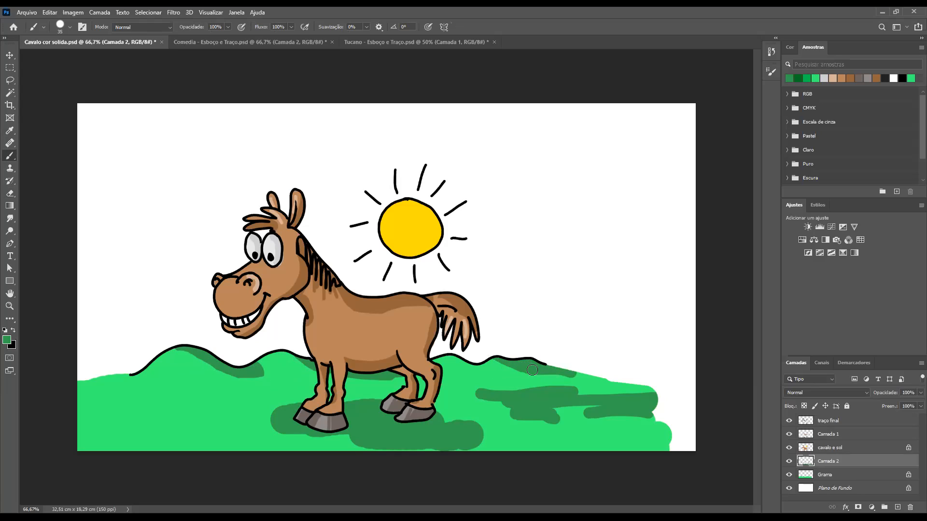
{"action": "key", "text": "e"}
{"action": "mouse_move", "coordinate": [542, 376]}
{"action": "left_mouse_down"}
{"action": "mouse_move", "coordinate": [589, 377]}
{"action": "mouse_move", "coordinate": [560, 375]}
{"action": "mouse_move", "coordinate": [574, 373]}
{"action": "left_mouse_up"}
Erase the right-hand grass shadows down to one thin streak and trim the ground shadow beneath the horse
{"action": "mouse_move", "coordinate": [504, 408]}
{"action": "left_mouse_down"}
{"action": "mouse_move", "coordinate": [515, 403]}
{"action": "mouse_move", "coordinate": [516, 388]}
{"action": "mouse_move", "coordinate": [575, 383]}
{"action": "left_mouse_up"}
{"action": "mouse_move", "coordinate": [513, 413]}
{"action": "left_mouse_down"}
{"action": "mouse_move", "coordinate": [547, 421]}
{"action": "mouse_move", "coordinate": [563, 417]}
{"action": "mouse_move", "coordinate": [514, 416]}
{"action": "mouse_move", "coordinate": [651, 391]}
{"action": "mouse_move", "coordinate": [573, 414]}
{"action": "mouse_move", "coordinate": [660, 408]}
{"action": "mouse_move", "coordinate": [652, 416]}
{"action": "mouse_move", "coordinate": [590, 405]}
{"action": "mouse_move", "coordinate": [588, 396]}
{"action": "mouse_move", "coordinate": [496, 407]}
{"action": "left_mouse_up"}
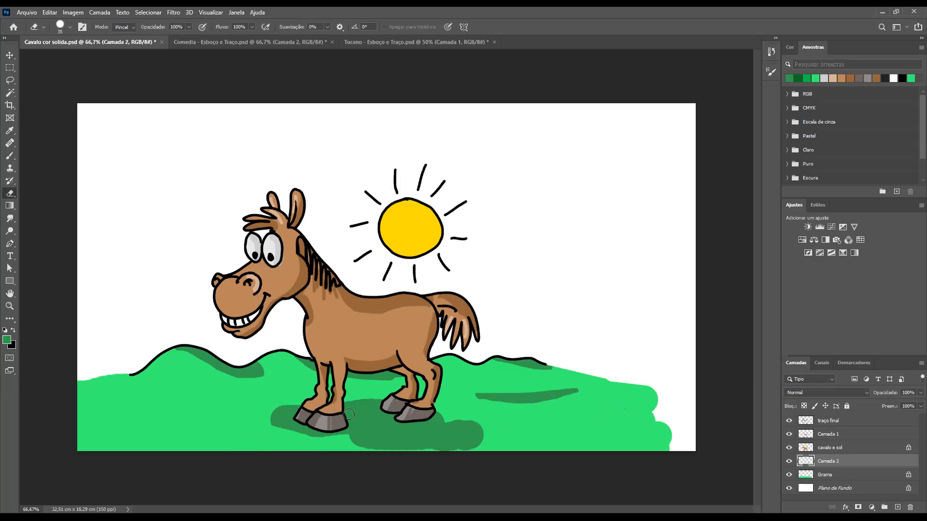
{"action": "left_click_drag", "start_coordinate": [433, 452], "coordinate": [521, 446]}
{"action": "left_click_drag", "start_coordinate": [453, 422], "coordinate": [497, 425]}
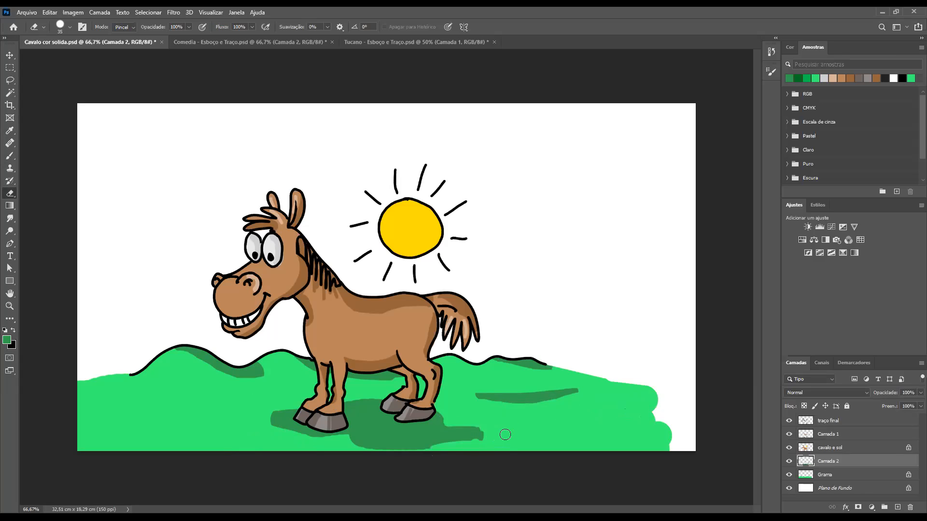
Load the outline of the "cavalo e sol" layer as a selection and activate the Brush tool
{"action": "key", "text": "ctrl+minus"}
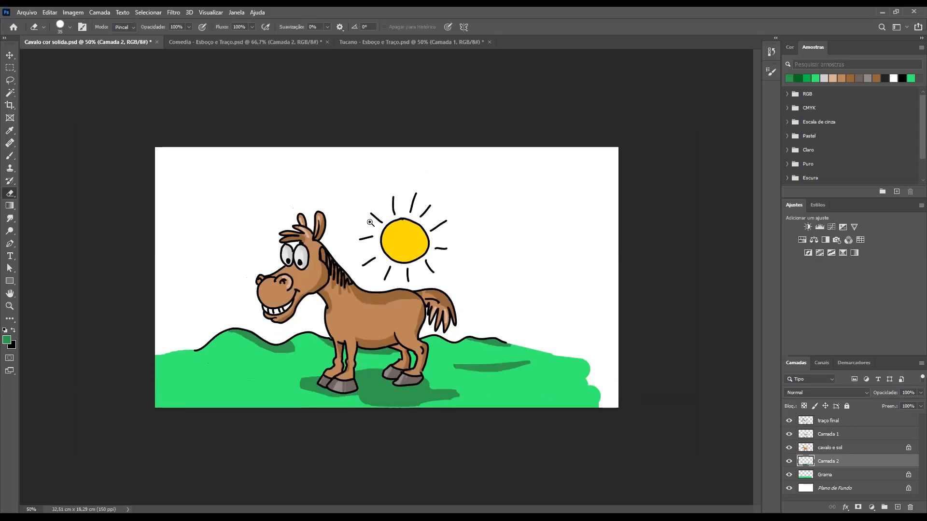
{"action": "left_click", "coordinate": [401, 242]}
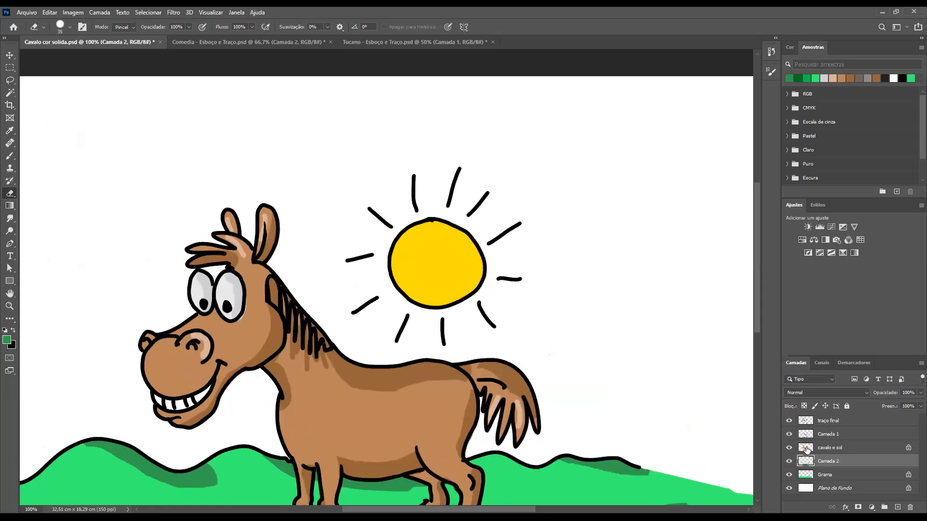
{"action": "key", "text": "alt+bracketright"}
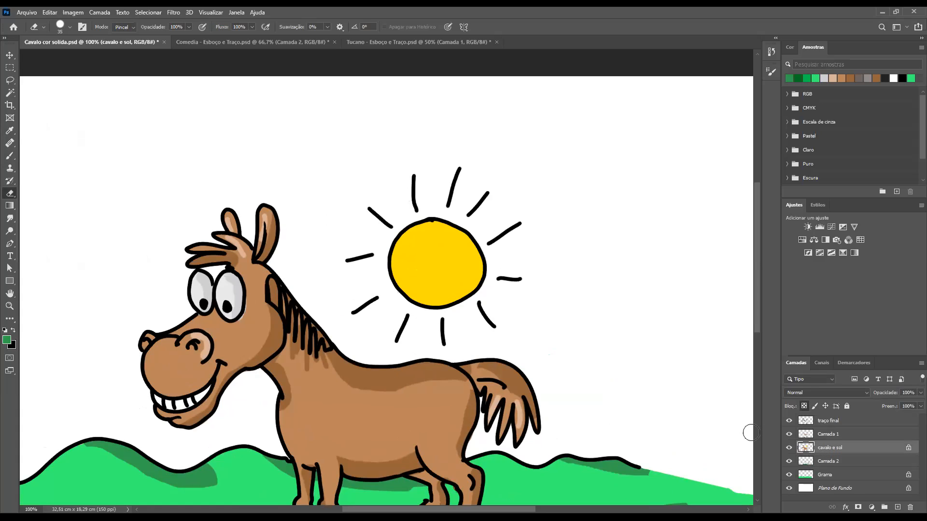
{"action": "left_click", "coordinate": [805, 449], "text": "ctrl"}
{"action": "key", "text": "b"}
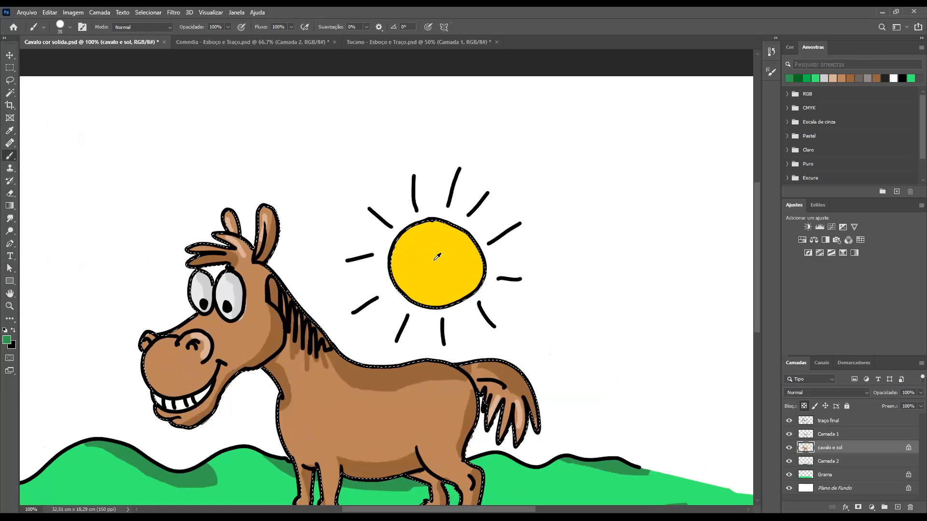
Clear the selection and shift the sun's sampled yellow to a warmer orange-yellow, #fcbe03, as the foreground colour
{"action": "left_click", "coordinate": [424, 258], "text": "alt"}
{"action": "key", "text": "ctrl+d"}
{"action": "left_click", "coordinate": [7, 340]}
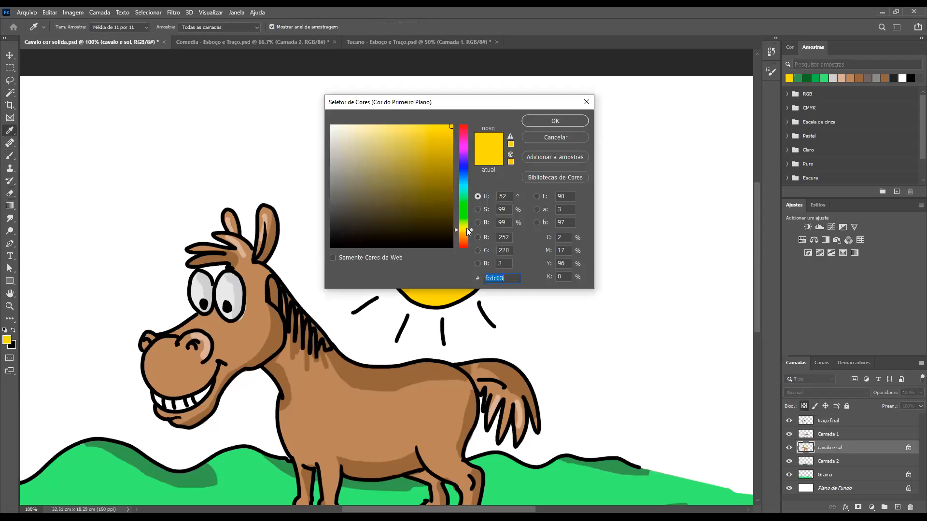
{"action": "left_click", "coordinate": [464, 232]}
{"action": "left_click", "coordinate": [544, 118]}
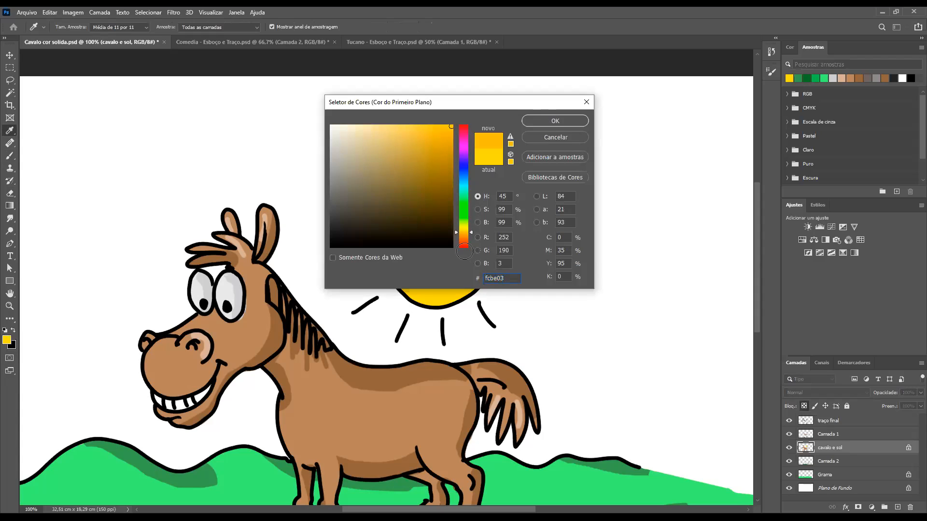
Paint an orange-yellow shadow along the sun's right and lower edge with a size 50 brush
{"action": "key", "text": "bracketright"}
{"action": "key", "text": "bracketright"}
{"action": "key", "text": "bracketright"}
{"action": "mouse_move", "coordinate": [466, 231]}
{"action": "left_mouse_down"}
{"action": "mouse_move", "coordinate": [479, 268]}
{"action": "mouse_move", "coordinate": [467, 295]}
{"action": "mouse_move", "coordinate": [425, 314]}
{"action": "mouse_move", "coordinate": [428, 304]}
{"action": "mouse_move", "coordinate": [416, 306]}
{"action": "mouse_move", "coordinate": [488, 291]}
{"action": "mouse_move", "coordinate": [470, 296]}
{"action": "mouse_move", "coordinate": [470, 238]}
{"action": "mouse_move", "coordinate": [428, 201]}
{"action": "left_mouse_up"}
{"action": "key", "text": "ctrl+minus"}
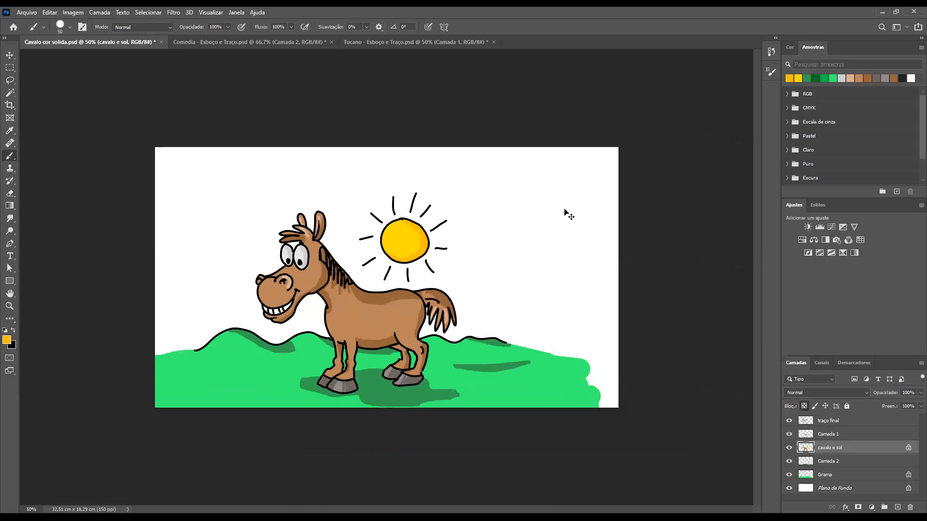
{"action": "key", "text": "ctrl+0"}
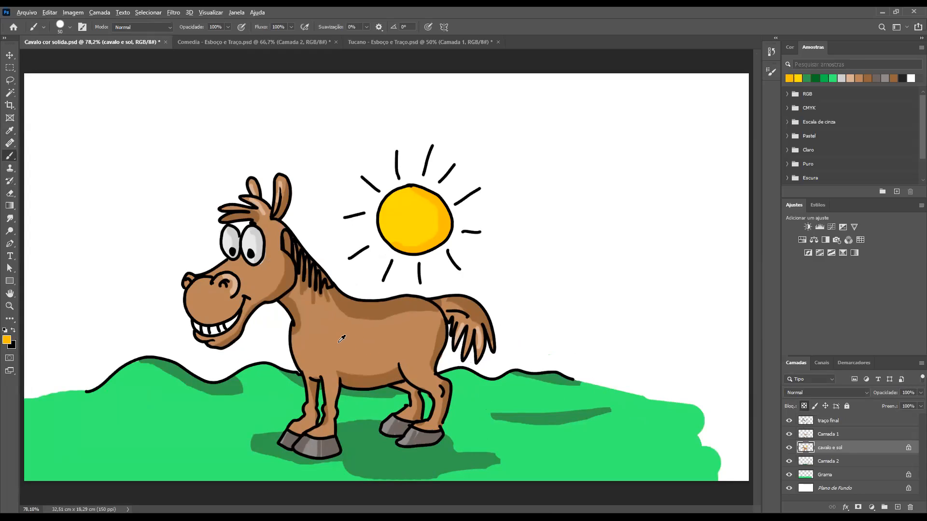
Try a highlight stroke on the horse's chest in a lighter tan derived from its body brown, and undo it
{"action": "left_click", "coordinate": [303, 348], "text": "alt"}
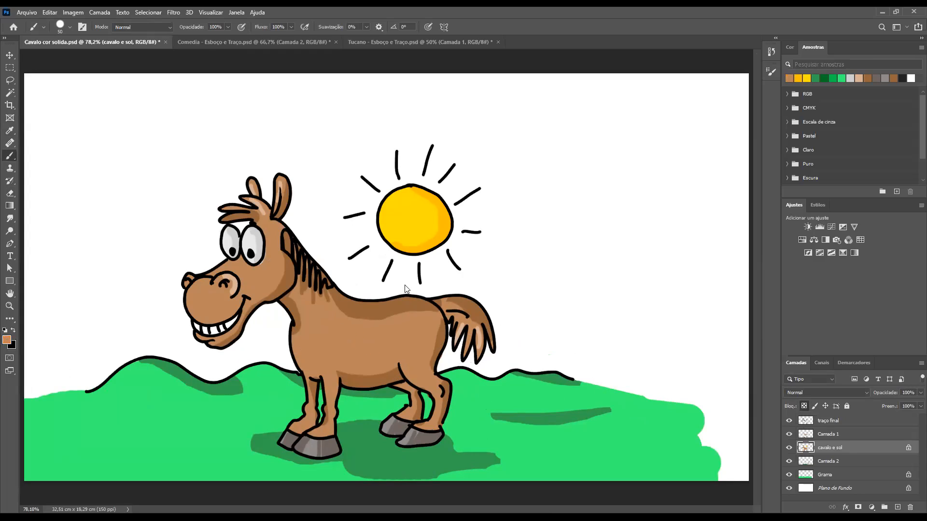
{"action": "left_click_drag", "start_coordinate": [387, 164], "coordinate": [373, 179]}
{"action": "left_click", "coordinate": [350, 153]}
{"action": "left_click", "coordinate": [355, 160]}
{"action": "left_click", "coordinate": [349, 161]}
{"action": "left_click", "coordinate": [549, 123]}
{"action": "key", "text": "b"}
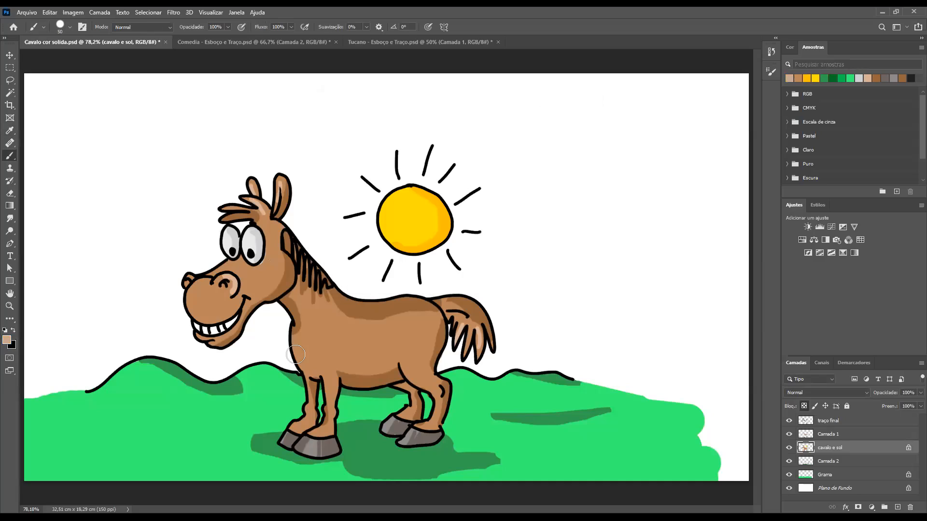
{"action": "left_click_drag", "start_coordinate": [290, 349], "coordinate": [297, 367]}
{"action": "key", "text": "ctrl+z"}
Sample the light tone on the horse's nostril and paint highlights along its chest and upper muzzle
{"action": "left_click", "coordinate": [237, 284], "text": "alt"}
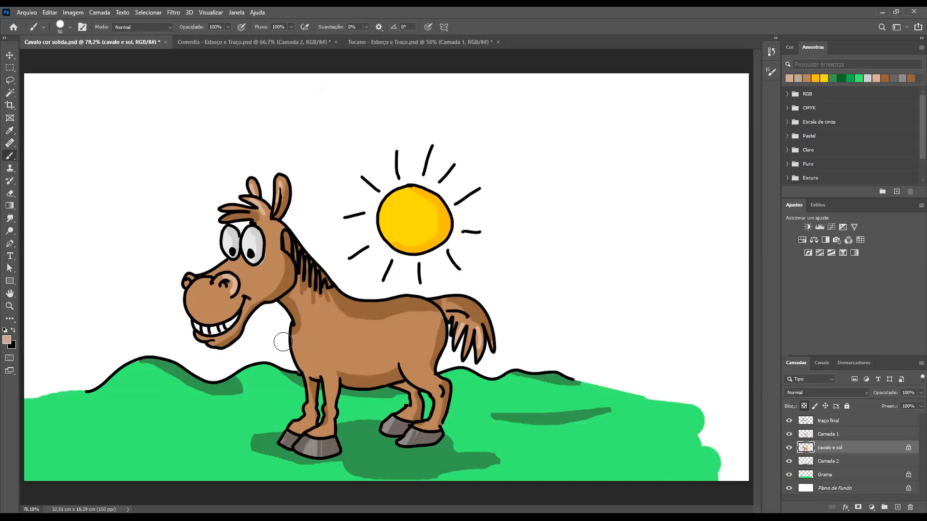
{"action": "left_click_drag", "start_coordinate": [285, 342], "coordinate": [303, 372]}
{"action": "key", "text": "bracketleft"}
{"action": "left_click_drag", "start_coordinate": [208, 284], "coordinate": [184, 303]}
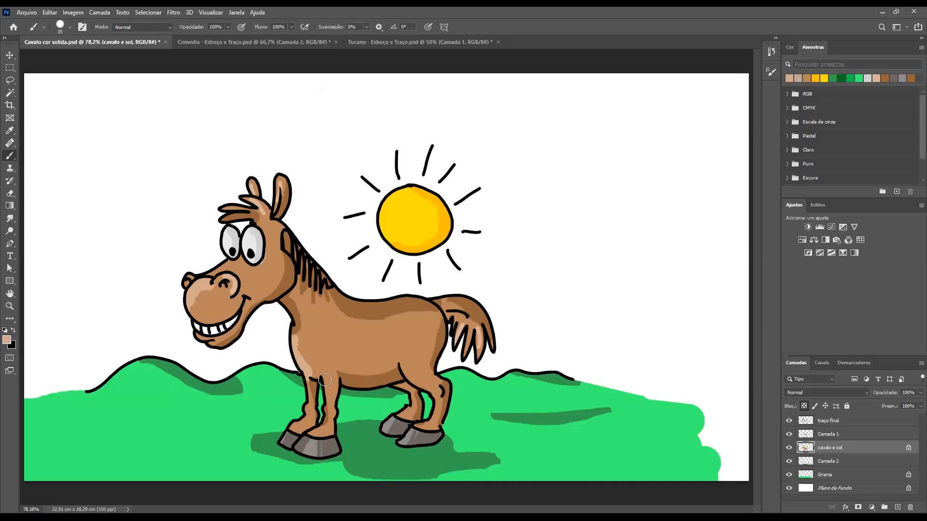
{"action": "key", "text": "bracketright"}
{"action": "key", "text": "ctrl+minus"}
{"action": "key", "text": "ctrl+minus"}
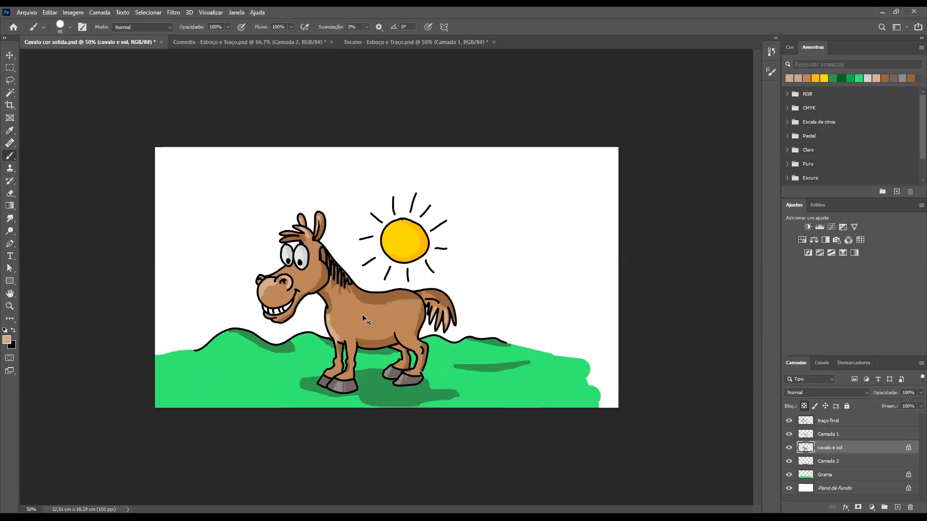
{"action": "key", "text": "ctrl+plus"}
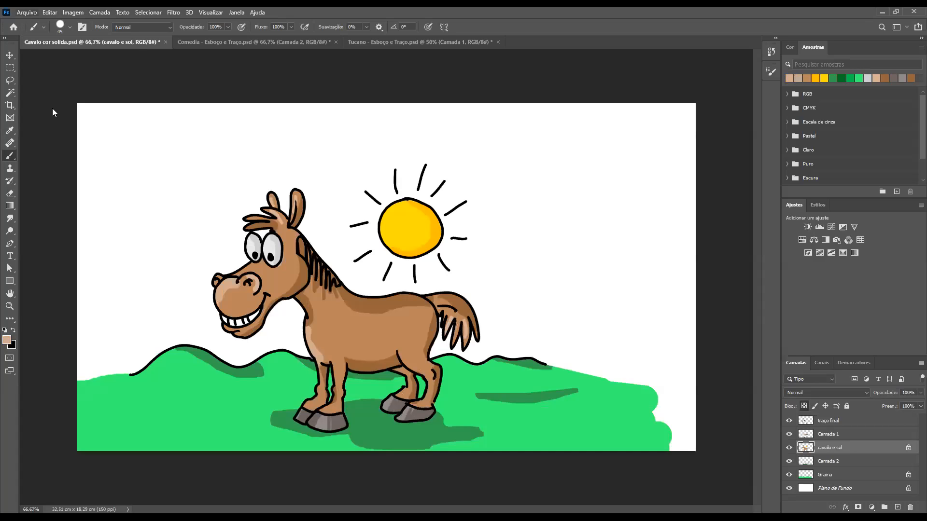
Save the document under the new name "Cavalo cor solida com sombra" in Photoshop format
{"action": "left_click", "coordinate": [26, 12]}
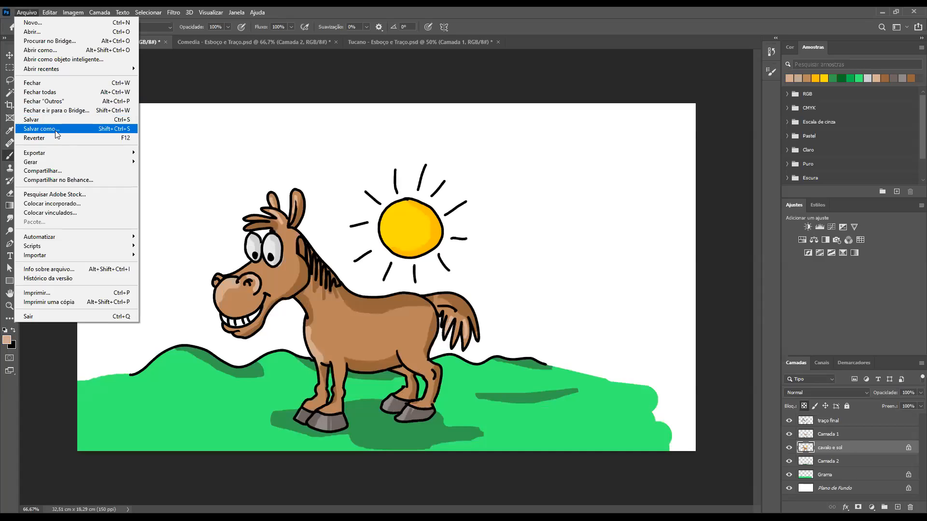
{"action": "left_click", "coordinate": [124, 132]}
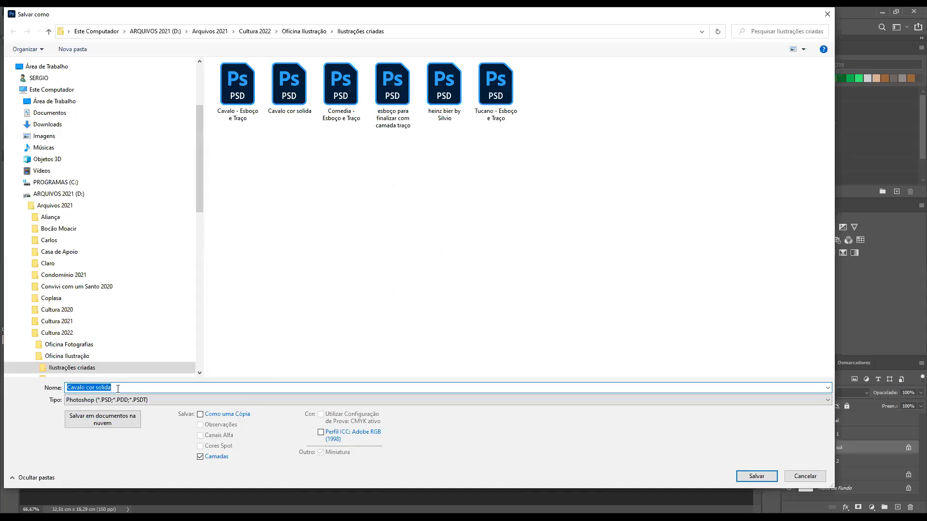
{"action": "left_click", "coordinate": [116, 387]}
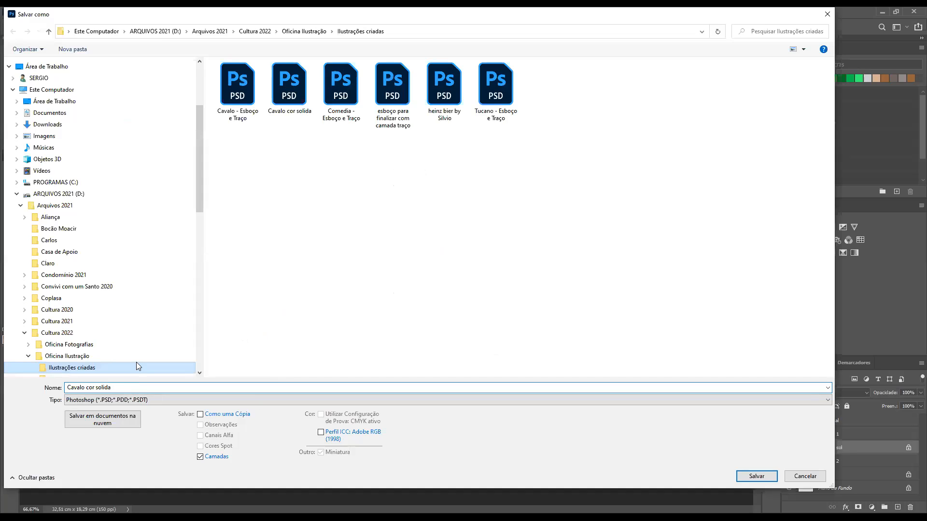
{"action": "type", "text": "c"}
{"action": "left_click", "coordinate": [764, 479]}
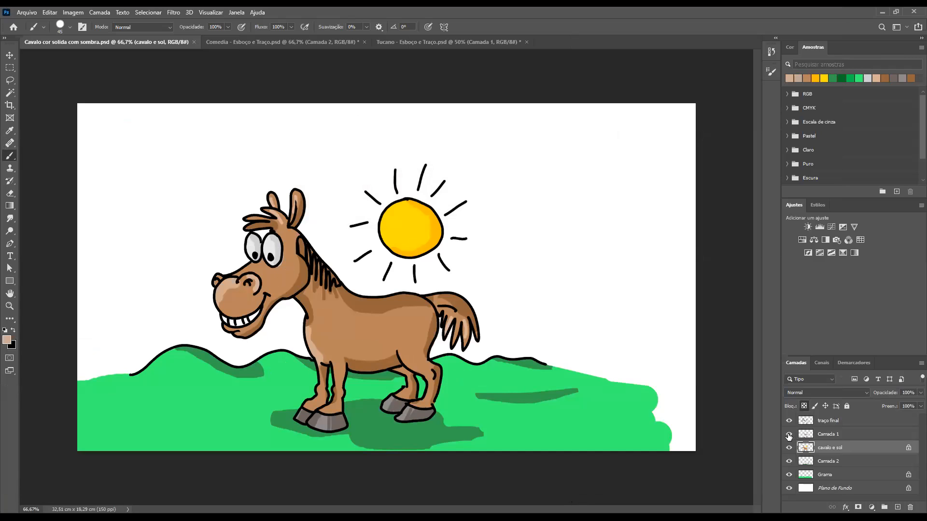
Toggle the "Camada 1" layer's visibility to compare the horse with and without its shading
{"action": "left_click", "coordinate": [789, 436]}
{"action": "left_click", "coordinate": [789, 435]}
{"action": "left_click", "coordinate": [789, 436]}
{"action": "left_click", "coordinate": [789, 436]}
{"action": "left_click", "coordinate": [789, 436]}
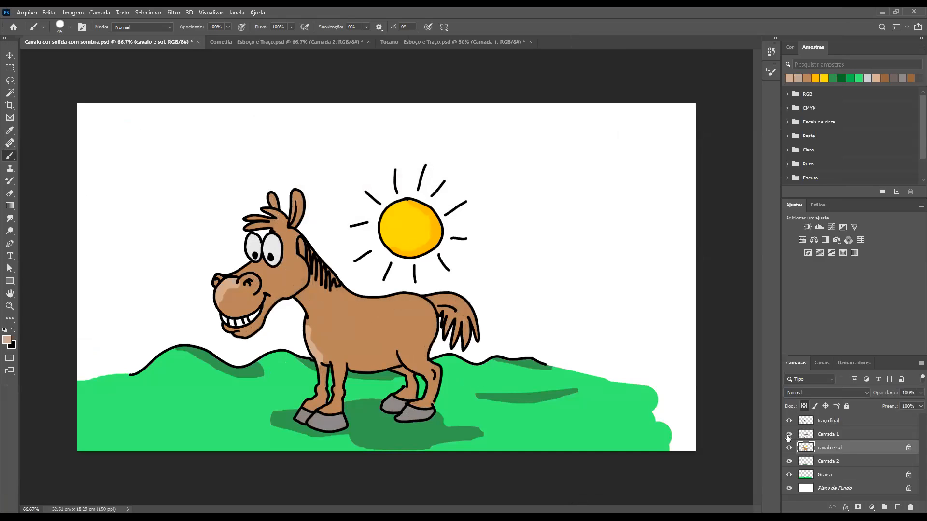
{"action": "left_click", "coordinate": [789, 436]}
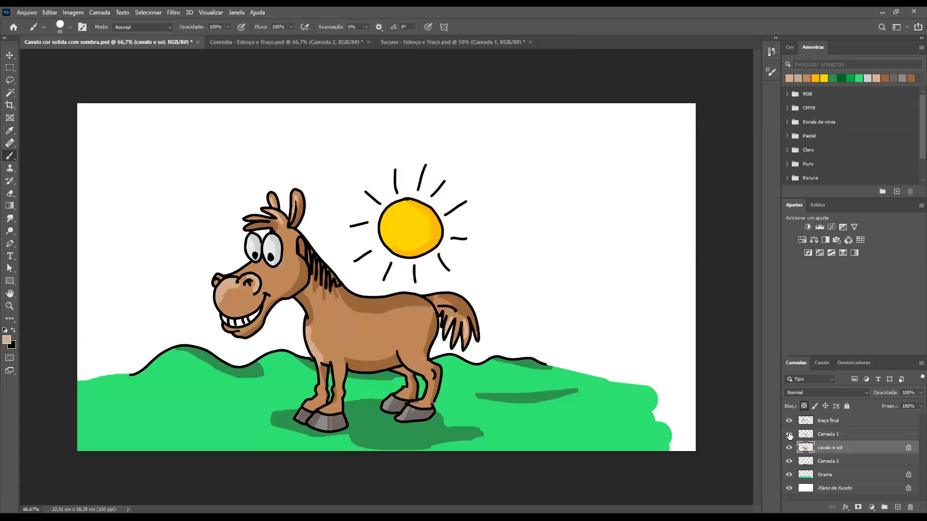
{"action": "left_click", "coordinate": [789, 435]}
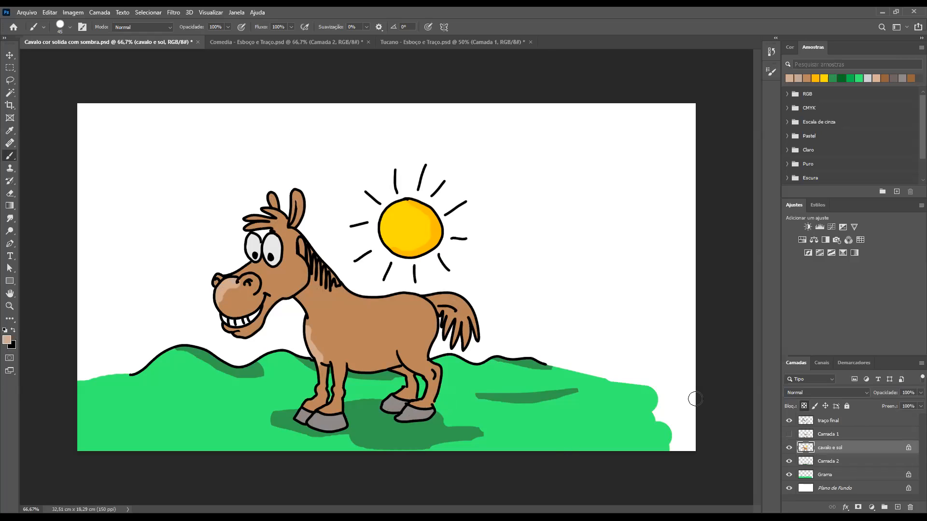
{"action": "left_click", "coordinate": [789, 436]}
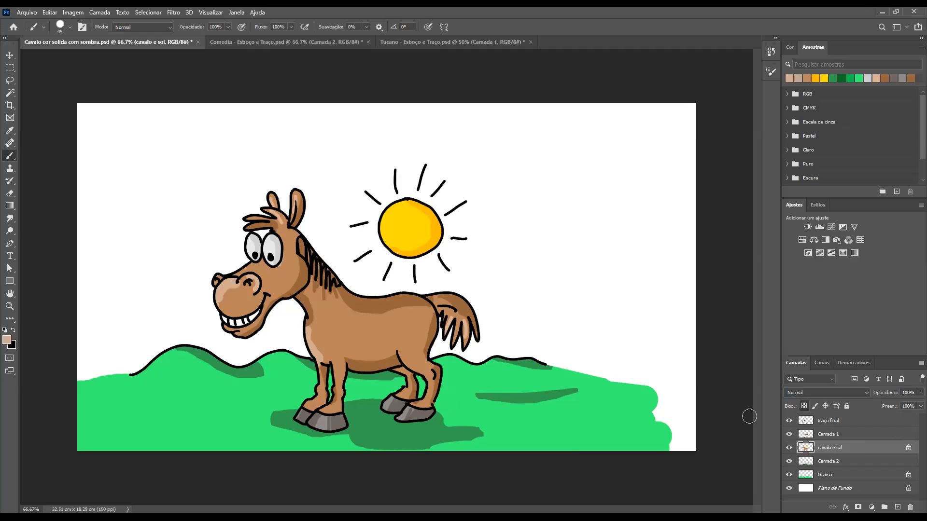
{"action": "left_click", "coordinate": [789, 434]}
{"action": "left_click", "coordinate": [789, 435]}
{"action": "left_click", "coordinate": [789, 435]}
{"action": "left_click", "coordinate": [789, 435]}
Paint over the muzzle and chest highlights on the "cavalo e sol" layer with the horse's sampled body brown
{"action": "left_click_drag", "start_coordinate": [212, 268], "coordinate": [277, 333]}
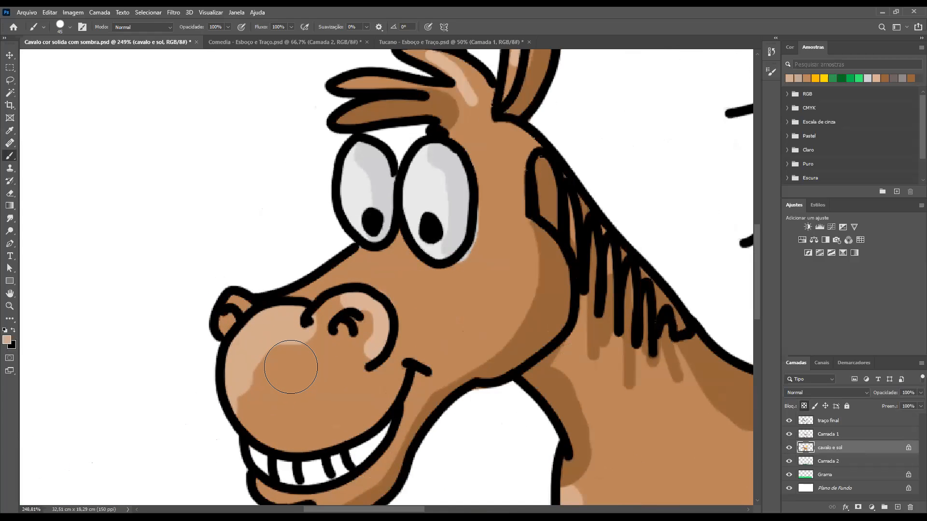
{"action": "left_click", "coordinate": [312, 381], "text": "alt"}
{"action": "mouse_move", "coordinate": [312, 377]}
{"action": "left_mouse_down"}
{"action": "mouse_move", "coordinate": [296, 329]}
{"action": "mouse_move", "coordinate": [246, 367]}
{"action": "mouse_move", "coordinate": [247, 387]}
{"action": "mouse_move", "coordinate": [264, 393]}
{"action": "mouse_move", "coordinate": [311, 364]}
{"action": "left_mouse_up"}
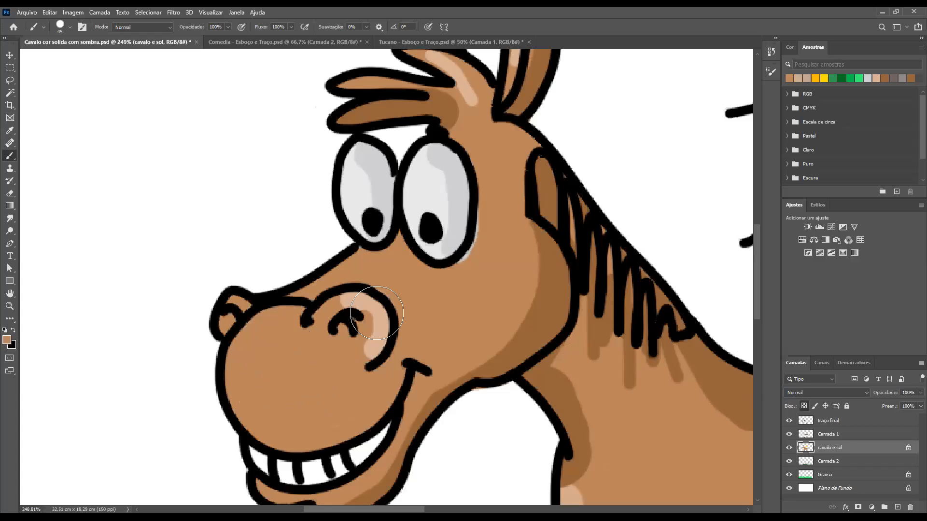
{"action": "mouse_move", "coordinate": [579, 410]}
{"action": "left_mouse_down"}
{"action": "mouse_move", "coordinate": [472, 308]}
{"action": "mouse_move", "coordinate": [477, 280]}
{"action": "left_mouse_up"}
{"action": "mouse_move", "coordinate": [484, 411]}
{"action": "left_mouse_down"}
{"action": "mouse_move", "coordinate": [497, 449]}
{"action": "mouse_move", "coordinate": [511, 387]}
{"action": "mouse_move", "coordinate": [480, 320]}
{"action": "left_mouse_up"}
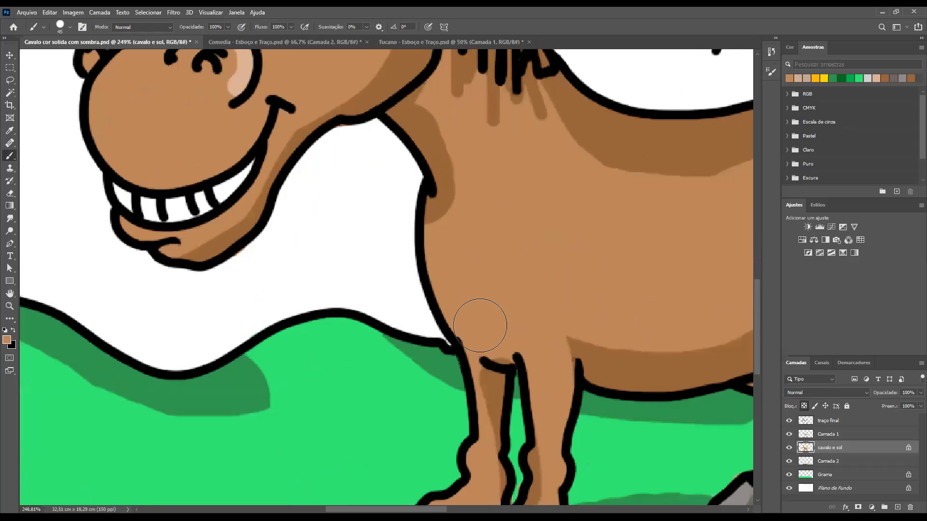
{"action": "key", "text": "ctrl+minus"}
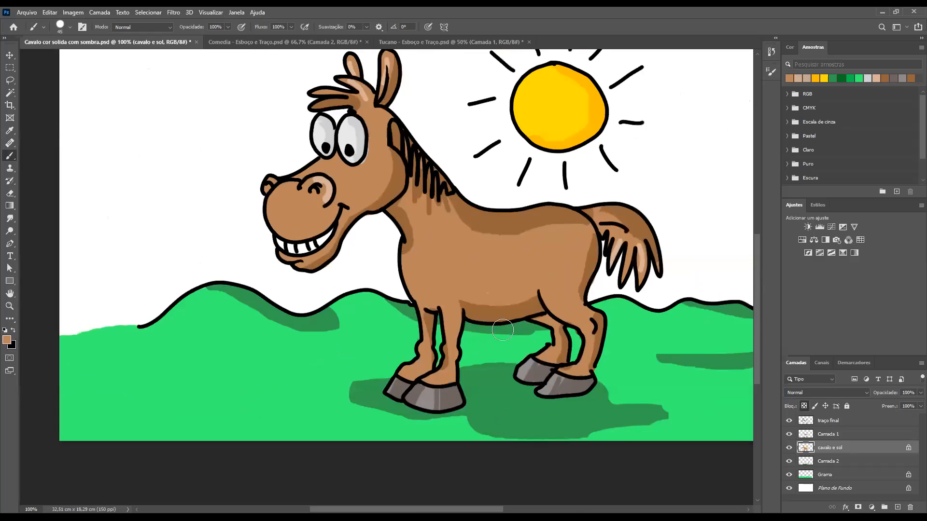
Toggle the "cavalo e sol" layer's visibility to examine the shading strokes without the solid colours
{"action": "left_click", "coordinate": [789, 447]}
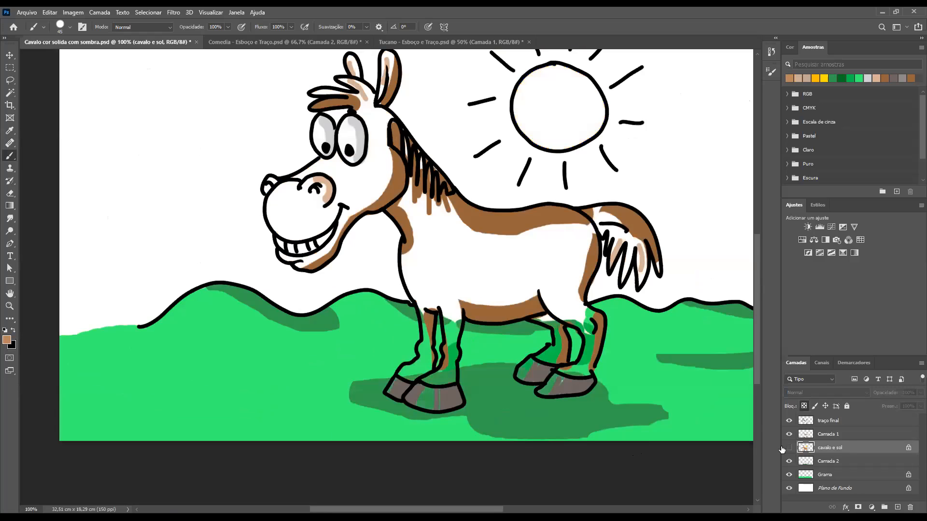
{"action": "left_click", "coordinate": [789, 447]}
{"action": "left_click", "coordinate": [790, 448]}
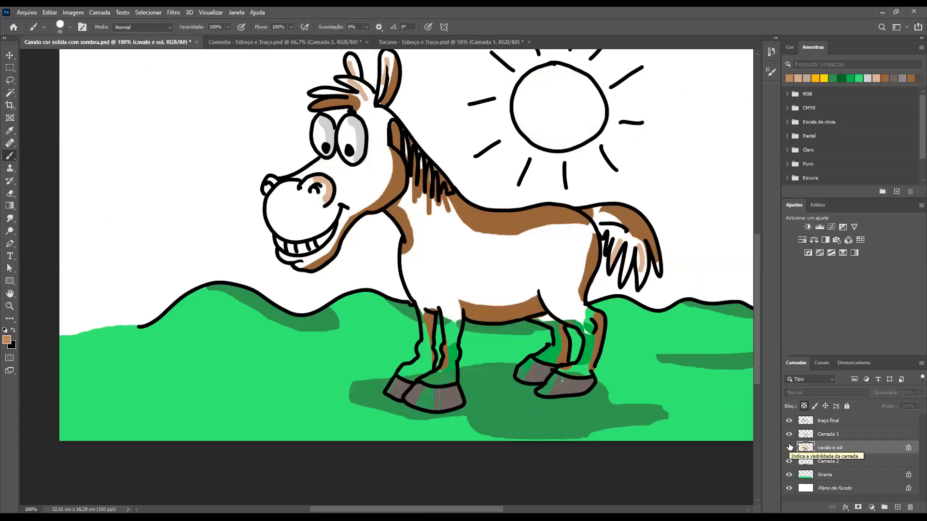
{"action": "left_click", "coordinate": [789, 448]}
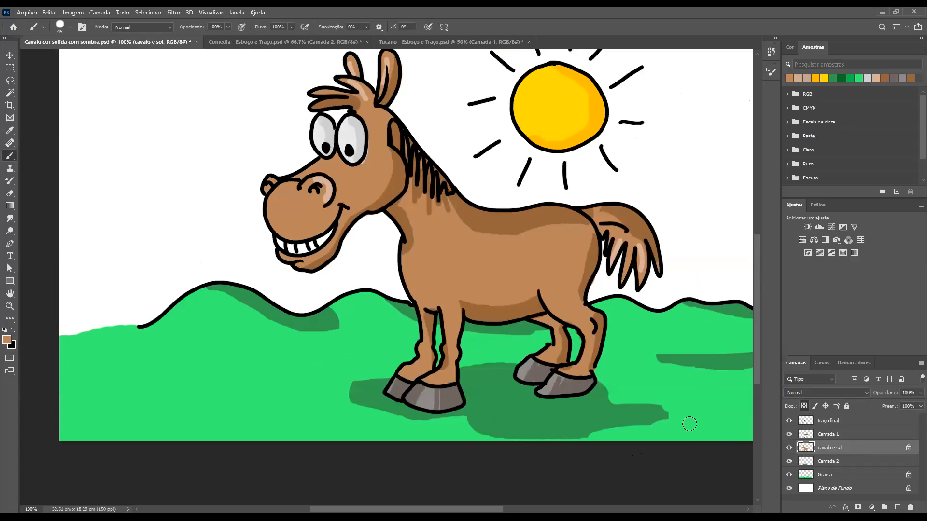
{"action": "key", "text": "ctrl+minus"}
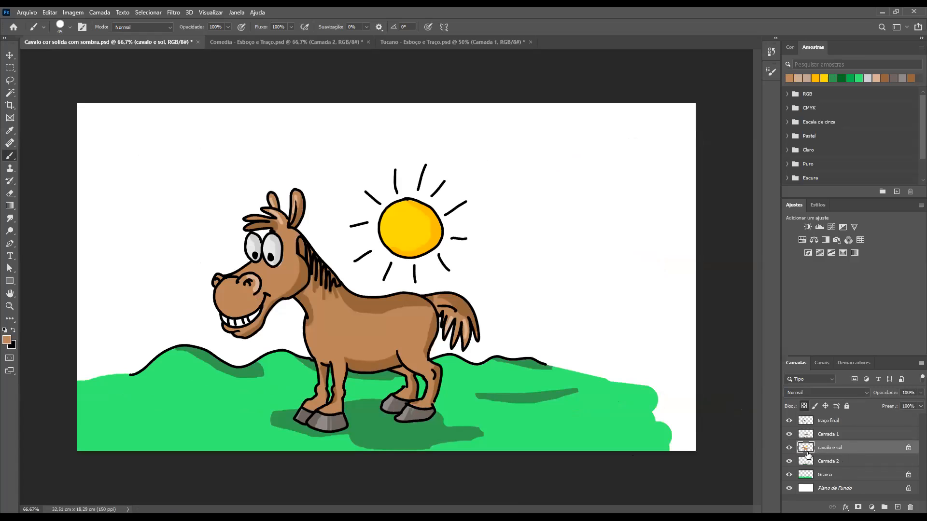
Hide and duplicate the "Camada 1" shading layer, and hide the grass shadows on "Camada 2"
{"action": "left_click", "coordinate": [790, 435]}
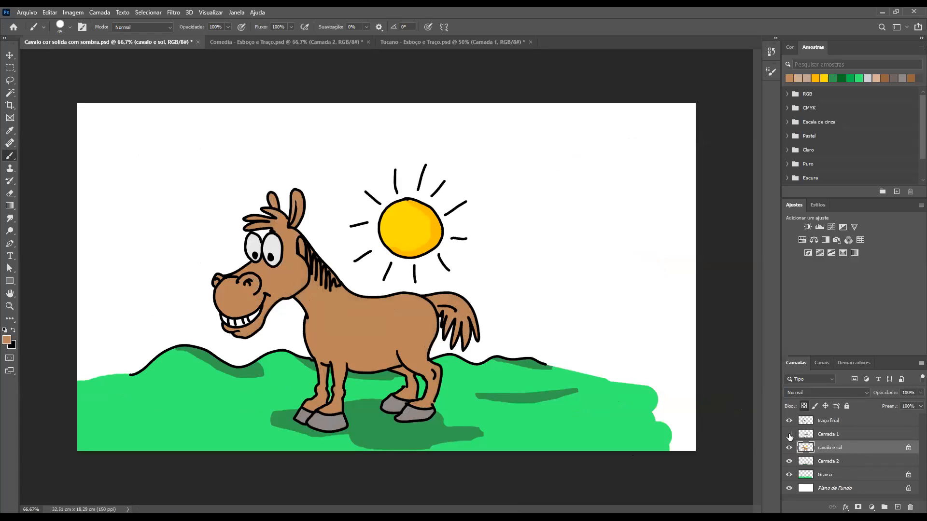
{"action": "left_click_drag", "start_coordinate": [810, 434], "coordinate": [898, 507]}
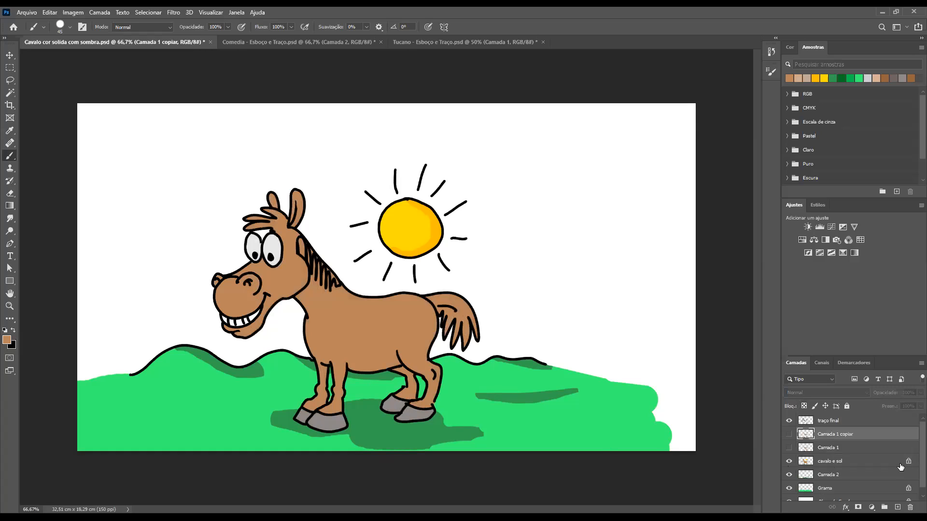
{"action": "left_click", "coordinate": [790, 475]}
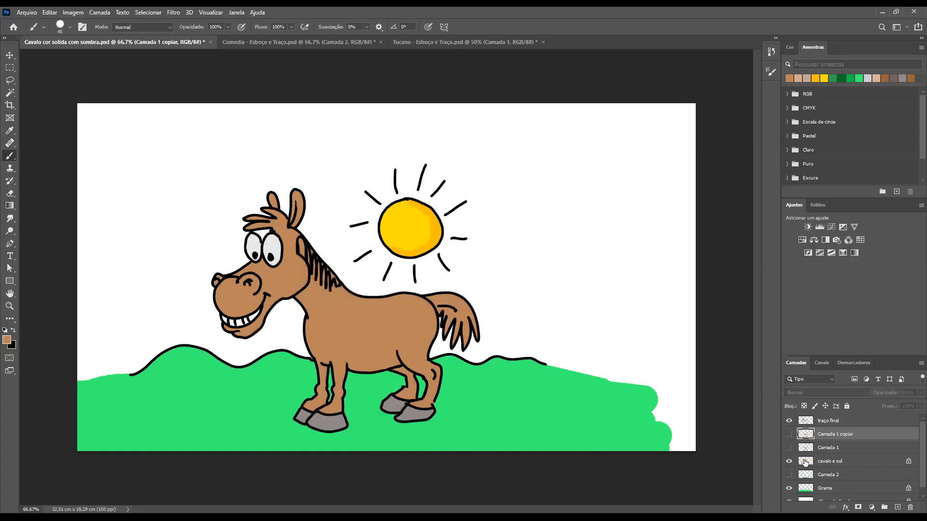
Check the "cavalo e sol" and "Camada 1" layers by toggling them, and make a second duplicate of "Camada 1"
{"action": "left_click", "coordinate": [804, 463]}
{"action": "left_click", "coordinate": [789, 462]}
{"action": "left_click", "coordinate": [789, 461]}
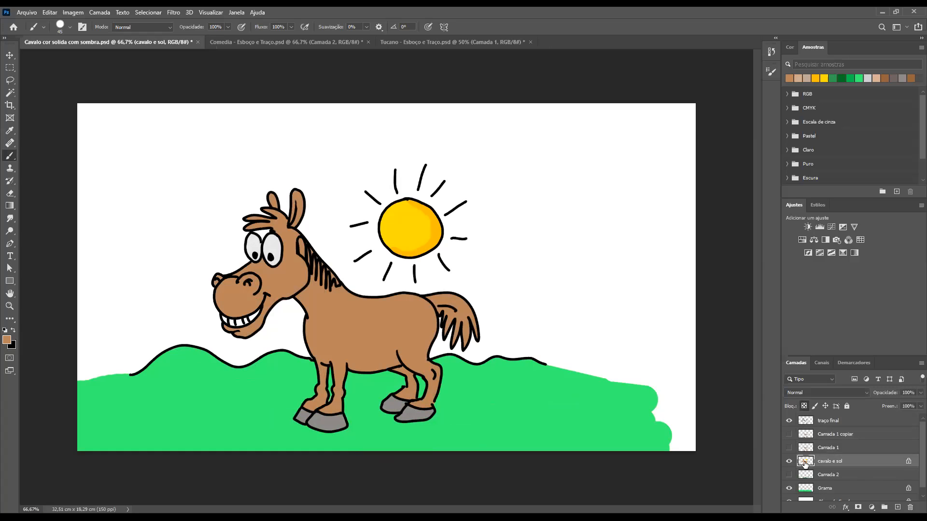
{"action": "left_click", "coordinate": [789, 448]}
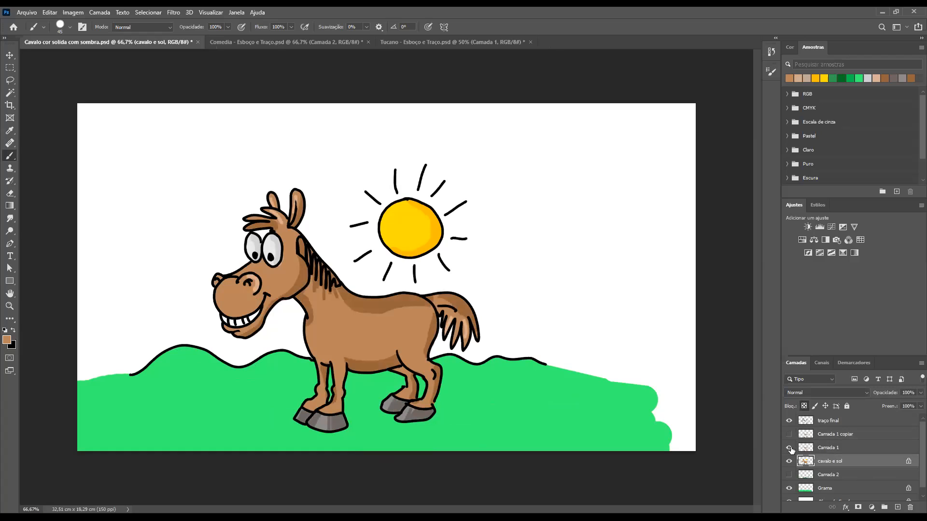
{"action": "left_click", "coordinate": [789, 448]}
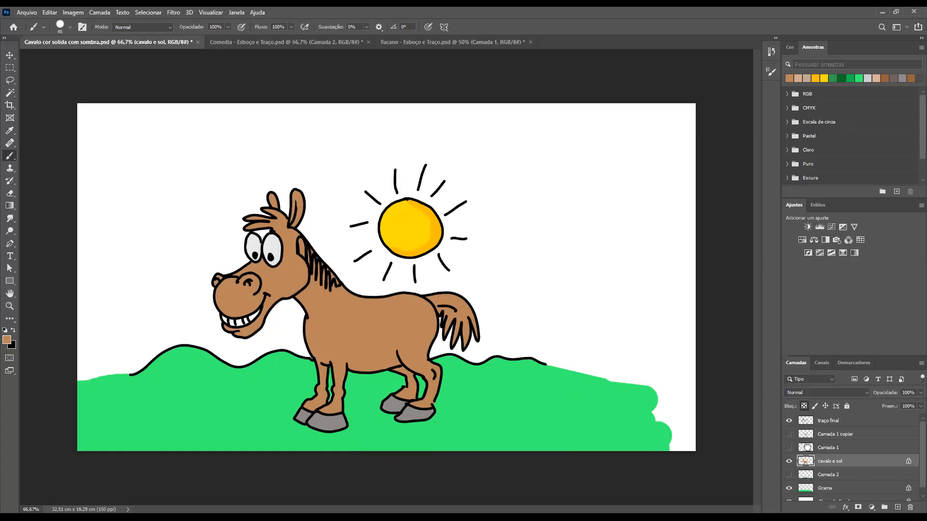
{"action": "left_click_drag", "start_coordinate": [828, 448], "coordinate": [898, 508]}
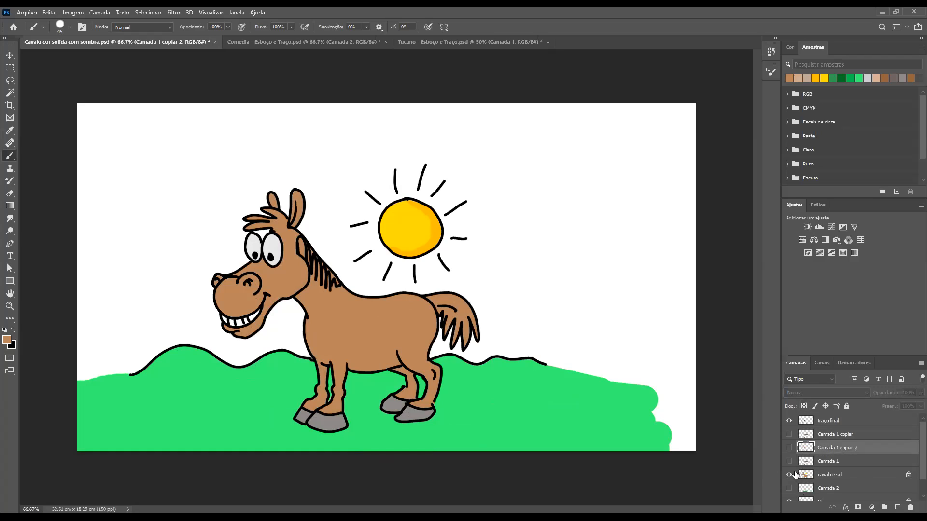
Paint over the sun's orange shading on the "cavalo e sol" layer with the sun's sampled yellow
{"action": "left_click", "coordinate": [789, 476]}
{"action": "left_click", "coordinate": [789, 476]}
{"action": "left_click", "coordinate": [806, 474]}
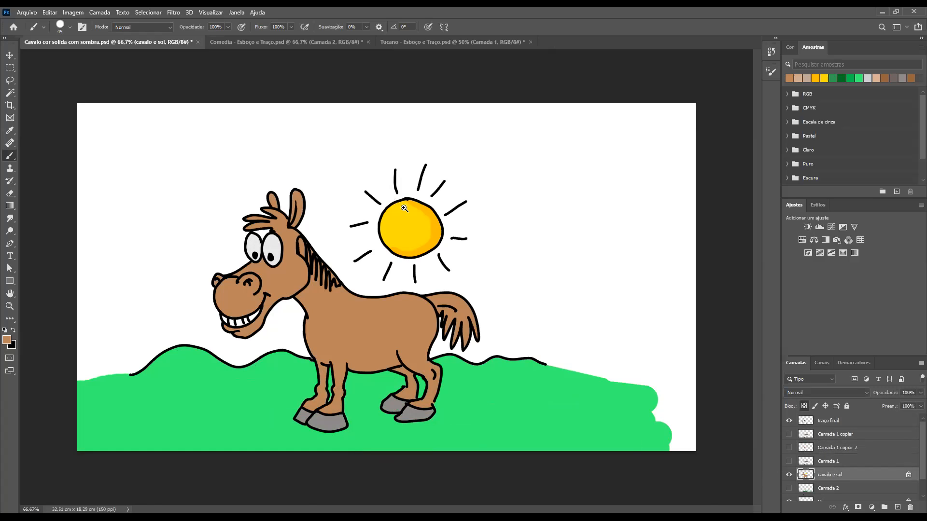
{"action": "scroll", "coordinate": [404, 210], "scroll_direction": "up", "scroll_amount": 5}
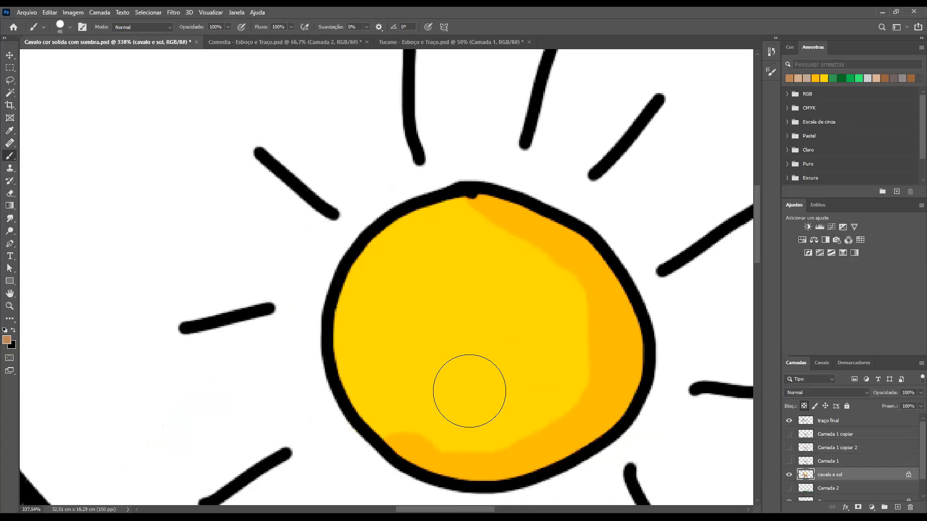
{"action": "left_click", "coordinate": [496, 328], "text": "alt"}
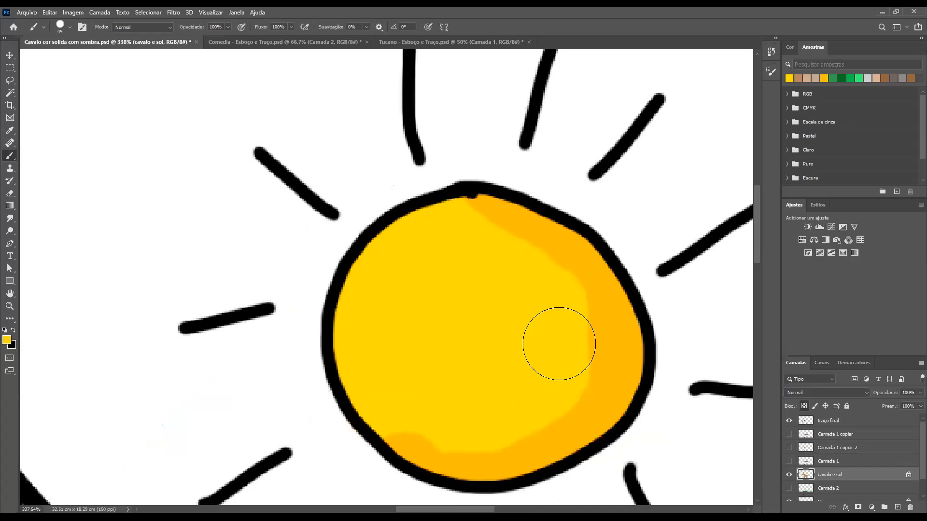
{"action": "mouse_move", "coordinate": [594, 366]}
{"action": "left_mouse_down"}
{"action": "mouse_move", "coordinate": [623, 337]}
{"action": "mouse_move", "coordinate": [577, 260]}
{"action": "left_mouse_up"}
{"action": "mouse_move", "coordinate": [502, 230]}
{"action": "left_mouse_down"}
{"action": "mouse_move", "coordinate": [575, 278]}
{"action": "mouse_move", "coordinate": [603, 385]}
{"action": "mouse_move", "coordinate": [557, 434]}
{"action": "mouse_move", "coordinate": [406, 434]}
{"action": "mouse_move", "coordinate": [387, 403]}
{"action": "mouse_move", "coordinate": [395, 427]}
{"action": "mouse_move", "coordinate": [586, 398]}
{"action": "left_mouse_up"}
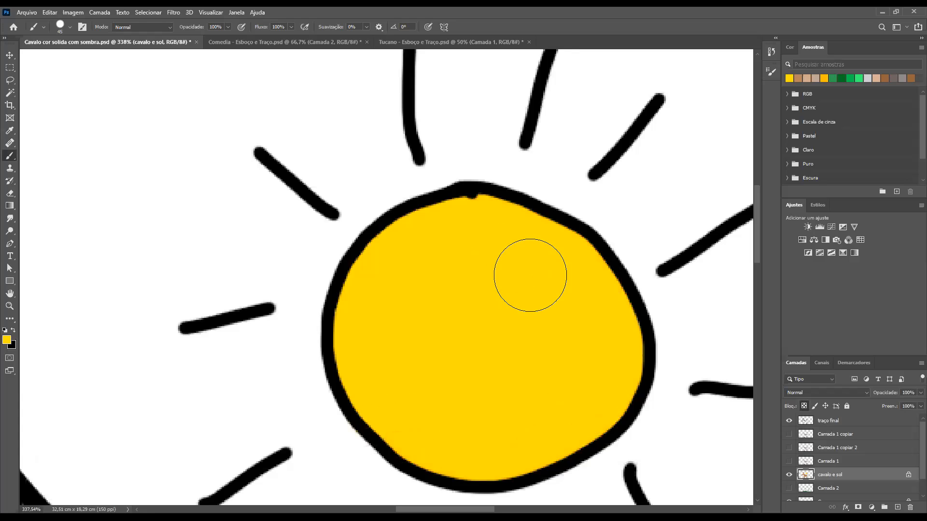
{"action": "key", "text": "ctrl+minus"}
{"action": "key", "text": "ctrl+minus"}
{"action": "key", "text": "ctrl+minus"}
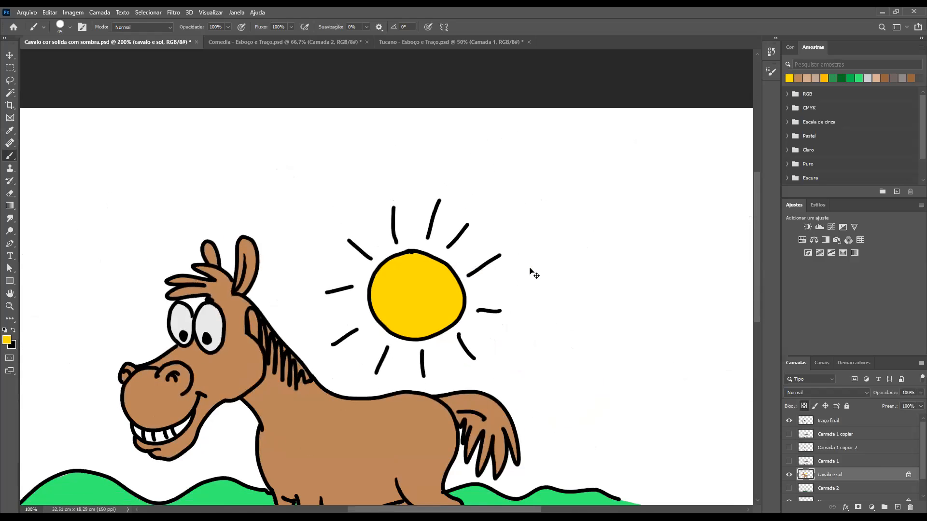
{"action": "key", "text": "ctrl+minus"}
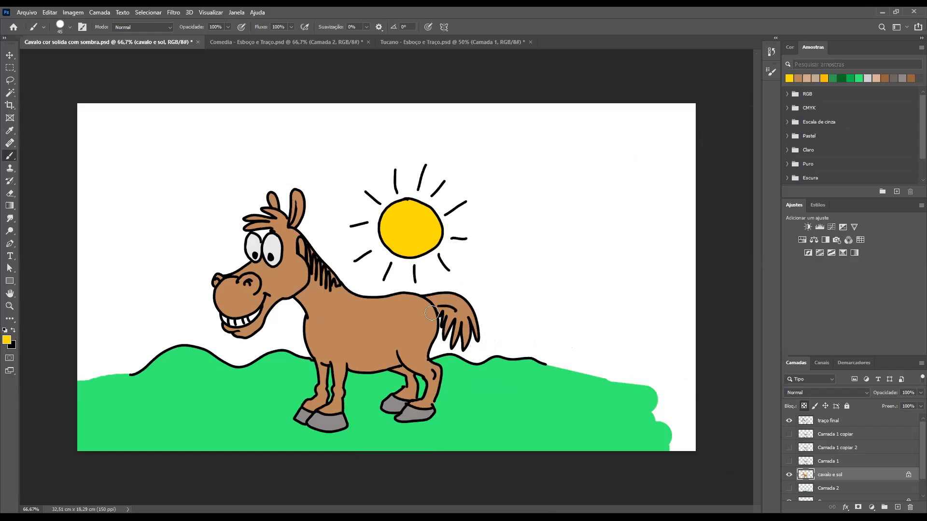
Show the "Camada 1" shading layer and make another duplicate of it
{"action": "left_click", "coordinate": [789, 462]}
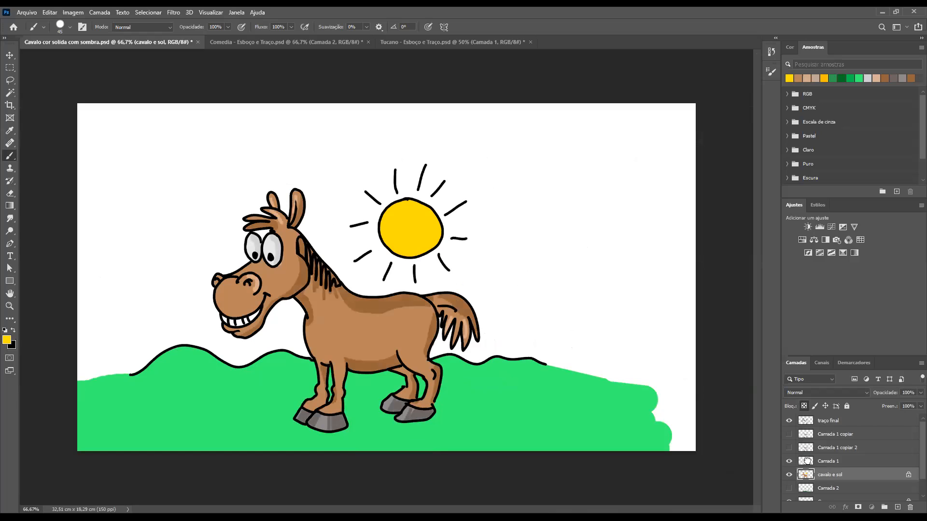
{"action": "left_click_drag", "start_coordinate": [833, 462], "coordinate": [835, 452]}
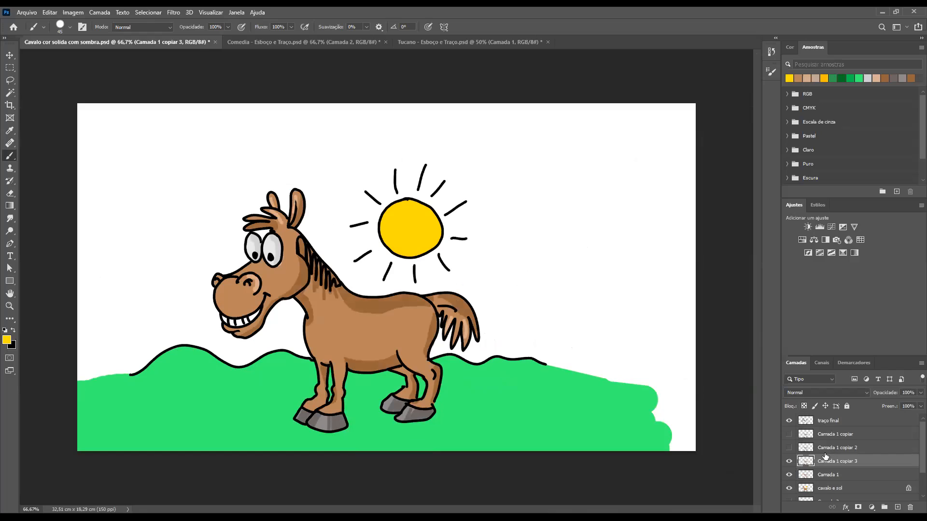
{"action": "left_click", "coordinate": [807, 451], "text": "ctrl"}
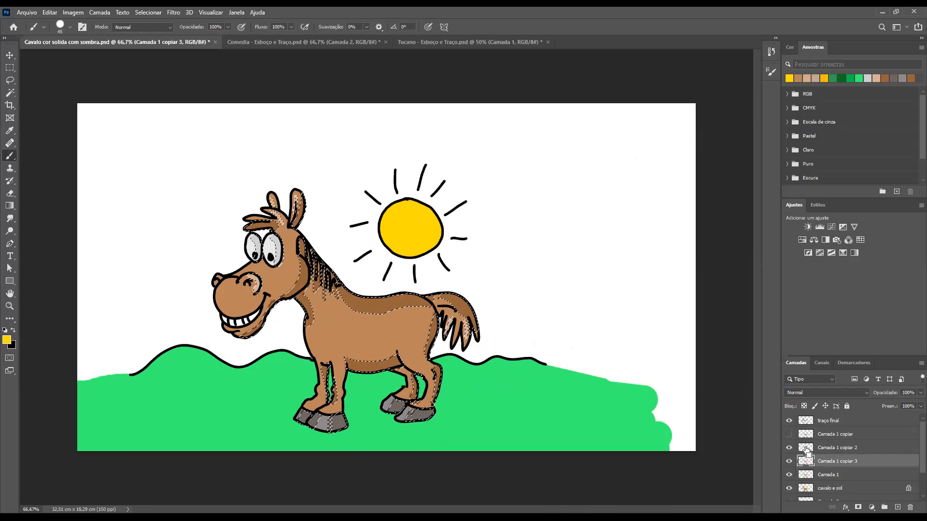
{"action": "key", "text": "ctrl+d"}
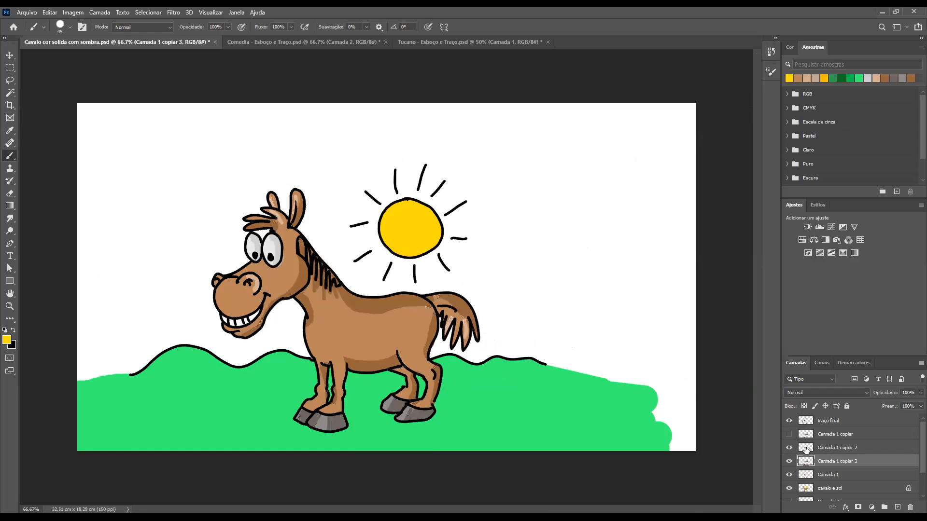
Delete the "Camada 1" shading layer with all its duplicates, and the "Camada 2" grass shadow layer
{"action": "left_click_drag", "start_coordinate": [904, 504], "coordinate": [909, 507]}
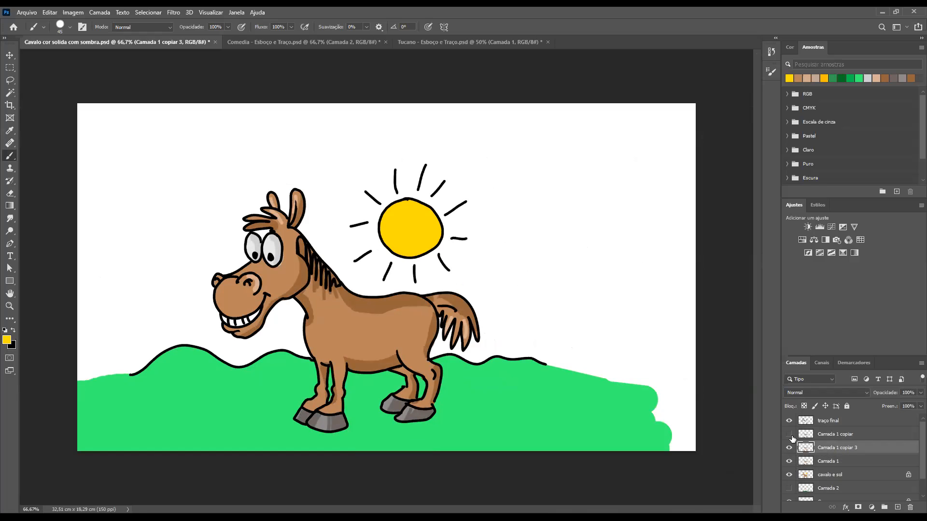
{"action": "left_click_drag", "start_coordinate": [809, 436], "coordinate": [909, 507]}
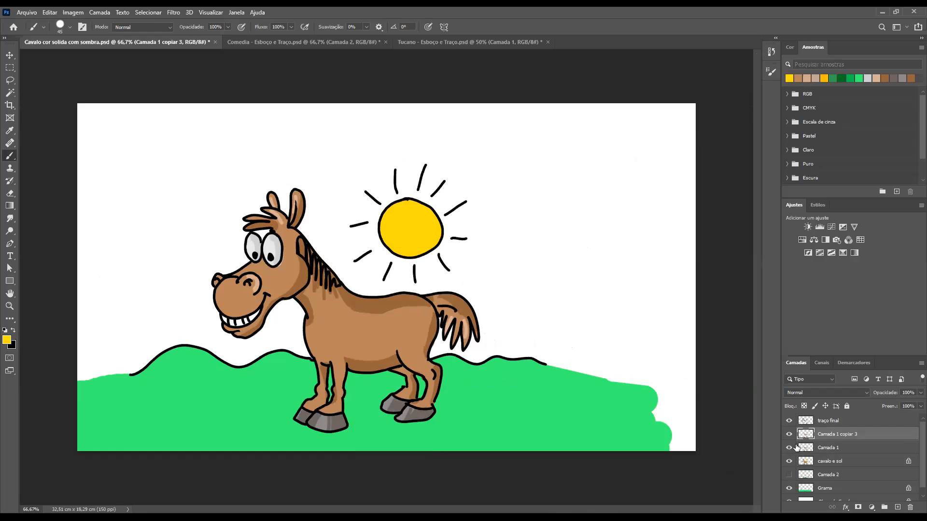
{"action": "left_click", "coordinate": [789, 436]}
{"action": "left_click", "coordinate": [789, 435]}
{"action": "left_click", "coordinate": [907, 505]}
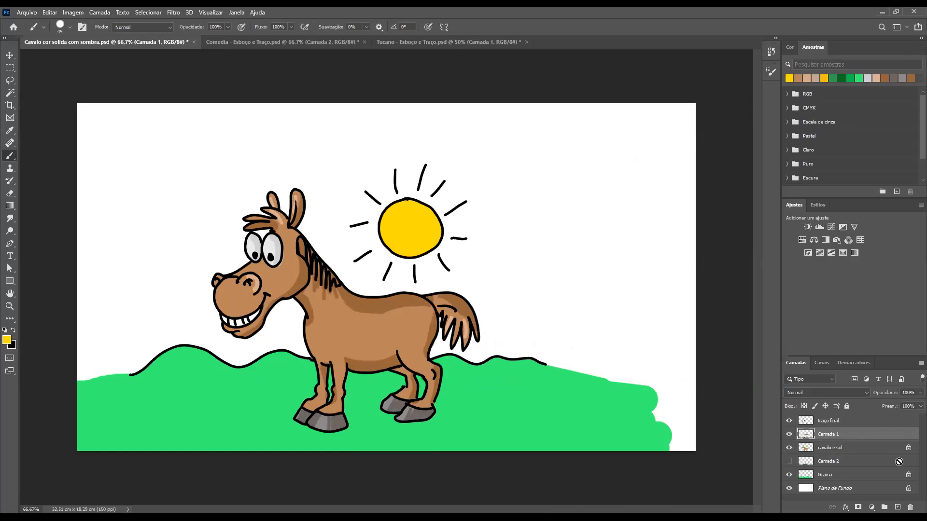
{"action": "left_click", "coordinate": [908, 505]}
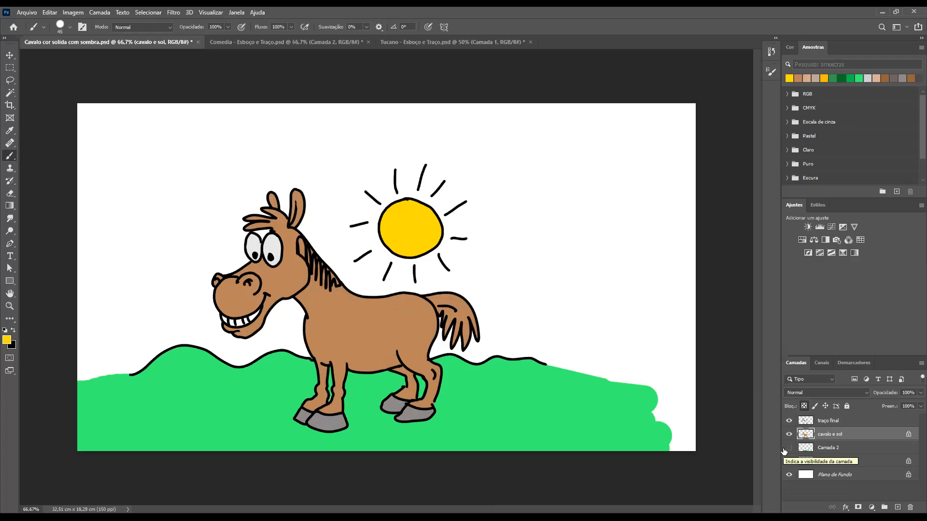
{"action": "left_click", "coordinate": [789, 448]}
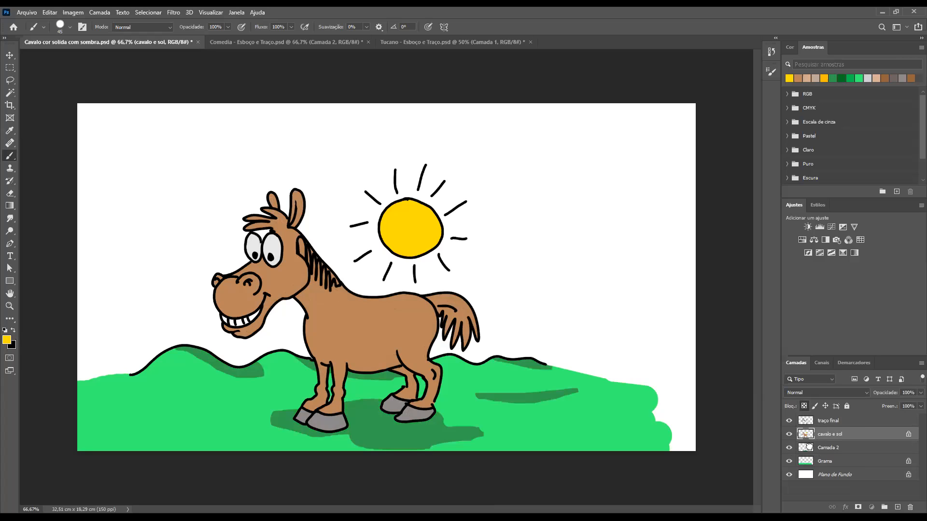
{"action": "left_click_drag", "start_coordinate": [840, 448], "coordinate": [910, 507]}
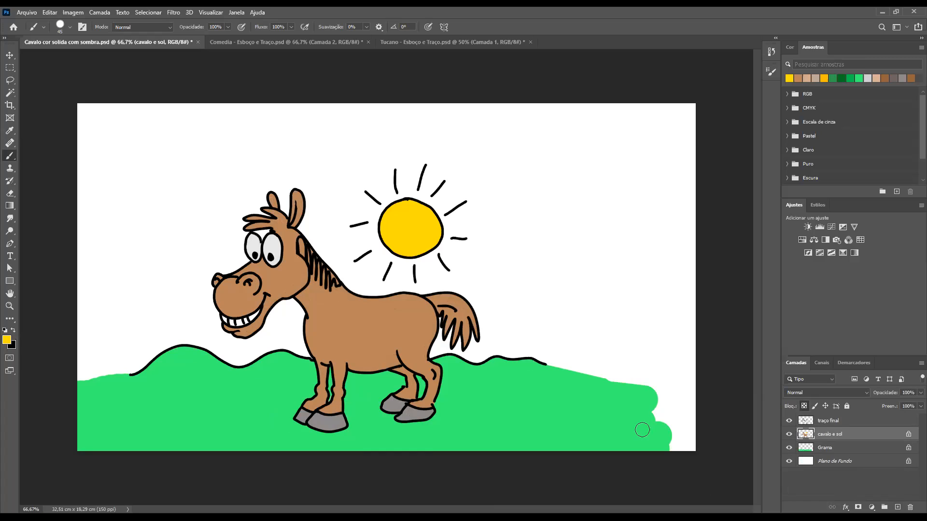
Sample the horse's body brown and set the foreground colour to a slightly darker brown
{"action": "left_click", "coordinate": [358, 317], "text": "alt"}
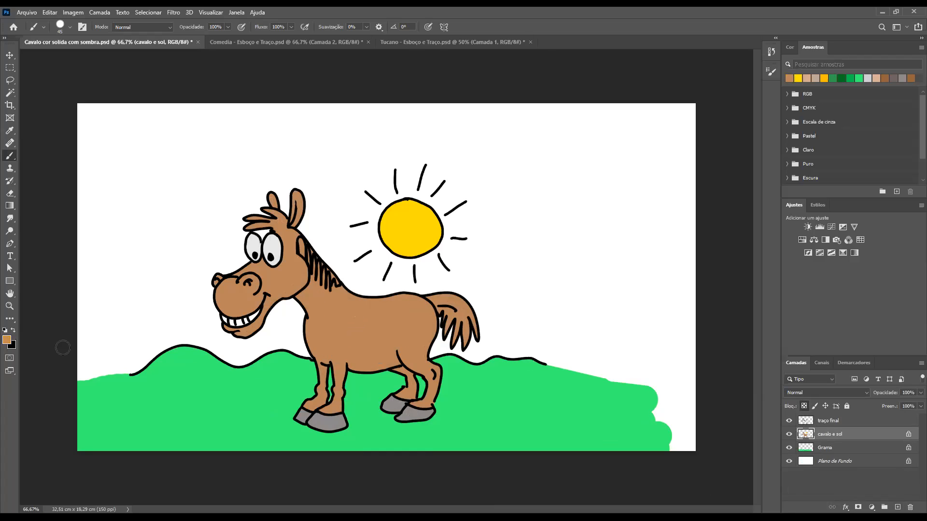
{"action": "left_click", "coordinate": [6, 340]}
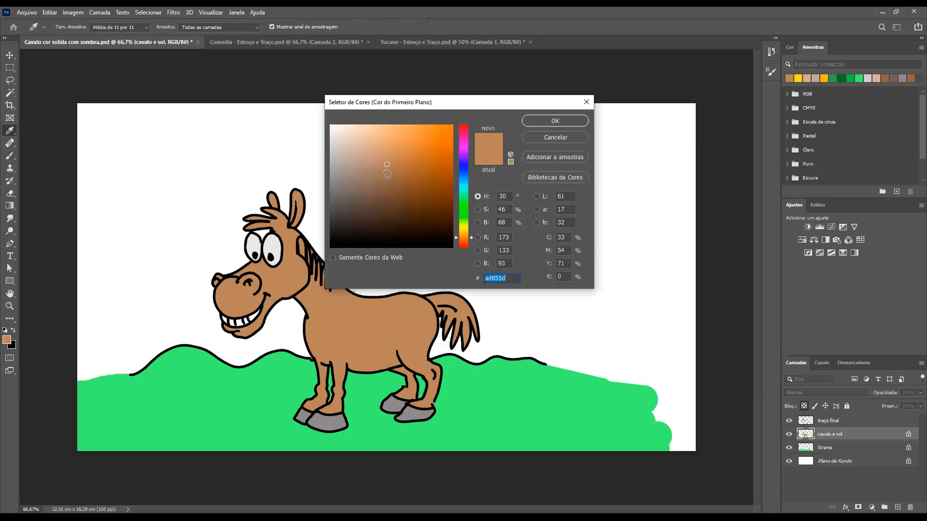
{"action": "left_click", "coordinate": [387, 174]}
{"action": "left_click", "coordinate": [555, 121]}
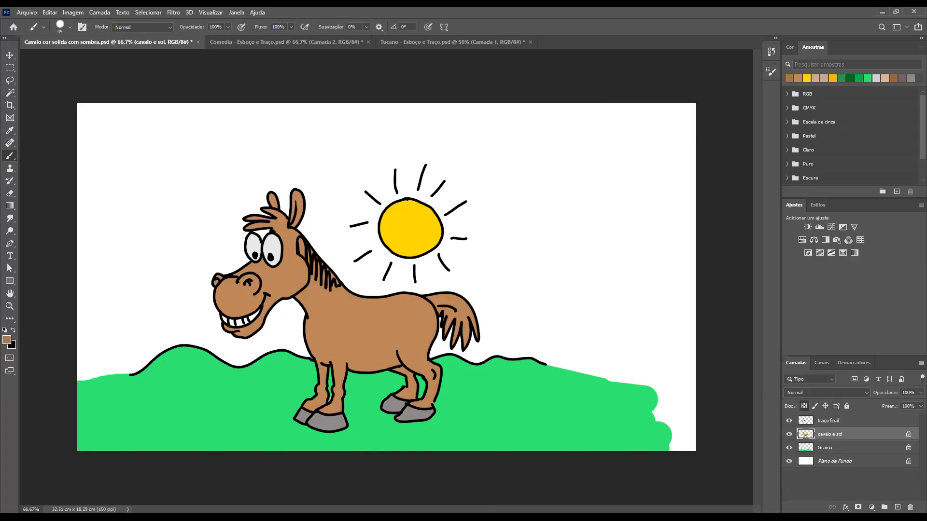
Create a new layer above "cavalo e sol" and name it "sombra"
{"action": "left_click", "coordinate": [898, 507]}
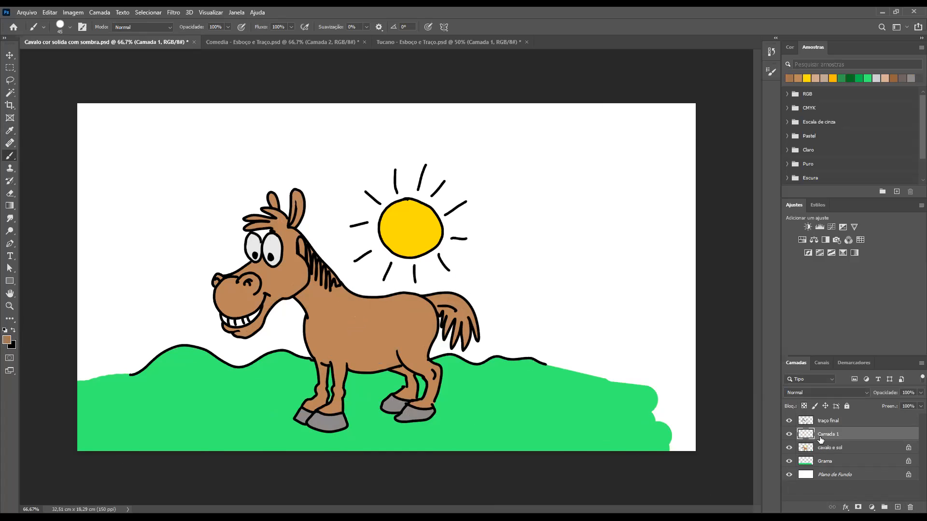
{"action": "double_click", "coordinate": [821, 435]}
{"action": "type", "text": "s"}
{"action": "key", "text": "Return"}
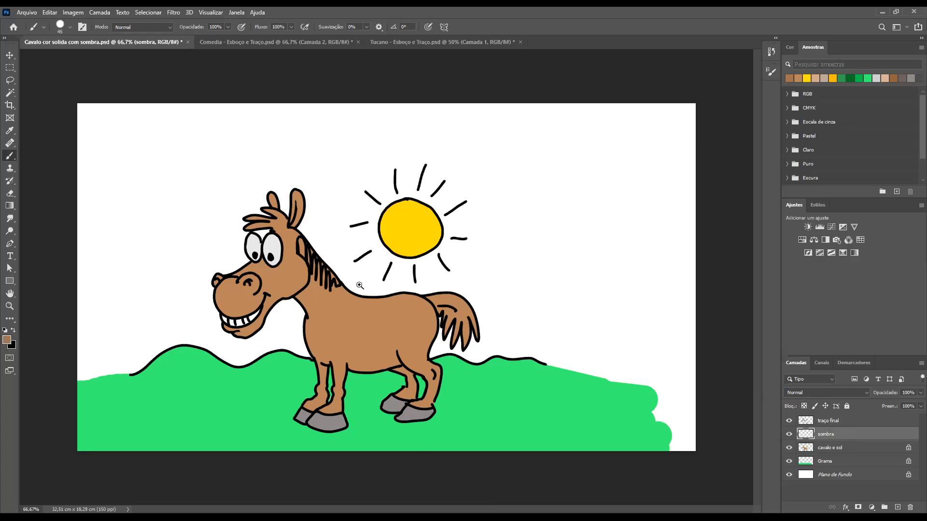
Try a shadow stroke on the horse's tail with the 40 px hard brush on the "sombra" layer
{"action": "left_click_drag", "start_coordinate": [338, 280], "coordinate": [378, 288]}
{"action": "key", "text": "bracketleft"}
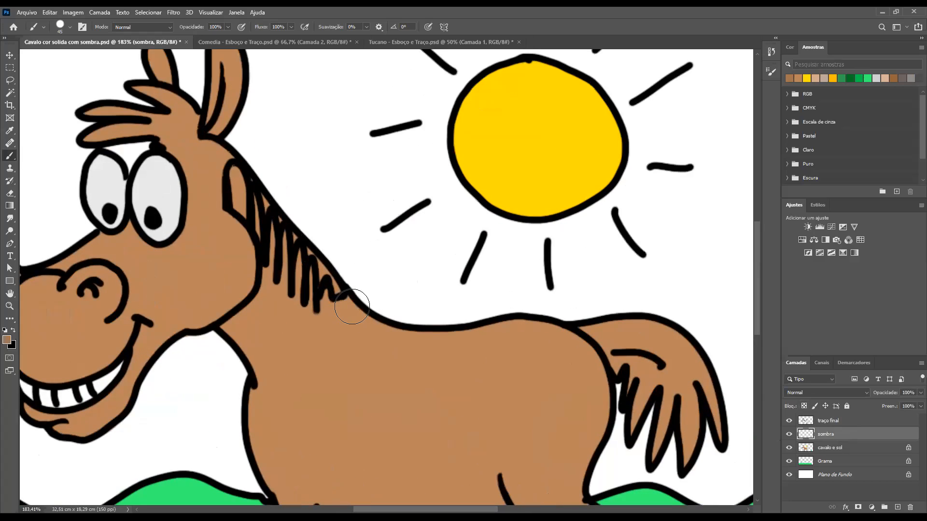
{"action": "key", "text": "ctrl+1"}
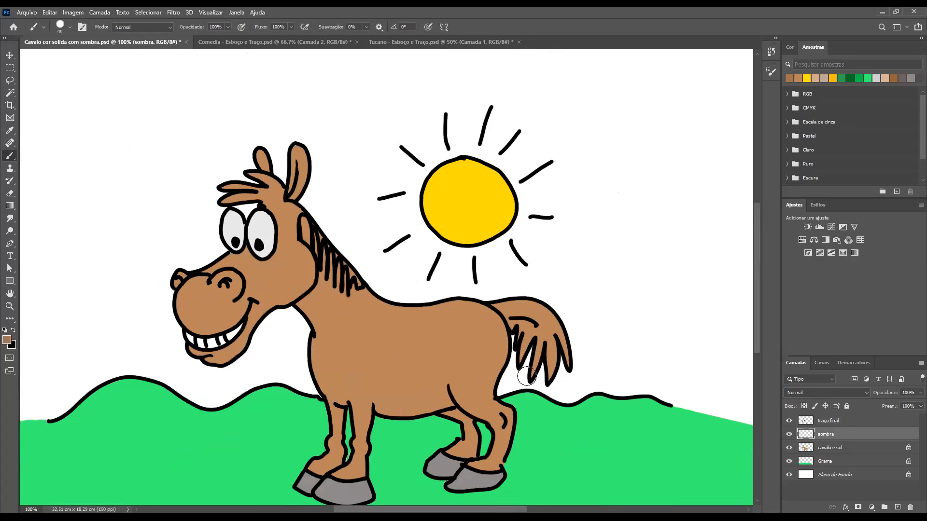
{"action": "mouse_move", "coordinate": [523, 336]}
{"action": "left_mouse_down"}
{"action": "mouse_move", "coordinate": [509, 374]}
{"action": "mouse_move", "coordinate": [526, 354]}
{"action": "left_mouse_up"}
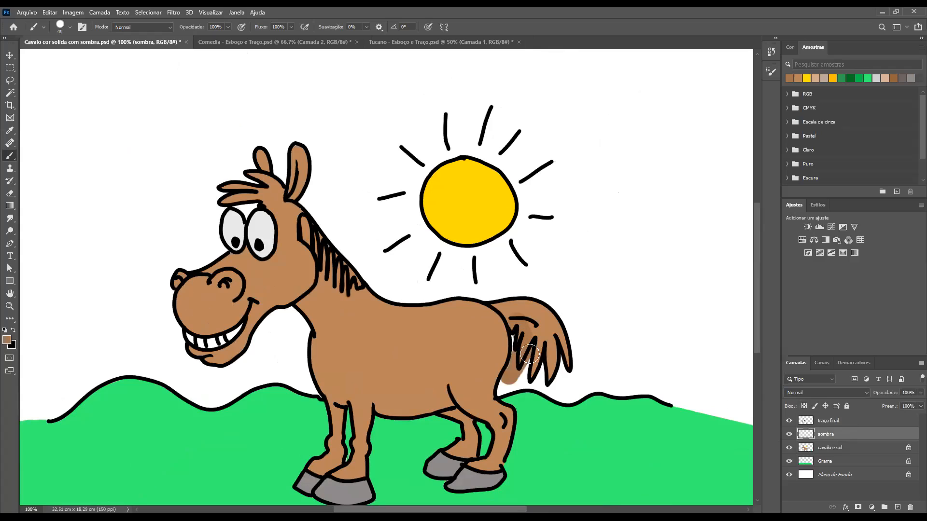
{"action": "key", "text": "ctrl+z"}
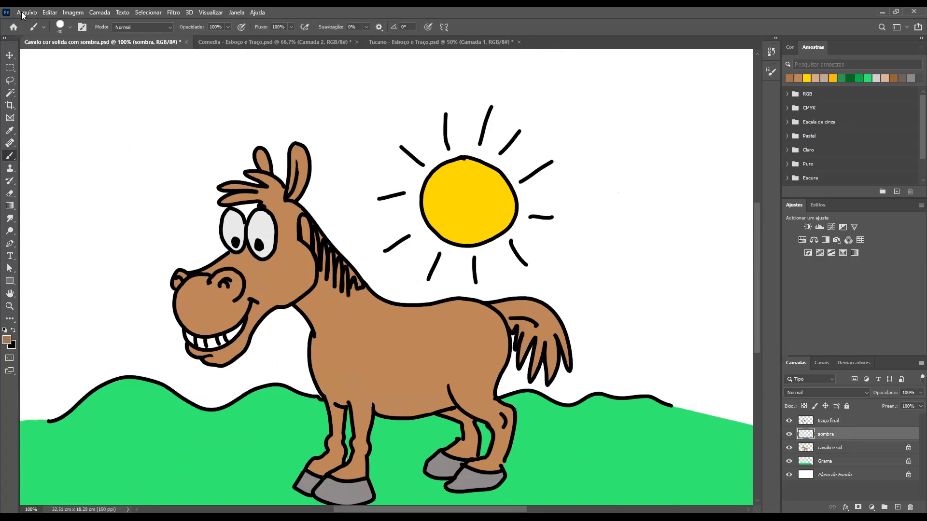
Switch to the soft round brush "Redondo macio" at 89 px with 0% hardness
{"action": "left_click", "coordinate": [70, 29]}
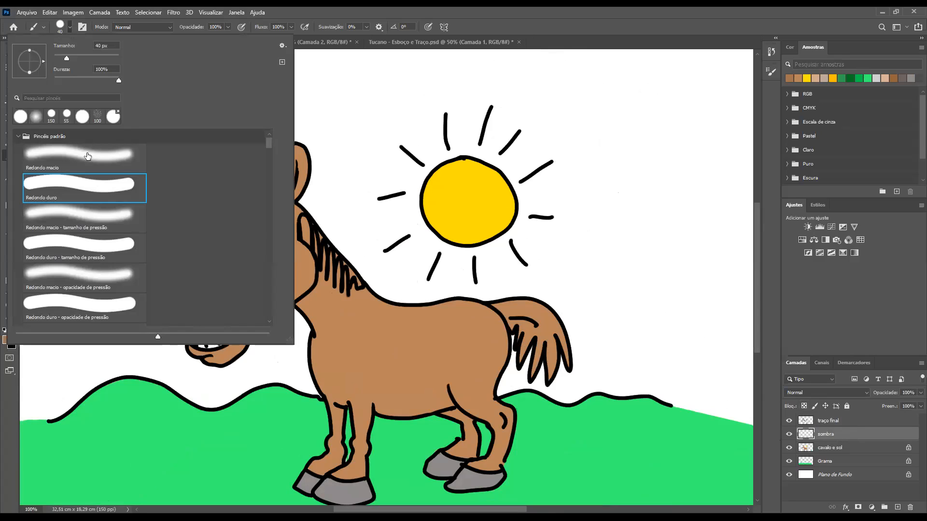
{"action": "left_click", "coordinate": [78, 168]}
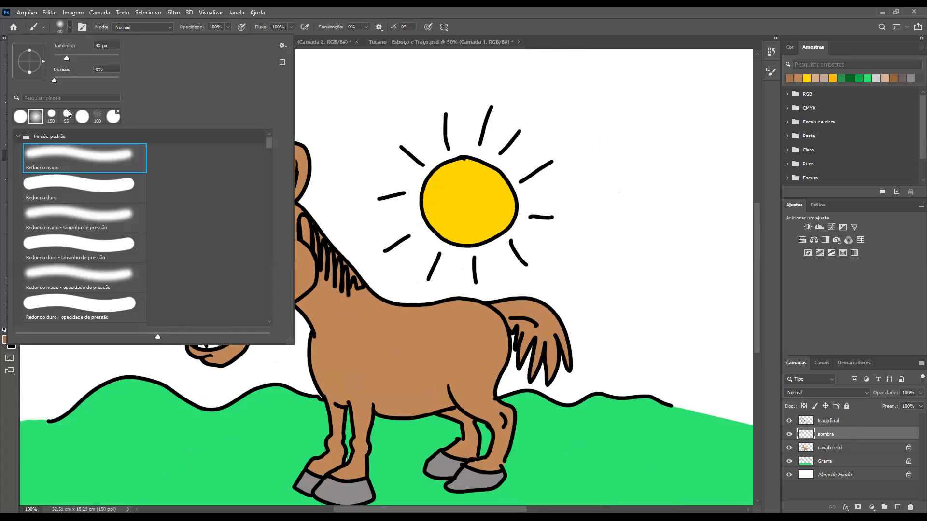
{"action": "left_click_drag", "start_coordinate": [54, 80], "coordinate": [24, 77]}
{"action": "left_click_drag", "start_coordinate": [81, 58], "coordinate": [84, 59]}
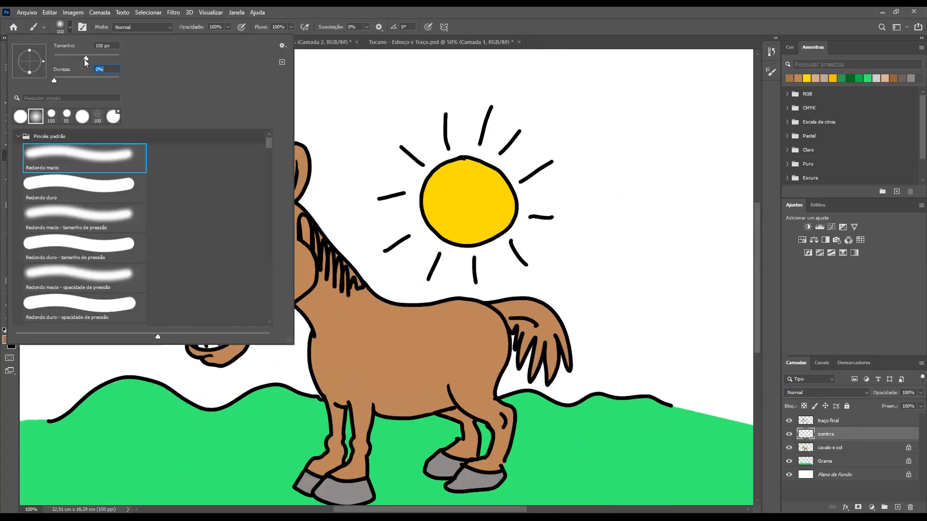
{"action": "left_click", "coordinate": [34, 118]}
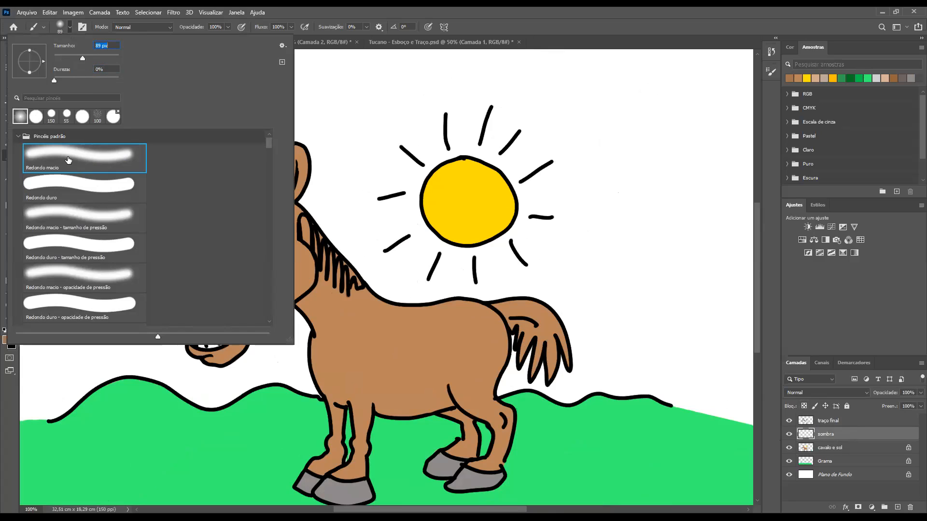
{"action": "left_click", "coordinate": [601, 283]}
{"action": "key", "text": "ctrl+z"}
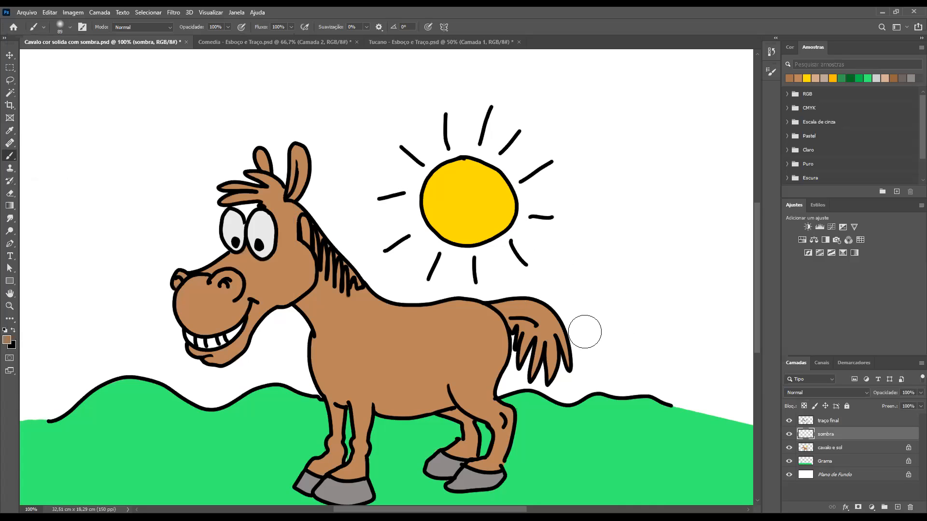
Lock the transparent pixels of the "sombra" layer and set the foreground to a darker brown
{"action": "left_click", "coordinate": [805, 408]}
{"action": "left_click", "coordinate": [390, 185]}
{"action": "left_click", "coordinate": [556, 121]}
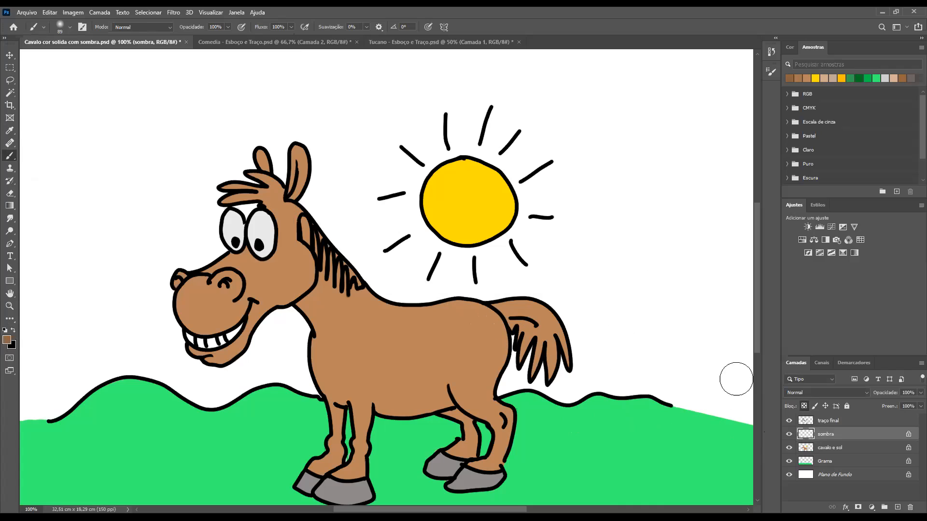
Load the horse and sun outline as a selection and unlock the transparent pixels of the visible "sombra" layer
{"action": "left_click_drag", "start_coordinate": [799, 438], "coordinate": [807, 433]}
{"action": "key", "text": "Delete"}
{"action": "left_click", "coordinate": [789, 434]}
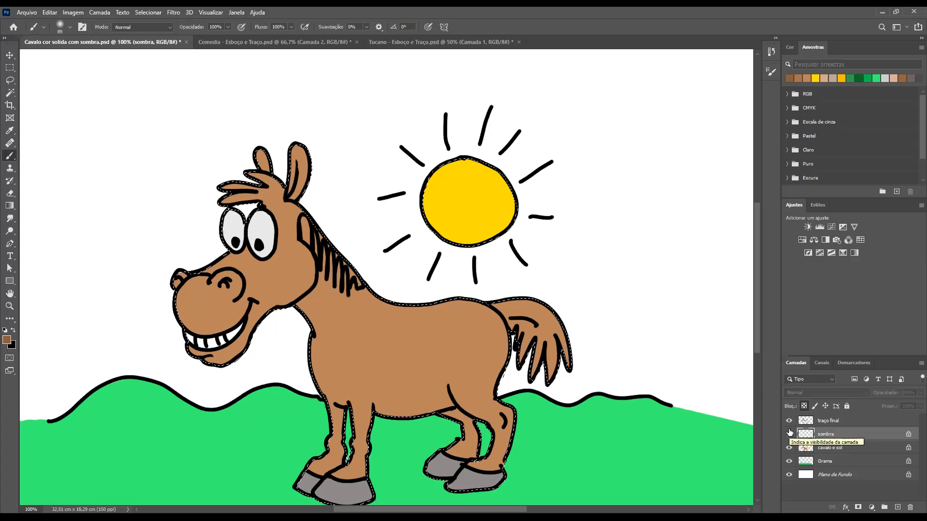
{"action": "key", "text": "ctrl+d"}
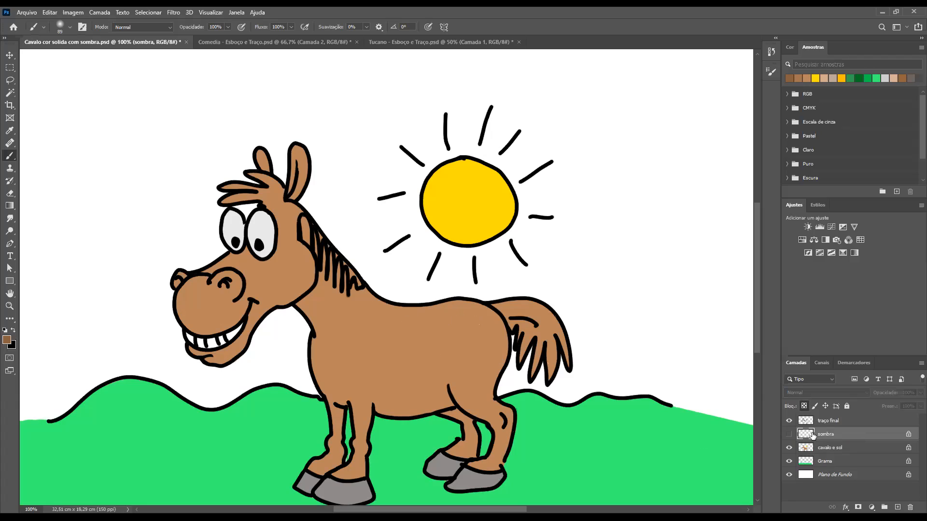
{"action": "left_click", "coordinate": [788, 434]}
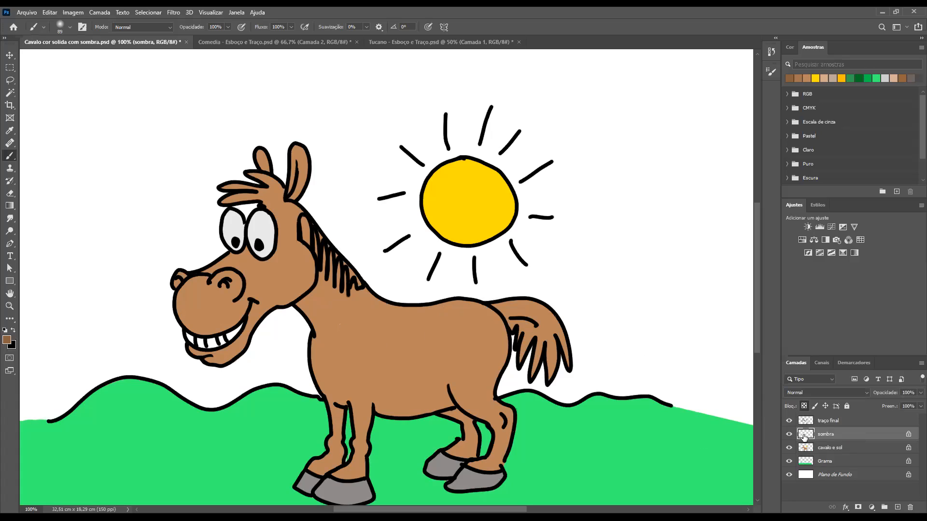
{"action": "left_click", "coordinate": [803, 408]}
Paint soft brown shadows on the tail strands and down the rump edge, reducing the brush to 45 px for the rump
{"action": "left_click", "coordinate": [520, 343]}
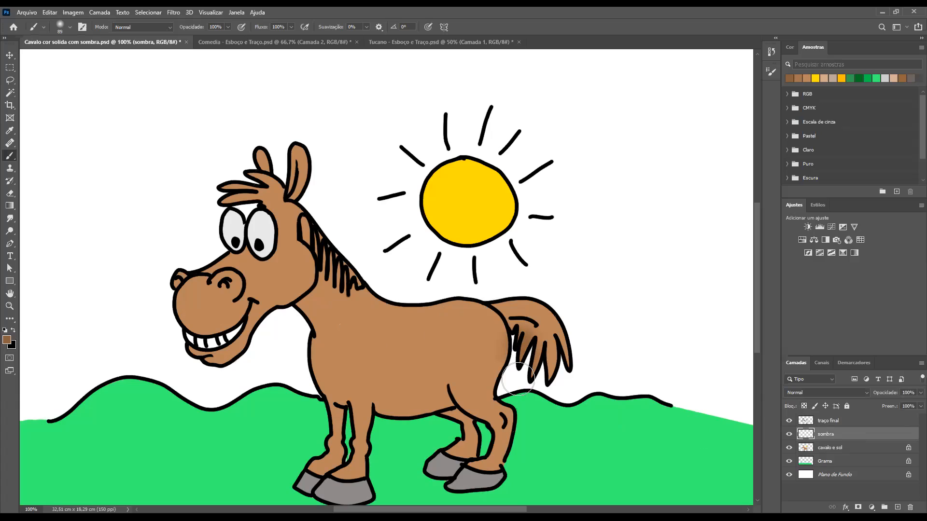
{"action": "left_click_drag", "start_coordinate": [544, 350], "coordinate": [555, 389]}
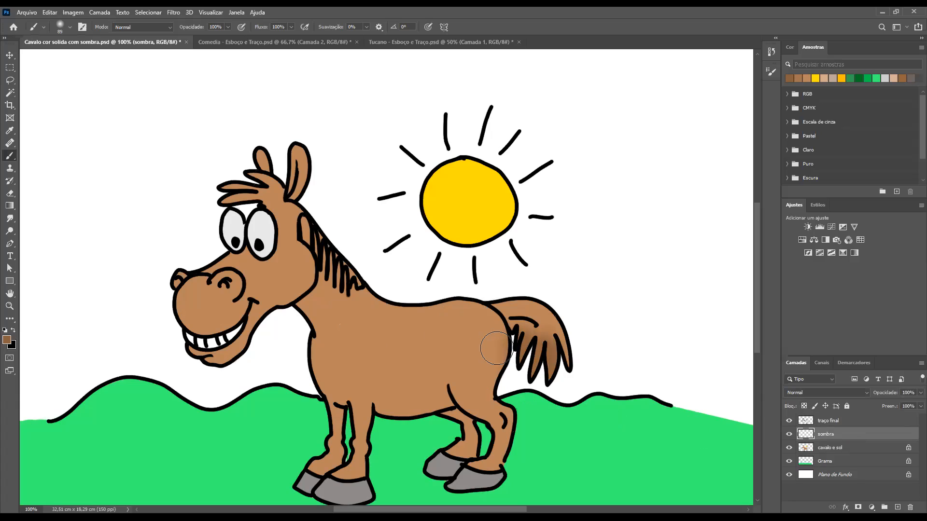
{"action": "key", "text": "bracketleft"}
{"action": "key", "text": "bracketleft"}
{"action": "key", "text": "bracketleft"}
{"action": "left_click_drag", "start_coordinate": [504, 326], "coordinate": [503, 398]}
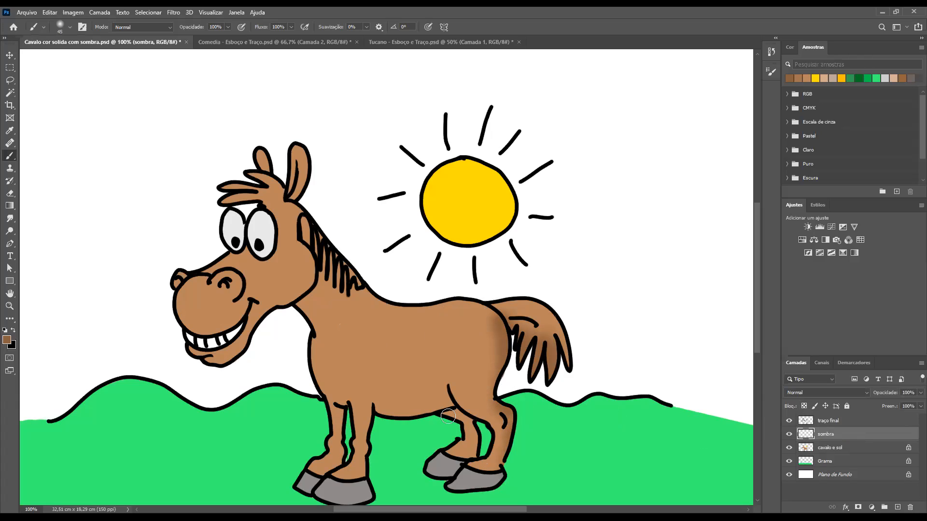
Shade the far hind leg, the neck and chest edge and the front legs with the 40 px soft brush
{"action": "left_click_drag", "start_coordinate": [454, 415], "coordinate": [477, 452]}
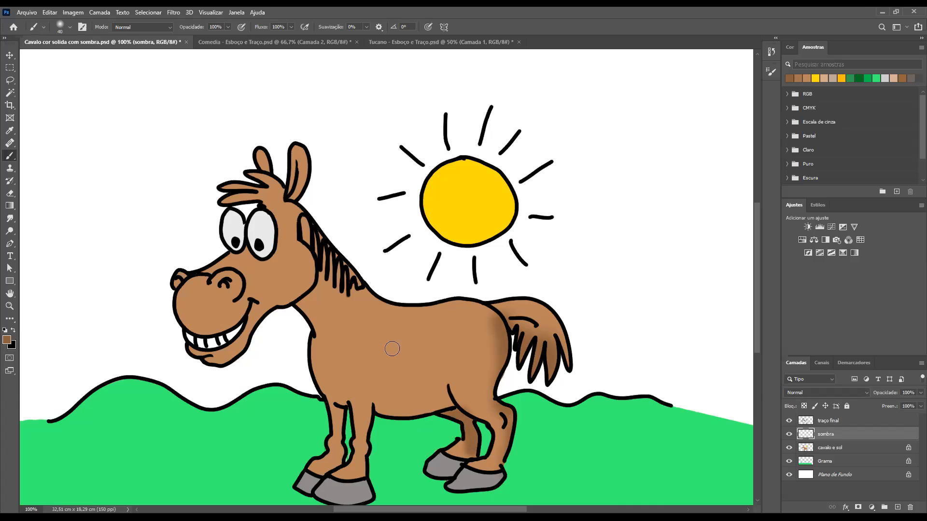
{"action": "mouse_move", "coordinate": [296, 308]}
{"action": "left_mouse_down"}
{"action": "mouse_move", "coordinate": [314, 342]}
{"action": "mouse_move", "coordinate": [311, 394]}
{"action": "left_mouse_up"}
{"action": "mouse_move", "coordinate": [345, 424]}
{"action": "left_mouse_down"}
{"action": "mouse_move", "coordinate": [350, 446]}
{"action": "mouse_move", "coordinate": [380, 435]}
{"action": "mouse_move", "coordinate": [374, 415]}
{"action": "mouse_move", "coordinate": [368, 487]}
{"action": "left_mouse_up"}
Set the brush to 100 px and 30% opacity and paint a soft shadow across the horse's belly
{"action": "key", "text": "bracketright"}
{"action": "key", "text": "bracketright"}
{"action": "key", "text": "bracketright"}
{"action": "key", "text": "bracketright"}
{"action": "key", "text": "bracketright"}
{"action": "key", "text": "bracketright"}
{"action": "key", "text": "bracketright"}
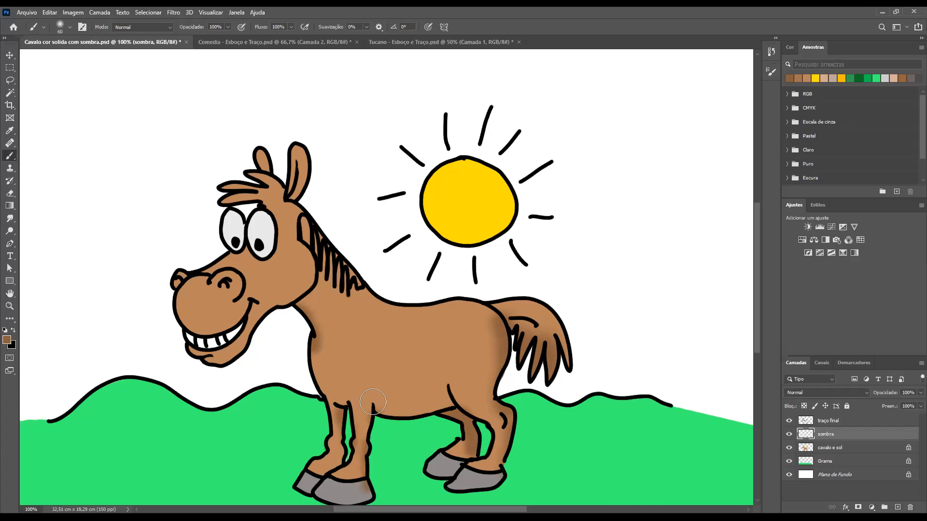
{"action": "key", "text": "bracketright"}
{"action": "key", "text": "2"}
{"action": "key", "text": "3"}
{"action": "mouse_move", "coordinate": [365, 400]}
{"action": "left_mouse_down"}
{"action": "mouse_move", "coordinate": [395, 417]}
{"action": "mouse_move", "coordinate": [448, 407]}
{"action": "mouse_move", "coordinate": [359, 420]}
{"action": "mouse_move", "coordinate": [355, 413]}
{"action": "mouse_move", "coordinate": [414, 418]}
{"action": "mouse_move", "coordinate": [447, 406]}
{"action": "left_mouse_up"}
{"action": "mouse_move", "coordinate": [385, 383]}
{"action": "left_mouse_down"}
{"action": "mouse_move", "coordinate": [444, 418]}
{"action": "mouse_move", "coordinate": [358, 417]}
{"action": "left_mouse_up"}
Reduce the brush to 50 px and shade the lower belly, the back of the cheek and both ears at 30% opacity
{"action": "key", "text": "bracketleft"}
{"action": "key", "text": "bracketleft"}
{"action": "key", "text": "bracketleft"}
{"action": "key", "text": "bracketleft"}
{"action": "key", "text": "bracketleft"}
{"action": "key", "text": "bracketleft"}
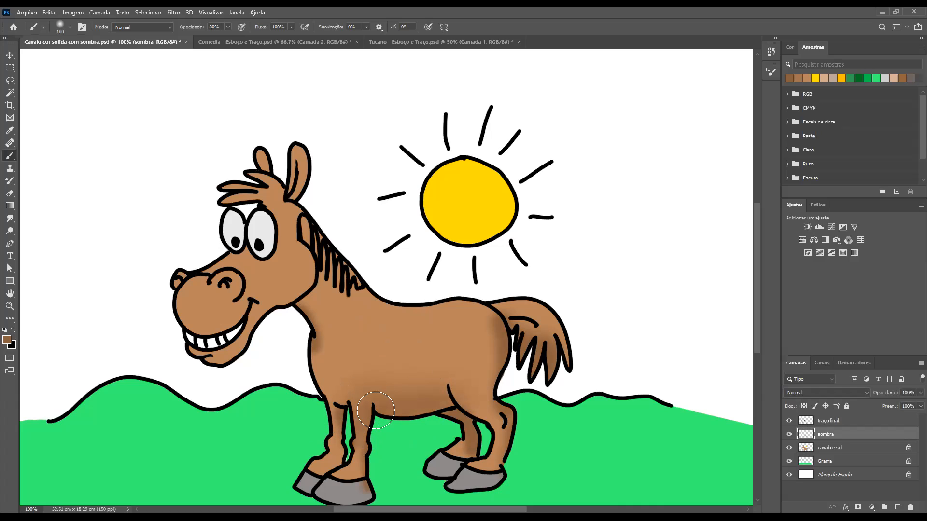
{"action": "key", "text": "bracketleft"}
{"action": "mouse_move", "coordinate": [438, 411]}
{"action": "left_mouse_down"}
{"action": "mouse_move", "coordinate": [360, 412]}
{"action": "mouse_move", "coordinate": [447, 409]}
{"action": "mouse_move", "coordinate": [378, 416]}
{"action": "left_mouse_up"}
{"action": "mouse_move", "coordinate": [310, 290]}
{"action": "left_mouse_down"}
{"action": "mouse_move", "coordinate": [285, 298]}
{"action": "mouse_move", "coordinate": [302, 246]}
{"action": "mouse_move", "coordinate": [309, 287]}
{"action": "mouse_move", "coordinate": [272, 303]}
{"action": "mouse_move", "coordinate": [297, 250]}
{"action": "mouse_move", "coordinate": [307, 277]}
{"action": "mouse_move", "coordinate": [256, 322]}
{"action": "mouse_move", "coordinate": [293, 300]}
{"action": "mouse_move", "coordinate": [302, 250]}
{"action": "left_mouse_up"}
{"action": "left_click_drag", "start_coordinate": [309, 170], "coordinate": [289, 207]}
{"action": "mouse_move", "coordinate": [269, 164]}
{"action": "left_mouse_down"}
{"action": "mouse_move", "coordinate": [275, 178]}
{"action": "mouse_move", "coordinate": [264, 167]}
{"action": "left_mouse_up"}
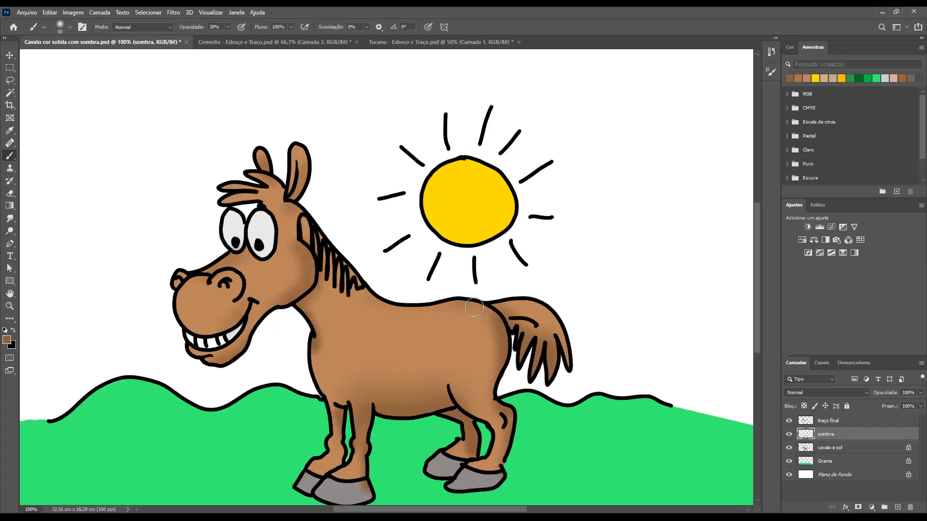
Enlarge the brush to 90 px and add soft shading over the rump and the near hind leg
{"action": "key", "text": "bracketright"}
{"action": "key", "text": "bracketright"}
{"action": "key", "text": "bracketright"}
{"action": "key", "text": "bracketright"}
{"action": "mouse_move", "coordinate": [485, 316]}
{"action": "left_mouse_down"}
{"action": "mouse_move", "coordinate": [498, 332]}
{"action": "mouse_move", "coordinate": [500, 374]}
{"action": "mouse_move", "coordinate": [517, 362]}
{"action": "mouse_move", "coordinate": [501, 401]}
{"action": "mouse_move", "coordinate": [521, 444]}
{"action": "left_mouse_up"}
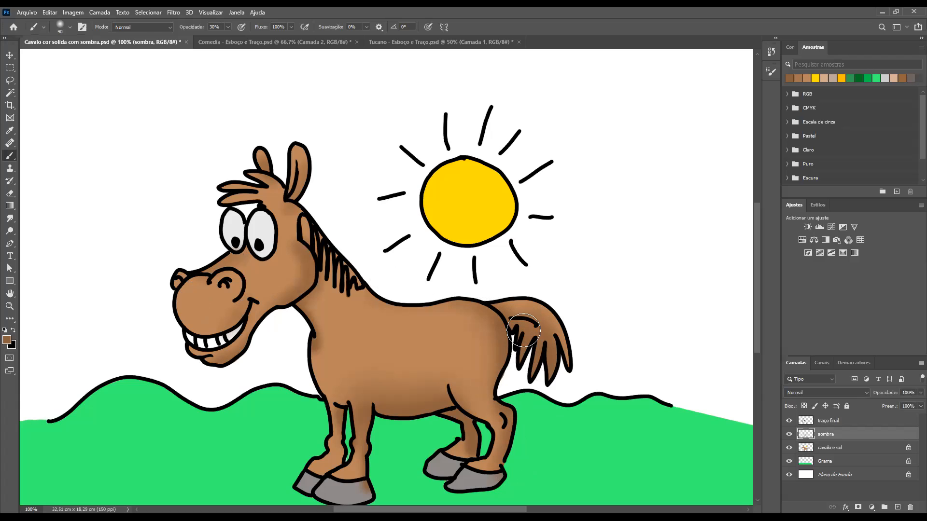
Adjust the brush size and add soft shading at the top of the front legs and along the upper rump
{"action": "left_click_drag", "start_coordinate": [432, 449], "coordinate": [445, 372]}
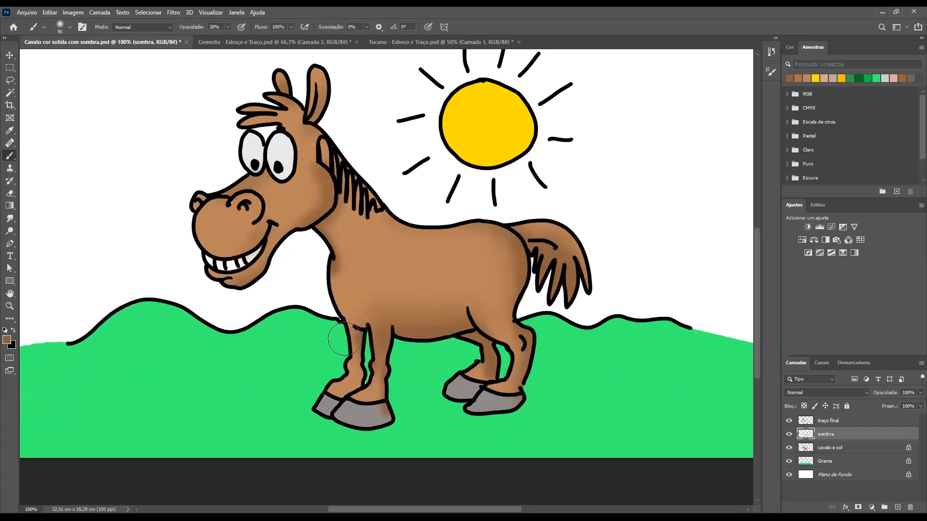
{"action": "key", "text": "bracketleft"}
{"action": "key", "text": "bracketleft"}
{"action": "key", "text": "bracketleft"}
{"action": "key", "text": "bracketleft"}
{"action": "key", "text": "bracketleft"}
{"action": "key", "text": "bracketright"}
{"action": "key", "text": "bracketright"}
{"action": "key", "text": "bracketright"}
{"action": "key", "text": "bracketright"}
{"action": "key", "text": "bracketright"}
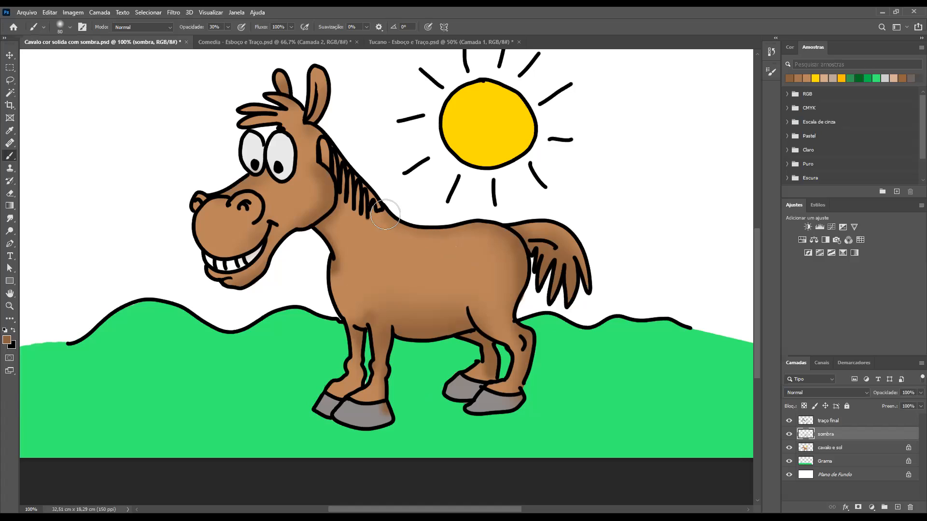
{"action": "left_click_drag", "start_coordinate": [501, 235], "coordinate": [521, 263]}
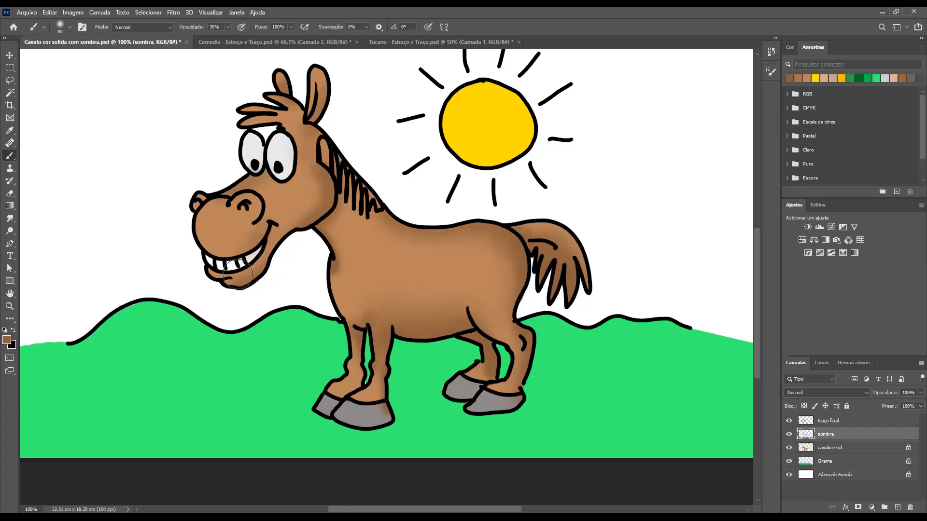
Reduce the brush, raise its opacity to 100% and shade the chest base above the front leg and the area by the thigh
{"action": "key", "text": "bracketleft"}
{"action": "key", "text": "bracketleft"}
{"action": "key", "text": "9"}
{"action": "key", "text": "bracketleft"}
{"action": "key", "text": "bracketleft"}
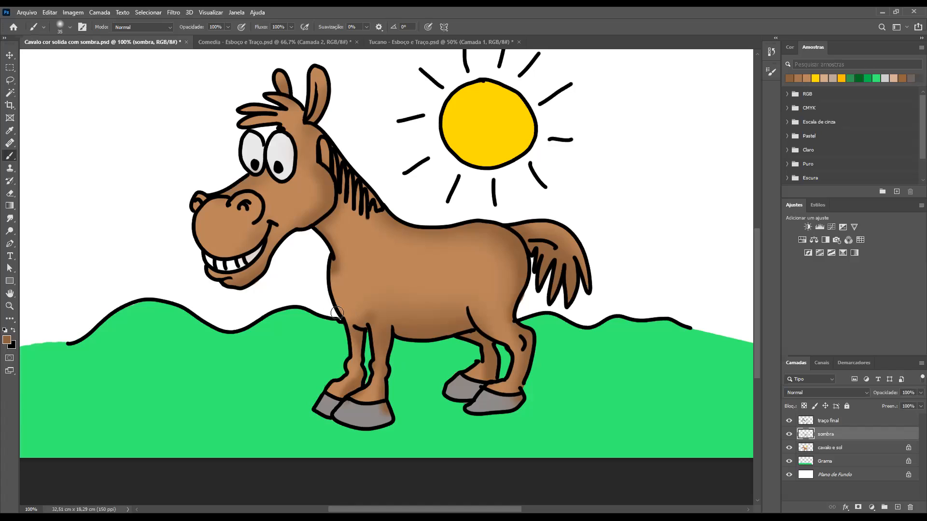
{"action": "left_click_drag", "start_coordinate": [346, 315], "coordinate": [356, 329]}
{"action": "left_click_drag", "start_coordinate": [479, 326], "coordinate": [491, 320]}
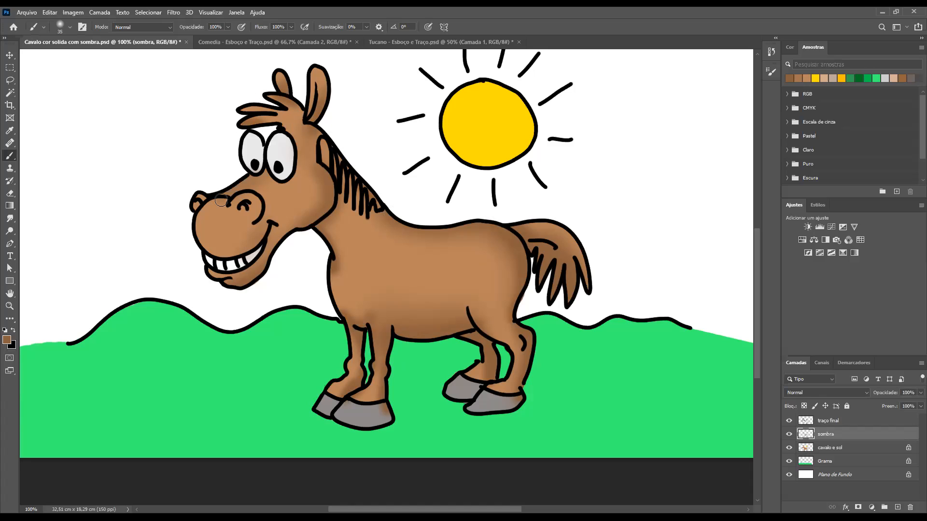
Set the brush blending mode to Multiplicação, with 30% opacity and a 15 px size
{"action": "key", "text": "n"}
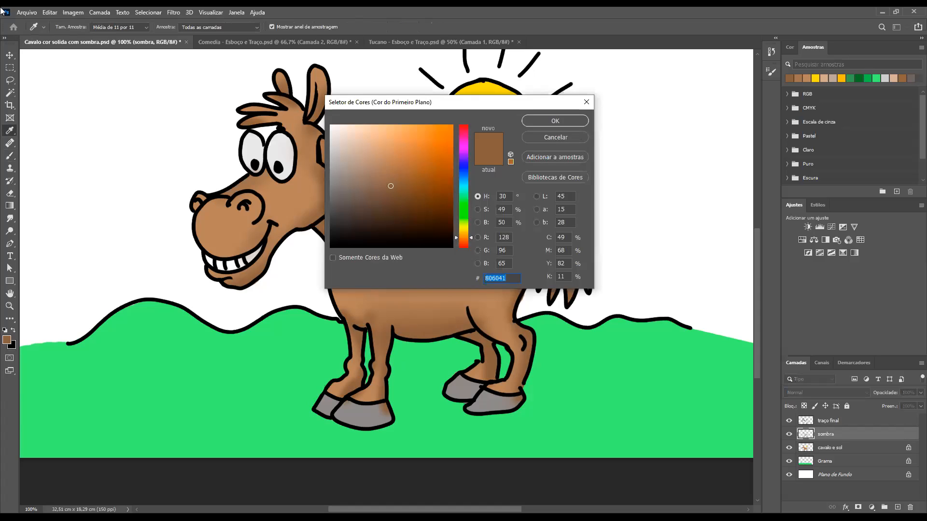
{"action": "left_click", "coordinate": [567, 137]}
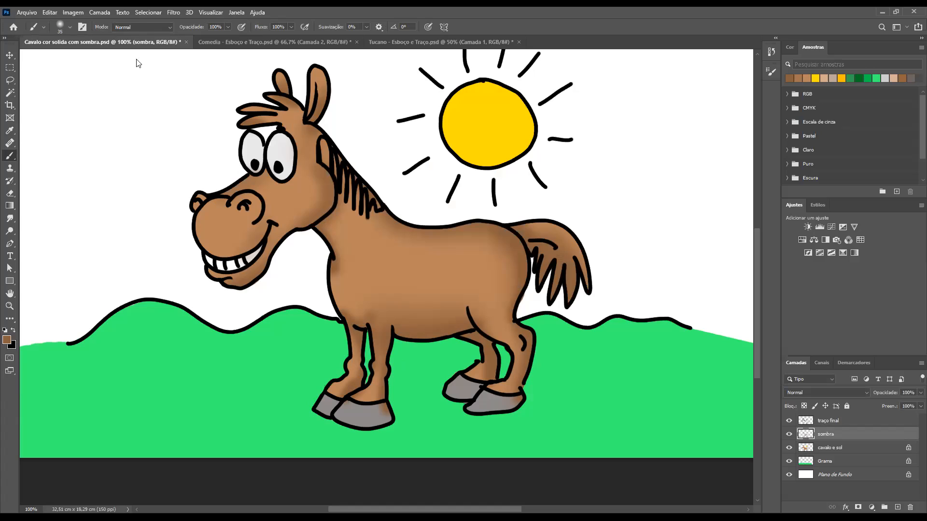
{"action": "left_click", "coordinate": [170, 27]}
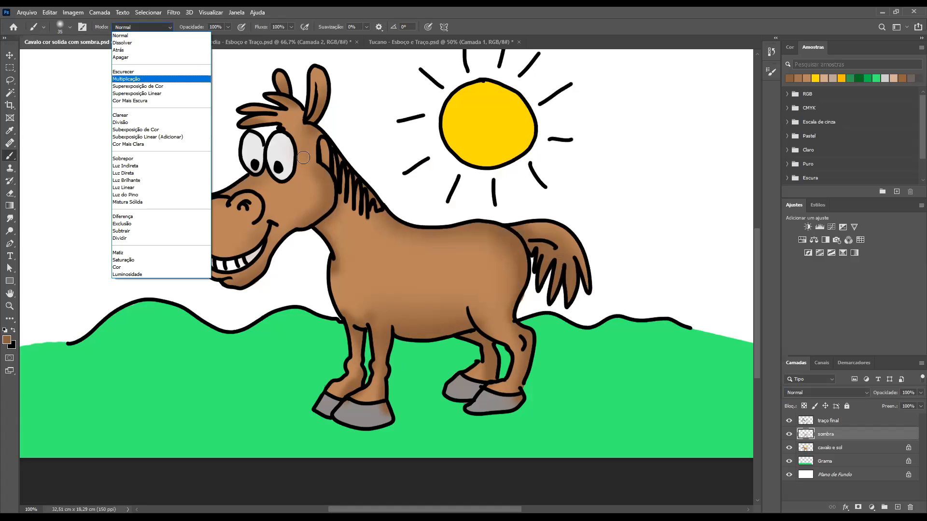
{"action": "key", "text": "Return"}
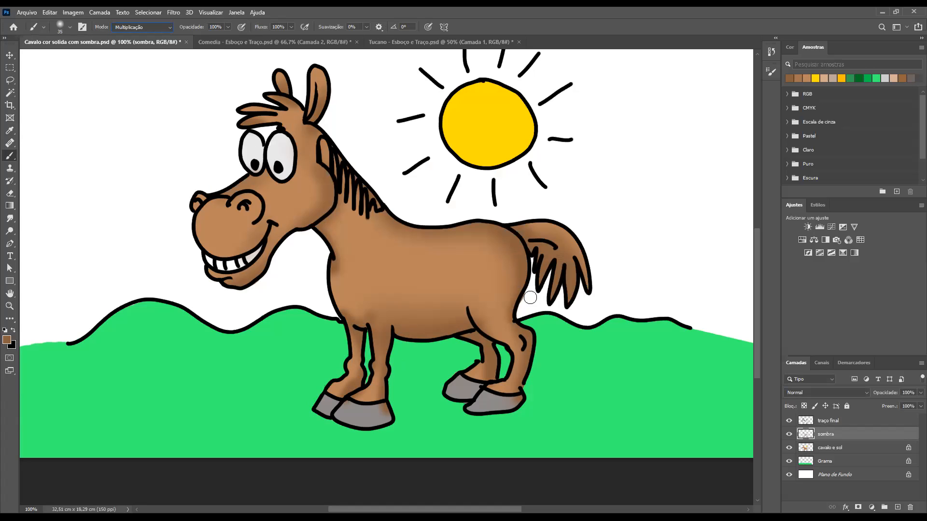
{"action": "left_click_drag", "start_coordinate": [490, 338], "coordinate": [507, 337]}
{"action": "key", "text": "3"}
{"action": "key", "text": "bracketleft"}
{"action": "key", "text": "bracketleft"}
{"action": "key", "text": "bracketleft"}
{"action": "key", "text": "bracketleft"}
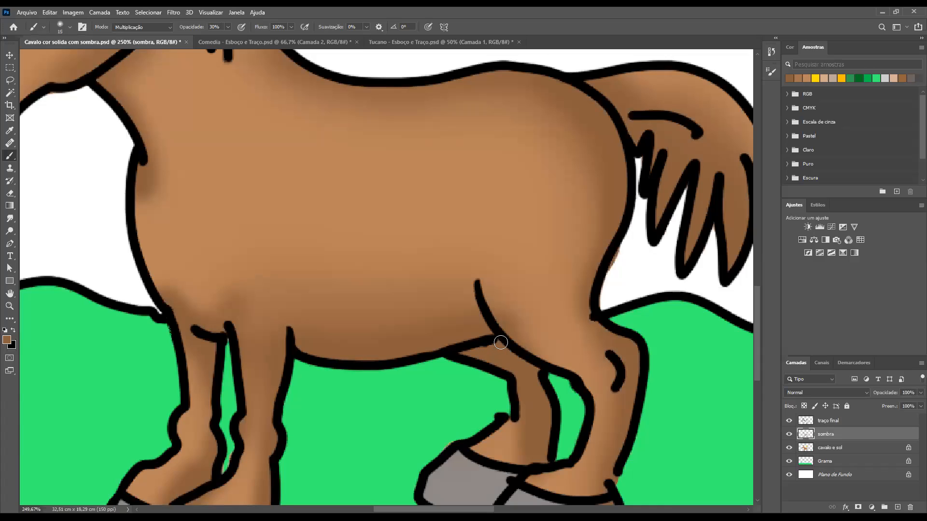
Darken the far hind leg beneath the thigh line and along its rear edge with multiply brush strokes
{"action": "left_click_drag", "start_coordinate": [500, 341], "coordinate": [539, 373]}
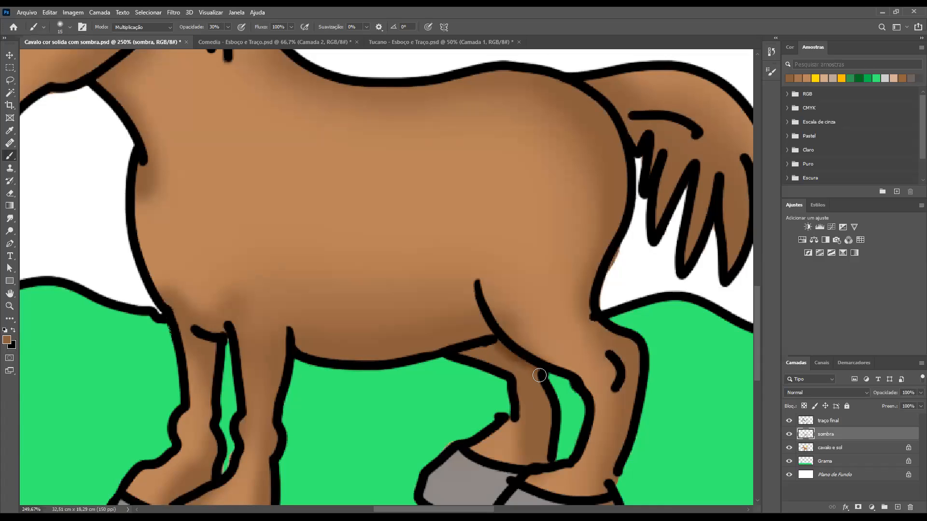
{"action": "mouse_move", "coordinate": [556, 415]}
{"action": "left_mouse_down"}
{"action": "mouse_move", "coordinate": [528, 397]}
{"action": "mouse_move", "coordinate": [530, 377]}
{"action": "left_mouse_up"}
{"action": "mouse_move", "coordinate": [556, 429]}
{"action": "left_mouse_down"}
{"action": "mouse_move", "coordinate": [546, 415]}
{"action": "mouse_move", "coordinate": [548, 469]}
{"action": "mouse_move", "coordinate": [540, 377]}
{"action": "left_mouse_up"}
{"action": "mouse_move", "coordinate": [551, 440]}
{"action": "left_mouse_down"}
{"action": "mouse_move", "coordinate": [514, 367]}
{"action": "mouse_move", "coordinate": [557, 399]}
{"action": "left_mouse_up"}
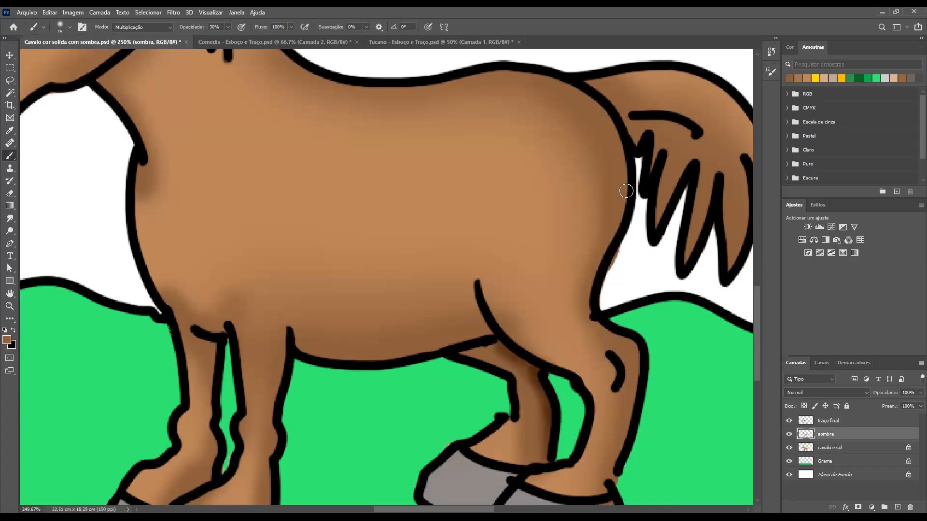
Darken the rump's rear contour from the tail base down towards the hind leg
{"action": "mouse_move", "coordinate": [613, 246]}
{"action": "left_mouse_down"}
{"action": "mouse_move", "coordinate": [620, 144]}
{"action": "mouse_move", "coordinate": [622, 213]}
{"action": "mouse_move", "coordinate": [598, 294]}
{"action": "mouse_move", "coordinate": [624, 209]}
{"action": "mouse_move", "coordinate": [595, 306]}
{"action": "mouse_move", "coordinate": [603, 301]}
{"action": "mouse_move", "coordinate": [617, 225]}
{"action": "left_mouse_up"}
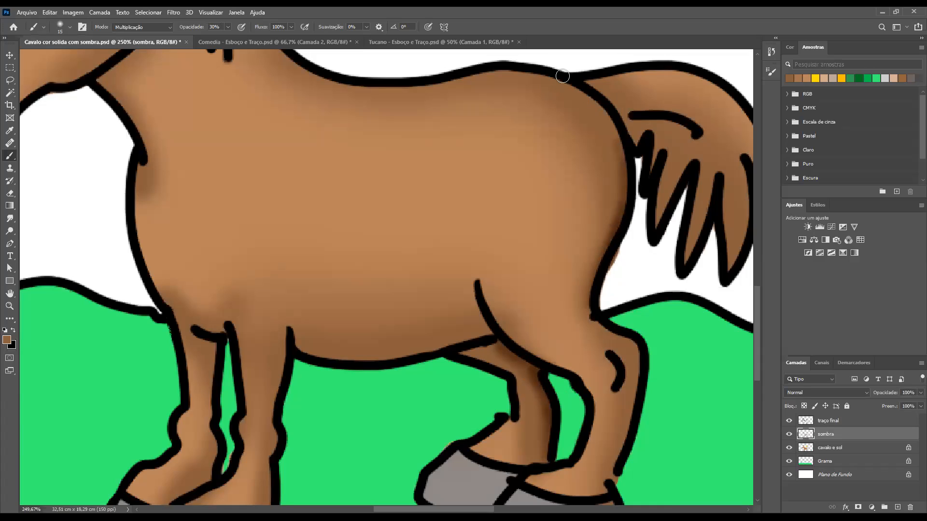
{"action": "mouse_move", "coordinate": [592, 100]}
{"action": "left_mouse_down"}
{"action": "mouse_move", "coordinate": [626, 160]}
{"action": "mouse_move", "coordinate": [574, 88]}
{"action": "mouse_move", "coordinate": [622, 147]}
{"action": "mouse_move", "coordinate": [623, 190]}
{"action": "mouse_move", "coordinate": [584, 92]}
{"action": "left_mouse_up"}
{"action": "left_click_drag", "start_coordinate": [623, 158], "coordinate": [610, 258]}
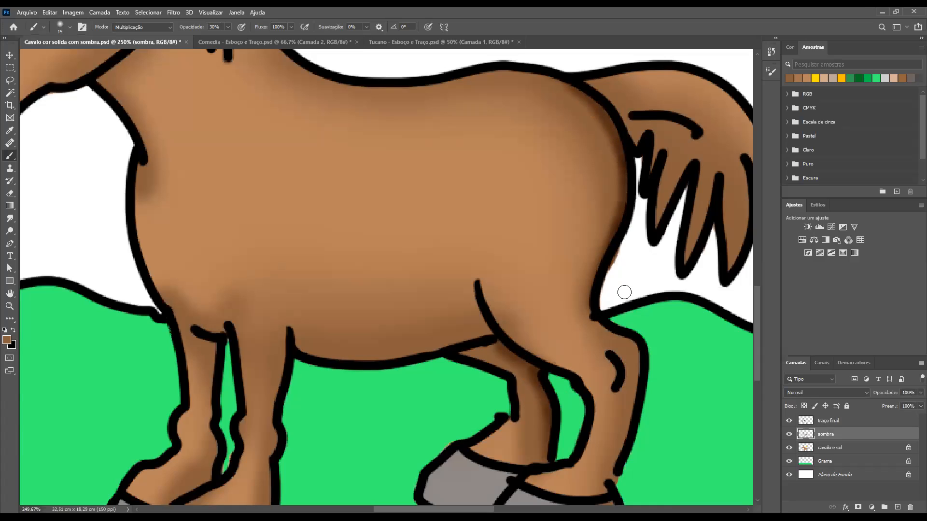
Darken the rear edge of the near hind leg at 70% brush opacity and undo the last stroke
{"action": "left_click_drag", "start_coordinate": [491, 237], "coordinate": [324, 98]}
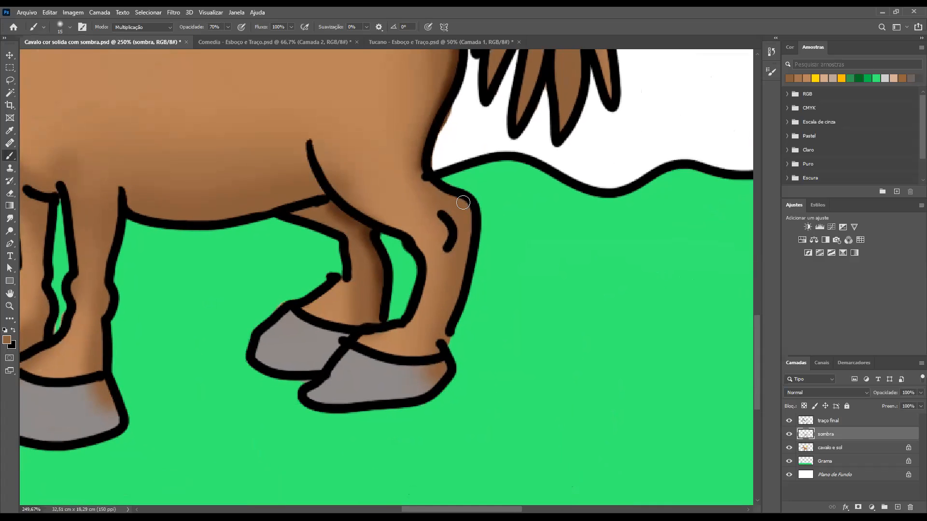
{"action": "mouse_move", "coordinate": [468, 235]}
{"action": "left_mouse_down"}
{"action": "mouse_move", "coordinate": [462, 301]}
{"action": "mouse_move", "coordinate": [465, 260]}
{"action": "mouse_move", "coordinate": [461, 270]}
{"action": "left_mouse_up"}
{"action": "mouse_move", "coordinate": [441, 330]}
{"action": "left_mouse_down"}
{"action": "mouse_move", "coordinate": [469, 207]}
{"action": "mouse_move", "coordinate": [469, 240]}
{"action": "mouse_move", "coordinate": [434, 354]}
{"action": "mouse_move", "coordinate": [453, 314]}
{"action": "mouse_move", "coordinate": [458, 245]}
{"action": "mouse_move", "coordinate": [446, 207]}
{"action": "mouse_move", "coordinate": [461, 199]}
{"action": "mouse_move", "coordinate": [426, 169]}
{"action": "left_mouse_up"}
{"action": "key", "text": "ctrl+z"}
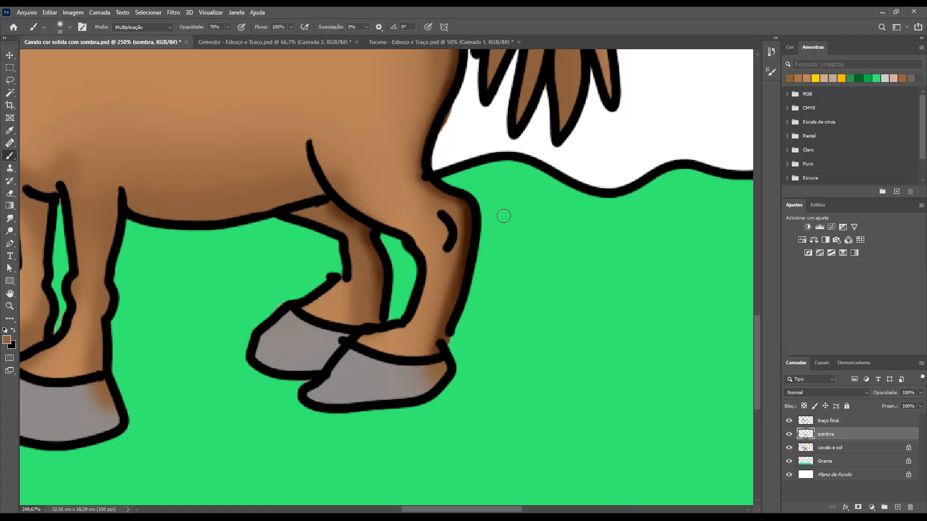
Darken the rear edges of the front legs, the overlap above the hooves and the belly's lower edge at 70% opacity
{"action": "scroll", "coordinate": [536, 326], "scroll_direction": "up", "scroll_amount": 5}
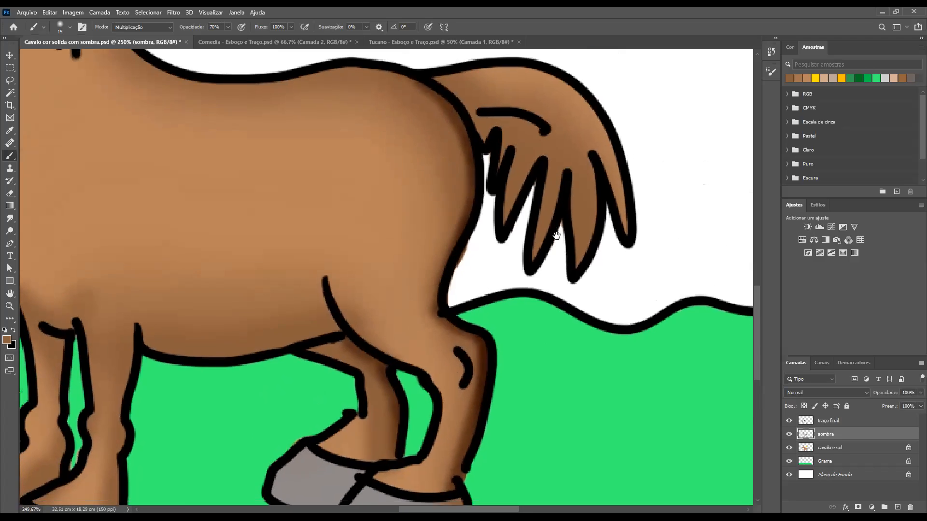
{"action": "scroll", "coordinate": [541, 239], "scroll_direction": "left", "scroll_amount": 3}
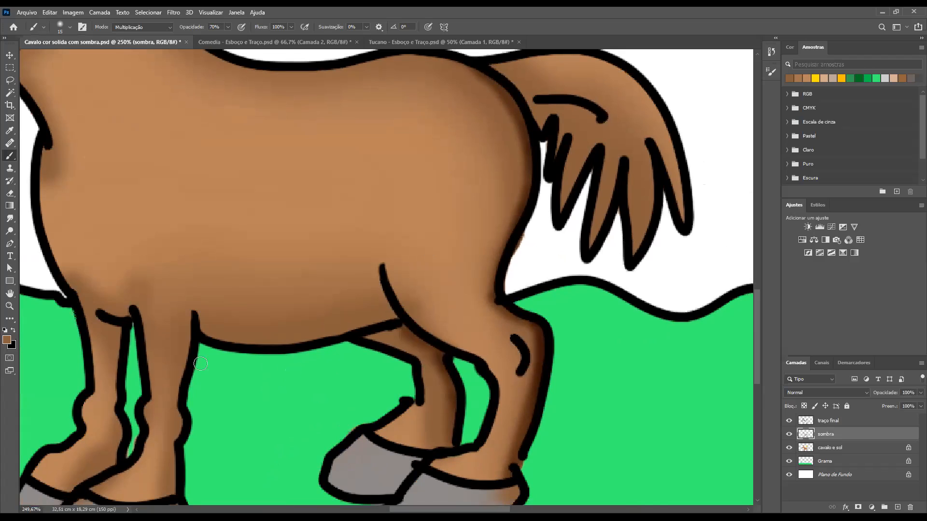
{"action": "mouse_move", "coordinate": [190, 328]}
{"action": "left_mouse_down"}
{"action": "mouse_move", "coordinate": [182, 424]}
{"action": "mouse_move", "coordinate": [188, 418]}
{"action": "left_mouse_up"}
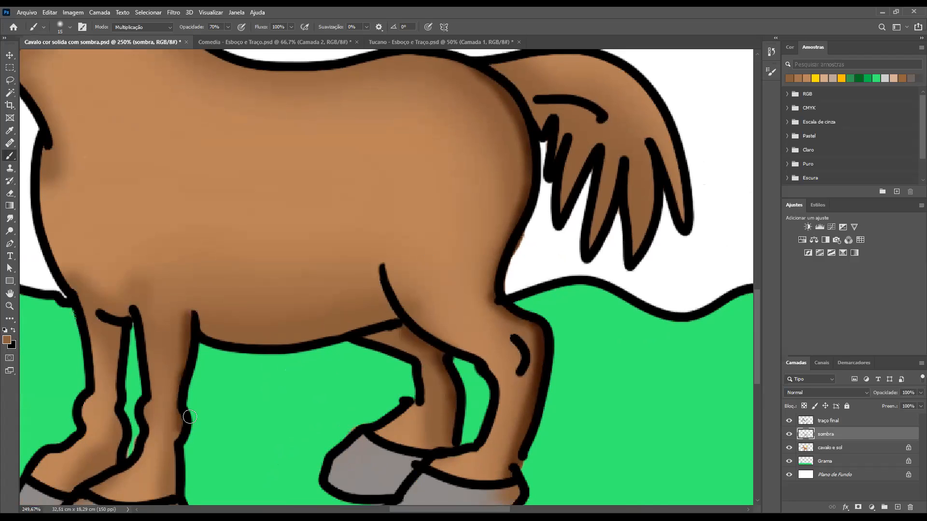
{"action": "key", "text": "space"}
{"action": "left_click_drag", "start_coordinate": [224, 350], "coordinate": [297, 194]}
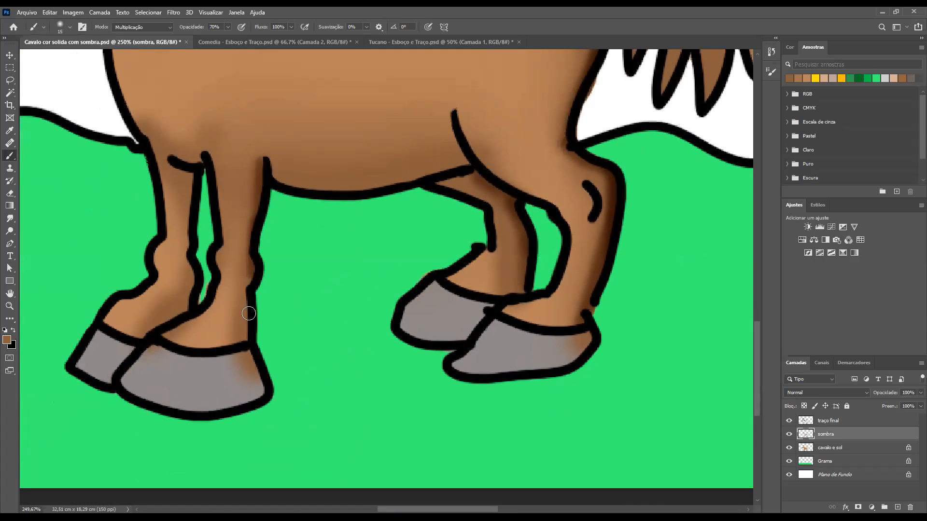
{"action": "left_click_drag", "start_coordinate": [190, 196], "coordinate": [184, 317]}
{"action": "mouse_move", "coordinate": [134, 340]}
{"action": "left_mouse_down"}
{"action": "mouse_move", "coordinate": [185, 309]}
{"action": "mouse_move", "coordinate": [147, 336]}
{"action": "left_mouse_up"}
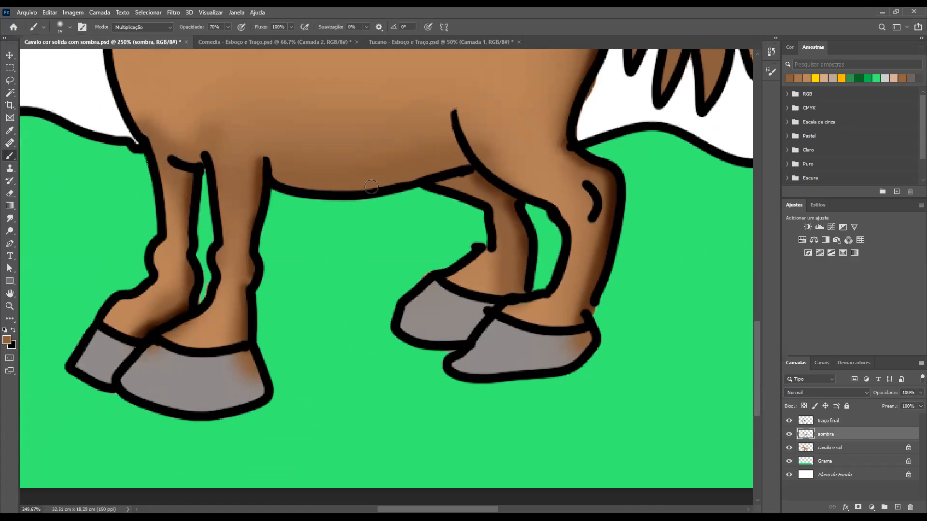
{"action": "mouse_move", "coordinate": [450, 174]}
{"action": "left_mouse_down"}
{"action": "mouse_move", "coordinate": [310, 188]}
{"action": "mouse_move", "coordinate": [248, 168]}
{"action": "left_mouse_up"}
{"action": "left_click_drag", "start_coordinate": [448, 160], "coordinate": [451, 156]}
Set the brush to 40 px and 20% opacity and blend shadows into the belly beside the thigh and the chest's front edge
{"action": "key", "text": "bracketright"}
{"action": "key", "text": "bracketright"}
{"action": "key", "text": "bracketright"}
{"action": "key", "text": "bracketright"}
{"action": "key", "text": "bracketright"}
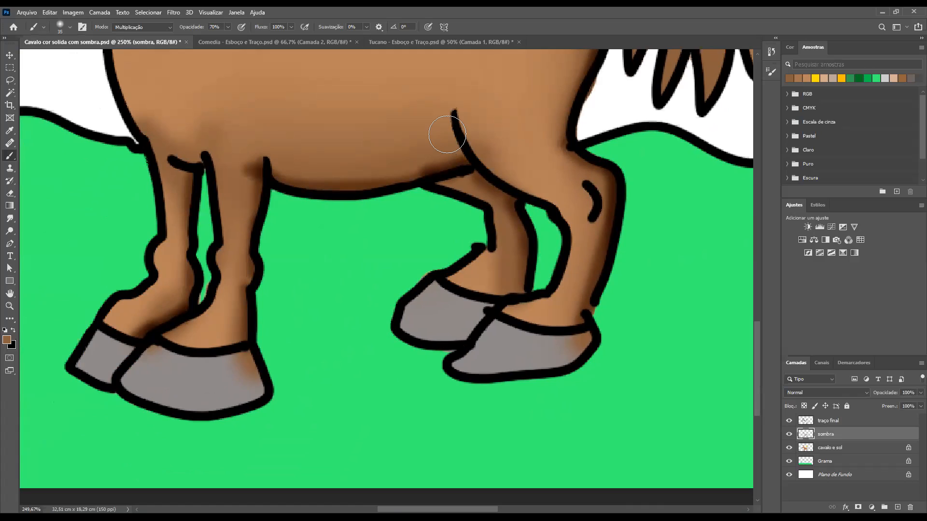
{"action": "key", "text": "2"}
{"action": "mouse_move", "coordinate": [462, 163]}
{"action": "left_mouse_down"}
{"action": "mouse_move", "coordinate": [442, 154]}
{"action": "mouse_move", "coordinate": [459, 186]}
{"action": "mouse_move", "coordinate": [440, 174]}
{"action": "mouse_move", "coordinate": [459, 155]}
{"action": "left_mouse_up"}
{"action": "left_click_drag", "start_coordinate": [228, 172], "coordinate": [314, 238]}
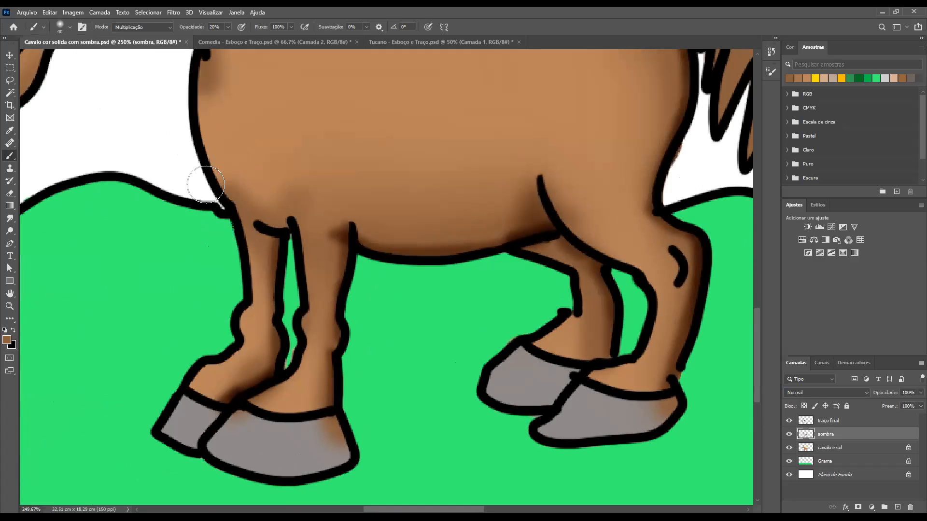
{"action": "left_click_drag", "start_coordinate": [206, 173], "coordinate": [224, 202]}
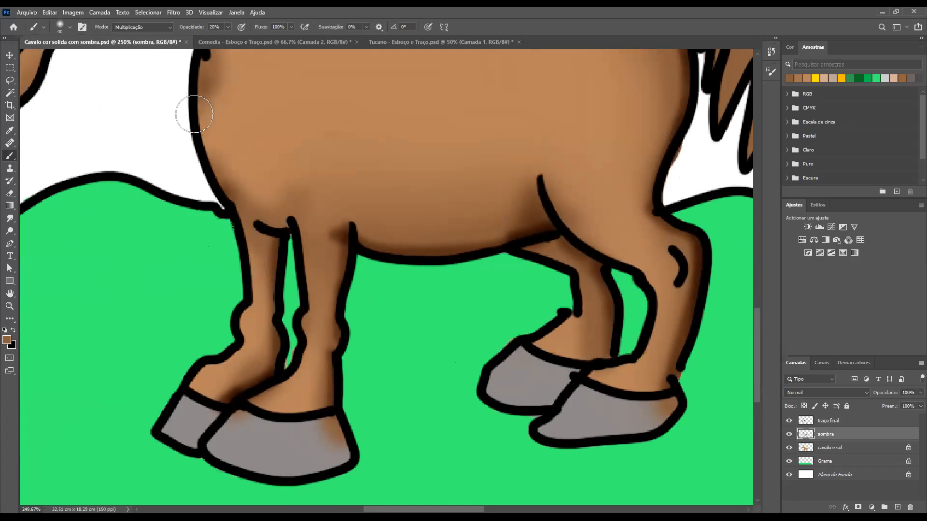
Reduce the brush to 20 px and deepen the shadow along the horse's jaw and chin at 20% opacity
{"action": "scroll", "coordinate": [364, 191], "scroll_direction": "down", "scroll_amount": 4}
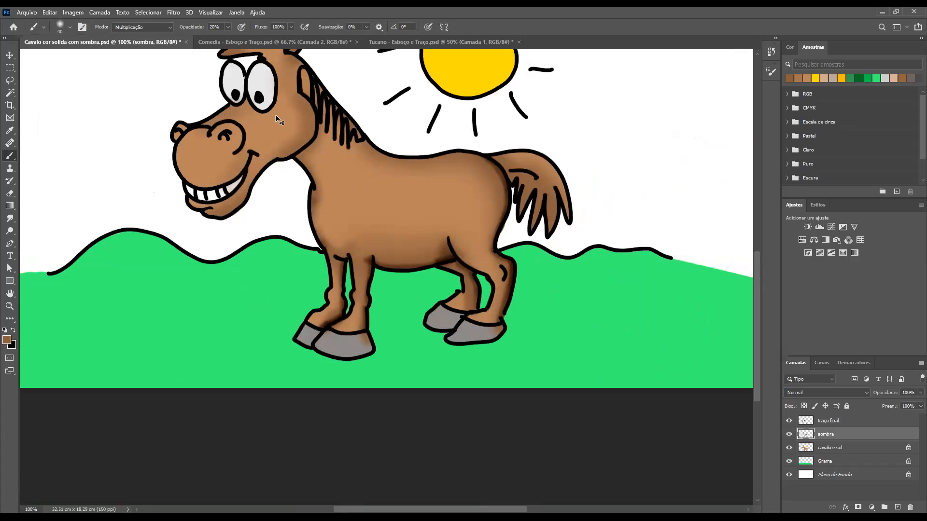
{"action": "scroll", "coordinate": [322, 136], "scroll_direction": "up", "scroll_amount": 5}
{"action": "key", "text": "bracketleft"}
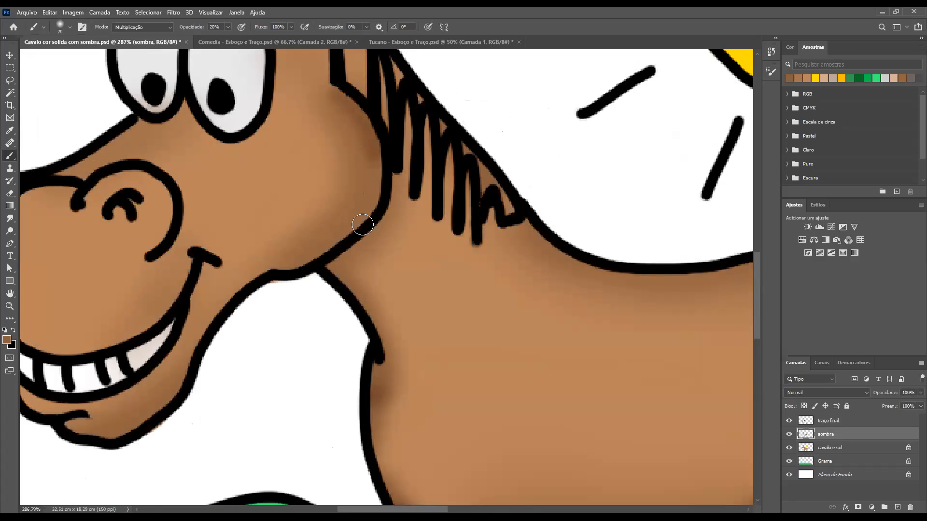
{"action": "left_click_drag", "start_coordinate": [316, 256], "coordinate": [256, 284]}
{"action": "left_click_drag", "start_coordinate": [188, 351], "coordinate": [165, 403]}
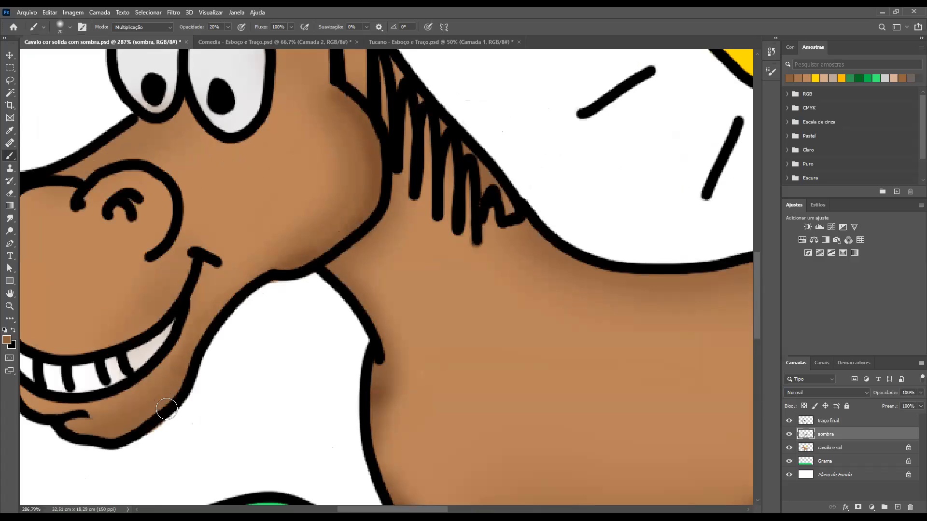
Enlarge the brush to 45 px and deepen the shadow along the rear edge of the cheek and jaw
{"action": "key", "text": "bracketright"}
{"action": "key", "text": "bracketright"}
{"action": "key", "text": "bracketright"}
{"action": "key", "text": "bracketright"}
{"action": "key", "text": "bracketright"}
{"action": "mouse_move", "coordinate": [384, 199]}
{"action": "left_mouse_down"}
{"action": "mouse_move", "coordinate": [362, 246]}
{"action": "mouse_move", "coordinate": [327, 272]}
{"action": "left_mouse_up"}
{"action": "mouse_move", "coordinate": [378, 141]}
{"action": "left_mouse_down"}
{"action": "mouse_move", "coordinate": [376, 191]}
{"action": "mouse_move", "coordinate": [276, 290]}
{"action": "left_mouse_up"}
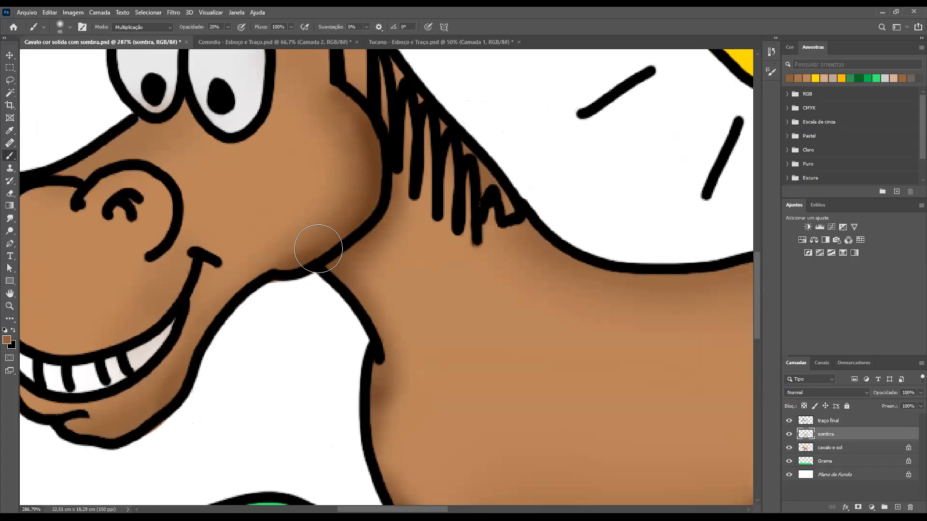
Try to erase the shadow spilling onto the neck behind the jaw with a small eraser at 100% opacity
{"action": "key", "text": "e"}
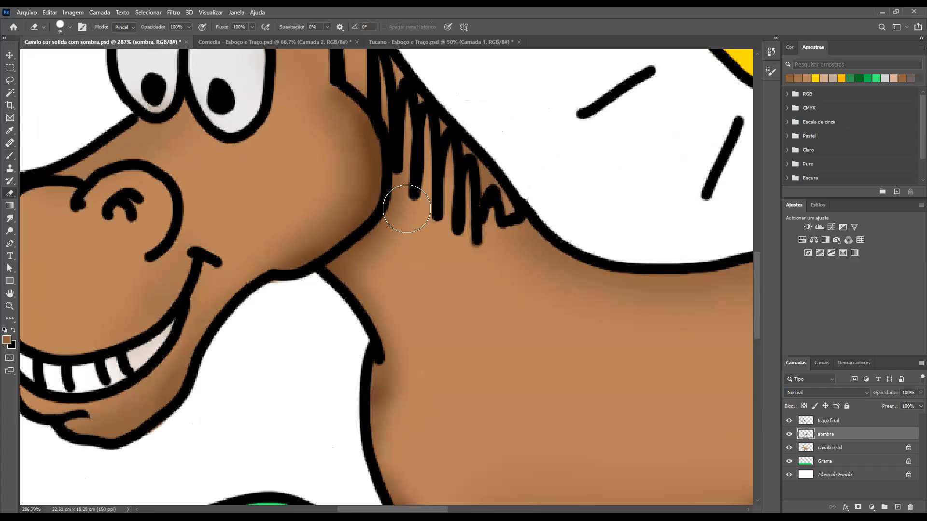
{"action": "key", "text": "bracketleft"}
{"action": "key", "text": "bracketleft"}
{"action": "mouse_move", "coordinate": [398, 187]}
{"action": "left_mouse_down"}
{"action": "mouse_move", "coordinate": [326, 272]}
{"action": "mouse_move", "coordinate": [341, 278]}
{"action": "mouse_move", "coordinate": [385, 229]}
{"action": "mouse_move", "coordinate": [407, 161]}
{"action": "mouse_move", "coordinate": [382, 262]}
{"action": "mouse_move", "coordinate": [344, 270]}
{"action": "mouse_move", "coordinate": [359, 262]}
{"action": "mouse_move", "coordinate": [373, 280]}
{"action": "mouse_move", "coordinate": [382, 242]}
{"action": "mouse_move", "coordinate": [357, 291]}
{"action": "mouse_move", "coordinate": [381, 245]}
{"action": "left_mouse_up"}
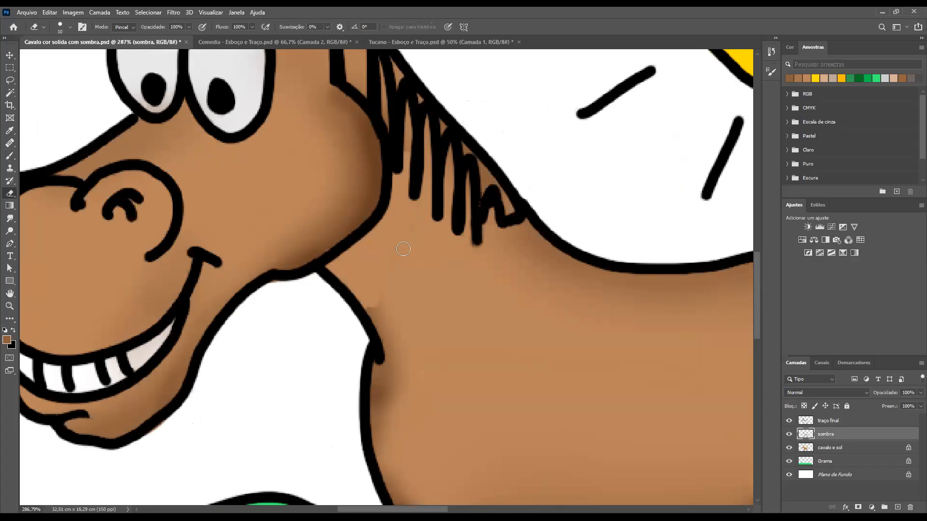
{"action": "left_click_drag", "start_coordinate": [372, 330], "coordinate": [375, 318]}
{"action": "left_click_drag", "start_coordinate": [378, 265], "coordinate": [378, 262]}
{"action": "key", "text": "bracketright"}
{"action": "key", "text": "bracketright"}
{"action": "key", "text": "bracketright"}
{"action": "key", "text": "bracketright"}
{"action": "key", "text": "bracketright"}
{"action": "key", "text": "bracketright"}
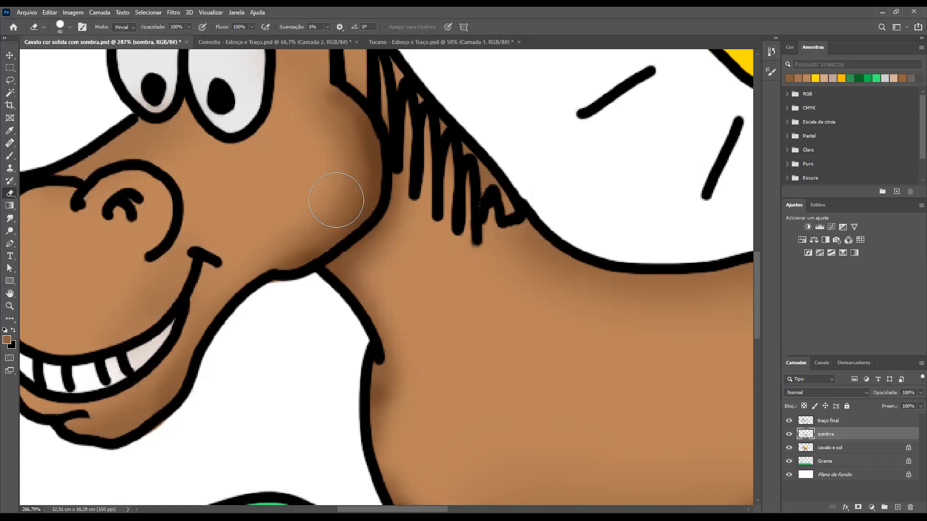
Erase shadow spill behind the jaw with the eraser at 20 px and 50% opacity, and at the chest's front edge at 60 px
{"action": "key", "text": "5"}
{"action": "key", "text": "bracketleft"}
{"action": "key", "text": "bracketleft"}
{"action": "key", "text": "bracketleft"}
{"action": "key", "text": "bracketleft"}
{"action": "mouse_move", "coordinate": [401, 176]}
{"action": "left_mouse_down"}
{"action": "mouse_move", "coordinate": [386, 225]}
{"action": "mouse_move", "coordinate": [331, 276]}
{"action": "mouse_move", "coordinate": [367, 307]}
{"action": "mouse_move", "coordinate": [386, 345]}
{"action": "mouse_move", "coordinate": [365, 264]}
{"action": "mouse_move", "coordinate": [400, 342]}
{"action": "mouse_move", "coordinate": [406, 218]}
{"action": "left_mouse_up"}
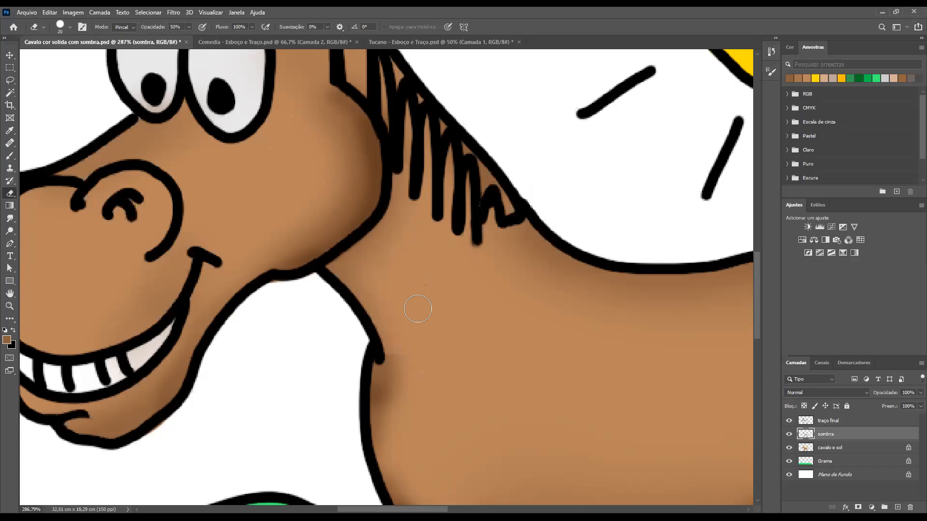
{"action": "key", "text": "bracketright"}
{"action": "key", "text": "bracketright"}
{"action": "key", "text": "bracketright"}
{"action": "left_click_drag", "start_coordinate": [418, 374], "coordinate": [452, 377]}
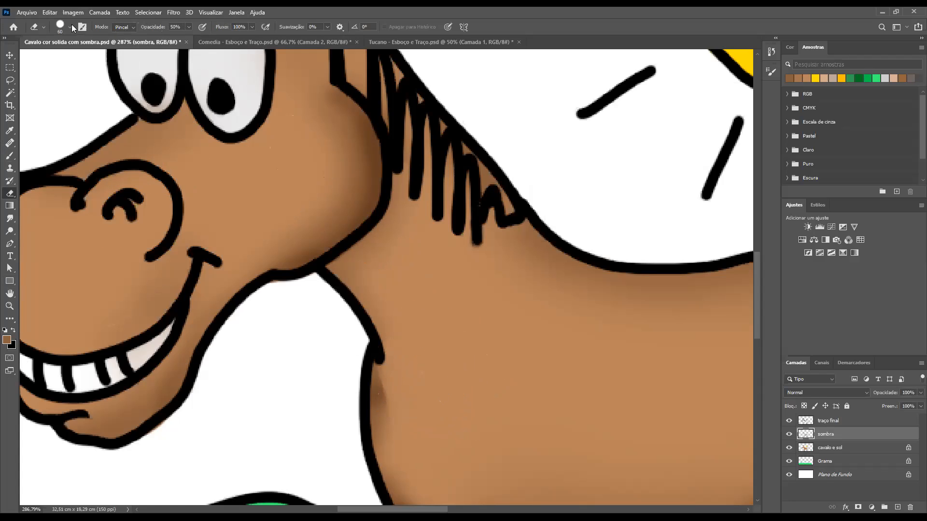
Switch the eraser to the soft round tip (Redondo macio) at 60 px and fade the remaining shadow on the chest
{"action": "right_click", "coordinate": [52, 164]}
{"action": "left_click", "coordinate": [64, 158]}
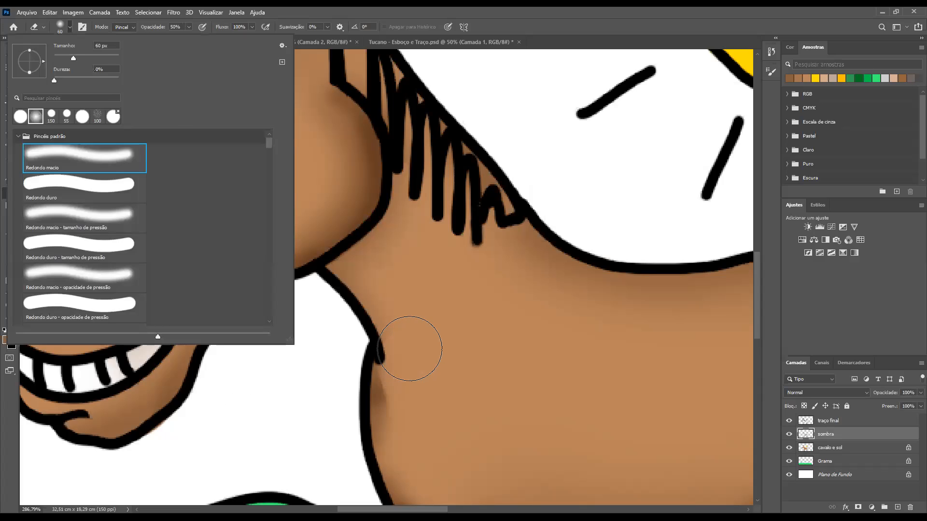
{"action": "left_click", "coordinate": [409, 350]}
{"action": "mouse_move", "coordinate": [423, 417]}
{"action": "left_mouse_down"}
{"action": "mouse_move", "coordinate": [409, 377]}
{"action": "mouse_move", "coordinate": [410, 335]}
{"action": "left_mouse_up"}
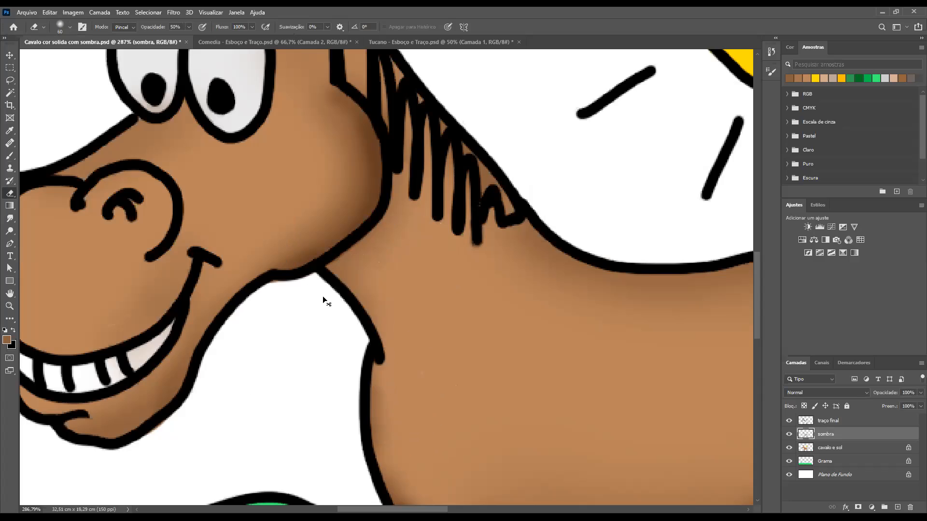
Reduce the soft eraser to 30 px and remove the shadow spill on the thigh beside the hind leg's crease line
{"action": "key", "text": "ctrl+1"}
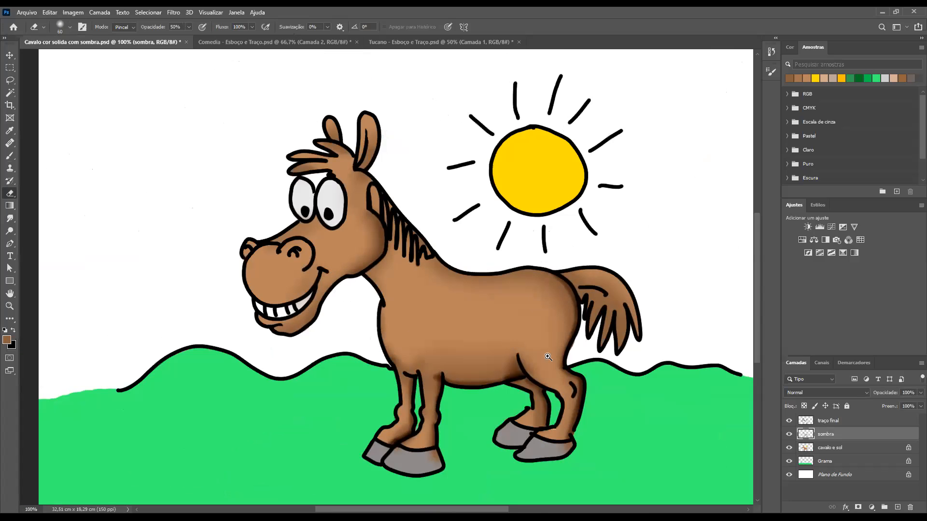
{"action": "left_click_drag", "start_coordinate": [370, 261], "coordinate": [573, 394]}
{"action": "left_click_drag", "start_coordinate": [486, 277], "coordinate": [387, 145]}
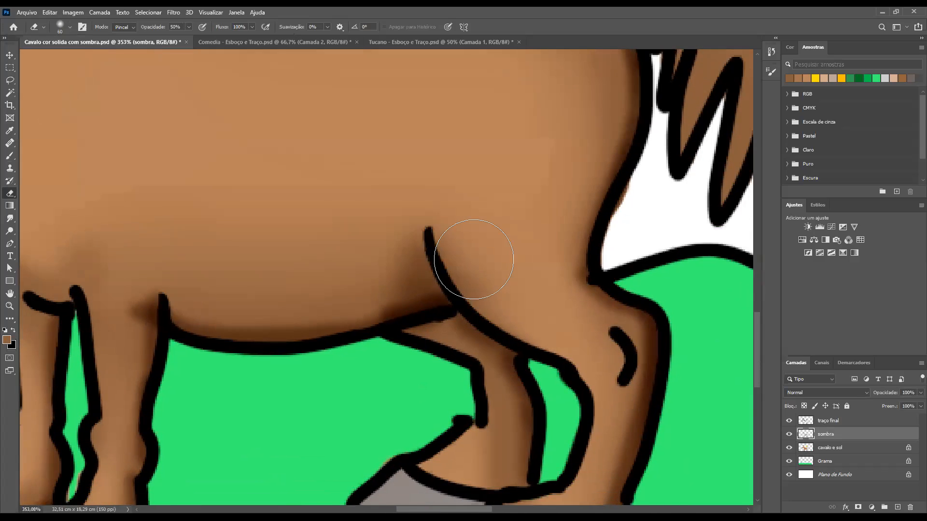
{"action": "key", "text": "["}
{"action": "key", "text": "["}
{"action": "key", "text": "["}
{"action": "key", "text": "["}
{"action": "key", "text": "["}
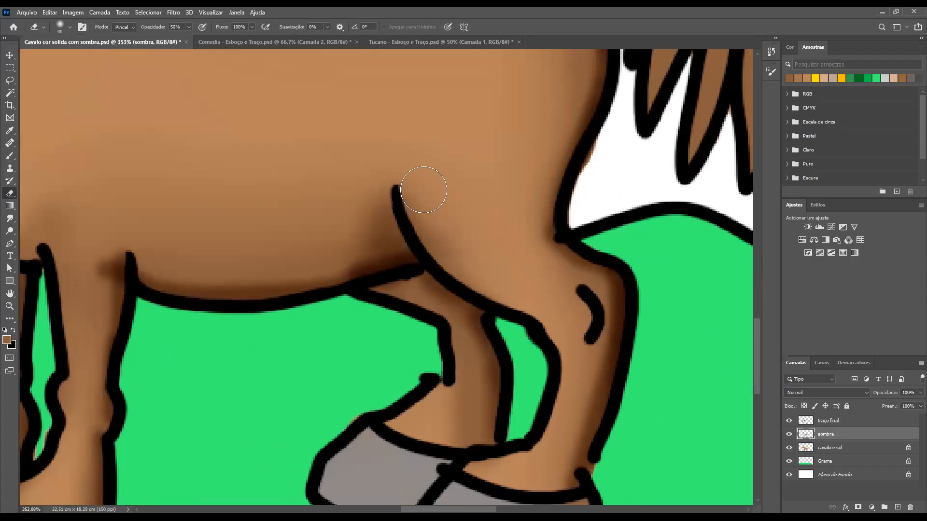
{"action": "left_click_drag", "start_coordinate": [418, 194], "coordinate": [459, 254]}
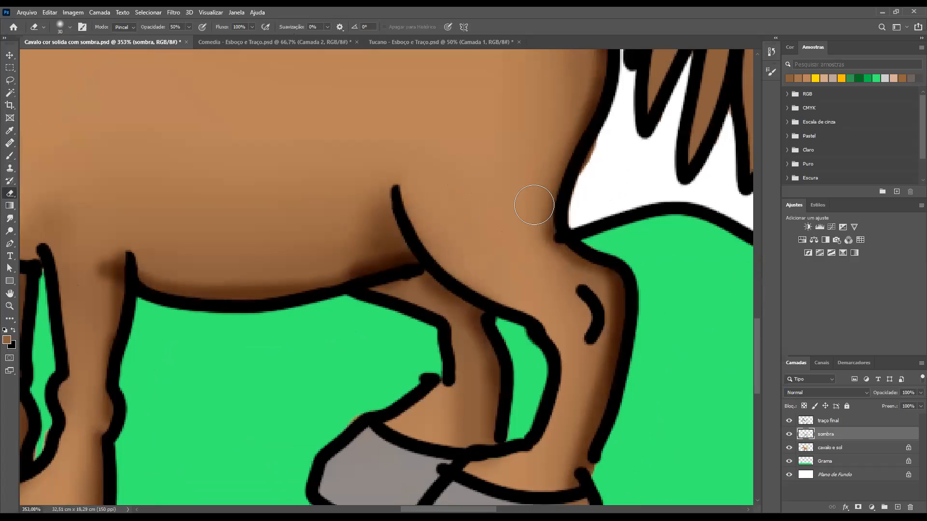
{"action": "key", "text": "ctrl+minus"}
{"action": "key", "text": "ctrl+minus"}
{"action": "key", "text": "ctrl+minus"}
{"action": "key", "text": "ctrl+minus"}
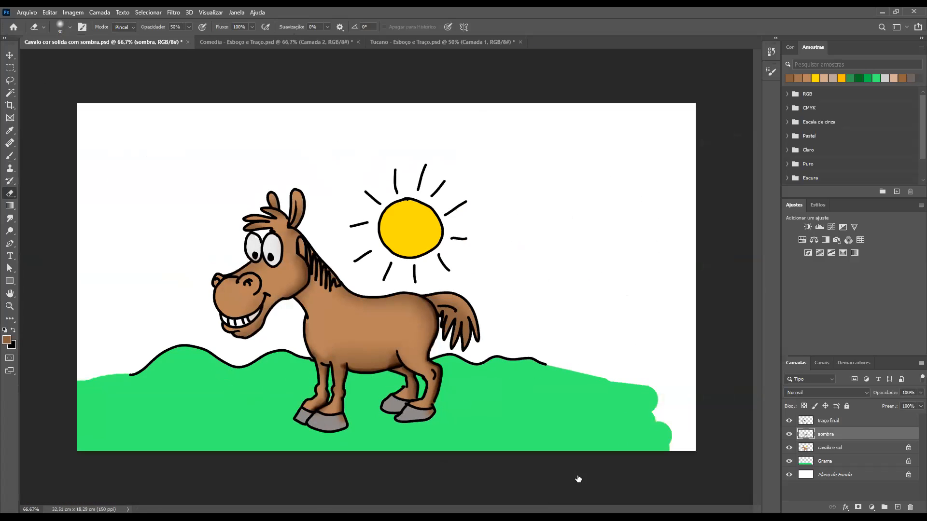
Sample the grass green as the brush colour and create a new layer directly above the Grama layer
{"action": "left_click", "coordinate": [807, 467]}
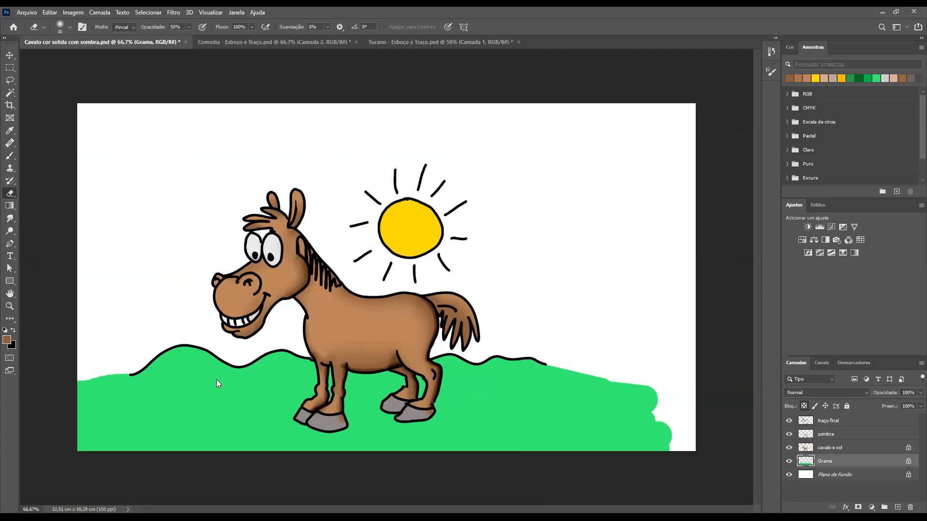
{"action": "left_click", "coordinate": [225, 343]}
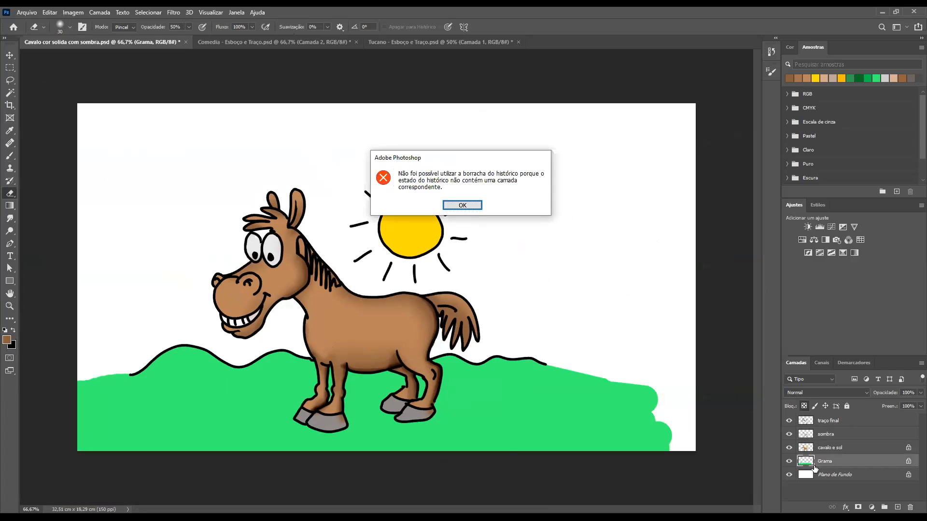
{"action": "key", "text": "Return"}
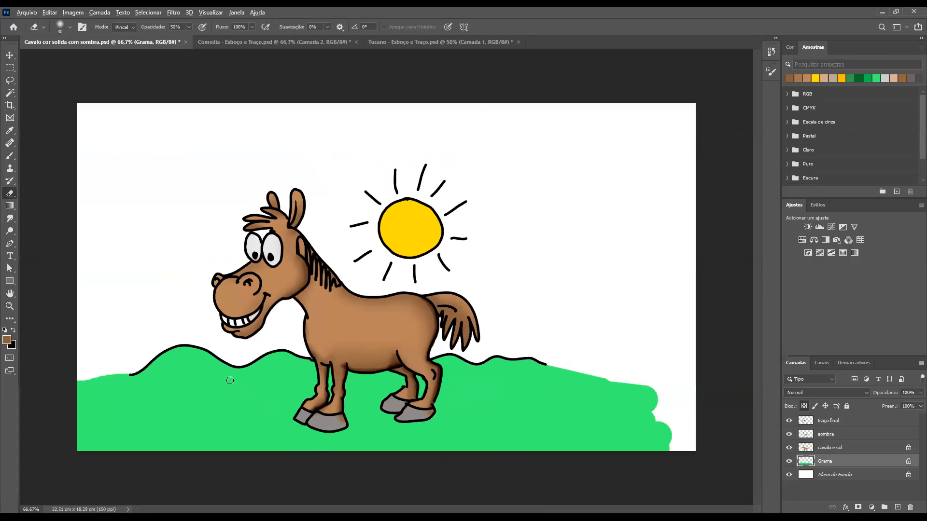
{"action": "key", "text": "b"}
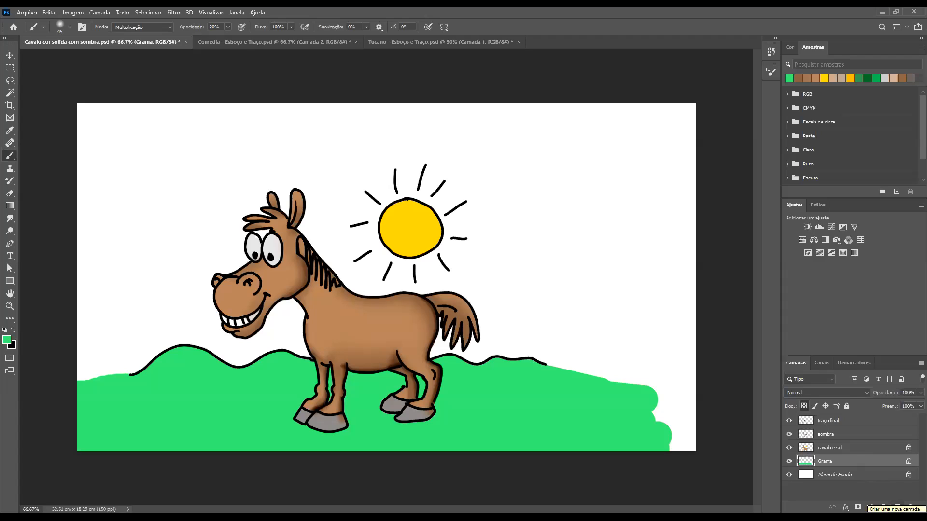
{"action": "left_click", "coordinate": [897, 507]}
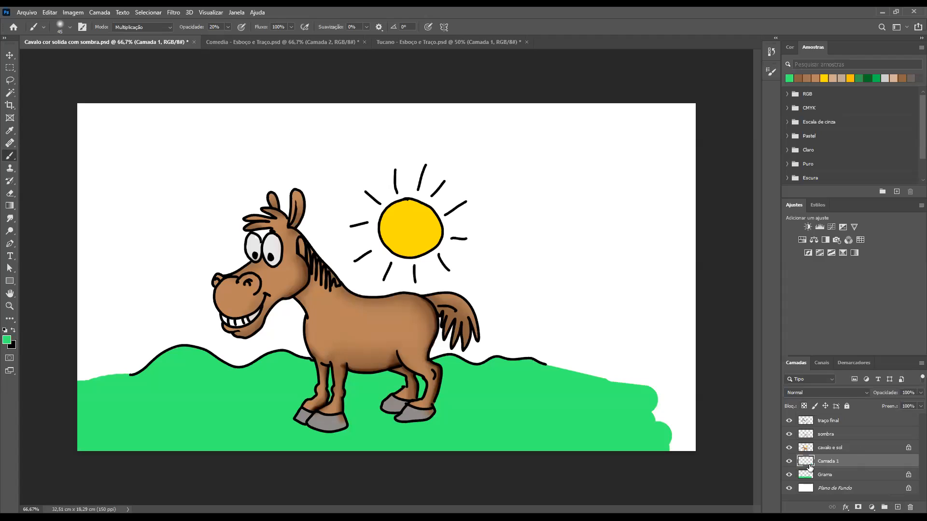
Load the Grama layer's outline as a selection and pick a darker green as the foreground colour
{"action": "left_click_drag", "start_coordinate": [810, 462], "coordinate": [806, 477]}
{"action": "left_click", "coordinate": [805, 478], "text": "ctrl"}
{"action": "key", "text": "ctrl+d"}
{"action": "left_click", "coordinate": [391, 151]}
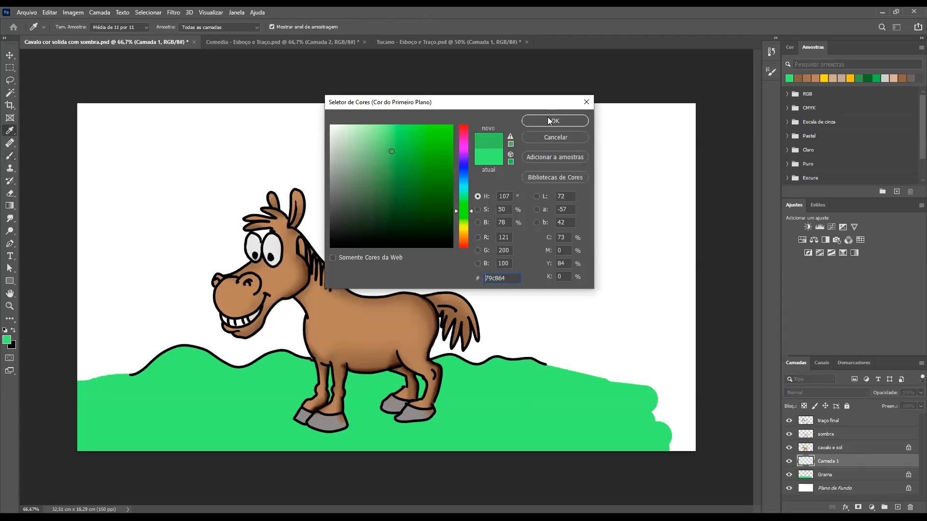
{"action": "left_click", "coordinate": [551, 120]}
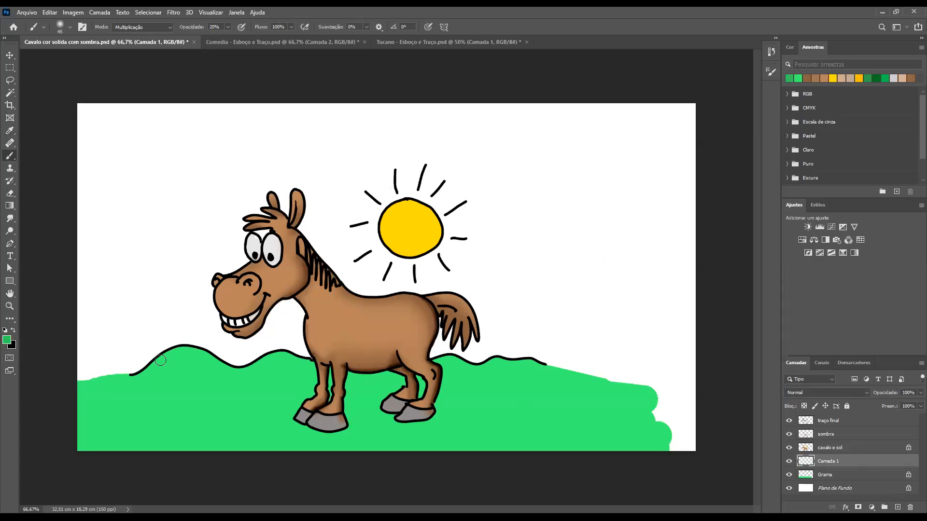
Enlarge the brush and paint soft green shadows at 20% opacity beneath the left hill line and on the ground under the horse
{"action": "key", "text": "bracketright"}
{"action": "key", "text": "bracketright"}
{"action": "key", "text": "bracketright"}
{"action": "key", "text": "bracketright"}
{"action": "key", "text": "bracketright"}
{"action": "key", "text": "bracketright"}
{"action": "key", "text": "bracketright"}
{"action": "mouse_move", "coordinate": [234, 369]}
{"action": "left_mouse_down"}
{"action": "mouse_move", "coordinate": [210, 355]}
{"action": "mouse_move", "coordinate": [264, 381]}
{"action": "mouse_move", "coordinate": [200, 353]}
{"action": "mouse_move", "coordinate": [236, 366]}
{"action": "mouse_move", "coordinate": [208, 367]}
{"action": "left_mouse_up"}
{"action": "mouse_move", "coordinate": [311, 373]}
{"action": "left_mouse_down"}
{"action": "mouse_move", "coordinate": [386, 388]}
{"action": "mouse_move", "coordinate": [344, 396]}
{"action": "mouse_move", "coordinate": [372, 417]}
{"action": "mouse_move", "coordinate": [265, 417]}
{"action": "mouse_move", "coordinate": [338, 430]}
{"action": "mouse_move", "coordinate": [280, 421]}
{"action": "mouse_move", "coordinate": [402, 421]}
{"action": "mouse_move", "coordinate": [373, 426]}
{"action": "mouse_move", "coordinate": [348, 415]}
{"action": "mouse_move", "coordinate": [473, 410]}
{"action": "mouse_move", "coordinate": [380, 412]}
{"action": "mouse_move", "coordinate": [373, 416]}
{"action": "mouse_move", "coordinate": [453, 415]}
{"action": "mouse_move", "coordinate": [362, 423]}
{"action": "mouse_move", "coordinate": [465, 423]}
{"action": "mouse_move", "coordinate": [425, 427]}
{"action": "mouse_move", "coordinate": [469, 423]}
{"action": "mouse_move", "coordinate": [369, 420]}
{"action": "mouse_move", "coordinate": [471, 412]}
{"action": "mouse_move", "coordinate": [259, 418]}
{"action": "mouse_move", "coordinate": [393, 411]}
{"action": "left_mouse_up"}
Reduce the brush to 45 px and shade the grass below the hill line behind the horse's tail
{"action": "key", "text": "bracketleft"}
{"action": "key", "text": "bracketleft"}
{"action": "key", "text": "bracketleft"}
{"action": "key", "text": "bracketleft"}
{"action": "key", "text": "bracketleft"}
{"action": "key", "text": "bracketleft"}
{"action": "key", "text": "bracketleft"}
{"action": "mouse_move", "coordinate": [482, 371]}
{"action": "left_mouse_down"}
{"action": "mouse_move", "coordinate": [458, 367]}
{"action": "mouse_move", "coordinate": [510, 373]}
{"action": "mouse_move", "coordinate": [491, 371]}
{"action": "left_mouse_up"}
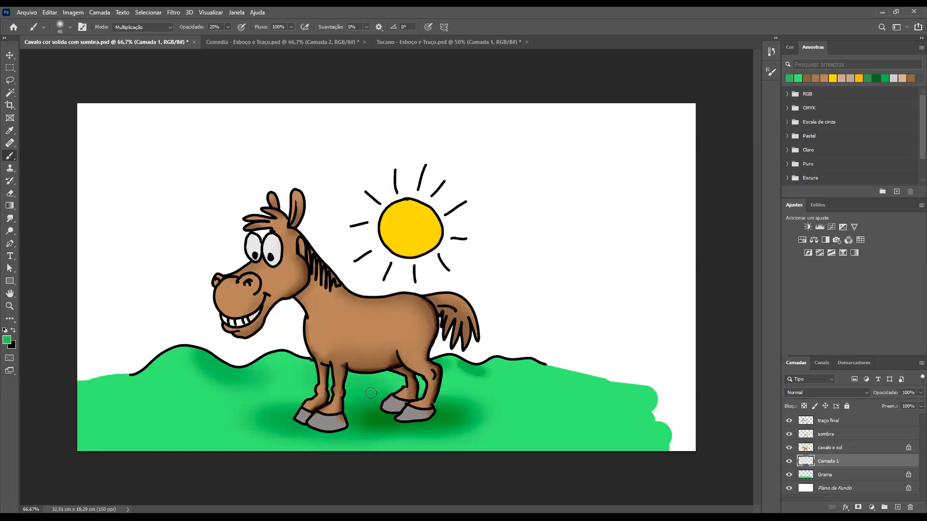
Enlarge the brush to 125 px and extend the grass shadows under the belly, around the front hooves and beneath the hill lines
{"action": "key", "text": "bracketright"}
{"action": "key", "text": "bracketright"}
{"action": "key", "text": "bracketright"}
{"action": "key", "text": "bracketright"}
{"action": "key", "text": "bracketright"}
{"action": "key", "text": "bracketright"}
{"action": "key", "text": "bracketright"}
{"action": "mouse_move", "coordinate": [405, 399]}
{"action": "left_mouse_down"}
{"action": "mouse_move", "coordinate": [464, 414]}
{"action": "mouse_move", "coordinate": [268, 423]}
{"action": "mouse_move", "coordinate": [278, 417]}
{"action": "mouse_move", "coordinate": [244, 415]}
{"action": "left_mouse_up"}
{"action": "mouse_move", "coordinate": [199, 378]}
{"action": "left_mouse_down"}
{"action": "mouse_move", "coordinate": [278, 384]}
{"action": "mouse_move", "coordinate": [319, 377]}
{"action": "mouse_move", "coordinate": [152, 401]}
{"action": "mouse_move", "coordinate": [230, 399]}
{"action": "mouse_move", "coordinate": [307, 378]}
{"action": "left_mouse_up"}
{"action": "left_click_drag", "start_coordinate": [445, 379], "coordinate": [471, 371]}
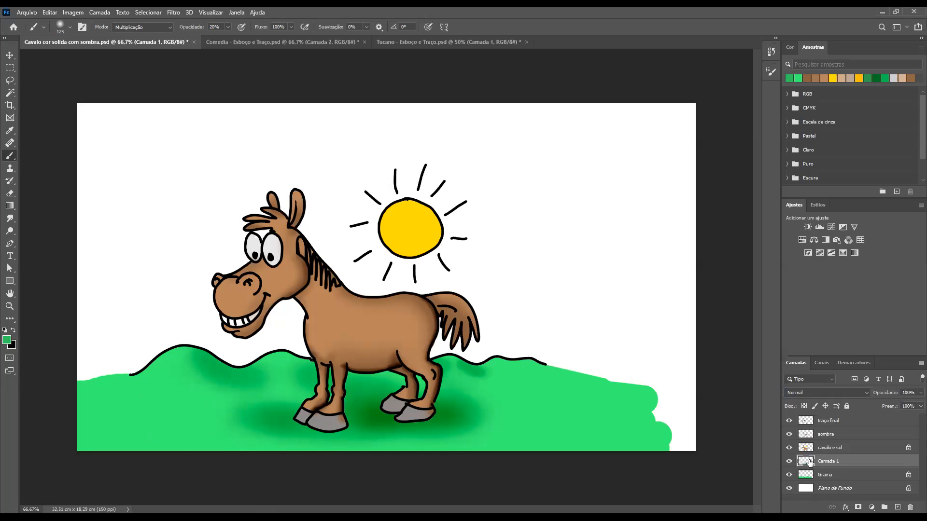
Rename the sombra layer as "sombra cavalo"
{"action": "left_click", "coordinate": [830, 435]}
{"action": "double_click", "coordinate": [831, 433]}
{"action": "left_click", "coordinate": [842, 433]}
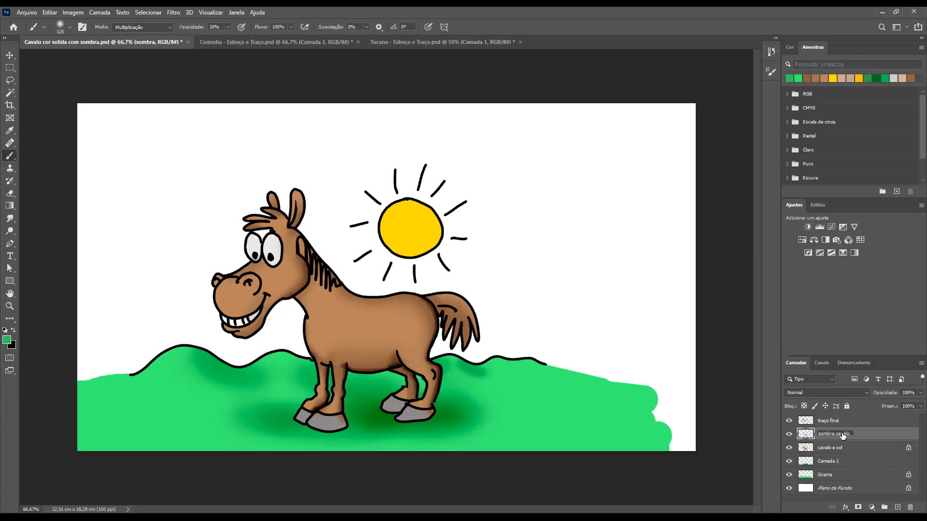
{"action": "key", "text": "Return"}
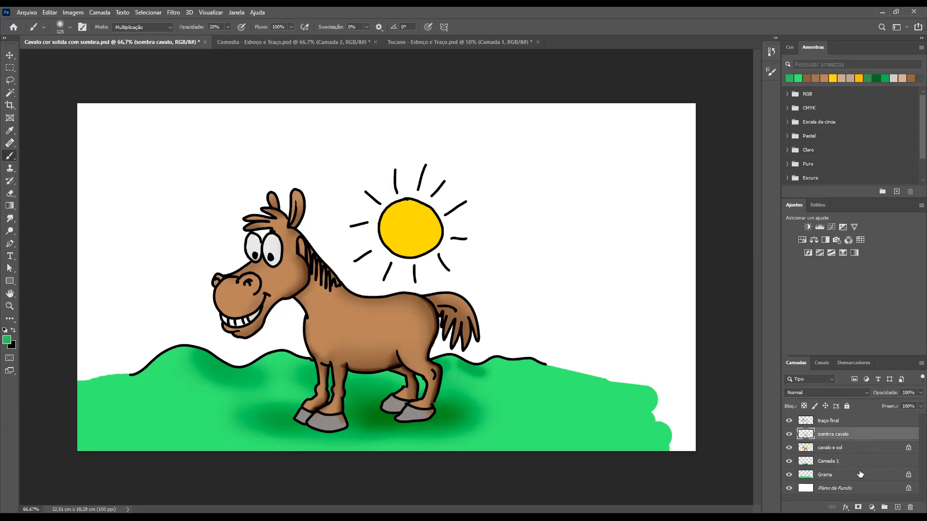
Rename the Camada 1 layer as "Sombra grama" and paint more soft shadow below the right hill line and behind the hind hooves
{"action": "double_click", "coordinate": [833, 462]}
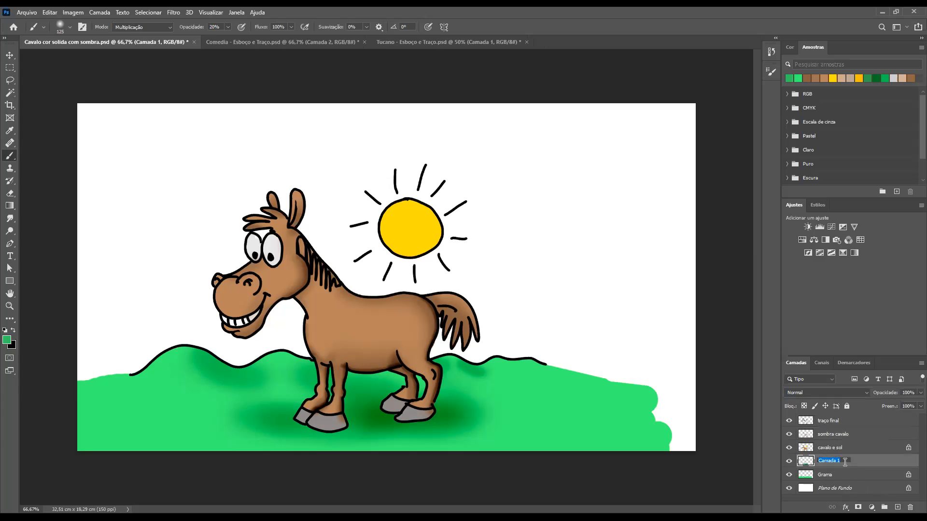
{"action": "type", "text": "Sombra grama"}
{"action": "key", "text": "Return"}
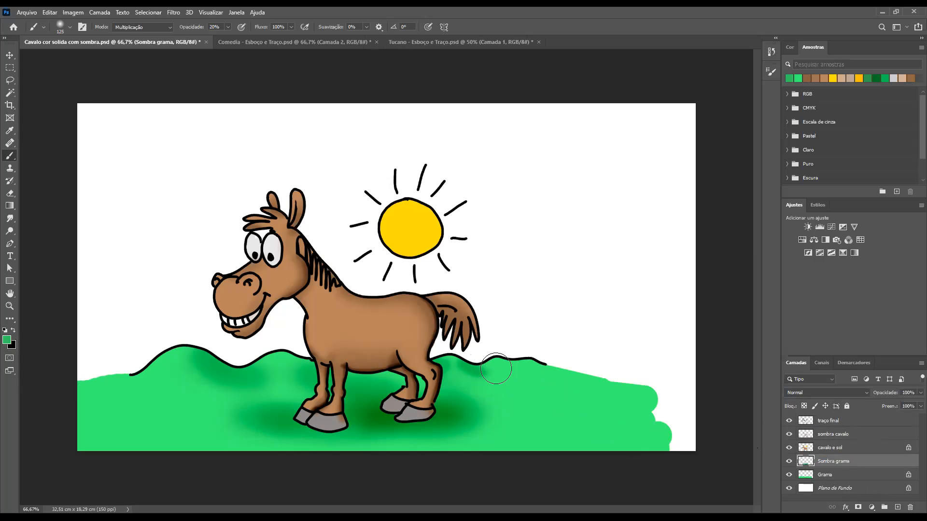
{"action": "mouse_move", "coordinate": [497, 371]}
{"action": "left_mouse_down"}
{"action": "mouse_move", "coordinate": [471, 369]}
{"action": "mouse_move", "coordinate": [488, 371]}
{"action": "left_mouse_up"}
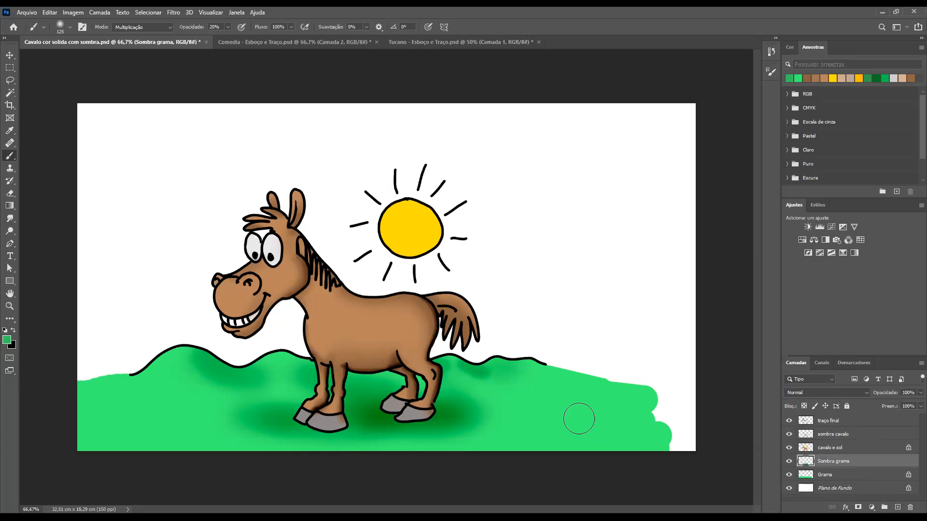
{"action": "left_click_drag", "start_coordinate": [444, 432], "coordinate": [475, 423]}
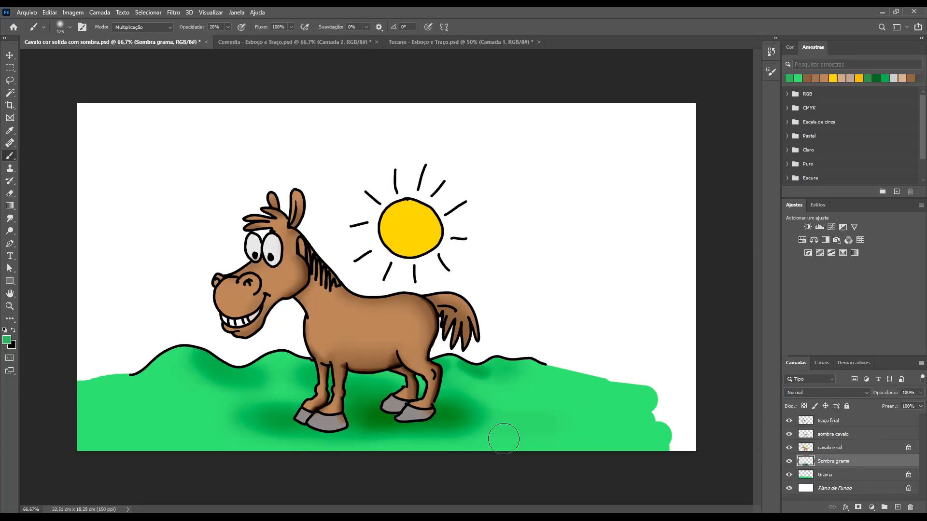
Select the sombra cavalo layer, sample the sun's yellow and shift the foreground colour to a more orange tone
{"action": "left_click", "coordinate": [812, 435]}
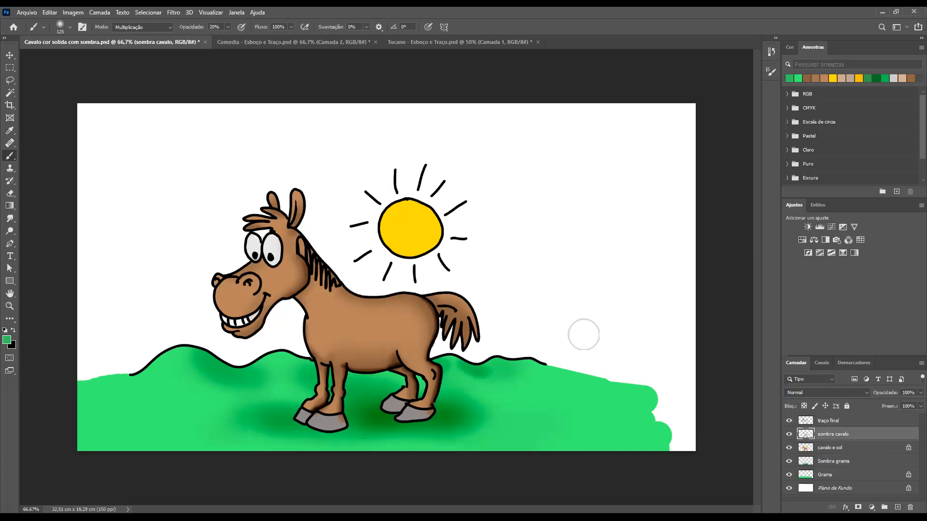
{"action": "left_click", "coordinate": [413, 231], "text": "alt"}
{"action": "left_click", "coordinate": [7, 340]}
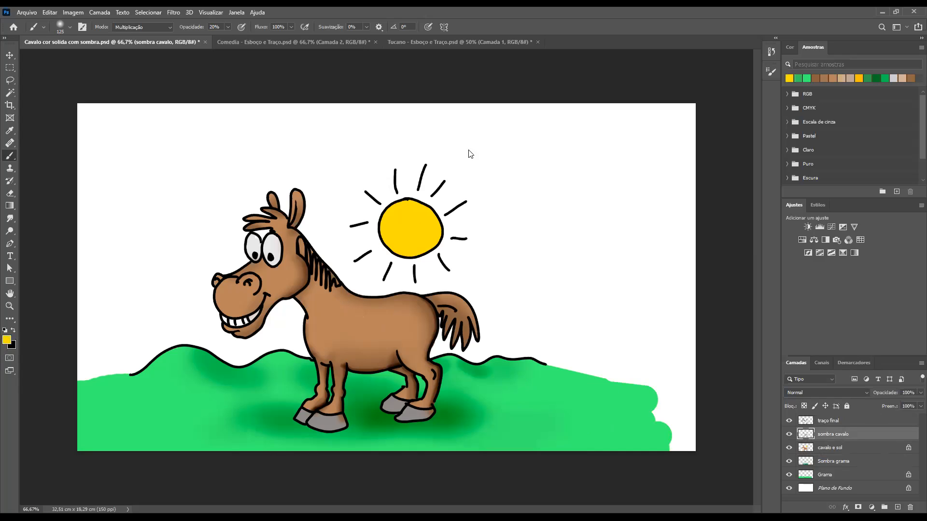
{"action": "left_click", "coordinate": [464, 232]}
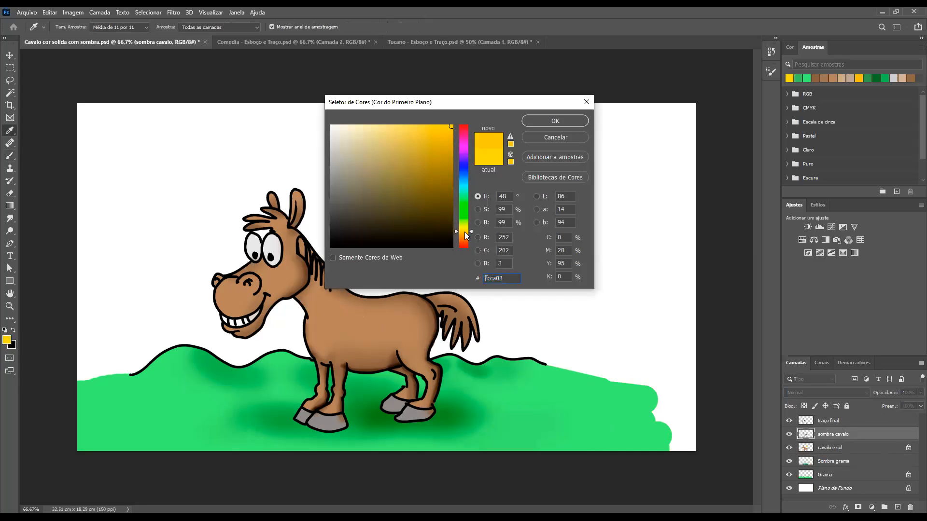
{"action": "left_click", "coordinate": [555, 127]}
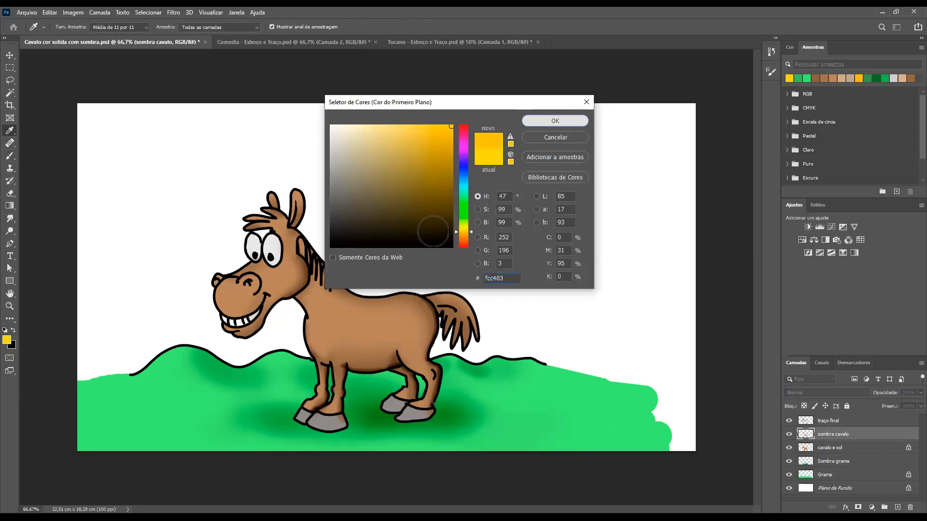
{"action": "key", "text": "ctrl+z"}
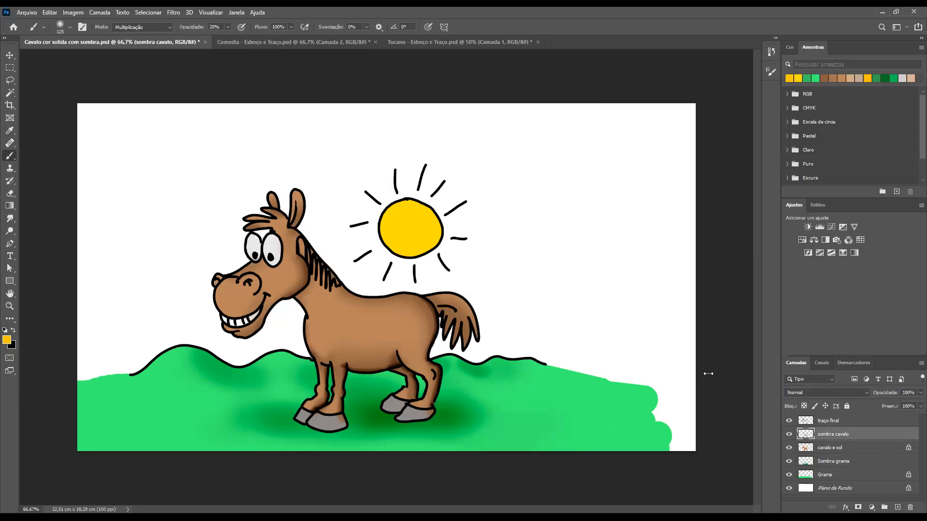
Load the cavalo e sol layer's outline as a selection and paint soft orange shading along the sun's right edge
{"action": "left_click", "coordinate": [805, 436], "text": "ctrl"}
{"action": "key", "text": "ctrl+d"}
{"action": "mouse_move", "coordinate": [798, 436]}
{"action": "left_mouse_down"}
{"action": "mouse_move", "coordinate": [806, 436]}
{"action": "mouse_move", "coordinate": [809, 459]}
{"action": "mouse_move", "coordinate": [807, 450]}
{"action": "left_mouse_up"}
{"action": "left_click", "coordinate": [805, 449], "text": "ctrl"}
{"action": "key", "text": "ctrl+d"}
{"action": "mouse_move", "coordinate": [434, 252]}
{"action": "left_mouse_down"}
{"action": "mouse_move", "coordinate": [431, 207]}
{"action": "mouse_move", "coordinate": [430, 252]}
{"action": "mouse_move", "coordinate": [432, 226]}
{"action": "mouse_move", "coordinate": [434, 243]}
{"action": "mouse_move", "coordinate": [404, 262]}
{"action": "mouse_move", "coordinate": [445, 225]}
{"action": "mouse_move", "coordinate": [434, 203]}
{"action": "mouse_move", "coordinate": [444, 250]}
{"action": "mouse_move", "coordinate": [447, 220]}
{"action": "mouse_move", "coordinate": [438, 214]}
{"action": "mouse_move", "coordinate": [441, 239]}
{"action": "mouse_move", "coordinate": [425, 255]}
{"action": "mouse_move", "coordinate": [426, 194]}
{"action": "left_mouse_up"}
Reduce the brush to 80 px and set its opacity to 100%
{"action": "key", "text": "bracketleft"}
{"action": "key", "text": "bracketleft"}
{"action": "key", "text": "bracketleft"}
{"action": "key", "text": "0"}
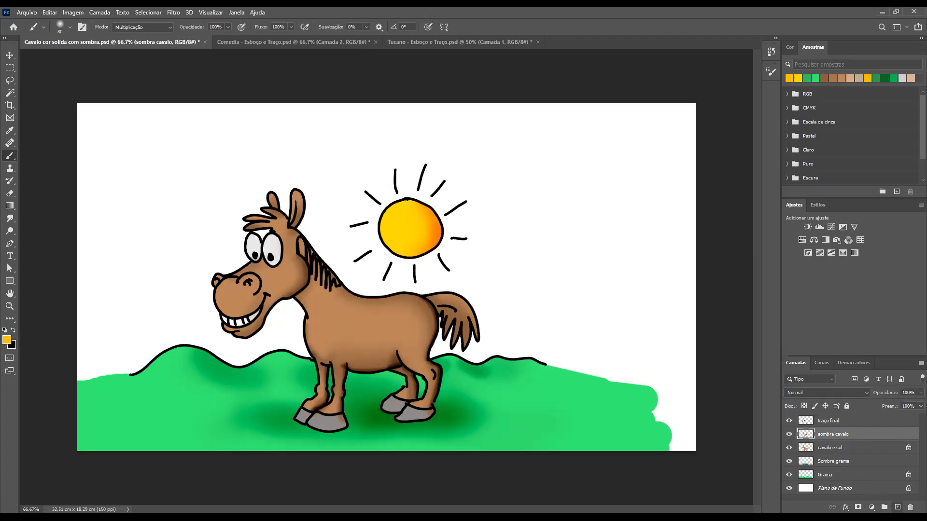
Add a new layer named "Brilho cavalo" directly above the sombra cavalo layer
{"action": "left_click", "coordinate": [898, 507]}
{"action": "double_click", "coordinate": [827, 434]}
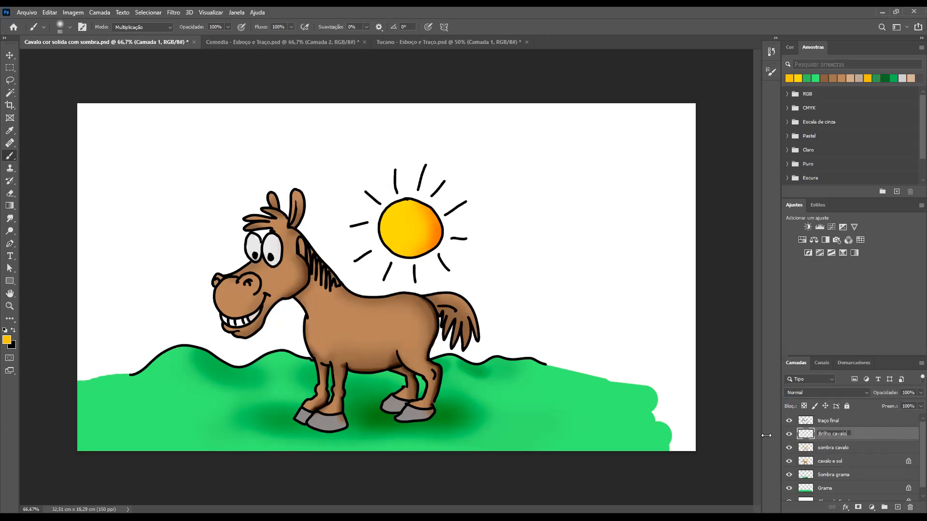
{"action": "key", "text": "Return"}
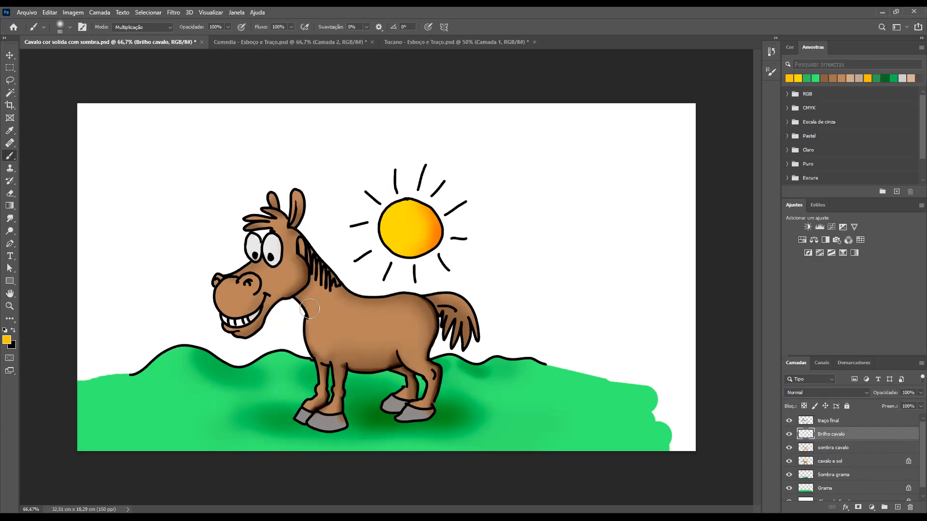
{"action": "left_click", "coordinate": [809, 463], "text": "ctrl"}
{"action": "key", "text": "ctrl+d"}
Sample the horse's body brown and set the foreground colour to the lighter tone d6b99c
{"action": "left_click", "coordinate": [368, 320], "text": "alt"}
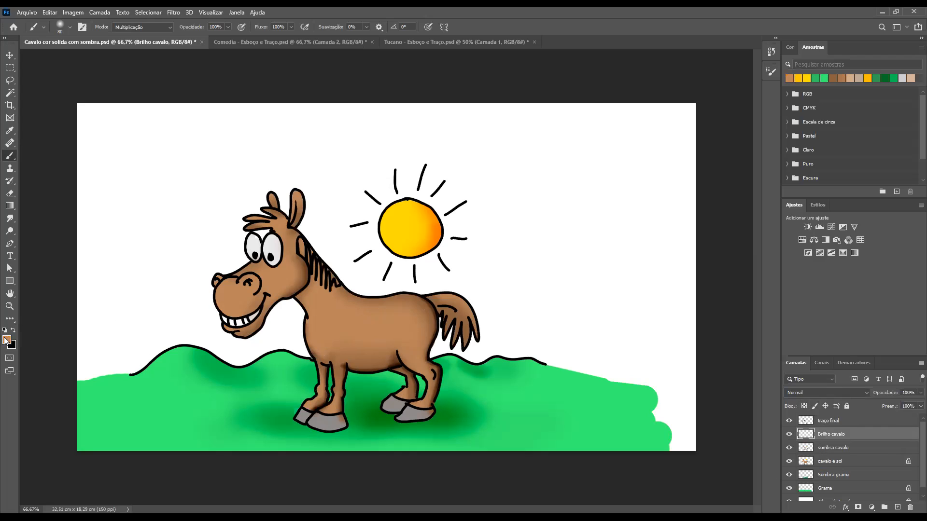
{"action": "key", "text": "n"}
{"action": "left_click", "coordinate": [366, 149]}
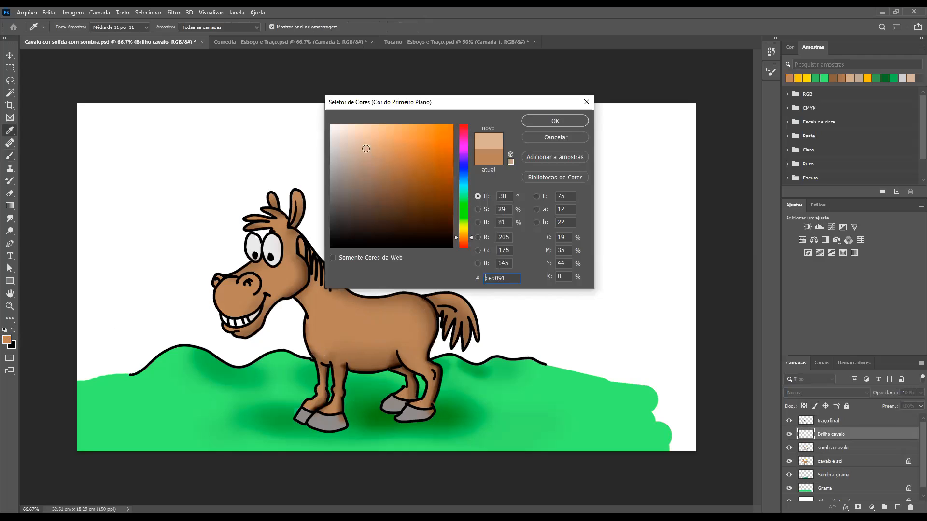
{"action": "left_click", "coordinate": [359, 140]}
{"action": "left_click", "coordinate": [363, 144]}
{"action": "left_click", "coordinate": [559, 122]}
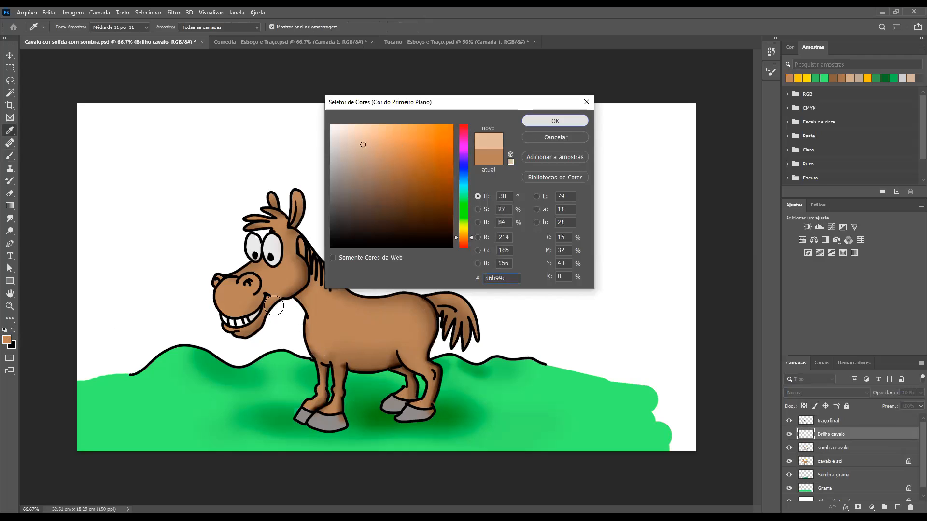
Reduce the brush, set its opacity to 50% and paint a soft highlight along the front of the horse's muzzle
{"action": "left_click_drag", "start_coordinate": [238, 268], "coordinate": [276, 271]}
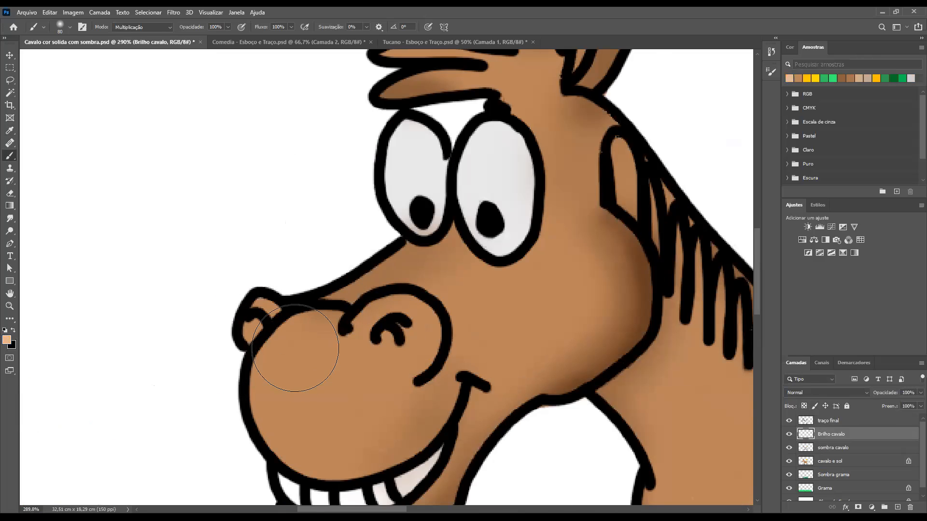
{"action": "key", "text": "bracketleft"}
{"action": "key", "text": "bracketleft"}
{"action": "key", "text": "bracketleft"}
{"action": "key", "text": "bracketleft"}
{"action": "key", "text": "bracketleft"}
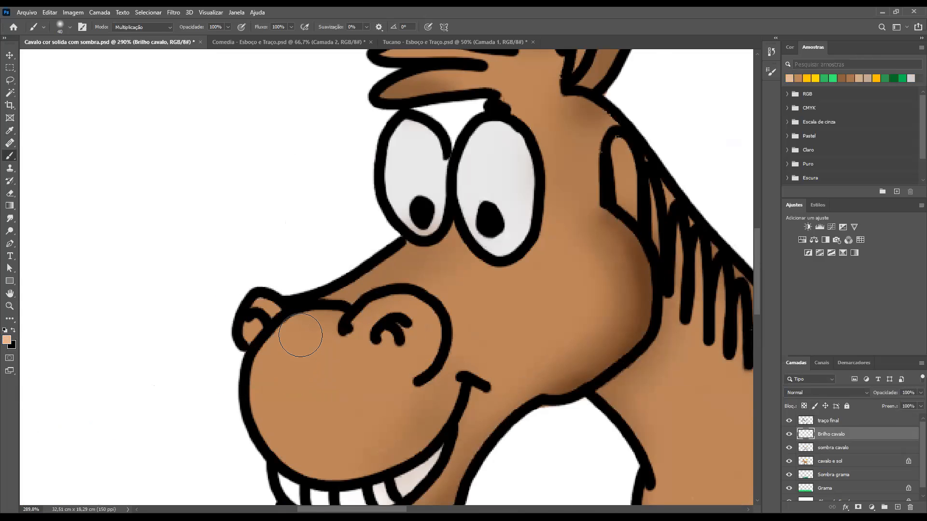
{"action": "key", "text": "5"}
{"action": "left_click", "coordinate": [300, 335]}
{"action": "left_click_drag", "start_coordinate": [273, 380], "coordinate": [283, 414]}
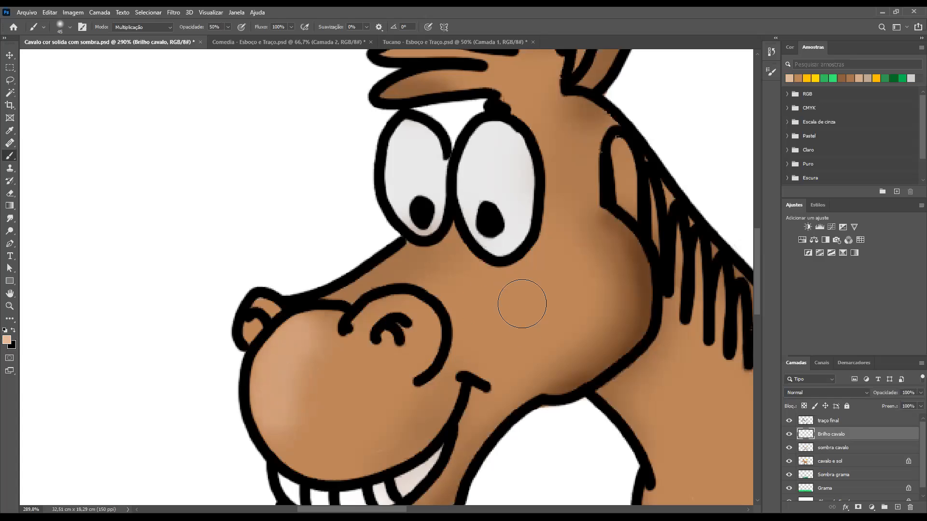
Reduce the brush to 20 px and paint a soft highlight on the rounded nostril
{"action": "key", "text": "bracketleft"}
{"action": "key", "text": "bracketleft"}
{"action": "key", "text": "bracketleft"}
{"action": "mouse_move", "coordinate": [423, 315]}
{"action": "left_mouse_down"}
{"action": "mouse_move", "coordinate": [430, 349]}
{"action": "mouse_move", "coordinate": [408, 298]}
{"action": "mouse_move", "coordinate": [439, 333]}
{"action": "mouse_move", "coordinate": [435, 357]}
{"action": "left_mouse_up"}
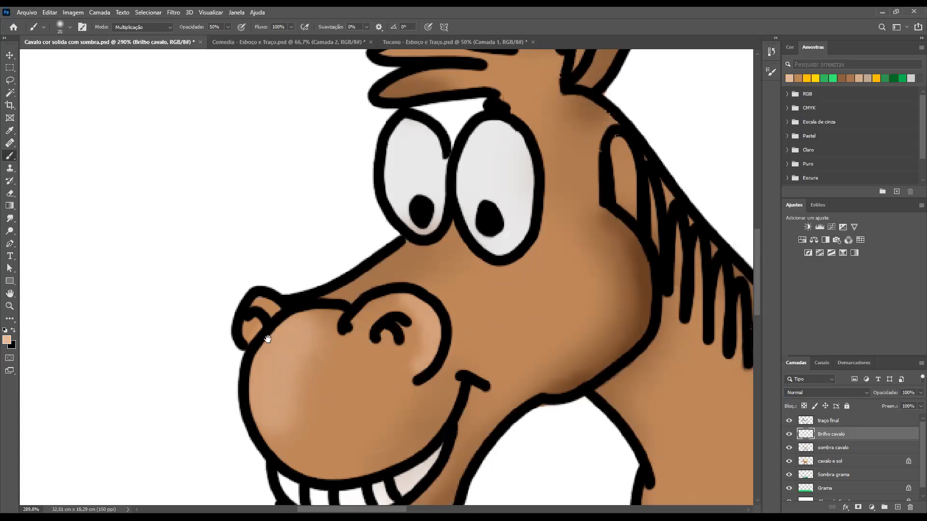
{"action": "left_click_drag", "start_coordinate": [280, 368], "coordinate": [265, 335]}
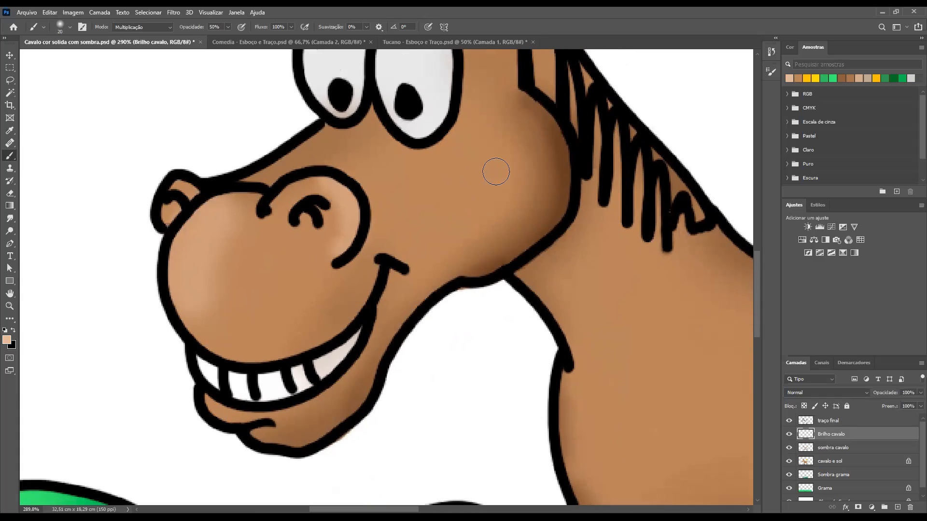
Lighten the horse's cheek with a soft highlight, using a 35 px brush at 10% opacity
{"action": "key", "text": "bracketright"}
{"action": "key", "text": "1"}
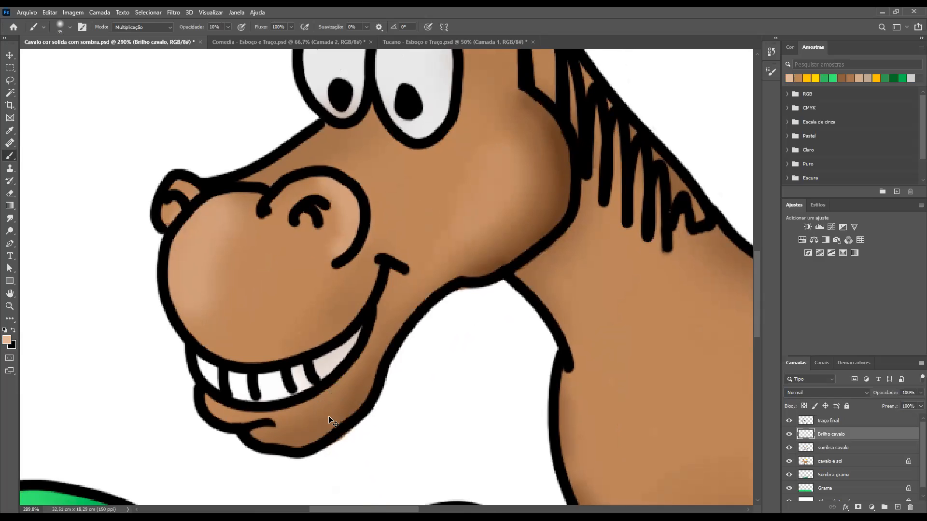
{"action": "key", "text": "ctrl+minus"}
{"action": "key", "text": "ctrl+minus"}
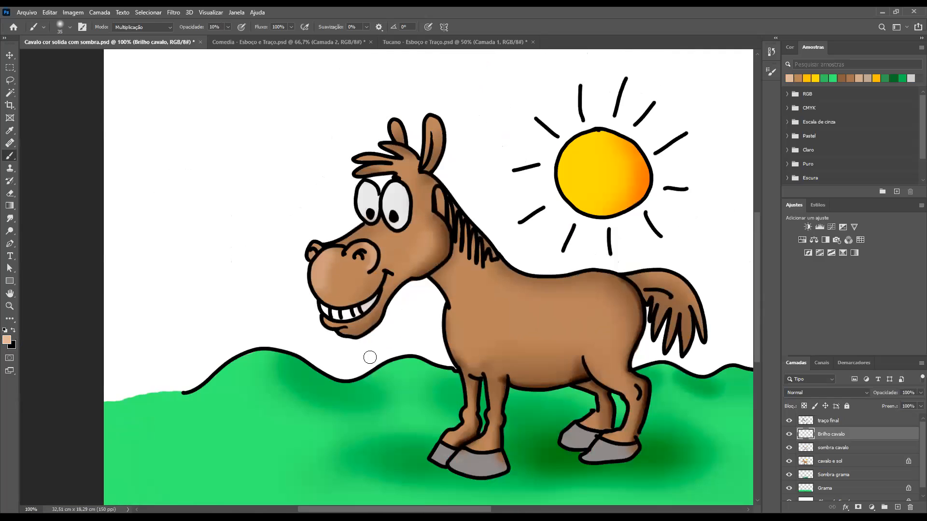
{"action": "left_click", "coordinate": [384, 153], "text": "ctrl"}
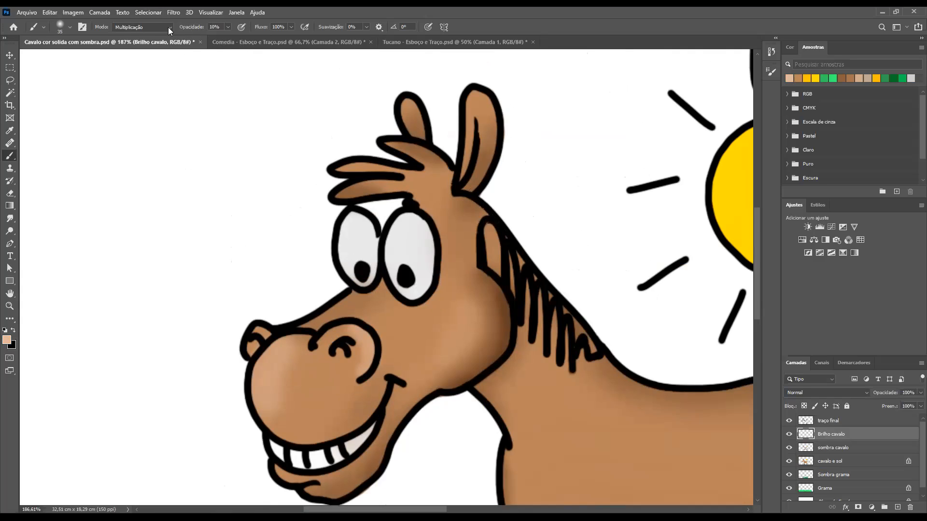
Switch the brush's blending mode to Normal and strengthen the cheek highlight
{"action": "left_click", "coordinate": [138, 28]}
{"action": "left_click", "coordinate": [128, 35]}
{"action": "mouse_move", "coordinate": [471, 311]}
{"action": "left_mouse_down"}
{"action": "mouse_move", "coordinate": [433, 356]}
{"action": "mouse_move", "coordinate": [464, 323]}
{"action": "left_mouse_up"}
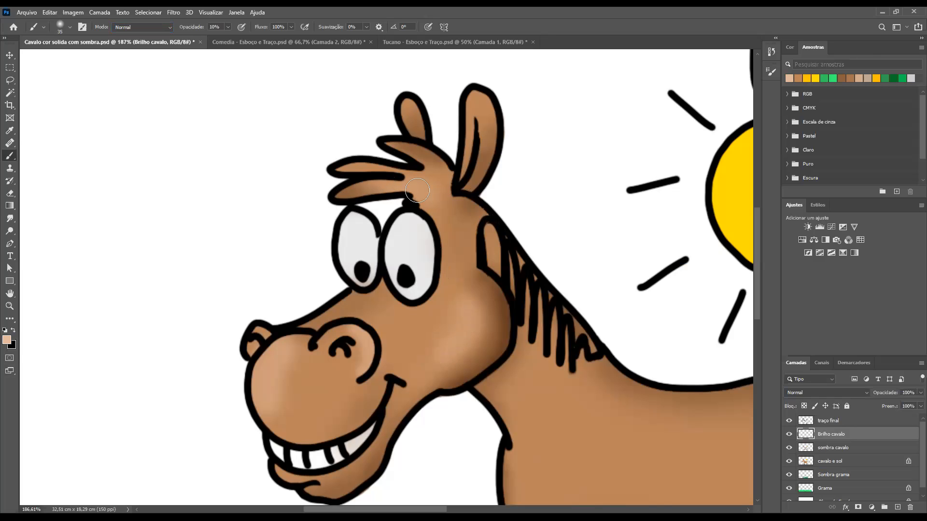
Paint a soft highlight on the horse's chest above the front legs
{"action": "left_click_drag", "start_coordinate": [387, 272], "coordinate": [421, 322]}
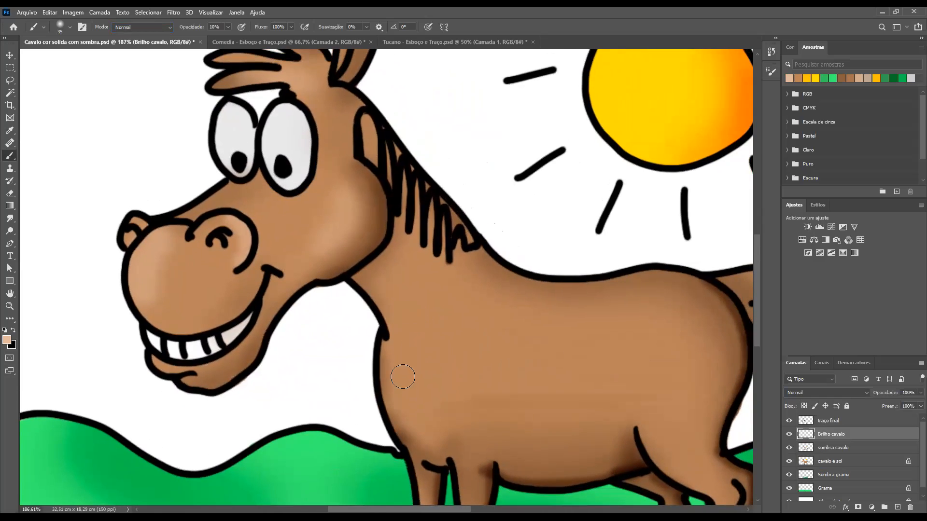
{"action": "mouse_move", "coordinate": [420, 420]}
{"action": "left_mouse_down"}
{"action": "mouse_move", "coordinate": [434, 413]}
{"action": "mouse_move", "coordinate": [422, 385]}
{"action": "mouse_move", "coordinate": [420, 420]}
{"action": "mouse_move", "coordinate": [432, 428]}
{"action": "left_mouse_up"}
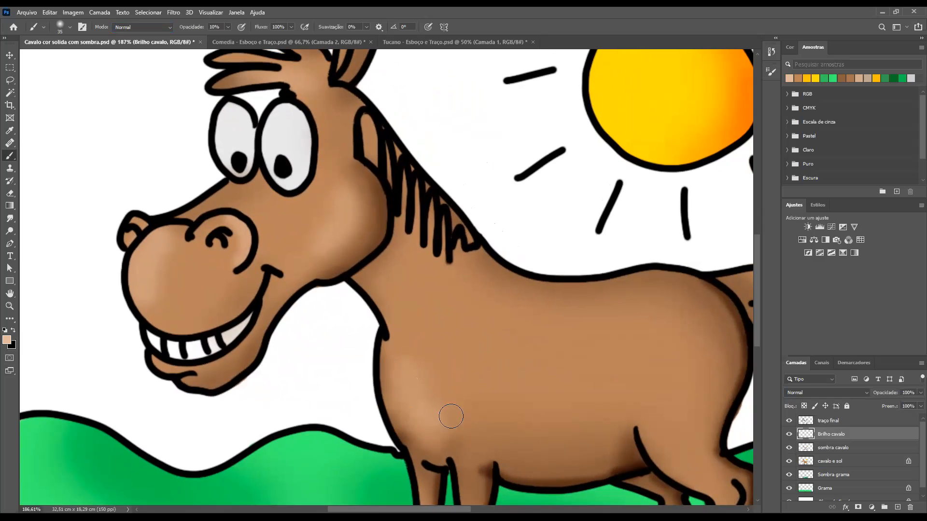
{"action": "mouse_move", "coordinate": [493, 472]}
{"action": "left_mouse_down"}
{"action": "mouse_move", "coordinate": [378, 290]}
{"action": "mouse_move", "coordinate": [385, 340]}
{"action": "left_mouse_up"}
Reduce the brush to 20 px and add soft highlights to the knees of the front legs
{"action": "key", "text": "bracketleft"}
{"action": "left_click_drag", "start_coordinate": [374, 296], "coordinate": [380, 349]}
{"action": "left_click_drag", "start_coordinate": [376, 306], "coordinate": [378, 355]}
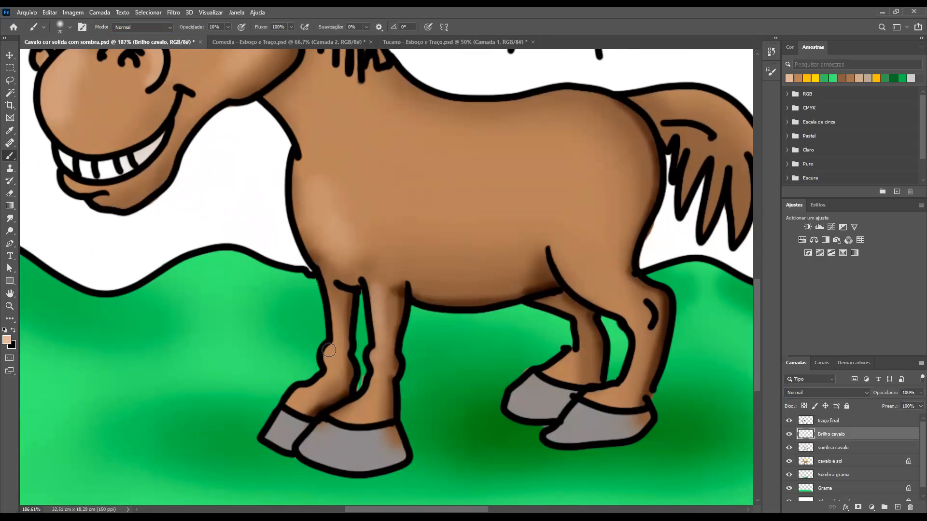
{"action": "left_click_drag", "start_coordinate": [328, 352], "coordinate": [328, 357]}
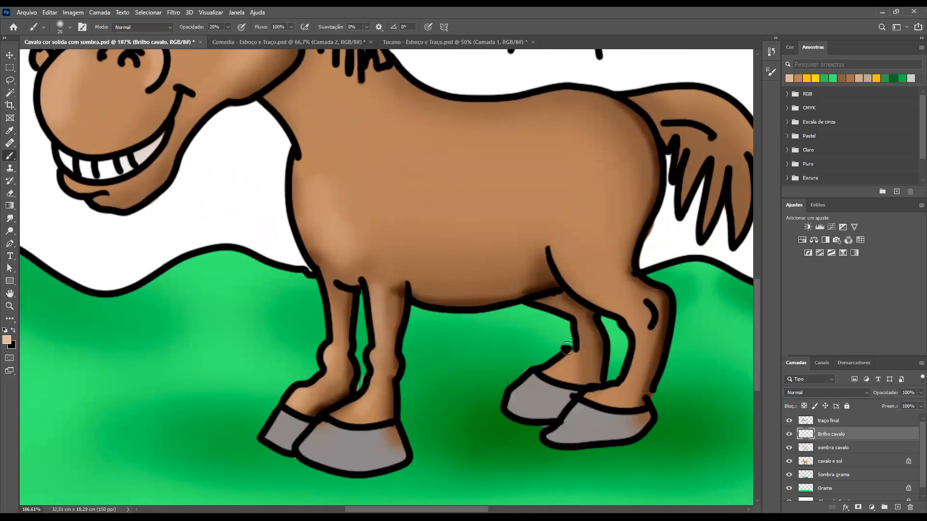
Enlarge the brush to 35 px and paint a soft thigh highlight above the hind-leg line at 20% opacity
{"action": "key", "text": "bracketright"}
{"action": "key", "text": "bracketright"}
{"action": "key", "text": "bracketright"}
{"action": "mouse_move", "coordinate": [556, 245]}
{"action": "left_mouse_down"}
{"action": "mouse_move", "coordinate": [585, 282]}
{"action": "mouse_move", "coordinate": [562, 247]}
{"action": "mouse_move", "coordinate": [572, 267]}
{"action": "left_mouse_up"}
{"action": "left_click_drag", "start_coordinate": [567, 260], "coordinate": [569, 256]}
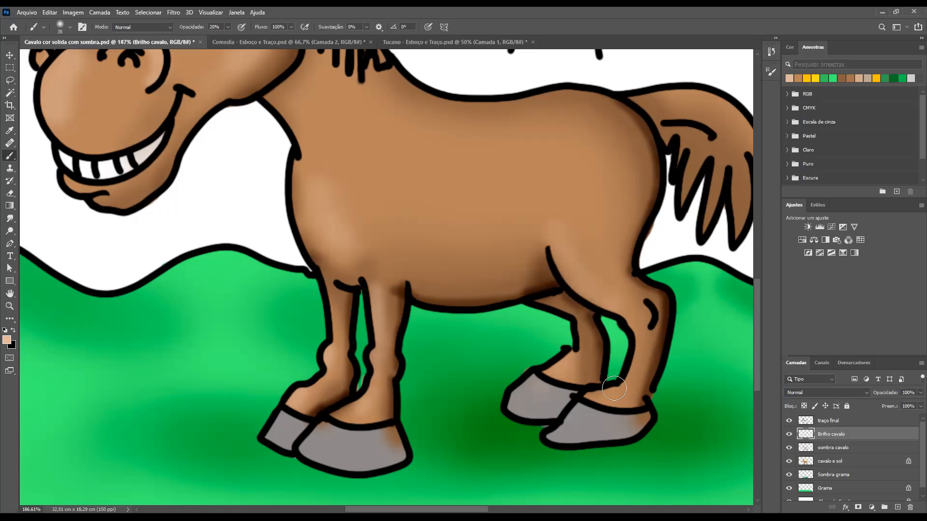
{"action": "left_click_drag", "start_coordinate": [569, 194], "coordinate": [549, 290]}
Enlarge the brush to 80 px and spread a broad soft highlight over the horse's rump
{"action": "key", "text": "bracketright"}
{"action": "key", "text": "bracketright"}
{"action": "key", "text": "bracketright"}
{"action": "key", "text": "bracketright"}
{"action": "key", "text": "bracketright"}
{"action": "key", "text": "bracketright"}
{"action": "mouse_move", "coordinate": [547, 250]}
{"action": "left_mouse_down"}
{"action": "mouse_move", "coordinate": [558, 301]}
{"action": "mouse_move", "coordinate": [555, 256]}
{"action": "left_mouse_up"}
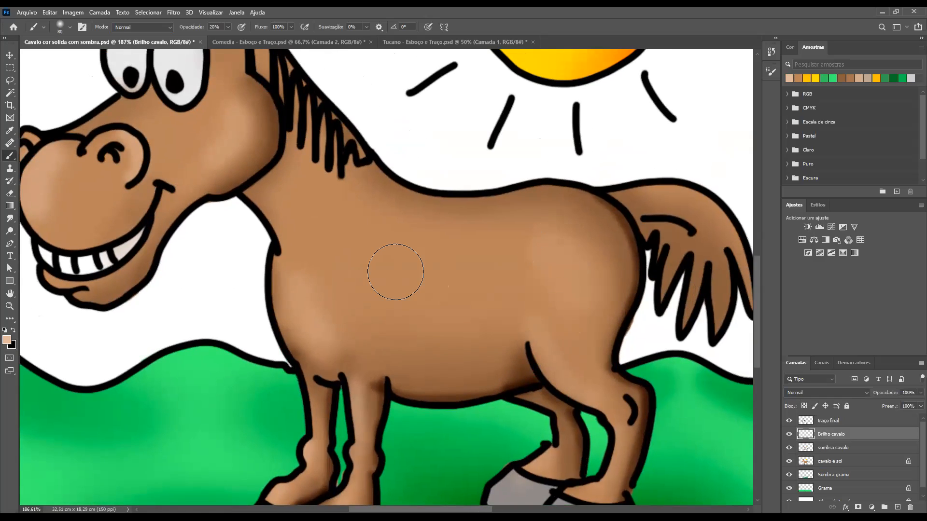
Replace the first belly stroke with a softer highlight, using a 60 px brush at 10% opacity
{"action": "mouse_move", "coordinate": [335, 290]}
{"action": "left_mouse_down"}
{"action": "mouse_move", "coordinate": [342, 307]}
{"action": "mouse_move", "coordinate": [384, 315]}
{"action": "mouse_move", "coordinate": [416, 350]}
{"action": "mouse_move", "coordinate": [424, 317]}
{"action": "mouse_move", "coordinate": [493, 302]}
{"action": "mouse_move", "coordinate": [453, 318]}
{"action": "mouse_move", "coordinate": [446, 308]}
{"action": "mouse_move", "coordinate": [479, 308]}
{"action": "mouse_move", "coordinate": [479, 299]}
{"action": "mouse_move", "coordinate": [436, 297]}
{"action": "mouse_move", "coordinate": [430, 316]}
{"action": "mouse_move", "coordinate": [473, 331]}
{"action": "mouse_move", "coordinate": [493, 318]}
{"action": "mouse_move", "coordinate": [468, 334]}
{"action": "mouse_move", "coordinate": [408, 312]}
{"action": "mouse_move", "coordinate": [507, 286]}
{"action": "mouse_move", "coordinate": [509, 300]}
{"action": "mouse_move", "coordinate": [458, 316]}
{"action": "mouse_move", "coordinate": [381, 311]}
{"action": "mouse_move", "coordinate": [532, 312]}
{"action": "mouse_move", "coordinate": [524, 314]}
{"action": "mouse_move", "coordinate": [537, 326]}
{"action": "mouse_move", "coordinate": [530, 304]}
{"action": "mouse_move", "coordinate": [535, 332]}
{"action": "mouse_move", "coordinate": [534, 298]}
{"action": "left_mouse_up"}
{"action": "key", "text": "ctrl+z"}
{"action": "key", "text": "1"}
{"action": "key", "text": "bracketleft"}
{"action": "key", "text": "bracketleft"}
{"action": "key", "text": "ctrl+plus"}
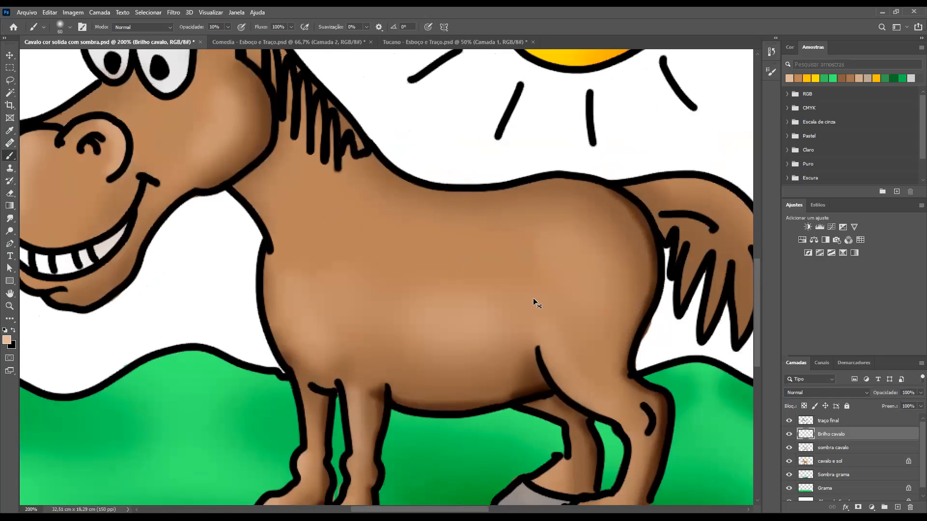
Add faint highlights to the horse's head with the 60 px brush at 10% opacity
{"action": "key", "text": "ctrl+minus"}
{"action": "key", "text": "ctrl+minus"}
{"action": "left_click_drag", "start_coordinate": [246, 232], "coordinate": [292, 237]}
{"action": "left_click_drag", "start_coordinate": [311, 320], "coordinate": [329, 309]}
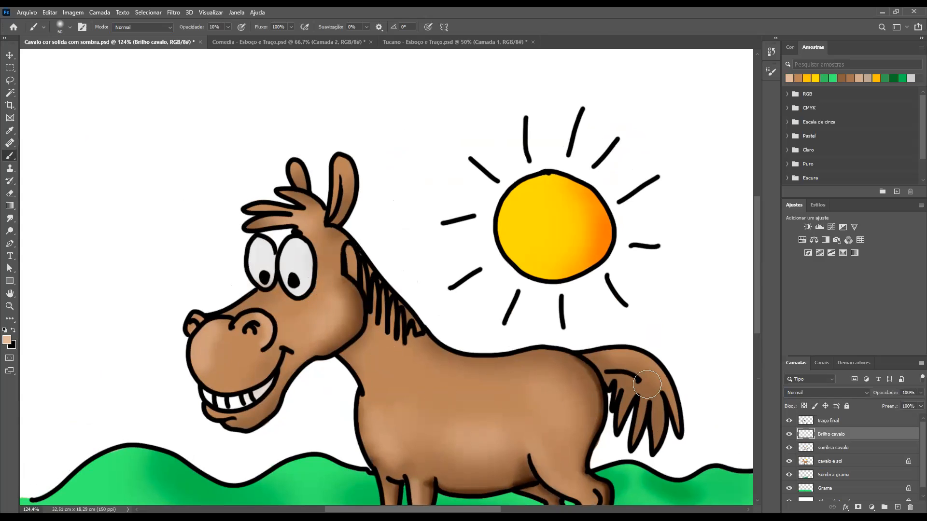
Set the foreground colour to the paler tone eed6be and reduce the brush to 20 px
{"action": "key", "text": "["}
{"action": "key", "text": "["}
{"action": "key", "text": "["}
{"action": "key", "text": "["}
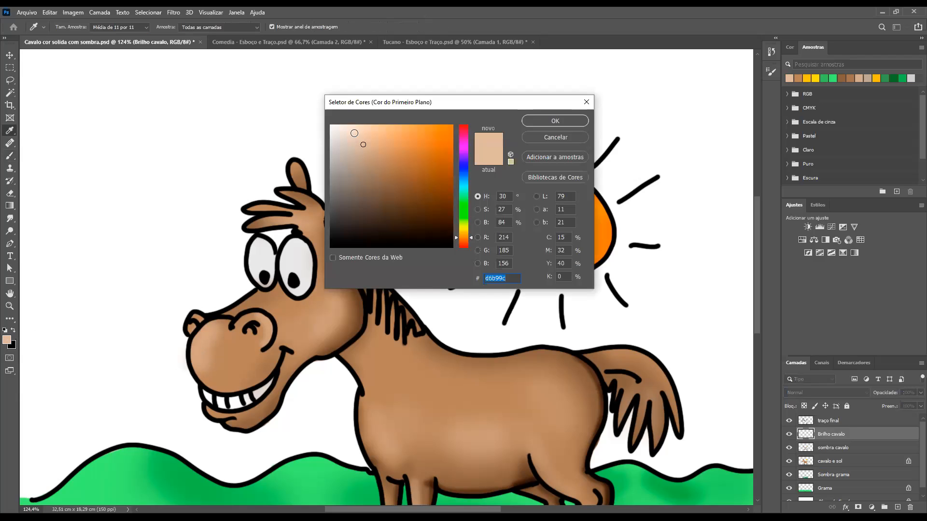
{"action": "left_click", "coordinate": [536, 120]}
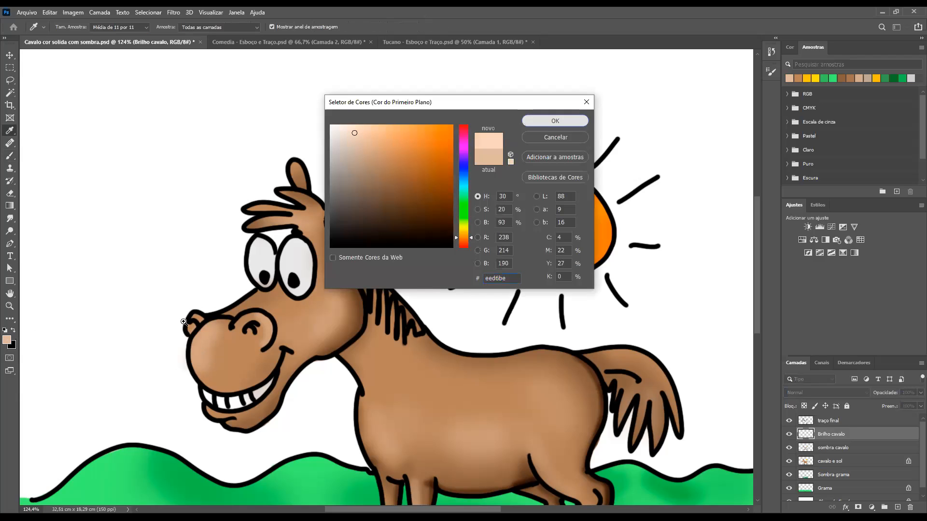
{"action": "key", "text": "bracketleft"}
Paint pale highlights along the muzzle's front edge and over the forelock strands
{"action": "mouse_move", "coordinate": [201, 330]}
{"action": "left_mouse_down"}
{"action": "mouse_move", "coordinate": [219, 336]}
{"action": "mouse_move", "coordinate": [205, 382]}
{"action": "left_mouse_up"}
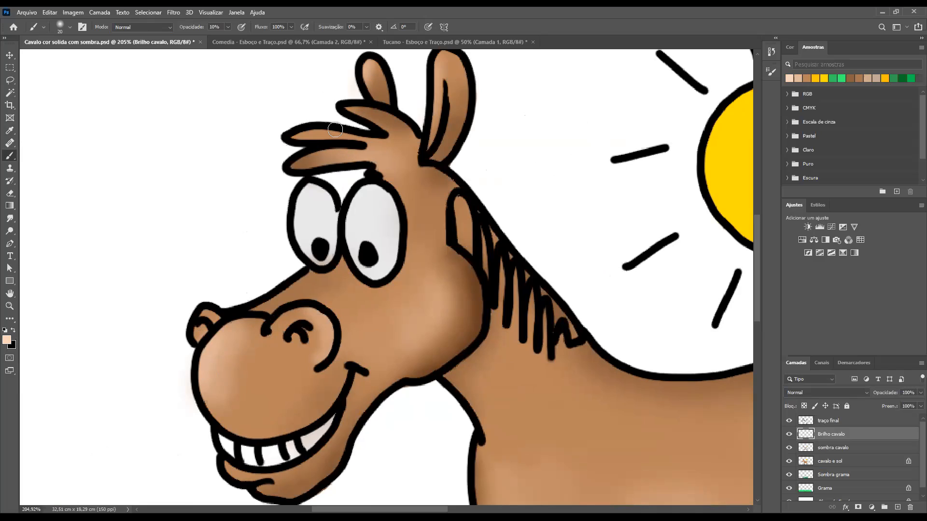
{"action": "mouse_move", "coordinate": [381, 128]}
{"action": "left_mouse_down"}
{"action": "mouse_move", "coordinate": [322, 104]}
{"action": "mouse_move", "coordinate": [361, 125]}
{"action": "mouse_move", "coordinate": [369, 114]}
{"action": "mouse_move", "coordinate": [294, 91]}
{"action": "left_mouse_up"}
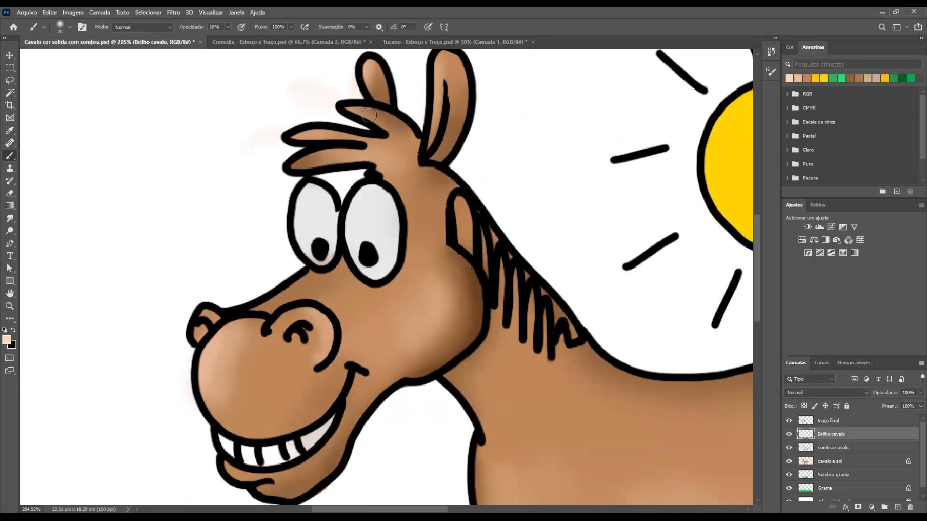
{"action": "left_click_drag", "start_coordinate": [289, 168], "coordinate": [308, 160]}
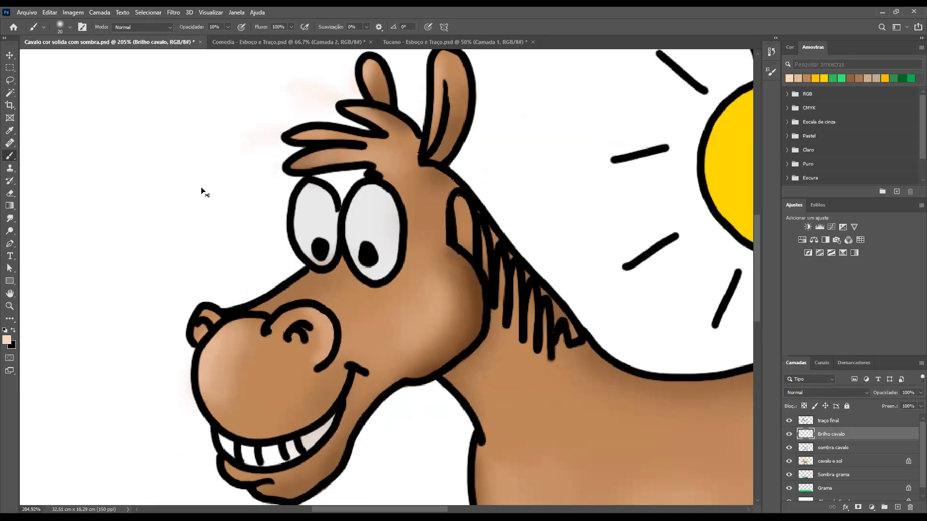
{"action": "key", "text": "ctrl+minus"}
{"action": "key", "text": "ctrl+minus"}
{"action": "key", "text": "ctrl+minus"}
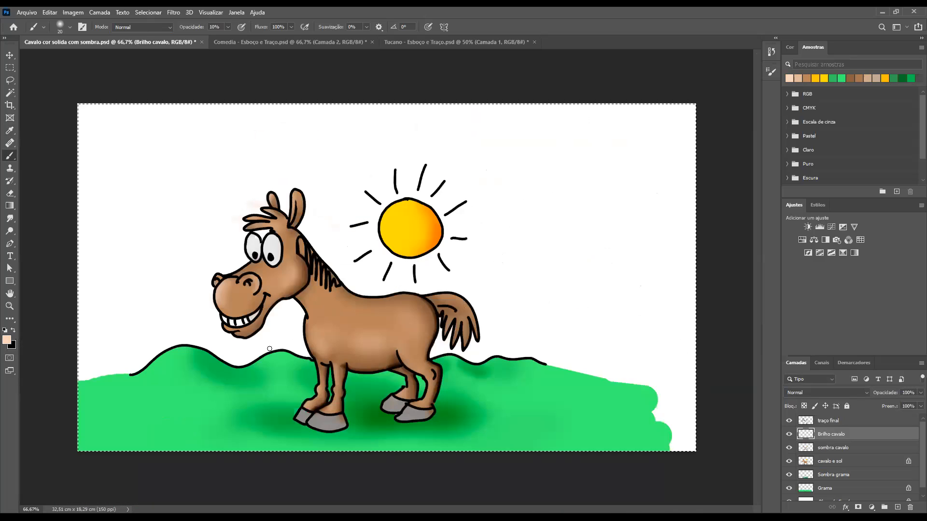
Paint pale highlights on the horse's tail, around its curved inner line and along the hair strands
{"action": "mouse_move", "coordinate": [450, 303]}
{"action": "left_mouse_down"}
{"action": "mouse_move", "coordinate": [492, 329]}
{"action": "mouse_move", "coordinate": [481, 338]}
{"action": "left_mouse_up"}
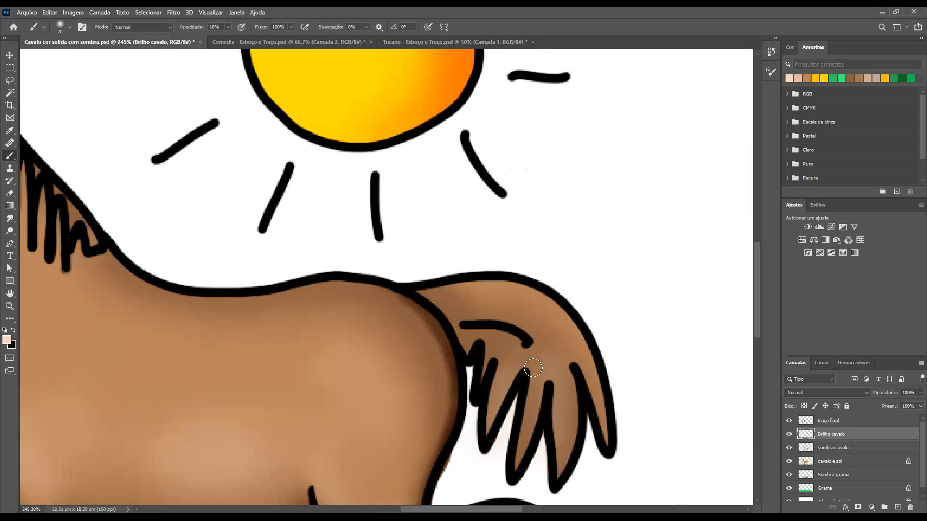
{"action": "mouse_move", "coordinate": [558, 351]}
{"action": "left_mouse_down"}
{"action": "mouse_move", "coordinate": [576, 407]}
{"action": "mouse_move", "coordinate": [552, 338]}
{"action": "mouse_move", "coordinate": [565, 373]}
{"action": "mouse_move", "coordinate": [569, 346]}
{"action": "left_mouse_up"}
{"action": "left_click_drag", "start_coordinate": [515, 351], "coordinate": [503, 408]}
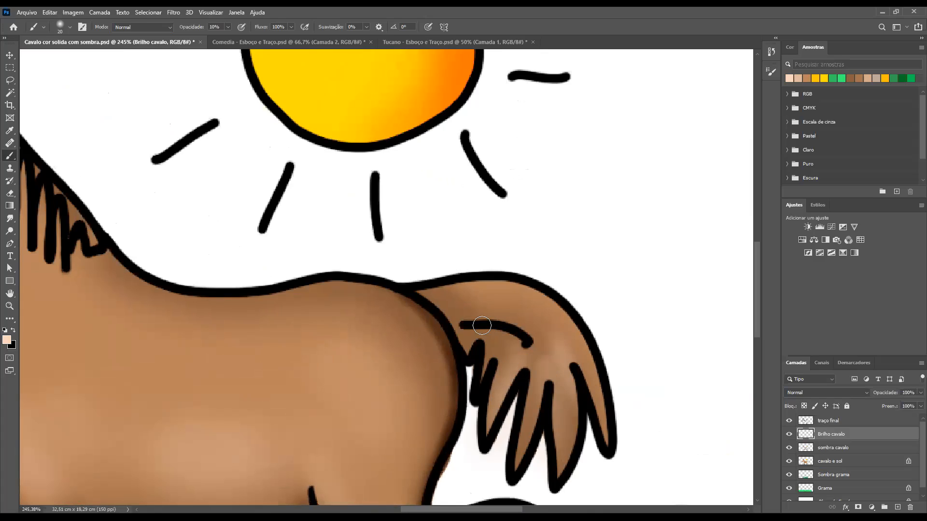
{"action": "mouse_move", "coordinate": [471, 318]}
{"action": "left_mouse_down"}
{"action": "mouse_move", "coordinate": [558, 358]}
{"action": "mouse_move", "coordinate": [503, 312]}
{"action": "mouse_move", "coordinate": [576, 364]}
{"action": "left_mouse_up"}
{"action": "key", "text": "ctrl+minus"}
{"action": "key", "text": "ctrl+minus"}
{"action": "key", "text": "ctrl+minus"}
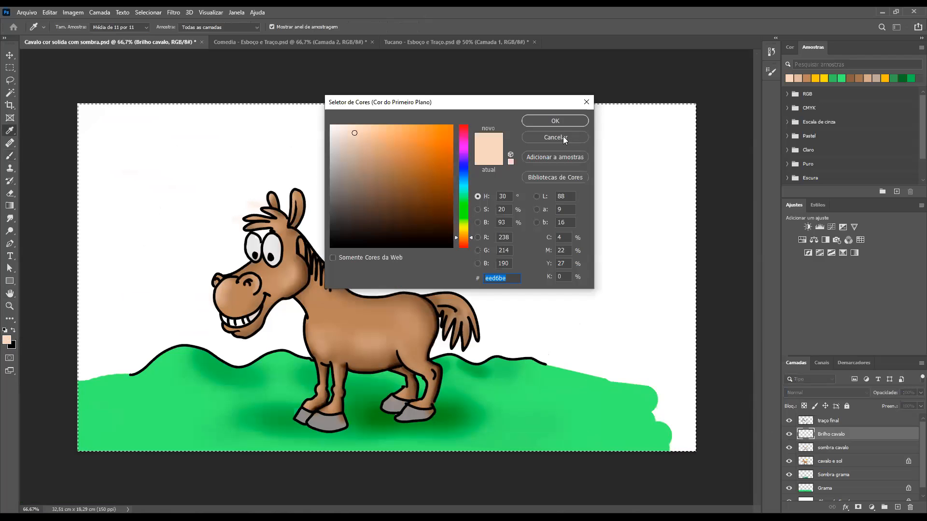
Sample the sun's yellow and change the foreground colour to a paler yellow
{"action": "left_click", "coordinate": [555, 137]}
{"action": "left_click", "coordinate": [399, 222], "text": "alt"}
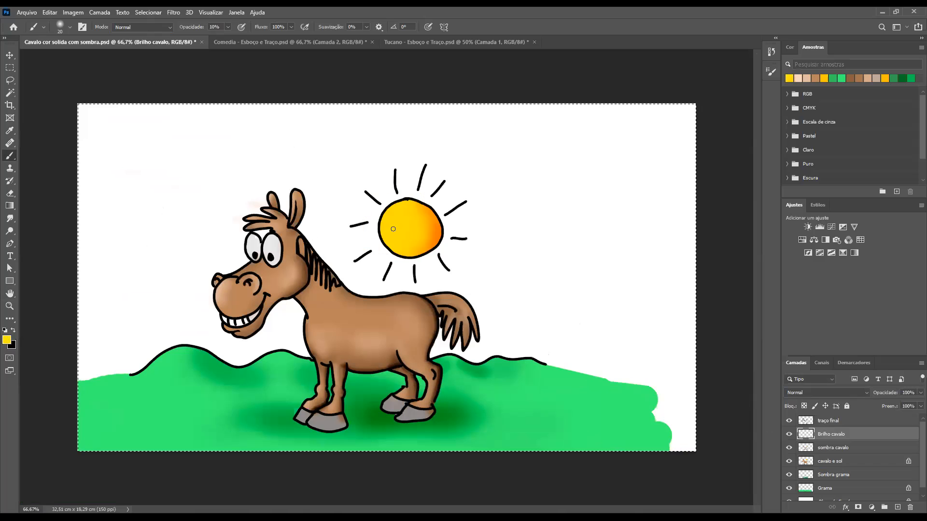
{"action": "scroll", "coordinate": [414, 213], "scroll_direction": "up", "scroll_amount": 2}
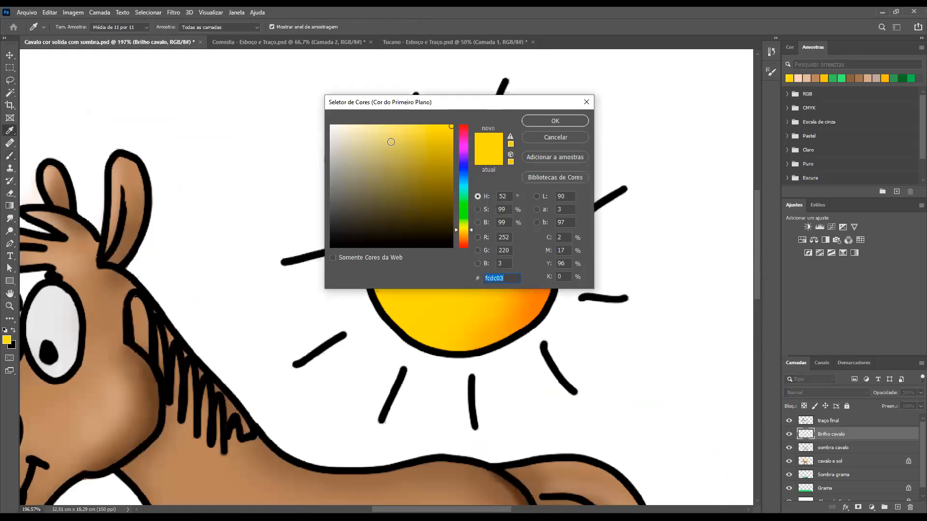
{"action": "left_click", "coordinate": [392, 128]}
{"action": "key", "text": "Return"}
Enlarge the brush and paint a soft pale-yellow highlight on the side of the sun opposite its orange shading
{"action": "key", "text": "b"}
{"action": "key", "text": "bracketright"}
{"action": "key", "text": "bracketright"}
{"action": "key", "text": "bracketright"}
{"action": "key", "text": "bracketright"}
{"action": "key", "text": "bracketright"}
{"action": "key", "text": "bracketright"}
{"action": "key", "text": "bracketright"}
{"action": "key", "text": "bracketright"}
{"action": "key", "text": "bracketright"}
{"action": "key", "text": "bracketright"}
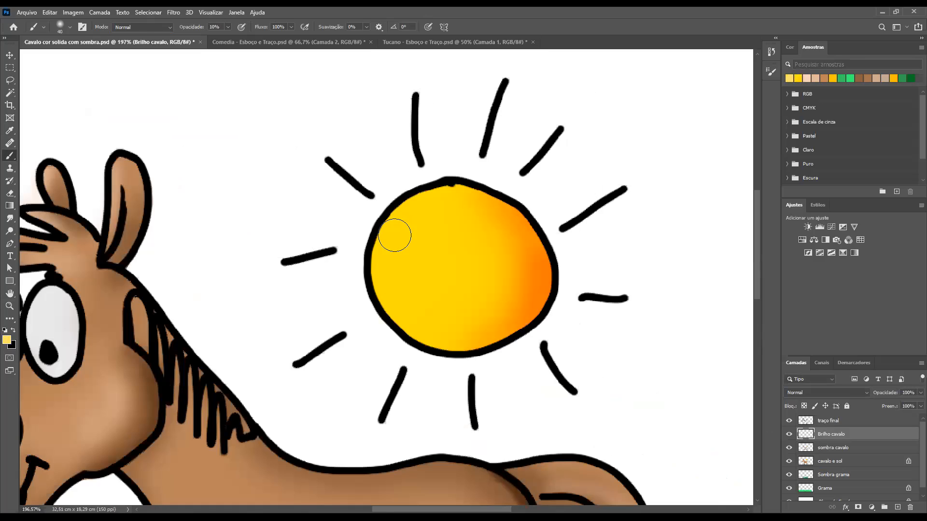
{"action": "mouse_move", "coordinate": [379, 263]}
{"action": "left_mouse_down"}
{"action": "mouse_move", "coordinate": [410, 221]}
{"action": "mouse_move", "coordinate": [367, 297]}
{"action": "mouse_move", "coordinate": [403, 230]}
{"action": "mouse_move", "coordinate": [402, 272]}
{"action": "mouse_move", "coordinate": [424, 272]}
{"action": "mouse_move", "coordinate": [419, 245]}
{"action": "mouse_move", "coordinate": [388, 299]}
{"action": "mouse_move", "coordinate": [438, 221]}
{"action": "left_mouse_up"}
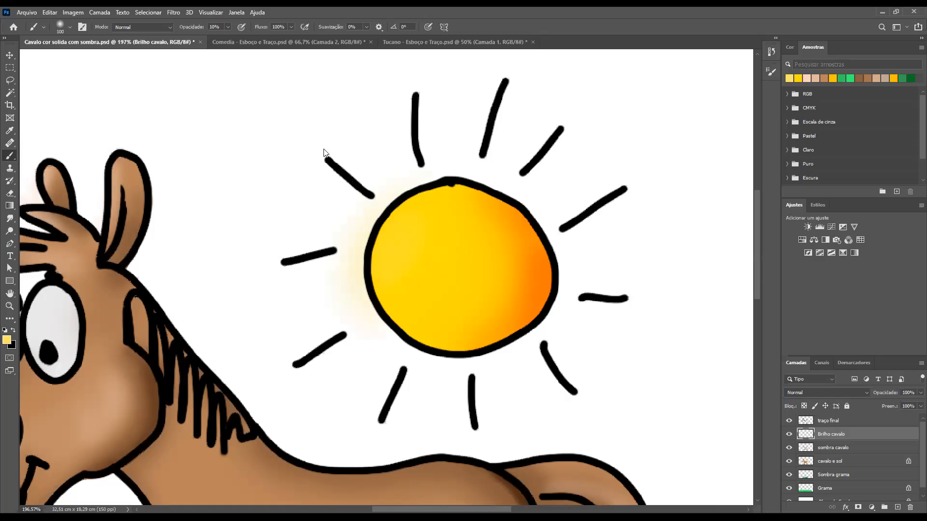
Pick a paler yellow, raise the brush opacity to 50% and paint a stronger highlight on the sun's pale side
{"action": "left_click", "coordinate": [368, 126]}
{"action": "left_click", "coordinate": [536, 121]}
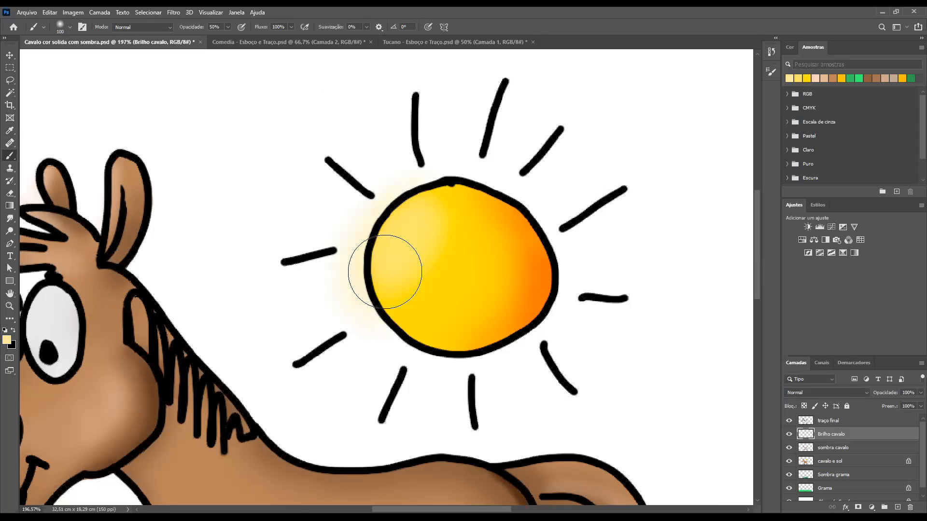
{"action": "left_click_drag", "start_coordinate": [414, 242], "coordinate": [407, 276]}
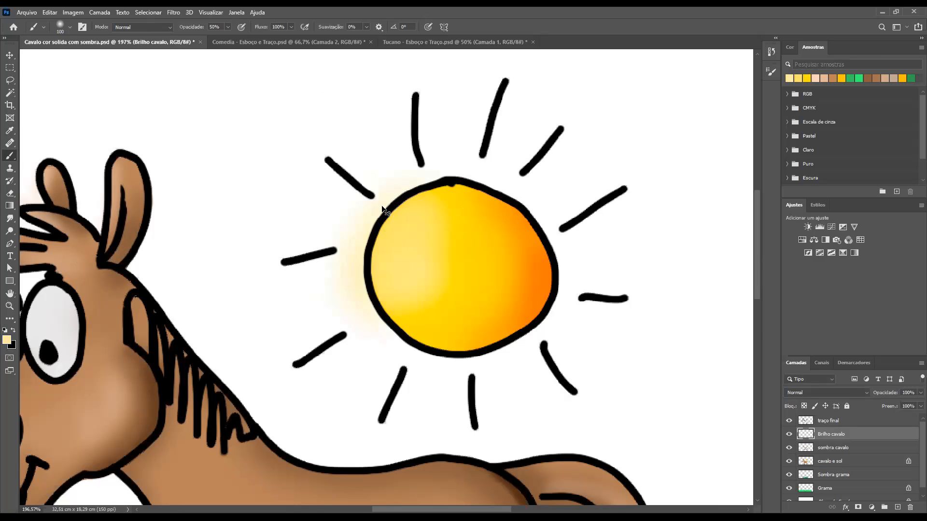
Activate the sombra cavalo layer and sample the front hoof's grey as the foreground colour
{"action": "key", "text": "ctrl+0"}
{"action": "key", "text": "ctrl+a"}
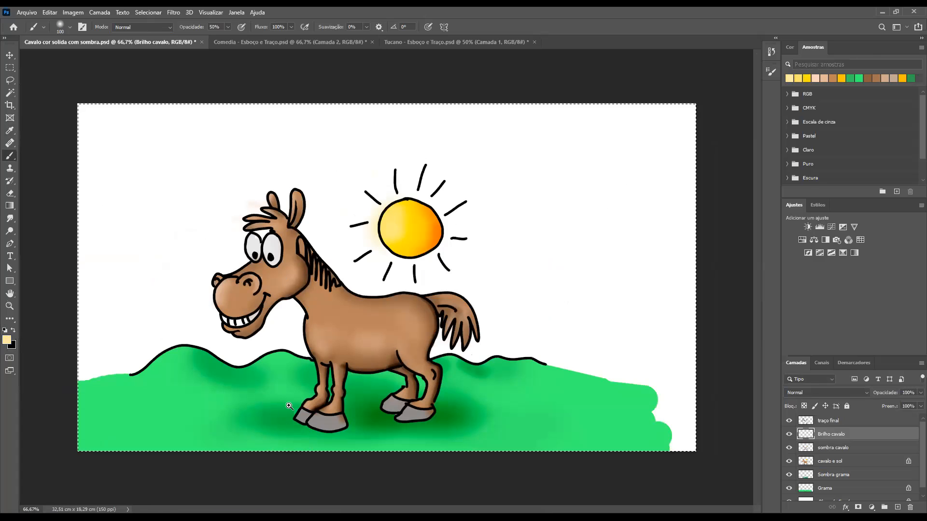
{"action": "mouse_move", "coordinate": [324, 410]}
{"action": "left_mouse_down"}
{"action": "mouse_move", "coordinate": [374, 414]}
{"action": "mouse_move", "coordinate": [329, 305]}
{"action": "left_mouse_up"}
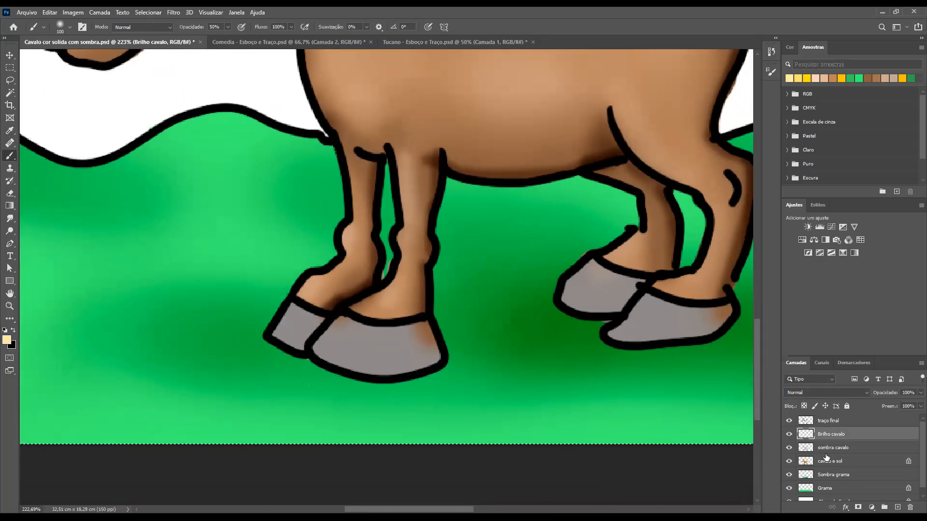
{"action": "left_click", "coordinate": [807, 448]}
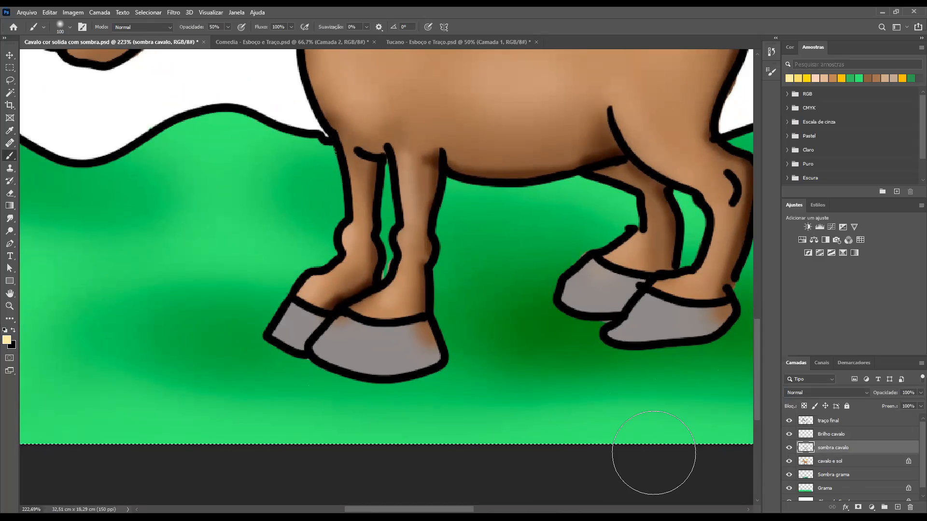
{"action": "left_click", "coordinate": [383, 338], "text": "alt"}
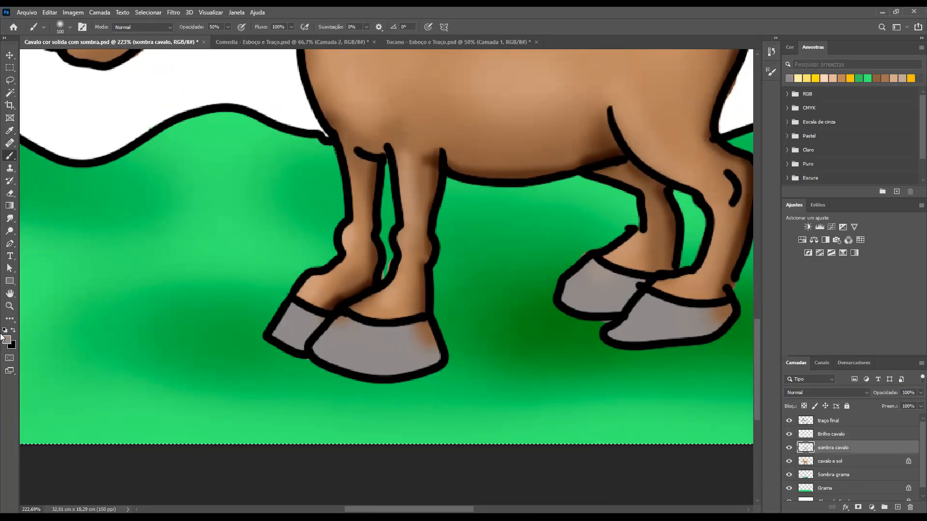
{"action": "left_click", "coordinate": [341, 187]}
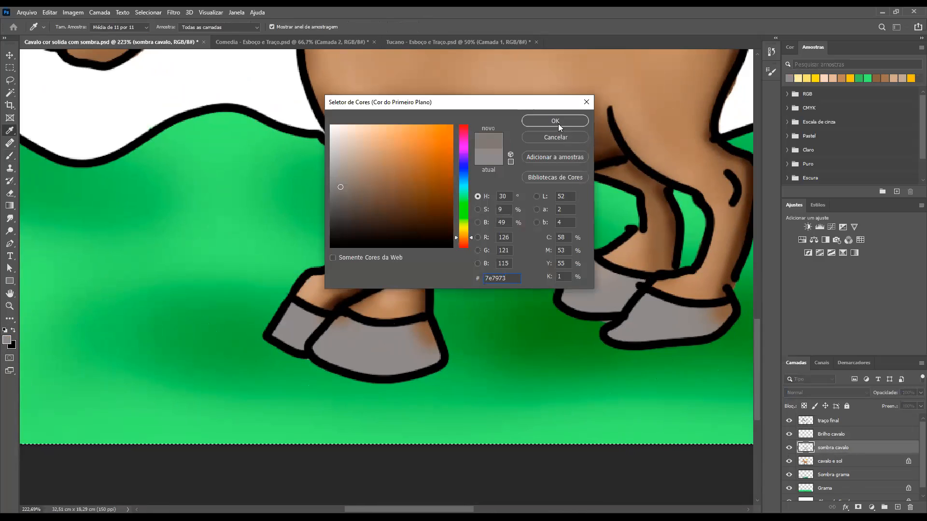
{"action": "left_click", "coordinate": [555, 139]}
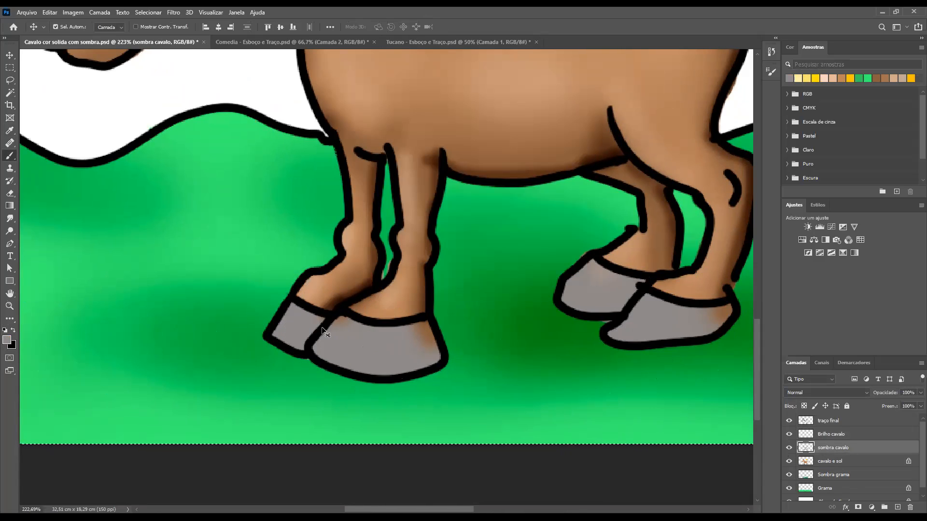
Paint grey over the brown stains on the front and rear hooves, reducing the brush size to 45
{"action": "mouse_move", "coordinate": [412, 369]}
{"action": "left_mouse_down"}
{"action": "mouse_move", "coordinate": [405, 360]}
{"action": "mouse_move", "coordinate": [410, 376]}
{"action": "mouse_move", "coordinate": [422, 338]}
{"action": "left_mouse_up"}
{"action": "key", "text": "bracketleft"}
{"action": "key", "text": "bracketleft"}
{"action": "key", "text": "bracketleft"}
{"action": "key", "text": "bracketleft"}
{"action": "key", "text": "bracketleft"}
{"action": "key", "text": "bracketleft"}
{"action": "mouse_move", "coordinate": [337, 347]}
{"action": "left_mouse_down"}
{"action": "mouse_move", "coordinate": [336, 328]}
{"action": "mouse_move", "coordinate": [271, 330]}
{"action": "mouse_move", "coordinate": [343, 330]}
{"action": "left_mouse_up"}
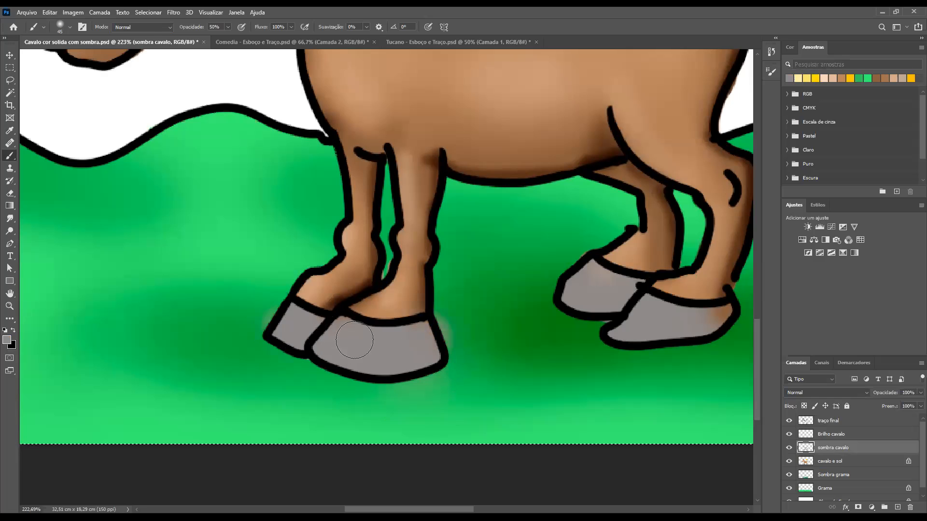
{"action": "left_click_drag", "start_coordinate": [641, 331], "coordinate": [437, 332]}
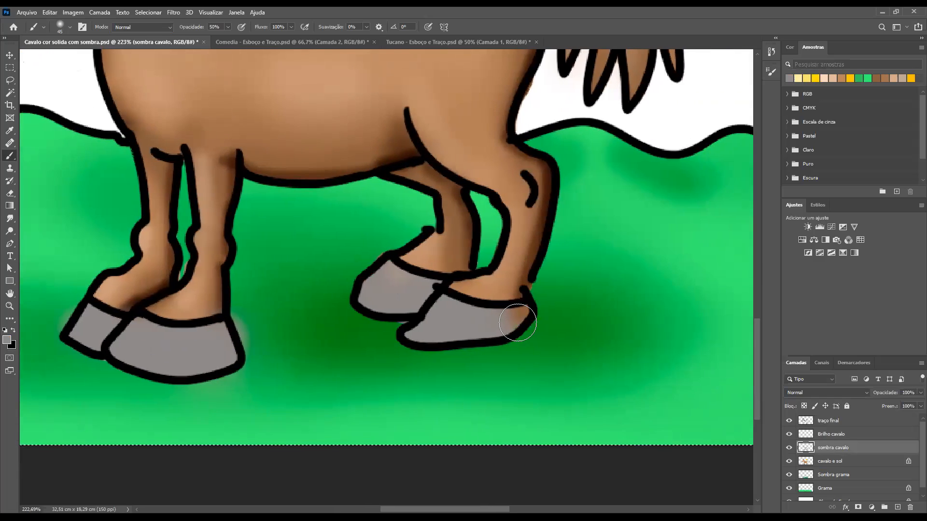
{"action": "mouse_move", "coordinate": [518, 323]}
{"action": "left_mouse_down"}
{"action": "mouse_move", "coordinate": [528, 310]}
{"action": "mouse_move", "coordinate": [480, 319]}
{"action": "left_mouse_up"}
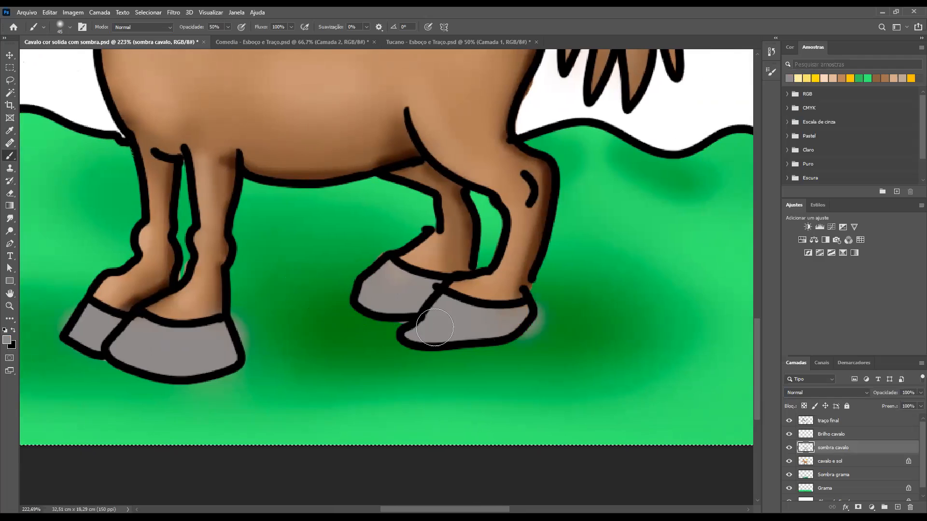
Erase the grey overspill on the grass beside the rear hoof and deselect the canvas
{"action": "key", "text": "e"}
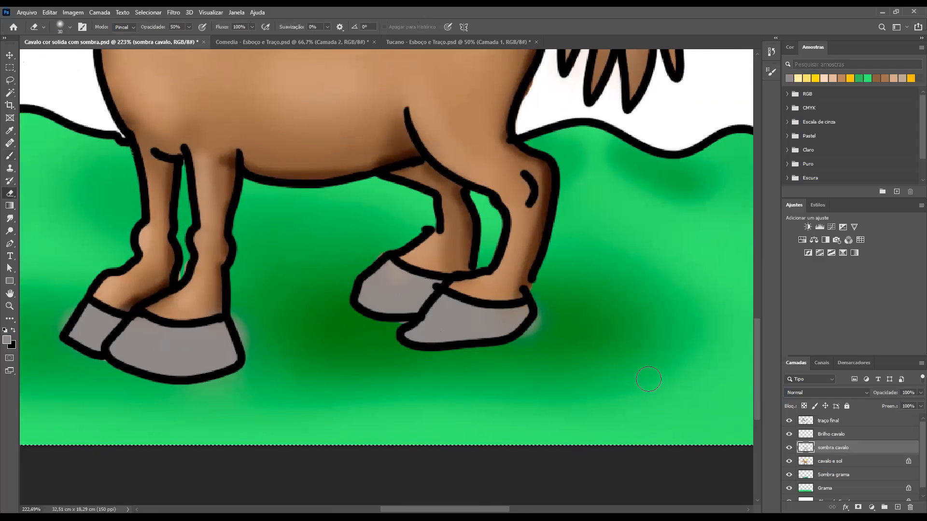
{"action": "mouse_move", "coordinate": [547, 314]}
{"action": "left_mouse_down"}
{"action": "mouse_move", "coordinate": [510, 325]}
{"action": "mouse_move", "coordinate": [519, 321]}
{"action": "mouse_move", "coordinate": [472, 324]}
{"action": "mouse_move", "coordinate": [540, 315]}
{"action": "mouse_move", "coordinate": [457, 316]}
{"action": "mouse_move", "coordinate": [428, 300]}
{"action": "mouse_move", "coordinate": [417, 333]}
{"action": "mouse_move", "coordinate": [538, 315]}
{"action": "left_mouse_up"}
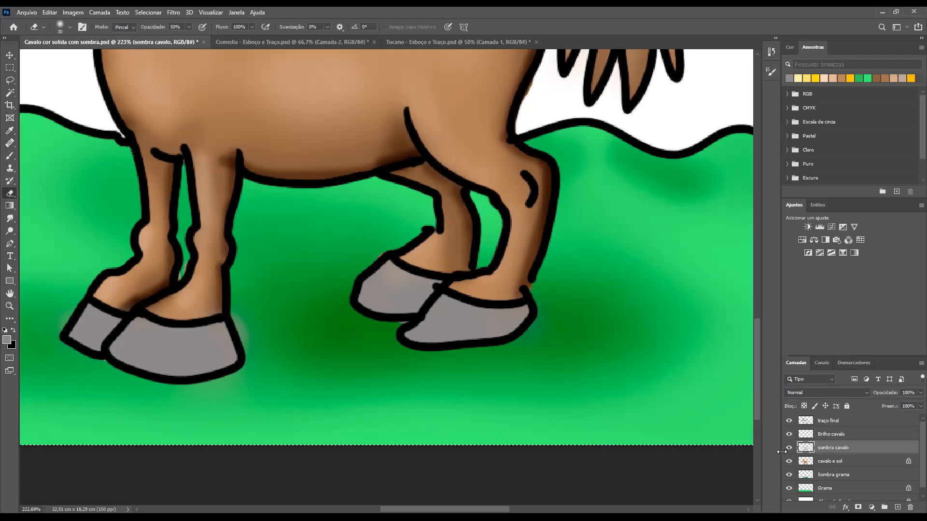
{"action": "key", "text": "ctrl+minus"}
{"action": "key", "text": "ctrl+minus"}
{"action": "key", "text": "ctrl+minus"}
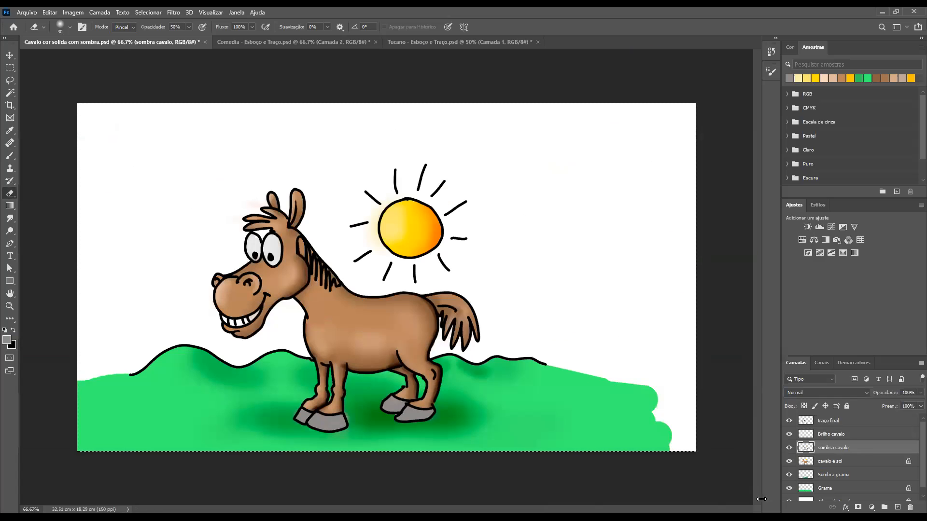
{"action": "key", "text": "ctrl+d"}
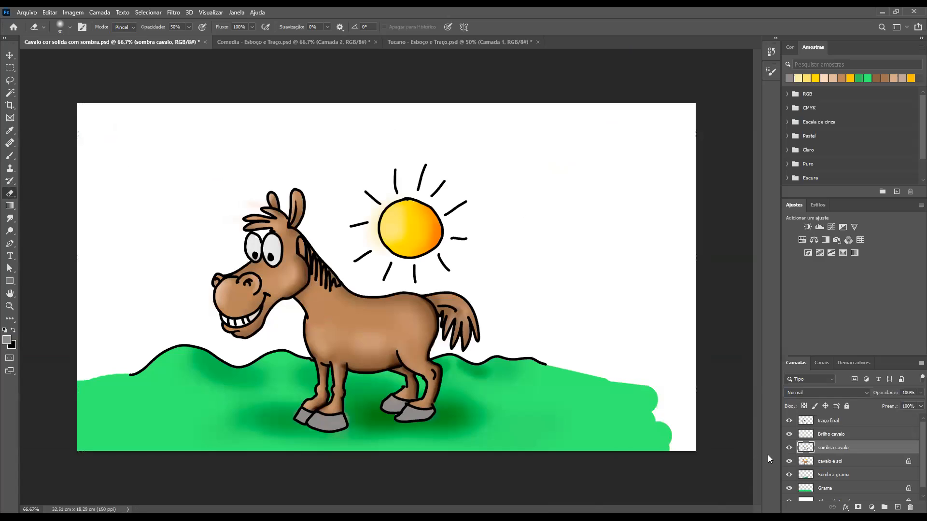
Choose a darker brownish grey as the foreground colour and try shading the large front hoof
{"action": "left_click", "coordinate": [805, 462], "text": "ctrl"}
{"action": "mouse_move", "coordinate": [381, 387]}
{"action": "left_mouse_down"}
{"action": "mouse_move", "coordinate": [411, 400]}
{"action": "mouse_move", "coordinate": [441, 435]}
{"action": "mouse_move", "coordinate": [463, 362]}
{"action": "mouse_move", "coordinate": [456, 355]}
{"action": "left_mouse_up"}
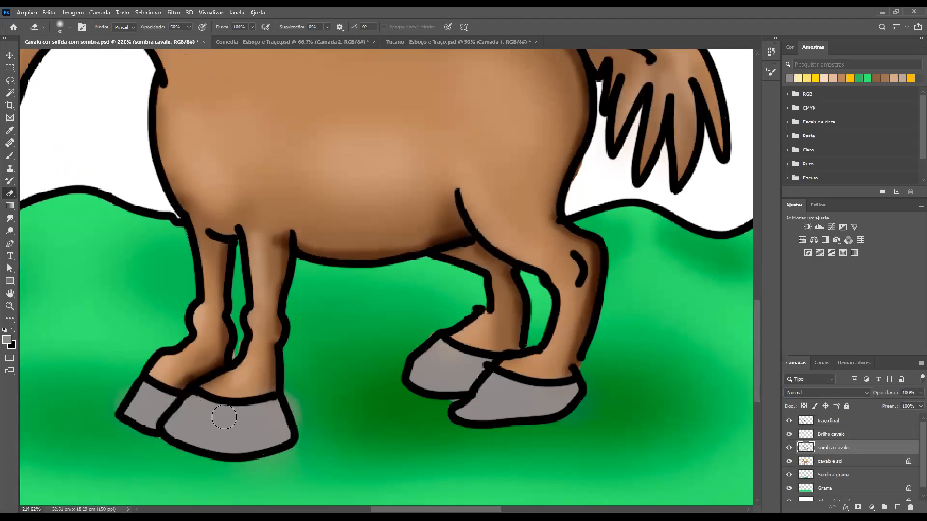
{"action": "key", "text": "b"}
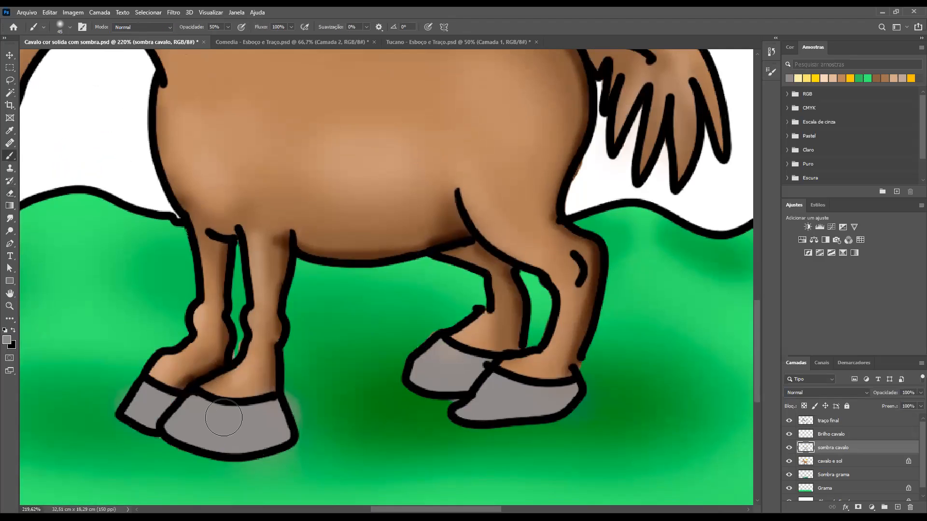
{"action": "left_click", "coordinate": [7, 341]}
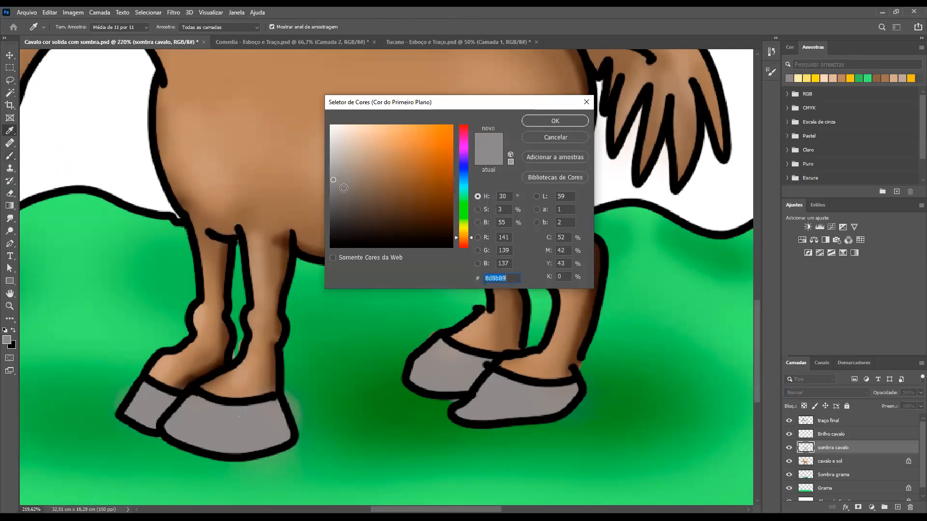
{"action": "left_click", "coordinate": [344, 187]}
{"action": "left_click", "coordinate": [344, 195]}
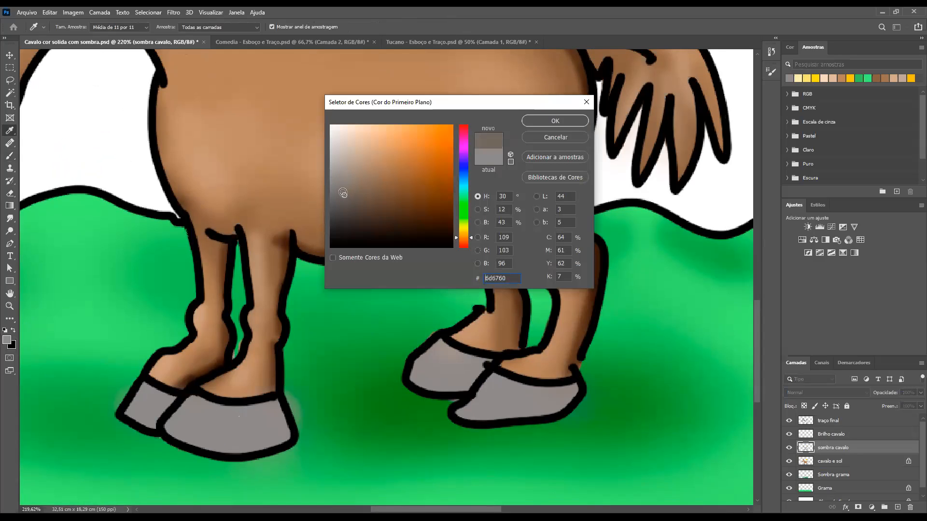
{"action": "left_click", "coordinate": [342, 191]}
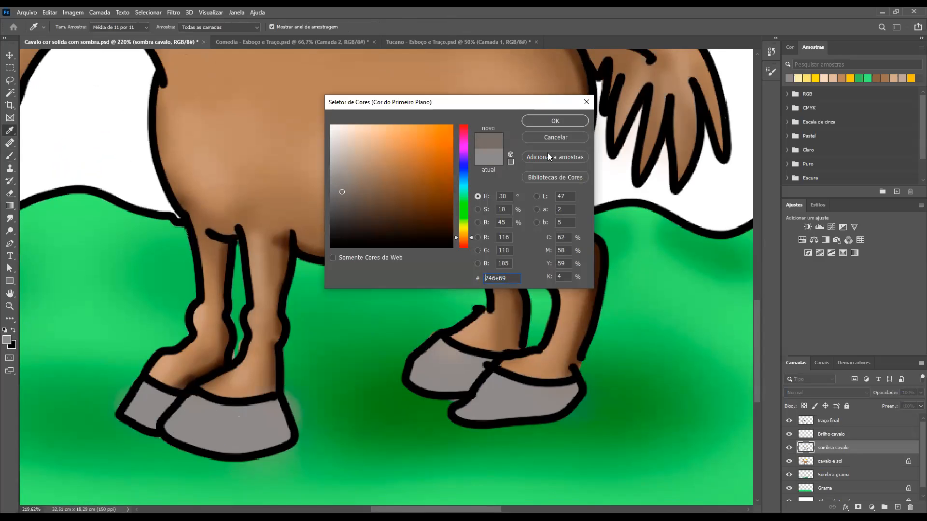
{"action": "left_click", "coordinate": [555, 121]}
{"action": "key", "text": "b"}
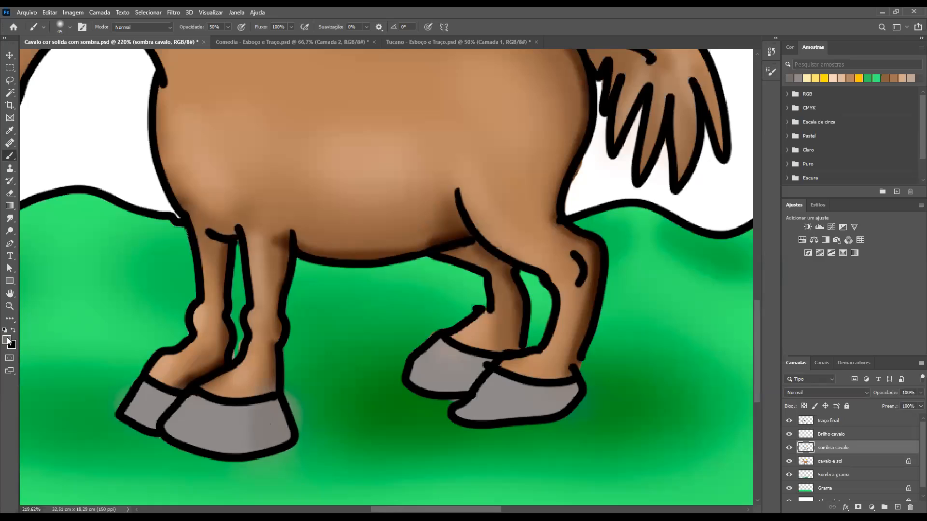
Try shading the front hoof with the darker grey 5a534d and undo the test strokes
{"action": "left_click", "coordinate": [348, 204]}
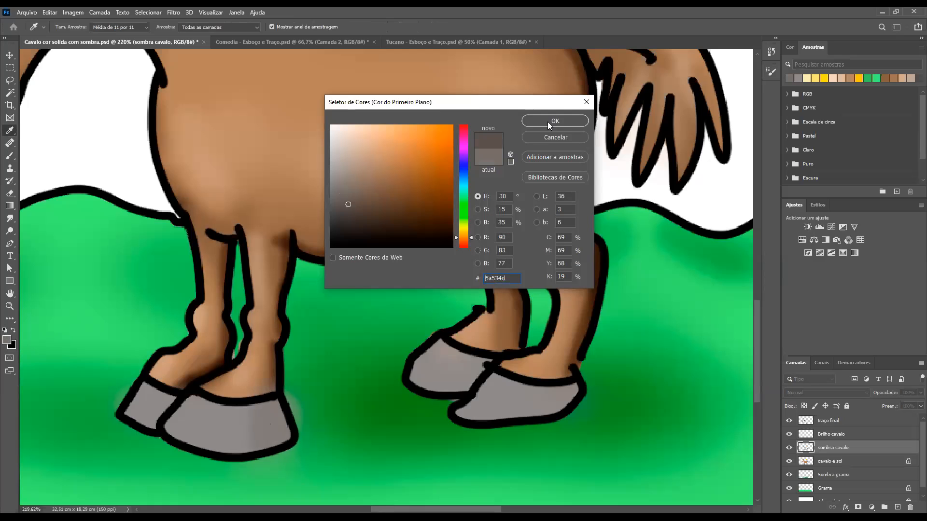
{"action": "left_click", "coordinate": [545, 121]}
{"action": "mouse_move", "coordinate": [284, 447]}
{"action": "left_mouse_down"}
{"action": "mouse_move", "coordinate": [286, 417]}
{"action": "mouse_move", "coordinate": [292, 438]}
{"action": "mouse_move", "coordinate": [281, 414]}
{"action": "mouse_move", "coordinate": [287, 446]}
{"action": "left_mouse_up"}
{"action": "key", "text": "ctrl+z"}
{"action": "key", "text": "ctrl+z"}
{"action": "key", "text": "ctrl+z"}
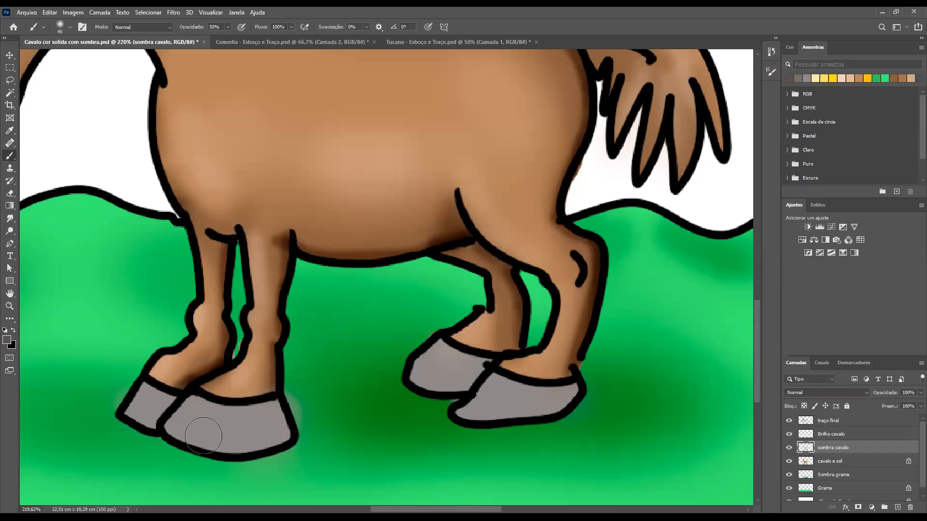
Sample the front hoof's grey again and set the brush blending mode to Multiplicação
{"action": "left_click", "coordinate": [223, 426], "text": "alt"}
{"action": "left_click", "coordinate": [171, 27]}
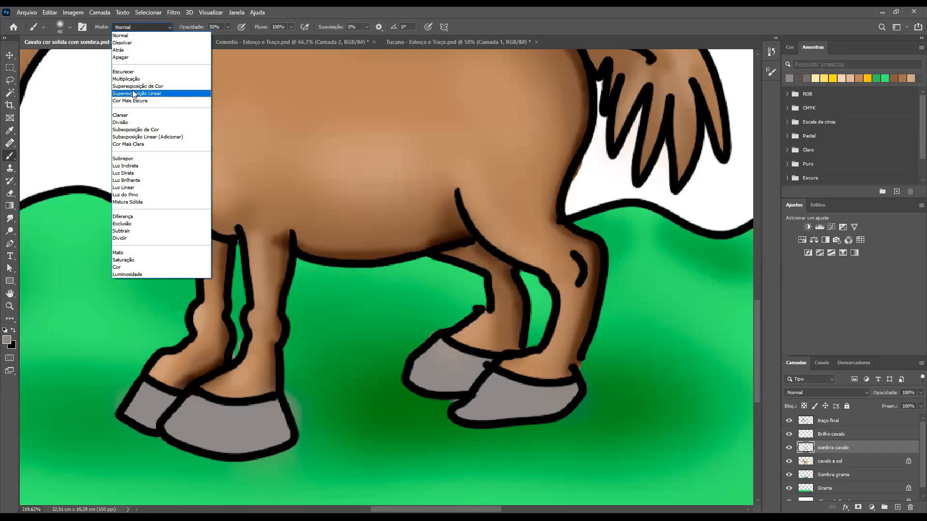
{"action": "left_click", "coordinate": [131, 80]}
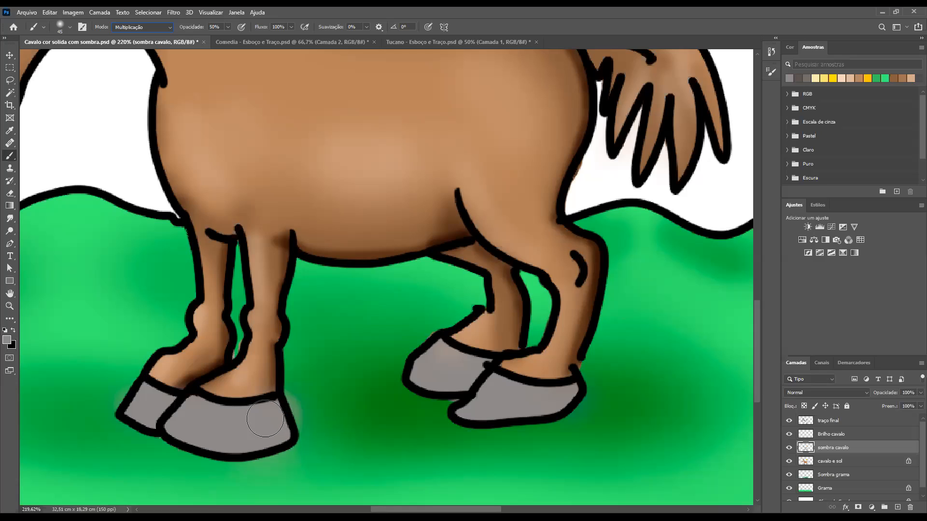
Paint soft multiplied grey shadows over the far front hoof and along both sides of the near one with a smaller brush
{"action": "key", "text": "bracketleft"}
{"action": "key", "text": "bracketleft"}
{"action": "mouse_move", "coordinate": [270, 412]}
{"action": "left_mouse_down"}
{"action": "mouse_move", "coordinate": [284, 449]}
{"action": "mouse_move", "coordinate": [271, 411]}
{"action": "mouse_move", "coordinate": [256, 411]}
{"action": "mouse_move", "coordinate": [256, 449]}
{"action": "mouse_move", "coordinate": [246, 419]}
{"action": "mouse_move", "coordinate": [164, 422]}
{"action": "mouse_move", "coordinate": [148, 390]}
{"action": "mouse_move", "coordinate": [131, 410]}
{"action": "mouse_move", "coordinate": [136, 397]}
{"action": "mouse_move", "coordinate": [162, 403]}
{"action": "mouse_move", "coordinate": [135, 411]}
{"action": "mouse_move", "coordinate": [137, 403]}
{"action": "mouse_move", "coordinate": [147, 391]}
{"action": "mouse_move", "coordinate": [141, 436]}
{"action": "left_mouse_up"}
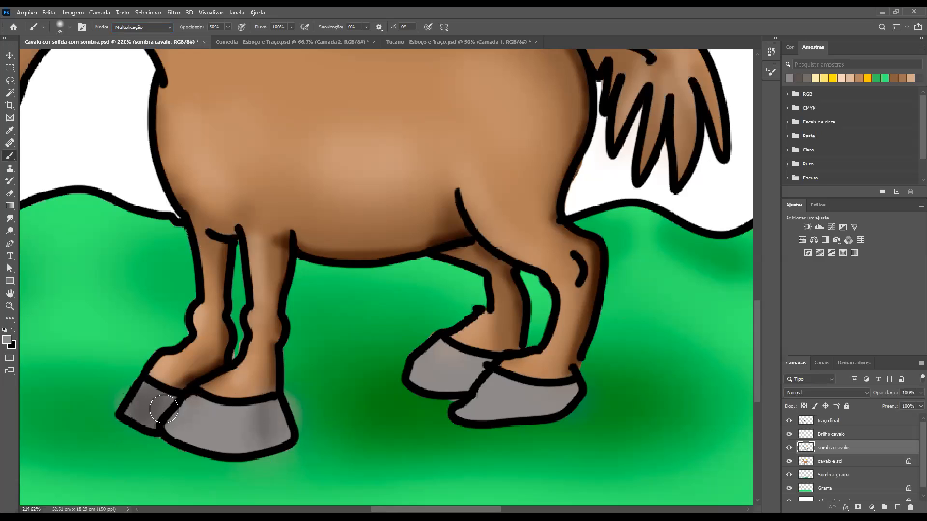
{"action": "key", "text": "bracketleft"}
{"action": "left_click_drag", "start_coordinate": [166, 404], "coordinate": [161, 431]}
{"action": "mouse_move", "coordinate": [291, 450]}
{"action": "left_mouse_down"}
{"action": "mouse_move", "coordinate": [277, 409]}
{"action": "mouse_move", "coordinate": [285, 447]}
{"action": "mouse_move", "coordinate": [269, 414]}
{"action": "mouse_move", "coordinate": [275, 455]}
{"action": "mouse_move", "coordinate": [282, 429]}
{"action": "mouse_move", "coordinate": [289, 444]}
{"action": "mouse_move", "coordinate": [261, 412]}
{"action": "left_mouse_up"}
{"action": "mouse_move", "coordinate": [192, 402]}
{"action": "left_mouse_down"}
{"action": "mouse_move", "coordinate": [173, 426]}
{"action": "mouse_move", "coordinate": [172, 434]}
{"action": "mouse_move", "coordinate": [200, 405]}
{"action": "mouse_move", "coordinate": [172, 466]}
{"action": "mouse_move", "coordinate": [203, 410]}
{"action": "mouse_move", "coordinate": [195, 444]}
{"action": "mouse_move", "coordinate": [201, 431]}
{"action": "mouse_move", "coordinate": [176, 435]}
{"action": "left_mouse_up"}
{"action": "key", "text": "bracketright"}
{"action": "mouse_move", "coordinate": [274, 424]}
{"action": "left_mouse_down"}
{"action": "mouse_move", "coordinate": [253, 416]}
{"action": "mouse_move", "coordinate": [258, 462]}
{"action": "left_mouse_up"}
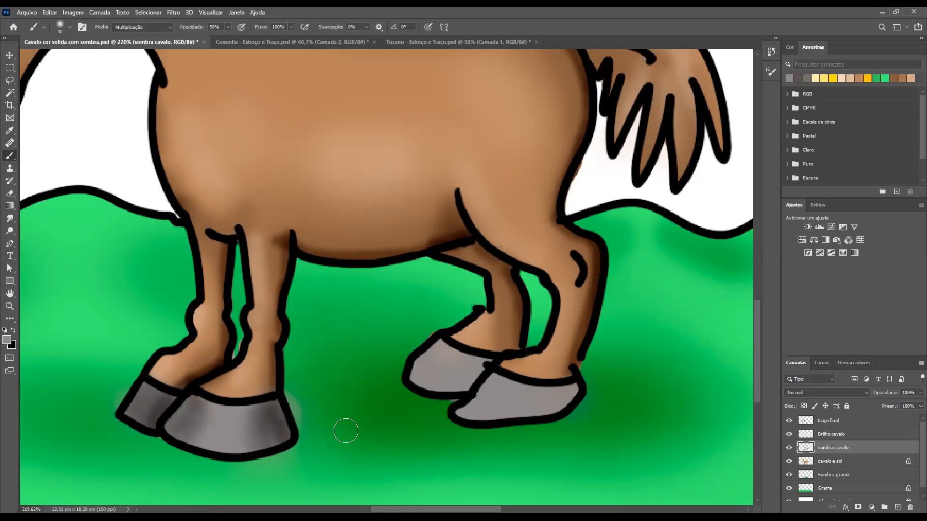
Paint soft multiplied grey shadows along the edges of both rear hooves, adjusting the brush size to fit
{"action": "mouse_move", "coordinate": [474, 372]}
{"action": "left_mouse_down"}
{"action": "mouse_move", "coordinate": [454, 391]}
{"action": "mouse_move", "coordinate": [478, 375]}
{"action": "mouse_move", "coordinate": [480, 367]}
{"action": "mouse_move", "coordinate": [457, 373]}
{"action": "mouse_move", "coordinate": [473, 362]}
{"action": "mouse_move", "coordinate": [446, 389]}
{"action": "mouse_move", "coordinate": [491, 359]}
{"action": "left_mouse_up"}
{"action": "left_click_drag", "start_coordinate": [415, 370], "coordinate": [432, 356]}
{"action": "mouse_move", "coordinate": [569, 412]}
{"action": "left_mouse_down"}
{"action": "mouse_move", "coordinate": [566, 385]}
{"action": "mouse_move", "coordinate": [552, 411]}
{"action": "mouse_move", "coordinate": [545, 391]}
{"action": "mouse_move", "coordinate": [539, 423]}
{"action": "mouse_move", "coordinate": [575, 388]}
{"action": "mouse_move", "coordinate": [544, 421]}
{"action": "left_mouse_up"}
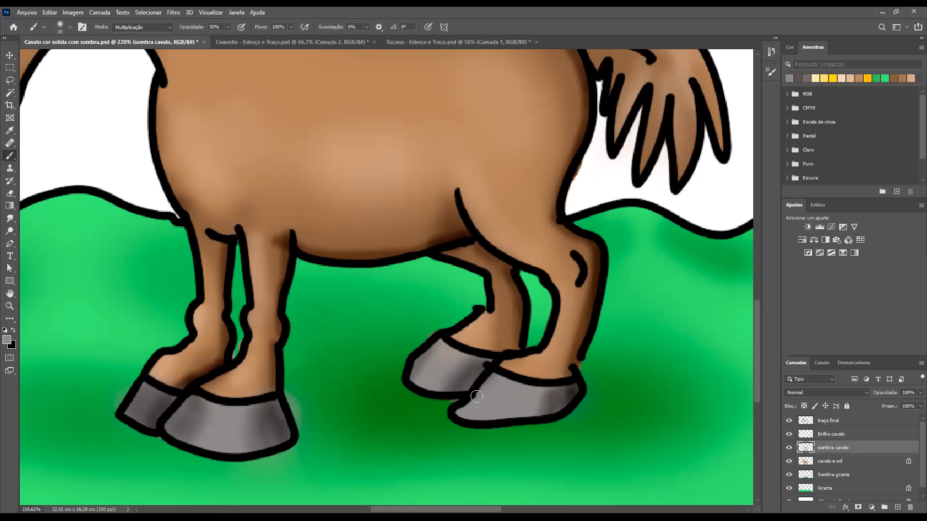
{"action": "key", "text": "bracketright"}
{"action": "key", "text": "bracketright"}
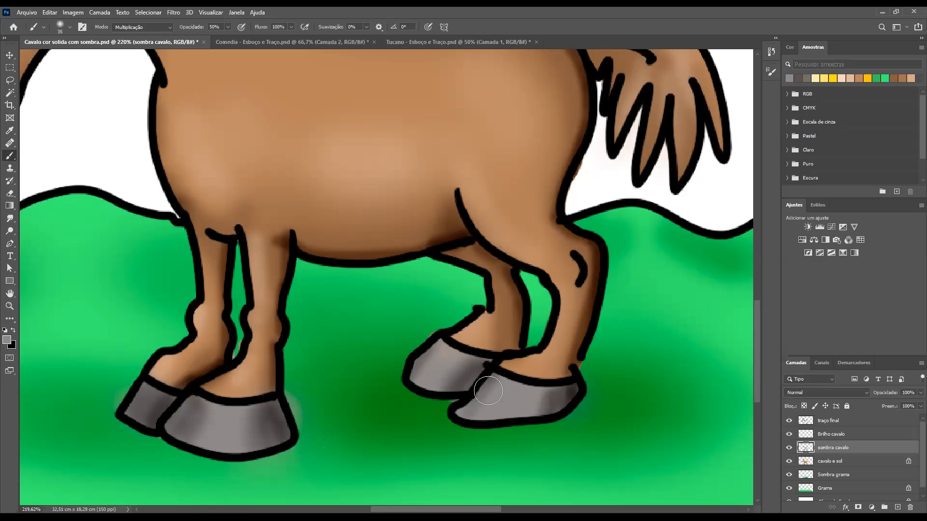
{"action": "left_click_drag", "start_coordinate": [495, 396], "coordinate": [467, 411]}
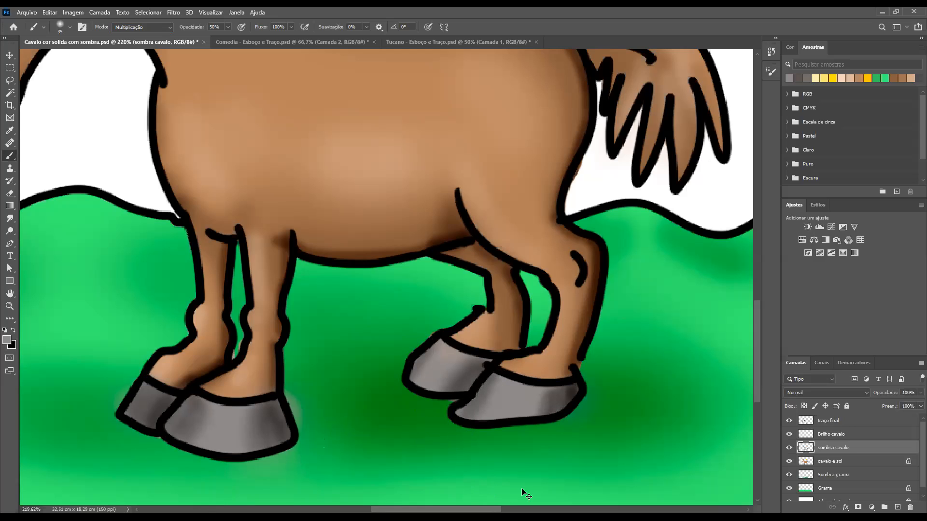
Activate the Brilho cavalo layer, reduce the brush size to 15 and set its blending mode to Clarear
{"action": "key", "text": "ctrl+0"}
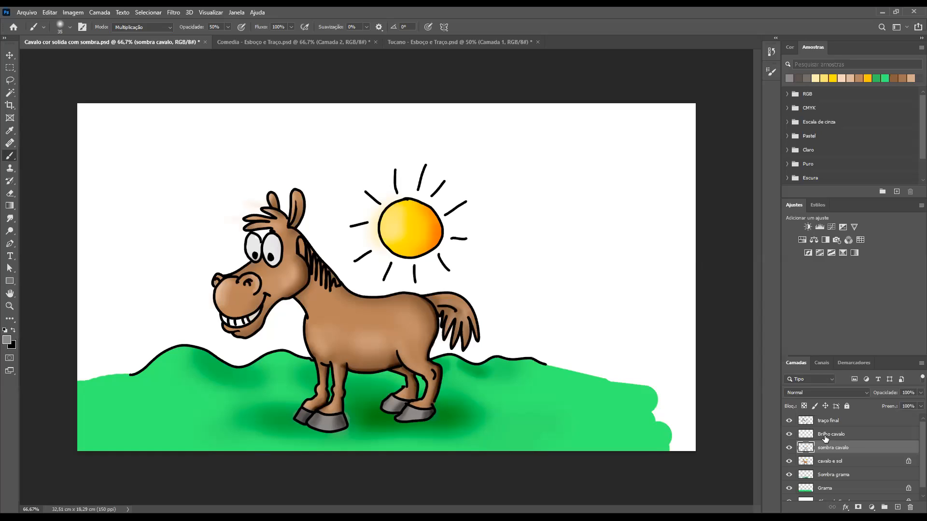
{"action": "key", "text": "alt+bracketright"}
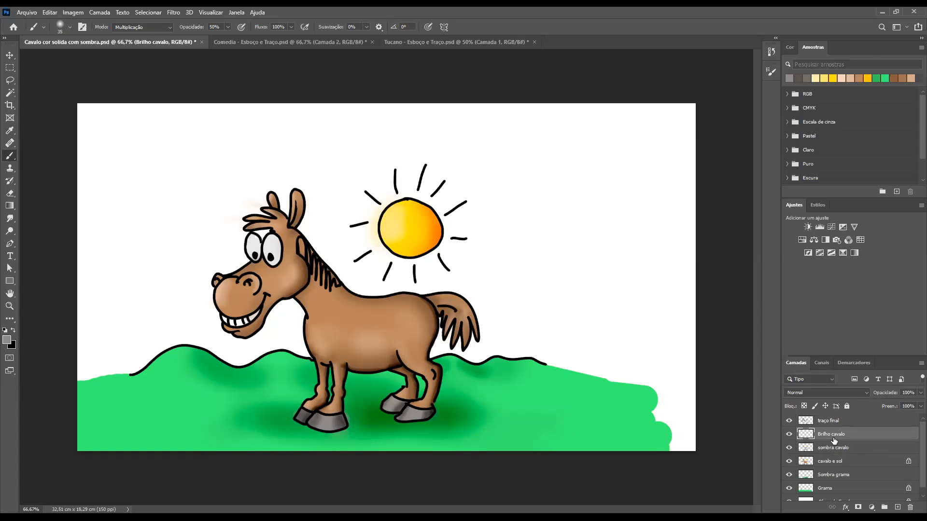
{"action": "left_click_drag", "start_coordinate": [307, 404], "coordinate": [342, 414]}
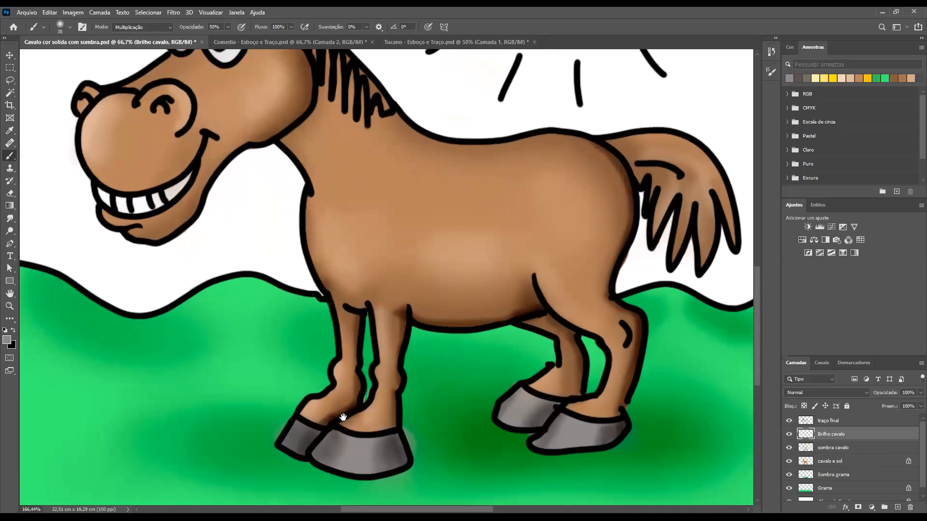
{"action": "scroll", "coordinate": [387, 447], "scroll_direction": "down", "scroll_amount": 2}
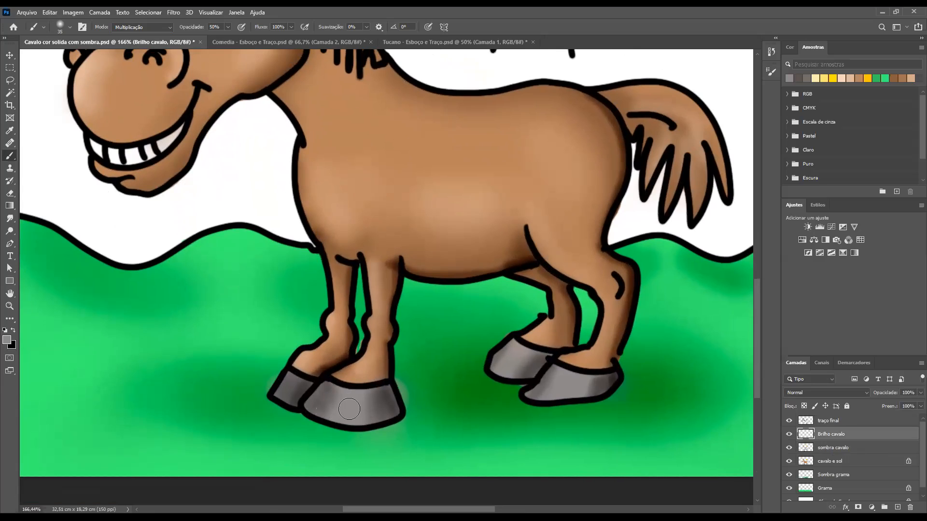
{"action": "key", "text": "bracketleft"}
{"action": "left_click", "coordinate": [154, 27]}
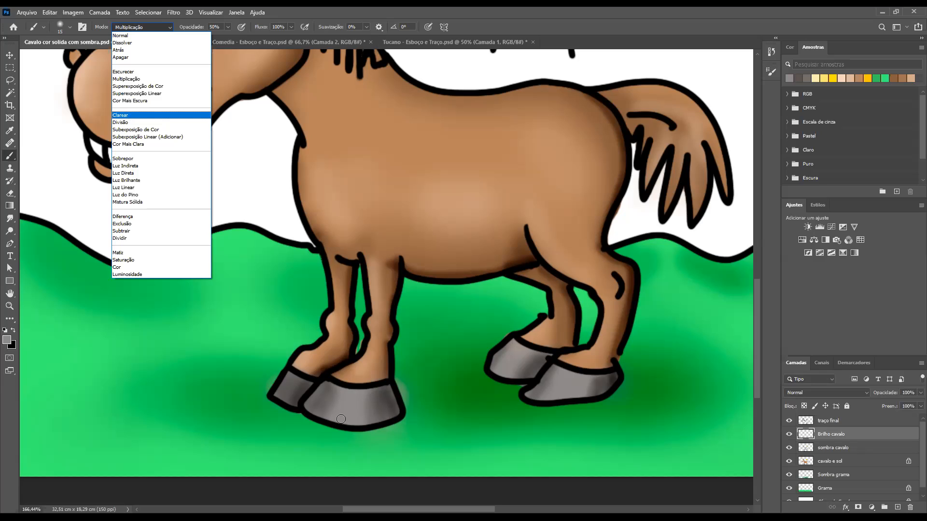
{"action": "key", "text": "Return"}
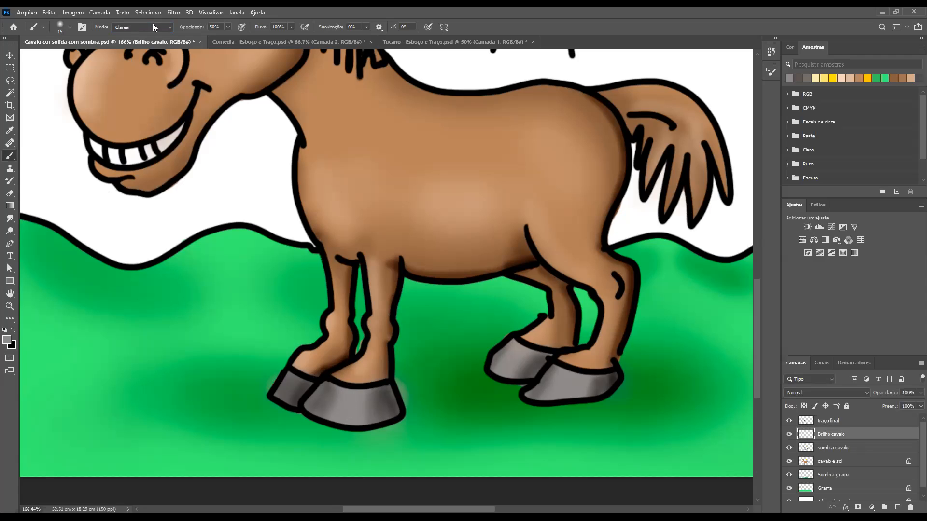
Set the brush blending mode to Divisão and paint soft grey highlight streaks down the middle of the near front hoof
{"action": "left_click", "coordinate": [168, 29]}
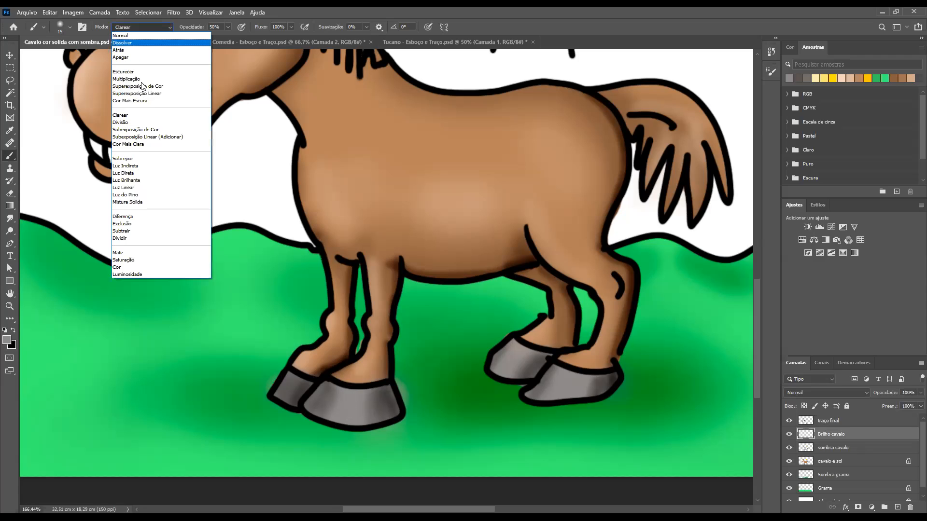
{"action": "left_click", "coordinate": [130, 124]}
{"action": "left_click_drag", "start_coordinate": [347, 416], "coordinate": [357, 414]}
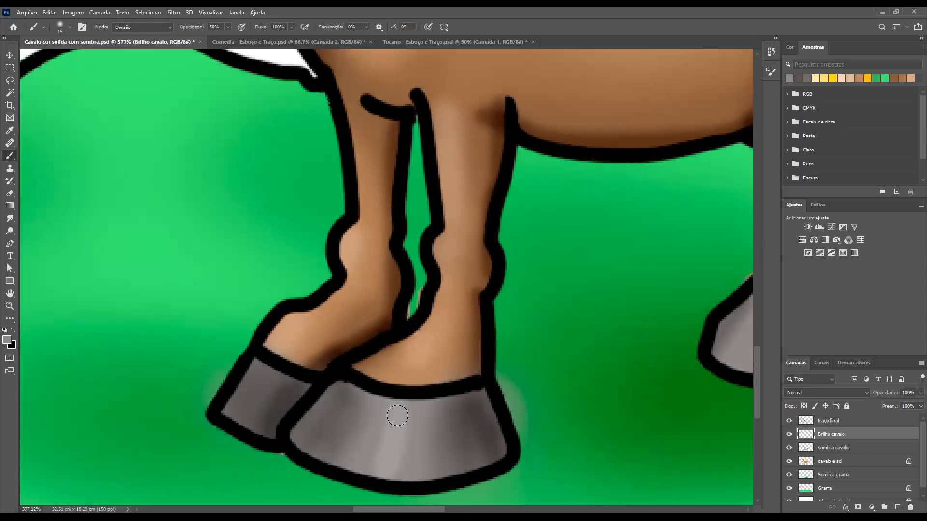
{"action": "left_click_drag", "start_coordinate": [383, 425], "coordinate": [374, 474]}
{"action": "left_click_drag", "start_coordinate": [413, 407], "coordinate": [399, 480]}
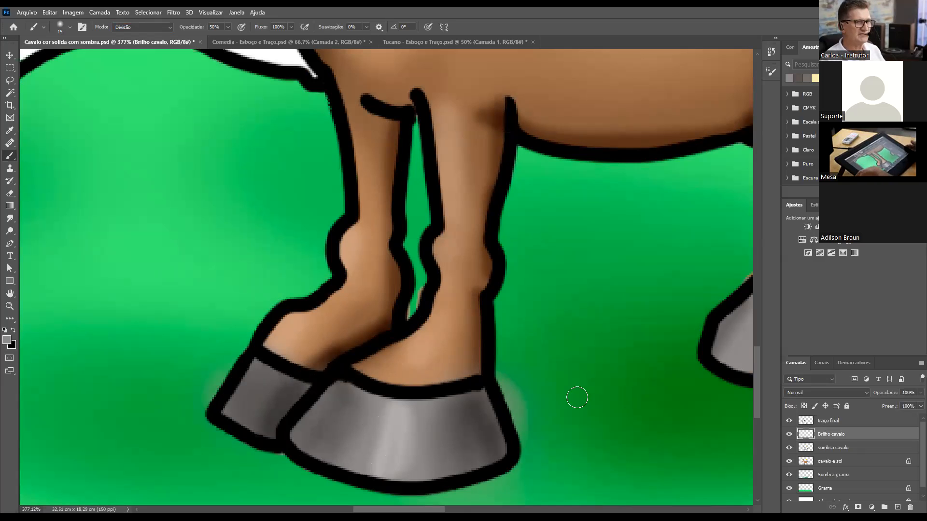
Paint soft grey highlight streaks down both rear hooves with the Divisão brush
{"action": "mouse_move", "coordinate": [348, 383]}
{"action": "left_mouse_down"}
{"action": "mouse_move", "coordinate": [85, 364]}
{"action": "mouse_move", "coordinate": [59, 351]}
{"action": "left_mouse_up"}
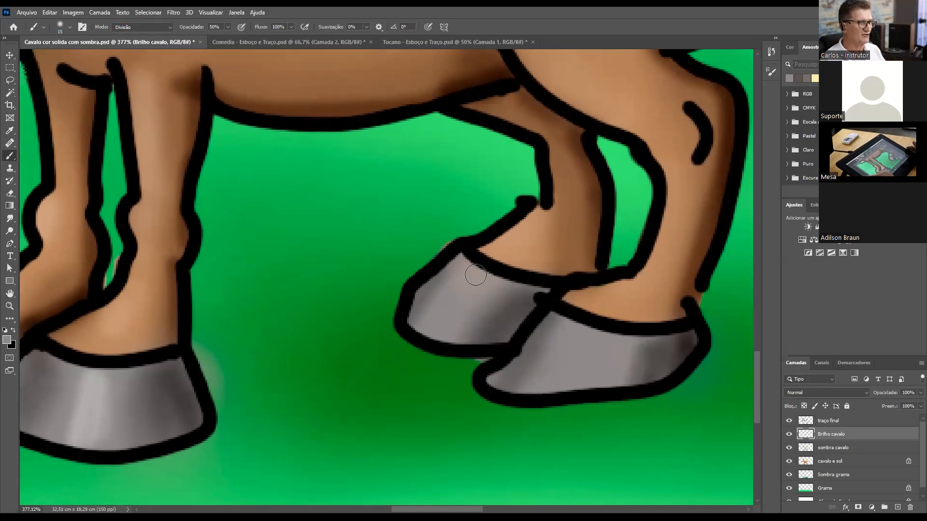
{"action": "left_click_drag", "start_coordinate": [470, 293], "coordinate": [442, 340]}
{"action": "left_click_drag", "start_coordinate": [484, 280], "coordinate": [453, 337]}
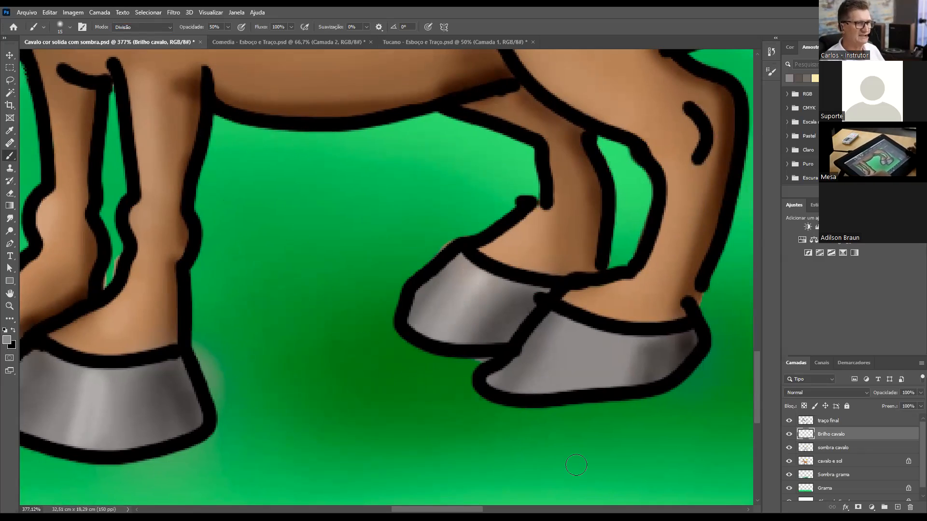
{"action": "mouse_move", "coordinate": [594, 333]}
{"action": "left_mouse_down"}
{"action": "mouse_move", "coordinate": [557, 407]}
{"action": "mouse_move", "coordinate": [593, 337]}
{"action": "mouse_move", "coordinate": [574, 384]}
{"action": "mouse_move", "coordinate": [594, 340]}
{"action": "mouse_move", "coordinate": [573, 414]}
{"action": "mouse_move", "coordinate": [605, 362]}
{"action": "mouse_move", "coordinate": [585, 395]}
{"action": "left_mouse_up"}
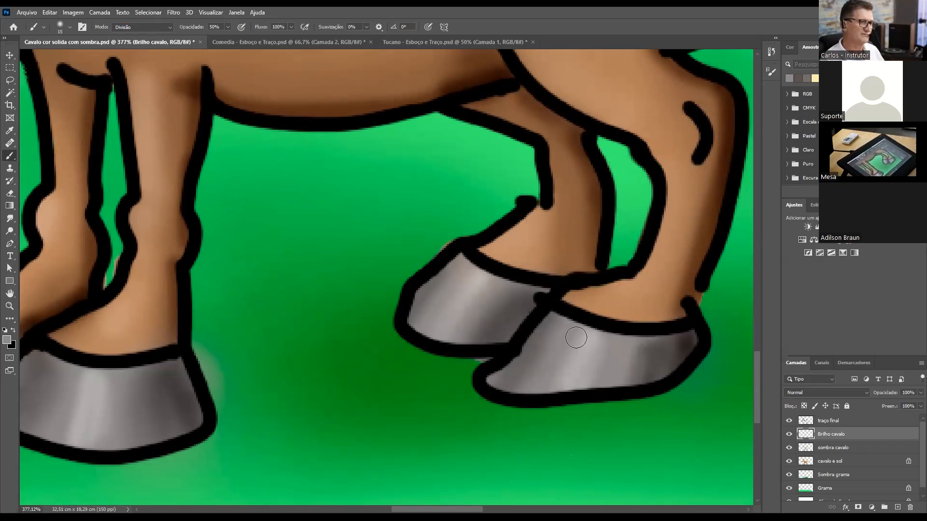
{"action": "left_click_drag", "start_coordinate": [578, 339], "coordinate": [555, 384]}
{"action": "left_click_drag", "start_coordinate": [485, 295], "coordinate": [447, 351]}
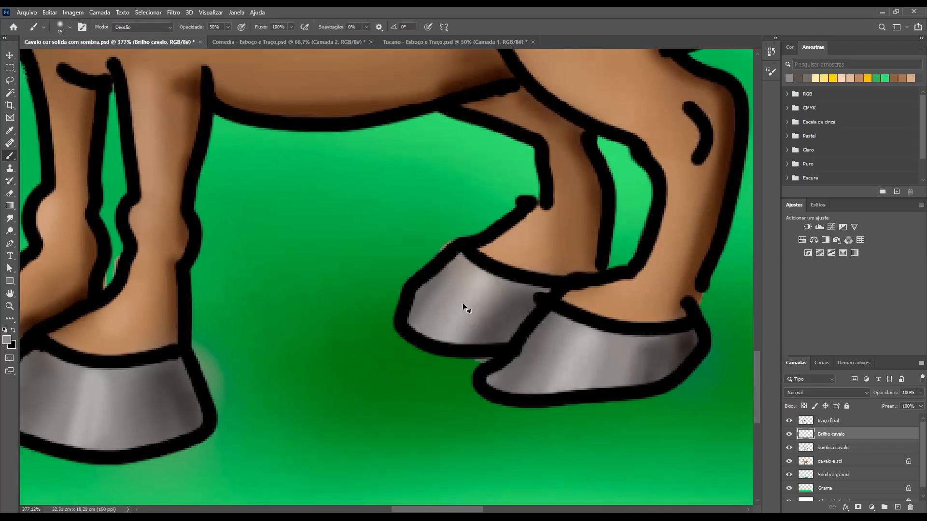
Activate the cavalo e sol layer and sample the light tan from the horse's muzzle as the brush colour
{"action": "key", "text": "ctrl+minus"}
{"action": "key", "text": "ctrl+minus"}
{"action": "key", "text": "ctrl+minus"}
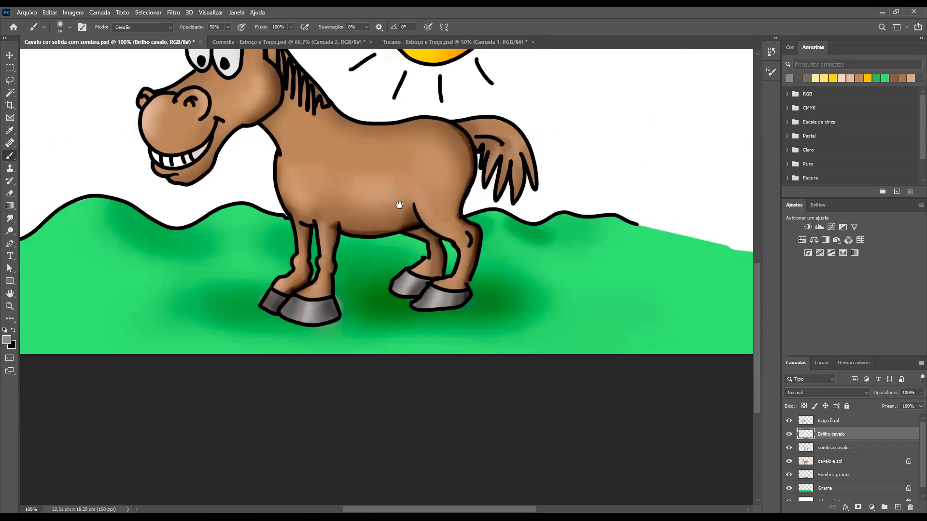
{"action": "left_click_drag", "start_coordinate": [441, 281], "coordinate": [502, 377]}
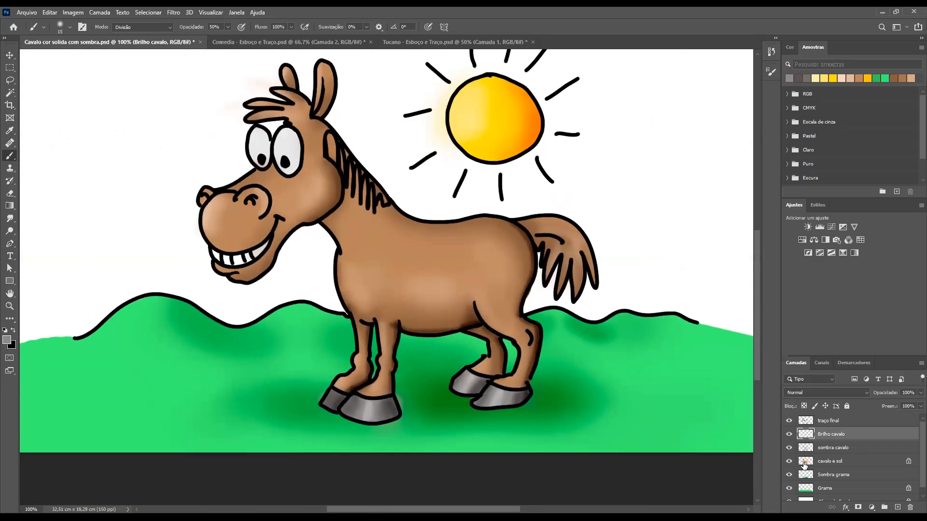
{"action": "left_click", "coordinate": [805, 464]}
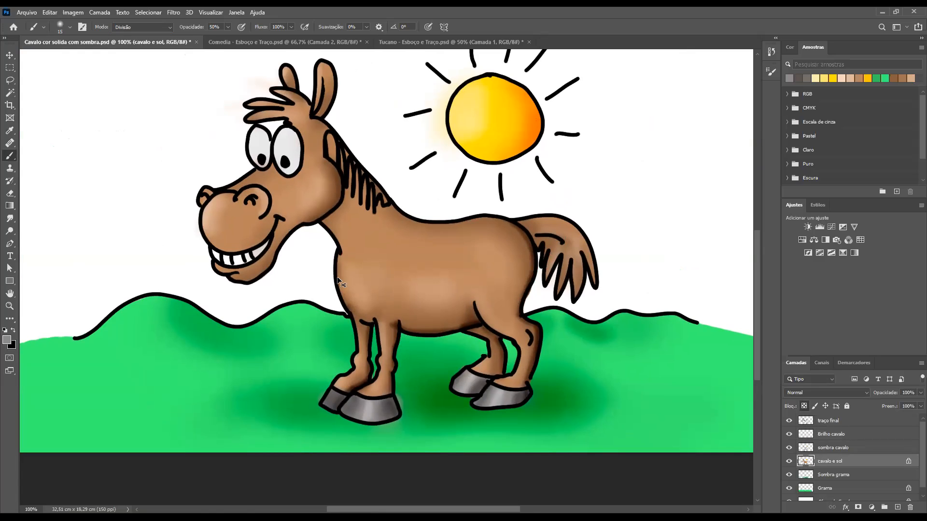
{"action": "left_click", "coordinate": [363, 284], "text": "ctrl"}
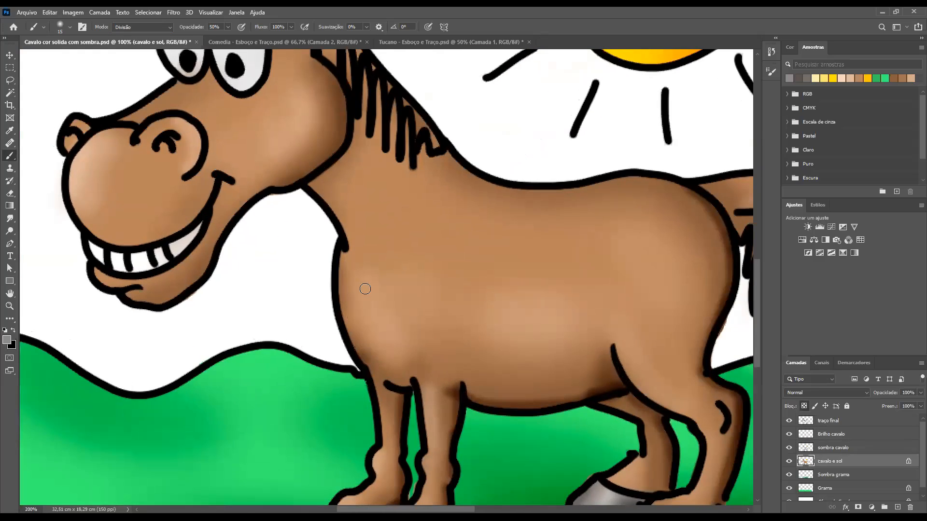
{"action": "left_click_drag", "start_coordinate": [371, 222], "coordinate": [211, 343]}
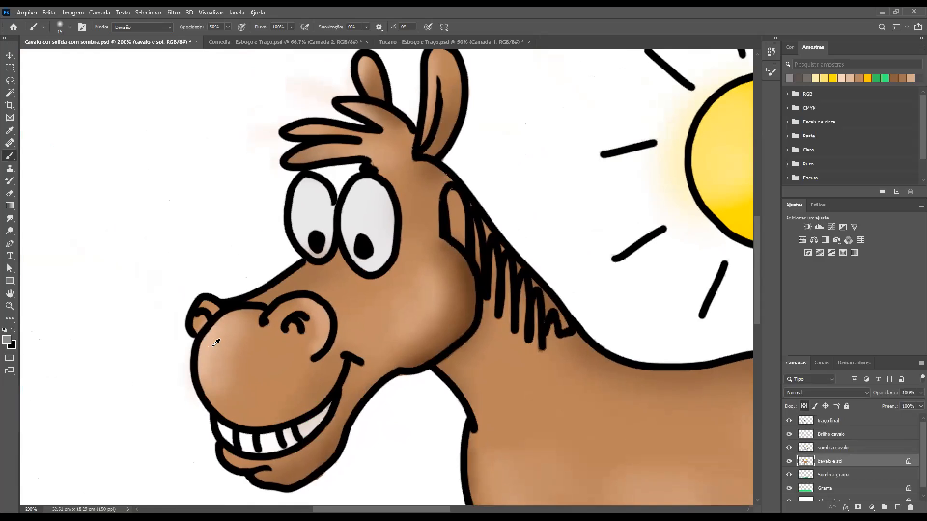
{"action": "left_click", "coordinate": [213, 345], "text": "alt"}
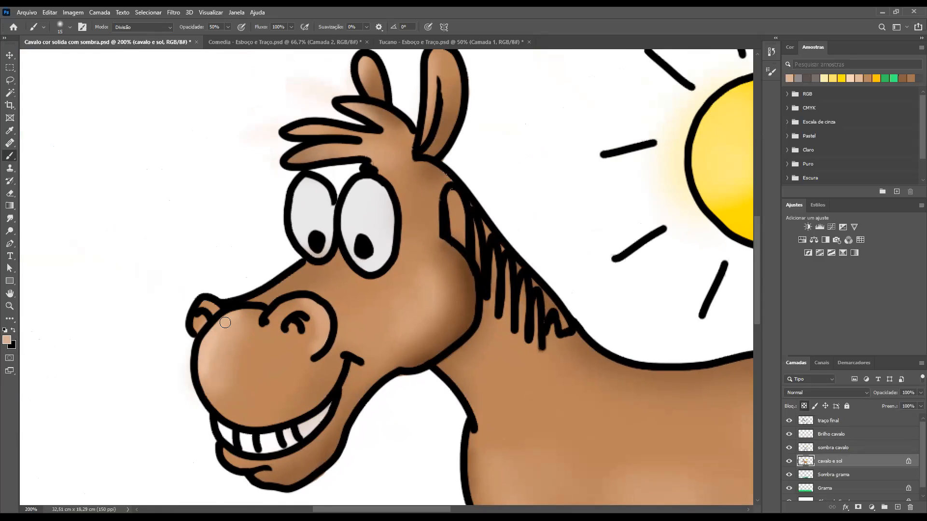
Enlarge the brush slightly and paint a soft light tan highlight on the horse's chest
{"action": "key", "text": "bracketright"}
{"action": "key", "text": "bracketright"}
{"action": "key", "text": "bracketright"}
{"action": "key", "text": "bracketright"}
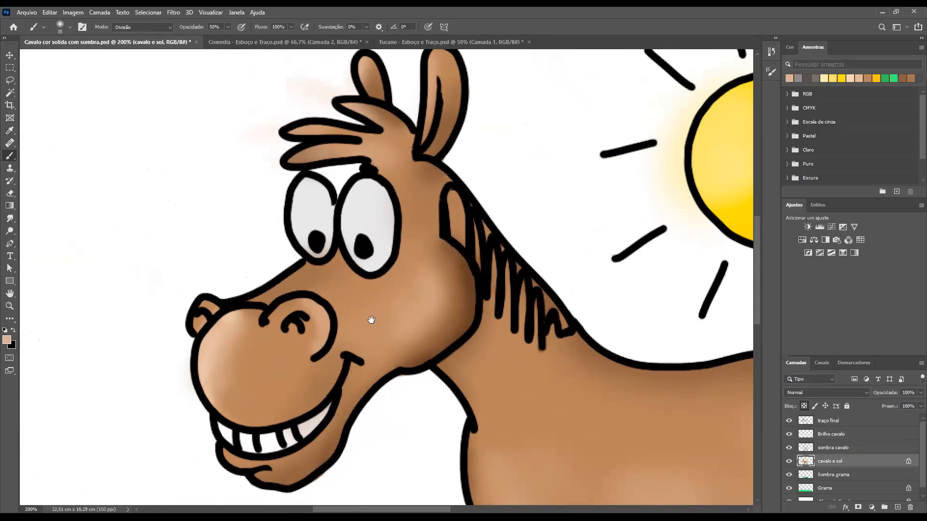
{"action": "left_click_drag", "start_coordinate": [419, 294], "coordinate": [312, 236]}
{"action": "mouse_move", "coordinate": [454, 384]}
{"action": "left_mouse_down"}
{"action": "mouse_move", "coordinate": [375, 265]}
{"action": "mouse_move", "coordinate": [327, 235]}
{"action": "left_mouse_up"}
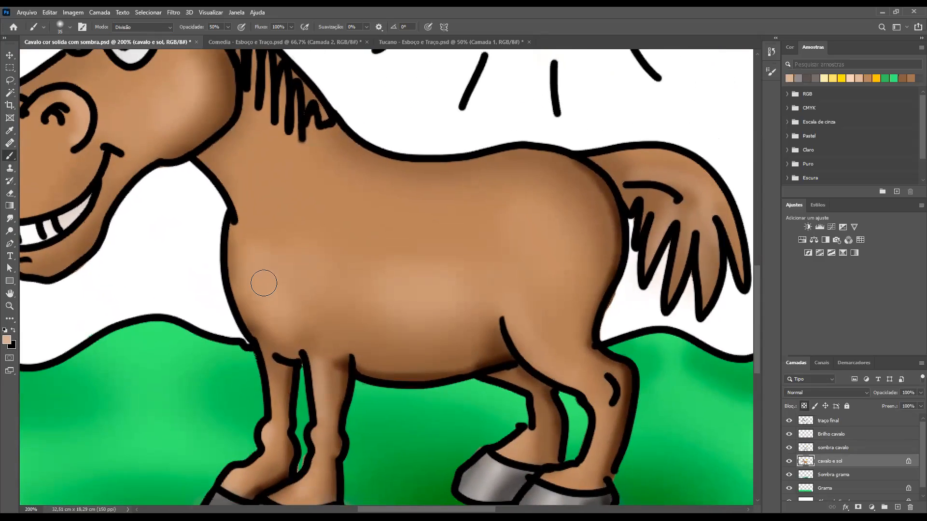
{"action": "left_click_drag", "start_coordinate": [262, 280], "coordinate": [279, 317]}
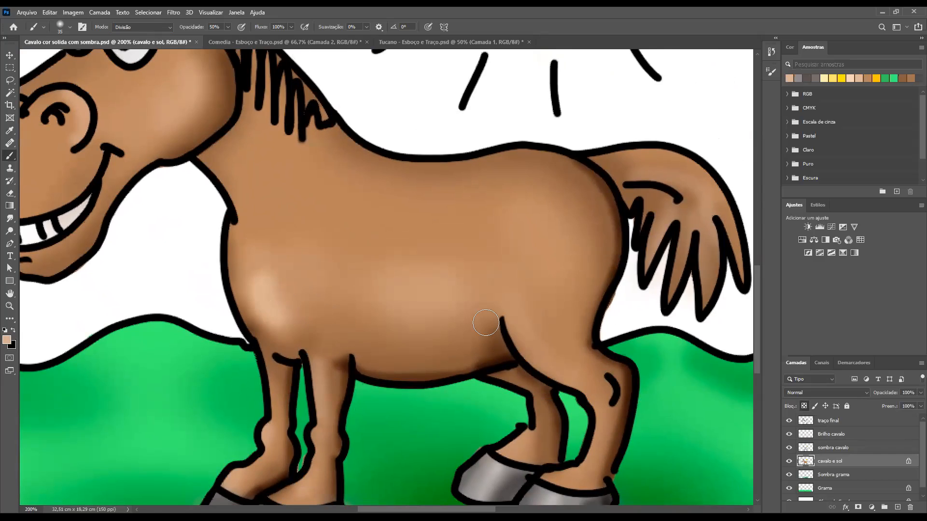
Enlarge the brush to 70 and paint a broad soft highlight over the horse's hindquarters
{"action": "key", "text": "bracketright"}
{"action": "key", "text": "bracketright"}
{"action": "key", "text": "bracketright"}
{"action": "key", "text": "bracketright"}
{"action": "key", "text": "bracketright"}
{"action": "mouse_move", "coordinate": [544, 222]}
{"action": "left_mouse_down"}
{"action": "mouse_move", "coordinate": [558, 243]}
{"action": "mouse_move", "coordinate": [548, 299]}
{"action": "mouse_move", "coordinate": [521, 333]}
{"action": "left_mouse_up"}
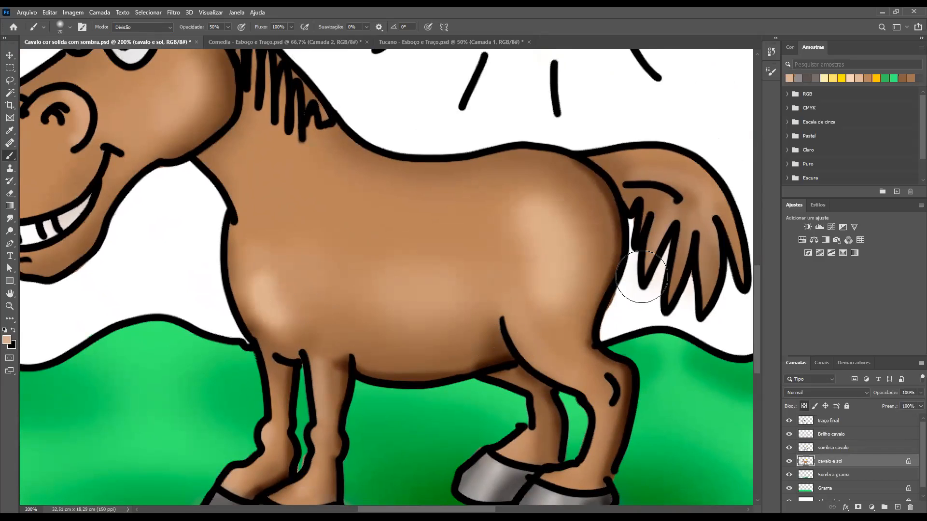
Enlarge the brush to 125 and add a soft highlight to the middle of the horse's belly
{"action": "key", "text": "ctrl+minus"}
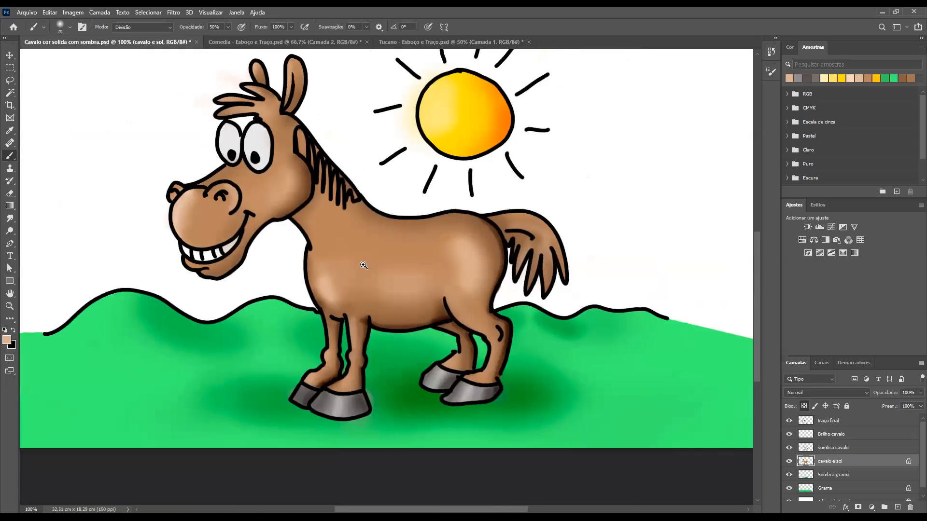
{"action": "key", "text": "bracketright"}
{"action": "key", "text": "bracketright"}
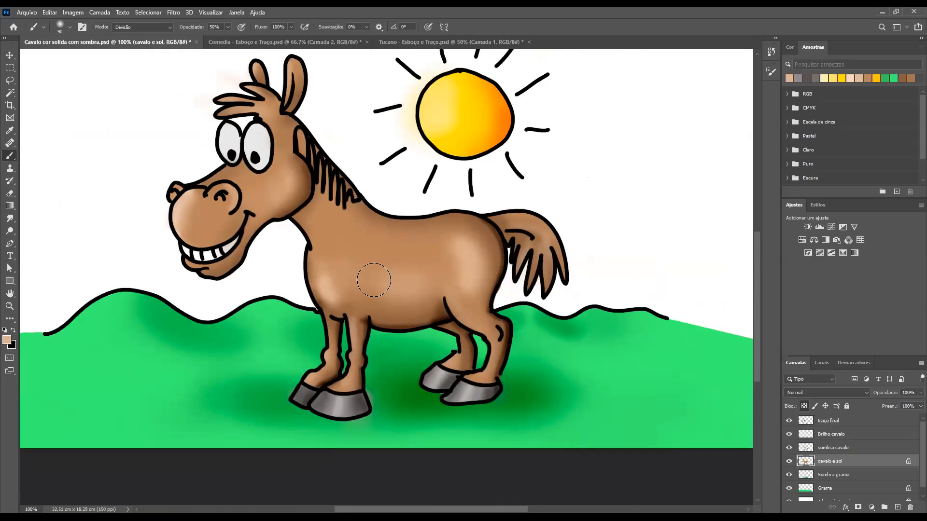
{"action": "key", "text": "bracketright"}
{"action": "key", "text": "bracketright"}
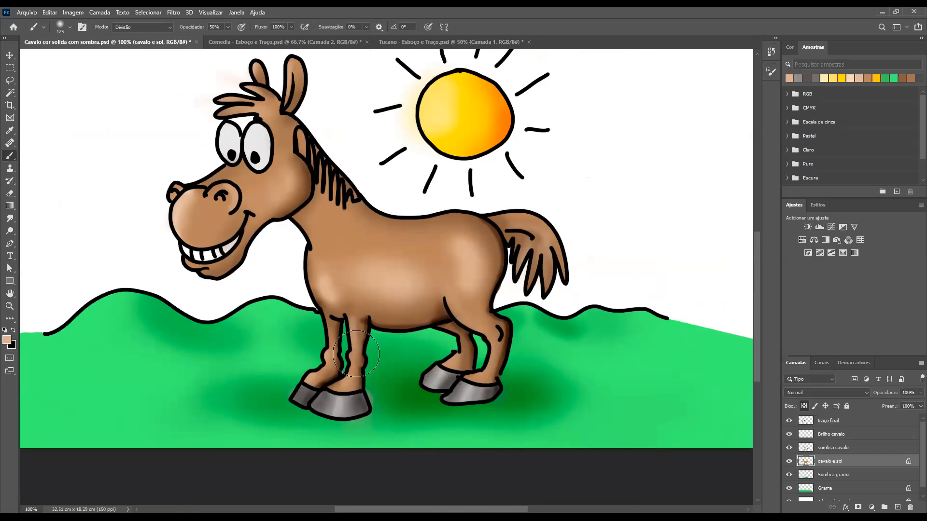
Reduce the brush size to about 30 and paint a soft highlight along the horse's near rear thigh
{"action": "left_click", "coordinate": [471, 320]}
{"action": "key", "text": "bracketleft"}
{"action": "key", "text": "bracketleft"}
{"action": "key", "text": "bracketleft"}
{"action": "key", "text": "bracketleft"}
{"action": "key", "text": "bracketleft"}
{"action": "key", "text": "bracketleft"}
{"action": "key", "text": "bracketleft"}
{"action": "key", "text": "bracketleft"}
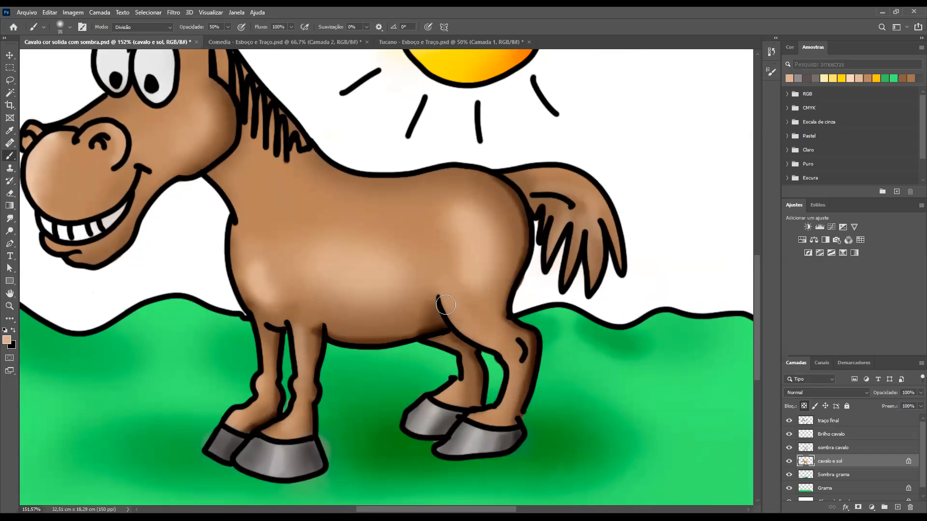
{"action": "mouse_move", "coordinate": [445, 304]}
{"action": "left_mouse_down"}
{"action": "mouse_move", "coordinate": [455, 326]}
{"action": "mouse_move", "coordinate": [486, 346]}
{"action": "mouse_move", "coordinate": [499, 374]}
{"action": "left_mouse_up"}
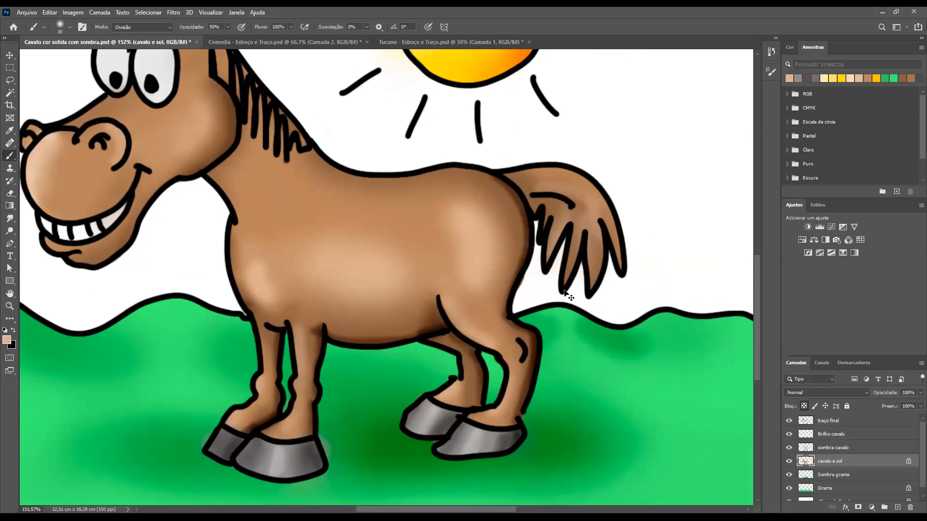
{"action": "key", "text": "ctrl+minus"}
{"action": "key", "text": "ctrl+minus"}
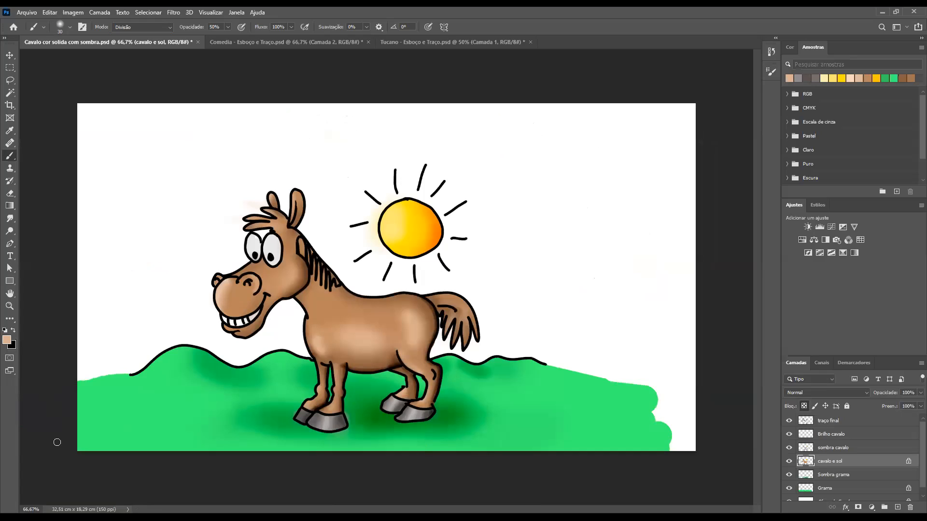
Enlarge the brush to 100 and add a new layer directly above the Grama layer
{"action": "key", "text": "alt+bracketleft"}
{"action": "key", "text": "alt+bracketleft"}
{"action": "key", "text": "bracketright"}
{"action": "key", "text": "bracketright"}
{"action": "key", "text": "bracketright"}
{"action": "key", "text": "bracketright"}
{"action": "key", "text": "bracketright"}
{"action": "key", "text": "bracketright"}
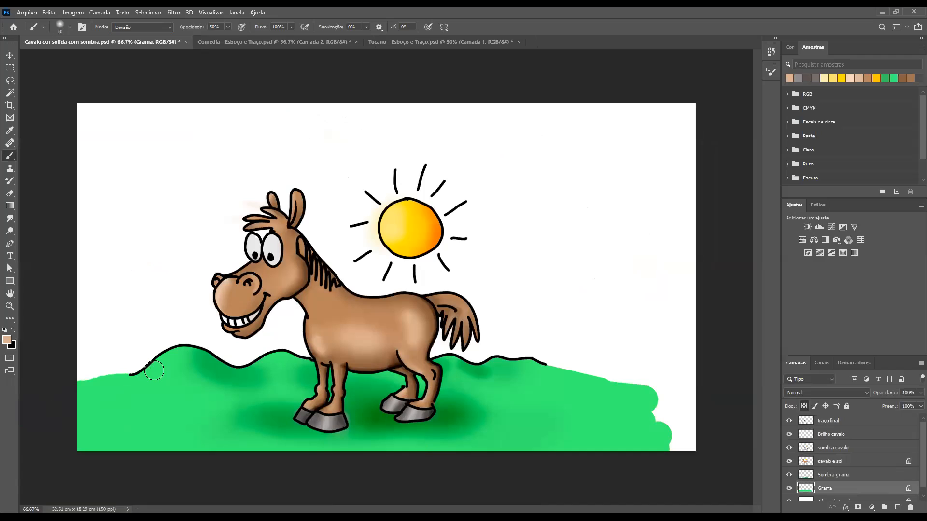
{"action": "key", "text": "bracketright"}
{"action": "left_click", "coordinate": [897, 508]}
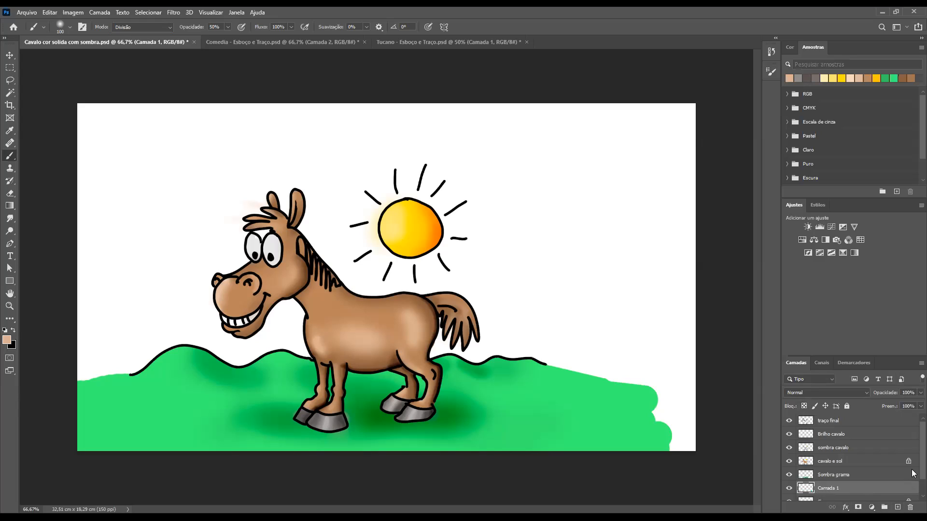
Load the Grama layer's shape as a selection and rename the new layer brilho grama
{"action": "scroll", "coordinate": [913, 496], "scroll_direction": "down", "scroll_amount": 1}
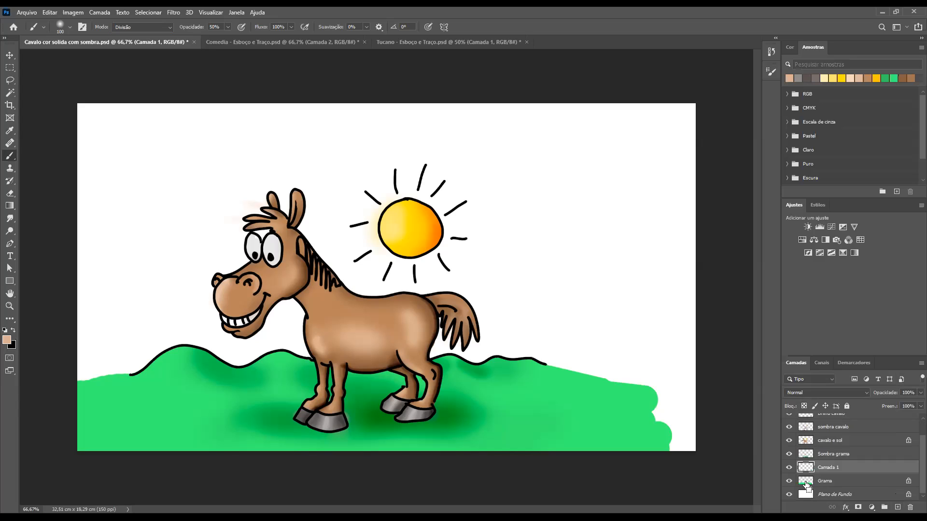
{"action": "left_click", "coordinate": [806, 481], "text": "ctrl"}
{"action": "double_click", "coordinate": [835, 467]}
{"action": "type", "text": "brilho grama"}
{"action": "key", "text": "Return"}
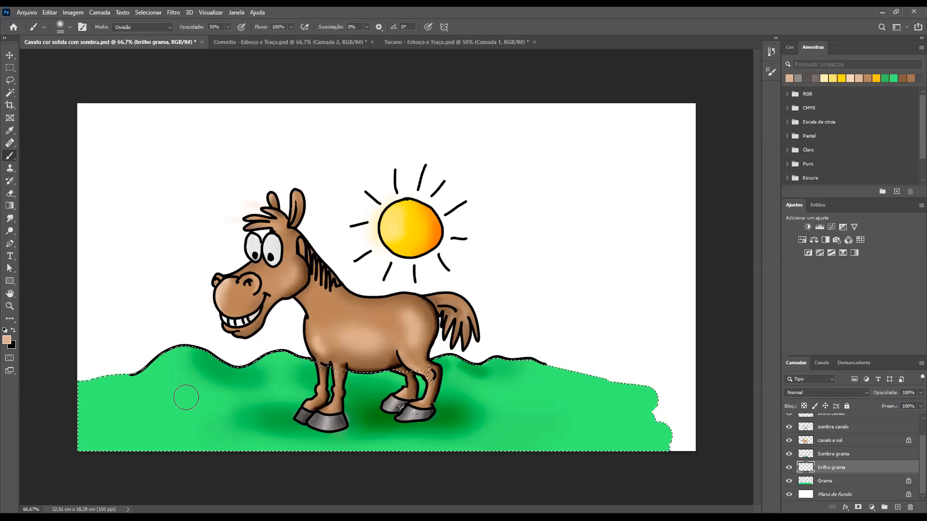
Sample the grass green, clear the selection outline and paint soft highlights on the grass in front of the horse's head
{"action": "left_click", "coordinate": [167, 389], "text": "alt"}
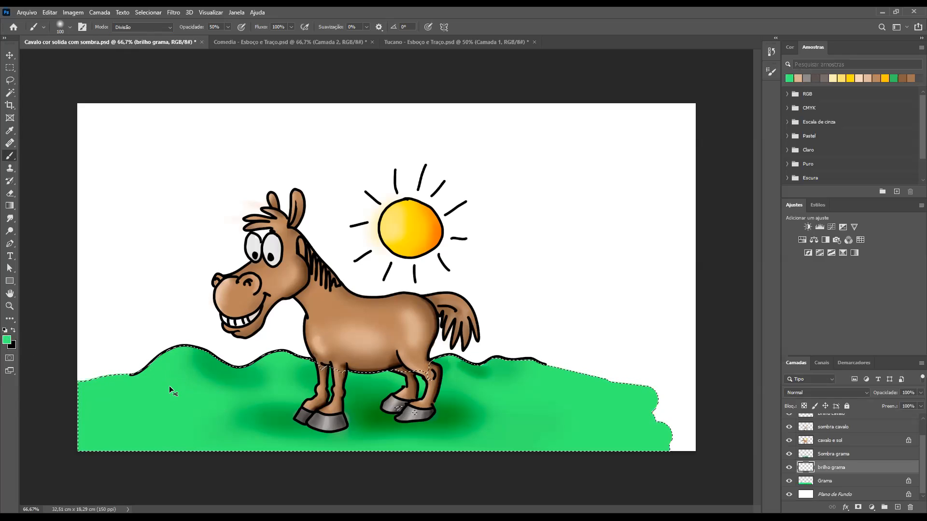
{"action": "key", "text": "ctrl+d"}
{"action": "mouse_move", "coordinate": [176, 385]}
{"action": "left_mouse_down"}
{"action": "mouse_move", "coordinate": [140, 393]}
{"action": "mouse_move", "coordinate": [175, 379]}
{"action": "mouse_move", "coordinate": [116, 389]}
{"action": "left_mouse_up"}
{"action": "left_click_drag", "start_coordinate": [192, 391], "coordinate": [171, 405]}
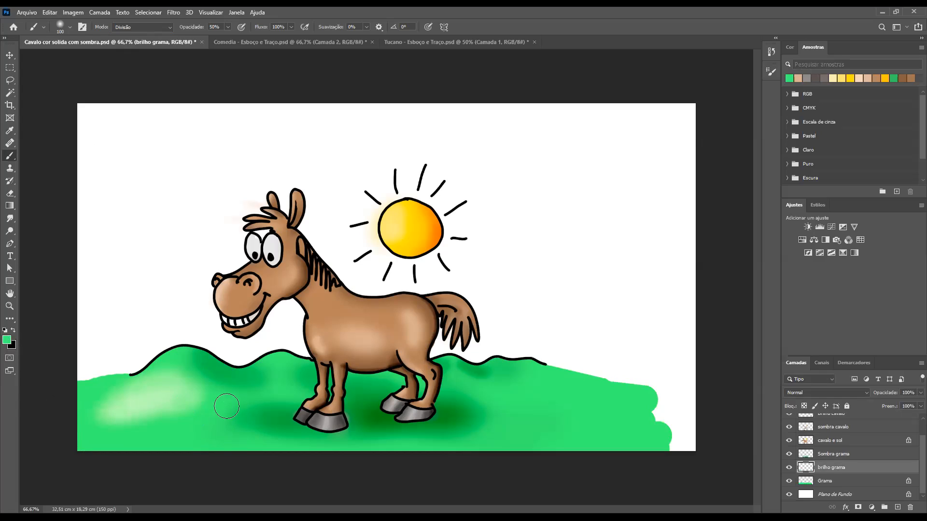
{"action": "mouse_move", "coordinate": [201, 410]}
{"action": "left_mouse_down"}
{"action": "mouse_move", "coordinate": [119, 421]}
{"action": "mouse_move", "coordinate": [255, 400]}
{"action": "mouse_move", "coordinate": [140, 408]}
{"action": "mouse_move", "coordinate": [223, 410]}
{"action": "left_mouse_up"}
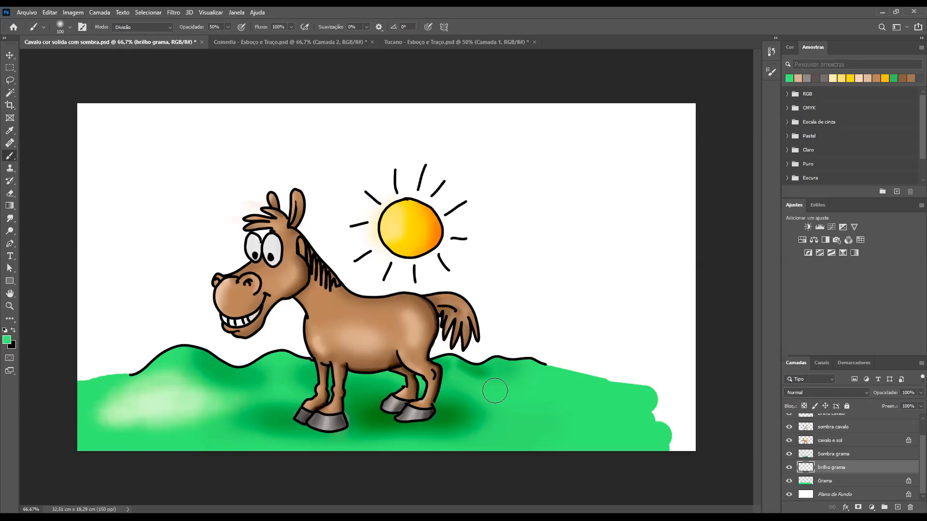
Paint soft highlights on the grass behind the horse and extend those on the hill in front of it
{"action": "mouse_move", "coordinate": [487, 390]}
{"action": "left_mouse_down"}
{"action": "mouse_move", "coordinate": [623, 404]}
{"action": "mouse_move", "coordinate": [515, 379]}
{"action": "mouse_move", "coordinate": [621, 399]}
{"action": "mouse_move", "coordinate": [538, 407]}
{"action": "mouse_move", "coordinate": [569, 413]}
{"action": "mouse_move", "coordinate": [552, 427]}
{"action": "mouse_move", "coordinate": [557, 434]}
{"action": "mouse_move", "coordinate": [599, 430]}
{"action": "mouse_move", "coordinate": [513, 409]}
{"action": "mouse_move", "coordinate": [625, 417]}
{"action": "mouse_move", "coordinate": [502, 422]}
{"action": "mouse_move", "coordinate": [561, 424]}
{"action": "mouse_move", "coordinate": [554, 439]}
{"action": "mouse_move", "coordinate": [516, 413]}
{"action": "left_mouse_up"}
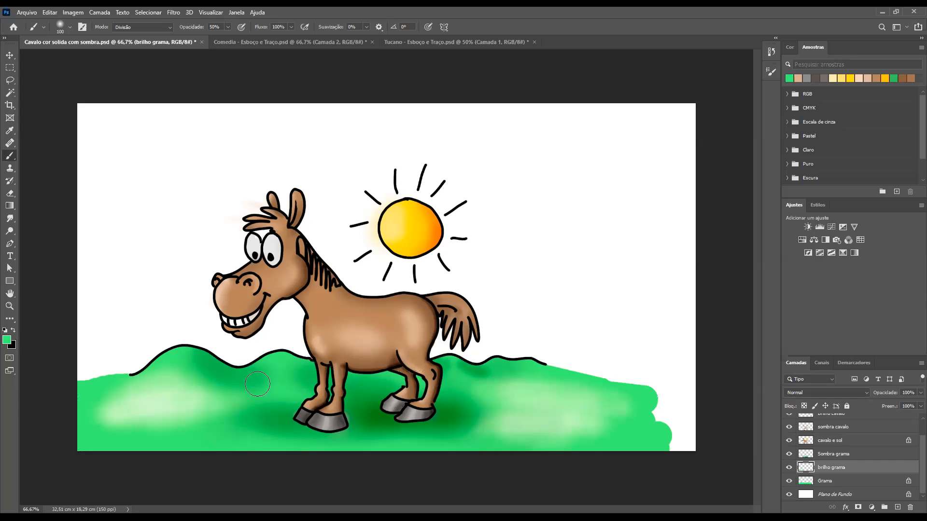
{"action": "mouse_move", "coordinate": [223, 400]}
{"action": "left_mouse_down"}
{"action": "mouse_move", "coordinate": [172, 393]}
{"action": "mouse_move", "coordinate": [192, 385]}
{"action": "mouse_move", "coordinate": [186, 378]}
{"action": "left_mouse_up"}
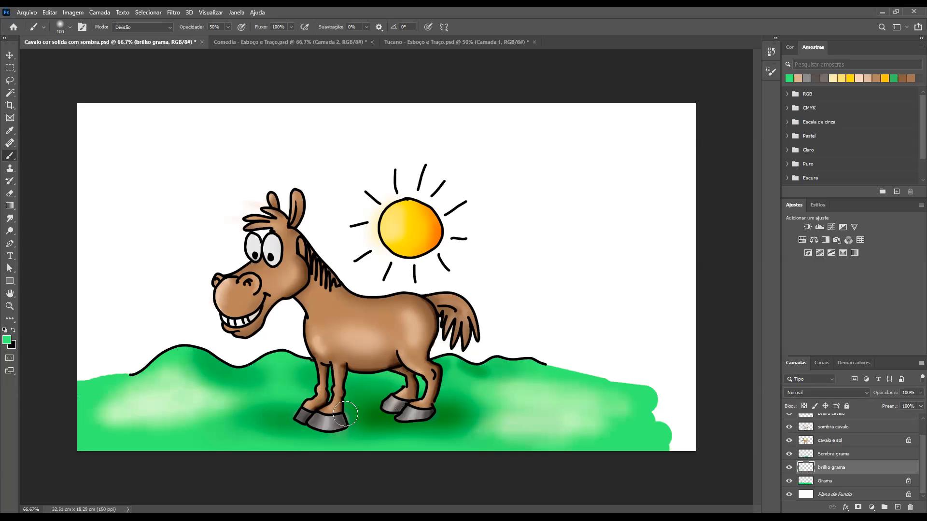
{"action": "left_click_drag", "start_coordinate": [121, 422], "coordinate": [146, 409]}
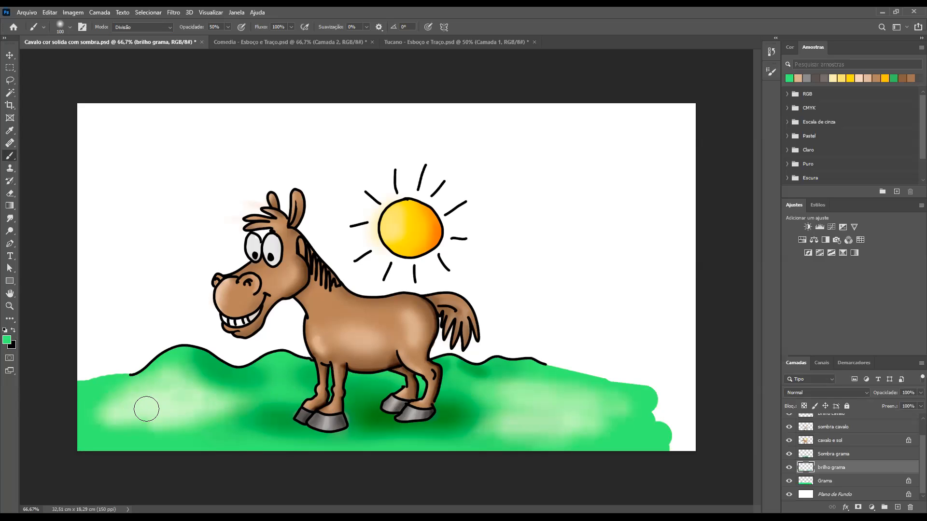
{"action": "key", "text": "ctrl+minus"}
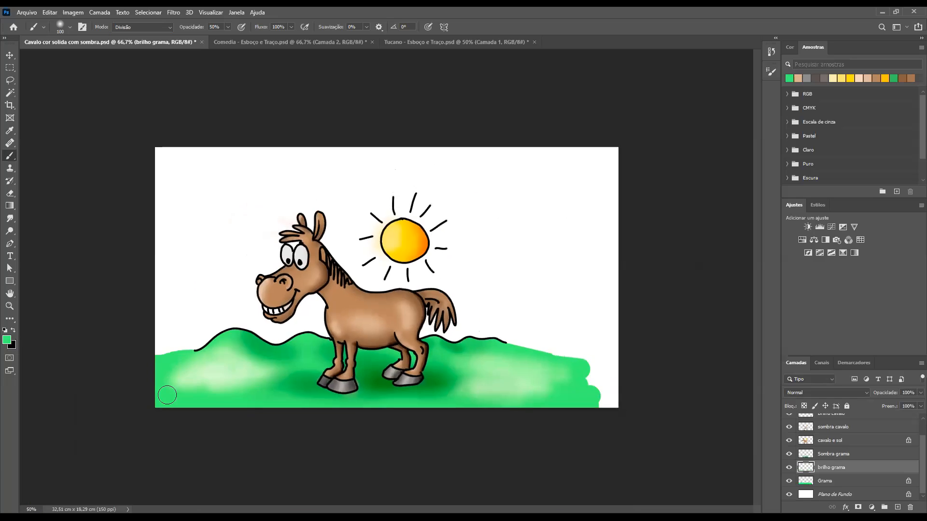
{"action": "mouse_move", "coordinate": [185, 372]}
{"action": "left_mouse_down"}
{"action": "mouse_move", "coordinate": [242, 367]}
{"action": "mouse_move", "coordinate": [232, 369]}
{"action": "left_mouse_up"}
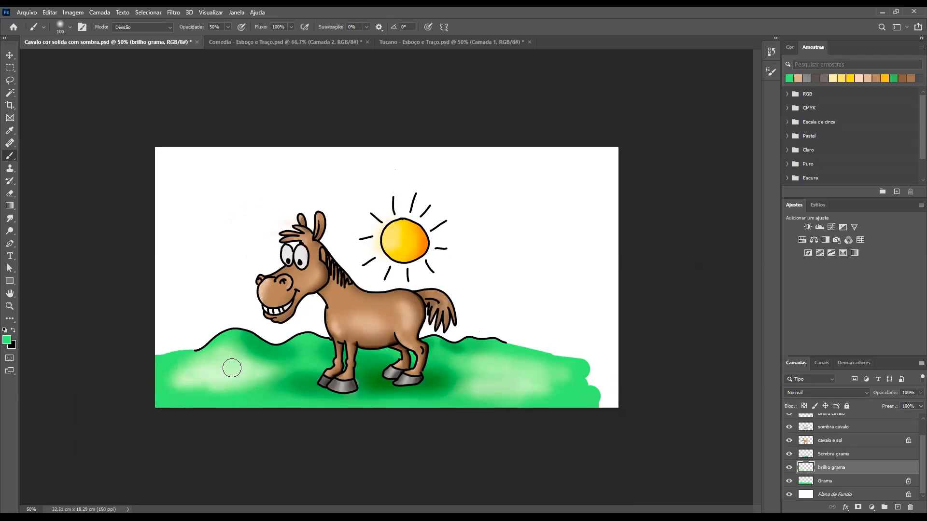
Enlarge the layer list, add a layer mask to the Grama layer and set the brush mode to Normal
{"action": "left_click", "coordinate": [811, 482]}
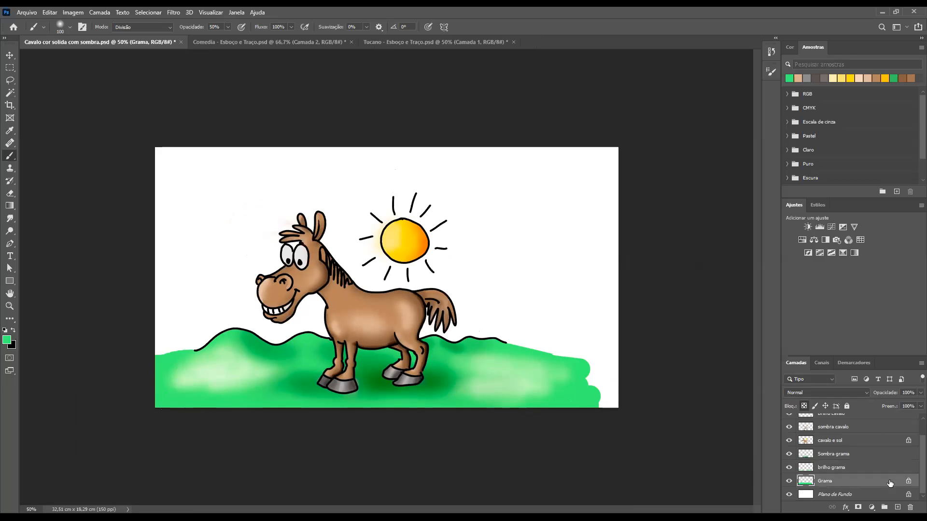
{"action": "left_click_drag", "start_coordinate": [880, 359], "coordinate": [826, 466]}
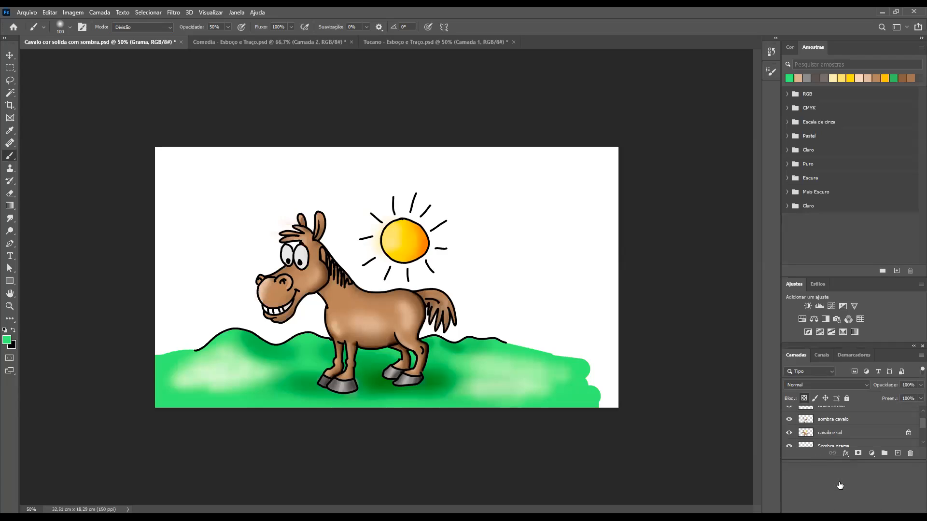
{"action": "left_click_drag", "start_coordinate": [839, 460], "coordinate": [840, 514]}
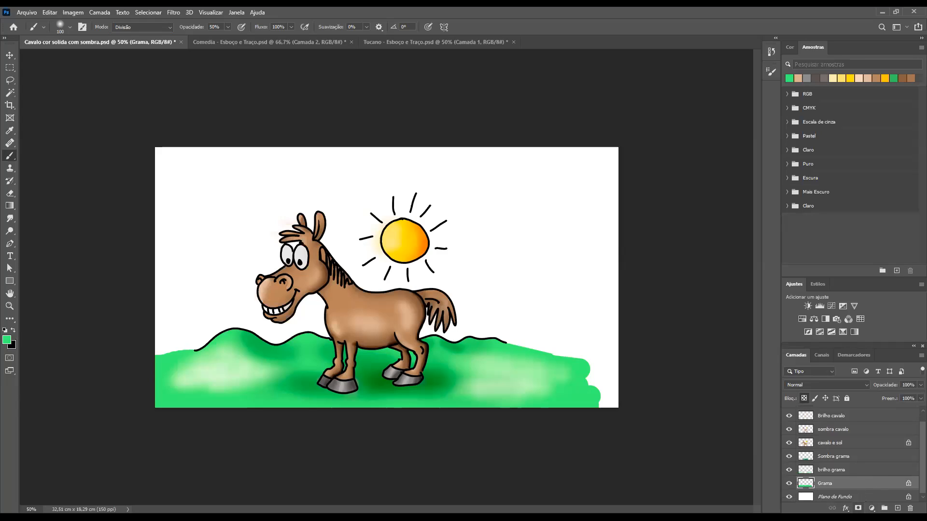
{"action": "left_click", "coordinate": [858, 509]}
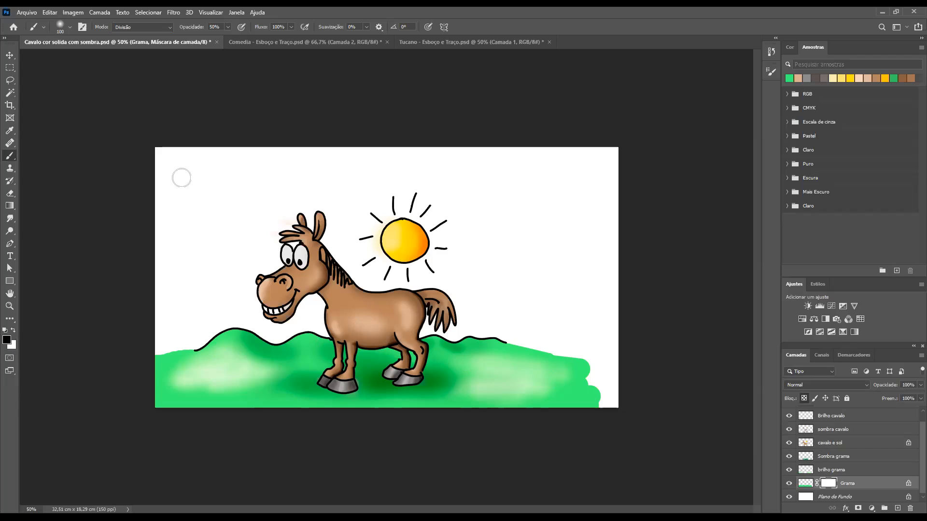
{"action": "left_click", "coordinate": [169, 29]}
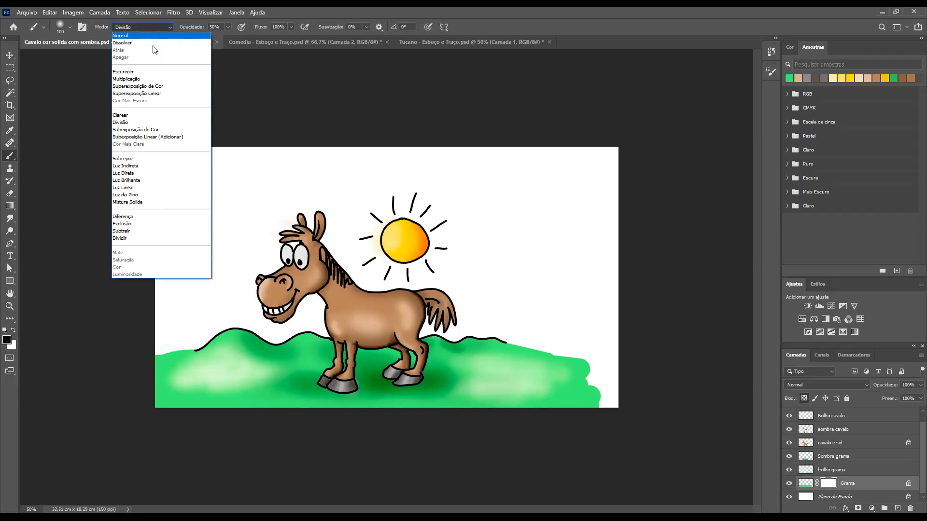
{"action": "left_click", "coordinate": [130, 36]}
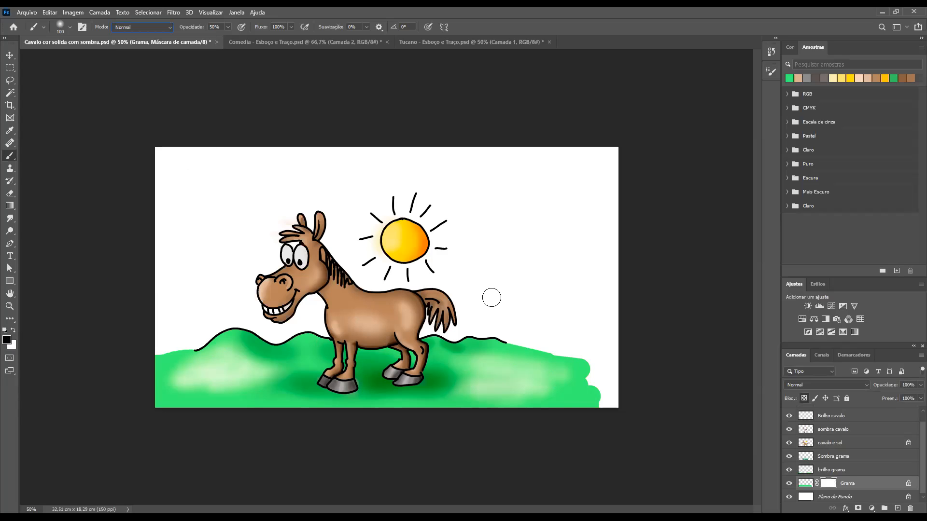
Enlarge the brush to 600 and fade out the ragged edge of the grass behind the horse on the Grama layer mask
{"action": "key", "text": "bracketright"}
{"action": "key", "text": "bracketright"}
{"action": "key", "text": "bracketright"}
{"action": "key", "text": "bracketright"}
{"action": "key", "text": "bracketright"}
{"action": "key", "text": "bracketright"}
{"action": "key", "text": "bracketright"}
{"action": "key", "text": "bracketright"}
{"action": "key", "text": "bracketright"}
{"action": "left_click", "coordinate": [579, 364]}
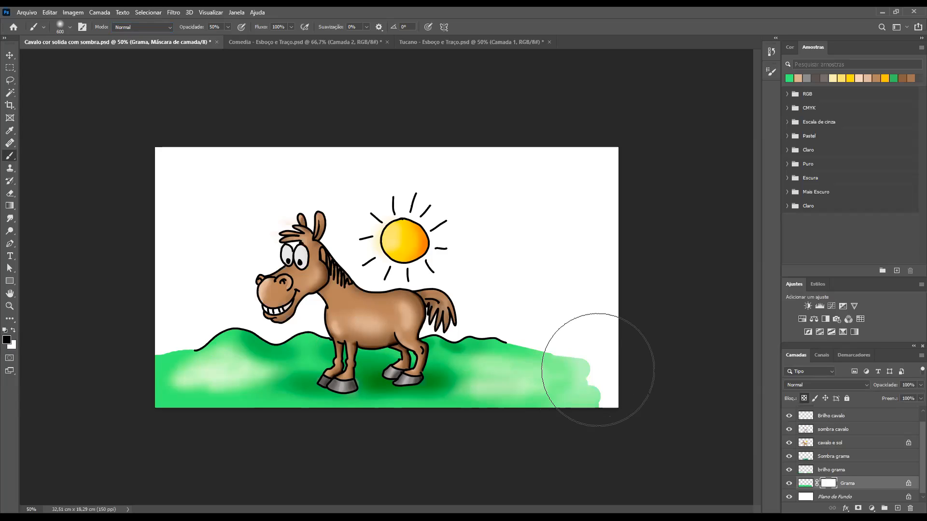
{"action": "mouse_move", "coordinate": [631, 364]}
{"action": "left_mouse_down"}
{"action": "mouse_move", "coordinate": [557, 365]}
{"action": "mouse_move", "coordinate": [651, 363]}
{"action": "mouse_move", "coordinate": [630, 366]}
{"action": "left_mouse_up"}
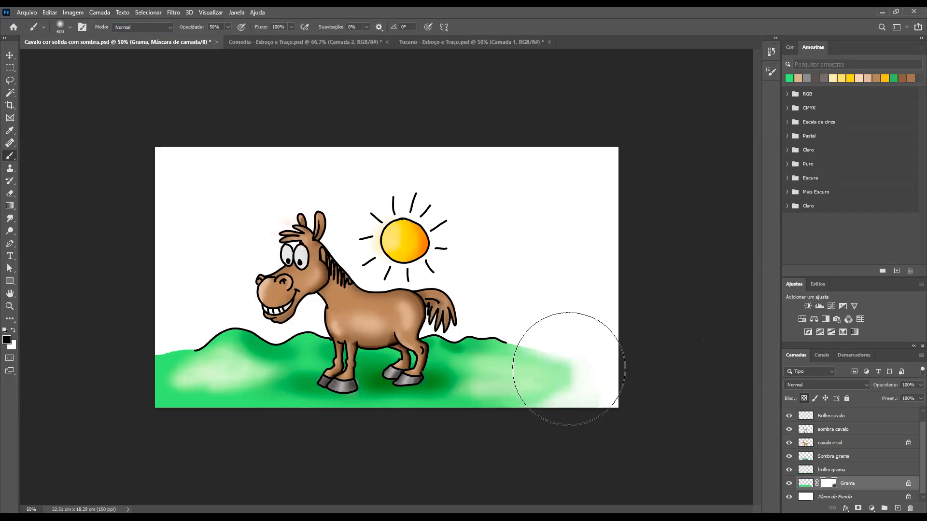
Fade the grass edge in front of the horse on the mask, and soften the lower edge with the brush reduced to 300
{"action": "mouse_move", "coordinate": [155, 372]}
{"action": "left_mouse_down"}
{"action": "mouse_move", "coordinate": [185, 372]}
{"action": "mouse_move", "coordinate": [92, 389]}
{"action": "mouse_move", "coordinate": [145, 383]}
{"action": "mouse_move", "coordinate": [155, 364]}
{"action": "mouse_move", "coordinate": [76, 374]}
{"action": "left_mouse_up"}
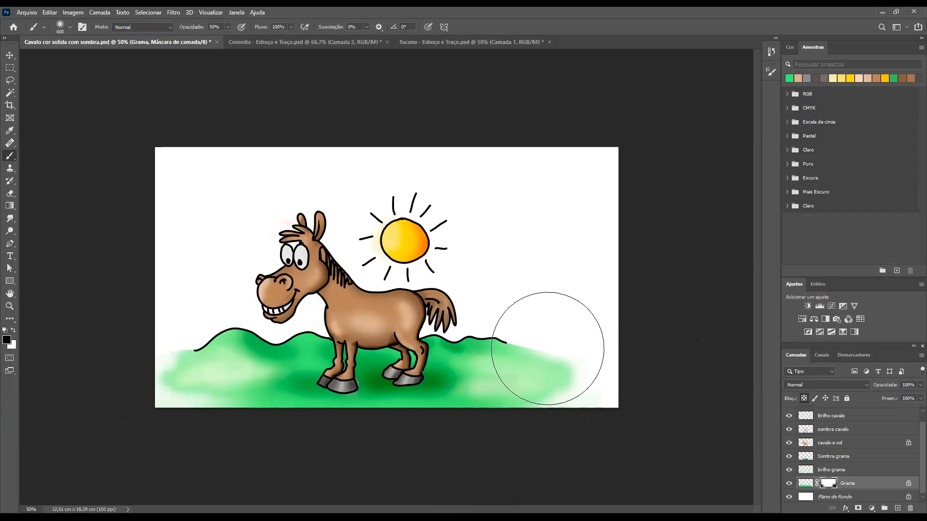
{"action": "key", "text": "bracketleft"}
{"action": "key", "text": "bracketleft"}
{"action": "key", "text": "bracketleft"}
{"action": "key", "text": "bracketleft"}
{"action": "key", "text": "bracketleft"}
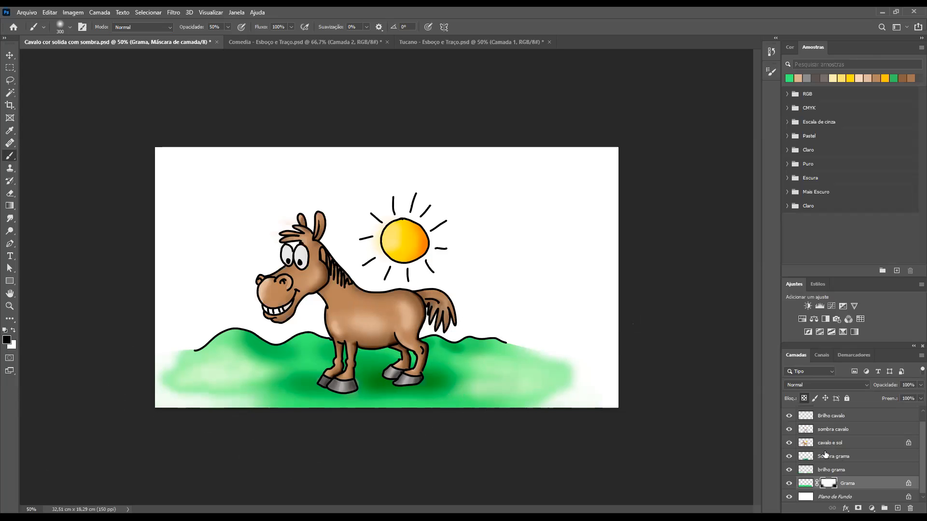
On the sombra cavalo layer, shrink the brush, sample the light grey of the horse's eye and set the brush mode to Multiplicação
{"action": "left_click", "coordinate": [806, 446]}
{"action": "left_click_drag", "start_coordinate": [290, 241], "coordinate": [338, 293]}
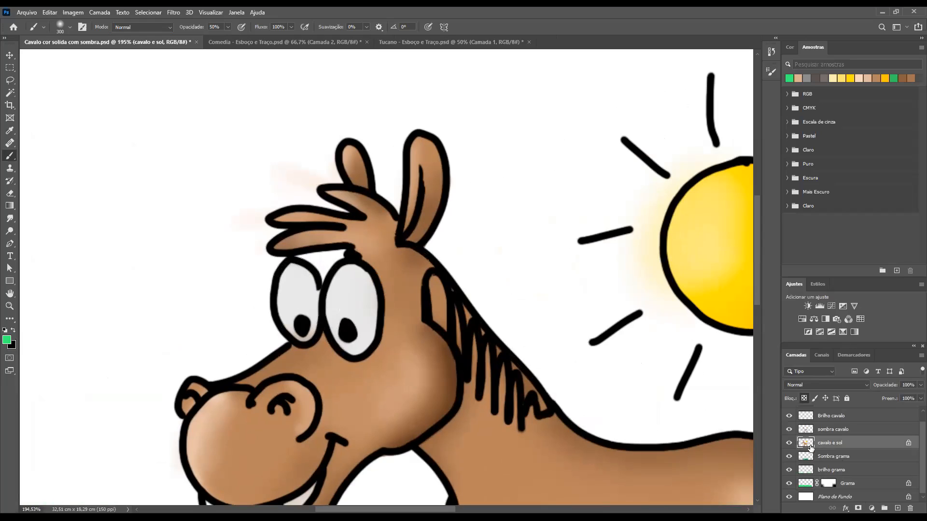
{"action": "left_click", "coordinate": [842, 431]}
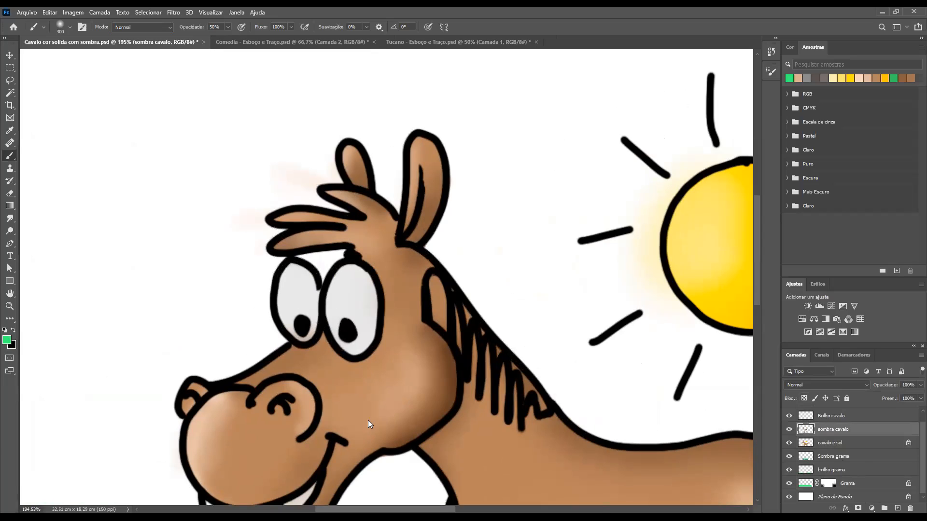
{"action": "key", "text": "bracketleft"}
{"action": "key", "text": "bracketleft"}
{"action": "key", "text": "bracketleft"}
{"action": "key", "text": "bracketleft"}
{"action": "key", "text": "bracketleft"}
{"action": "key", "text": "bracketleft"}
{"action": "key", "text": "bracketleft"}
{"action": "key", "text": "bracketleft"}
{"action": "key", "text": "bracketleft"}
{"action": "key", "text": "bracketleft"}
{"action": "key", "text": "bracketleft"}
{"action": "key", "text": "bracketleft"}
{"action": "key", "text": "bracketleft"}
{"action": "left_click", "coordinate": [357, 291], "text": "alt"}
{"action": "left_click", "coordinate": [169, 26]}
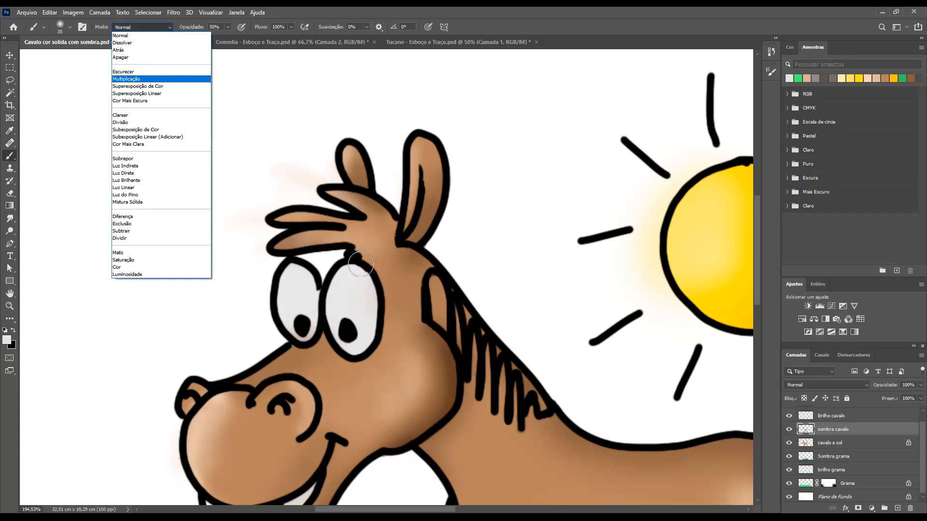
{"action": "key", "text": "Return"}
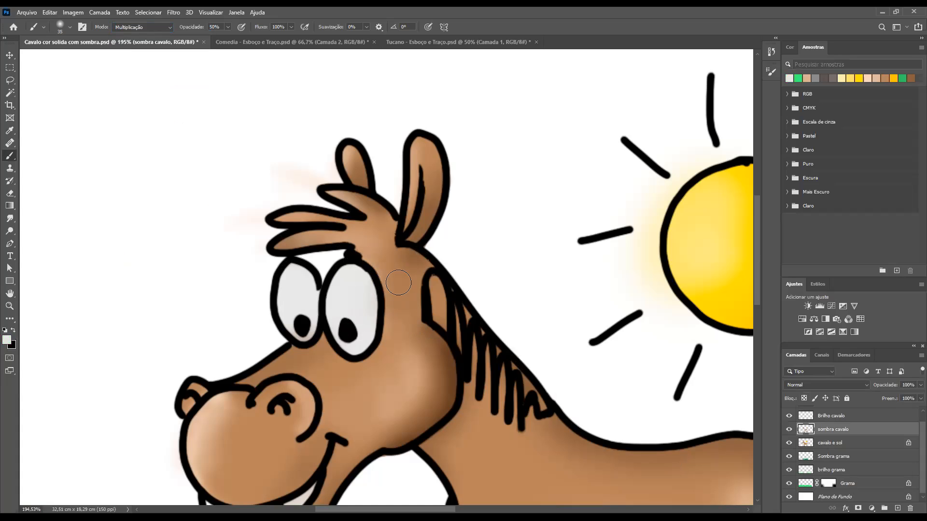
Shade both of the horse's eyes in light grey with a size 20 brush, limited to the shape of the cavalo e sol layer
{"action": "key", "text": "ctrl+z"}
{"action": "key", "text": "["}
{"action": "key", "text": "["}
{"action": "key", "text": "["}
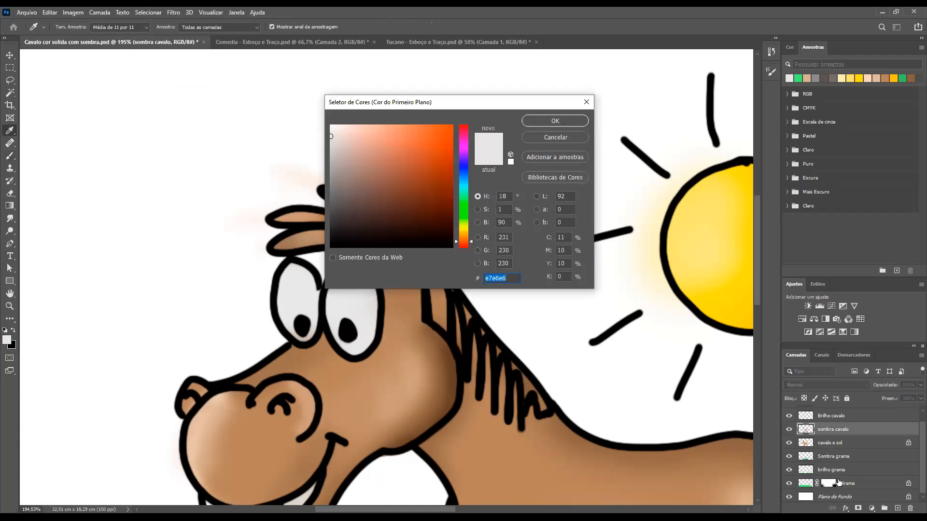
{"action": "left_click", "coordinate": [556, 121]}
{"action": "left_click", "coordinate": [807, 444], "text": "ctrl"}
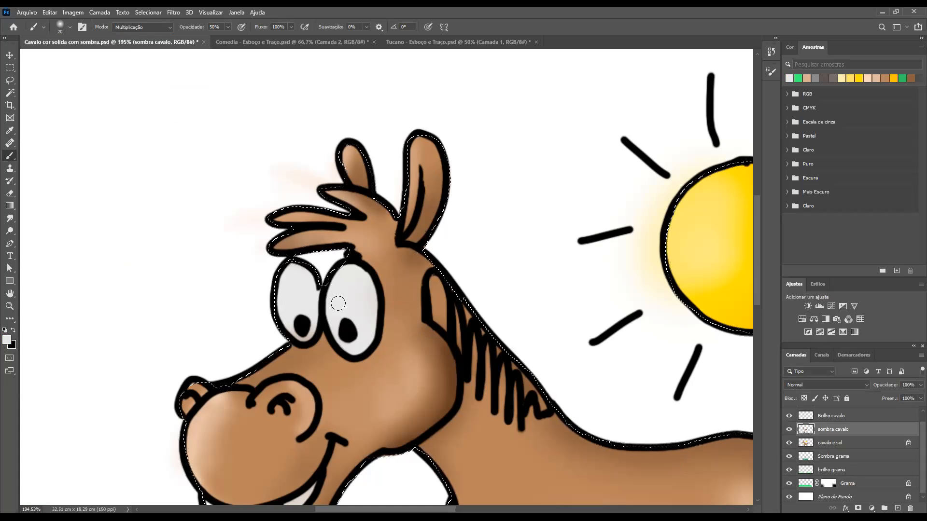
{"action": "key", "text": "ctrl+d"}
{"action": "left_click_drag", "start_coordinate": [370, 319], "coordinate": [361, 283]}
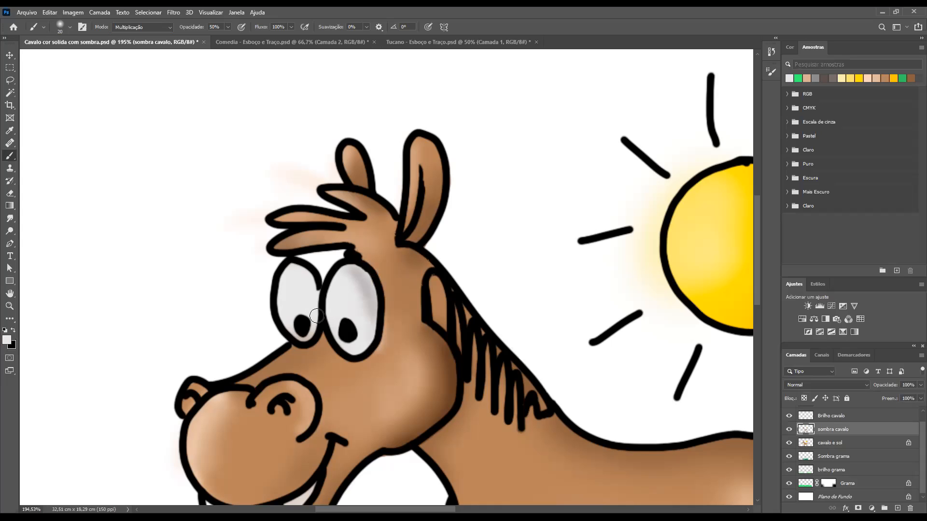
{"action": "mouse_move", "coordinate": [302, 274]}
{"action": "left_mouse_down"}
{"action": "mouse_move", "coordinate": [314, 302]}
{"action": "mouse_move", "coordinate": [297, 263]}
{"action": "left_mouse_up"}
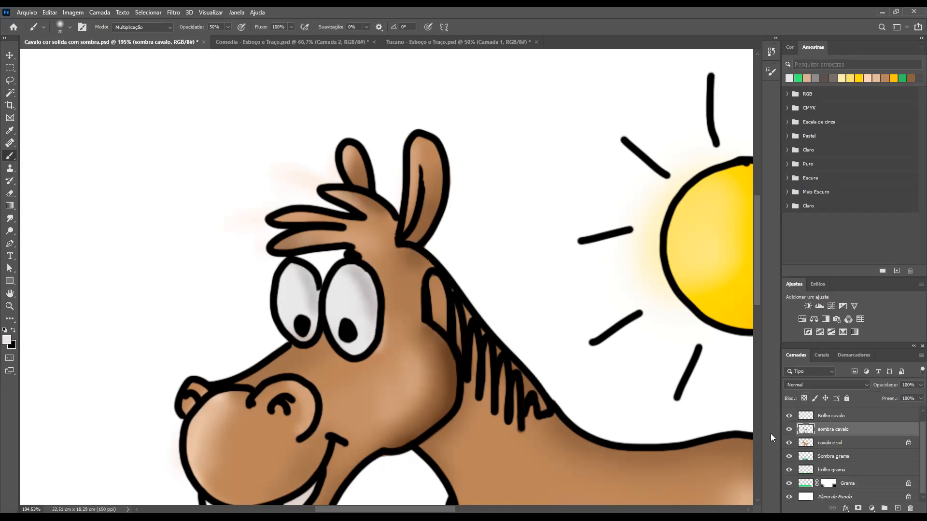
On the Brilho cavalo layer, set the brush mode to Divisão and paint soft highlights in the horse's eyes
{"action": "left_click", "coordinate": [803, 418]}
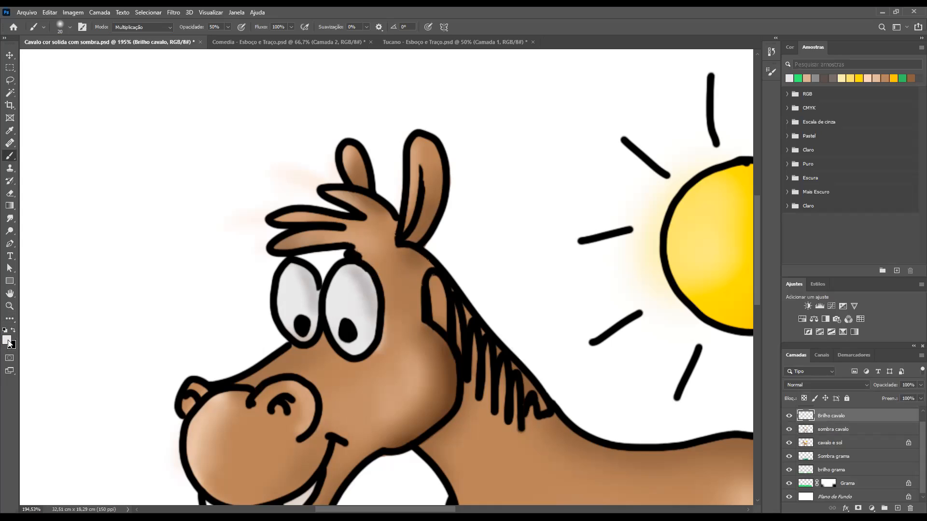
{"action": "left_click", "coordinate": [166, 27]}
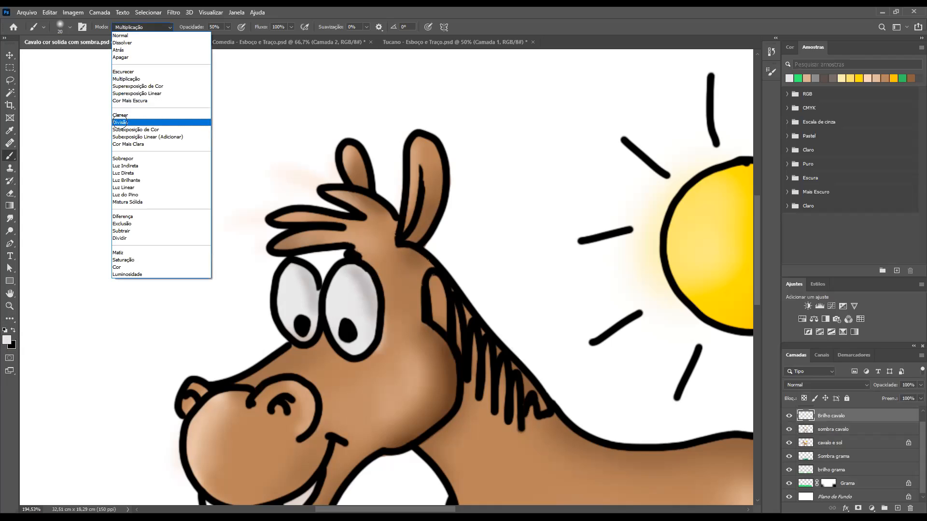
{"action": "left_click", "coordinate": [125, 241]}
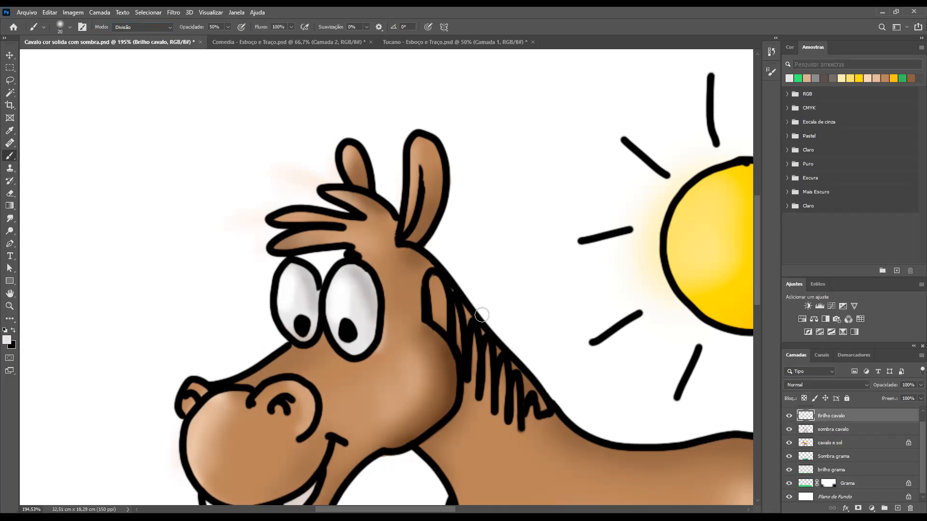
{"action": "scroll", "coordinate": [480, 318], "scroll_direction": "down", "scroll_amount": 2}
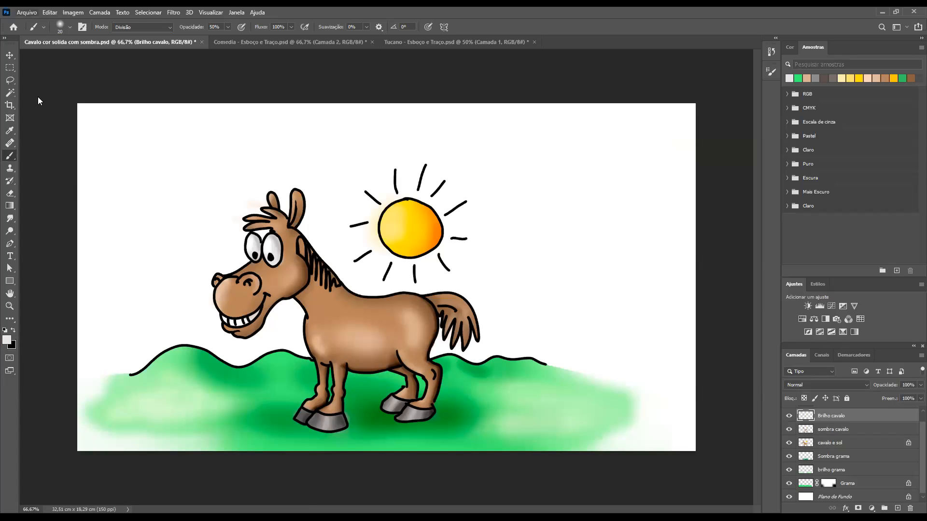
Save the drawing as a new PSD file named Cavalo cor sombreado difusao in the Ilustrações criadas folder
{"action": "key", "text": "alt+a"}
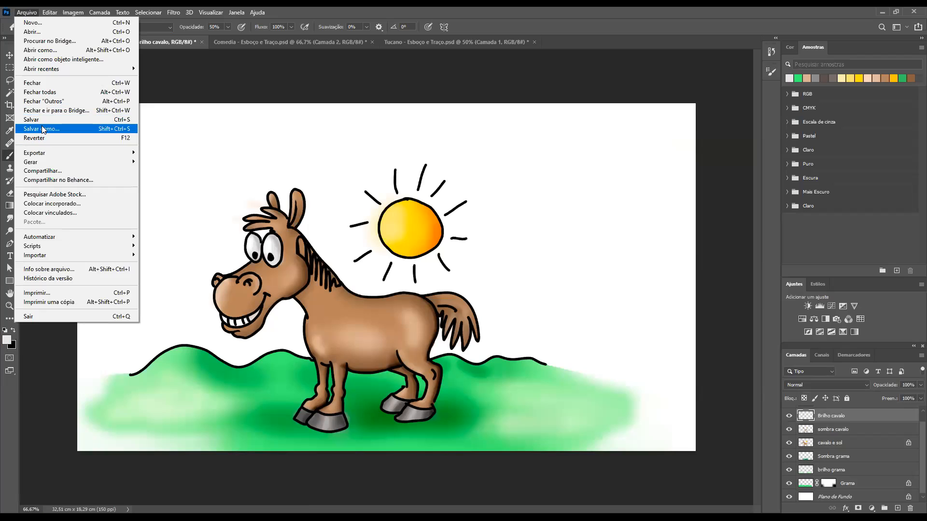
{"action": "key", "text": "Return"}
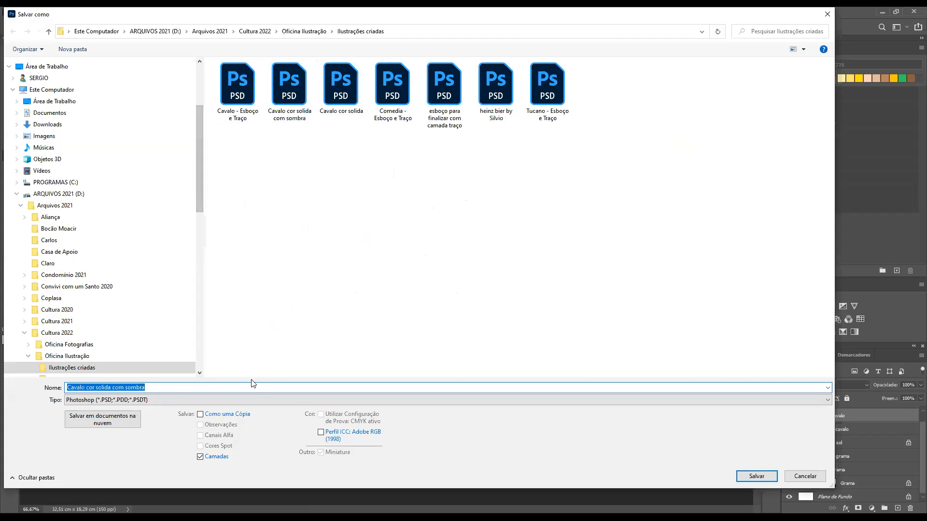
{"action": "left_click", "coordinate": [156, 387]}
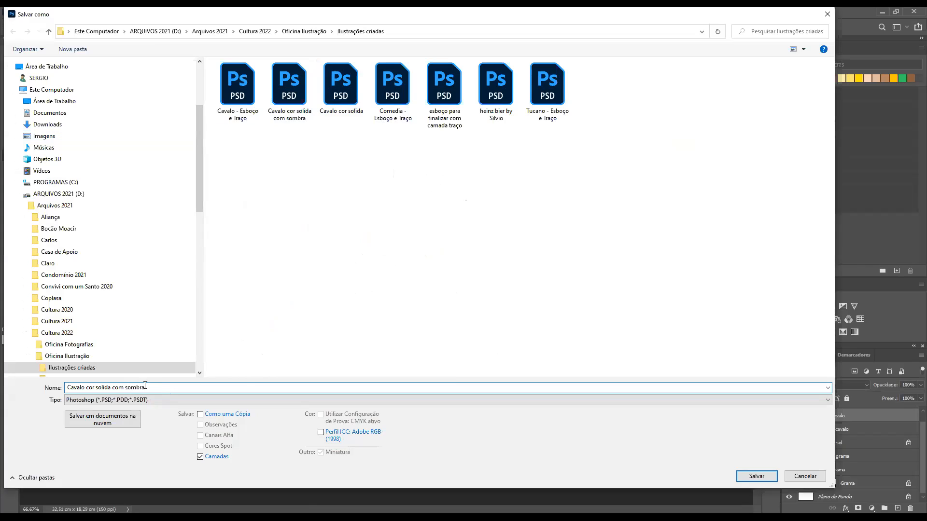
{"action": "double_click", "coordinate": [104, 387]}
{"action": "left_click", "coordinate": [159, 388], "text": "shift"}
{"action": "type", "text": "somb"}
{"action": "left_click", "coordinate": [765, 478]}
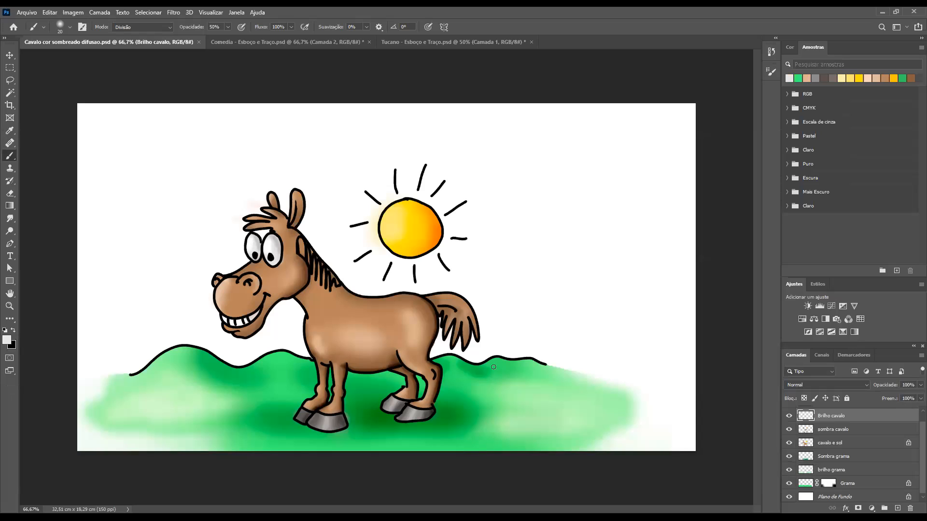
Open Cavalo cor solida com sombra and Cavalo cor solida together, leaving the missing colour profiles as they are
{"action": "key", "text": "ctrl+o"}
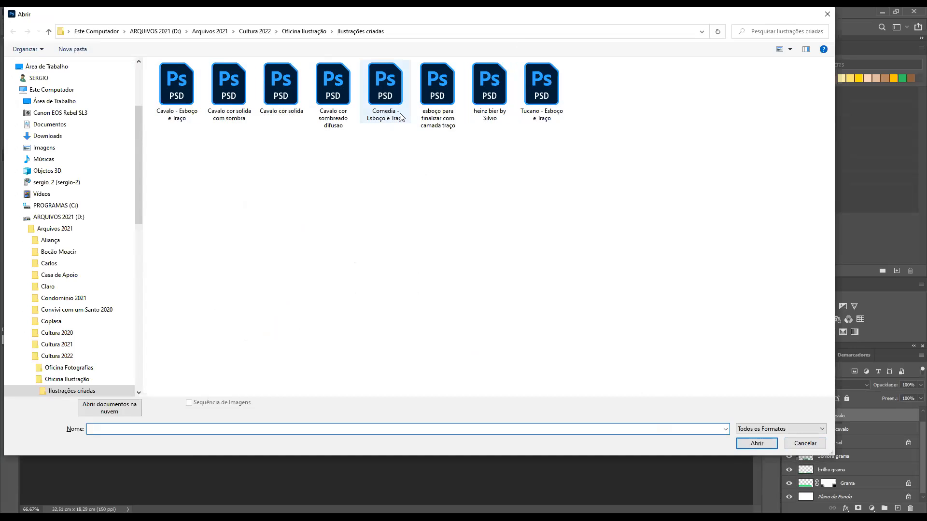
{"action": "left_click", "coordinate": [279, 95]}
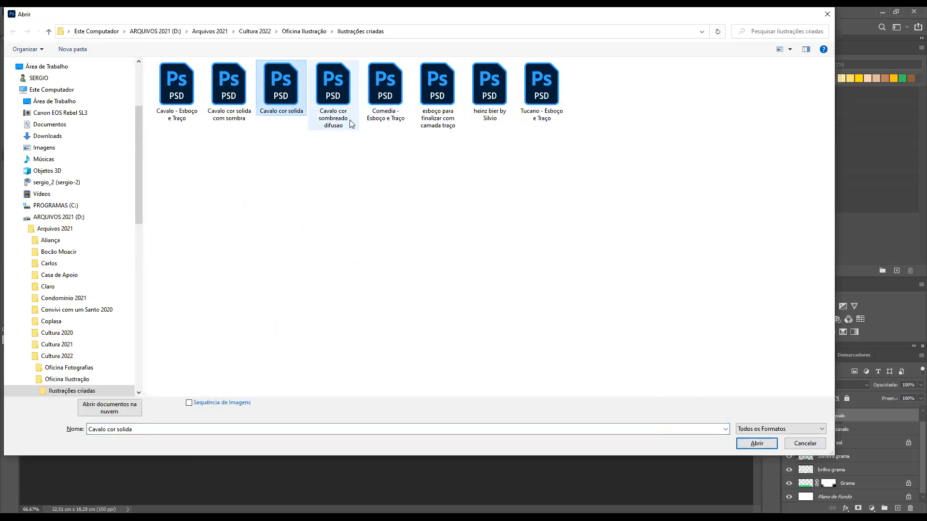
{"action": "left_click", "coordinate": [384, 99], "text": "ctrl"}
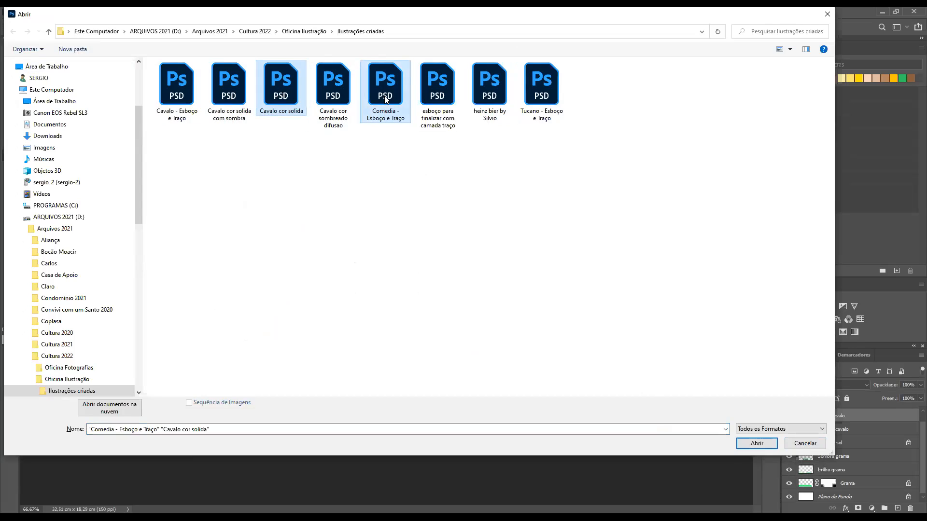
{"action": "left_click", "coordinate": [386, 99], "text": "ctrl"}
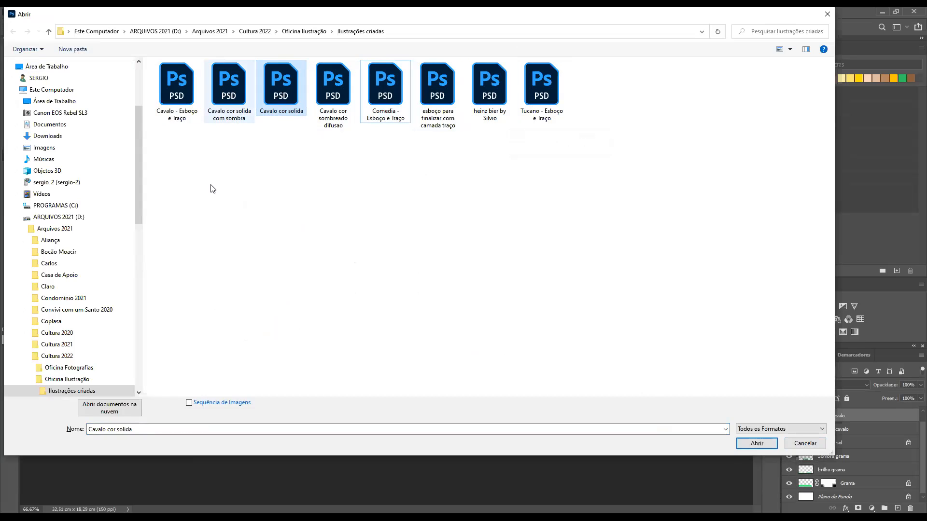
{"action": "left_click", "coordinate": [244, 99], "text": "ctrl"}
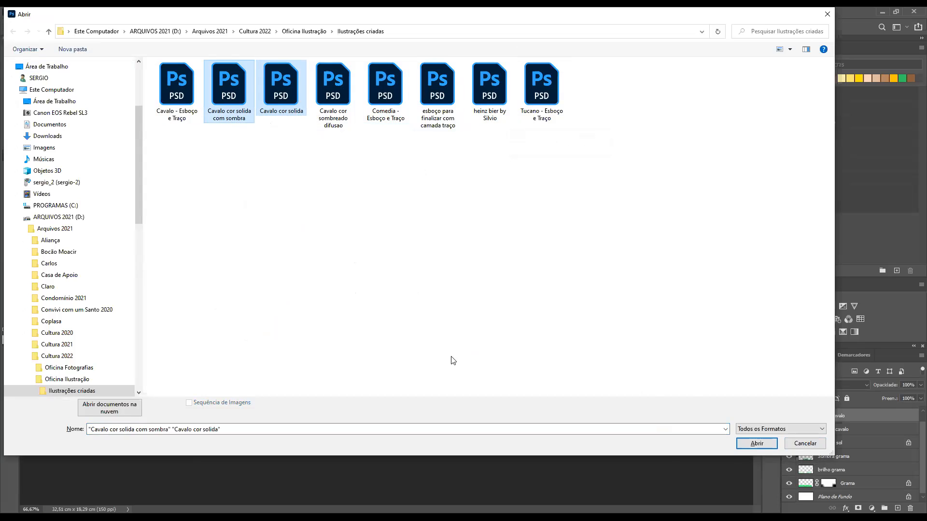
{"action": "left_click", "coordinate": [745, 443]}
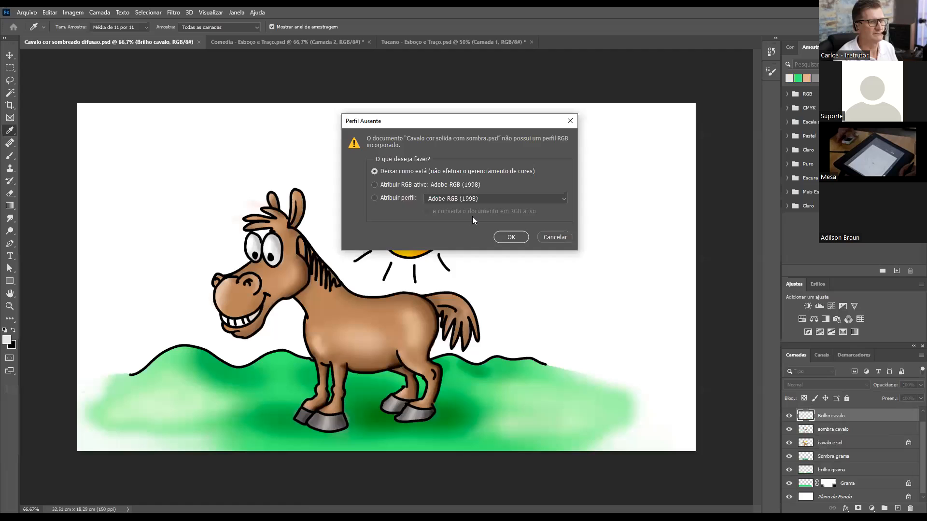
{"action": "left_click", "coordinate": [501, 238]}
{"action": "left_click", "coordinate": [499, 232]}
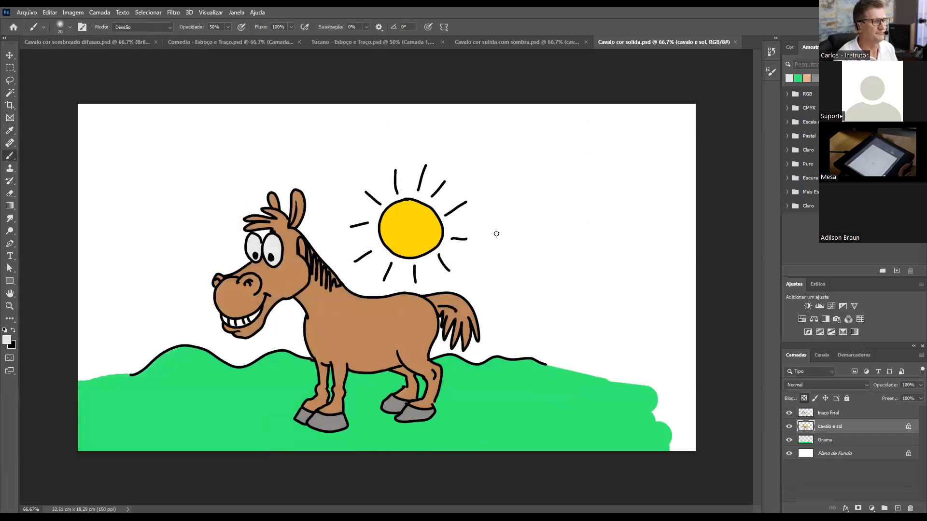
Collapse the swatches and adjustments panels to give the flat-colour horse drawing more room
{"action": "key", "text": "b"}
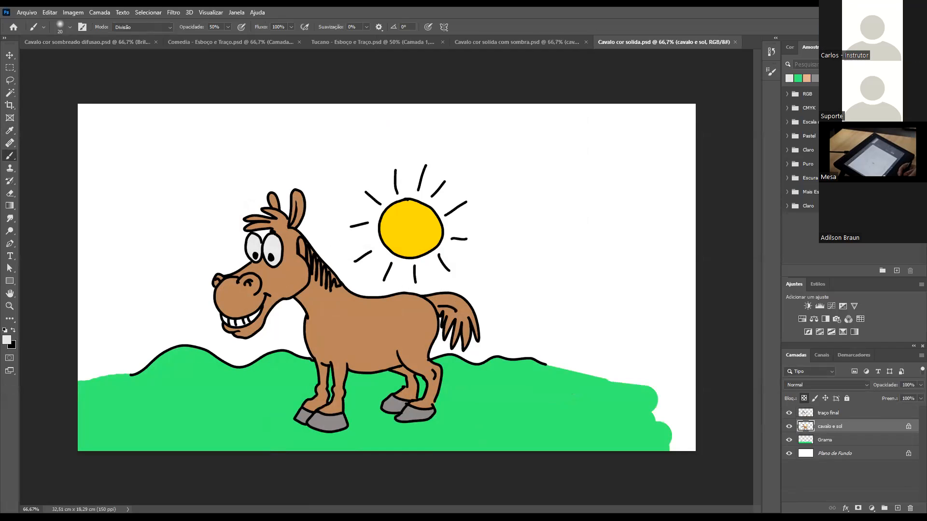
{"action": "left_click", "coordinate": [922, 37]}
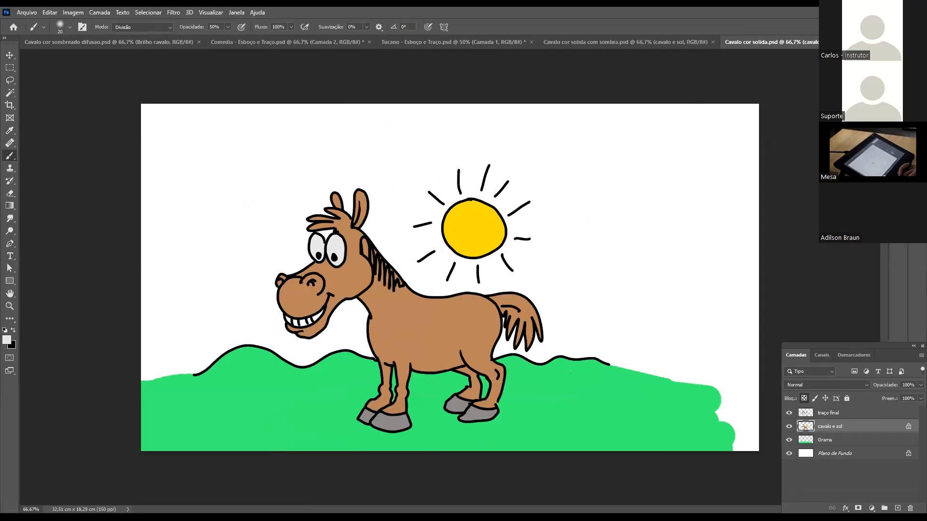
Collapse the layers panel, and close the Comedia - Esboço e Traço and Tucano - Esboço e Traço drawings, saving their changes
{"action": "left_click", "coordinate": [913, 347]}
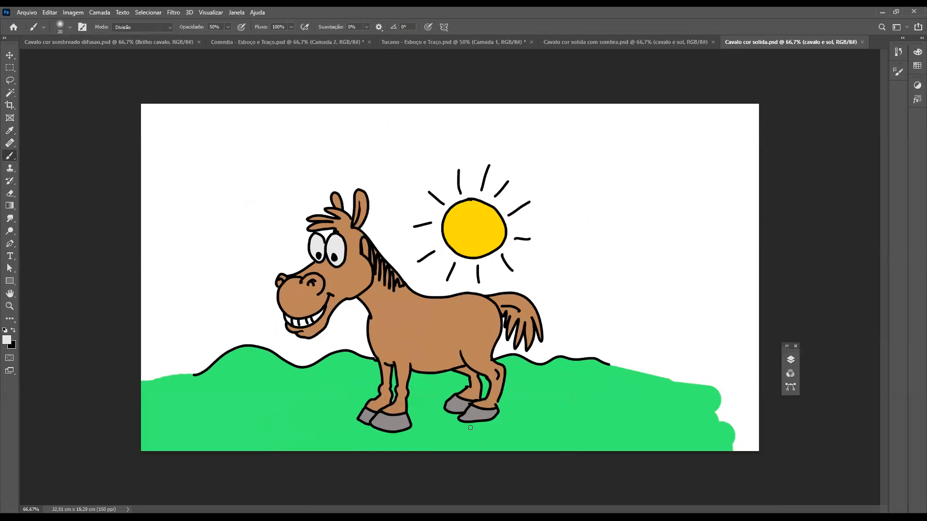
{"action": "key", "text": "ctrl+Tab"}
{"action": "left_click", "coordinate": [355, 45]}
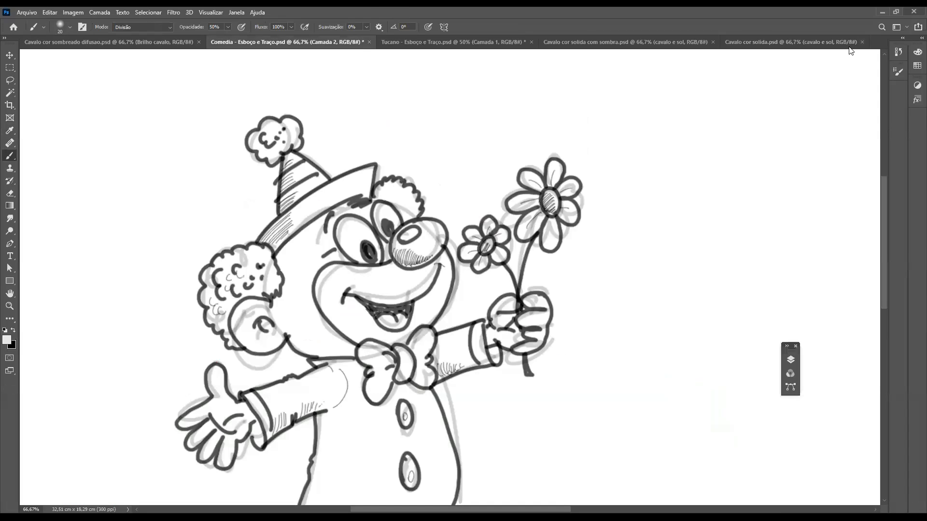
{"action": "left_click", "coordinate": [369, 42]}
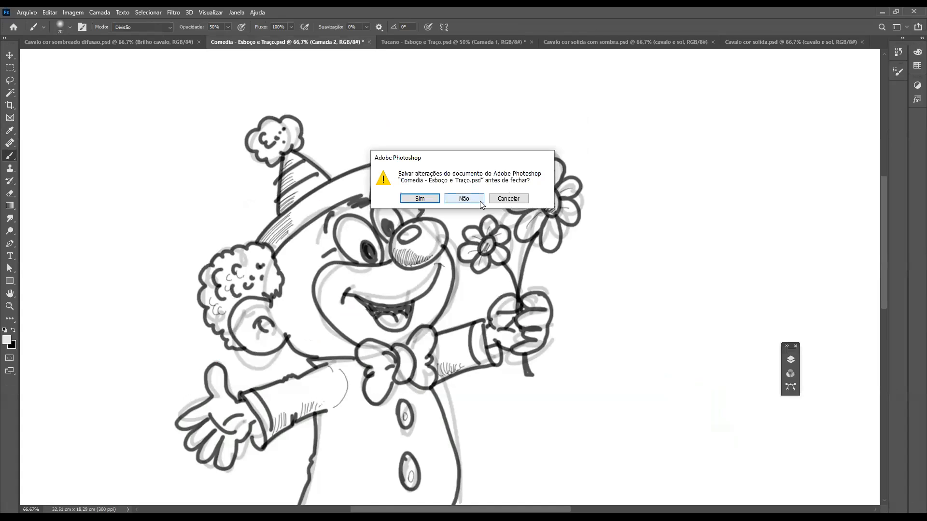
{"action": "left_click", "coordinate": [421, 200]}
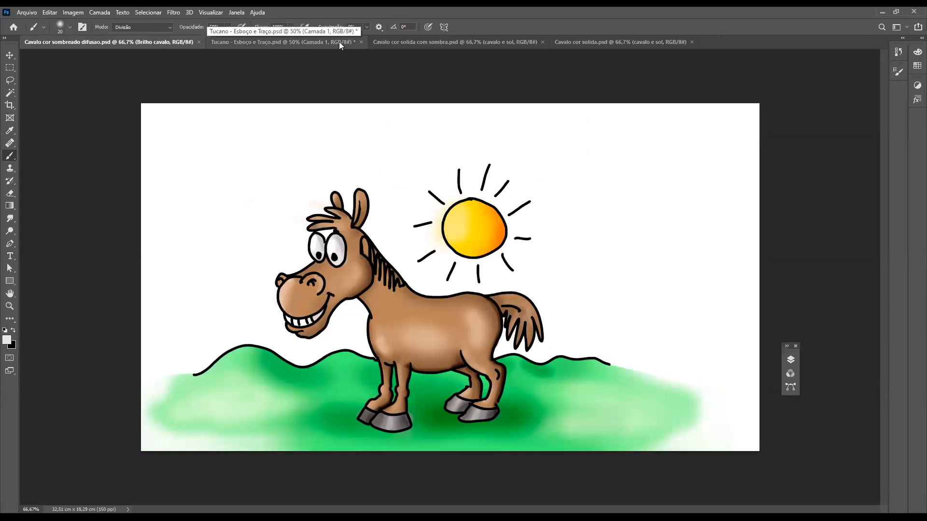
{"action": "left_click", "coordinate": [361, 42]}
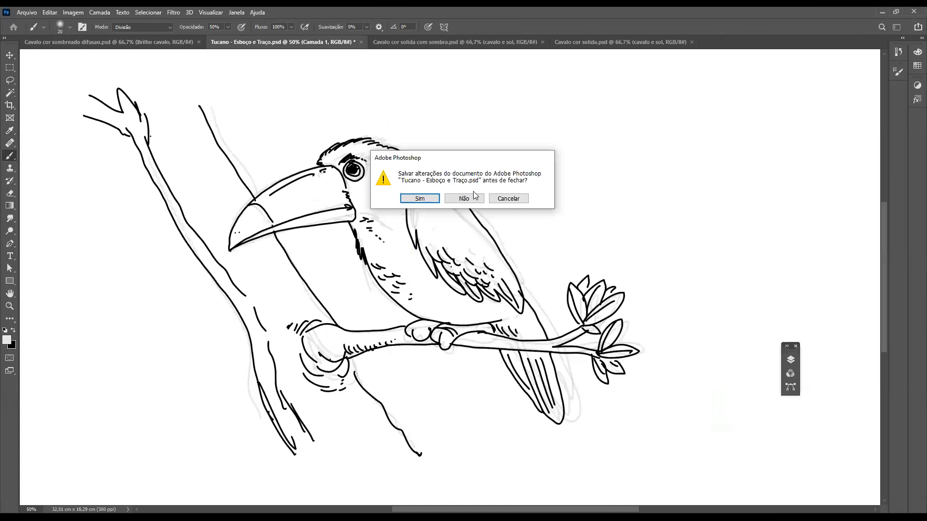
{"action": "left_click", "coordinate": [420, 199]}
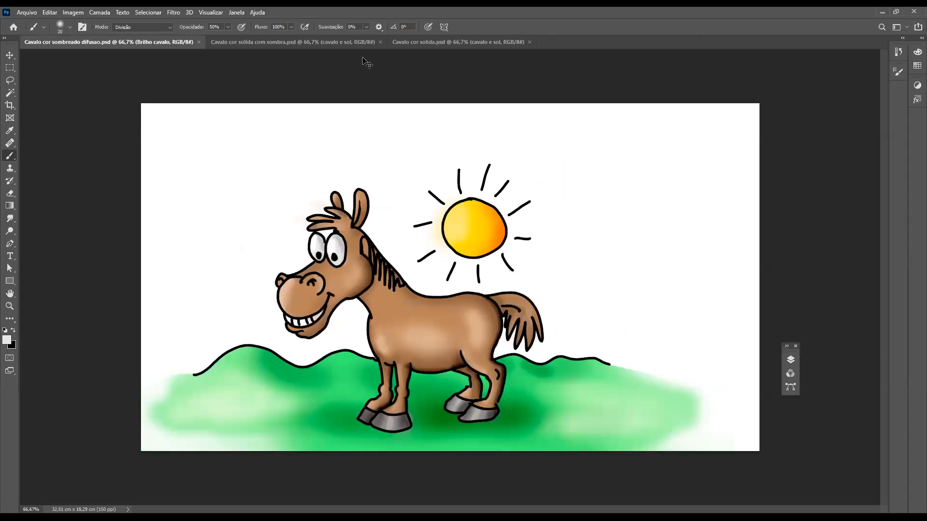
Cycle through the three open horse drawings to compare the diffuse shading, solid shadow and flat colour versions
{"action": "key", "text": "ctrl+Tab"}
{"action": "key", "text": "ctrl+Tab"}
{"action": "key", "text": "ctrl+Tab"}
{"action": "key", "text": "ctrl+Tab"}
{"action": "key", "text": "ctrl+Tab"}
{"action": "key", "text": "ctrl+Tab"}
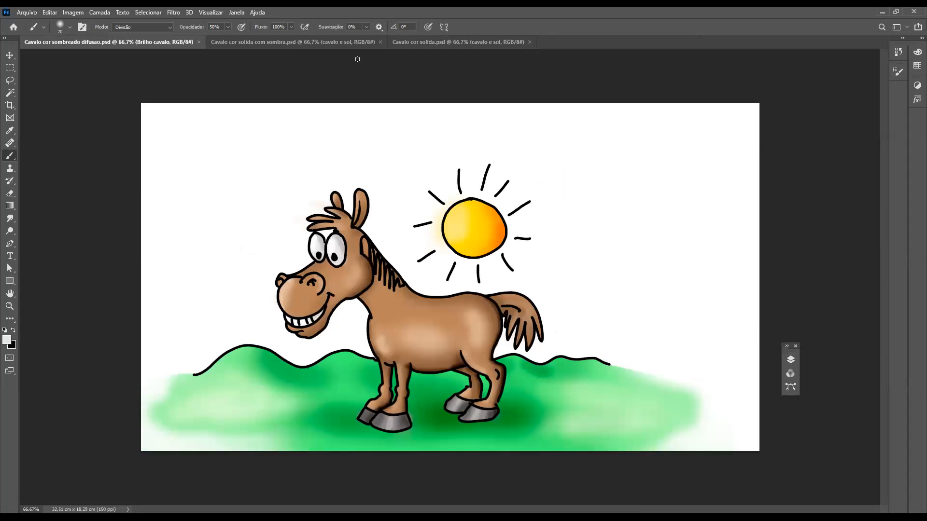
{"action": "left_click", "coordinate": [259, 13]}
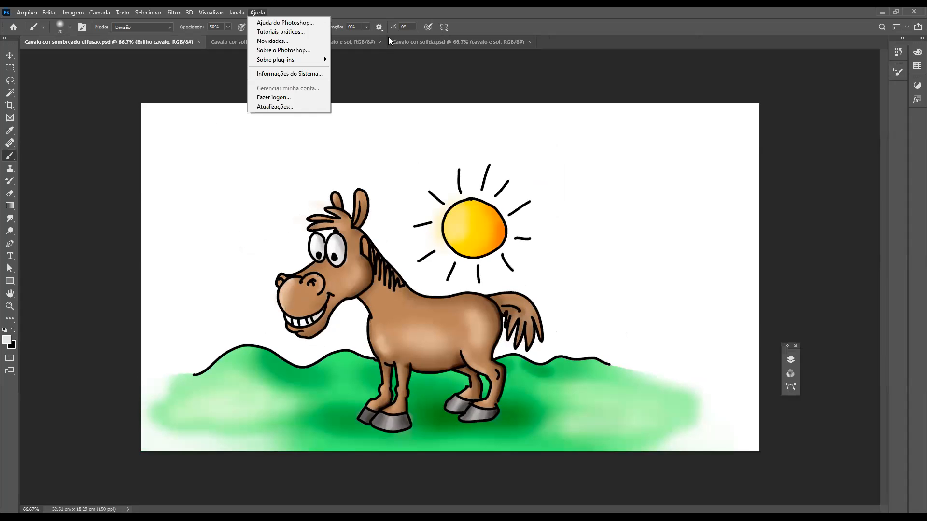
{"action": "left_click", "coordinate": [373, 78]}
{"action": "key", "text": "ctrl+Tab"}
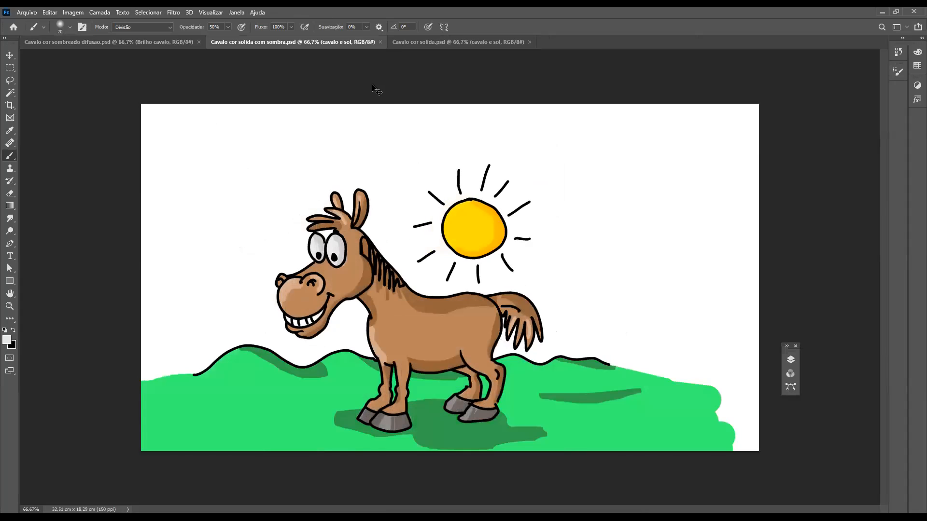
{"action": "key", "text": "ctrl+Tab"}
{"action": "key", "text": "ctrl+Tab"}
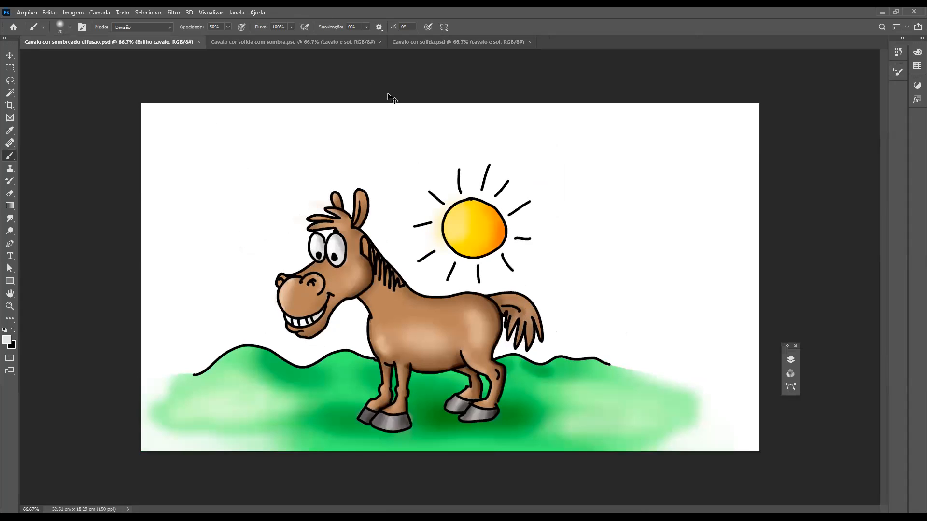
{"action": "key", "text": "ctrl+Tab"}
{"action": "key", "text": "ctrl+Tab"}
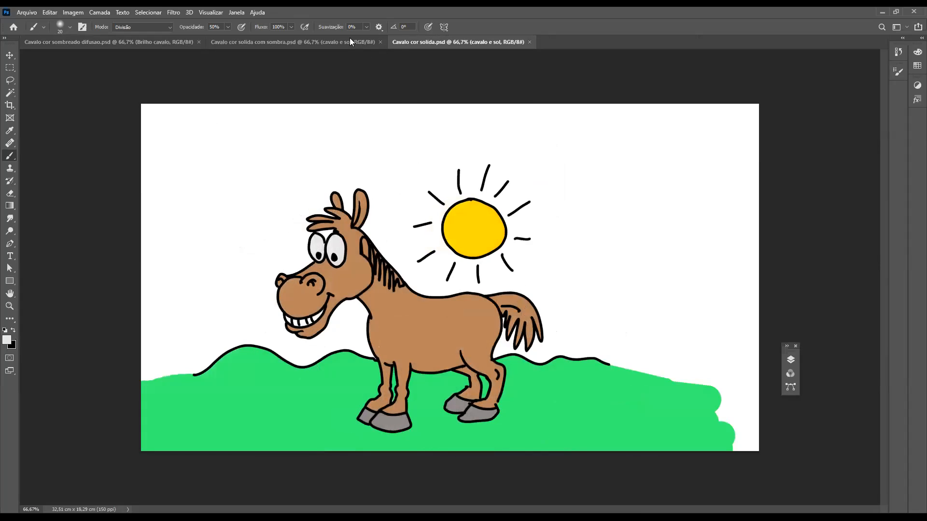
Arrange all three open horse drawings side by side vertically
{"action": "left_click", "coordinate": [240, 14]}
{"action": "mouse_move", "coordinate": [251, 25]}
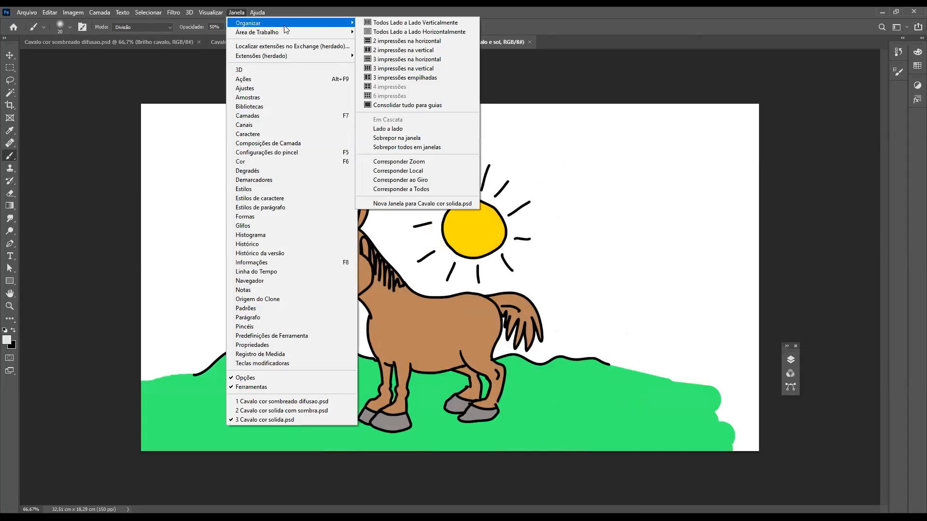
{"action": "left_click", "coordinate": [406, 24]}
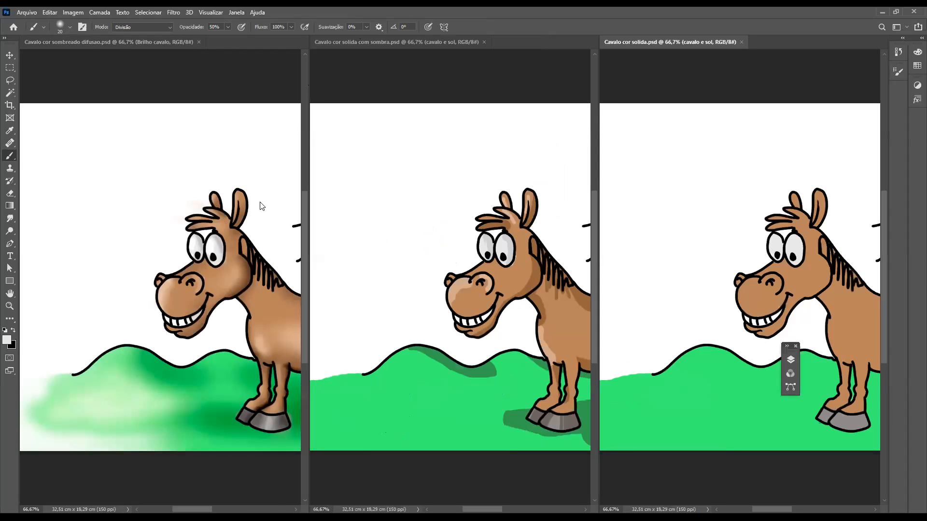
Try fit-to-screen and several zoom levels on Cavalo cor solida, ending at 33.33% to fit its tile
{"action": "key", "text": "ctrl+minus"}
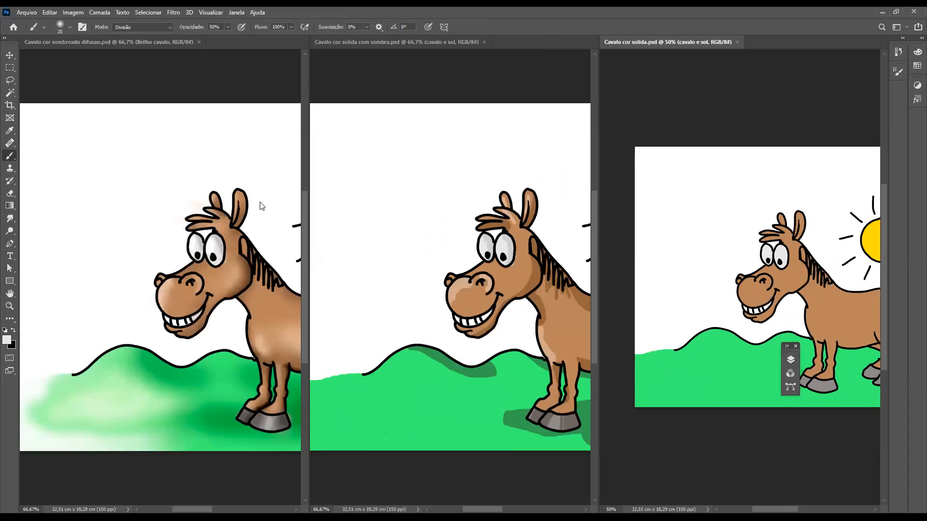
{"action": "key", "text": "ctrl+minus"}
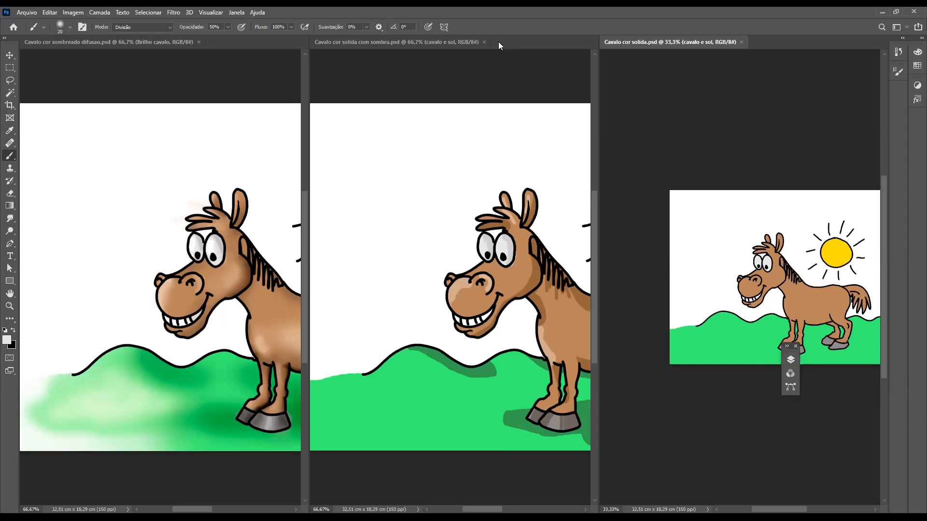
{"action": "key", "text": "ctrl+0"}
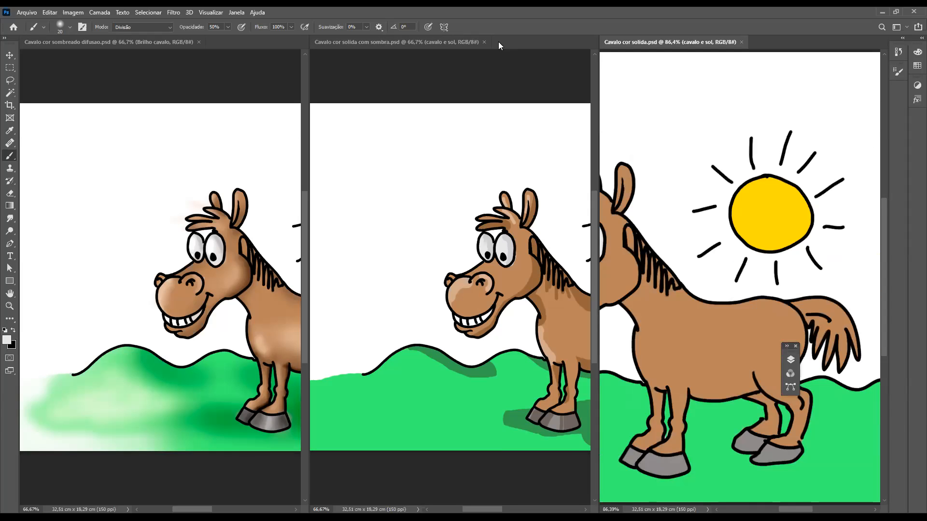
{"action": "key", "text": "ctrl+minus"}
{"action": "key", "text": "ctrl+minus"}
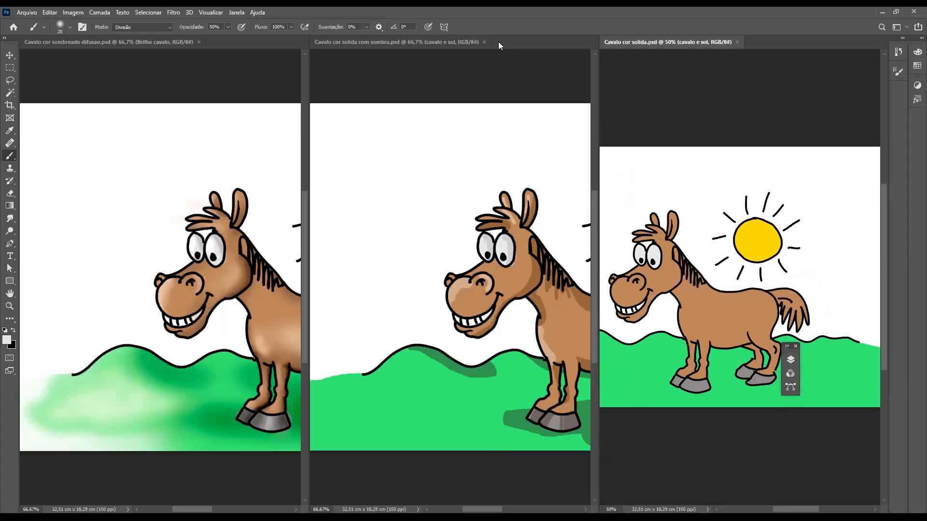
{"action": "key", "text": "ctrl+minus"}
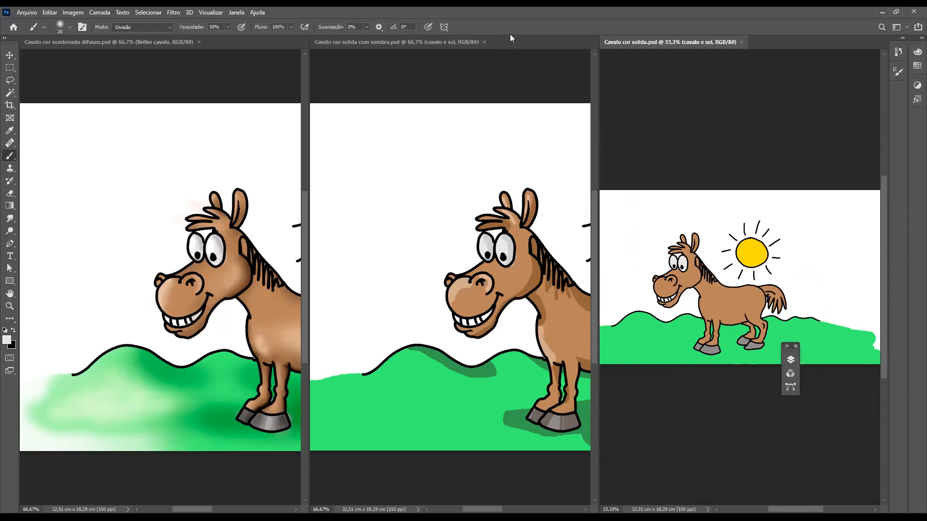
{"action": "key", "text": "ctrl+0"}
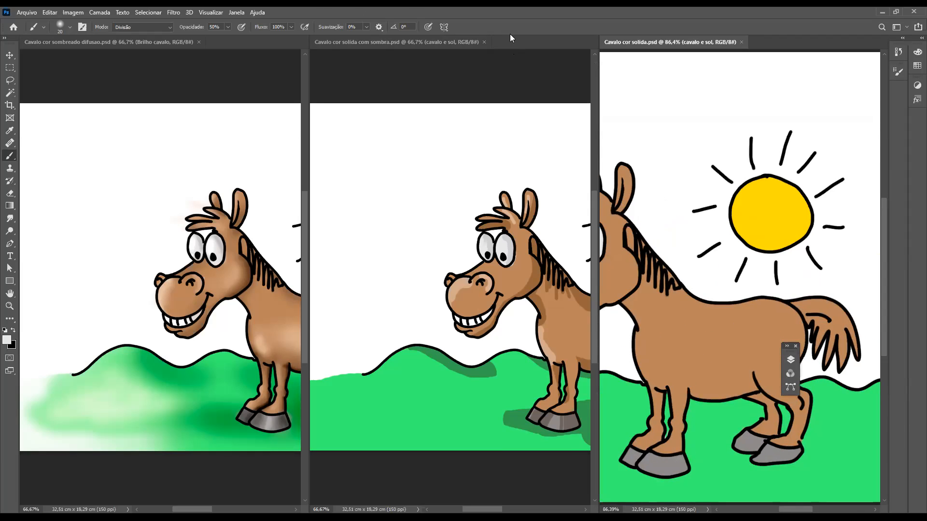
{"action": "key", "text": "ctrl+minus"}
{"action": "key", "text": "ctrl+minus"}
{"action": "key", "text": "ctrl+minus"}
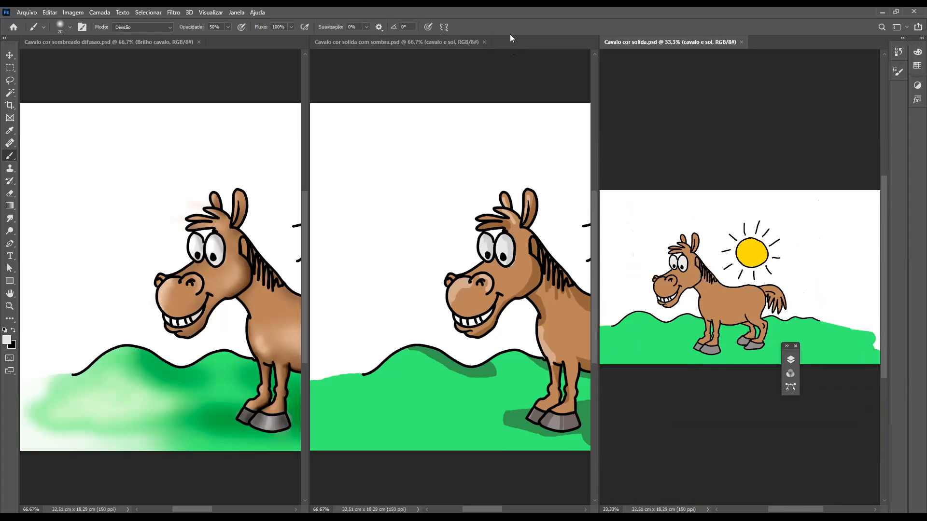
{"action": "key", "text": "ctrl+plus"}
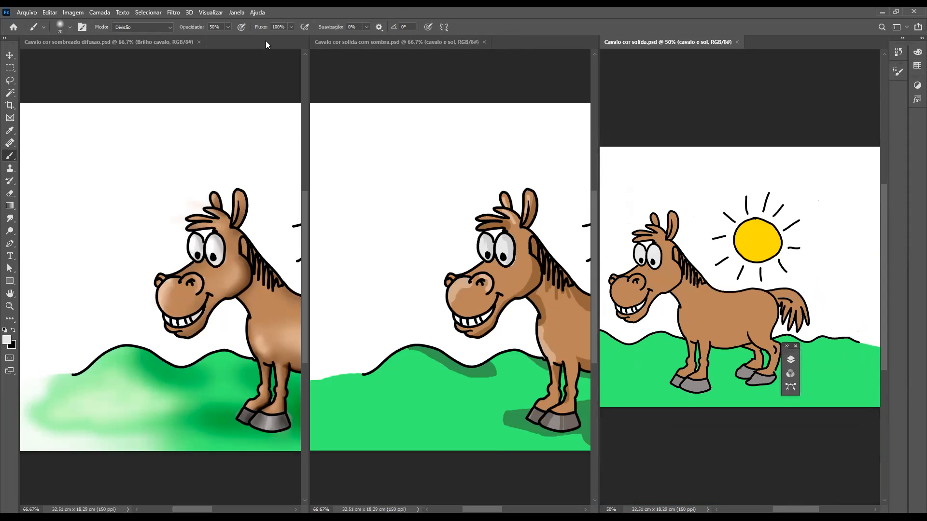
{"action": "key", "text": "ctrl+plus"}
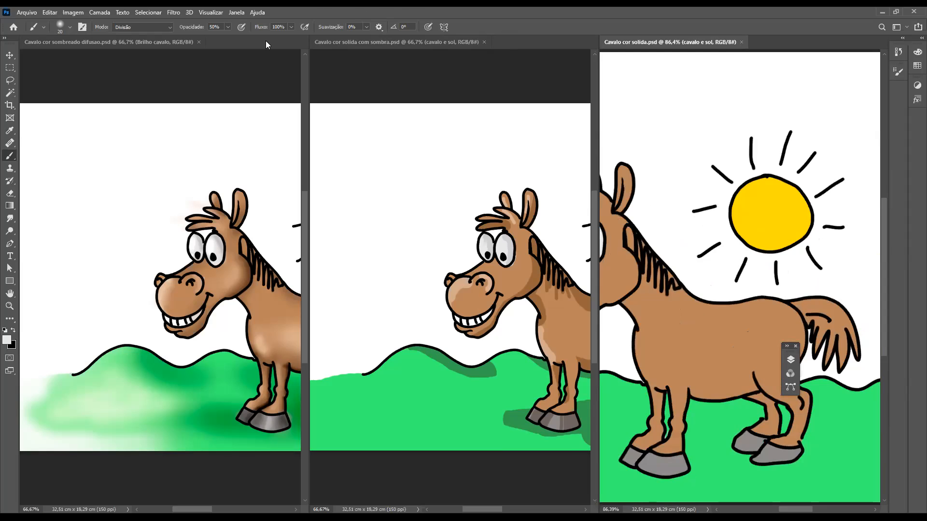
{"action": "key", "text": "ctrl+minus"}
{"action": "key", "text": "ctrl+minus"}
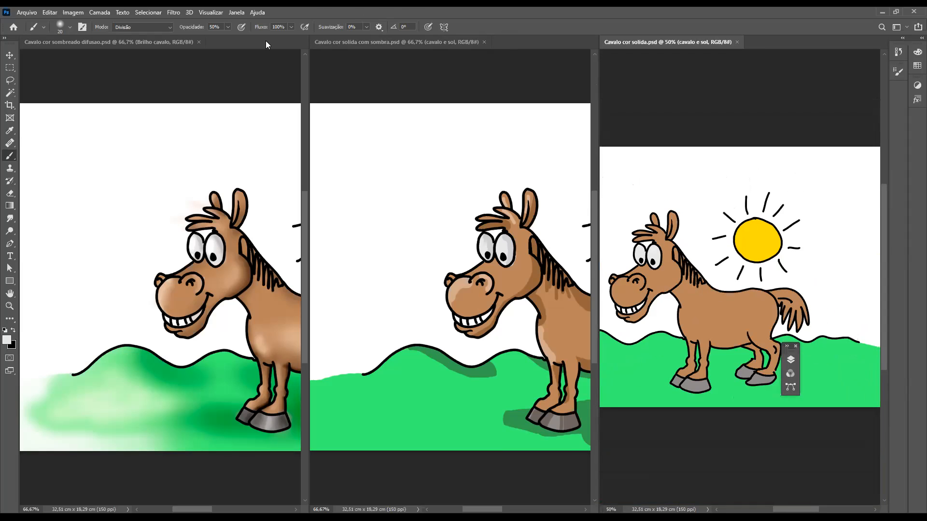
{"action": "key", "text": "ctrl+minus"}
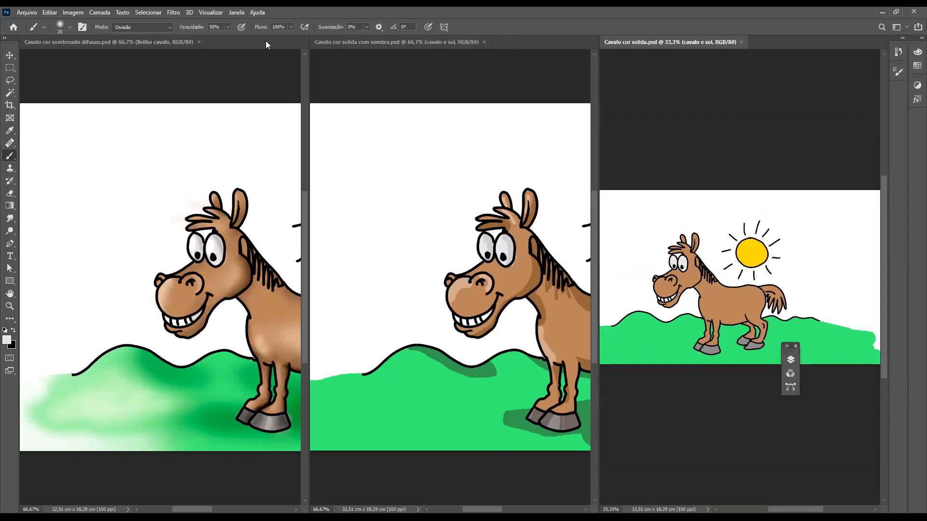
Centre the horse in all three tiled drawings and set each drawing's zoom to 50% for a matching comparison
{"action": "left_click", "coordinate": [467, 45]}
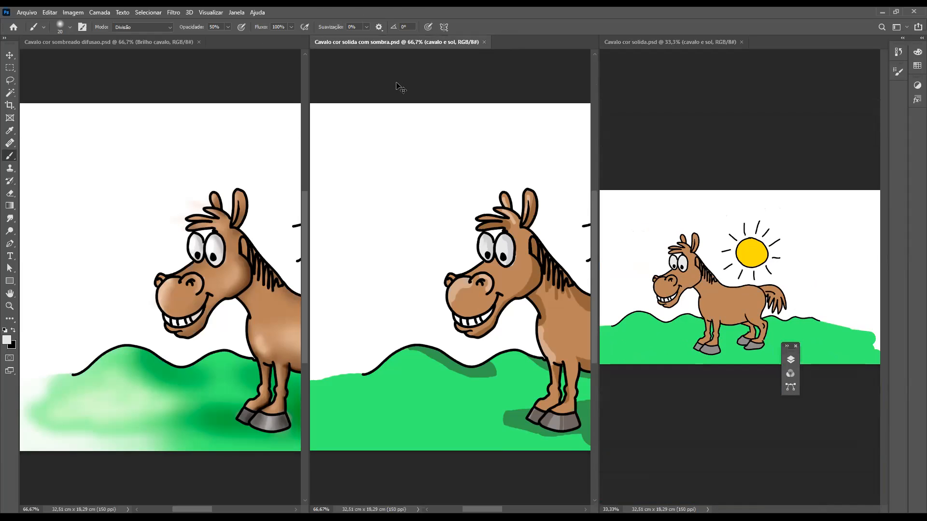
{"action": "key", "text": "ctrl+0"}
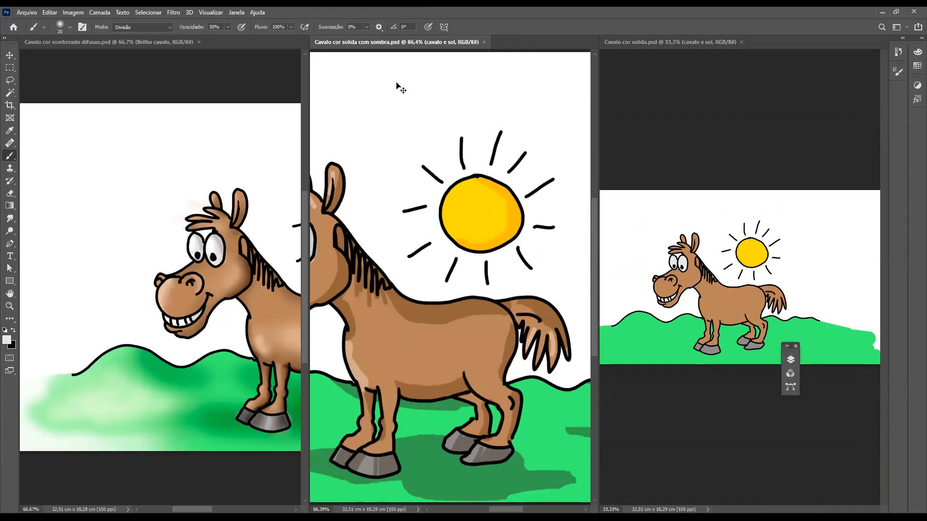
{"action": "key", "text": "ctrl+minus"}
{"action": "key", "text": "ctrl+minus"}
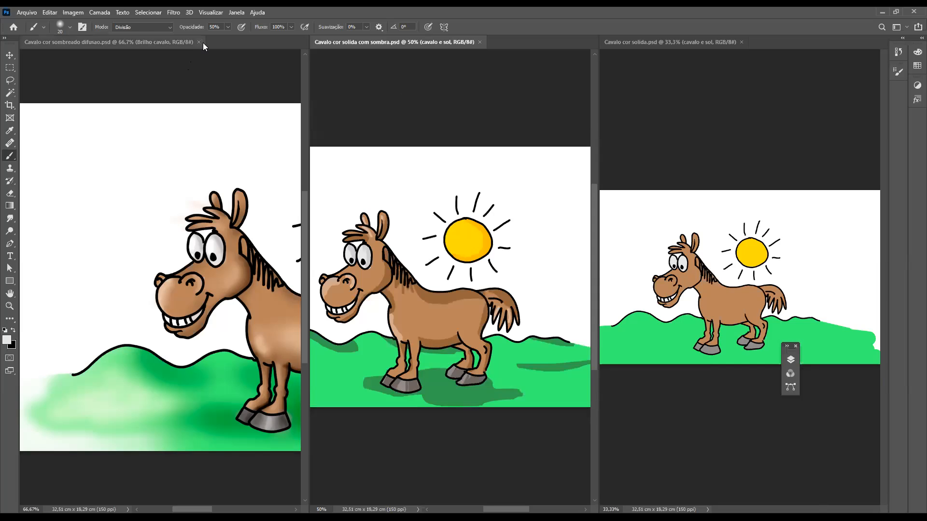
{"action": "left_click", "coordinate": [182, 42]}
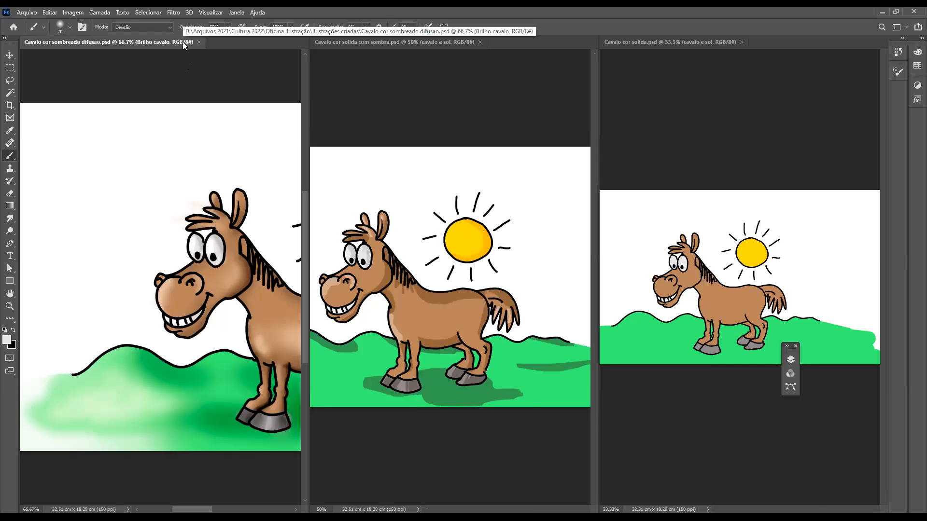
{"action": "key", "text": "ctrl+0"}
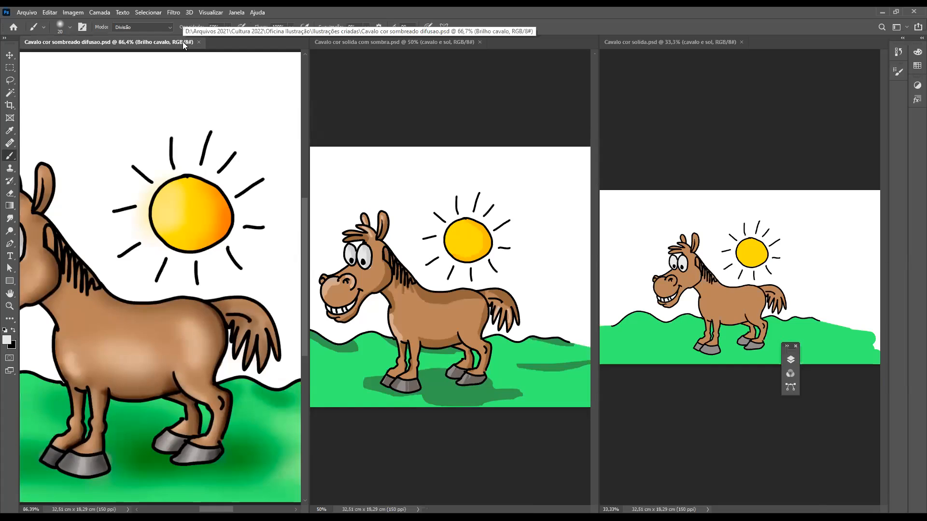
{"action": "key", "text": "ctrl+minus"}
{"action": "key", "text": "ctrl+minus"}
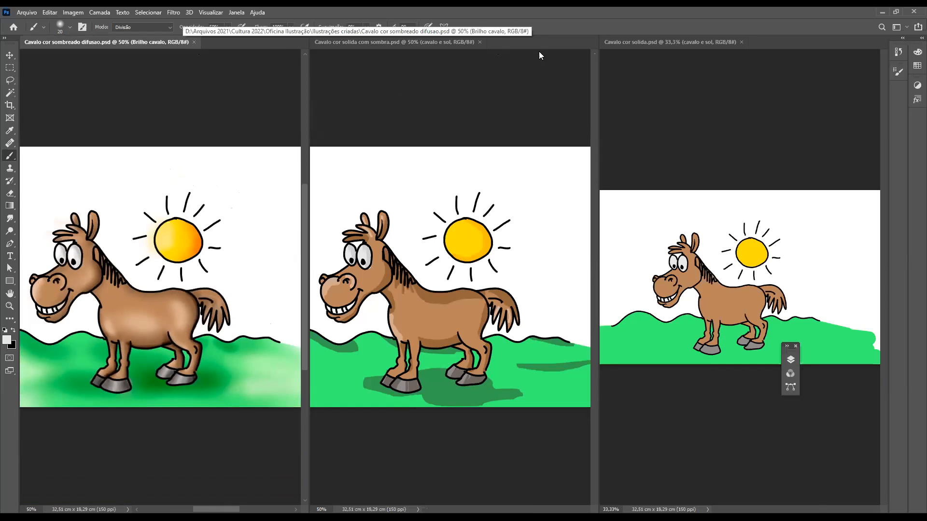
{"action": "left_click", "coordinate": [678, 42]}
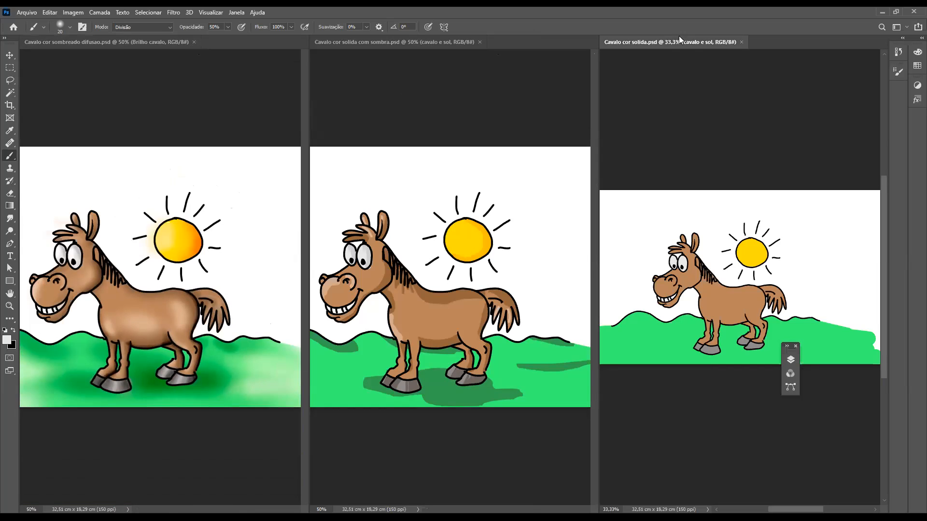
{"action": "key", "text": "ctrl+plus"}
{"action": "key", "text": "ctrl+plus"}
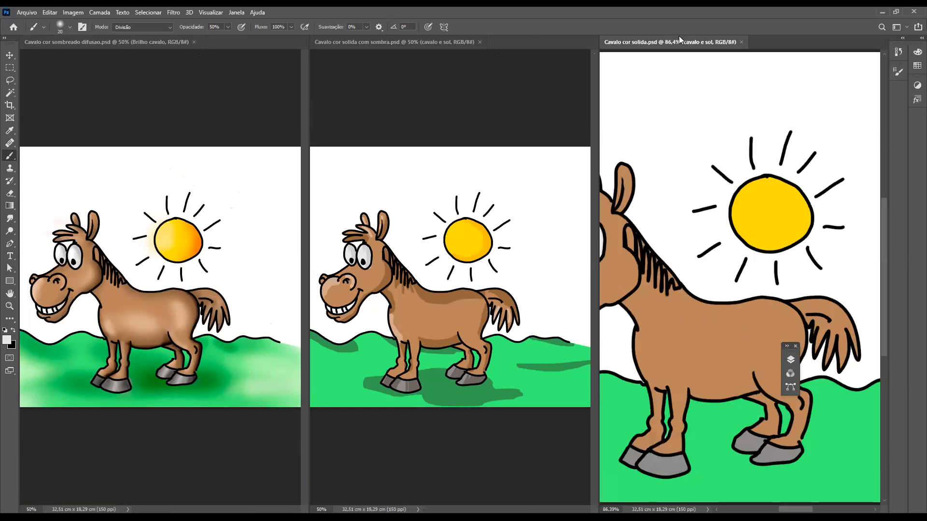
{"action": "key", "text": "ctrl+minus"}
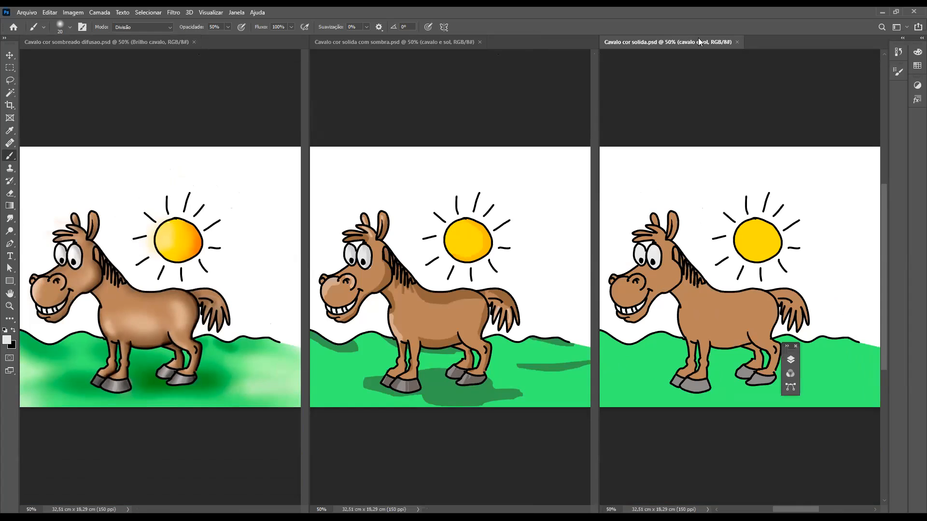
View the tiled drawings without panels and Cavalo cor solida in both full-screen modes, and return to the standard screen mode
{"action": "key", "text": "Tab"}
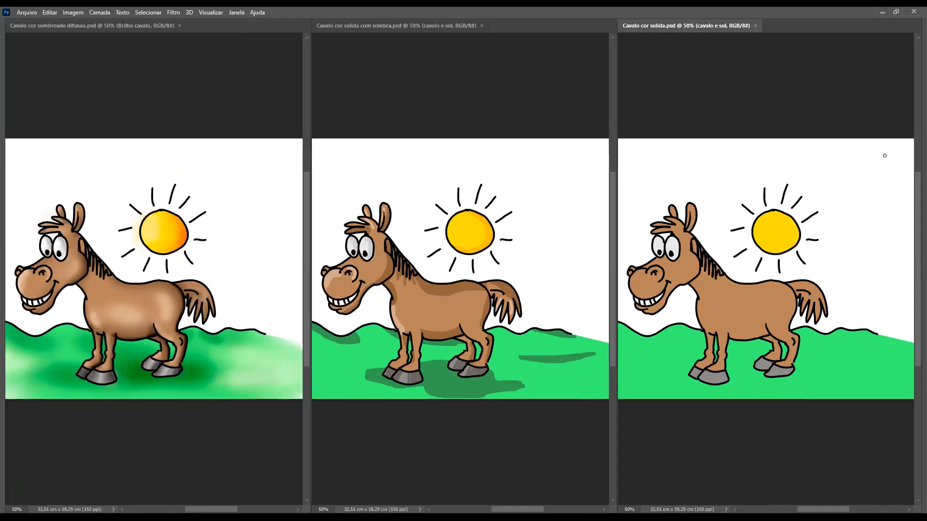
{"action": "key", "text": "Tab"}
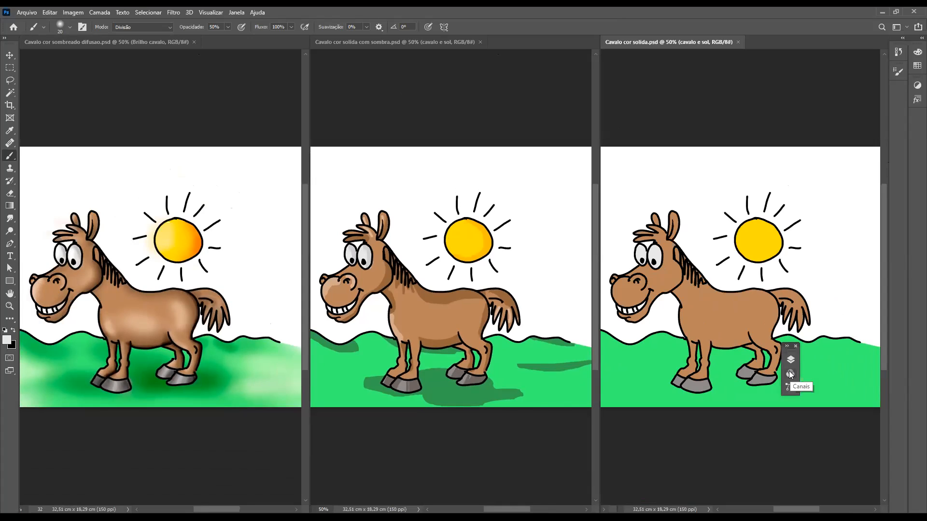
{"action": "key", "text": "f"}
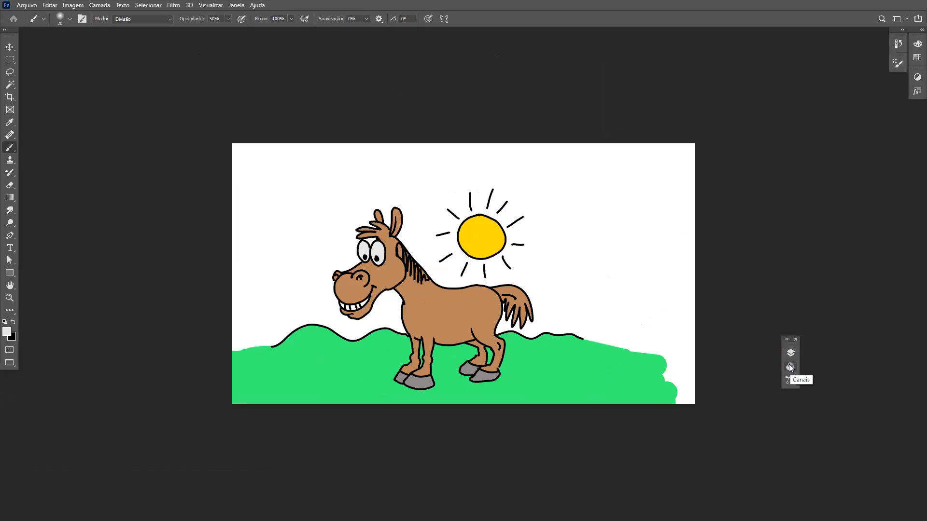
{"action": "key", "text": "f"}
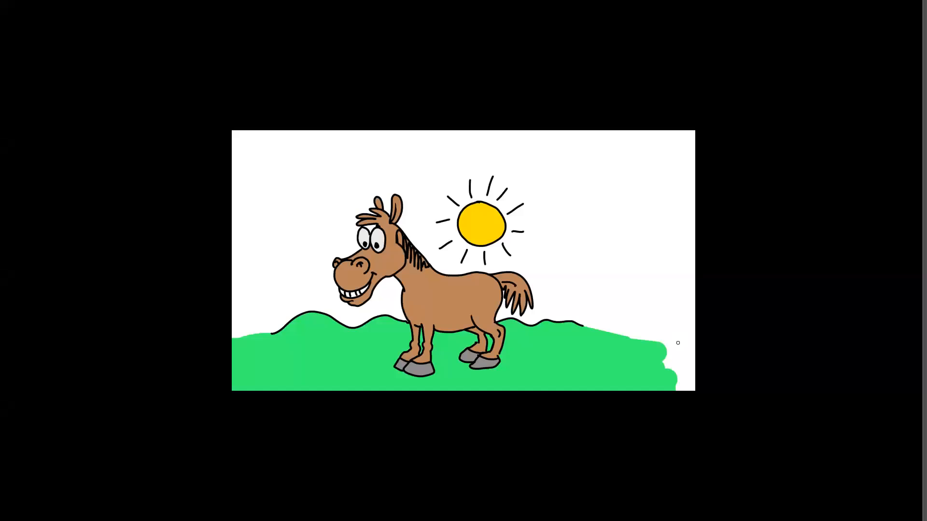
{"action": "key", "text": "f"}
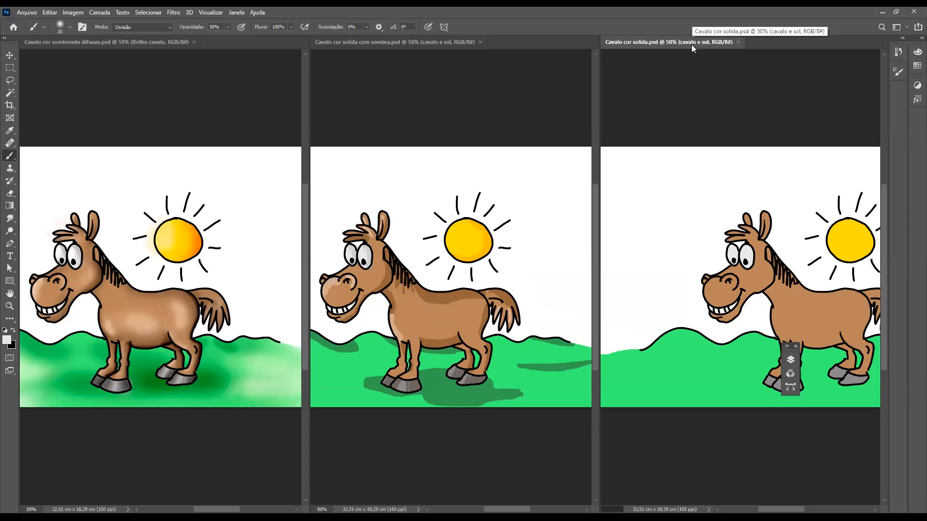
Recentre Cavalo cor solida in its tile and set its zoom to 50%
{"action": "key", "text": "ctrl+0"}
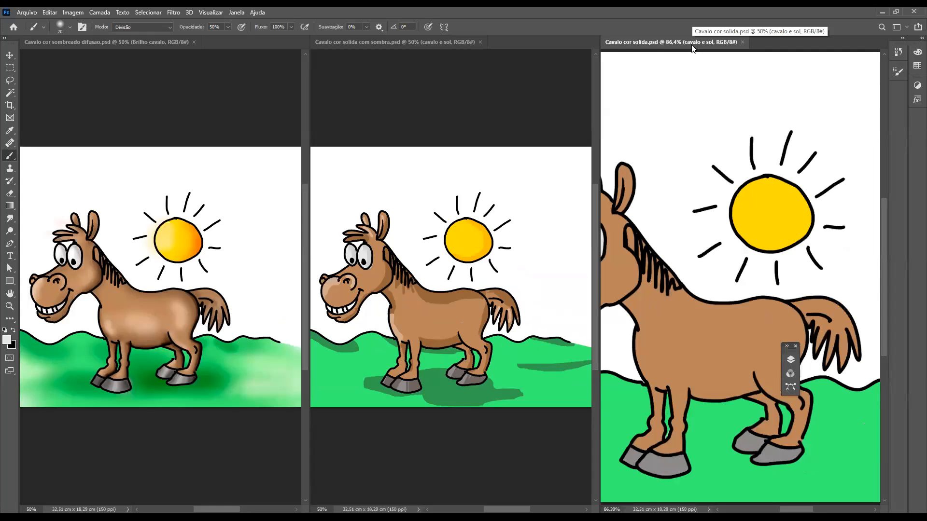
{"action": "key", "text": "ctrl+minus"}
{"action": "key", "text": "ctrl+minus"}
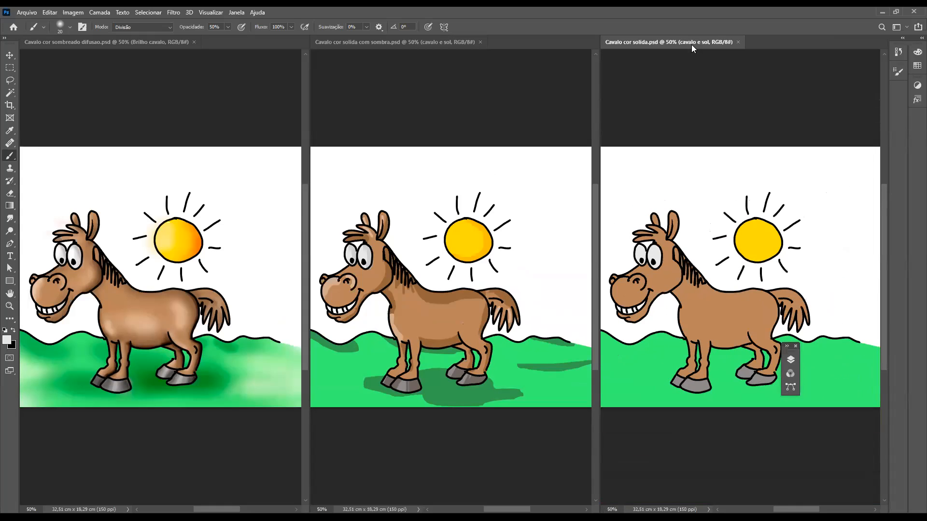
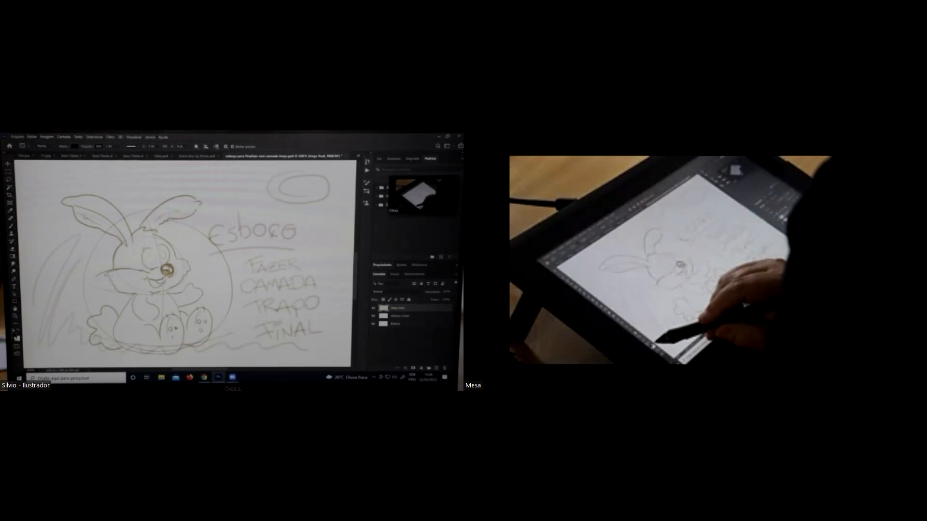
Set the foreground colour to black and ink the side of the rabbit's head, hair tuft and eye outlines on the traço final layer
{"action": "left_click", "coordinate": [14, 335]}
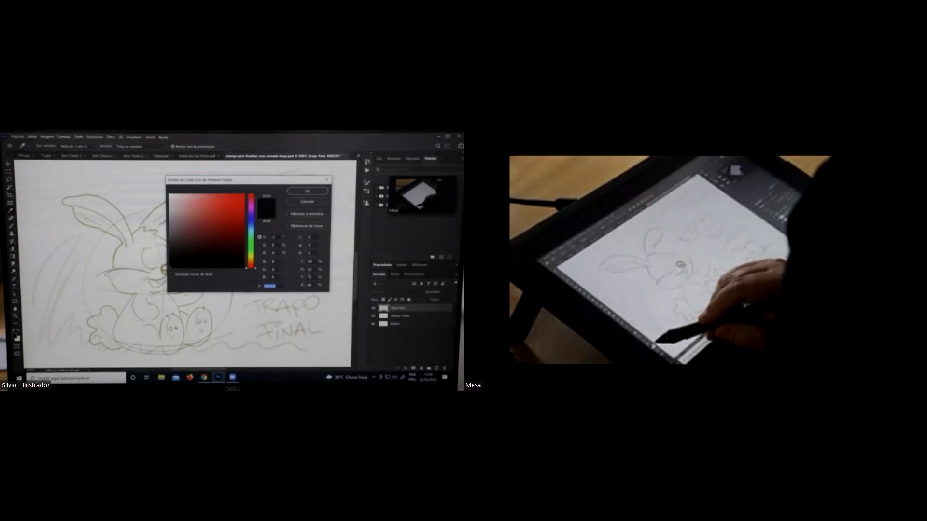
{"action": "left_click", "coordinate": [307, 191]}
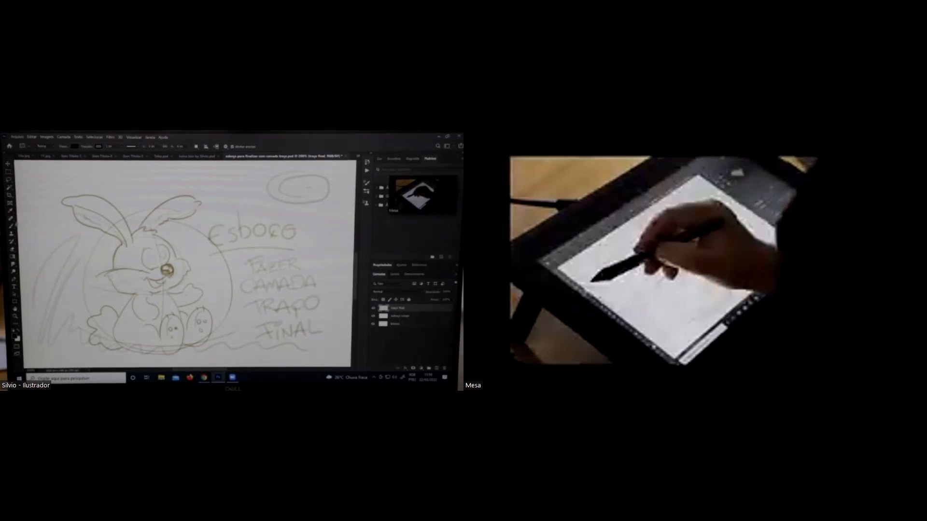
{"action": "key", "text": "b"}
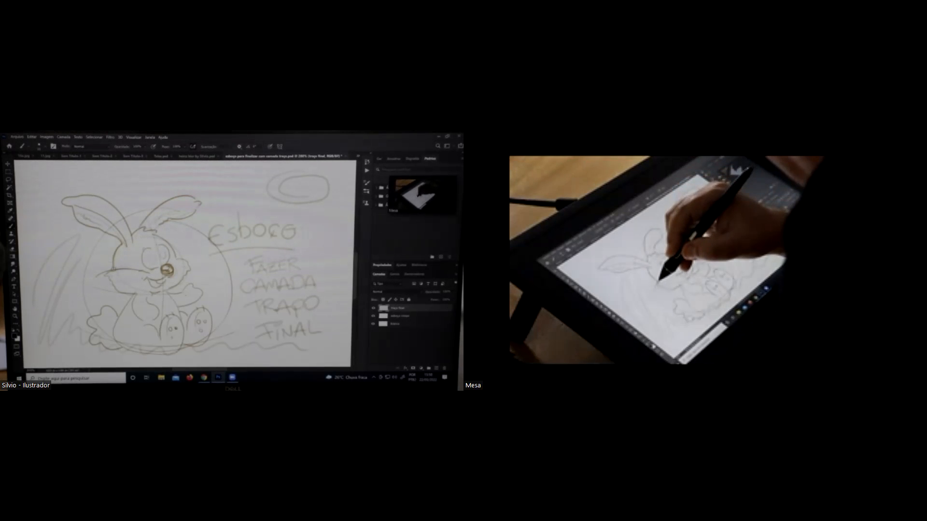
{"action": "left_click_drag", "start_coordinate": [113, 270], "coordinate": [116, 250]}
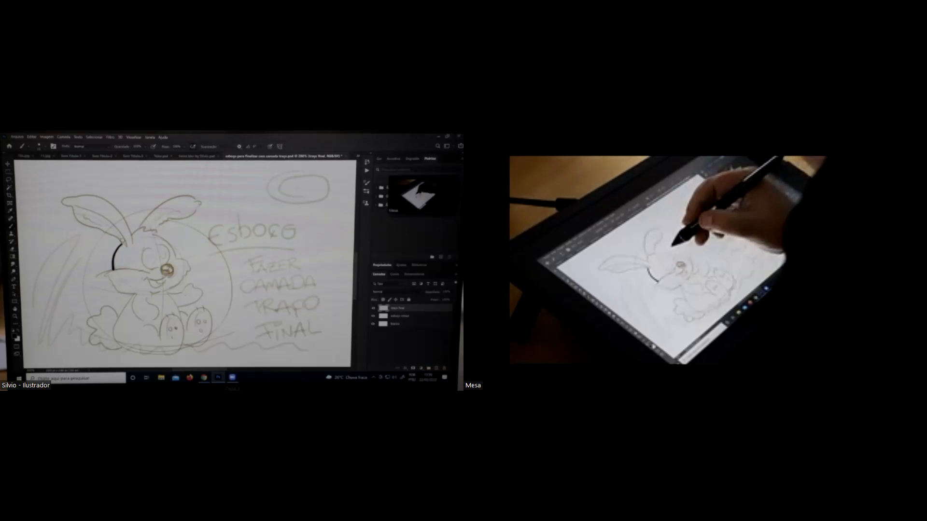
{"action": "mouse_move", "coordinate": [131, 240]}
{"action": "left_mouse_down"}
{"action": "mouse_move", "coordinate": [141, 224]}
{"action": "mouse_move", "coordinate": [160, 233]}
{"action": "mouse_move", "coordinate": [150, 240]}
{"action": "left_mouse_up"}
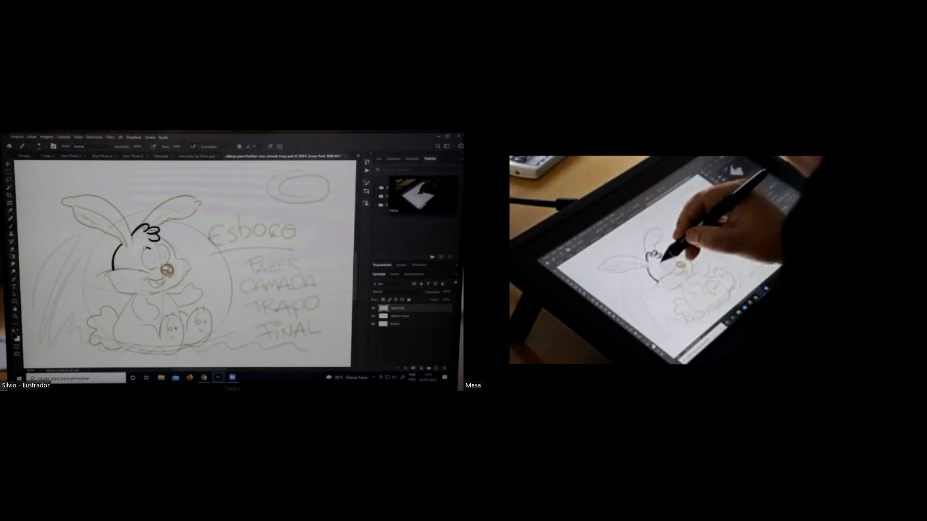
{"action": "mouse_move", "coordinate": [145, 252]}
{"action": "left_mouse_down"}
{"action": "mouse_move", "coordinate": [143, 267]}
{"action": "mouse_move", "coordinate": [153, 271]}
{"action": "mouse_move", "coordinate": [168, 249]}
{"action": "mouse_move", "coordinate": [167, 263]}
{"action": "left_mouse_up"}
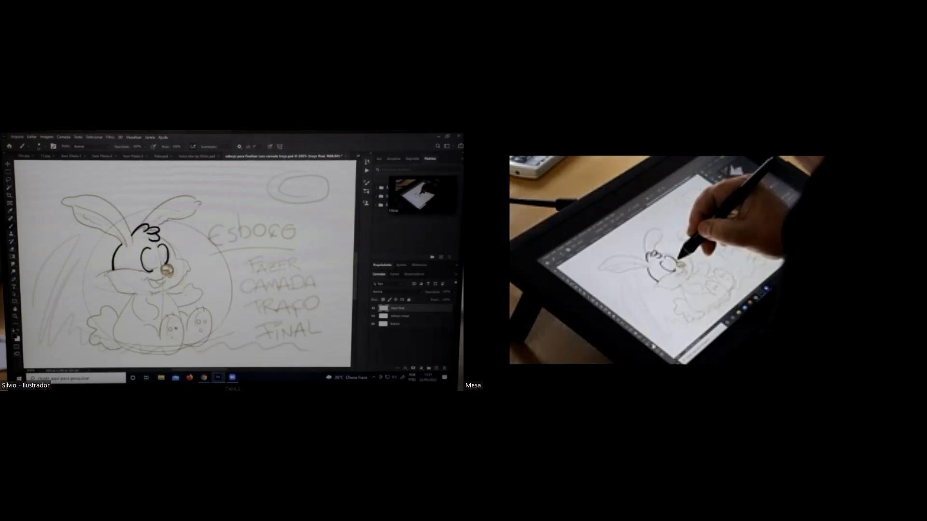
Hide the esboço croqui layer to check the ink strokes alone, and show it again
{"action": "left_click", "coordinate": [373, 316]}
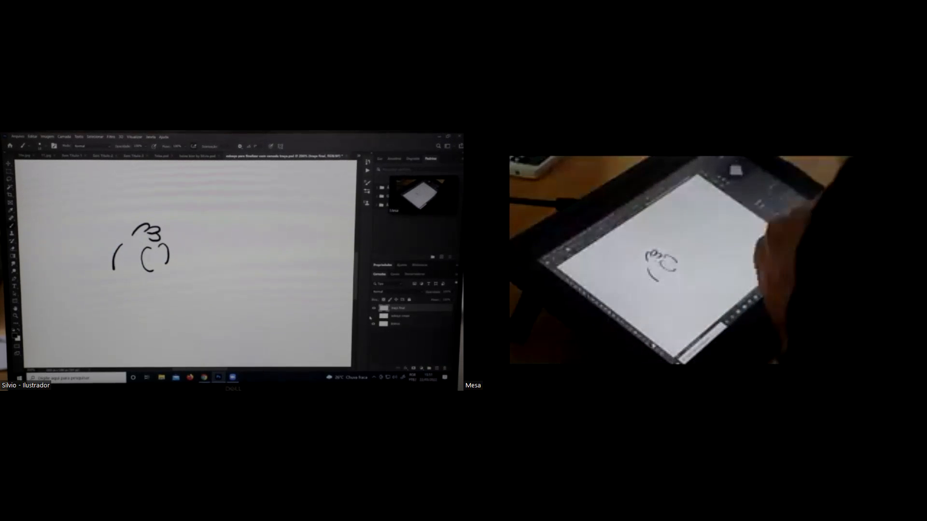
{"action": "left_click", "coordinate": [373, 316]}
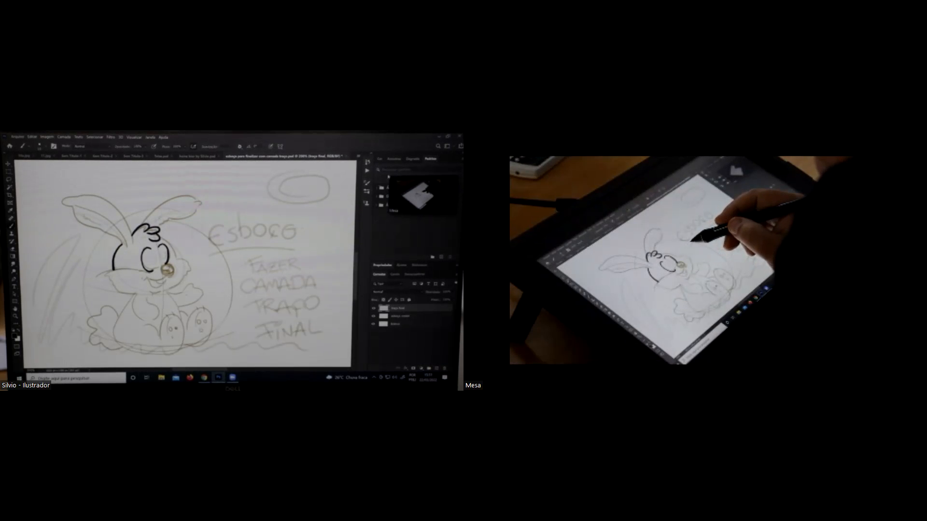
{"action": "left_click", "coordinate": [439, 137]}
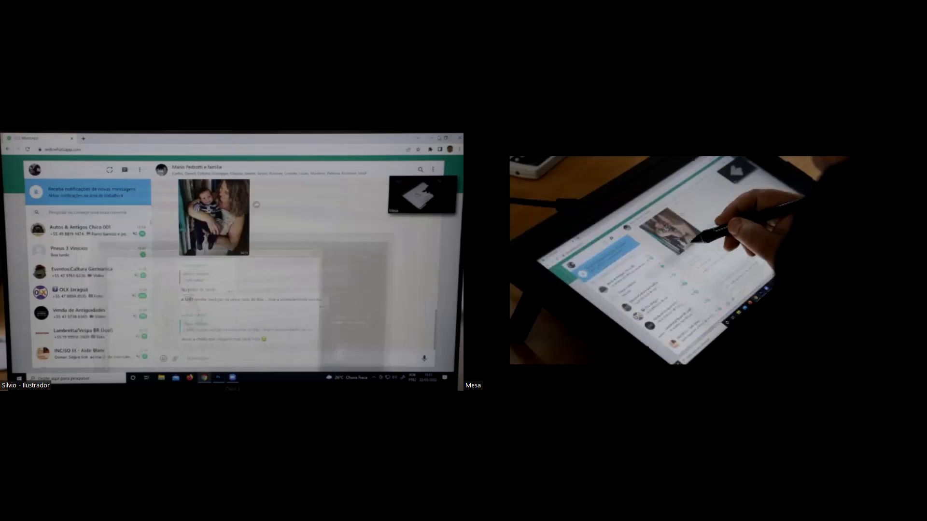
{"action": "left_click", "coordinate": [434, 138]}
{"action": "left_click", "coordinate": [446, 207]}
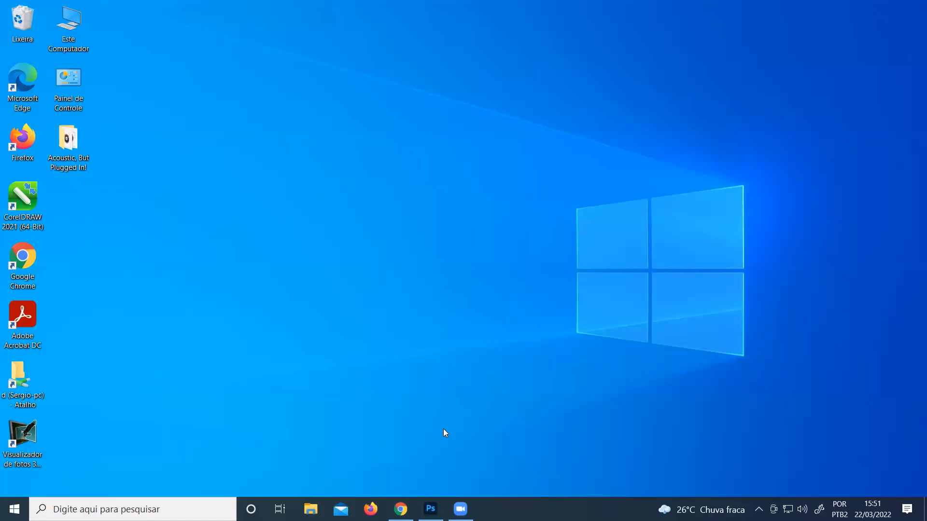
{"action": "left_click", "coordinate": [430, 509]}
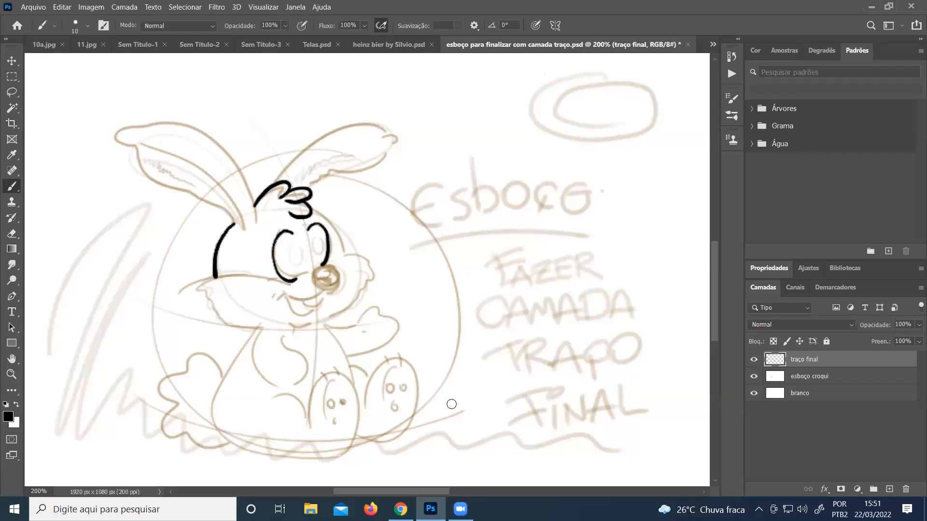
{"action": "left_click", "coordinate": [456, 496]}
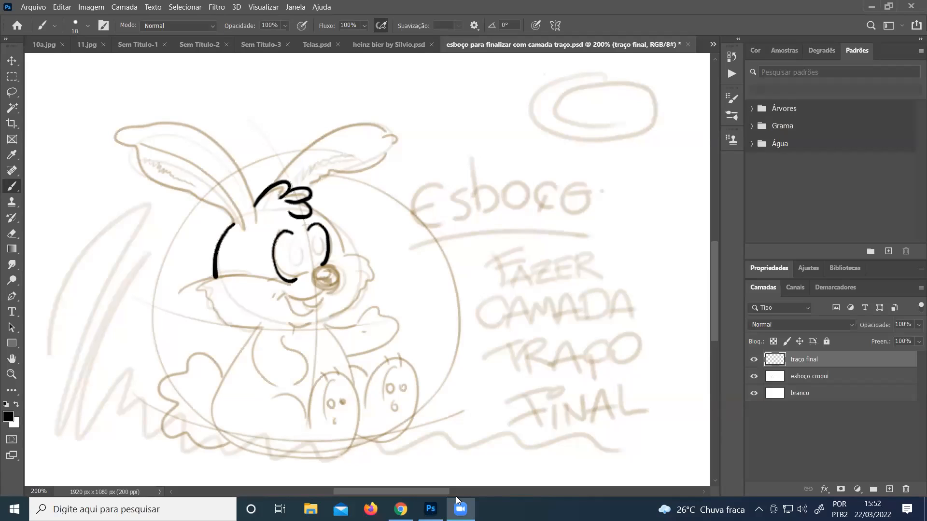
{"action": "left_click", "coordinate": [456, 496]}
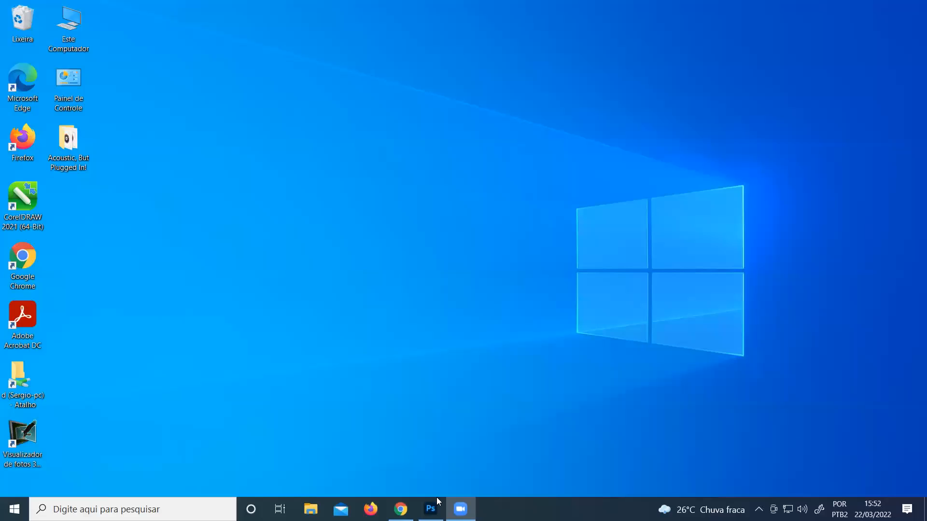
{"action": "left_click", "coordinate": [430, 509]}
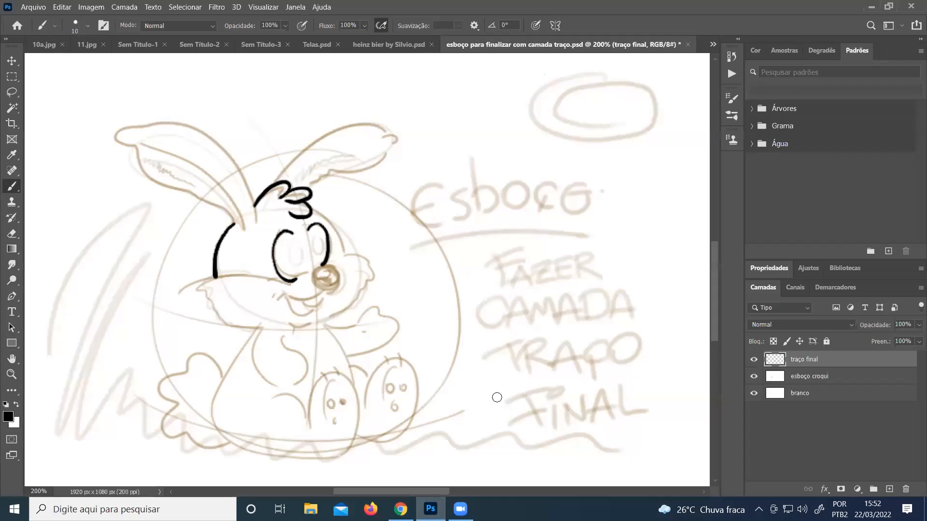
{"action": "left_click", "coordinate": [460, 509]}
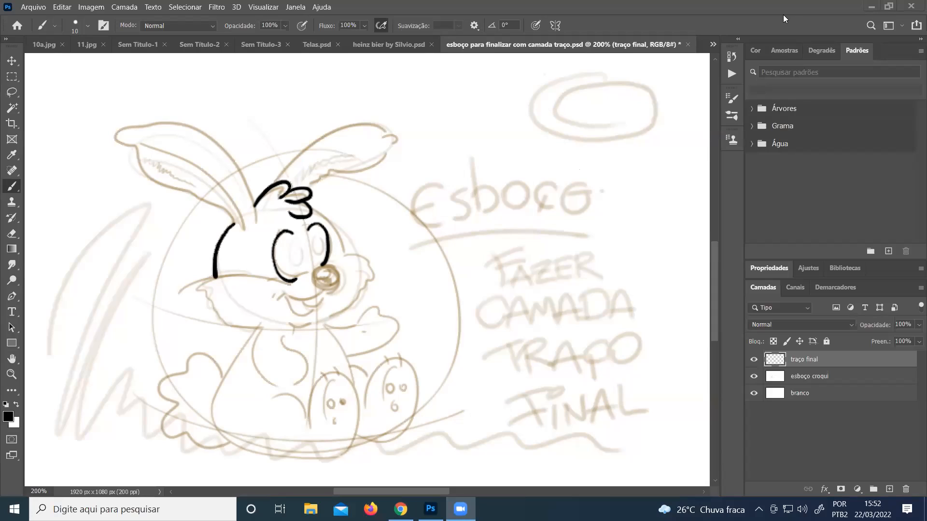
{"action": "left_click", "coordinate": [768, 12]}
Ink the rabbit's nose in solid black with an open highlight, and trace the long smile line with the Brush tool
{"action": "left_click", "coordinate": [12, 374]}
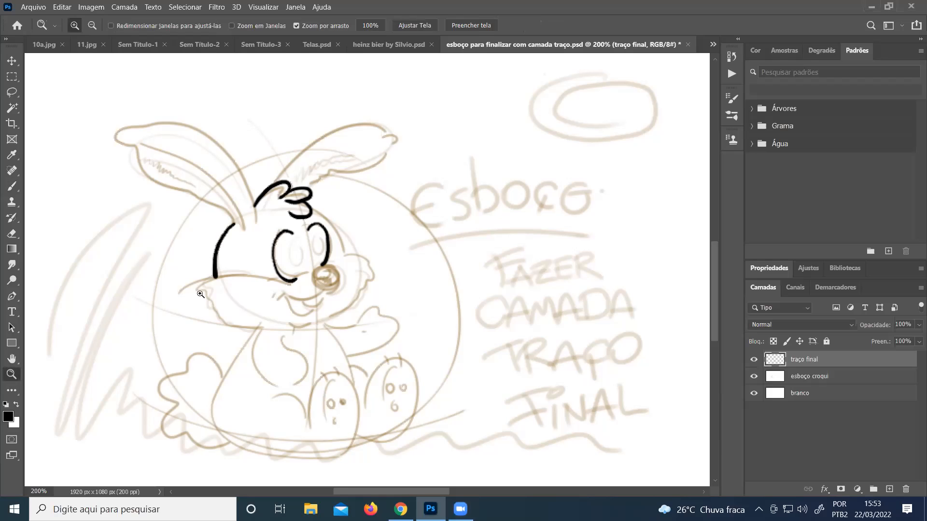
{"action": "left_click", "coordinate": [295, 274]}
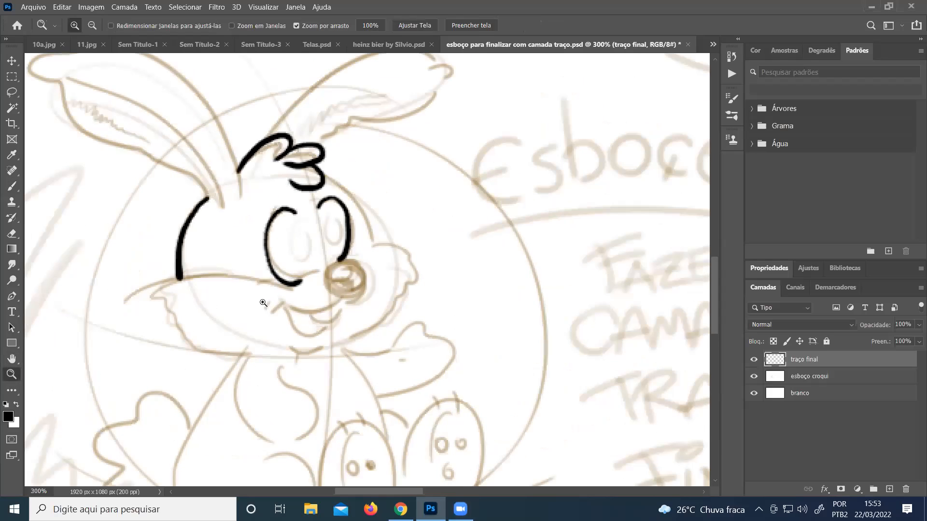
{"action": "left_click", "coordinate": [263, 303]}
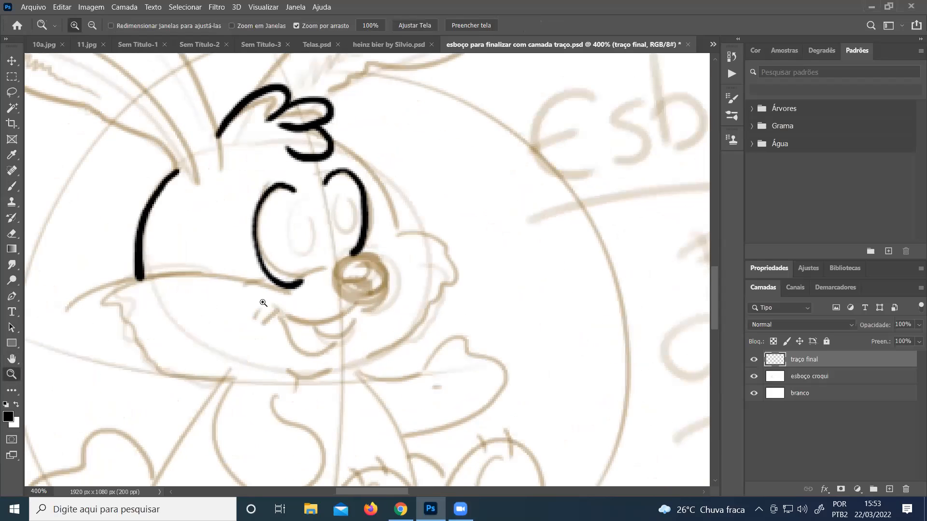
{"action": "left_click", "coordinate": [11, 185]}
{"action": "mouse_move", "coordinate": [375, 254]}
{"action": "left_mouse_down"}
{"action": "mouse_move", "coordinate": [324, 273]}
{"action": "mouse_move", "coordinate": [334, 305]}
{"action": "mouse_move", "coordinate": [367, 307]}
{"action": "mouse_move", "coordinate": [395, 289]}
{"action": "mouse_move", "coordinate": [388, 256]}
{"action": "mouse_move", "coordinate": [361, 254]}
{"action": "mouse_move", "coordinate": [375, 274]}
{"action": "mouse_move", "coordinate": [381, 260]}
{"action": "left_mouse_up"}
{"action": "mouse_move", "coordinate": [325, 283]}
{"action": "left_mouse_down"}
{"action": "mouse_move", "coordinate": [347, 285]}
{"action": "mouse_move", "coordinate": [340, 291]}
{"action": "mouse_move", "coordinate": [329, 277]}
{"action": "mouse_move", "coordinate": [352, 285]}
{"action": "mouse_move", "coordinate": [344, 286]}
{"action": "mouse_move", "coordinate": [357, 294]}
{"action": "mouse_move", "coordinate": [348, 298]}
{"action": "mouse_move", "coordinate": [365, 298]}
{"action": "mouse_move", "coordinate": [389, 262]}
{"action": "mouse_move", "coordinate": [380, 317]}
{"action": "mouse_move", "coordinate": [355, 327]}
{"action": "mouse_move", "coordinate": [363, 315]}
{"action": "mouse_move", "coordinate": [350, 315]}
{"action": "mouse_move", "coordinate": [307, 338]}
{"action": "mouse_move", "coordinate": [243, 312]}
{"action": "mouse_move", "coordinate": [236, 300]}
{"action": "mouse_move", "coordinate": [225, 312]}
{"action": "mouse_move", "coordinate": [240, 291]}
{"action": "left_mouse_up"}
Ink the rabbit's open mouth with teeth and tongue, the chin, the muzzle curve beside the nose and three whisker dots
{"action": "mouse_move", "coordinate": [335, 338]}
{"action": "left_mouse_down"}
{"action": "mouse_move", "coordinate": [322, 341]}
{"action": "mouse_move", "coordinate": [331, 355]}
{"action": "mouse_move", "coordinate": [356, 340]}
{"action": "mouse_move", "coordinate": [360, 319]}
{"action": "left_mouse_up"}
{"action": "mouse_move", "coordinate": [282, 338]}
{"action": "left_mouse_down"}
{"action": "mouse_move", "coordinate": [295, 369]}
{"action": "mouse_move", "coordinate": [320, 371]}
{"action": "mouse_move", "coordinate": [349, 347]}
{"action": "left_mouse_up"}
{"action": "mouse_move", "coordinate": [270, 367]}
{"action": "left_mouse_down"}
{"action": "mouse_move", "coordinate": [325, 388]}
{"action": "mouse_move", "coordinate": [345, 371]}
{"action": "left_mouse_up"}
{"action": "left_click_drag", "start_coordinate": [302, 349], "coordinate": [331, 358]}
{"action": "left_click_drag", "start_coordinate": [322, 267], "coordinate": [283, 296]}
{"action": "left_click", "coordinate": [301, 311]}
{"action": "left_click", "coordinate": [300, 305]}
{"action": "left_click", "coordinate": [310, 308]}
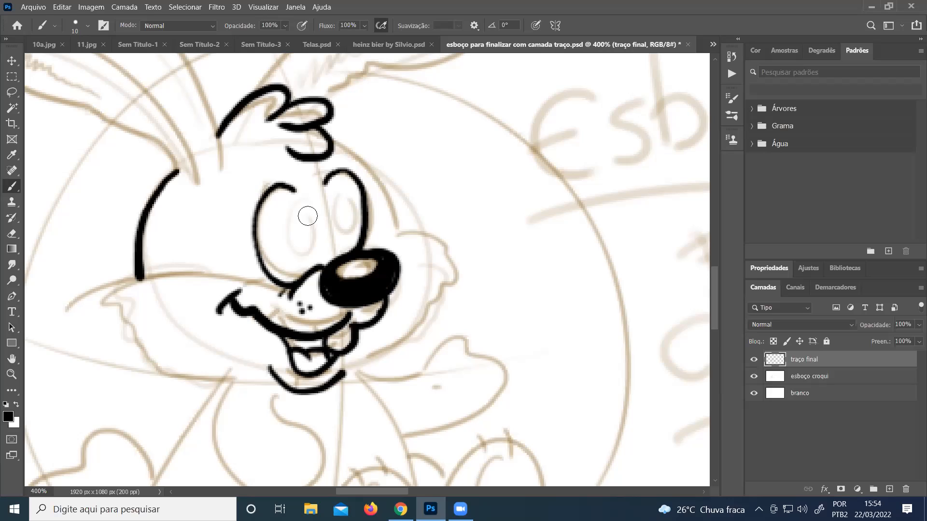
Fill in the rabbit's two pupils in black and ink a short eyebrow above each eye
{"action": "mouse_move", "coordinate": [300, 228]}
{"action": "left_mouse_down"}
{"action": "mouse_move", "coordinate": [302, 271]}
{"action": "mouse_move", "coordinate": [315, 249]}
{"action": "mouse_move", "coordinate": [297, 229]}
{"action": "mouse_move", "coordinate": [296, 251]}
{"action": "mouse_move", "coordinate": [300, 244]}
{"action": "mouse_move", "coordinate": [307, 262]}
{"action": "mouse_move", "coordinate": [332, 212]}
{"action": "mouse_move", "coordinate": [324, 226]}
{"action": "mouse_move", "coordinate": [333, 241]}
{"action": "left_mouse_up"}
{"action": "left_click", "coordinate": [330, 218]}
{"action": "mouse_move", "coordinate": [242, 196]}
{"action": "left_mouse_down"}
{"action": "mouse_move", "coordinate": [278, 170]}
{"action": "mouse_move", "coordinate": [350, 163]}
{"action": "left_mouse_up"}
Ink the forehead contour from the hair tuft down to the cheek, and outline both cheeks with jagged fur and the jaw
{"action": "mouse_move", "coordinate": [322, 131]}
{"action": "left_mouse_down"}
{"action": "mouse_move", "coordinate": [381, 185]}
{"action": "mouse_move", "coordinate": [396, 240]}
{"action": "mouse_move", "coordinate": [405, 215]}
{"action": "mouse_move", "coordinate": [395, 239]}
{"action": "mouse_move", "coordinate": [418, 235]}
{"action": "mouse_move", "coordinate": [455, 251]}
{"action": "mouse_move", "coordinate": [443, 259]}
{"action": "mouse_move", "coordinate": [441, 293]}
{"action": "mouse_move", "coordinate": [389, 349]}
{"action": "mouse_move", "coordinate": [339, 382]}
{"action": "left_mouse_up"}
{"action": "left_click", "coordinate": [397, 237]}
{"action": "left_click_drag", "start_coordinate": [365, 342], "coordinate": [343, 371]}
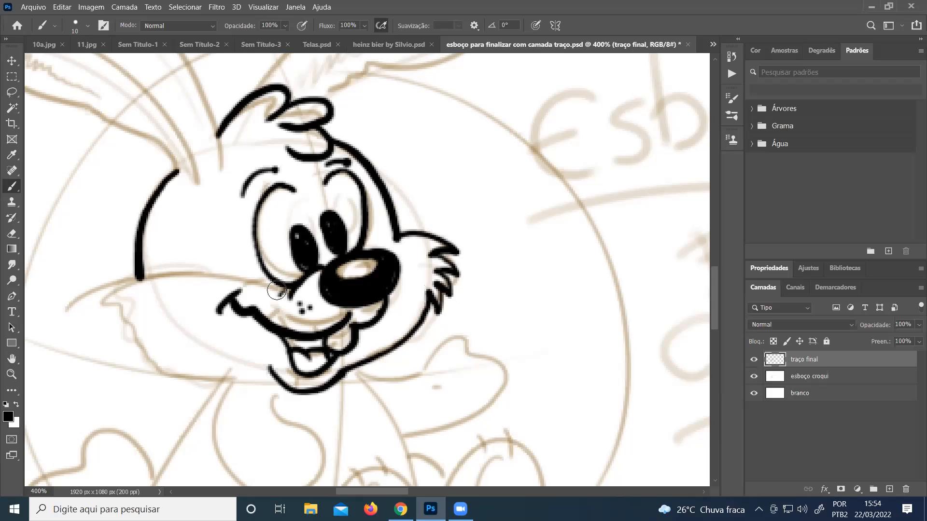
{"action": "mouse_move", "coordinate": [280, 289]}
{"action": "left_mouse_down"}
{"action": "mouse_move", "coordinate": [104, 307]}
{"action": "mouse_move", "coordinate": [125, 319]}
{"action": "mouse_move", "coordinate": [109, 346]}
{"action": "mouse_move", "coordinate": [129, 338]}
{"action": "mouse_move", "coordinate": [144, 387]}
{"action": "mouse_move", "coordinate": [152, 370]}
{"action": "mouse_move", "coordinate": [160, 384]}
{"action": "mouse_move", "coordinate": [278, 397]}
{"action": "mouse_move", "coordinate": [307, 364]}
{"action": "left_mouse_up"}
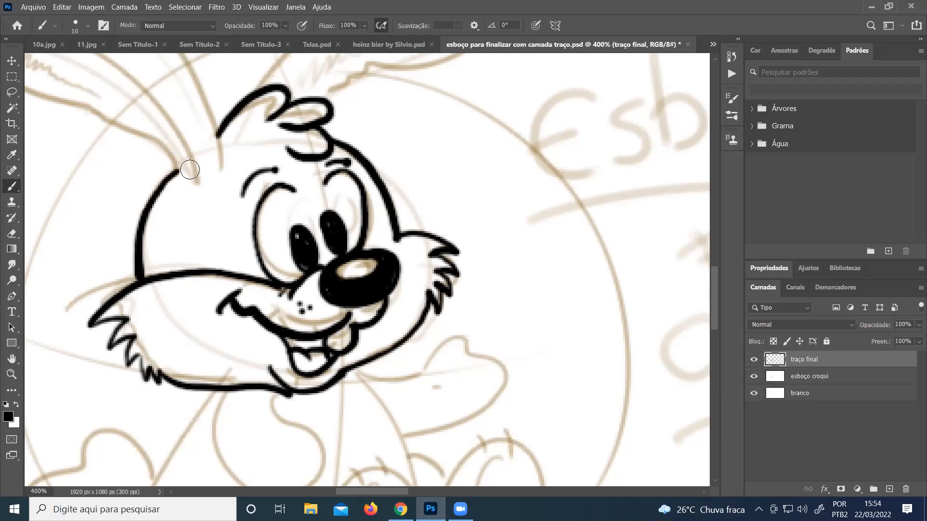
Ink both of the rabbit's ears with their folded tips, inner edges and small fur tufts, joining them to the head
{"action": "left_click_drag", "start_coordinate": [186, 187], "coordinate": [194, 175]}
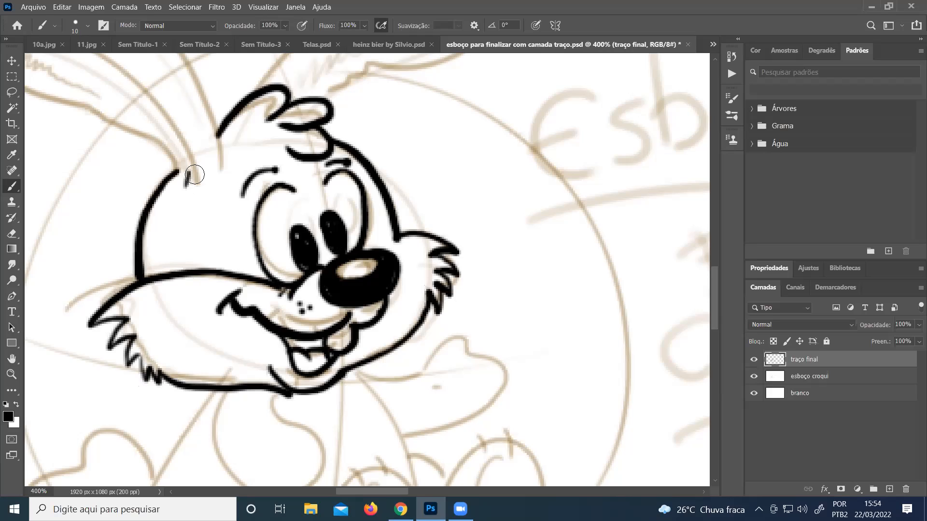
{"action": "left_click", "coordinate": [11, 375]}
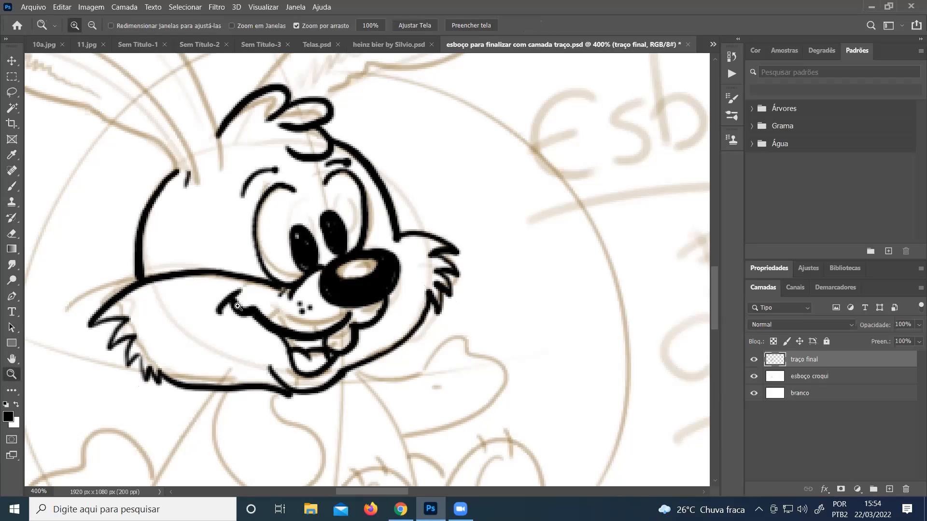
{"action": "left_click", "coordinate": [320, 284], "text": "alt"}
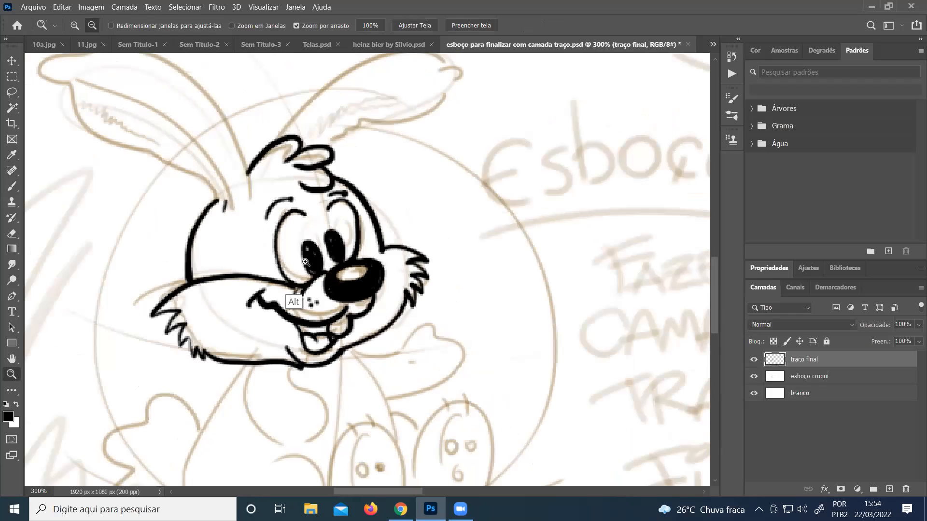
{"action": "left_click", "coordinate": [286, 276], "text": "alt"}
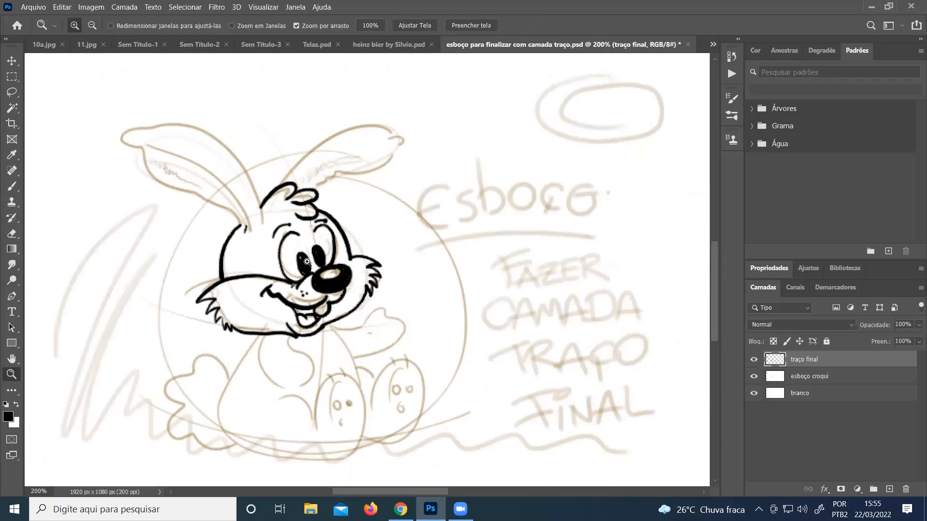
{"action": "left_click", "coordinate": [13, 187]}
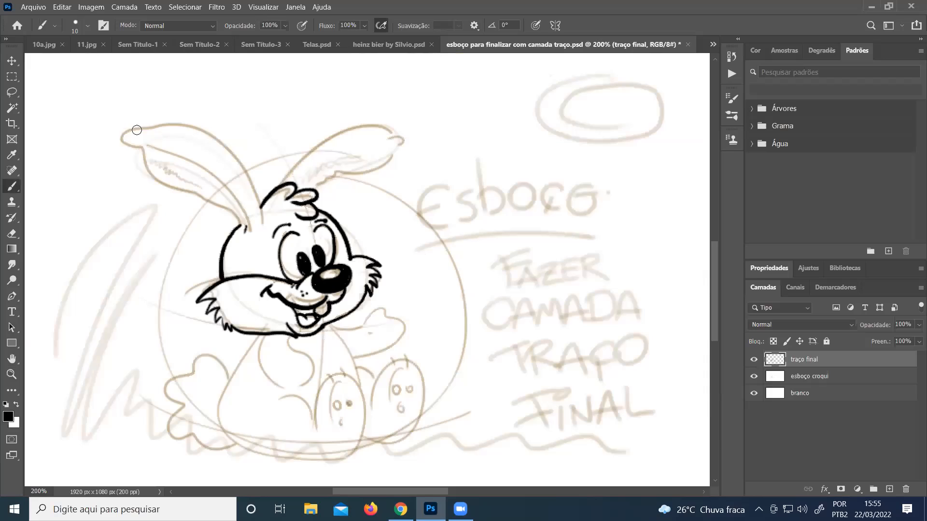
{"action": "mouse_move", "coordinate": [142, 145]}
{"action": "left_mouse_down"}
{"action": "mouse_move", "coordinate": [145, 129]}
{"action": "mouse_move", "coordinate": [187, 128]}
{"action": "mouse_move", "coordinate": [217, 141]}
{"action": "mouse_move", "coordinate": [245, 171]}
{"action": "mouse_move", "coordinate": [260, 223]}
{"action": "left_mouse_up"}
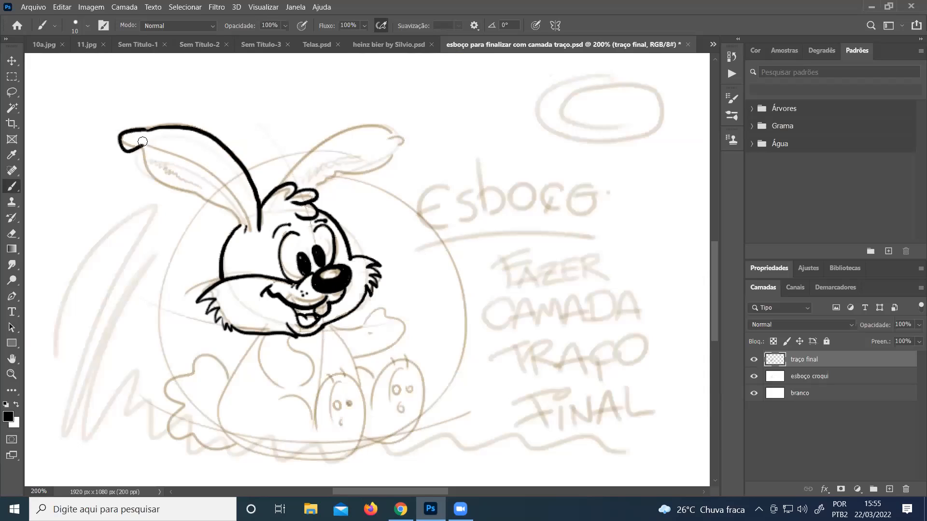
{"action": "mouse_move", "coordinate": [141, 148]}
{"action": "left_mouse_down"}
{"action": "mouse_move", "coordinate": [239, 200]}
{"action": "mouse_move", "coordinate": [251, 244]}
{"action": "left_mouse_up"}
{"action": "mouse_move", "coordinate": [198, 198]}
{"action": "left_mouse_down"}
{"action": "mouse_move", "coordinate": [216, 214]}
{"action": "mouse_move", "coordinate": [238, 209]}
{"action": "left_mouse_up"}
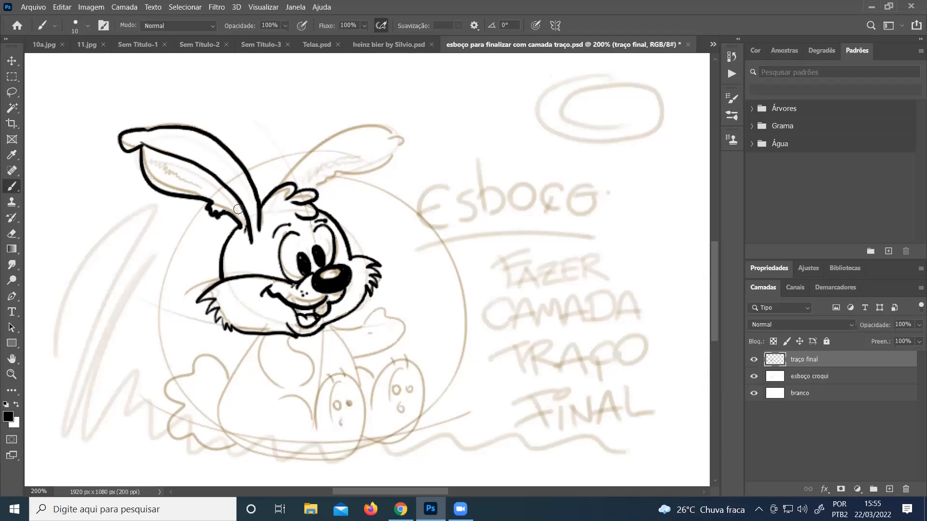
{"action": "mouse_move", "coordinate": [274, 187]}
{"action": "left_mouse_down"}
{"action": "mouse_move", "coordinate": [308, 147]}
{"action": "mouse_move", "coordinate": [362, 123]}
{"action": "mouse_move", "coordinate": [408, 144]}
{"action": "mouse_move", "coordinate": [327, 176]}
{"action": "mouse_move", "coordinate": [380, 137]}
{"action": "left_mouse_up"}
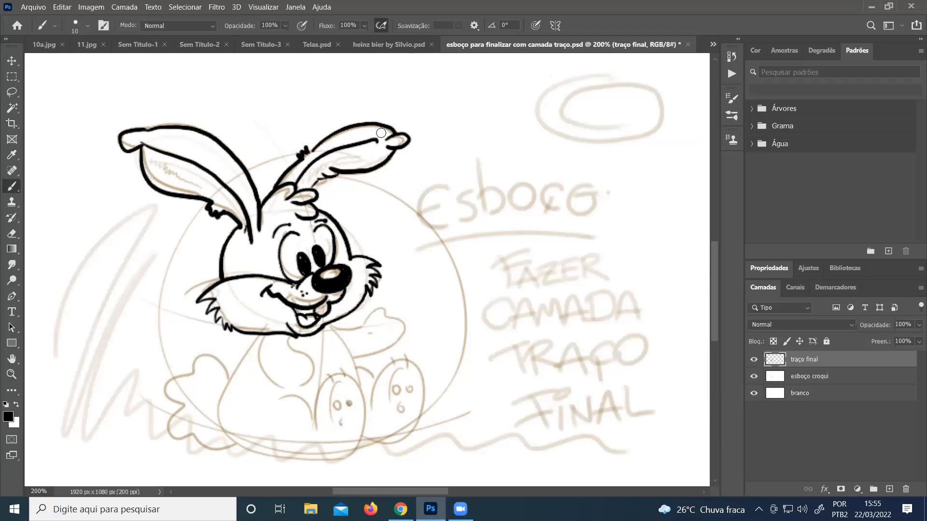
Ink the rabbit's bent arm with its closed hand, then the body, the fluffy tail, and the near leg and foot
{"action": "left_click", "coordinate": [12, 359]}
{"action": "left_click_drag", "start_coordinate": [324, 328], "coordinate": [312, 210]}
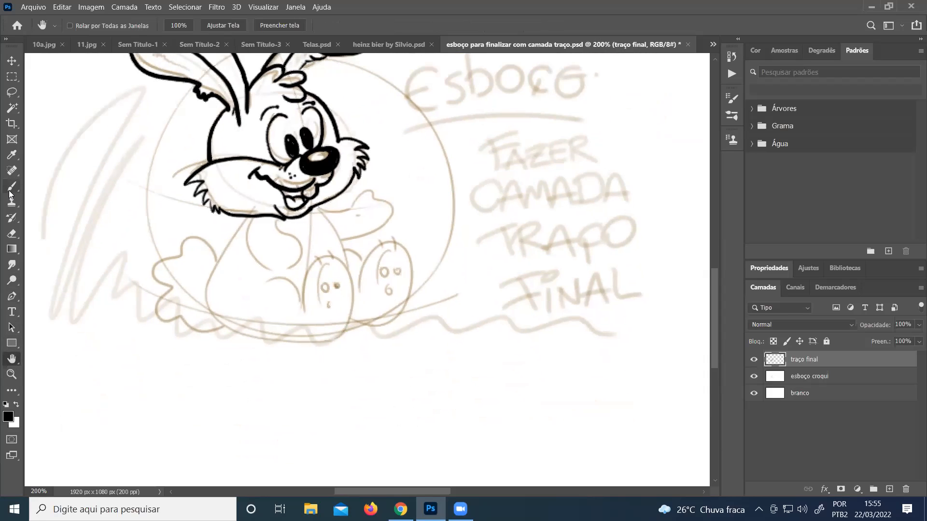
{"action": "key", "text": "b"}
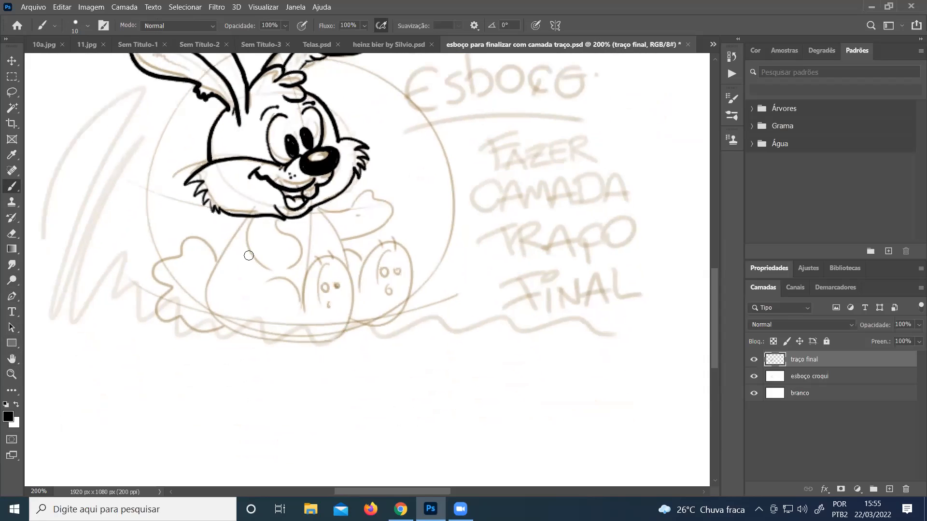
{"action": "mouse_move", "coordinate": [251, 223]}
{"action": "left_mouse_down"}
{"action": "mouse_move", "coordinate": [247, 258]}
{"action": "mouse_move", "coordinate": [292, 271]}
{"action": "mouse_move", "coordinate": [279, 265]}
{"action": "mouse_move", "coordinate": [280, 235]}
{"action": "mouse_move", "coordinate": [270, 236]}
{"action": "left_mouse_up"}
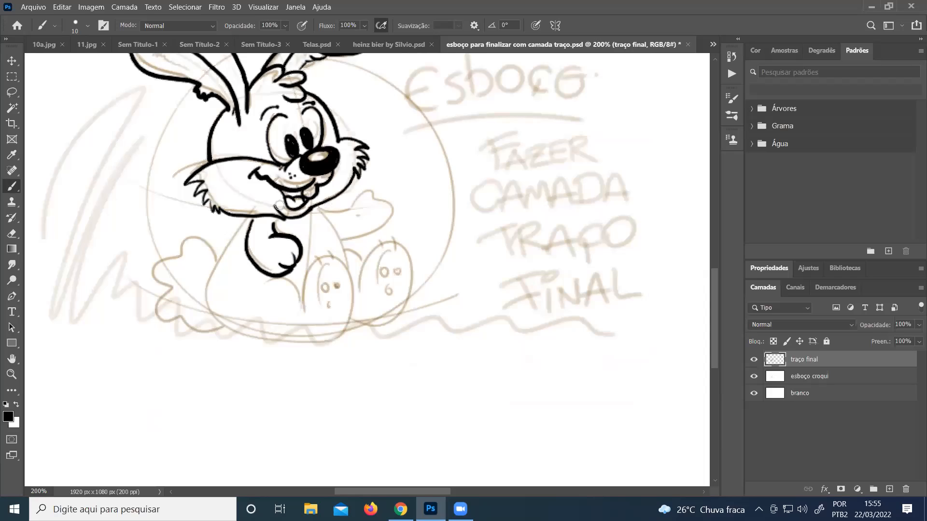
{"action": "mouse_move", "coordinate": [251, 220]}
{"action": "left_mouse_down"}
{"action": "mouse_move", "coordinate": [214, 286]}
{"action": "mouse_move", "coordinate": [227, 333]}
{"action": "mouse_move", "coordinate": [341, 342]}
{"action": "mouse_move", "coordinate": [355, 285]}
{"action": "mouse_move", "coordinate": [324, 252]}
{"action": "mouse_move", "coordinate": [309, 309]}
{"action": "mouse_move", "coordinate": [278, 282]}
{"action": "mouse_move", "coordinate": [191, 241]}
{"action": "mouse_move", "coordinate": [168, 267]}
{"action": "mouse_move", "coordinate": [178, 309]}
{"action": "mouse_move", "coordinate": [228, 332]}
{"action": "left_mouse_up"}
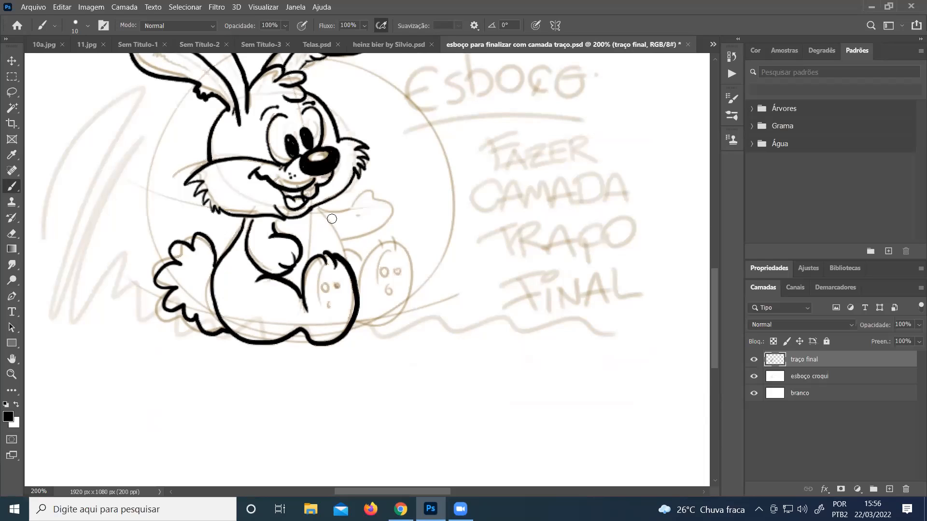
Ink the rabbit's raised arm with its open hand, the chest line, and the far leg and foot
{"action": "mouse_move", "coordinate": [336, 259]}
{"action": "left_mouse_down"}
{"action": "mouse_move", "coordinate": [331, 213]}
{"action": "mouse_move", "coordinate": [309, 212]}
{"action": "mouse_move", "coordinate": [337, 223]}
{"action": "mouse_move", "coordinate": [358, 197]}
{"action": "mouse_move", "coordinate": [359, 208]}
{"action": "mouse_move", "coordinate": [381, 210]}
{"action": "mouse_move", "coordinate": [385, 221]}
{"action": "mouse_move", "coordinate": [338, 240]}
{"action": "left_mouse_up"}
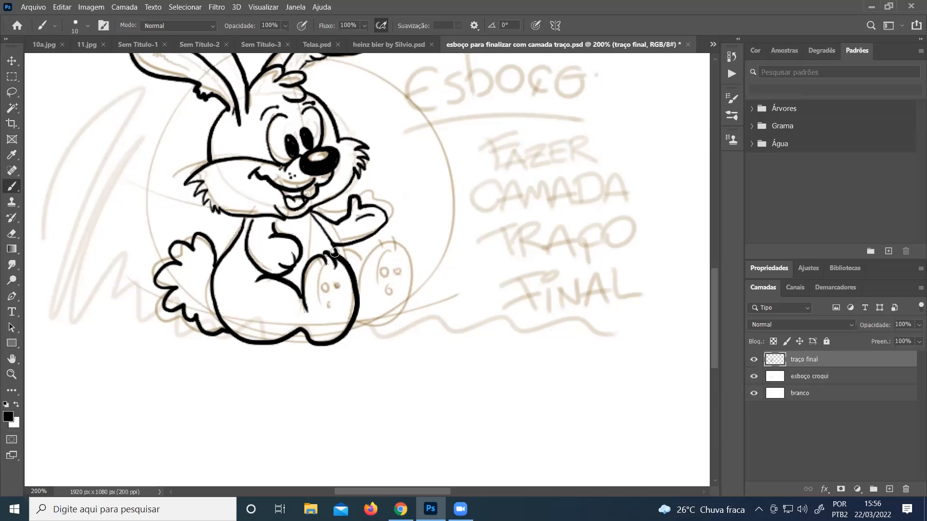
{"action": "mouse_move", "coordinate": [362, 259]}
{"action": "left_mouse_down"}
{"action": "mouse_move", "coordinate": [368, 252]}
{"action": "mouse_move", "coordinate": [389, 246]}
{"action": "left_mouse_up"}
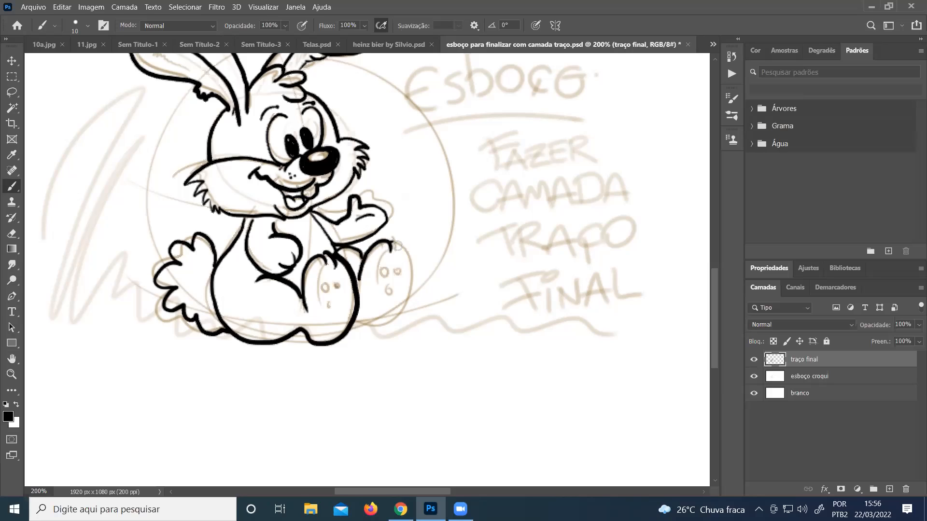
{"action": "mouse_move", "coordinate": [404, 294]}
{"action": "left_mouse_down"}
{"action": "mouse_move", "coordinate": [392, 314]}
{"action": "mouse_move", "coordinate": [355, 321]}
{"action": "mouse_move", "coordinate": [360, 307]}
{"action": "left_mouse_up"}
{"action": "left_click_drag", "start_coordinate": [379, 250], "coordinate": [362, 309]}
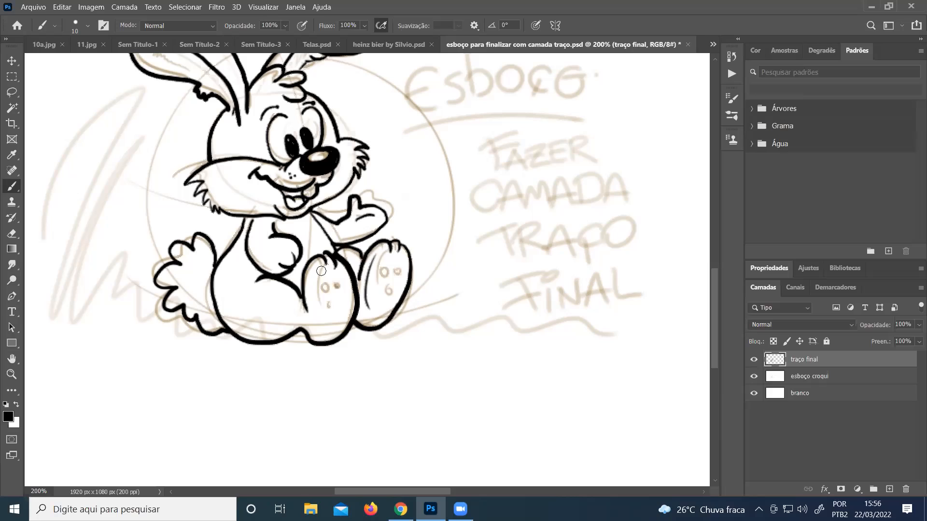
Ink the inner sole line on the near foot and three small oval toe pads on both of the rabbit's soles
{"action": "left_click_drag", "start_coordinate": [317, 271], "coordinate": [324, 331]}
{"action": "mouse_move", "coordinate": [326, 282]}
{"action": "left_mouse_down"}
{"action": "mouse_move", "coordinate": [339, 283]}
{"action": "mouse_move", "coordinate": [334, 305]}
{"action": "left_mouse_up"}
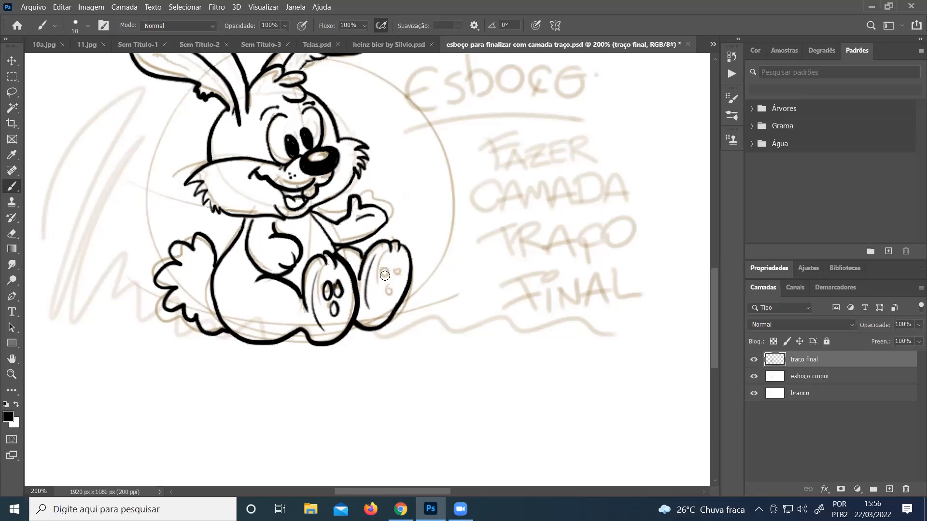
{"action": "left_click_drag", "start_coordinate": [389, 276], "coordinate": [386, 286]}
Ink a ground line with grass tufts on both sides of the rabbit, plus a daisy and short ground marks below its feet
{"action": "left_click_drag", "start_coordinate": [93, 341], "coordinate": [236, 347]}
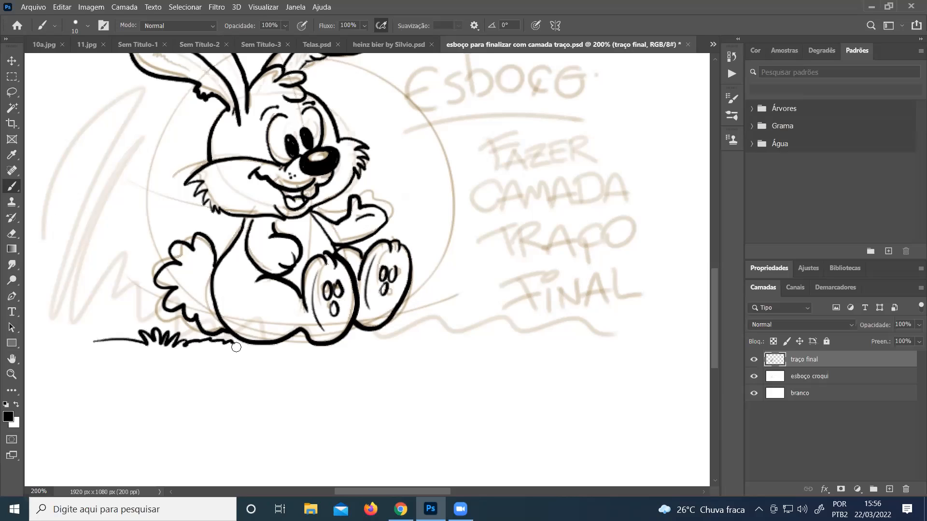
{"action": "mouse_move", "coordinate": [379, 330]}
{"action": "left_mouse_down"}
{"action": "mouse_move", "coordinate": [520, 317]}
{"action": "mouse_move", "coordinate": [519, 333]}
{"action": "left_mouse_up"}
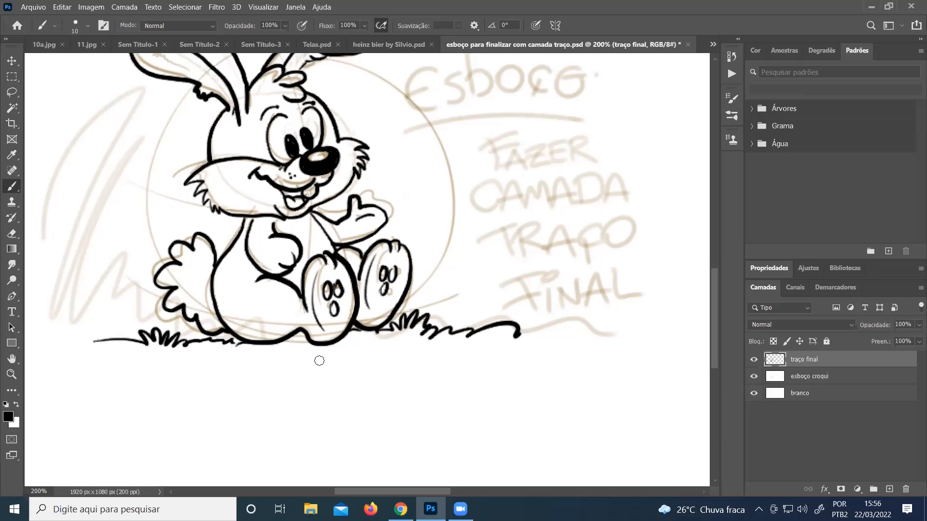
{"action": "mouse_move", "coordinate": [302, 369]}
{"action": "left_mouse_down"}
{"action": "mouse_move", "coordinate": [299, 377]}
{"action": "mouse_move", "coordinate": [321, 364]}
{"action": "mouse_move", "coordinate": [285, 374]}
{"action": "mouse_move", "coordinate": [311, 385]}
{"action": "mouse_move", "coordinate": [329, 376]}
{"action": "mouse_move", "coordinate": [307, 356]}
{"action": "left_mouse_up"}
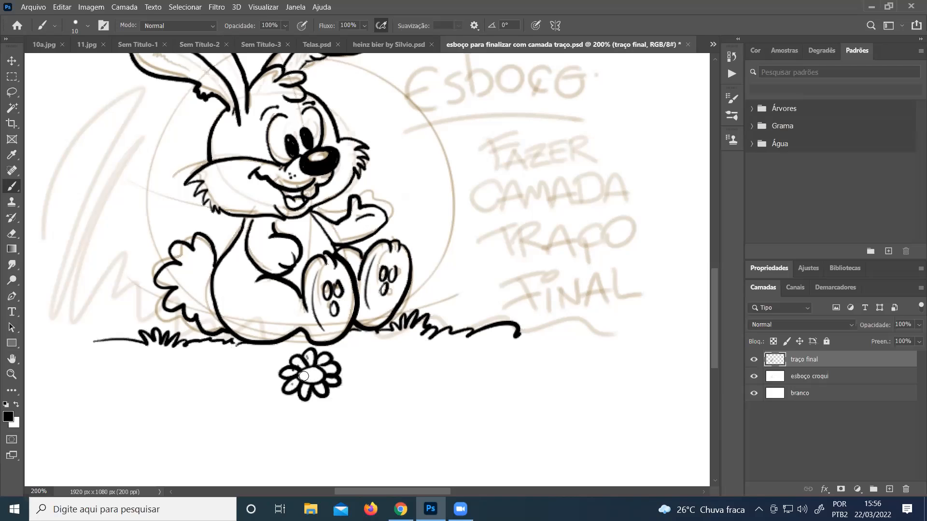
{"action": "left_click_drag", "start_coordinate": [221, 361], "coordinate": [269, 359]}
Hide the esboço croqui layer to leave only the inked line art over the white background
{"action": "left_click", "coordinate": [12, 374]}
{"action": "left_click", "coordinate": [11, 375]}
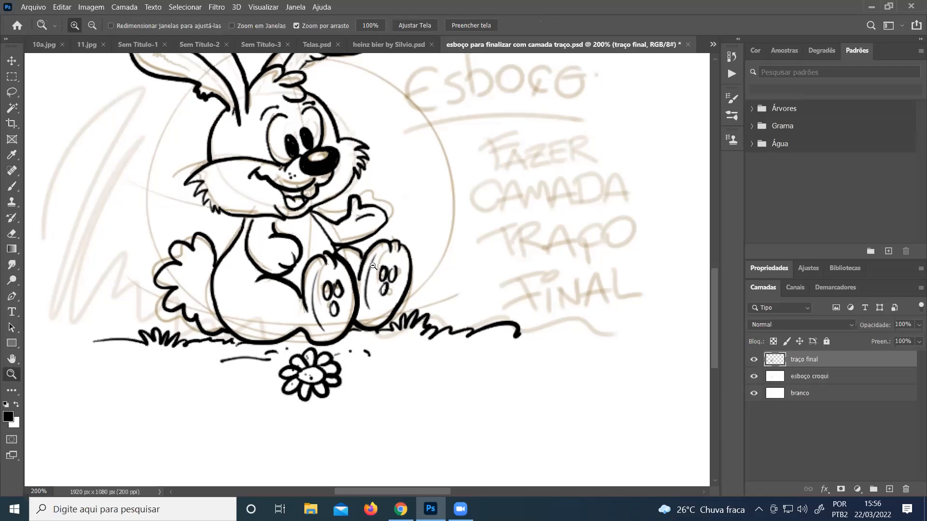
{"action": "left_click", "coordinate": [369, 265], "text": "alt"}
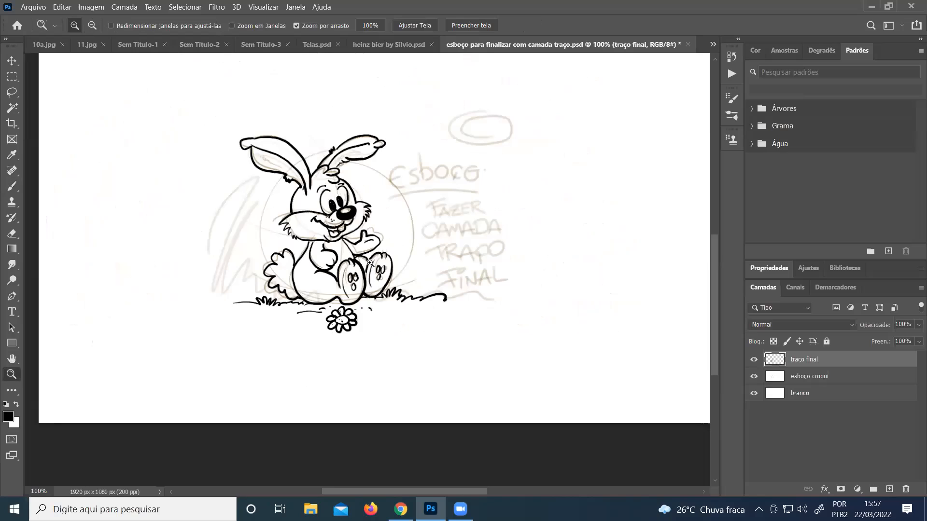
{"action": "left_click", "coordinate": [749, 376]}
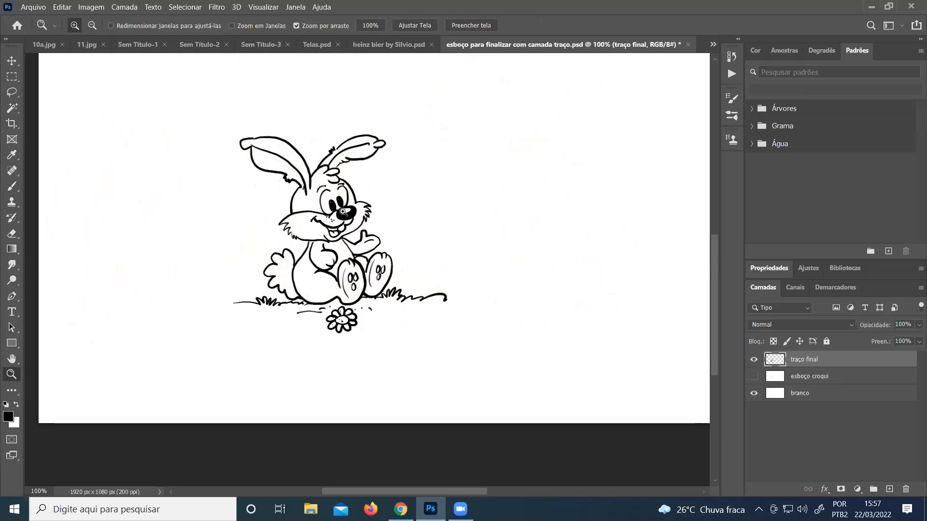
Examine the rabbit's clean line art up close and within the full canvas
{"action": "left_click", "coordinate": [347, 191]}
{"action": "left_click", "coordinate": [351, 198]}
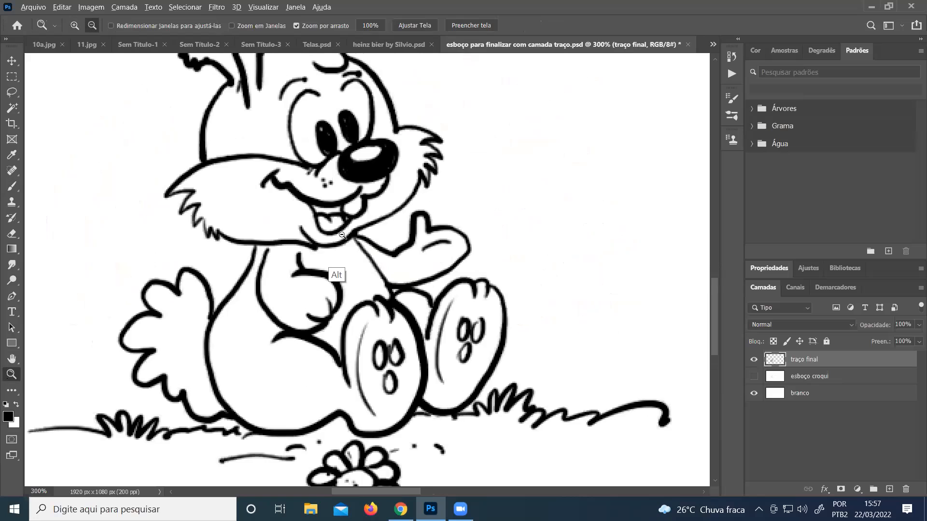
{"action": "left_click", "coordinate": [336, 263], "text": "alt"}
{"action": "left_click", "coordinate": [355, 222], "text": "alt"}
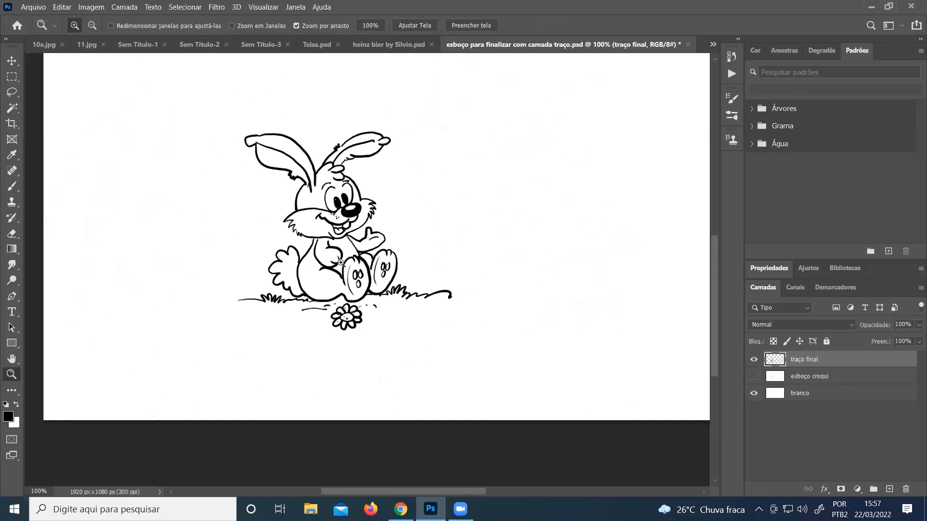
{"action": "left_click", "coordinate": [345, 255], "text": "alt"}
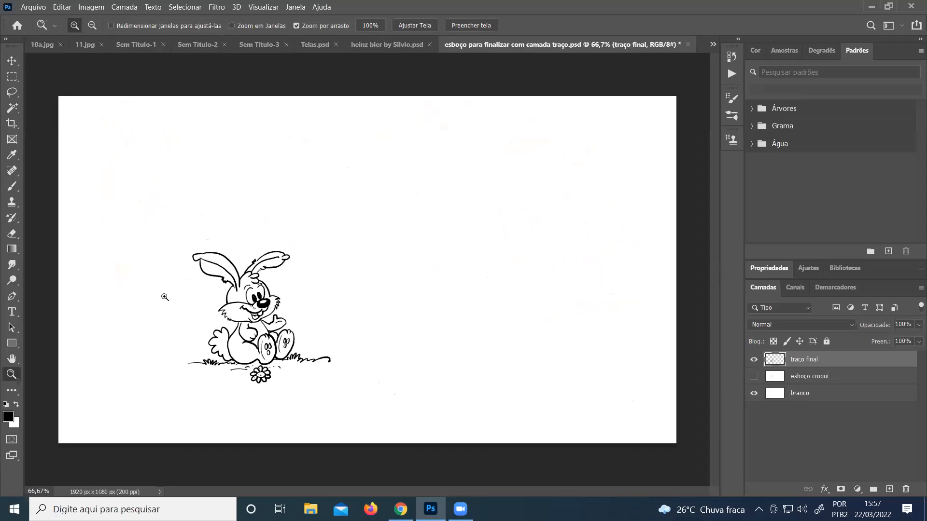
{"action": "left_click_drag", "start_coordinate": [253, 258], "coordinate": [25, 368]}
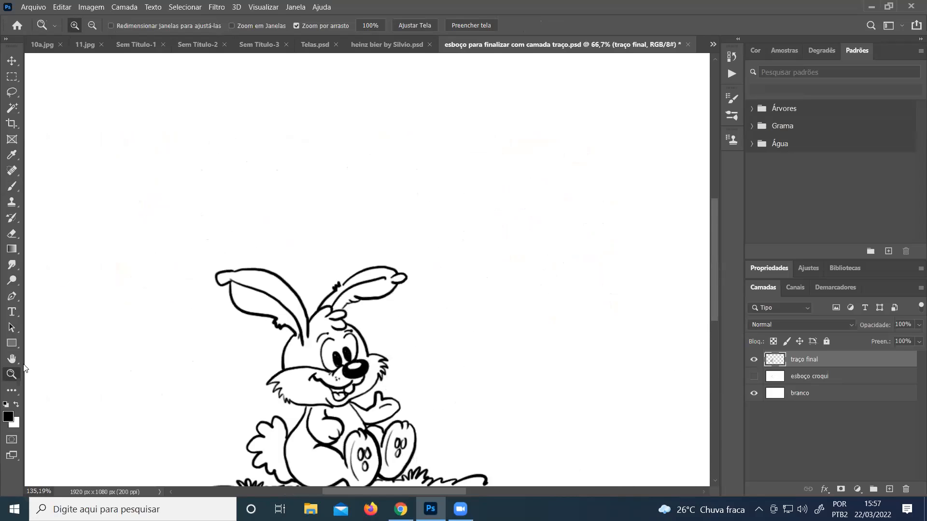
{"action": "left_click", "coordinate": [12, 359]}
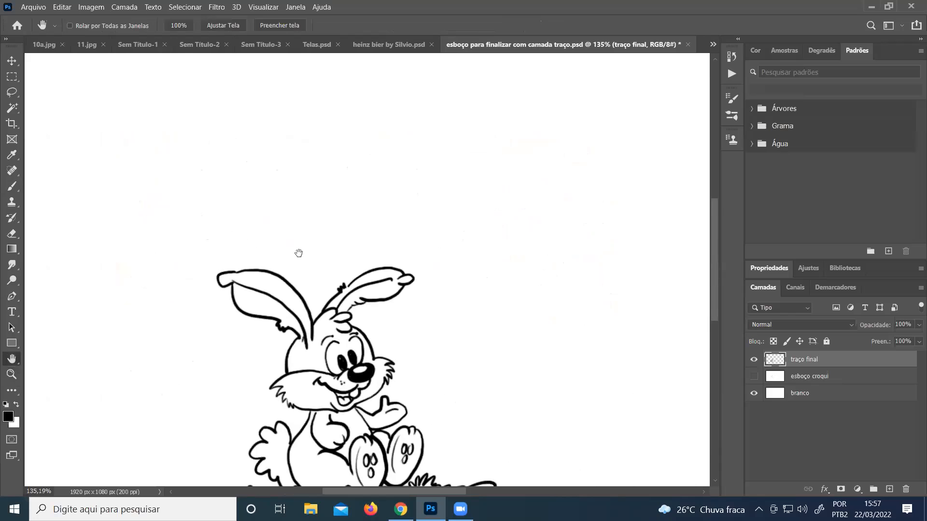
{"action": "scroll", "coordinate": [315, 190], "scroll_direction": "down", "scroll_amount": 5}
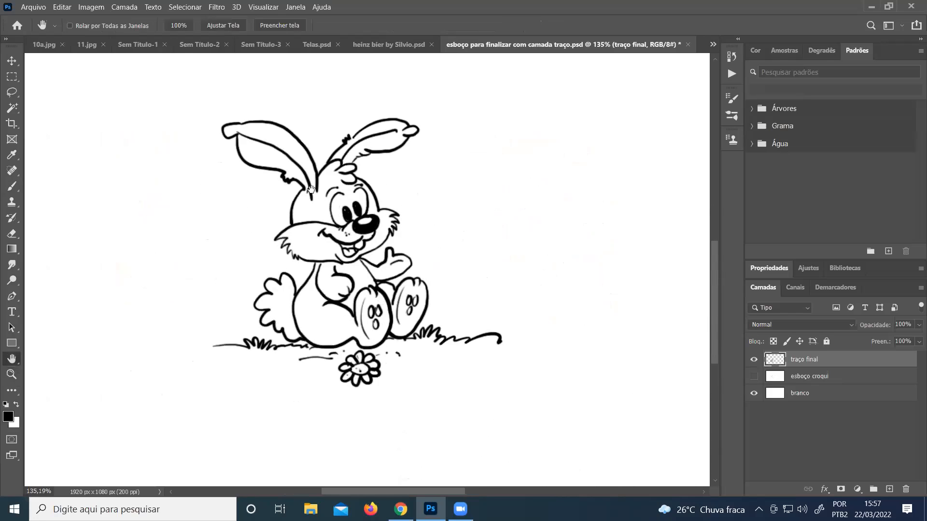
Compare the rough sketch with the inked art by toggling the esboço croqui and traço final layers, ending with only the sketch hidden
{"action": "left_click", "coordinate": [753, 377]}
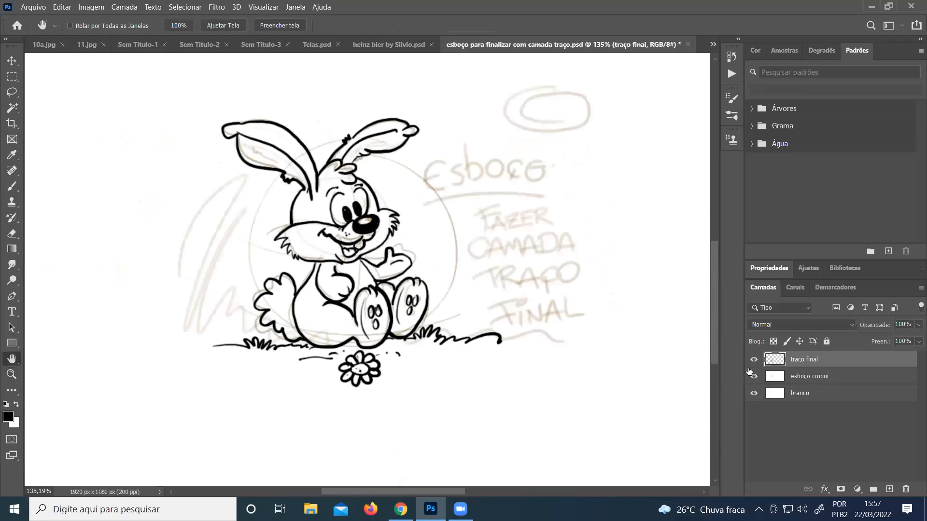
{"action": "left_click", "coordinate": [751, 359]}
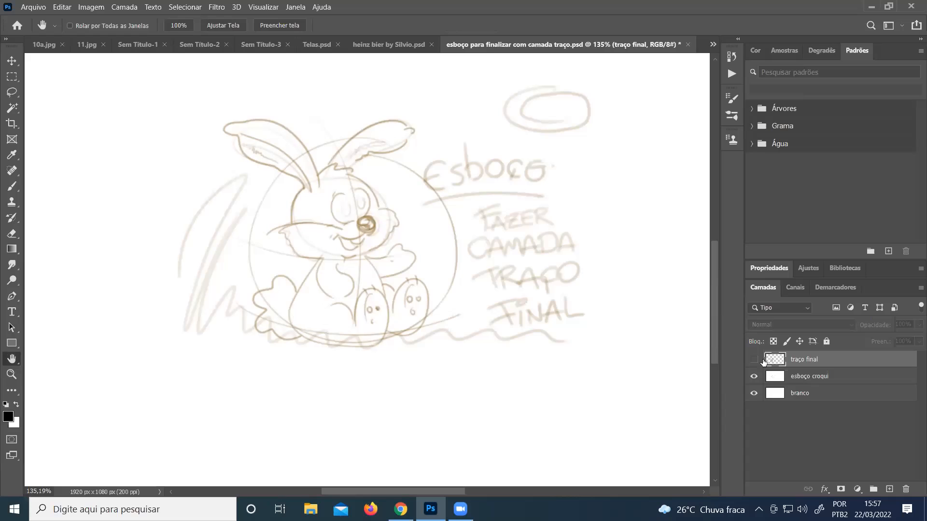
{"action": "left_click", "coordinate": [752, 359]}
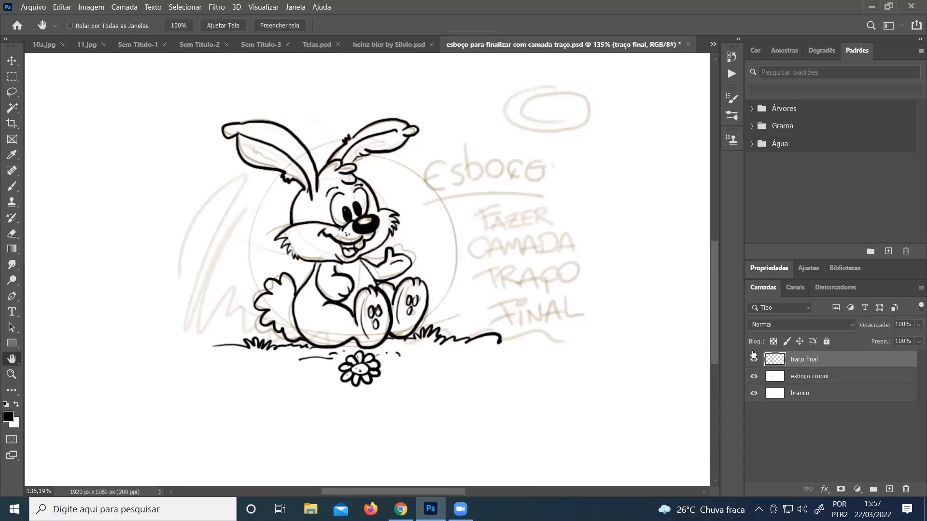
{"action": "left_click", "coordinate": [756, 376]}
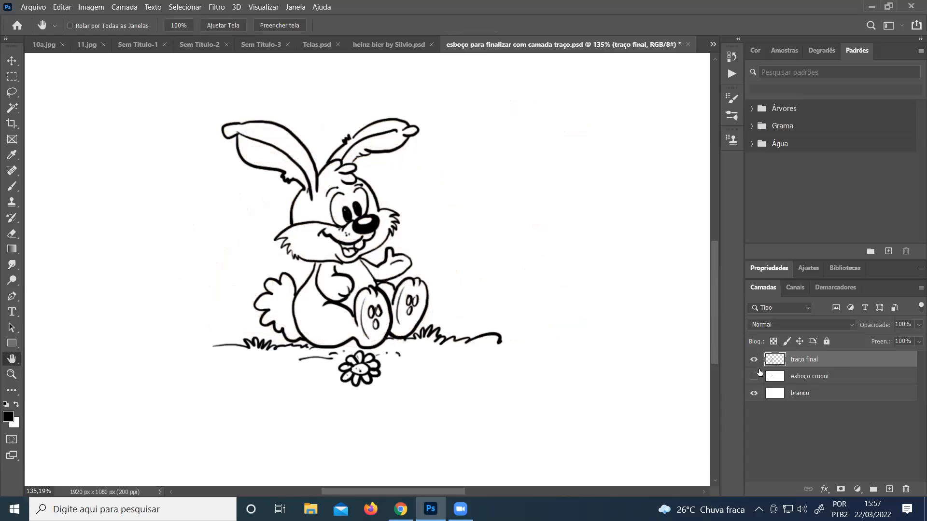